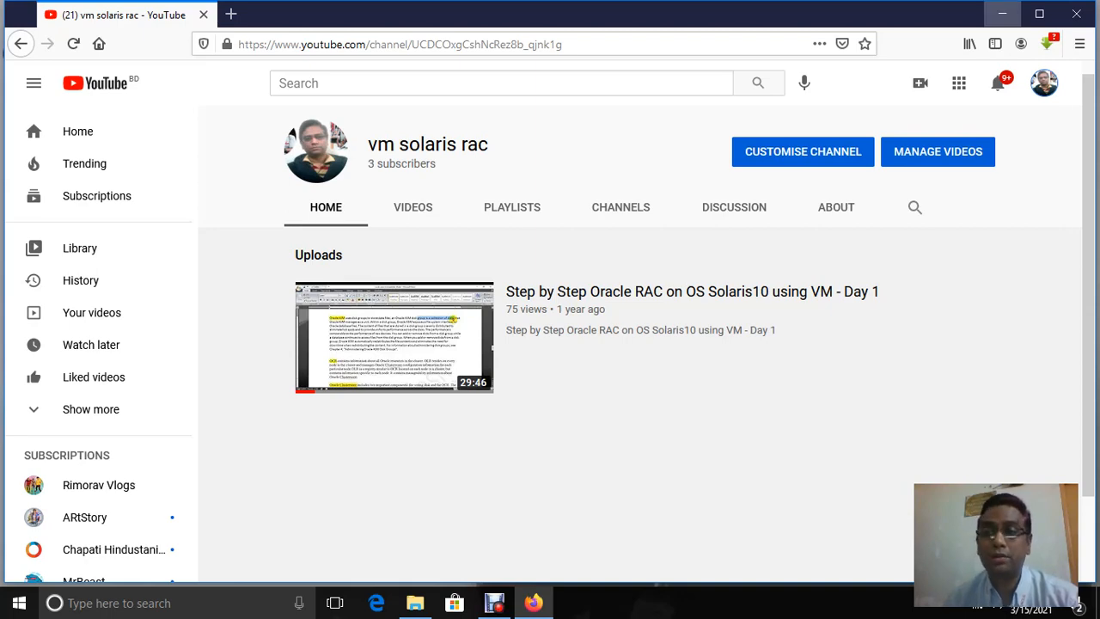
Minimize the Firefox window showing the YouTube channel to reveal the desktop
{"action": "left_click", "coordinate": [1002, 14]}
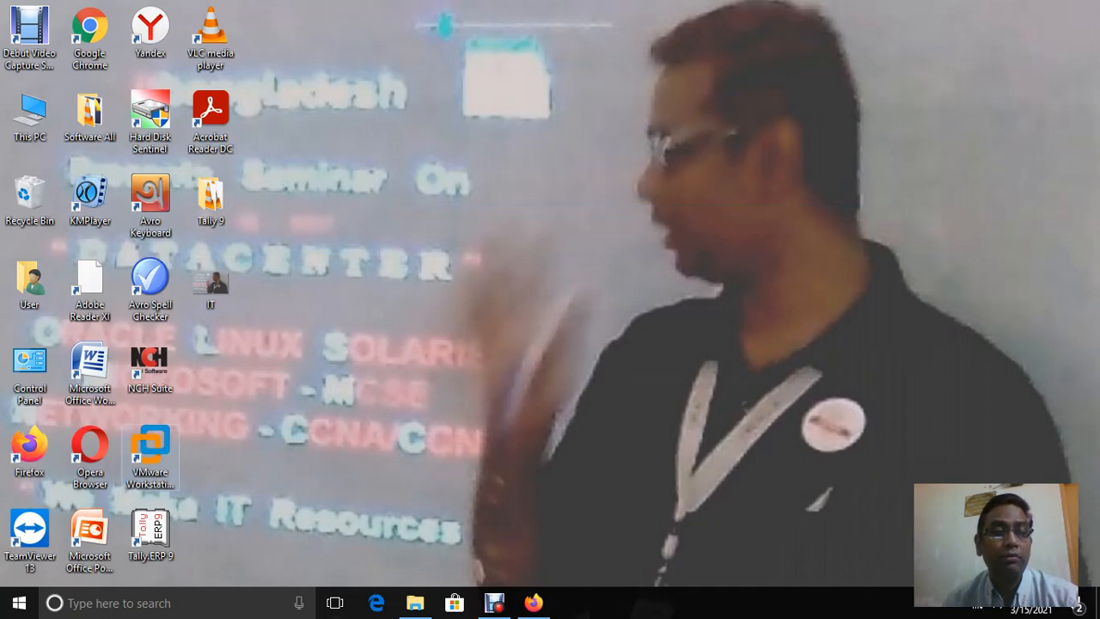
Launch VMware Workstation Pro maximized and start the New Virtual Machine Wizard
{"action": "double_click", "coordinate": [149, 456]}
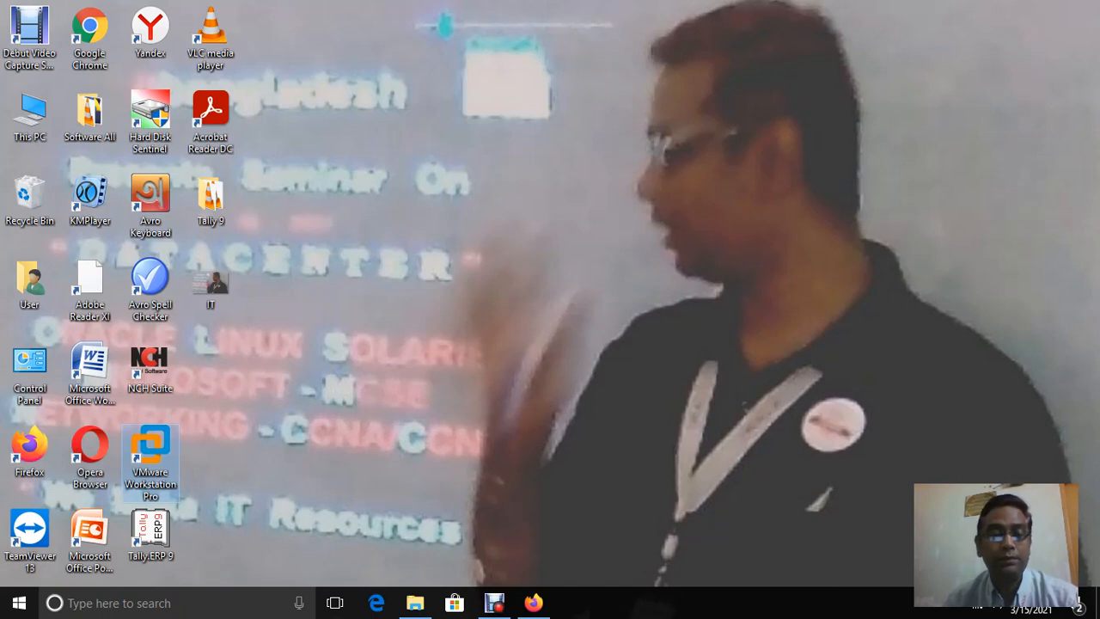
{"action": "double_click", "coordinate": [153, 447]}
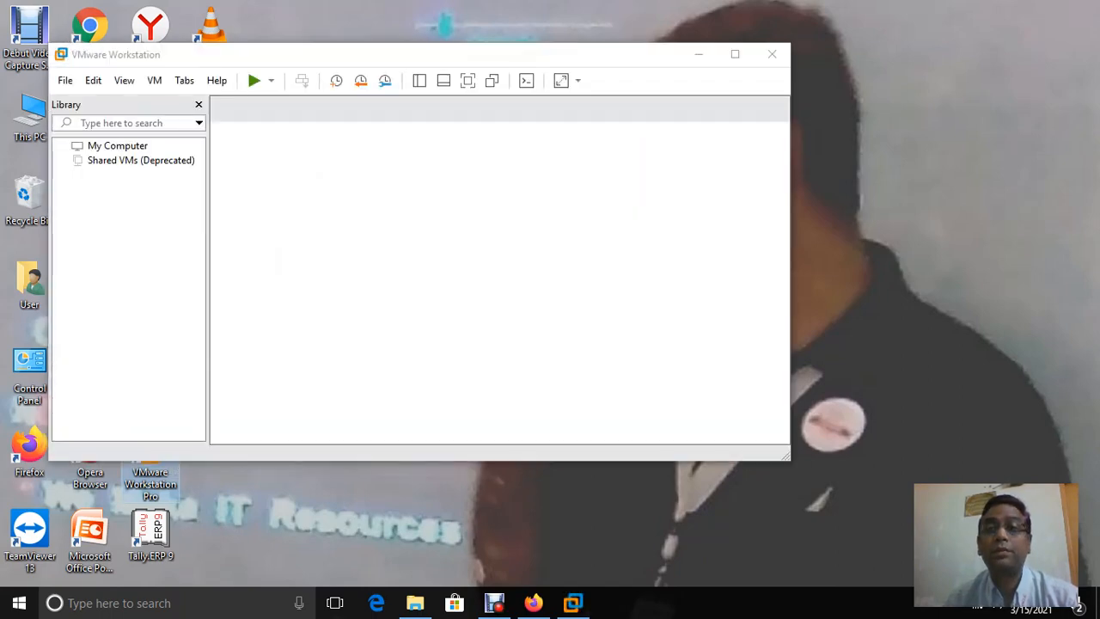
{"action": "left_click", "coordinate": [735, 54]}
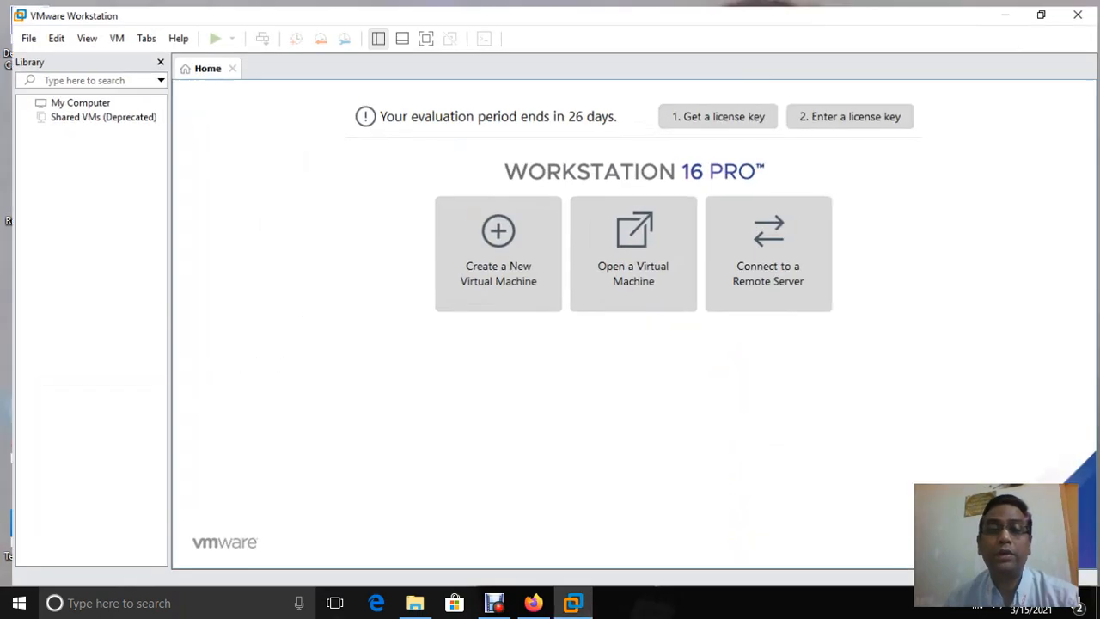
{"action": "left_click", "coordinate": [814, 95]}
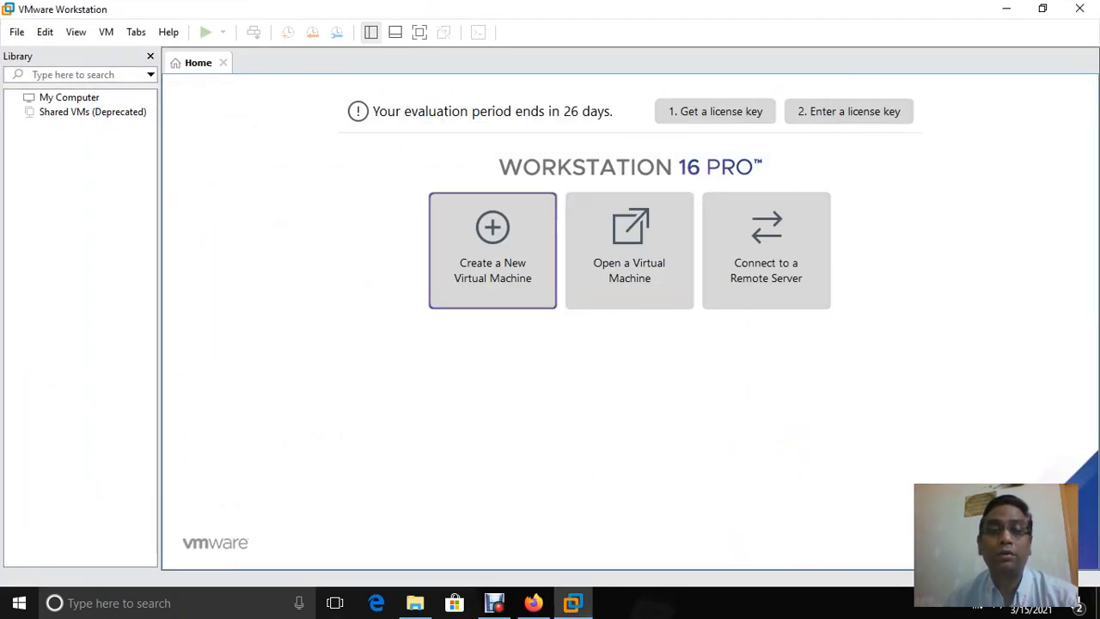
{"action": "left_click", "coordinate": [493, 249]}
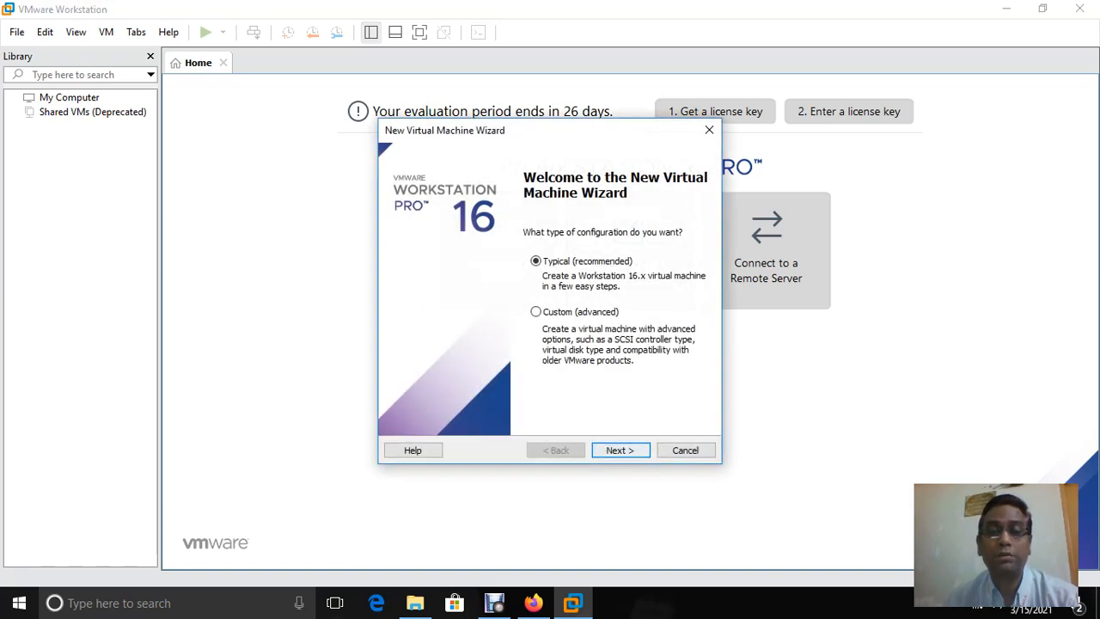
Use the sol-10-u11-ga-x86-dvd ISO as installer disc image, detected as Solaris 10 64-bit
{"action": "left_click", "coordinate": [620, 450]}
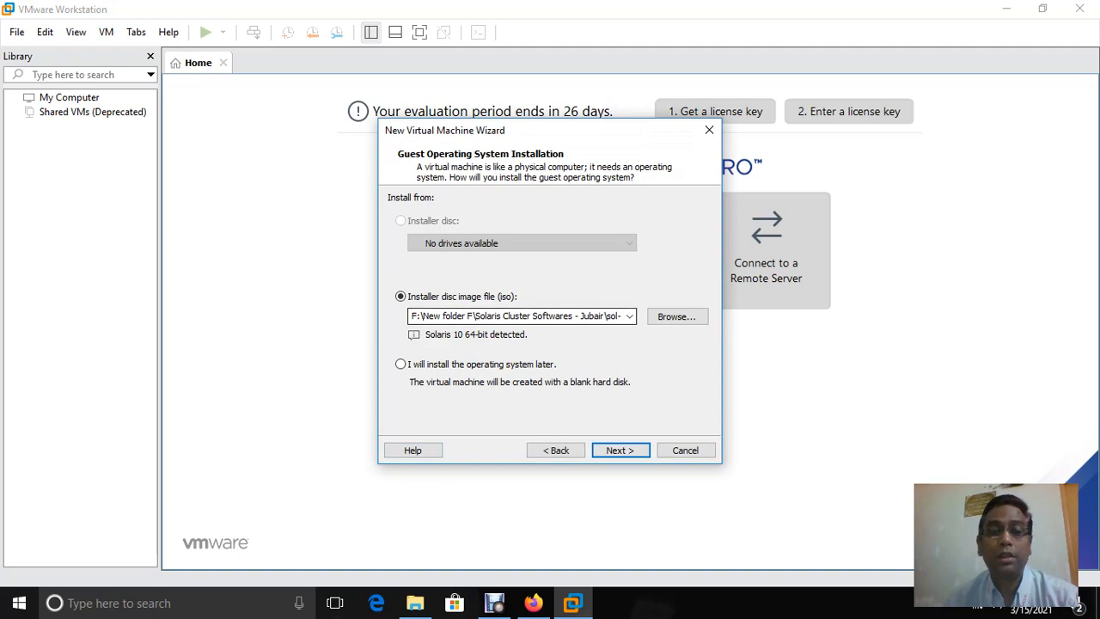
{"action": "left_click", "coordinate": [678, 316]}
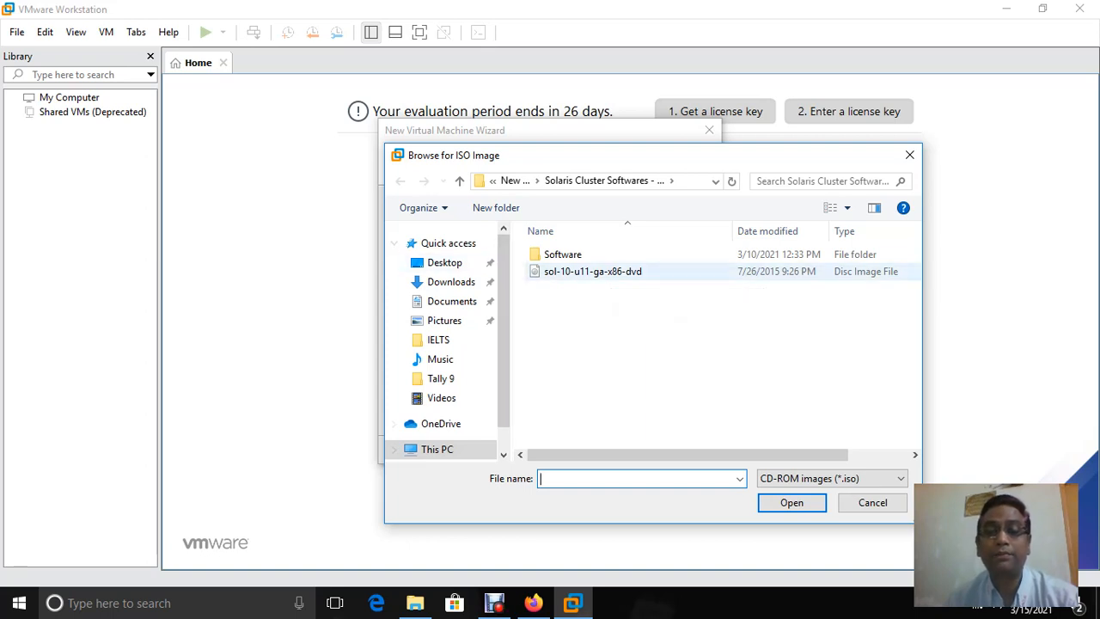
{"action": "double_click", "coordinate": [593, 271]}
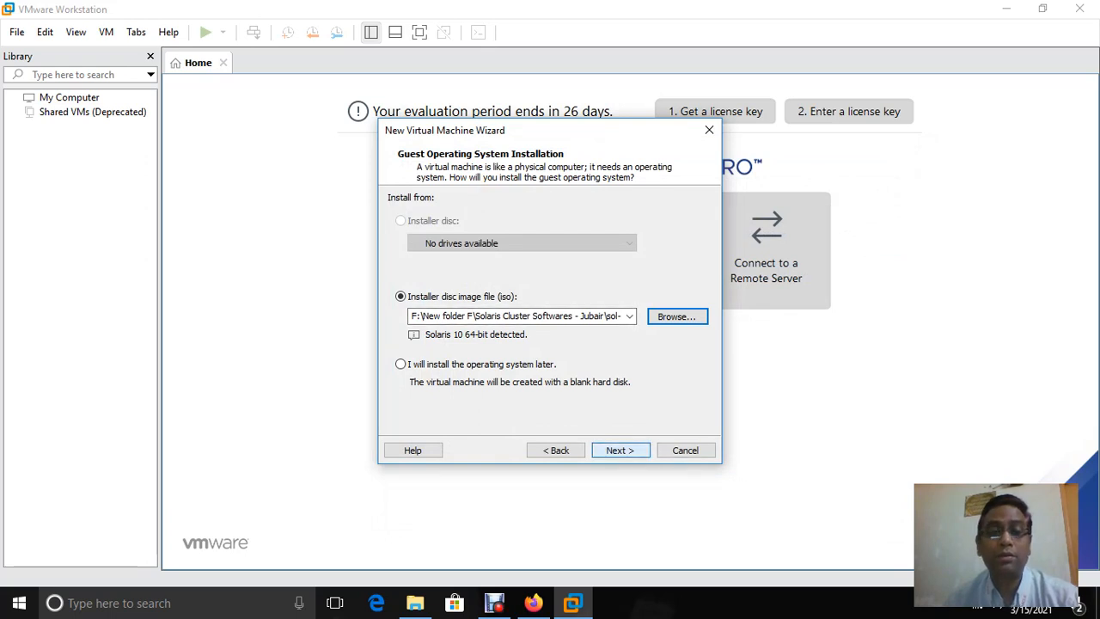
{"action": "left_click", "coordinate": [620, 450]}
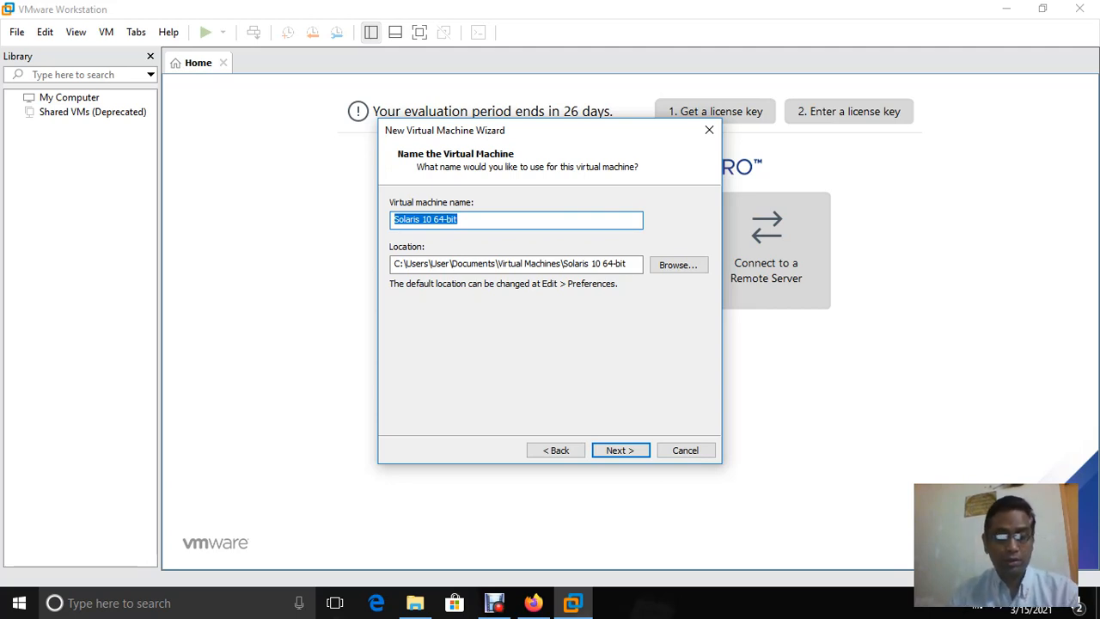
Enter vmutil as the virtual machine name
{"action": "type", "text": "vm"}
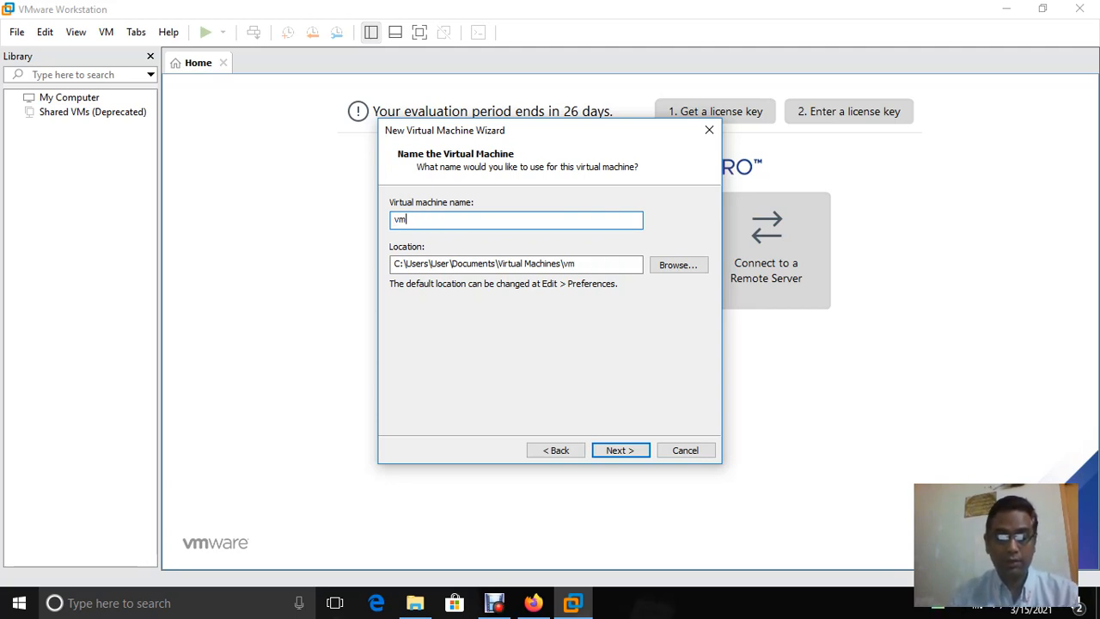
{"action": "type", "text": "u"}
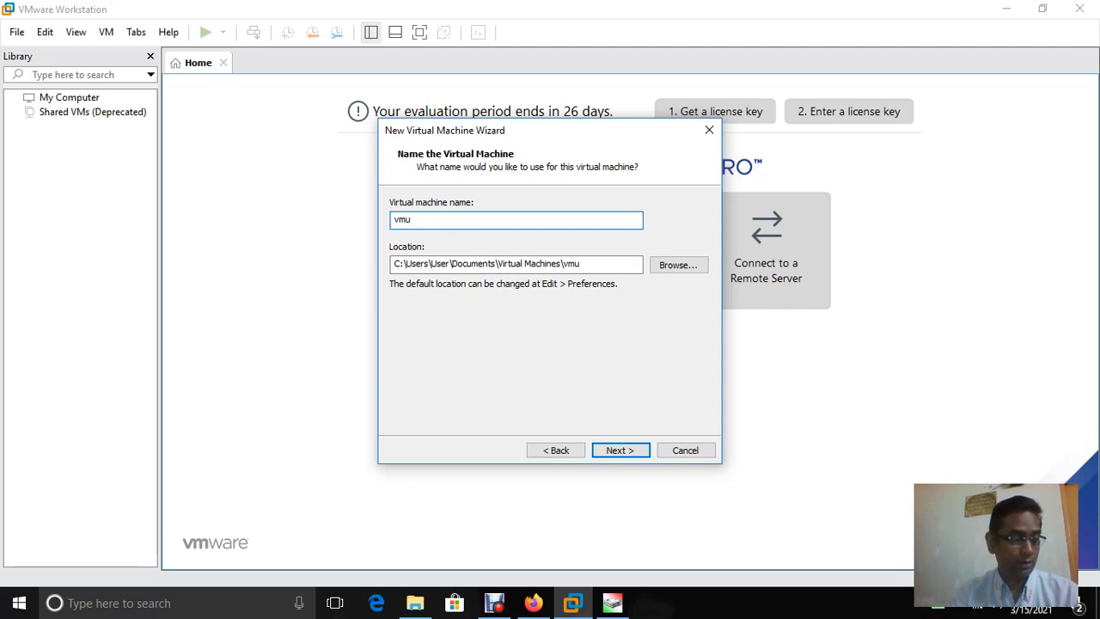
{"action": "type", "text": "til"}
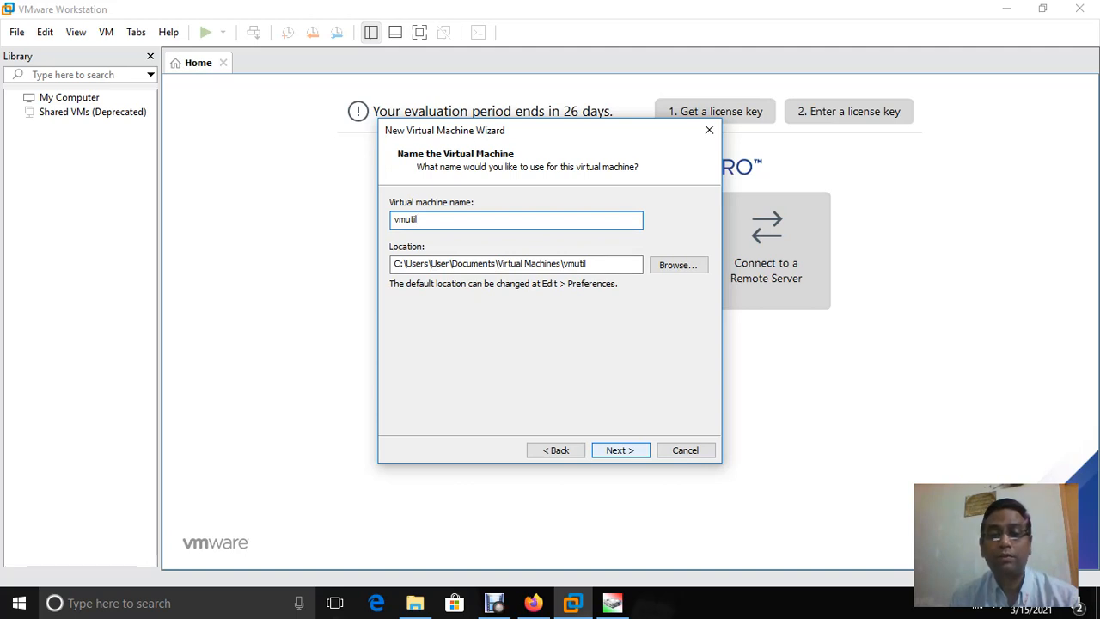
Resolve the path-already-exists error by choosing the Virtual Machines folder, then continue to disk capacity
{"action": "key", "text": "Return"}
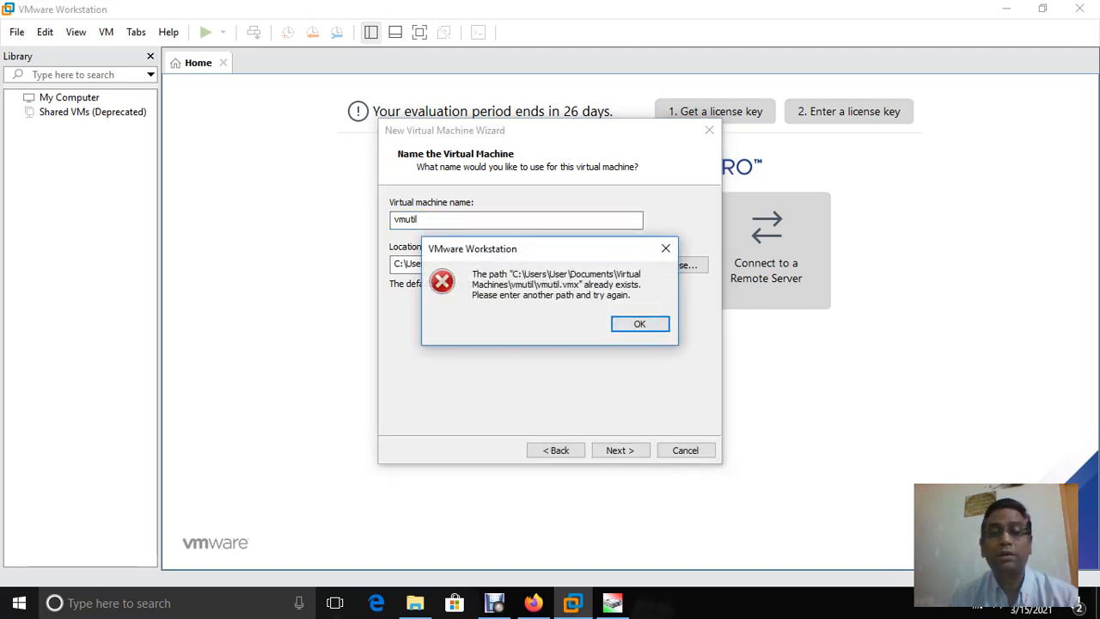
{"action": "key", "text": "Return"}
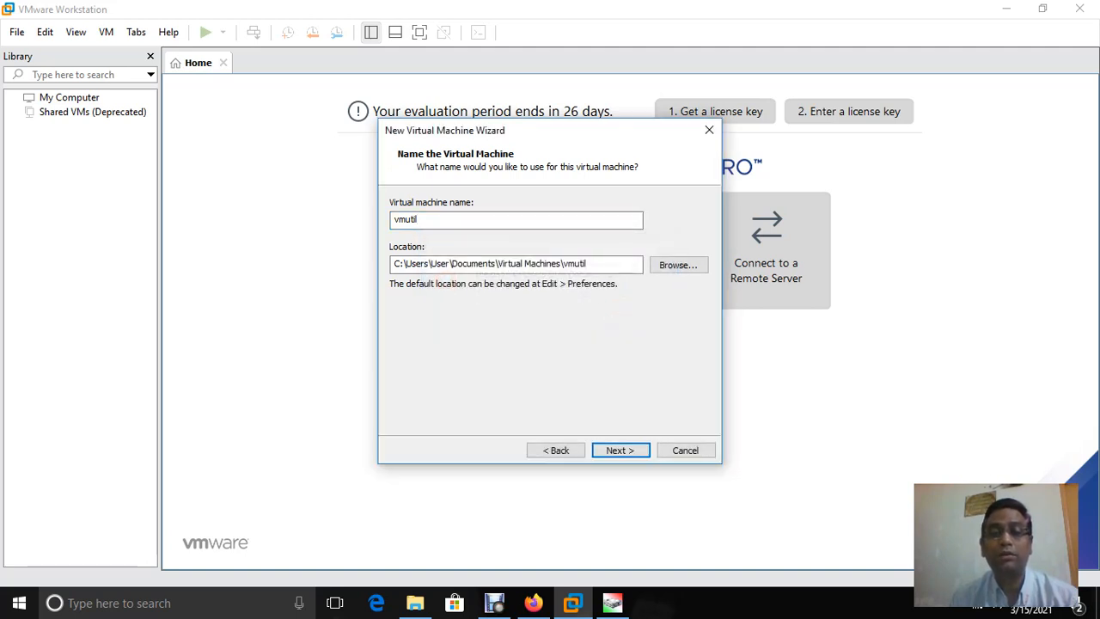
{"action": "key", "text": "Return"}
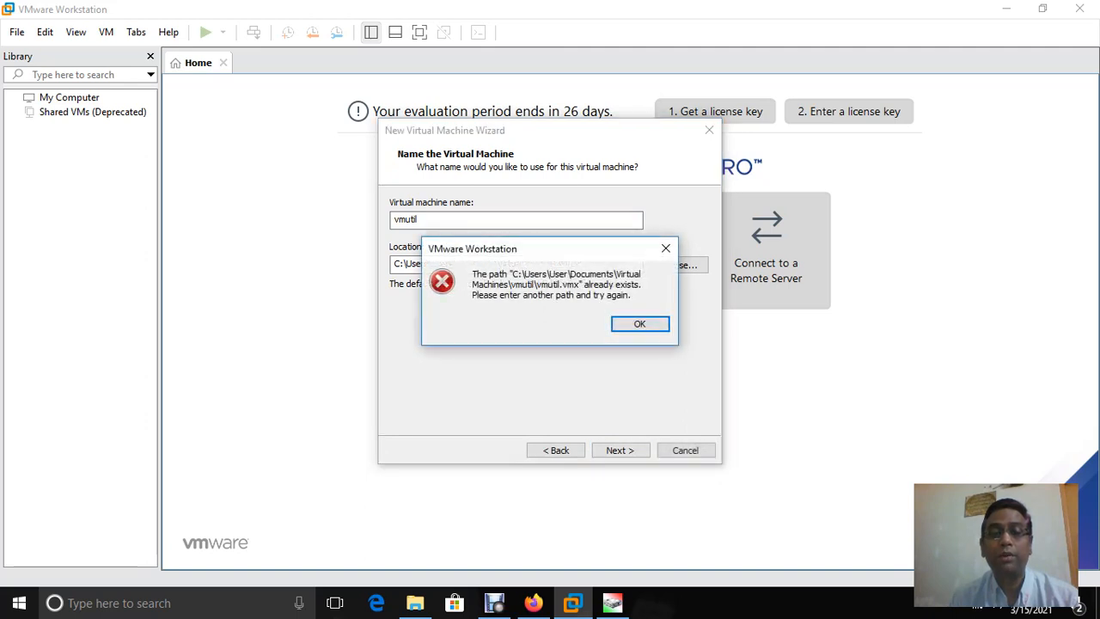
{"action": "key", "text": "Return"}
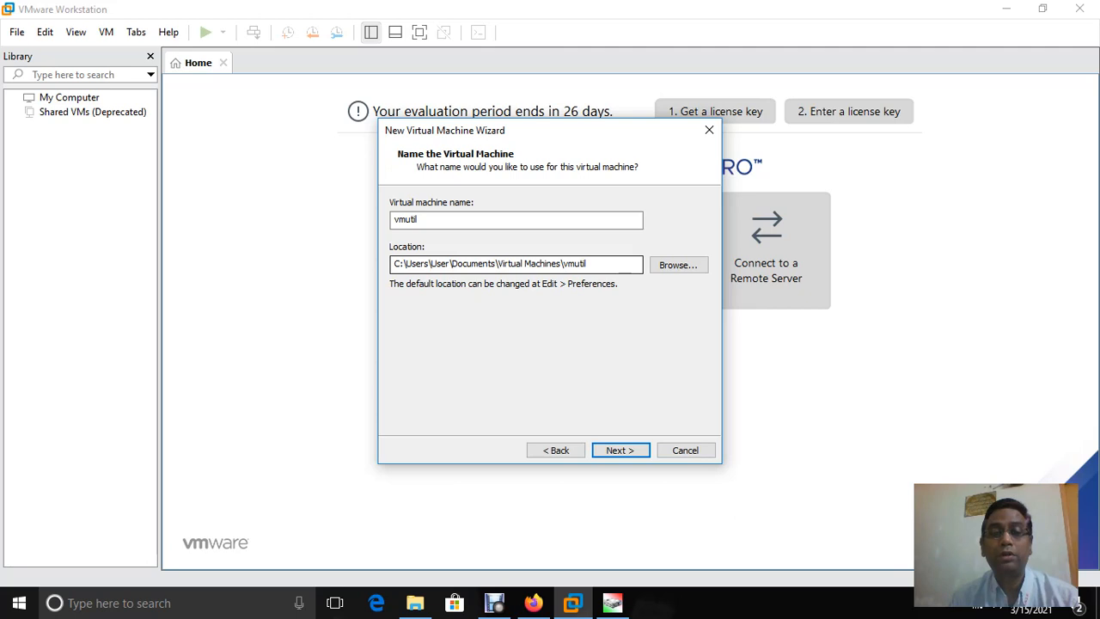
{"action": "left_click", "coordinate": [678, 265]}
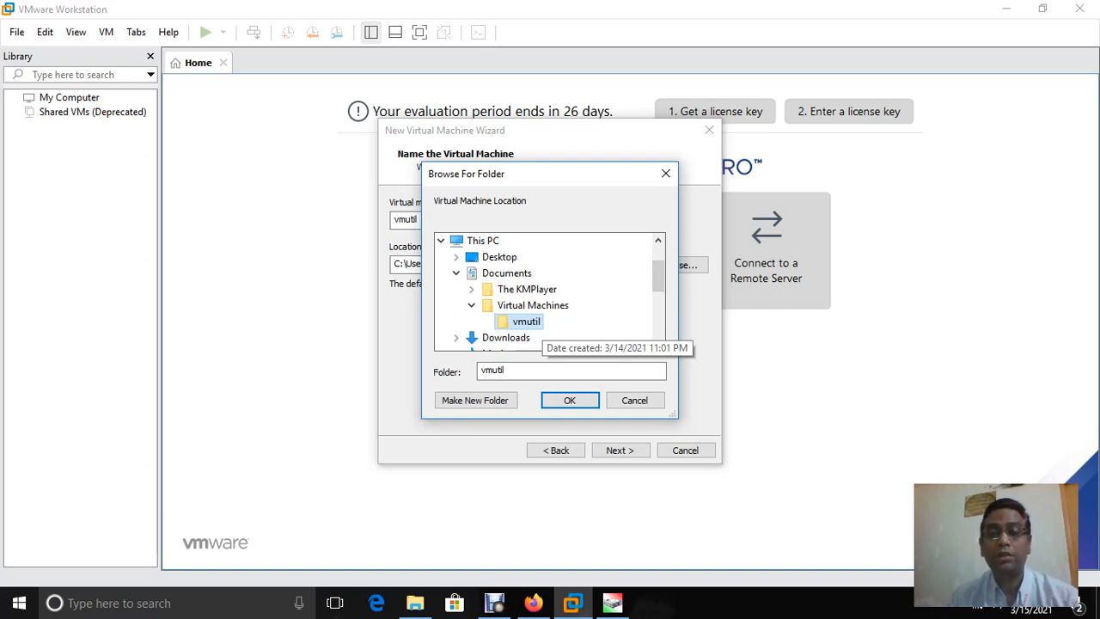
{"action": "key", "text": "Delete"}
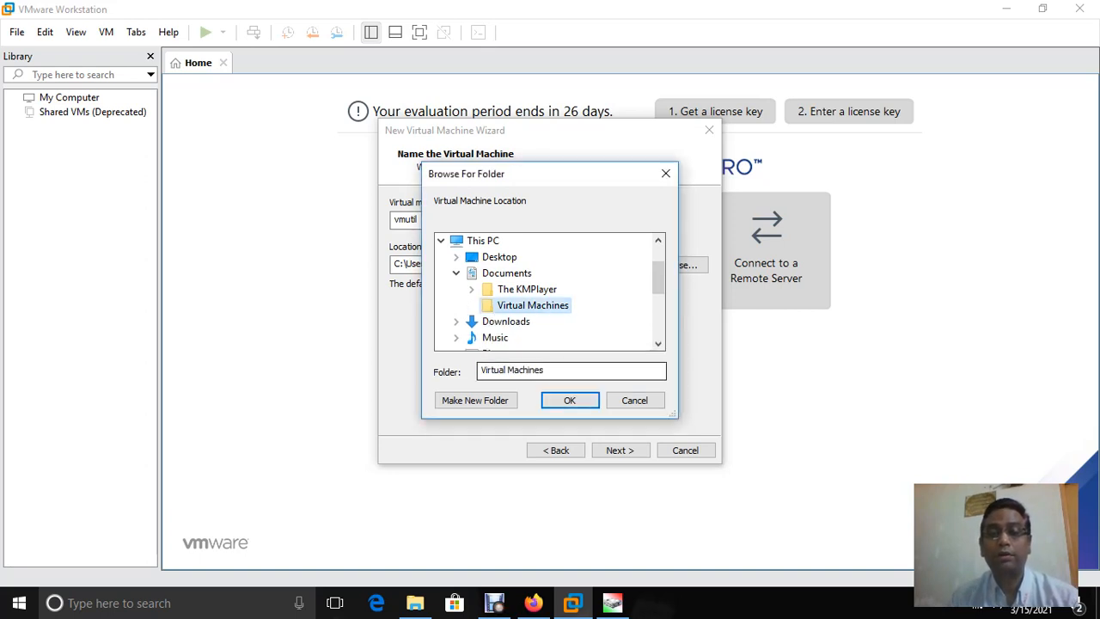
{"action": "key", "text": "Return"}
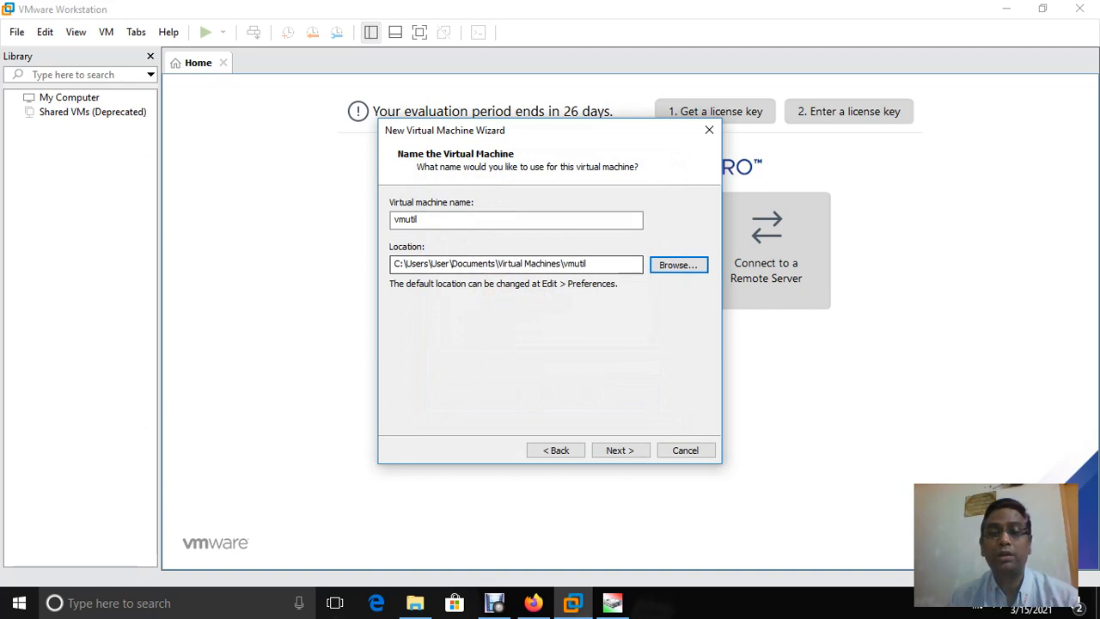
{"action": "left_click", "coordinate": [619, 449]}
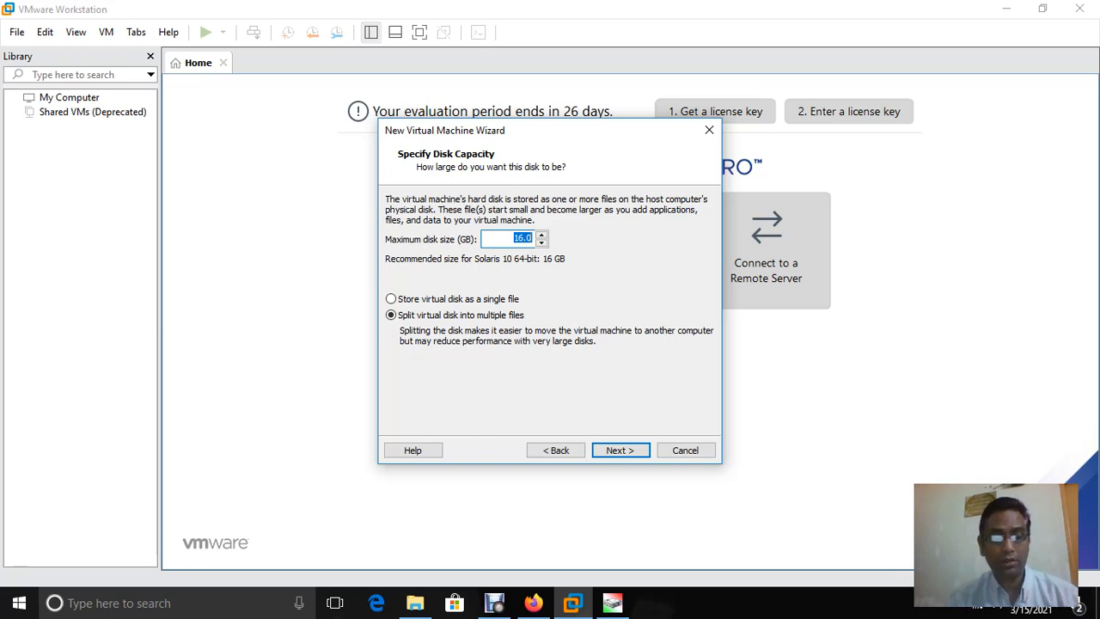
Set the maximum disk size to 20 GB and continue to the summary
{"action": "type", "text": "20"}
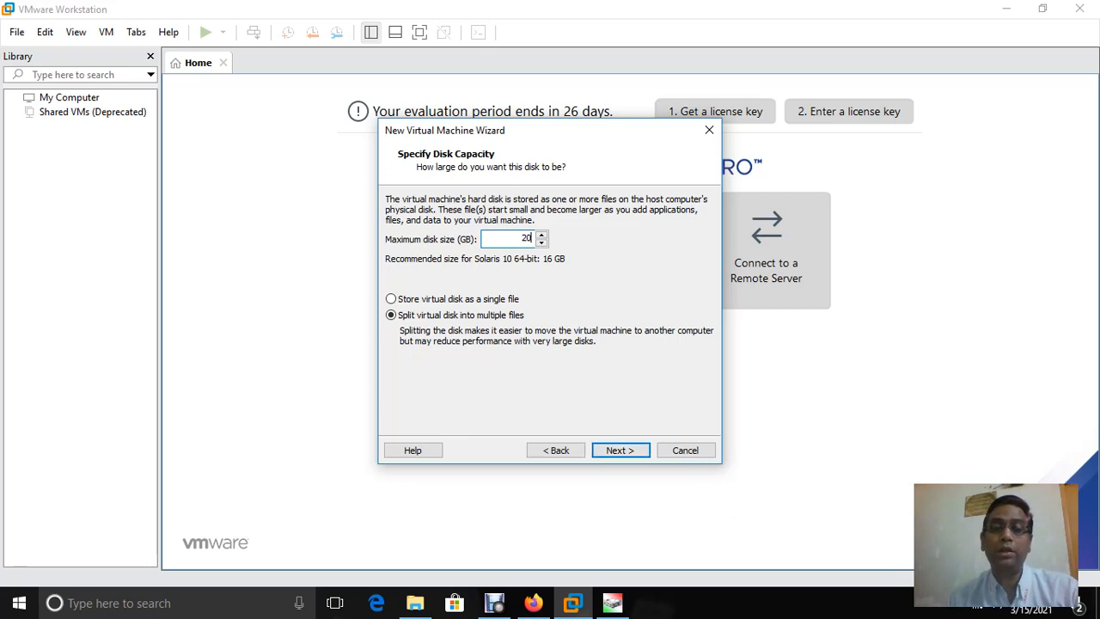
{"action": "key", "text": "Return"}
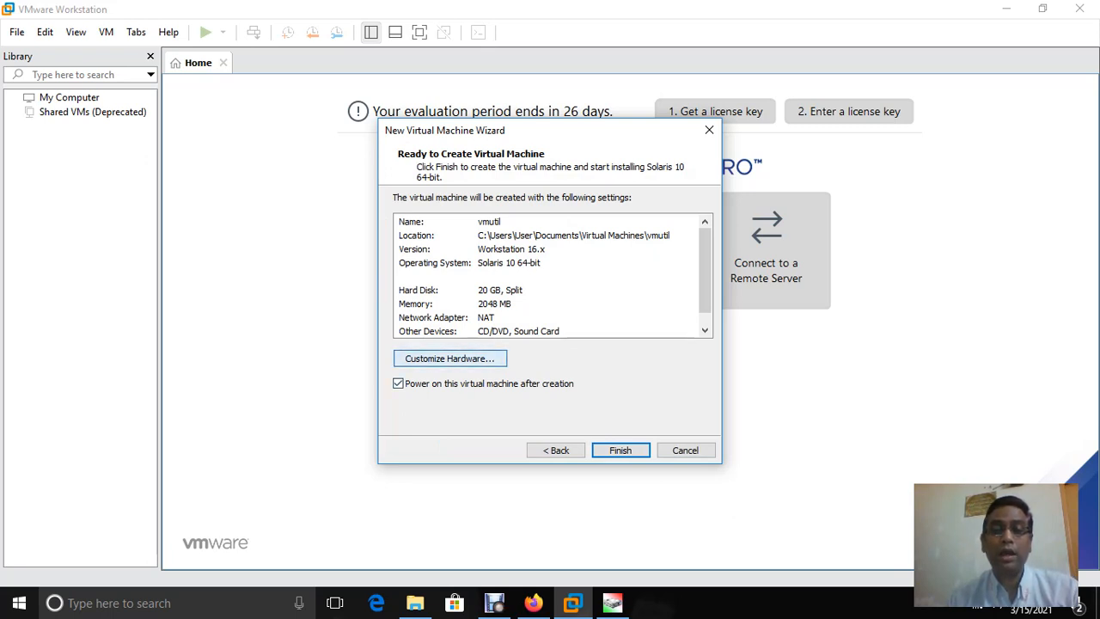
Raise vmutil's memory to 5044 MB in Customize Hardware and finish creating the machine
{"action": "left_click", "coordinate": [450, 359]}
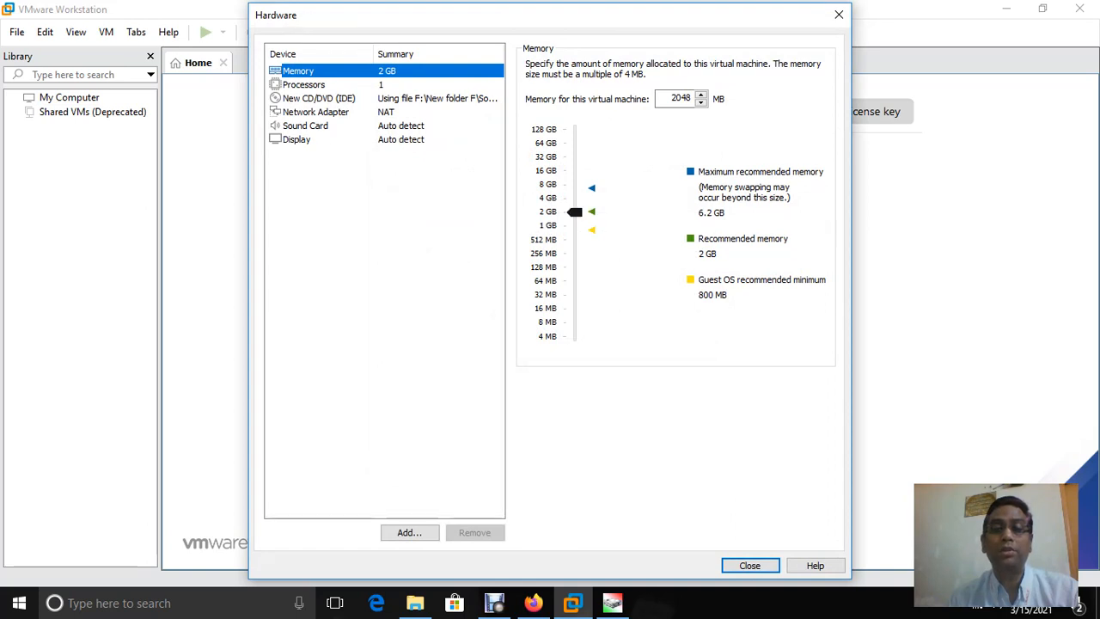
{"action": "left_click_drag", "start_coordinate": [575, 212], "coordinate": [575, 193]}
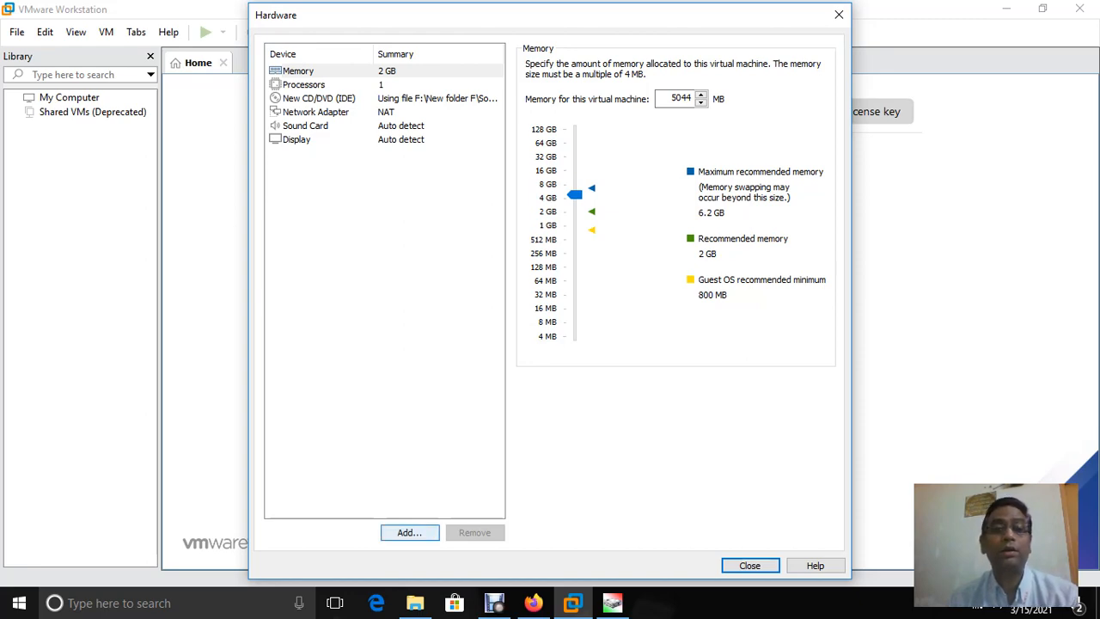
{"action": "left_click", "coordinate": [750, 564]}
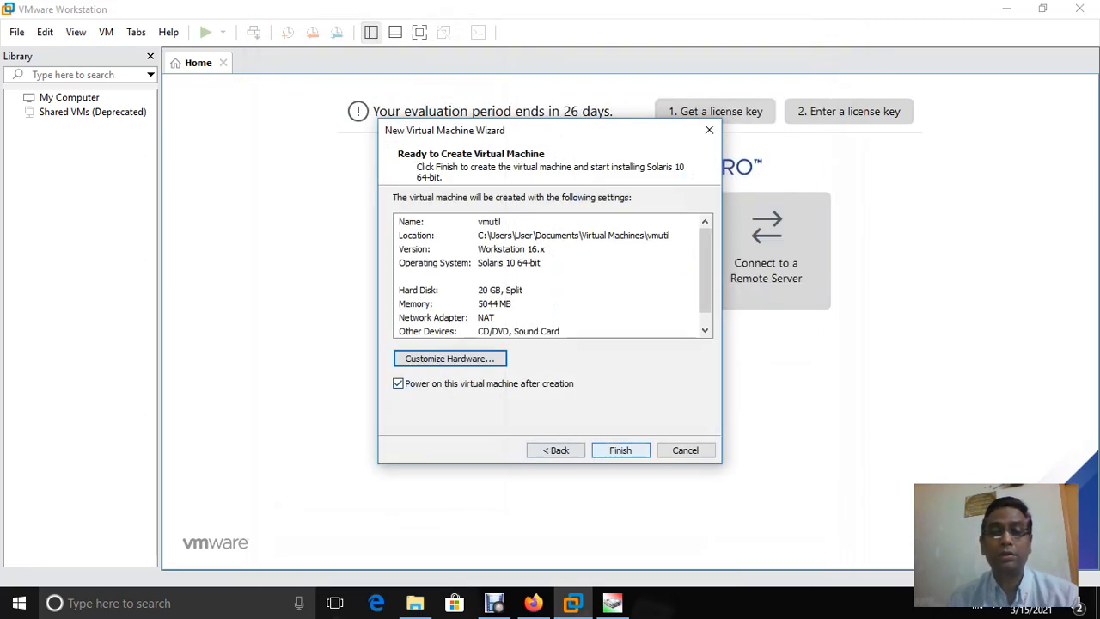
{"action": "left_click", "coordinate": [621, 449]}
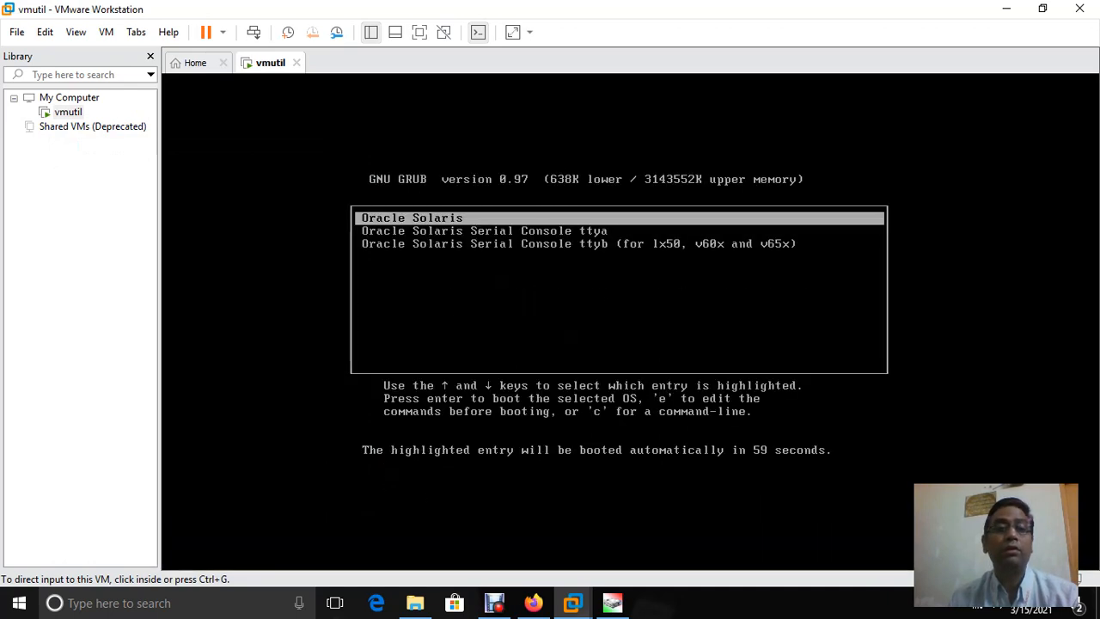
Postpone the VMware Tools offer and shut down the vmutil guest from the power menu
{"action": "left_click", "coordinate": [222, 32]}
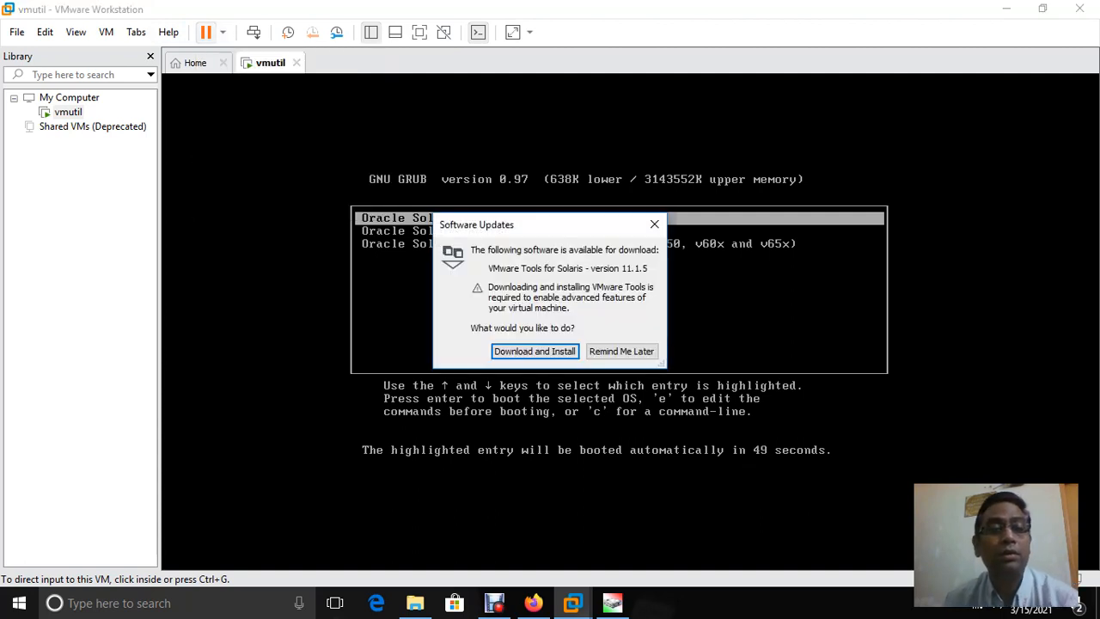
{"action": "left_click", "coordinate": [622, 351]}
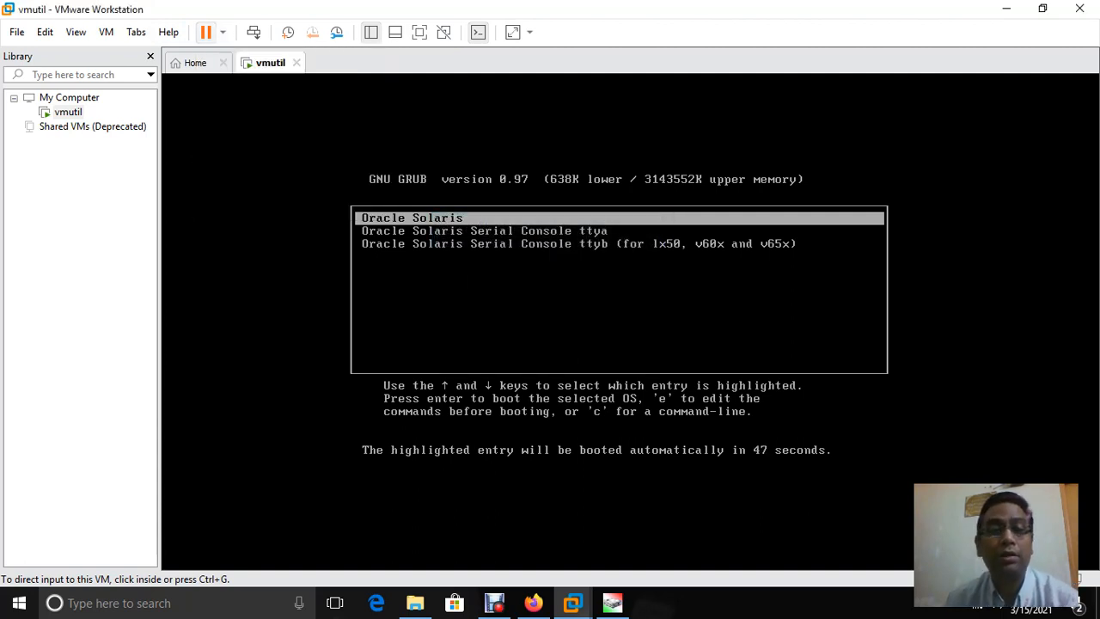
{"action": "left_click", "coordinate": [223, 31]}
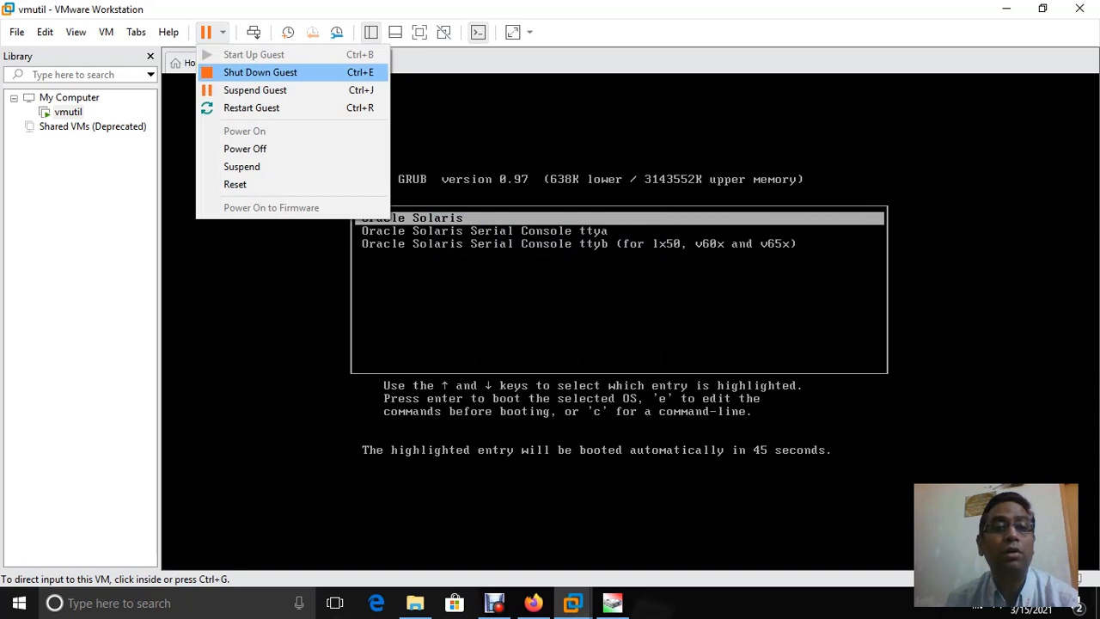
{"action": "left_click", "coordinate": [258, 72]}
{"action": "left_click", "coordinate": [575, 330]}
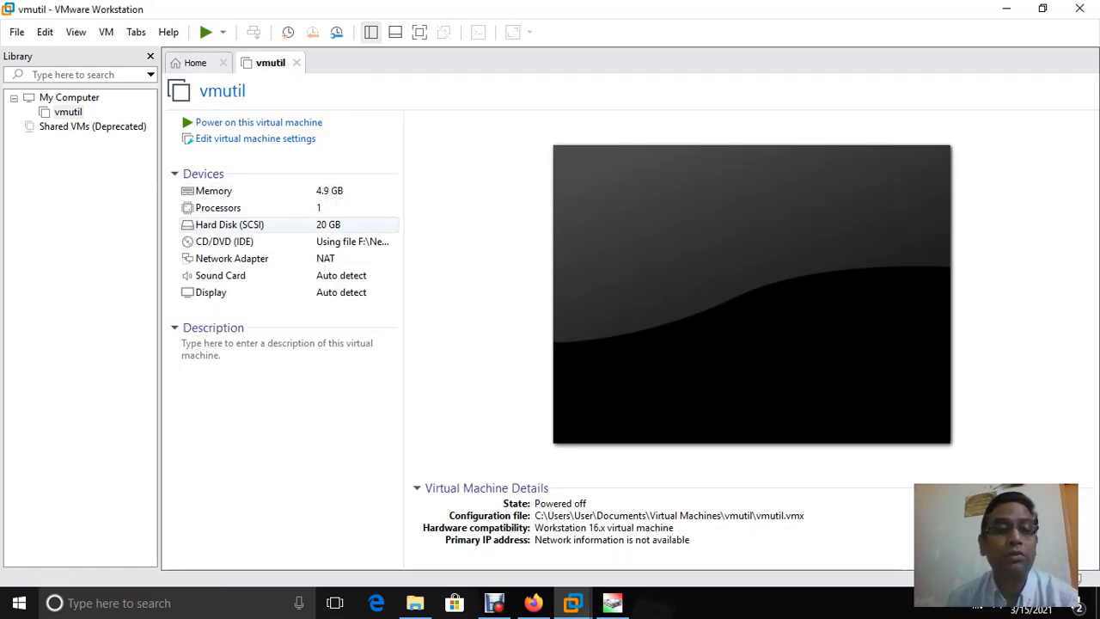
Open vmutil's hardware settings and add a new 50 GB SCSI virtual hard disk
{"action": "left_click", "coordinate": [229, 224]}
{"action": "double_click", "coordinate": [229, 224]}
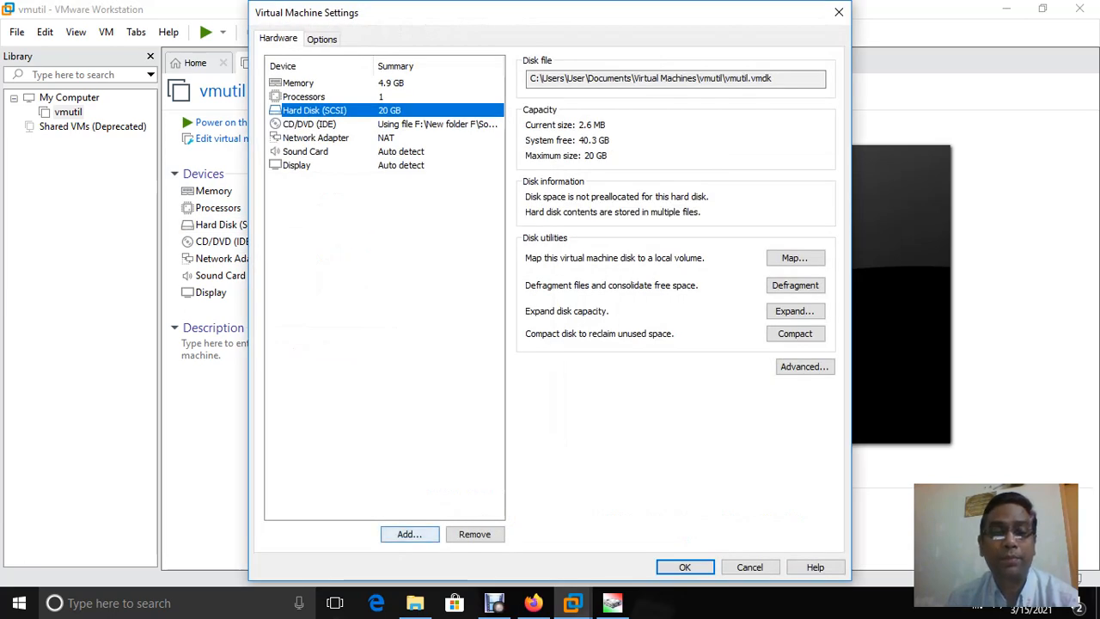
{"action": "left_click", "coordinate": [410, 534]}
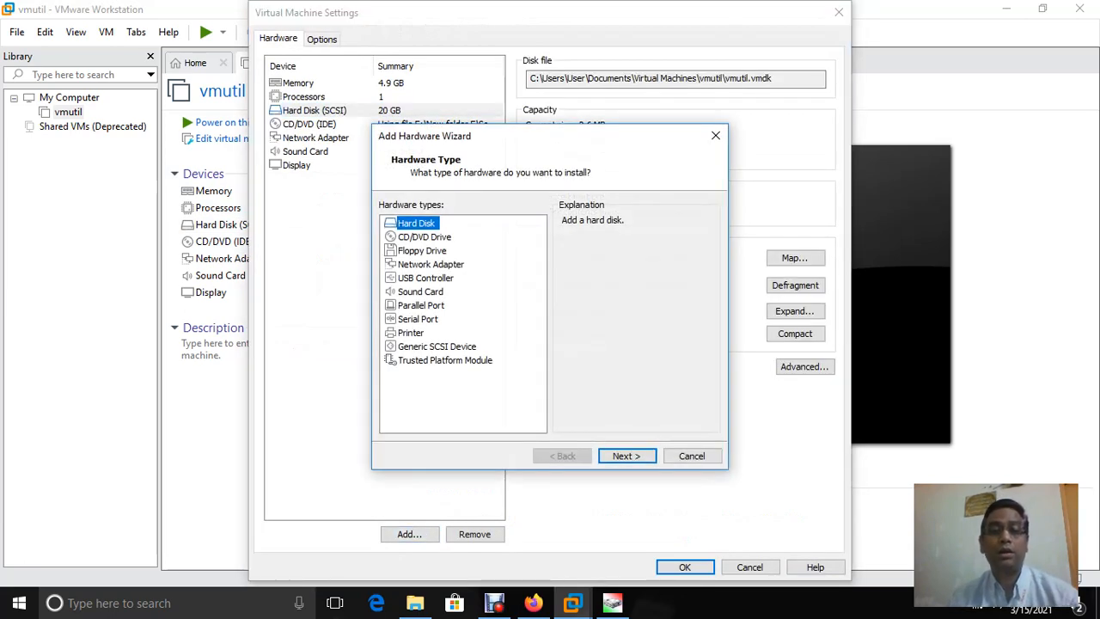
{"action": "left_click", "coordinate": [627, 455]}
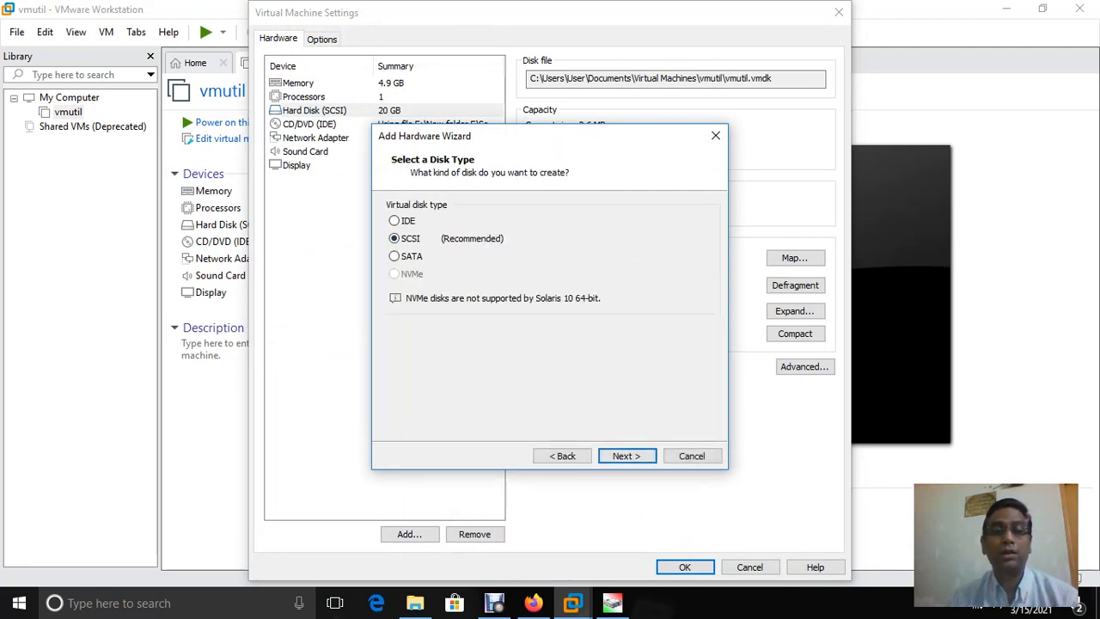
{"action": "key", "text": "Return"}
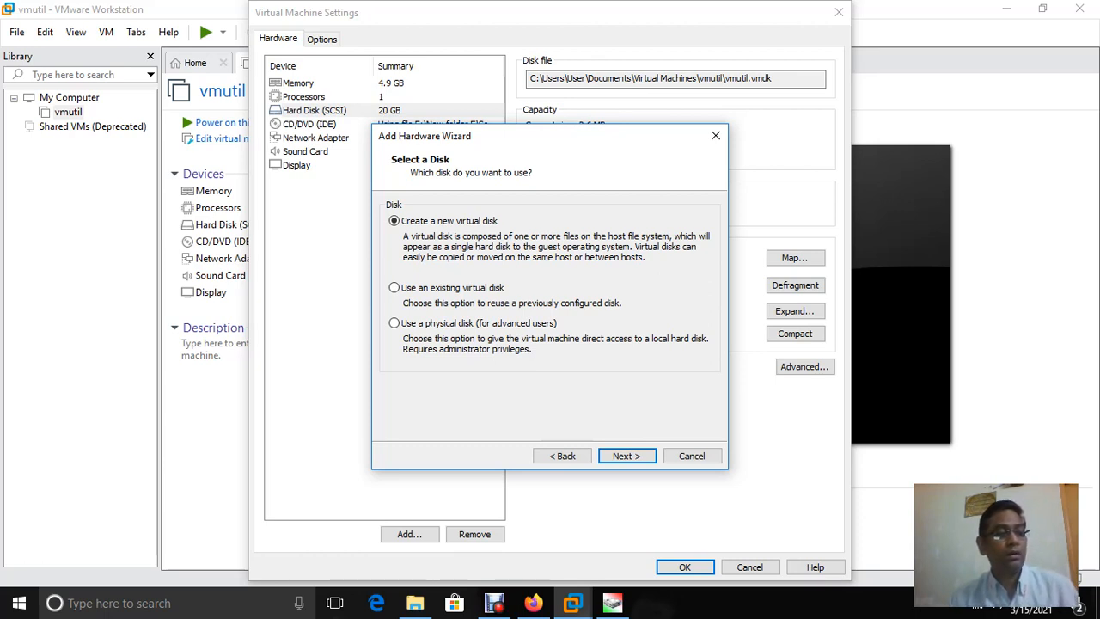
{"action": "left_click", "coordinate": [627, 456]}
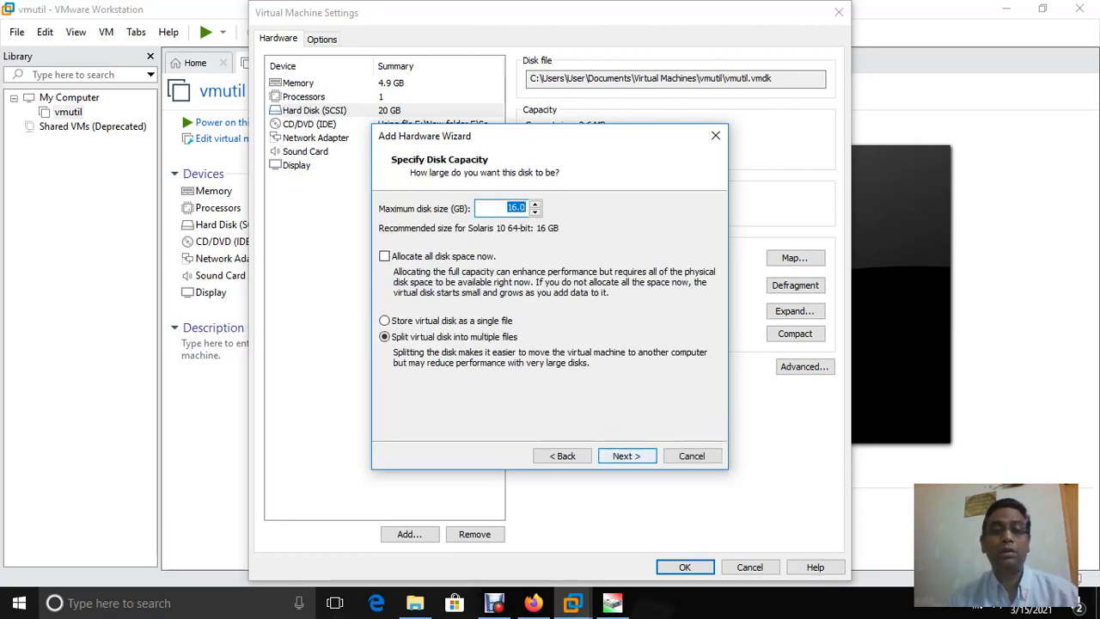
{"action": "type", "text": "50"}
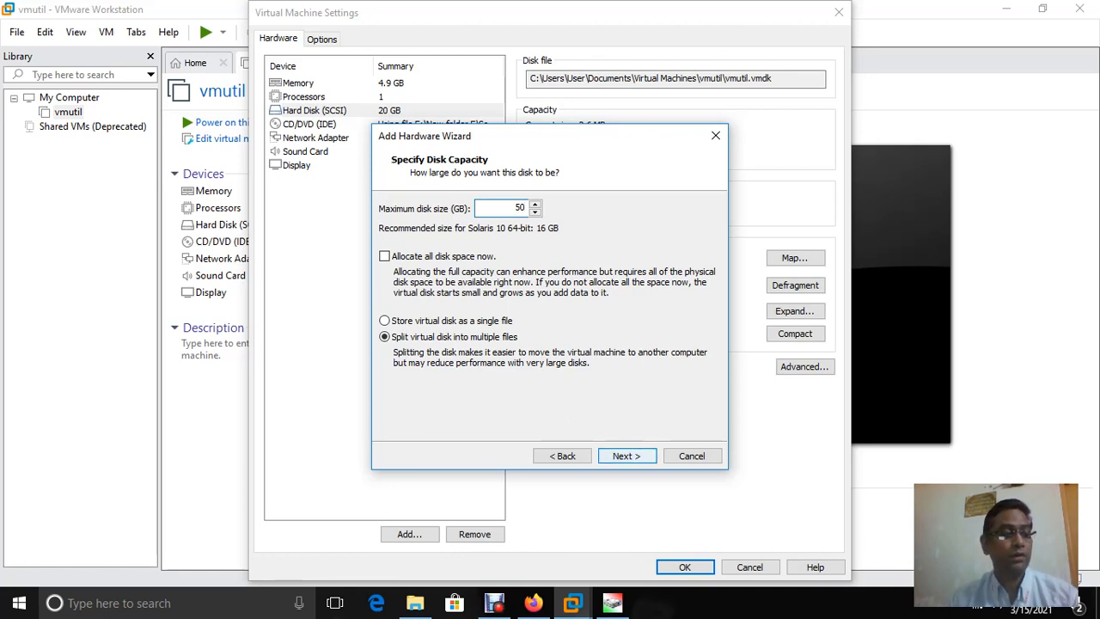
{"action": "key", "text": "Return"}
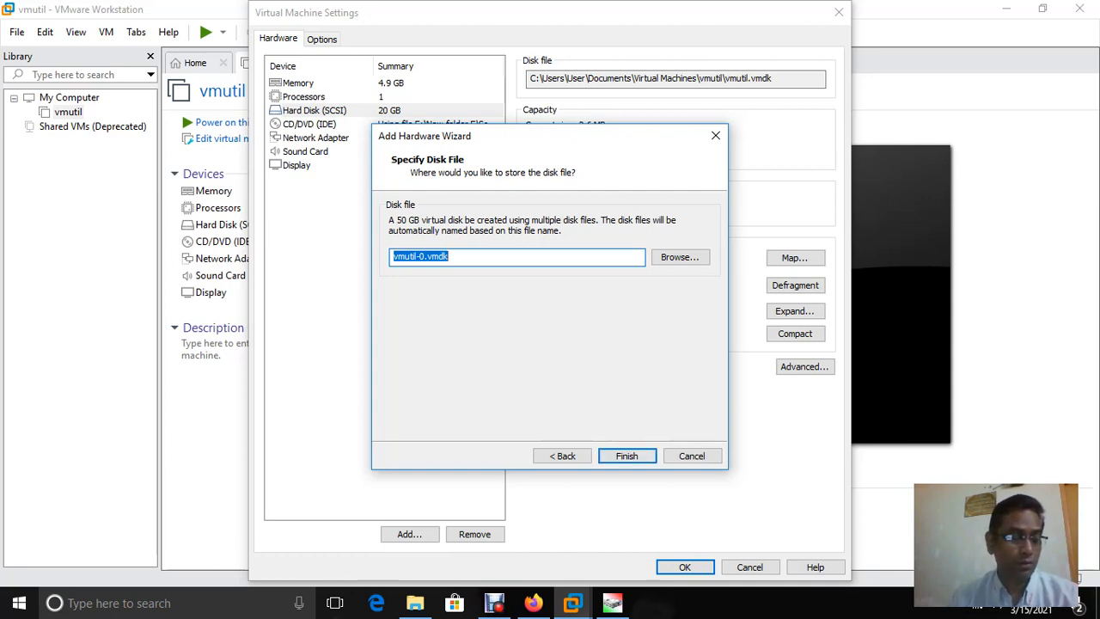
{"action": "key", "text": "Return"}
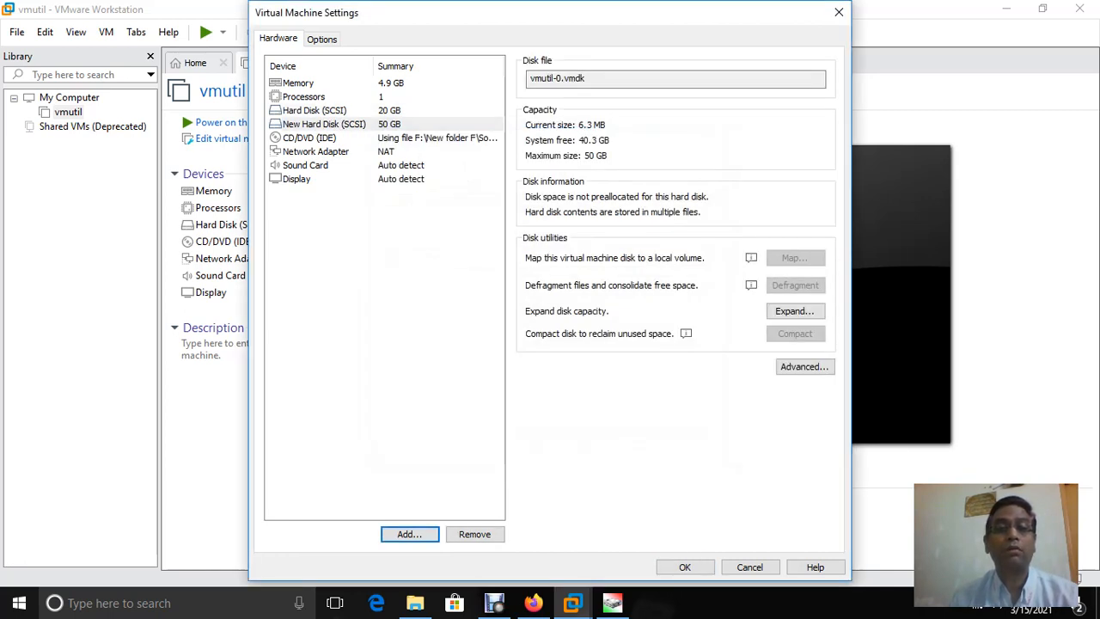
Add a second new 50 GB SCSI virtual hard disk
{"action": "left_click", "coordinate": [323, 124]}
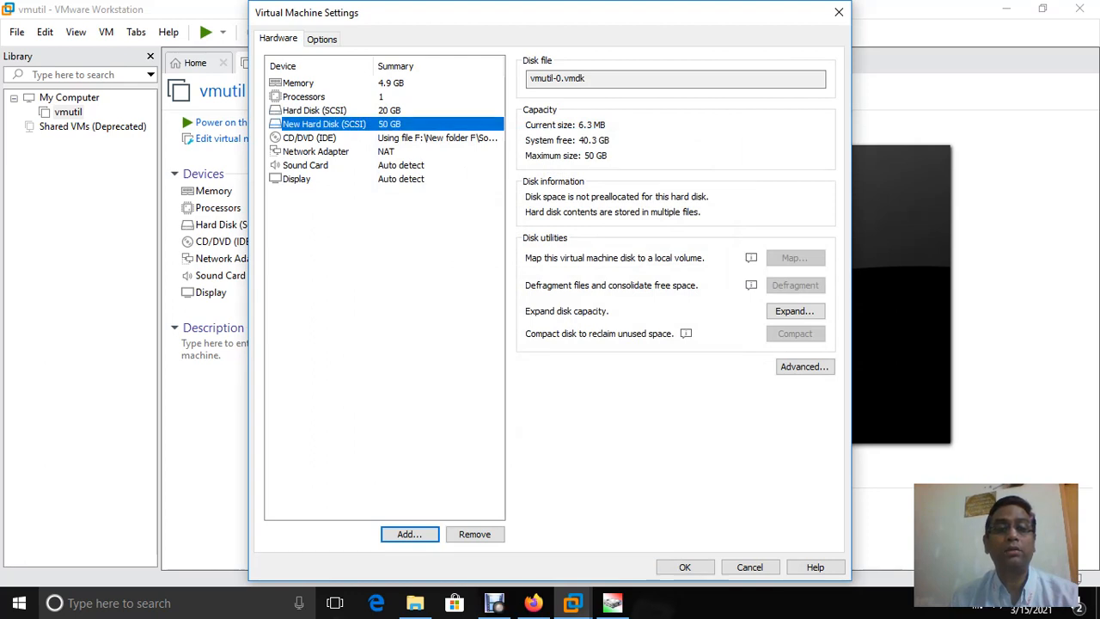
{"action": "left_click", "coordinate": [409, 534]}
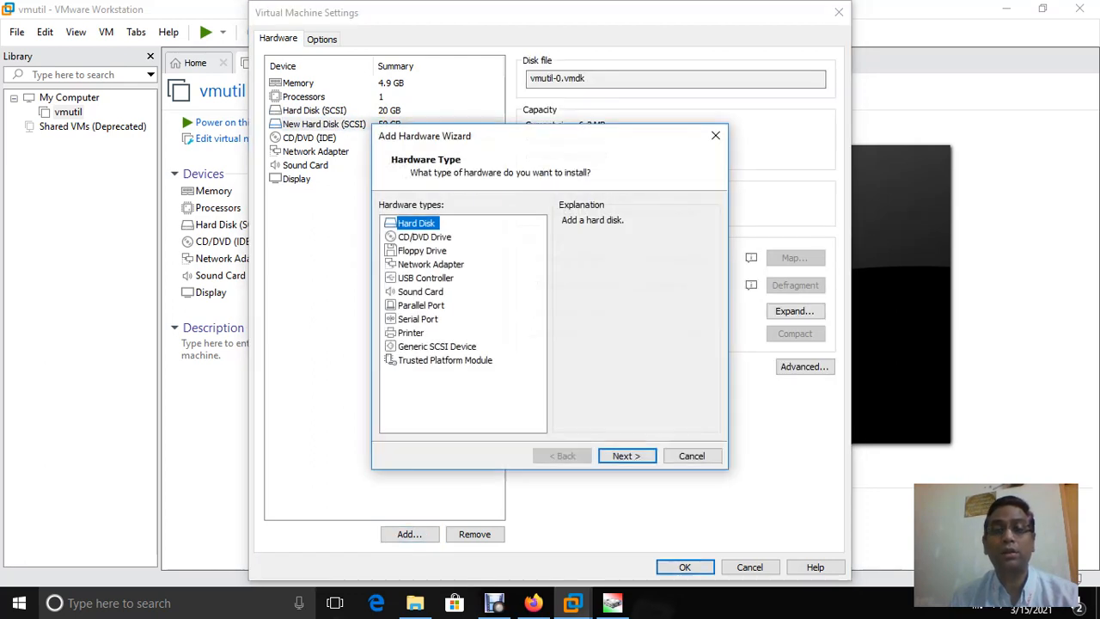
{"action": "left_click", "coordinate": [627, 456]}
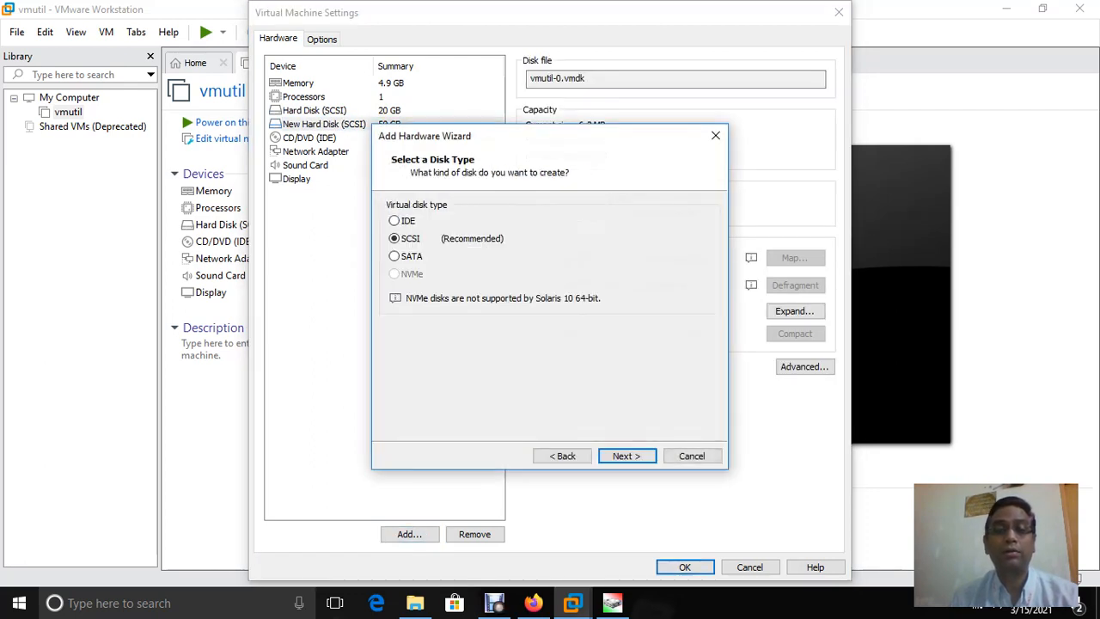
{"action": "left_click", "coordinate": [627, 456]}
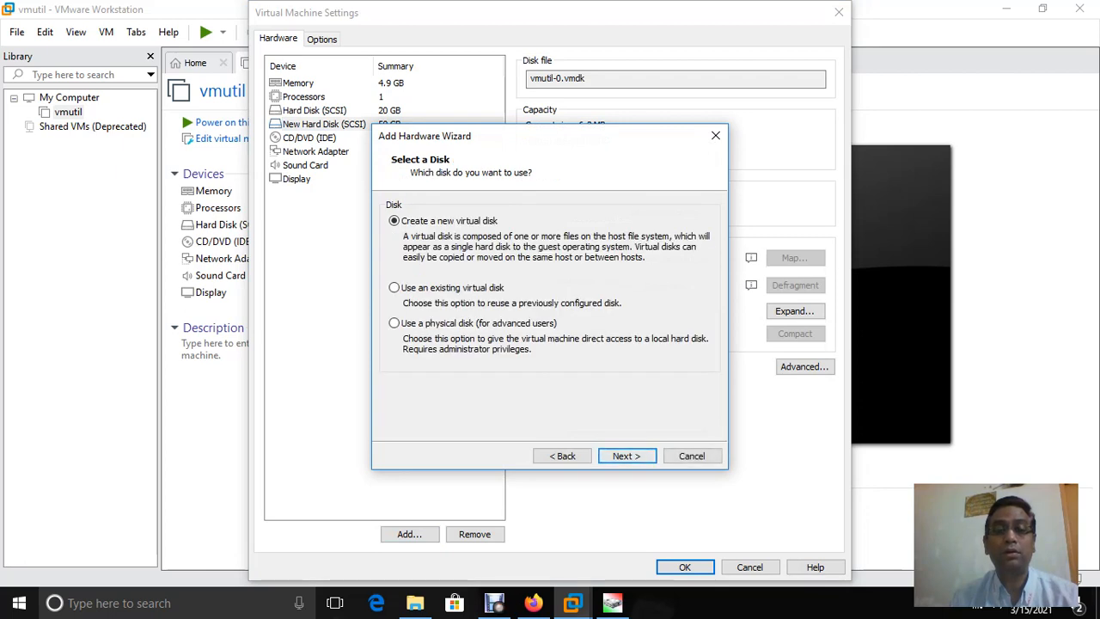
{"action": "left_click", "coordinate": [626, 455]}
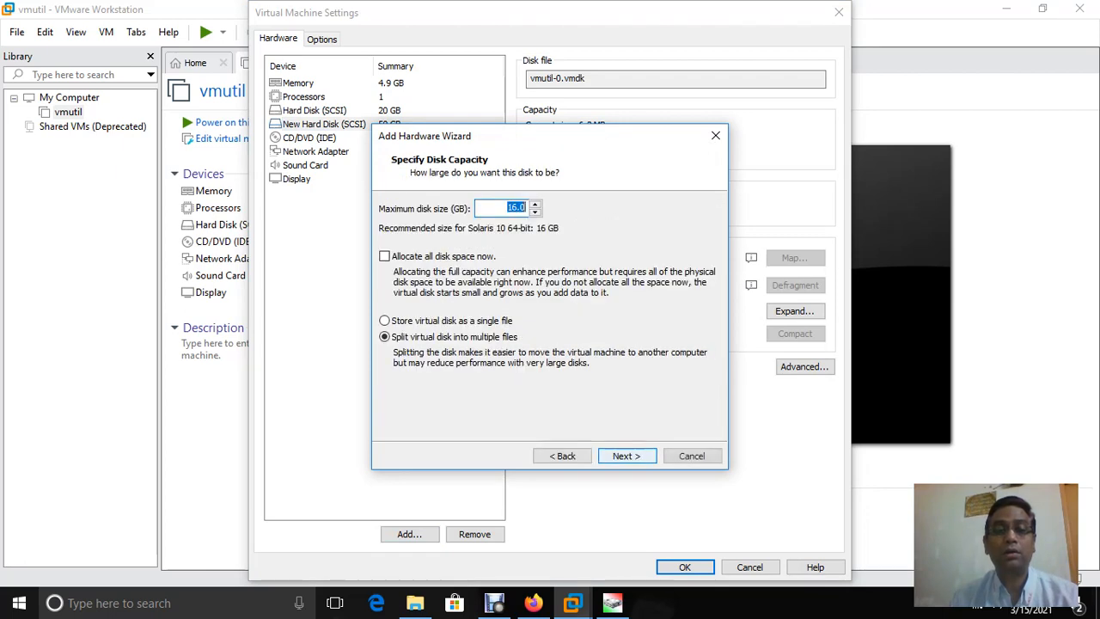
{"action": "type", "text": "50"}
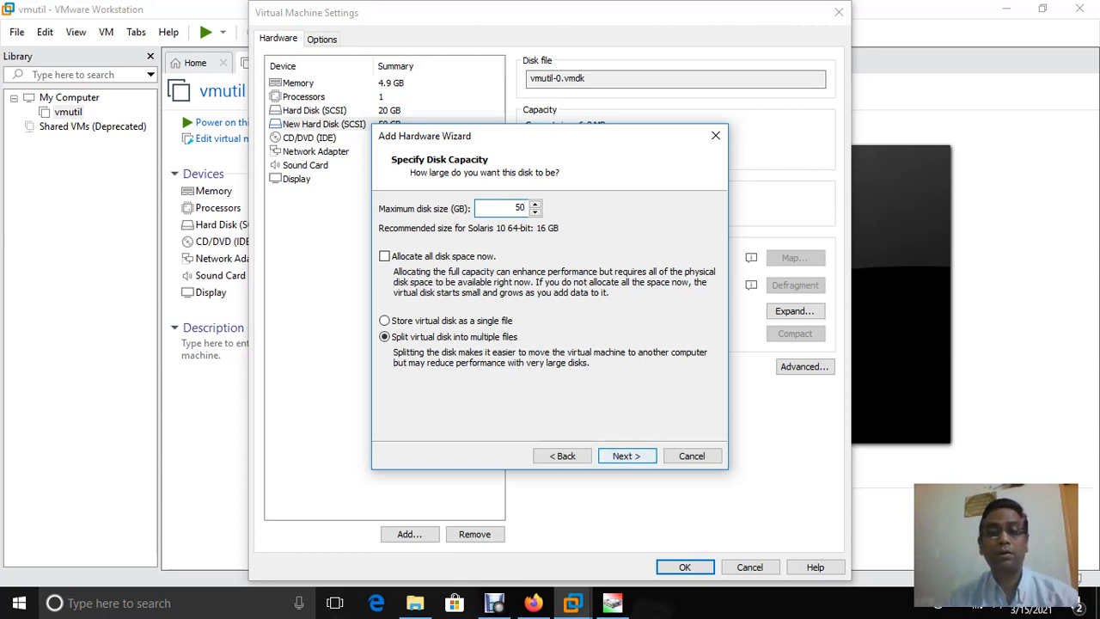
{"action": "key", "text": "Return"}
{"action": "key", "text": "Return"}
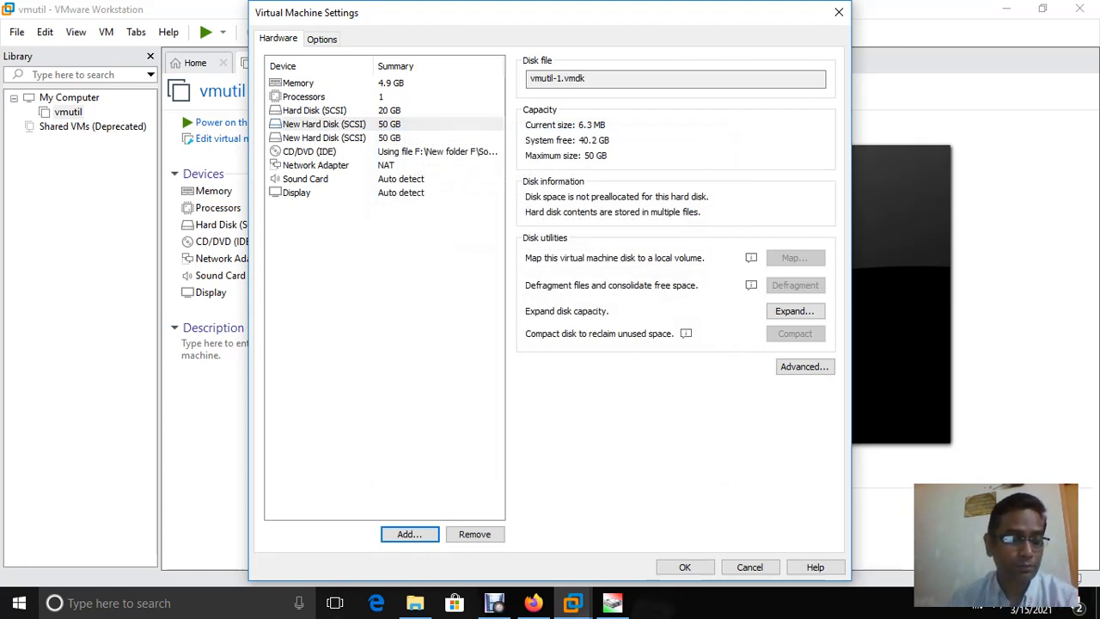
Set the network adapter to Bridged and the processor count to 2, then save
{"action": "left_click", "coordinate": [316, 165]}
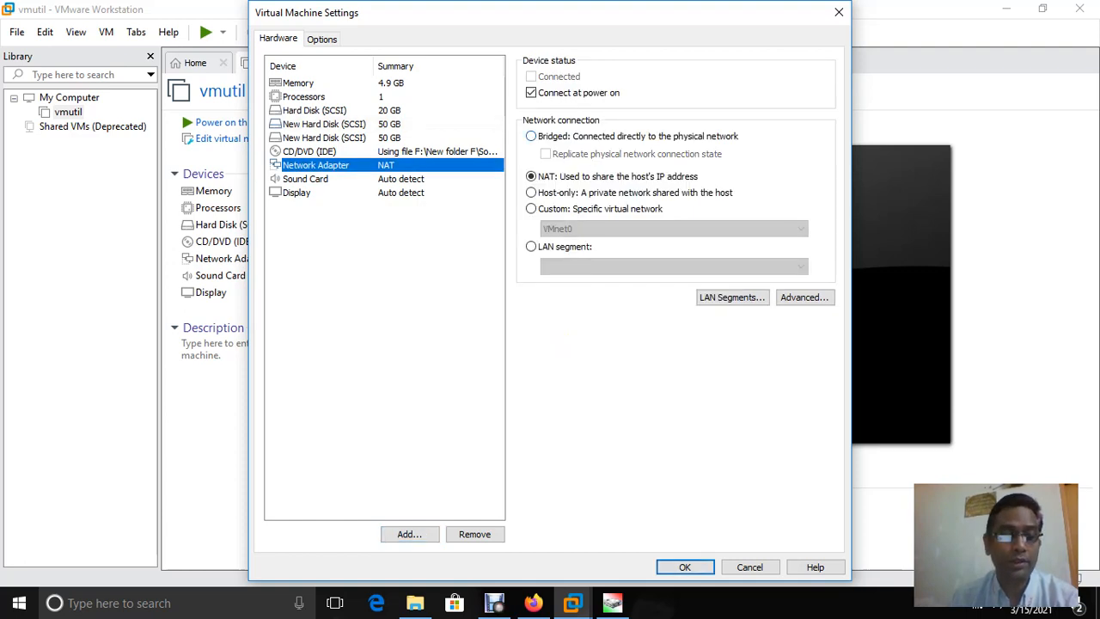
{"action": "left_click", "coordinate": [531, 136]}
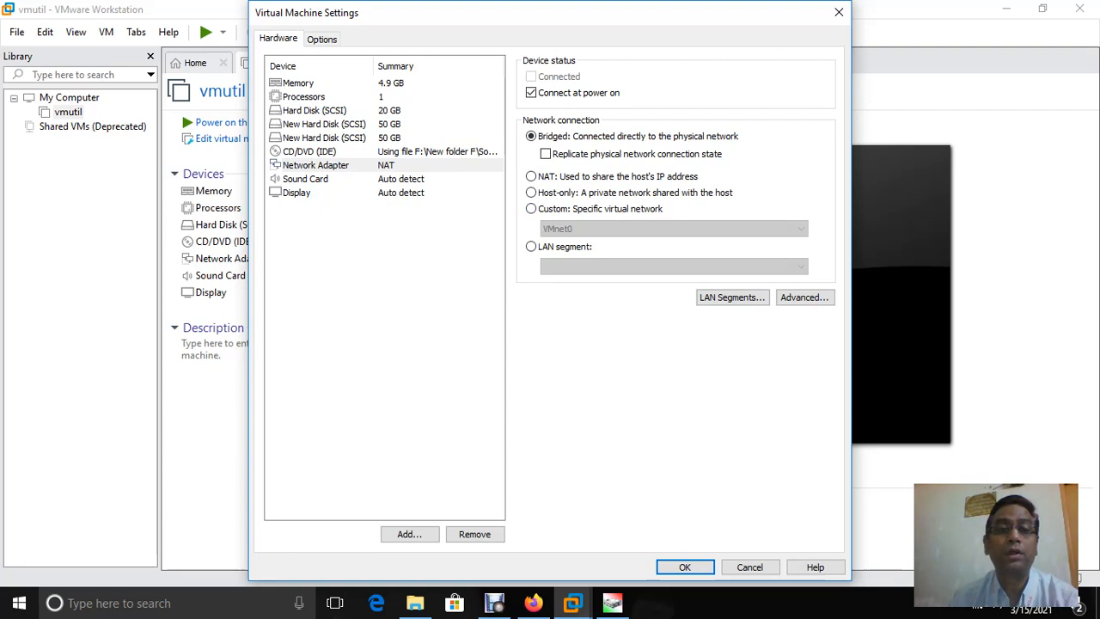
{"action": "left_click", "coordinate": [304, 96]}
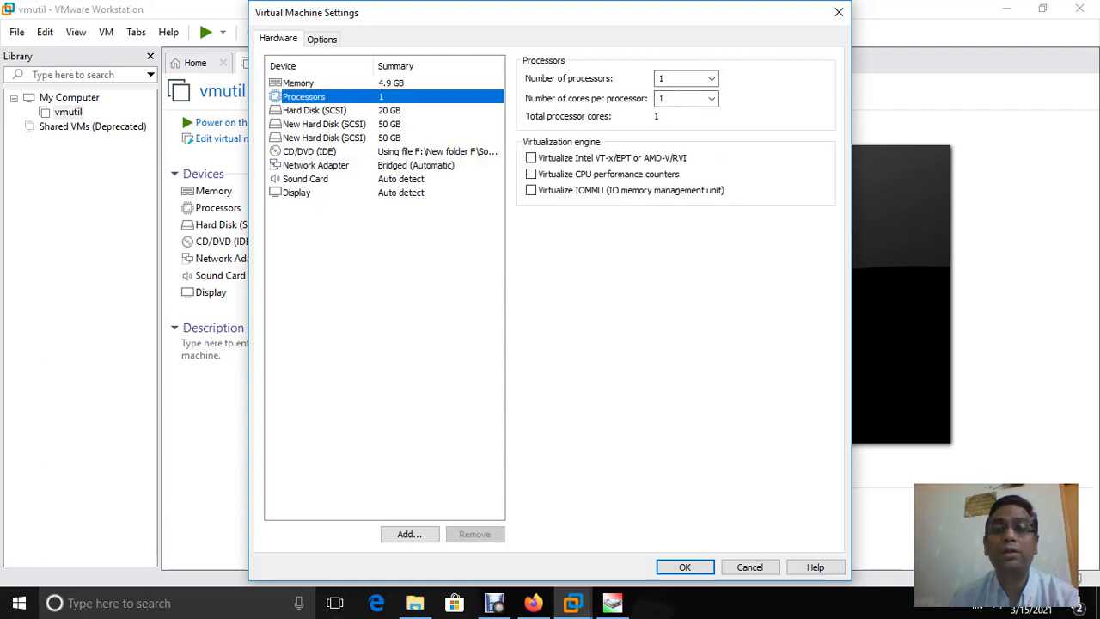
{"action": "left_click", "coordinate": [710, 78]}
{"action": "left_click", "coordinate": [685, 103]}
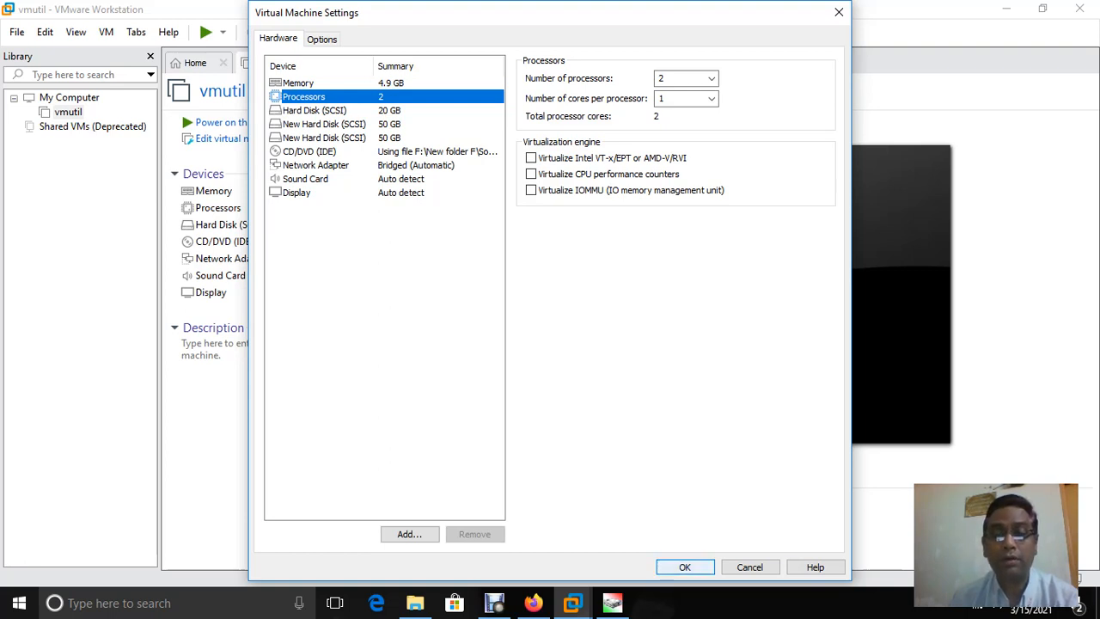
{"action": "left_click", "coordinate": [684, 567]}
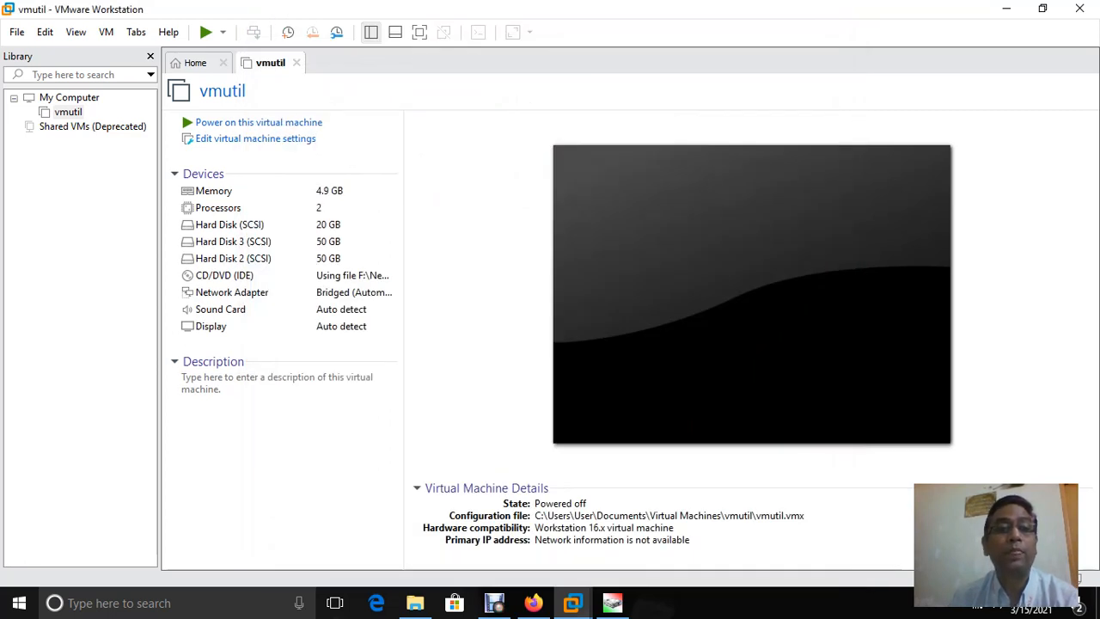
Power on vmutil, boot Oracle Solaris from GRUB, and pick option 1, Oracle Solaris Interactive
{"action": "left_click", "coordinate": [205, 32]}
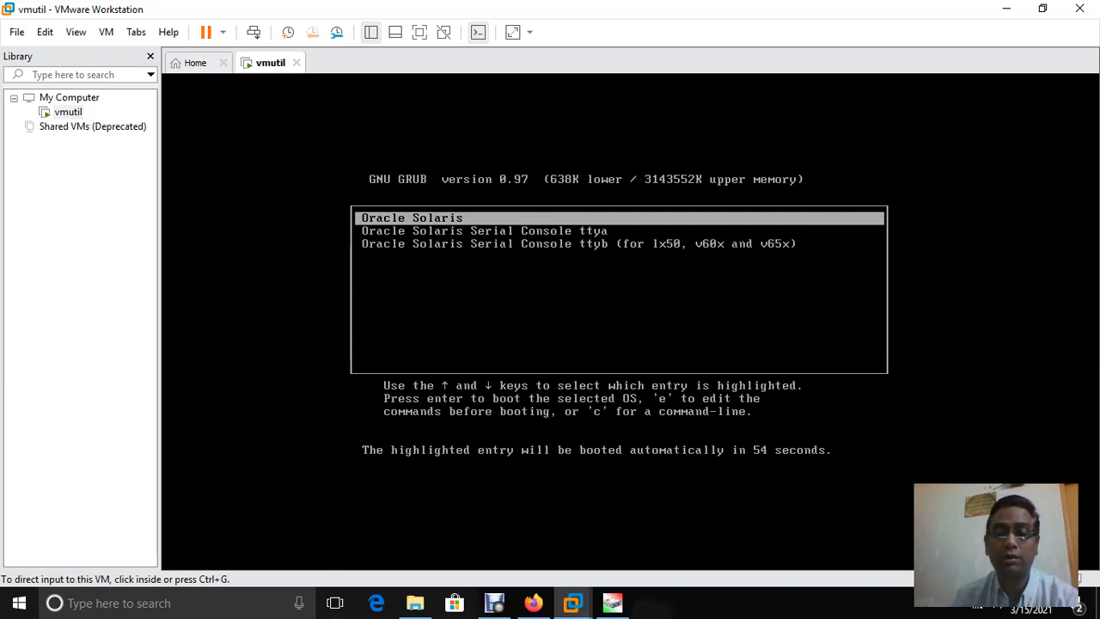
{"action": "key", "text": "ctrl+g"}
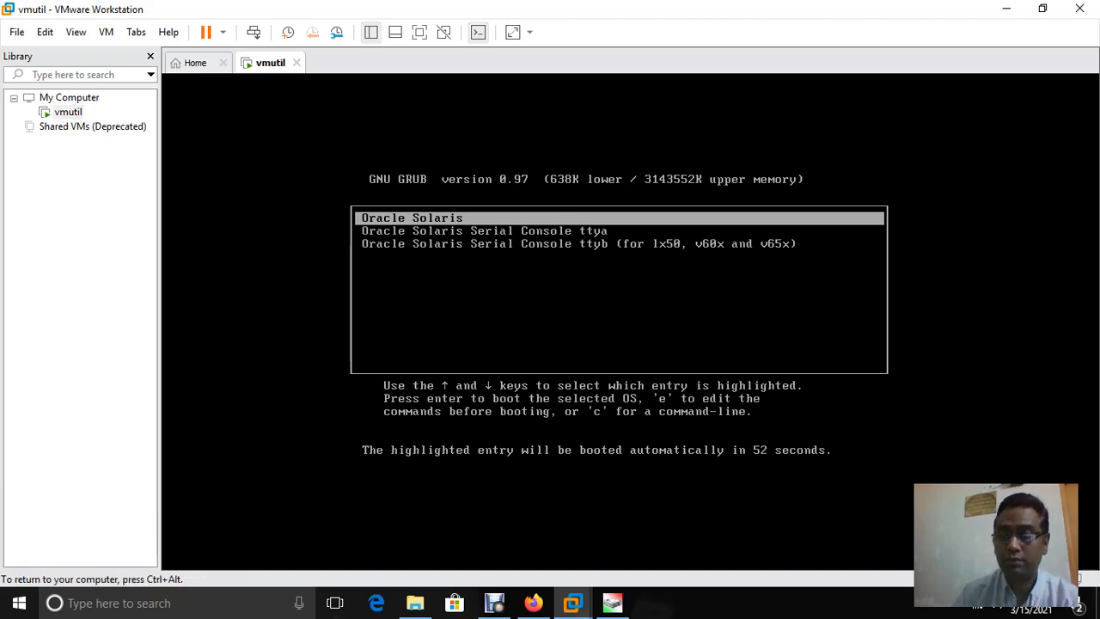
{"action": "key", "text": "Return"}
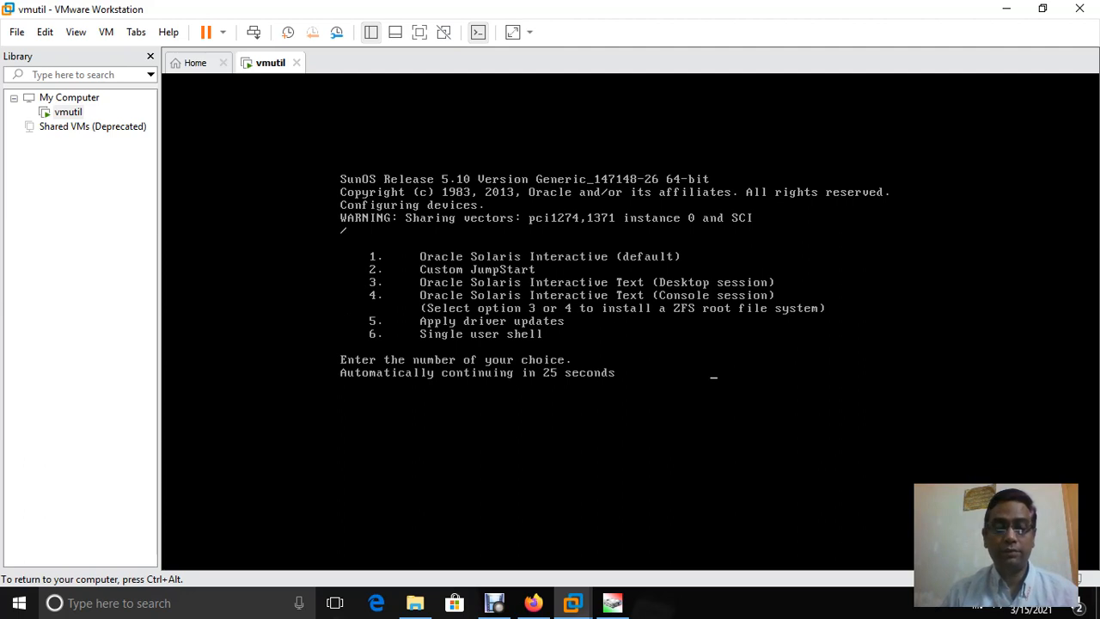
{"action": "key", "text": "1"}
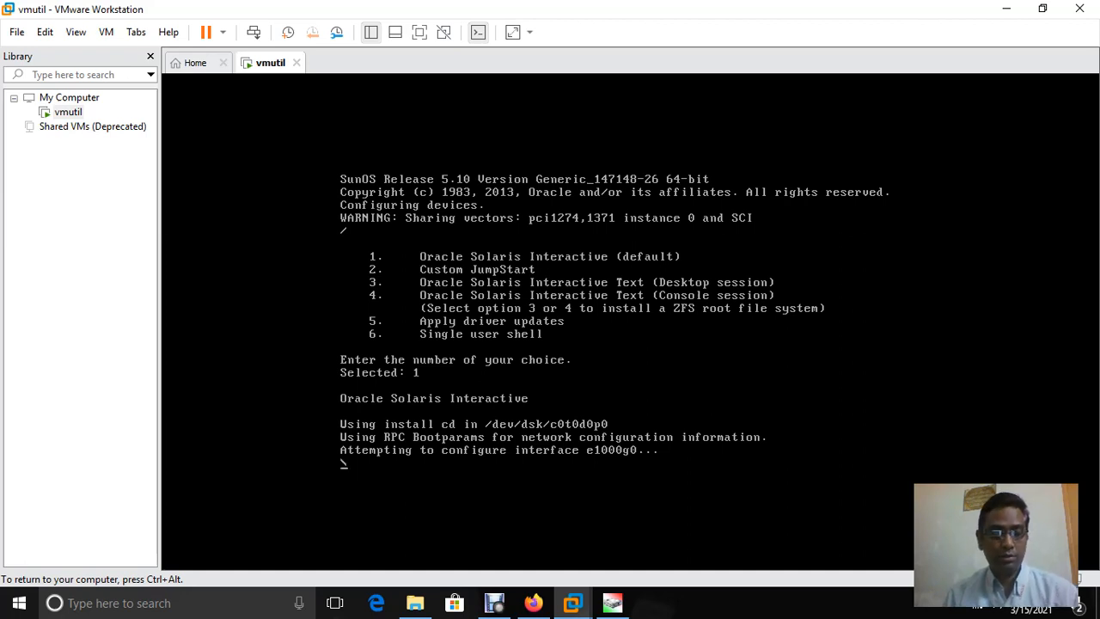
Release input to the host while the installer loads to the keyboard layout screen
{"action": "key", "text": "ctrl+alt"}
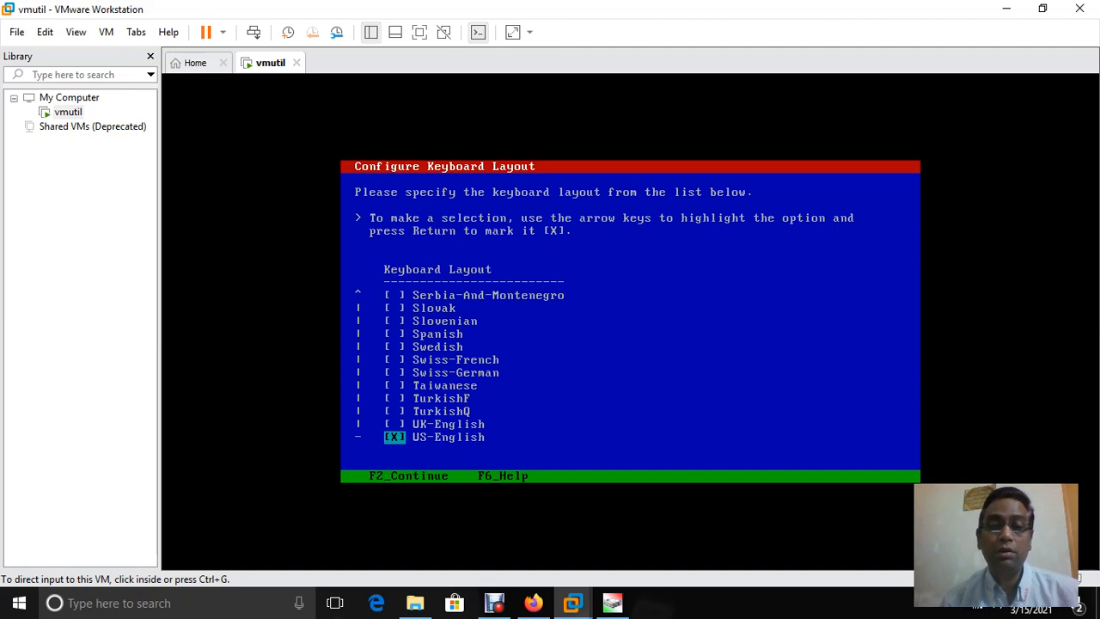
Accept the US-English keyboard layout and choose English (0) as the installer language
{"action": "key", "text": "ctrl+g"}
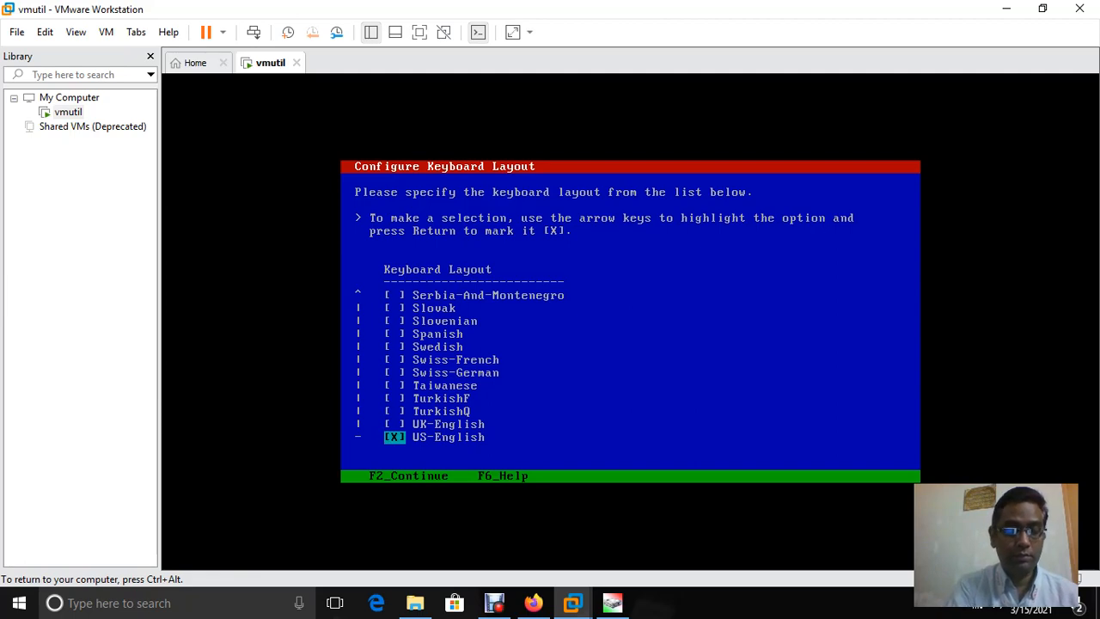
{"action": "key", "text": "F2"}
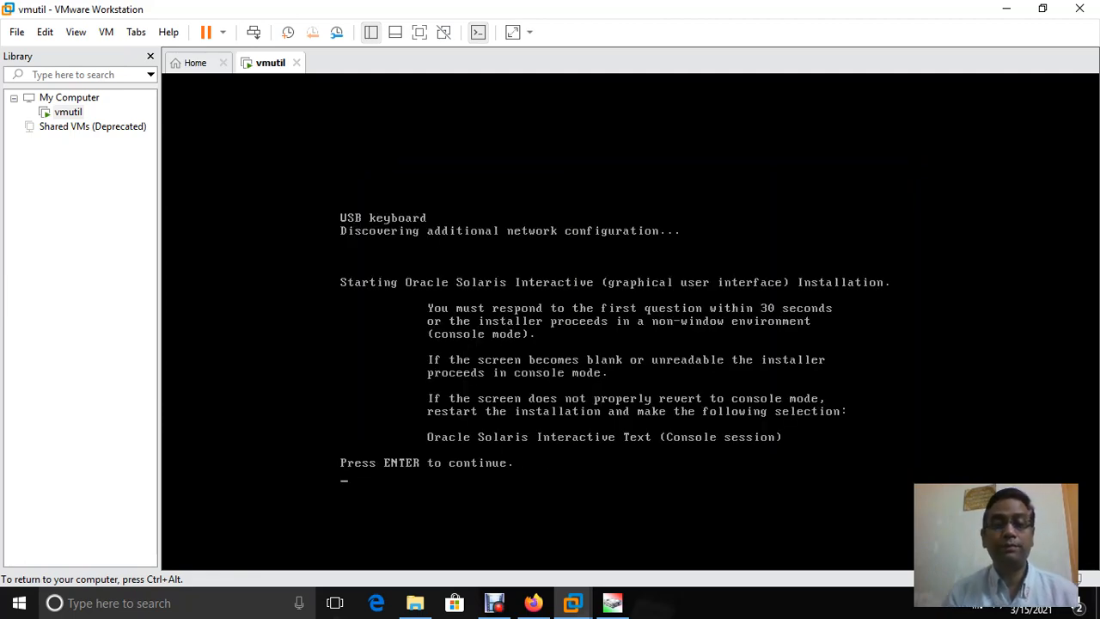
{"action": "key", "text": "Return"}
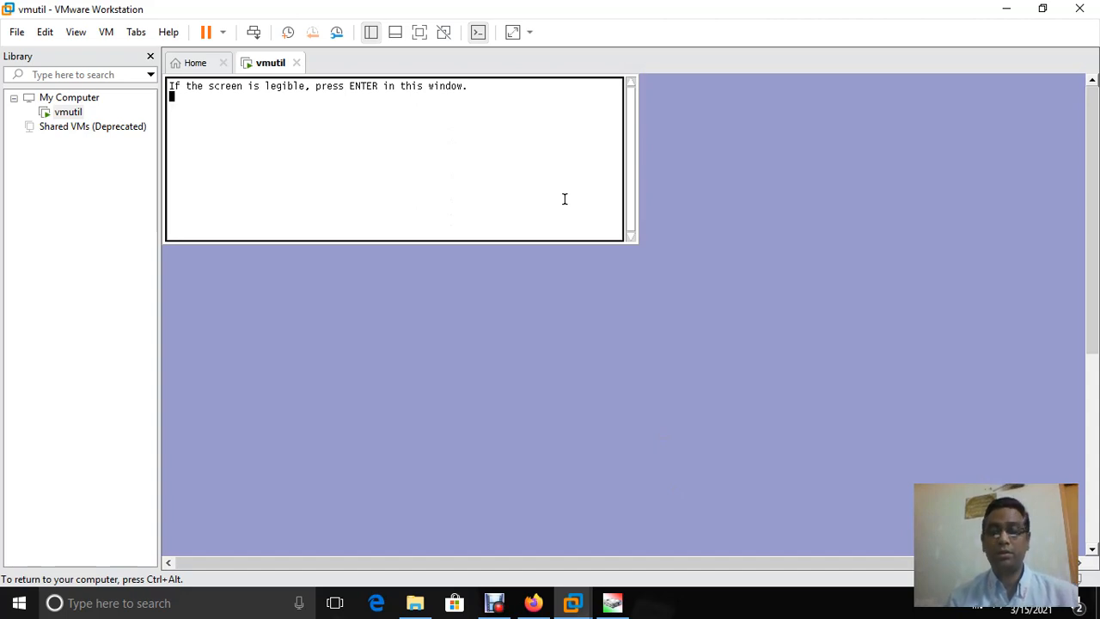
{"action": "key", "text": "Return"}
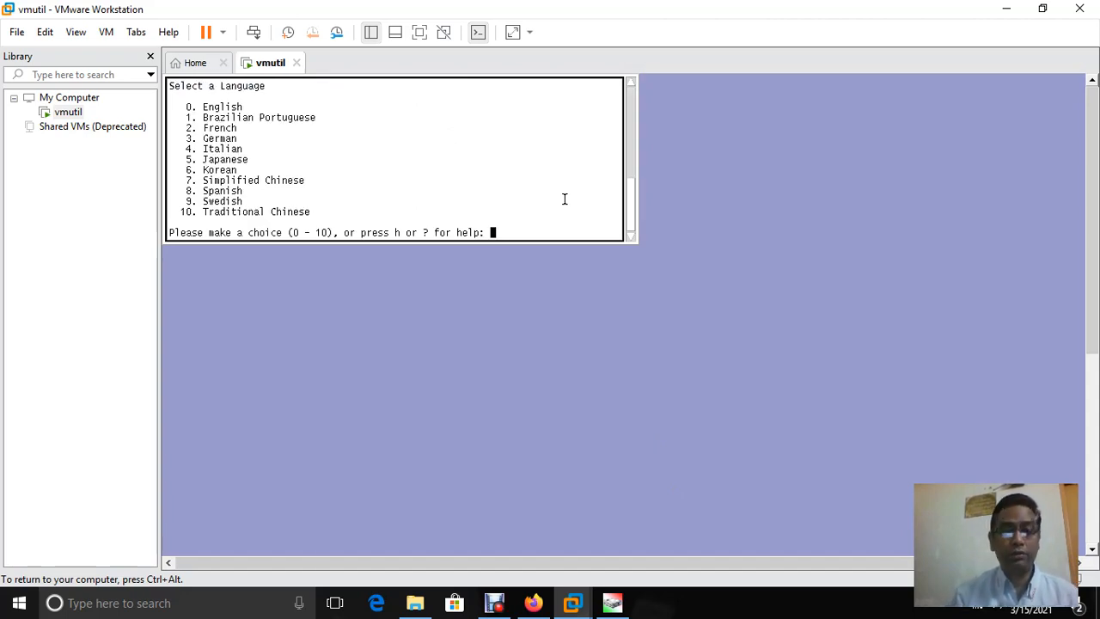
{"action": "type", "text": "0"}
{"action": "key", "text": "Return"}
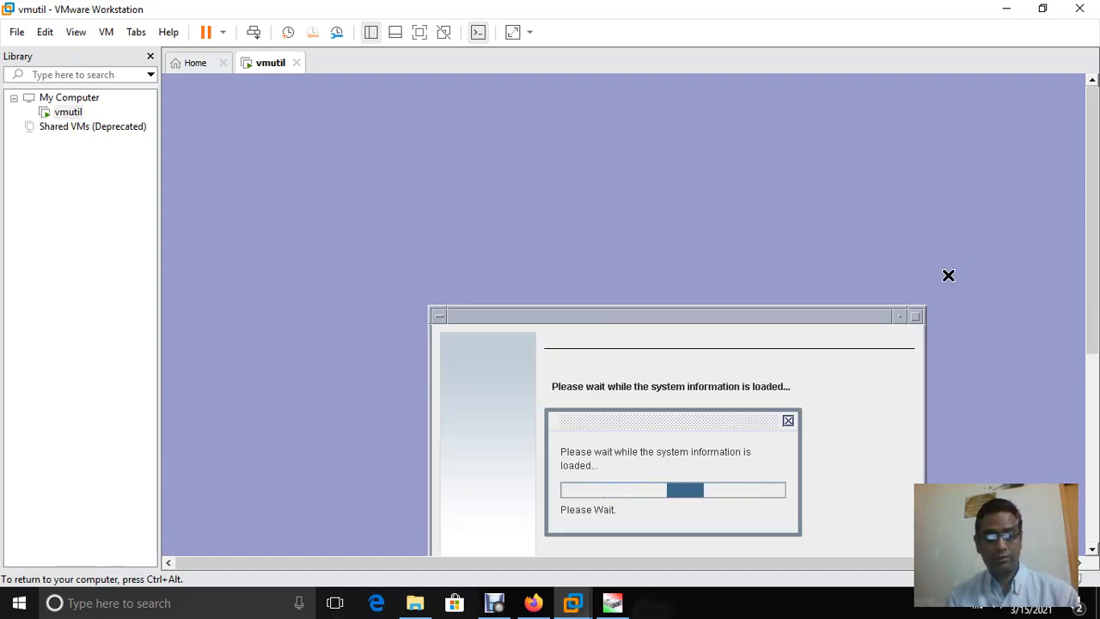
Continue past the system identification overview to the network option page
{"action": "key", "text": "ctrl+alt"}
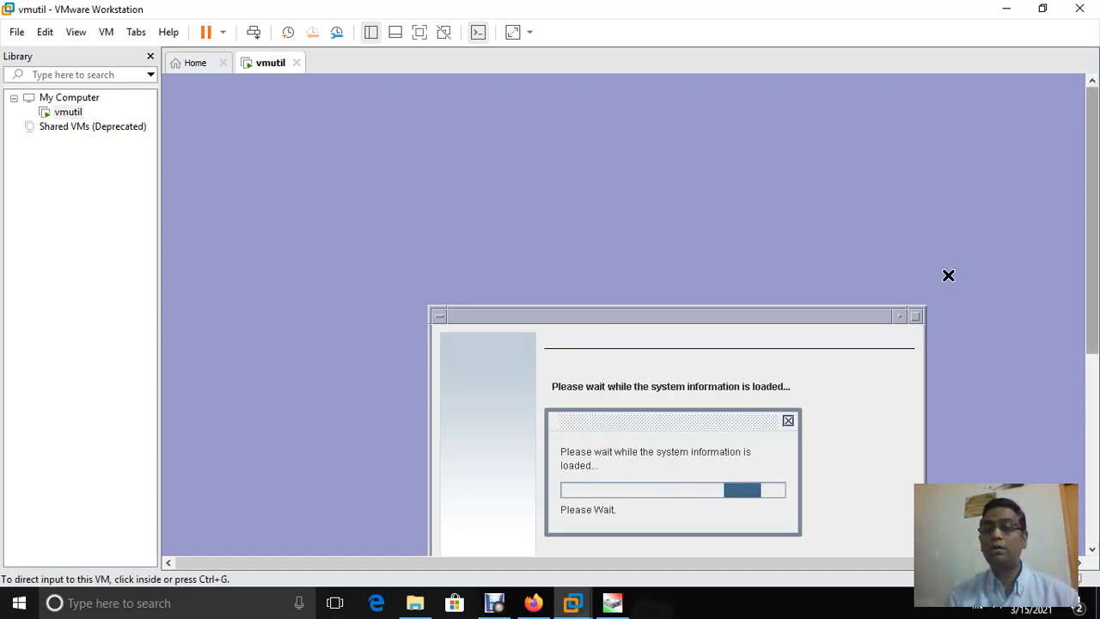
{"action": "left_click_drag", "start_coordinate": [1092, 219], "coordinate": [1092, 392]}
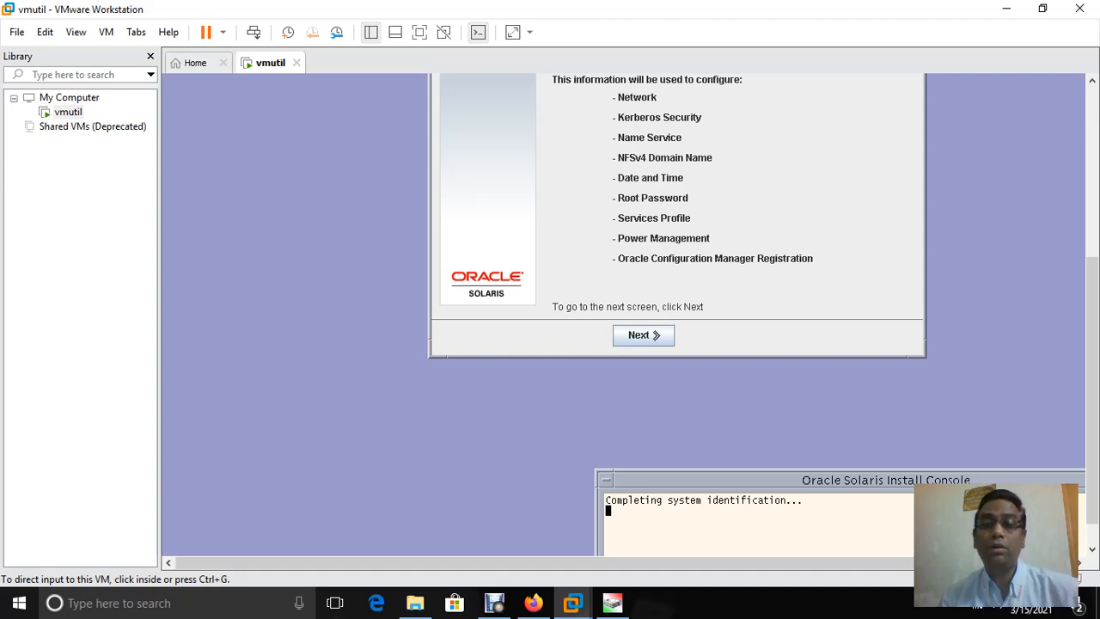
{"action": "key", "text": "ctrl+g"}
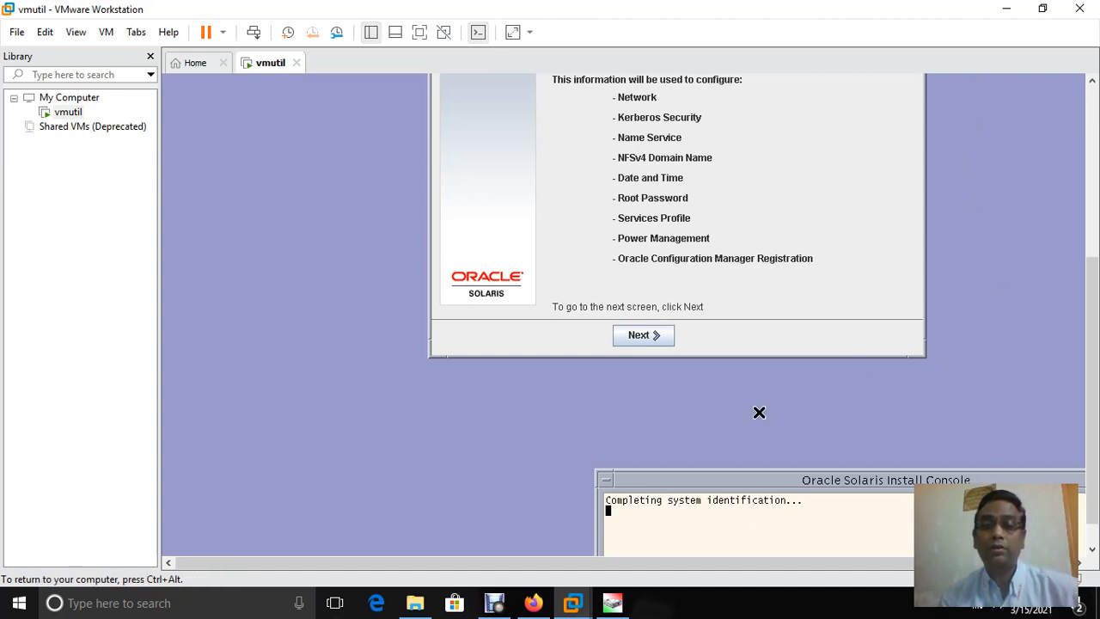
{"action": "left_click", "coordinate": [615, 343]}
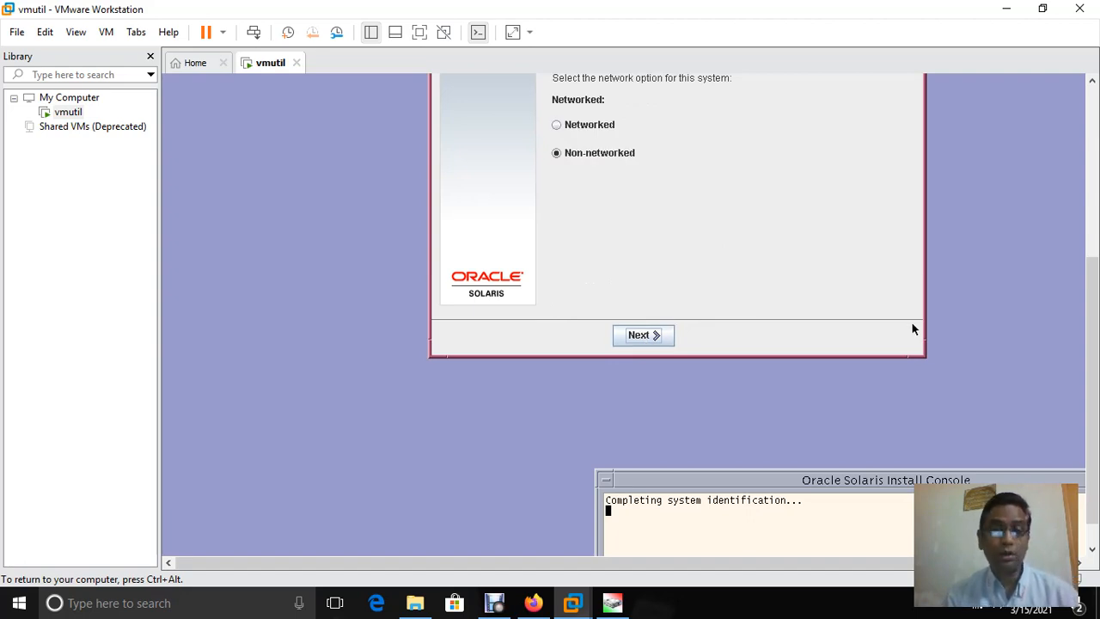
Select Networked and leave DHCP set to No for e1000g0
{"action": "left_click", "coordinate": [573, 124]}
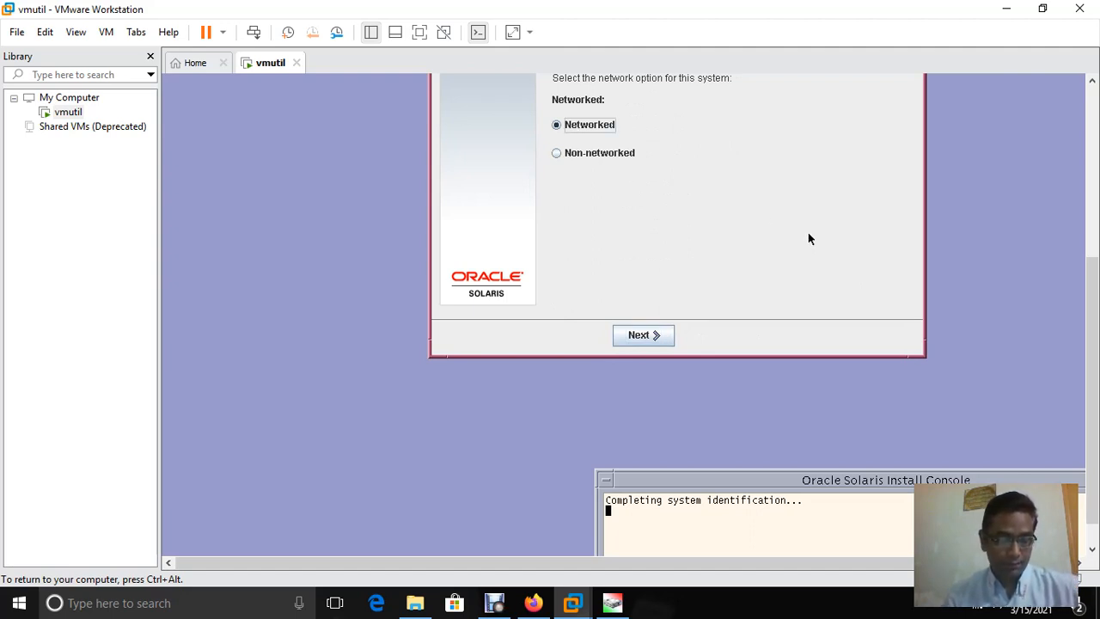
{"action": "left_click", "coordinate": [644, 336]}
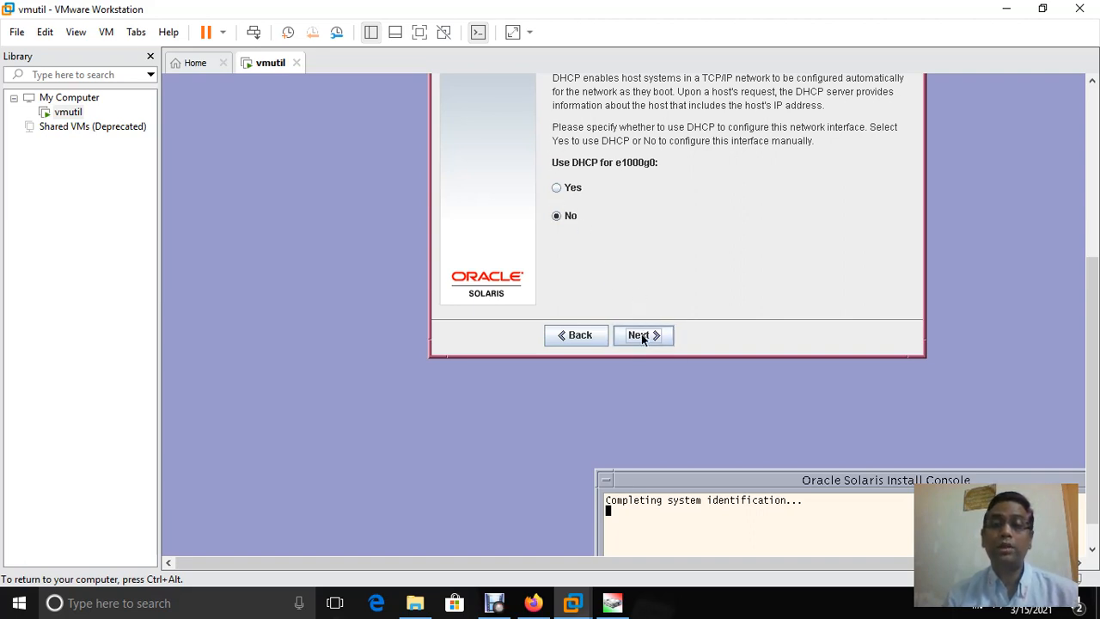
{"action": "left_click", "coordinate": [641, 334]}
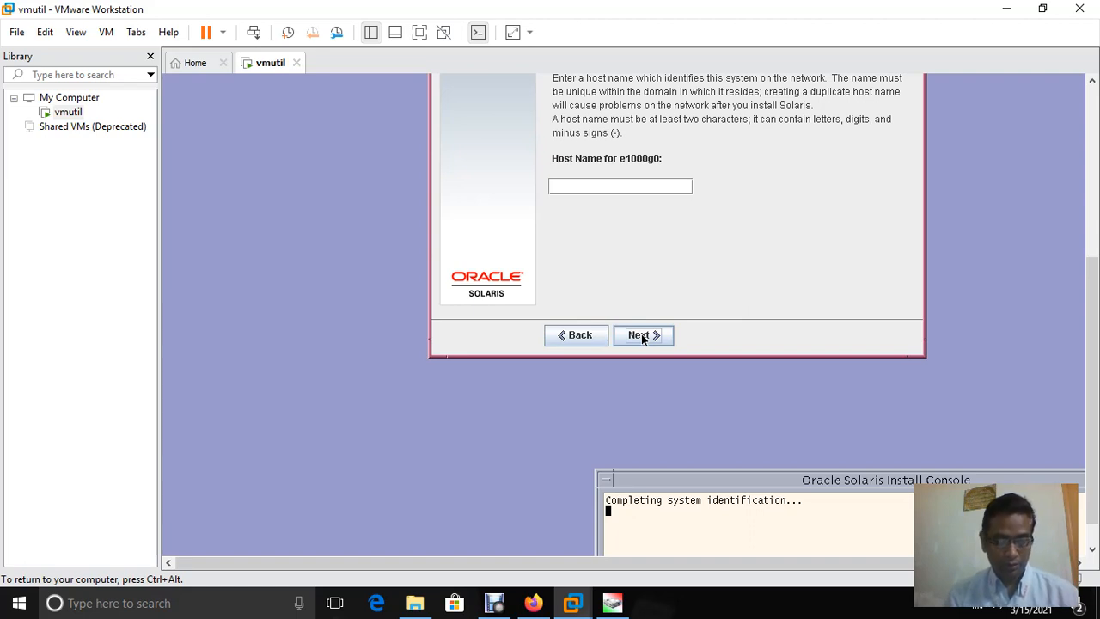
Enter vmutil as the system's host name and continue
{"action": "left_click", "coordinate": [642, 184]}
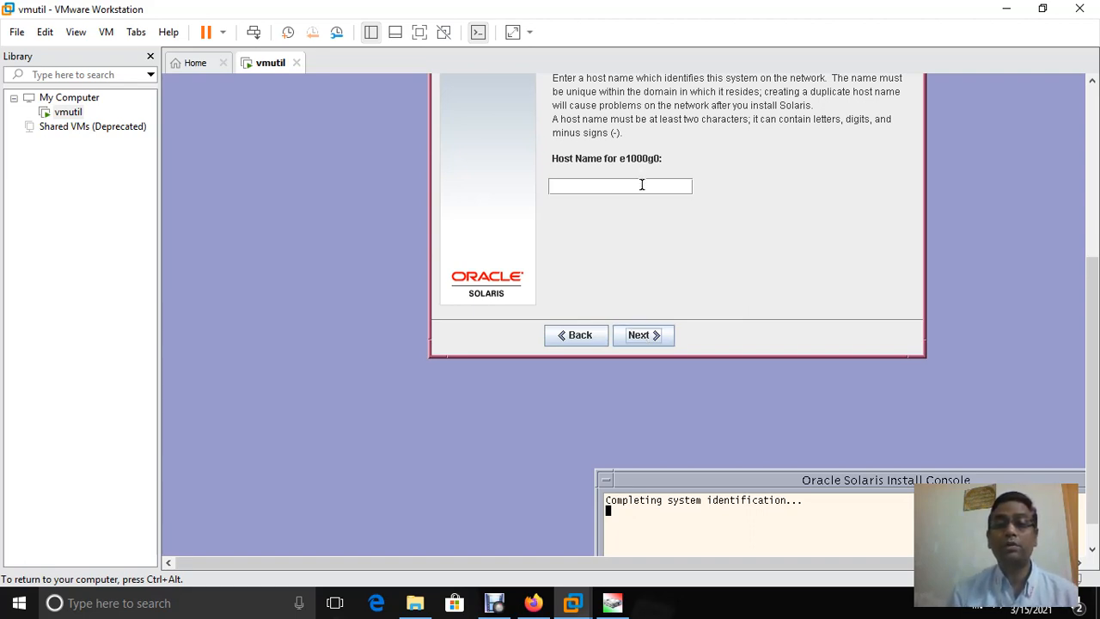
{"action": "type", "text": "vm"}
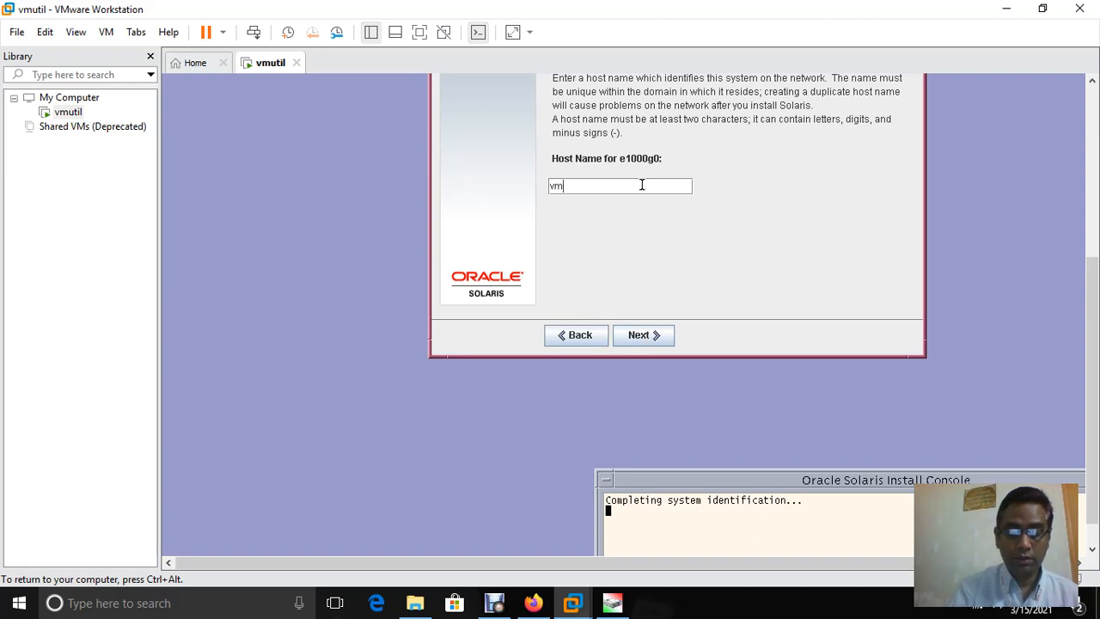
{"action": "type", "text": "util"}
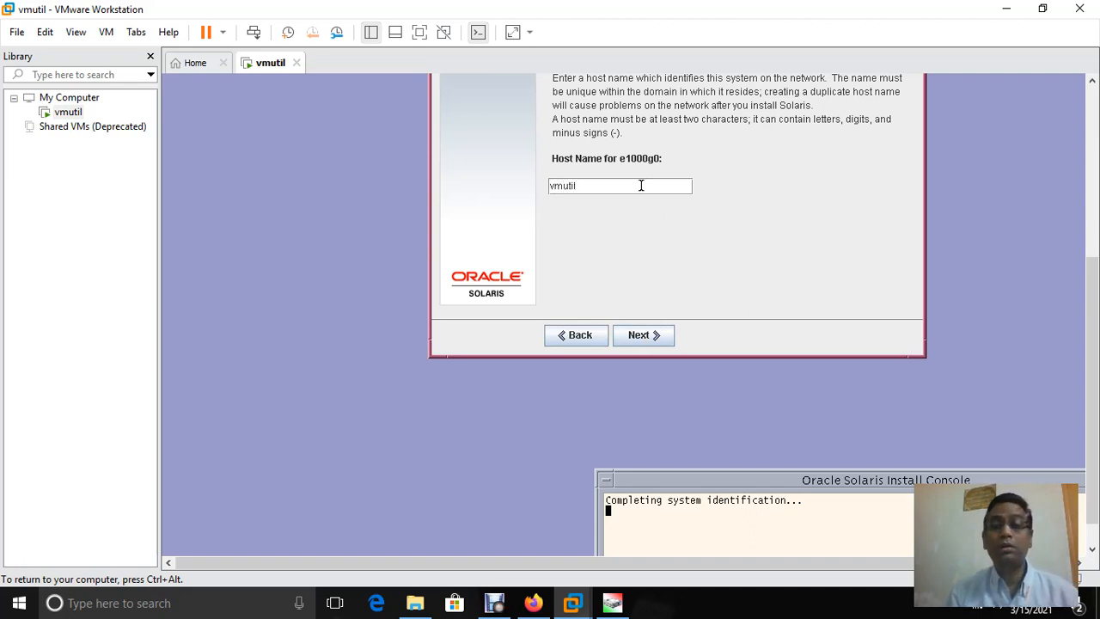
{"action": "left_click", "coordinate": [657, 338]}
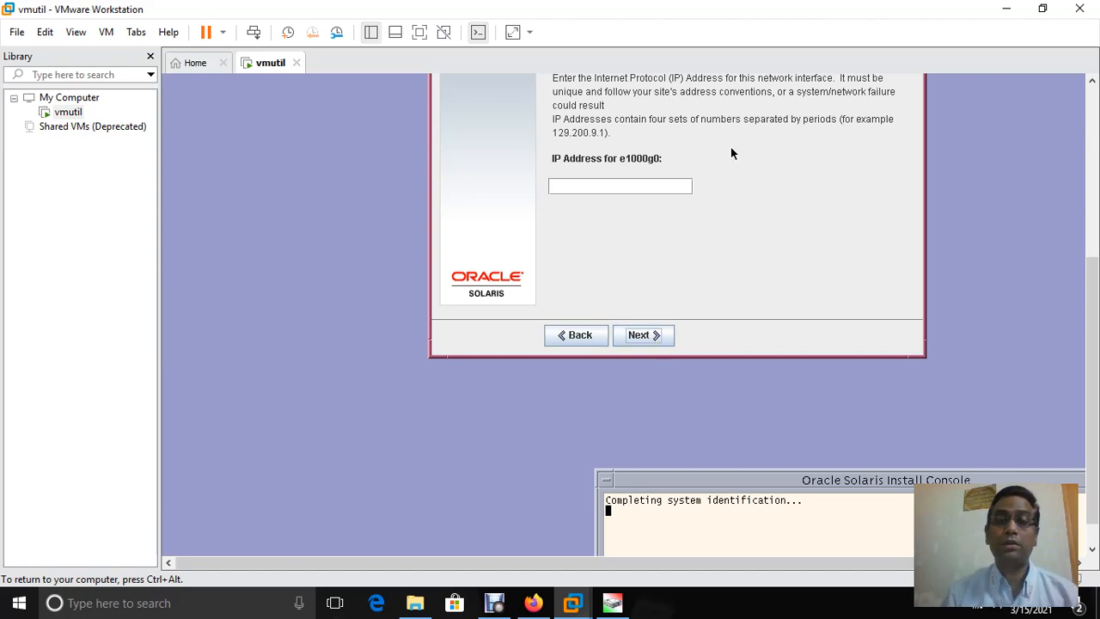
Enter IP address 192.168.1.96 and accept the default netmask 255.255.255.0
{"action": "left_click", "coordinate": [589, 178]}
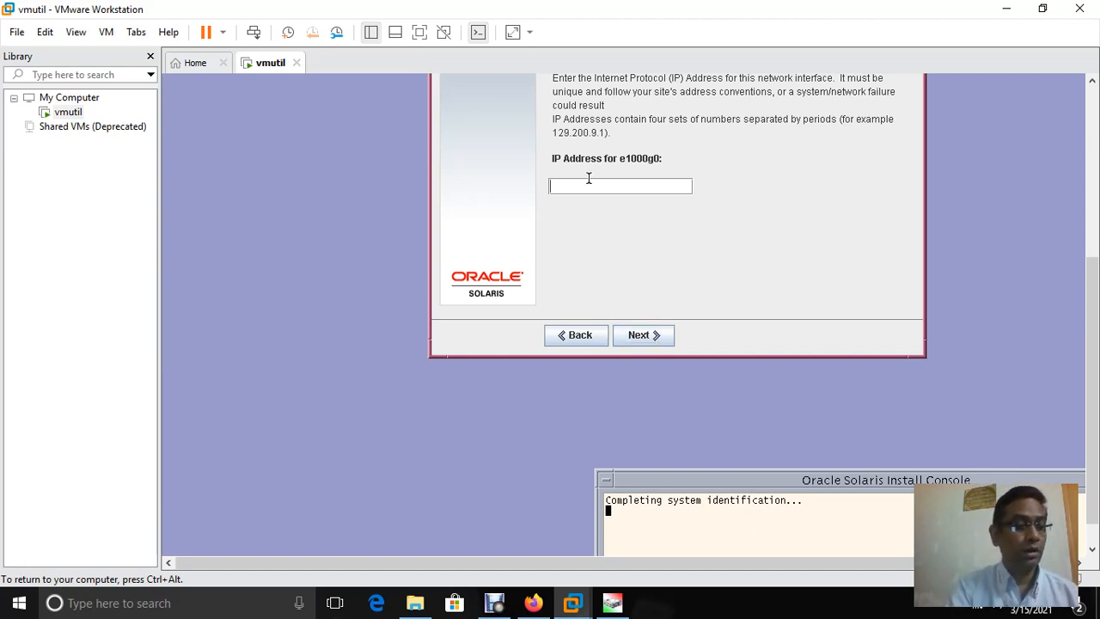
{"action": "type", "text": "192"}
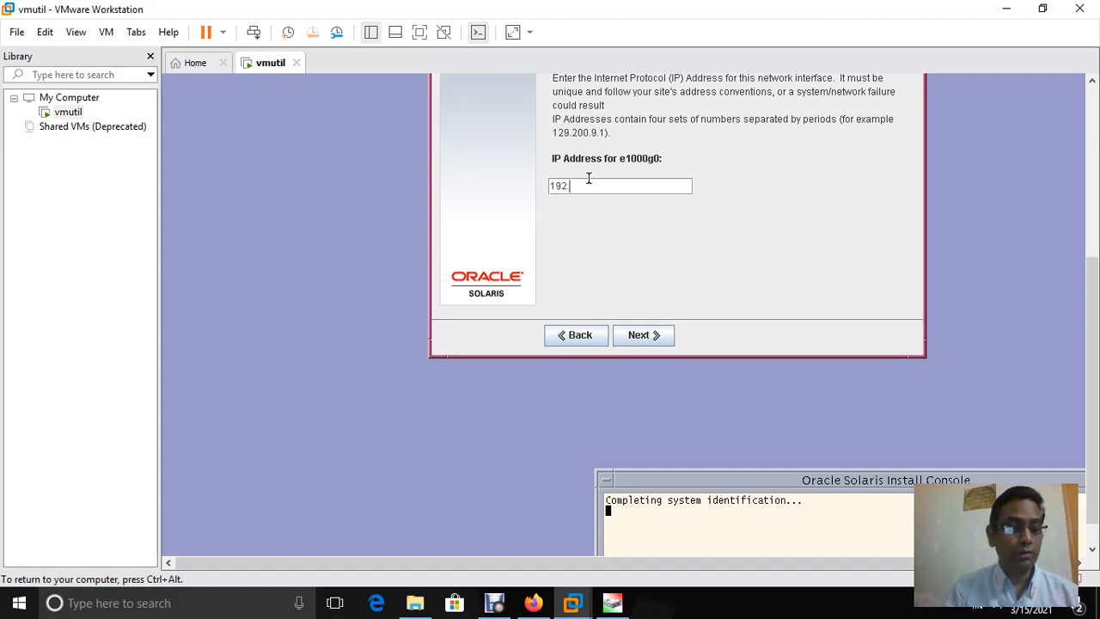
{"action": "type", "text": ".1"}
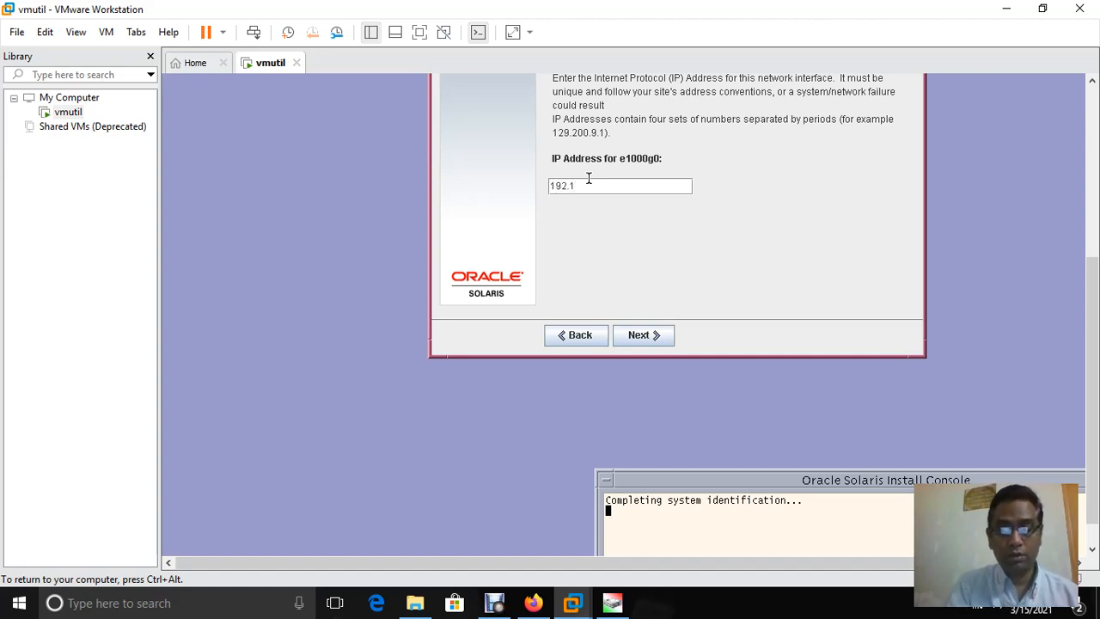
{"action": "type", "text": "68"}
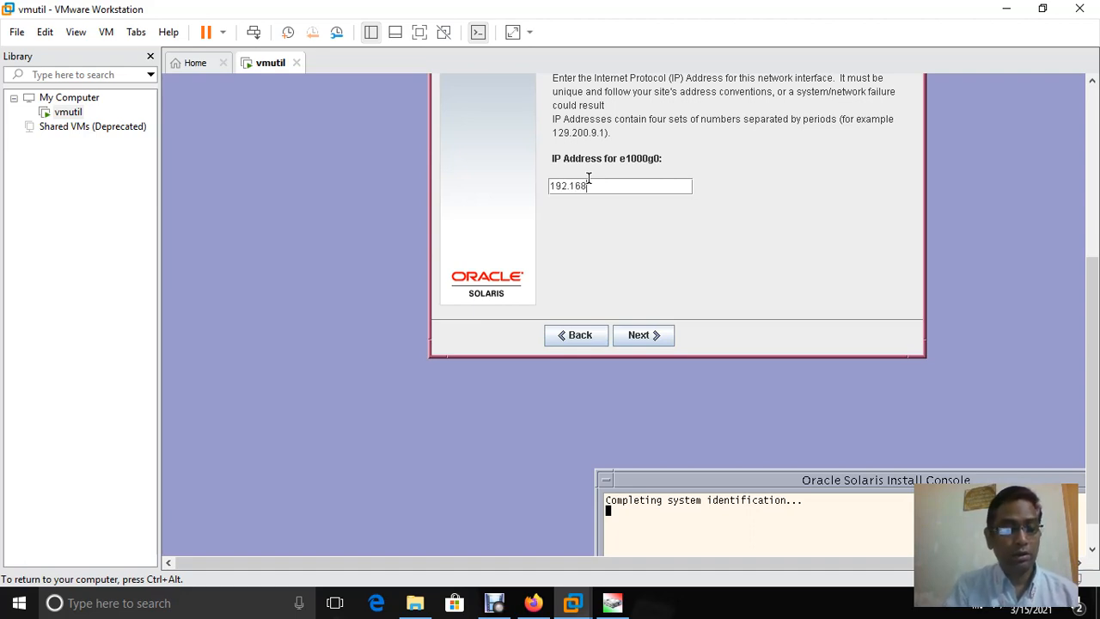
{"action": "type", "text": ".1.9"}
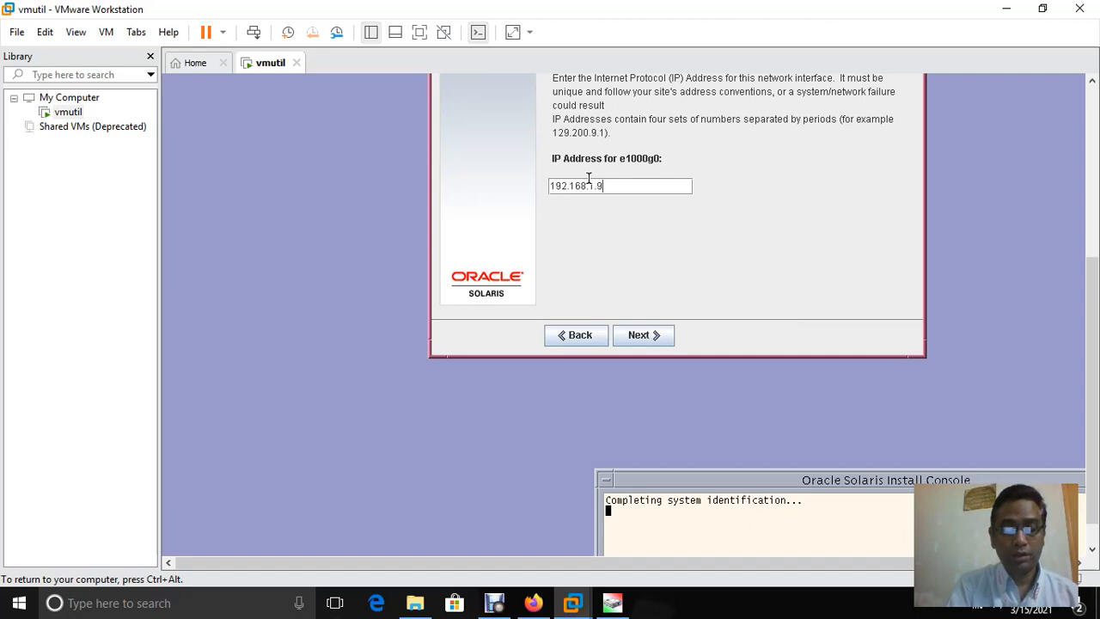
{"action": "type", "text": "6"}
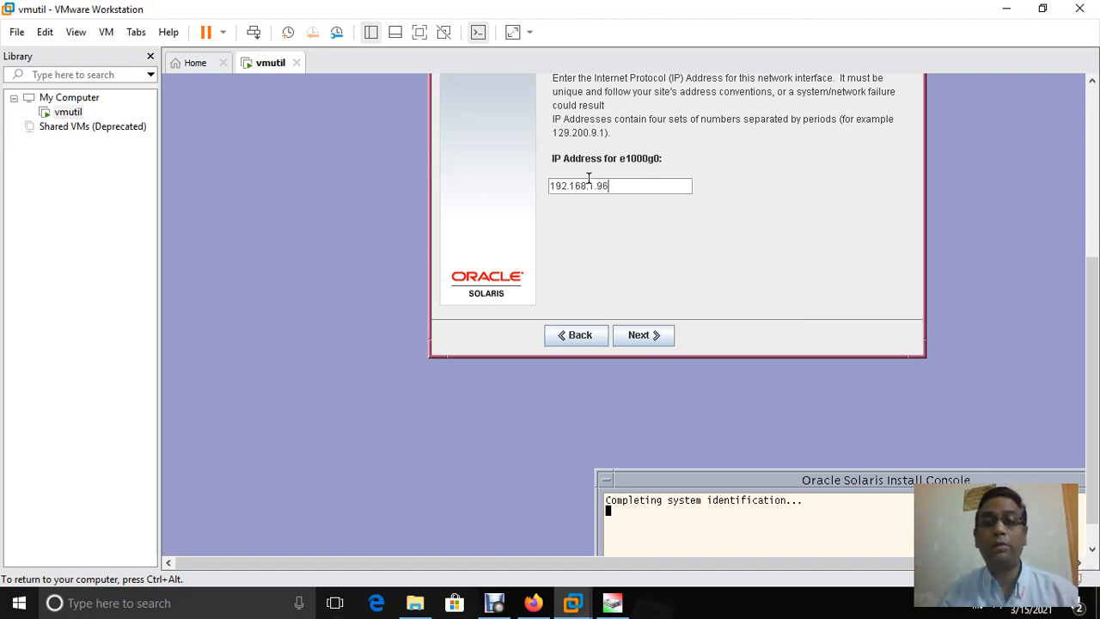
{"action": "left_click", "coordinate": [638, 342]}
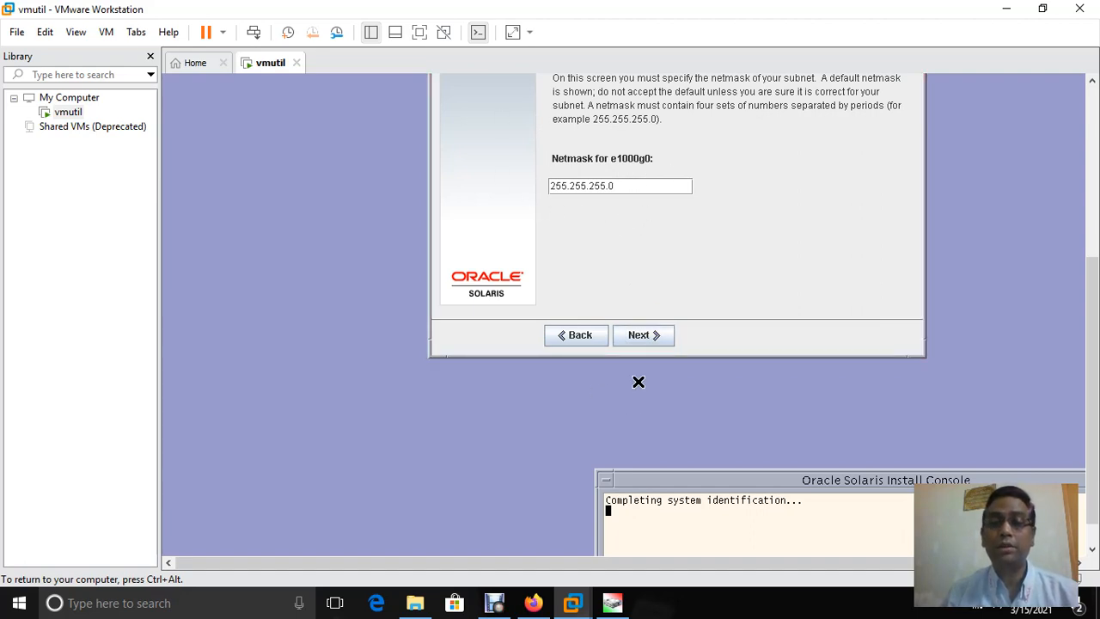
{"action": "left_click", "coordinate": [628, 336]}
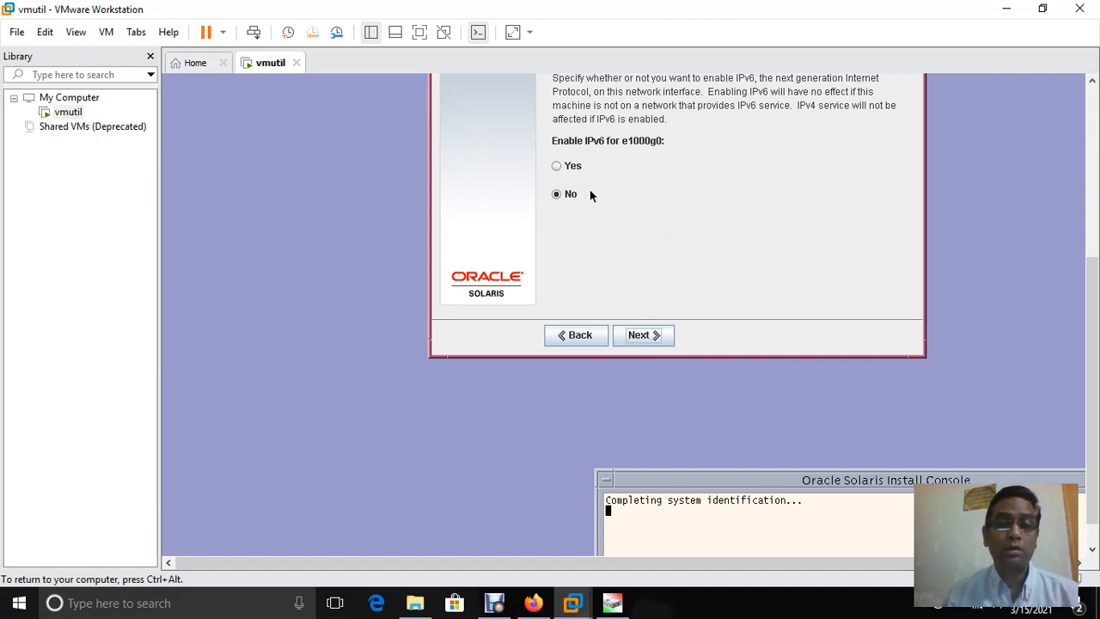
Keep IPv6 disabled and specify the default route as 192.168.1.1
{"action": "left_click", "coordinate": [643, 335]}
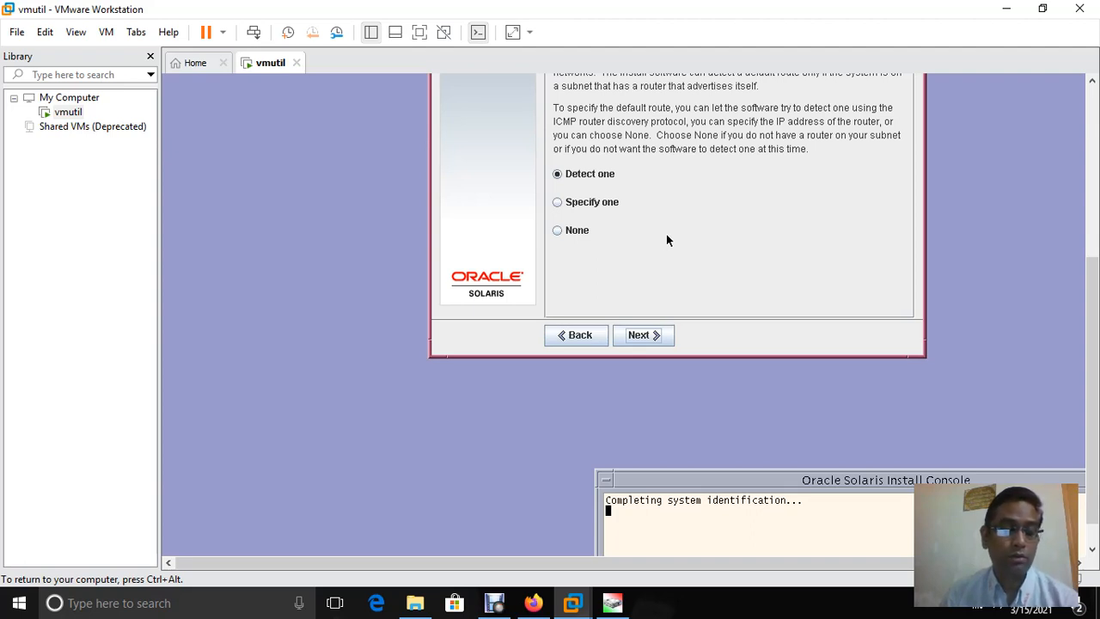
{"action": "left_click", "coordinate": [573, 198]}
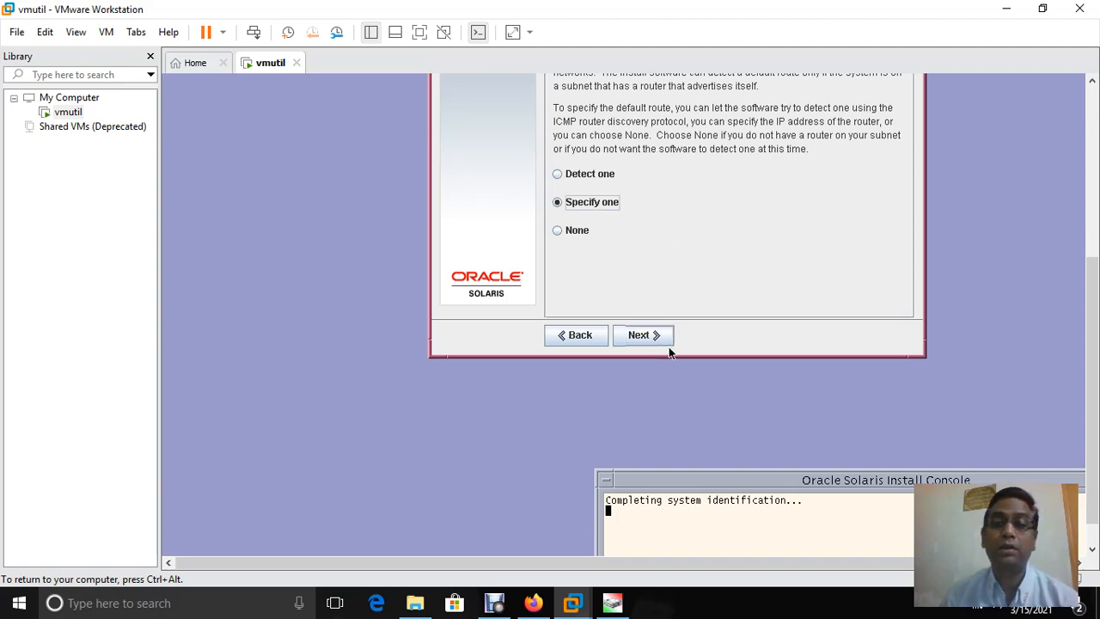
{"action": "left_click", "coordinate": [625, 337]}
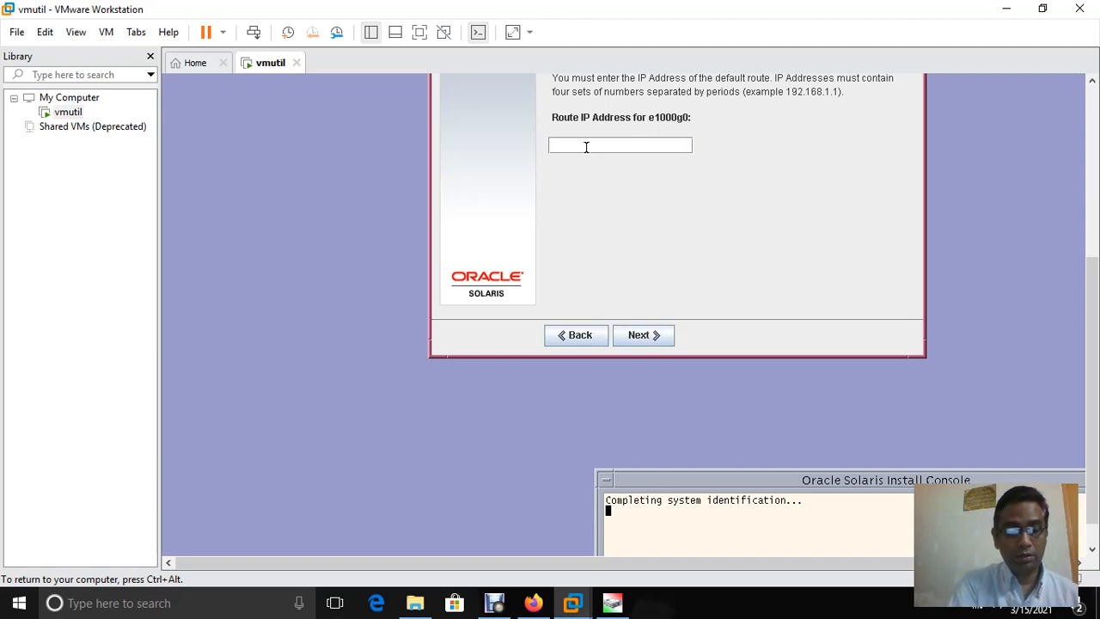
{"action": "type", "text": "92"}
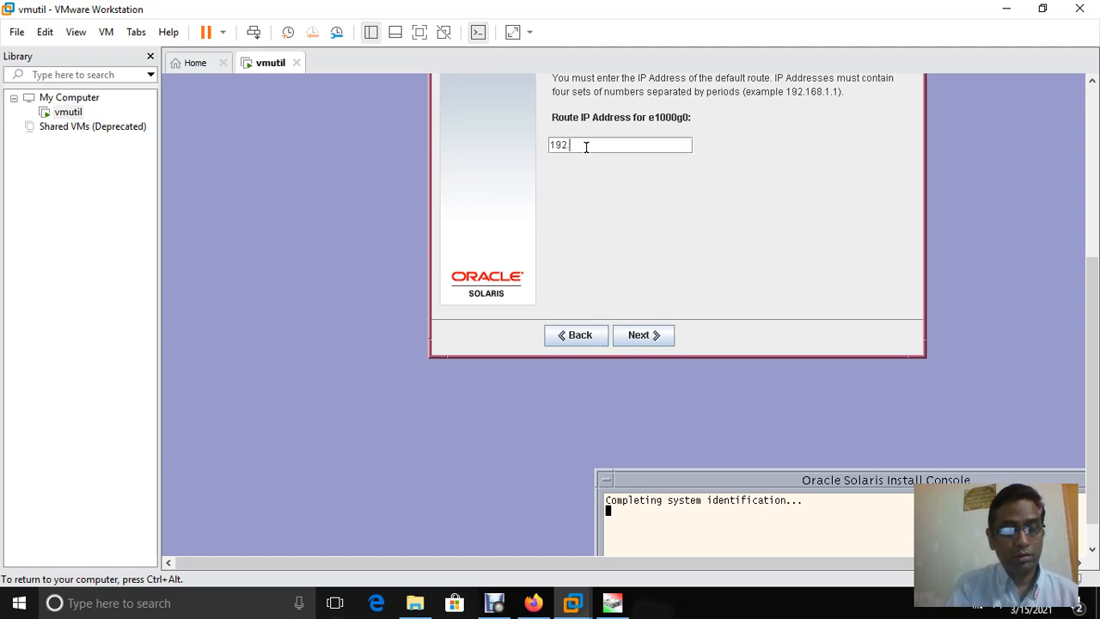
{"action": "type", "text": ".168"}
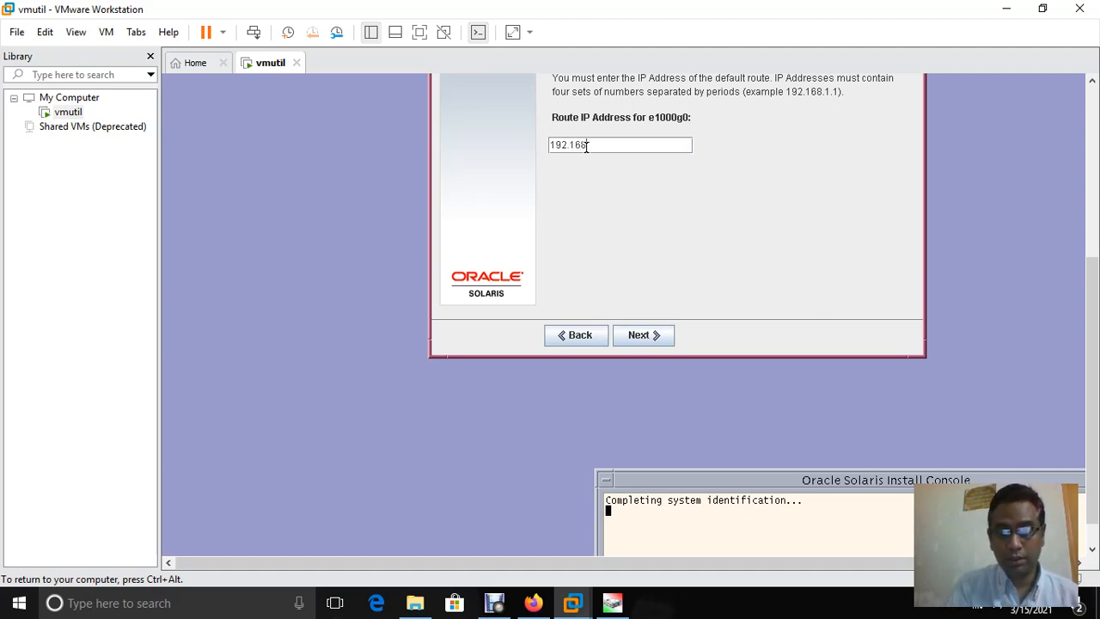
{"action": "type", "text": ".1"}
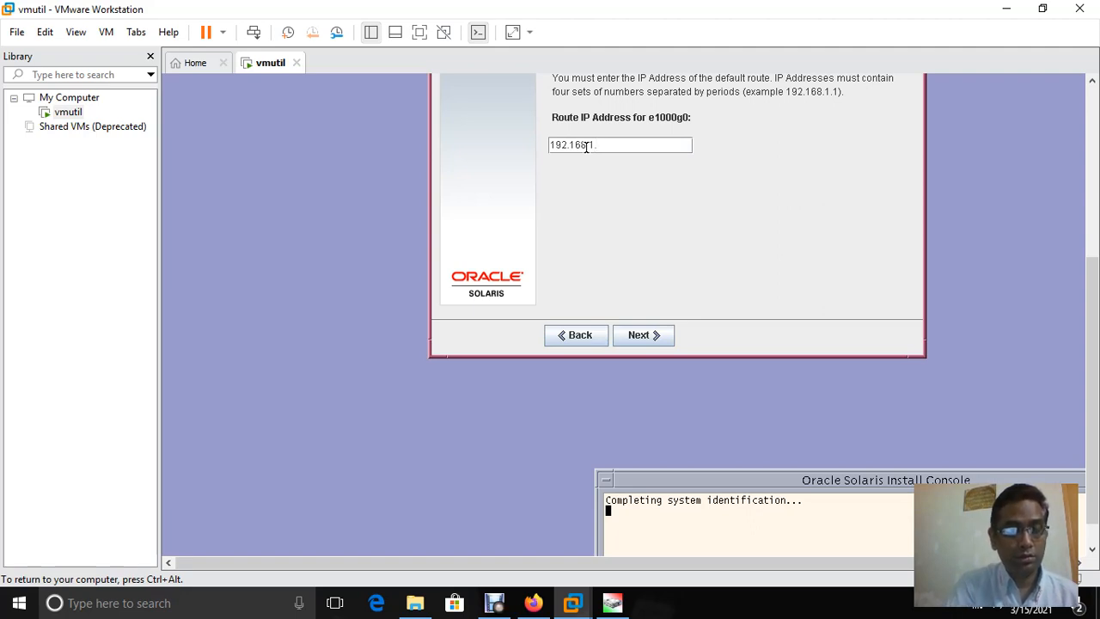
{"action": "type", "text": ".1"}
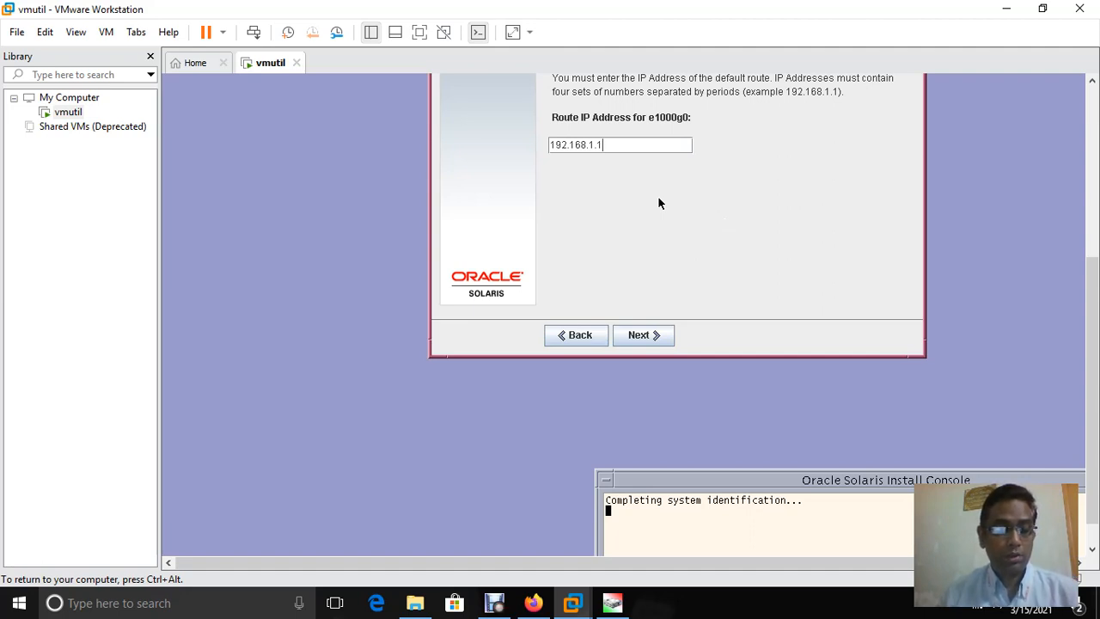
{"action": "left_click", "coordinate": [663, 334]}
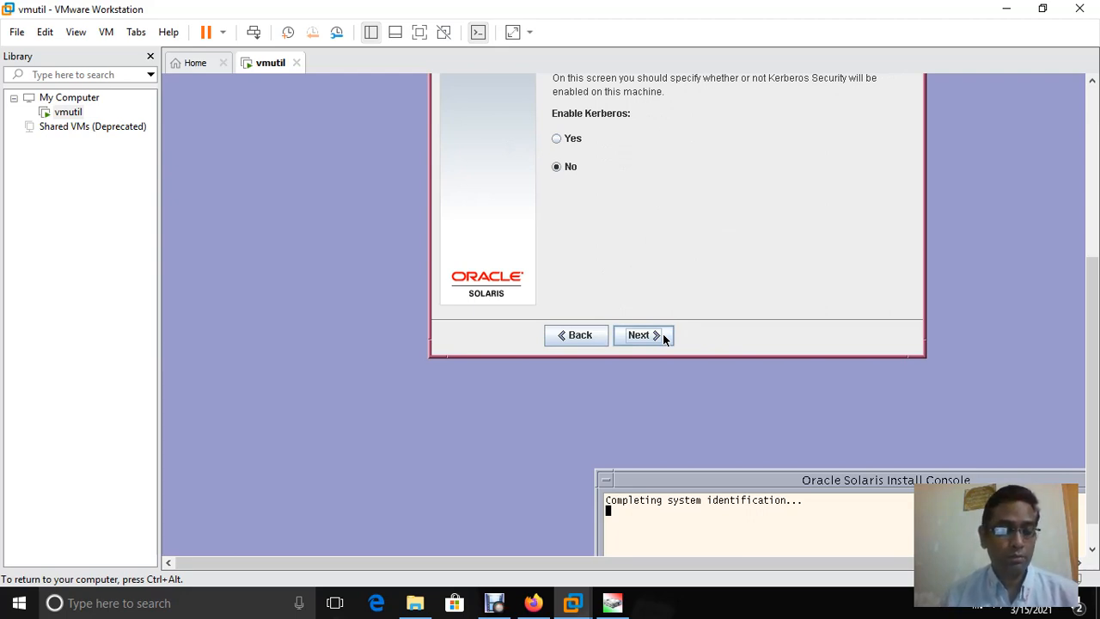
Accept the defaults: Kerberos off, name service None, system-derived NFSv4 domain
{"action": "left_click", "coordinate": [663, 336]}
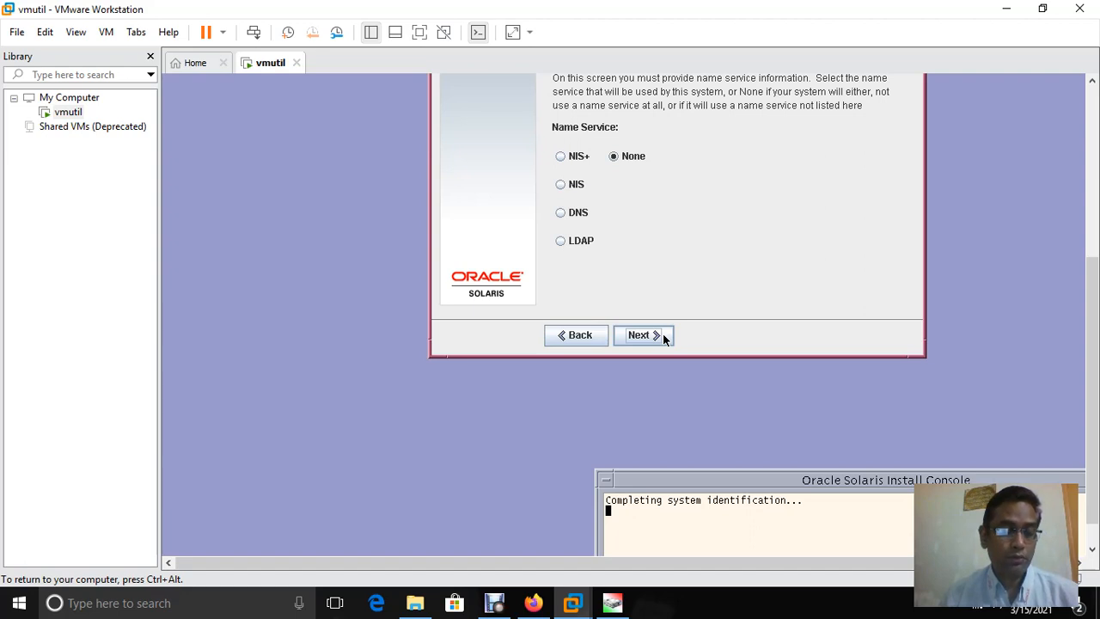
{"action": "left_click", "coordinate": [663, 335]}
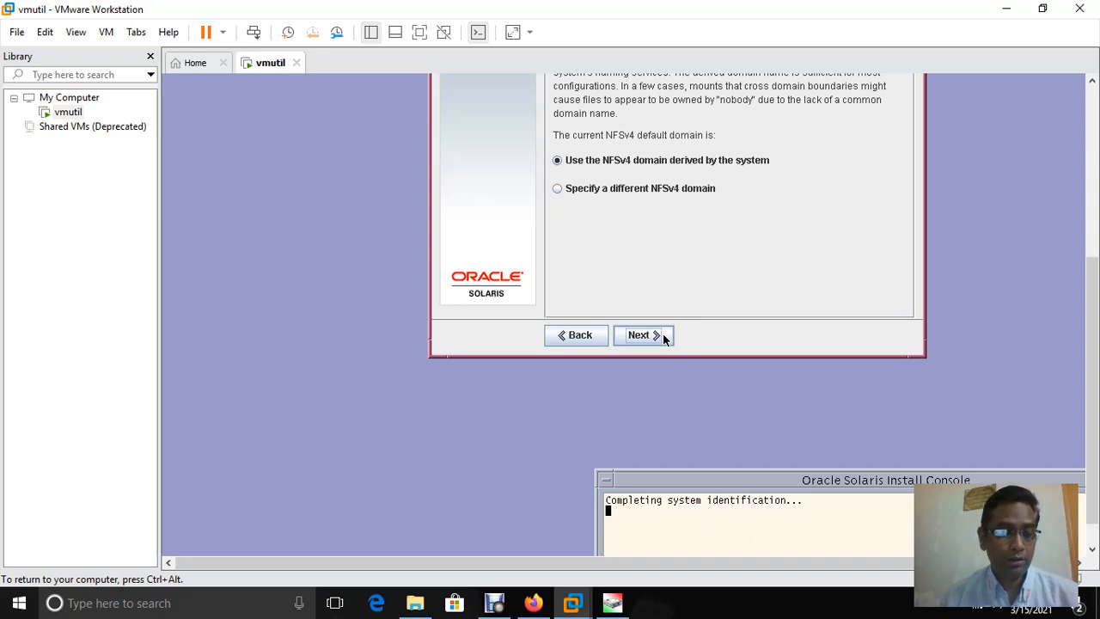
{"action": "left_click", "coordinate": [663, 334]}
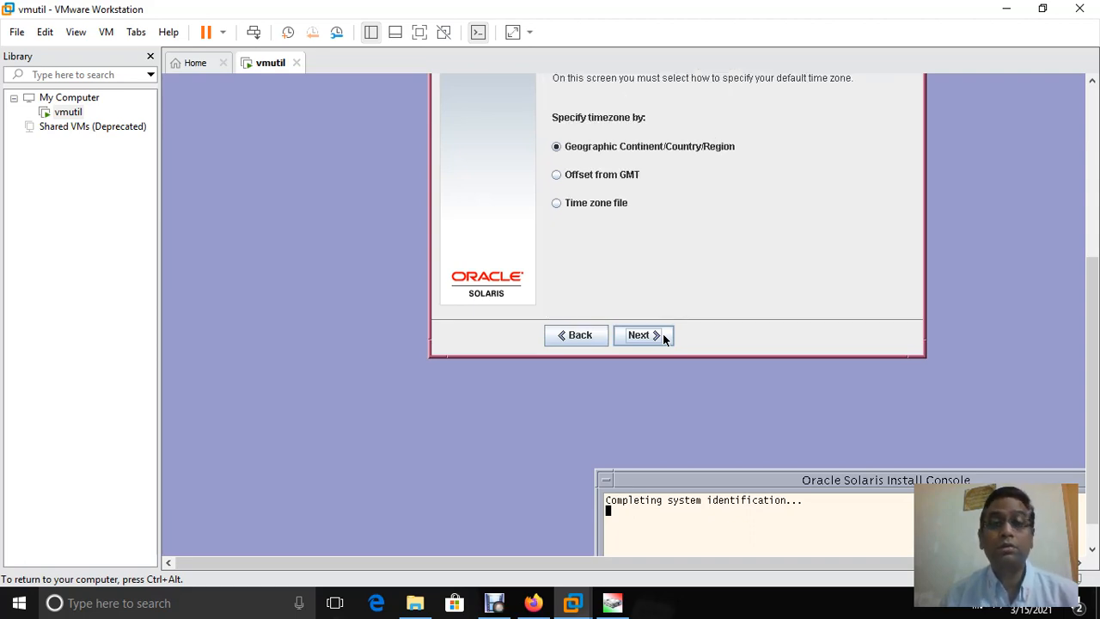
Set the time zone to Asia > Bangladesh by continent and country, accepting the default date and time
{"action": "left_click", "coordinate": [573, 204]}
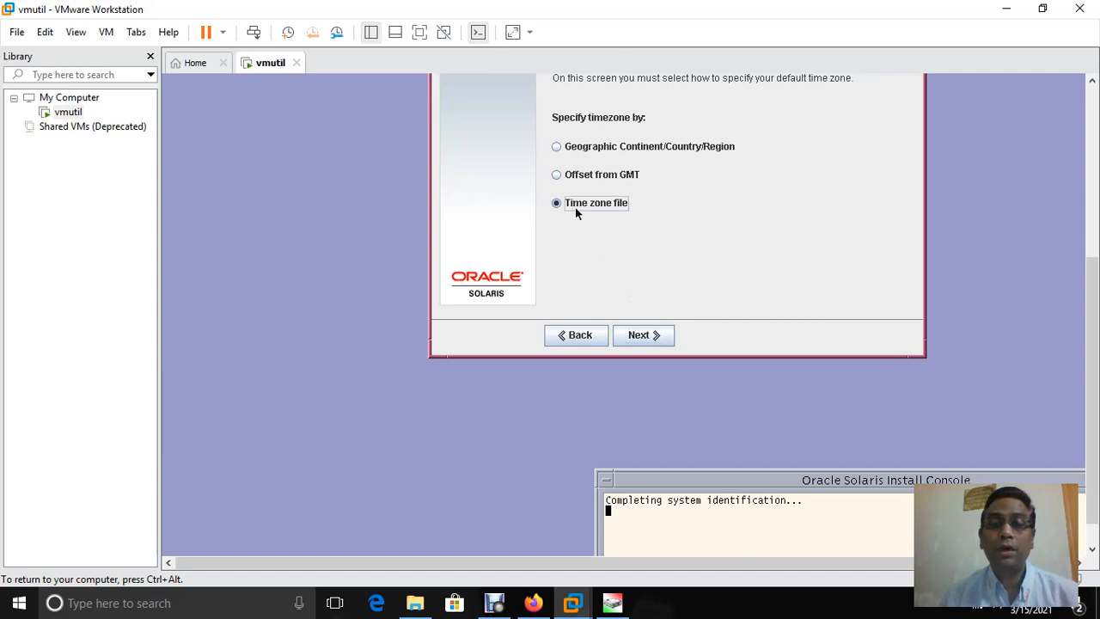
{"action": "left_click", "coordinate": [638, 337]}
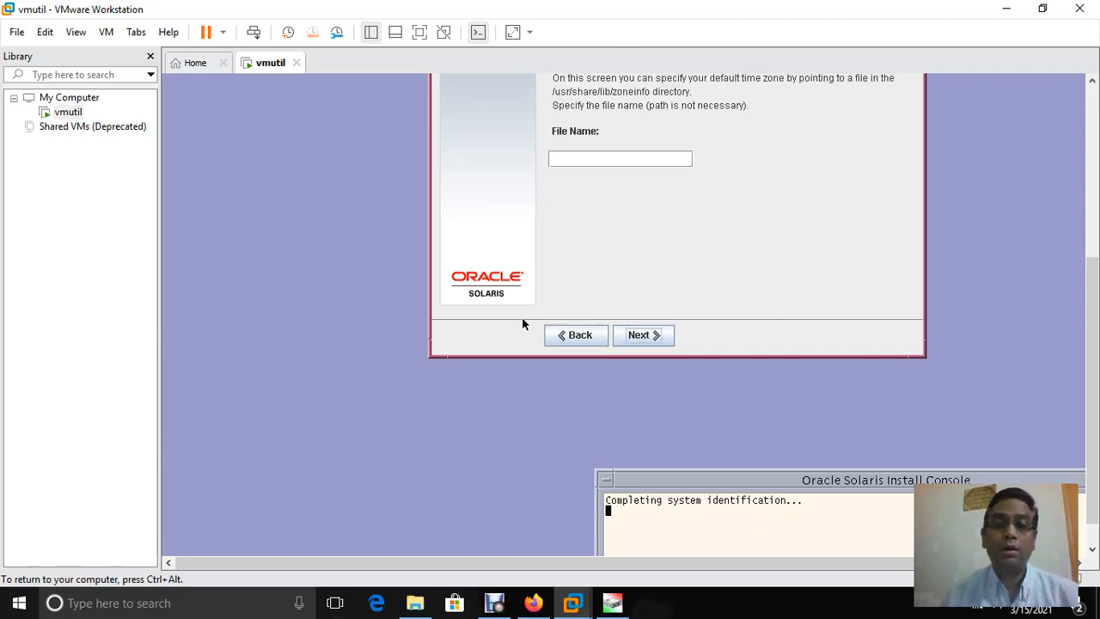
{"action": "left_click", "coordinate": [574, 337]}
{"action": "left_click", "coordinate": [590, 150]}
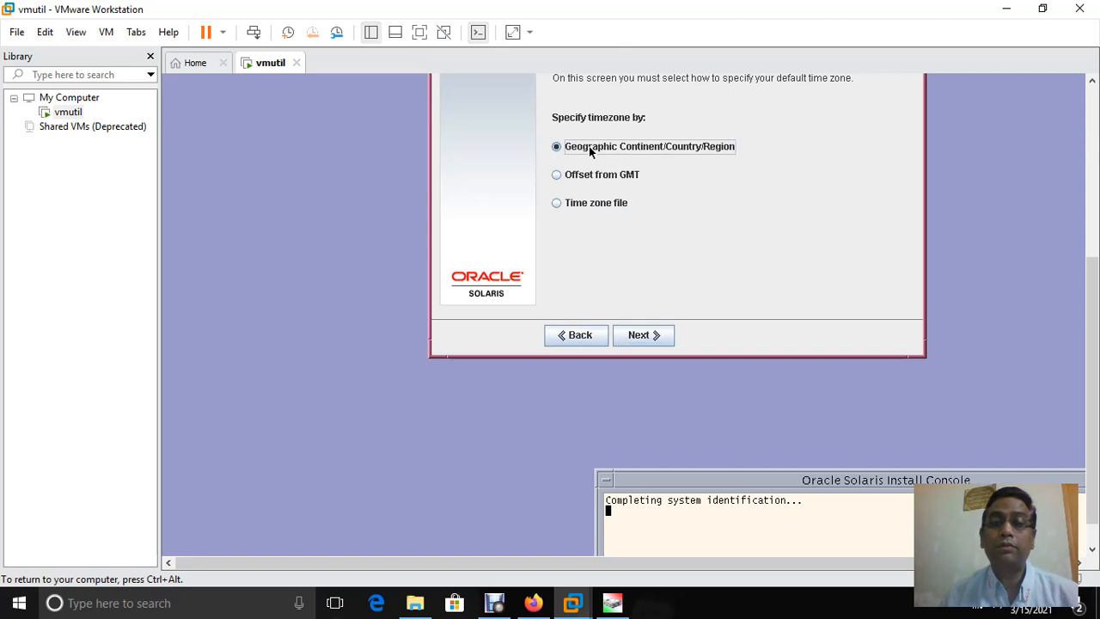
{"action": "left_click", "coordinate": [639, 336]}
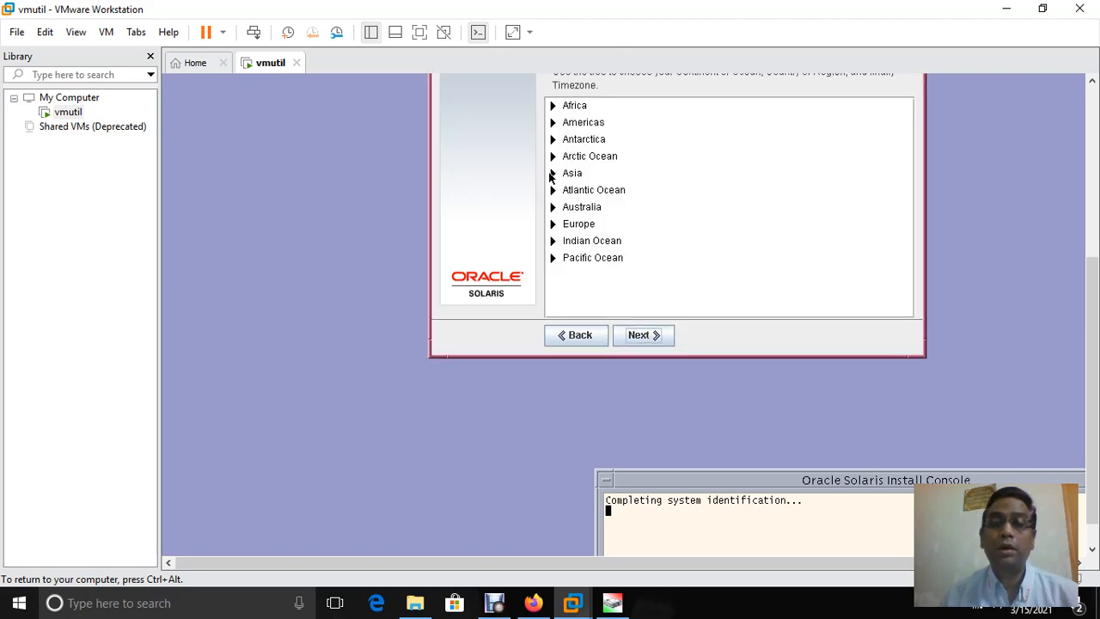
{"action": "left_click", "coordinate": [554, 174]}
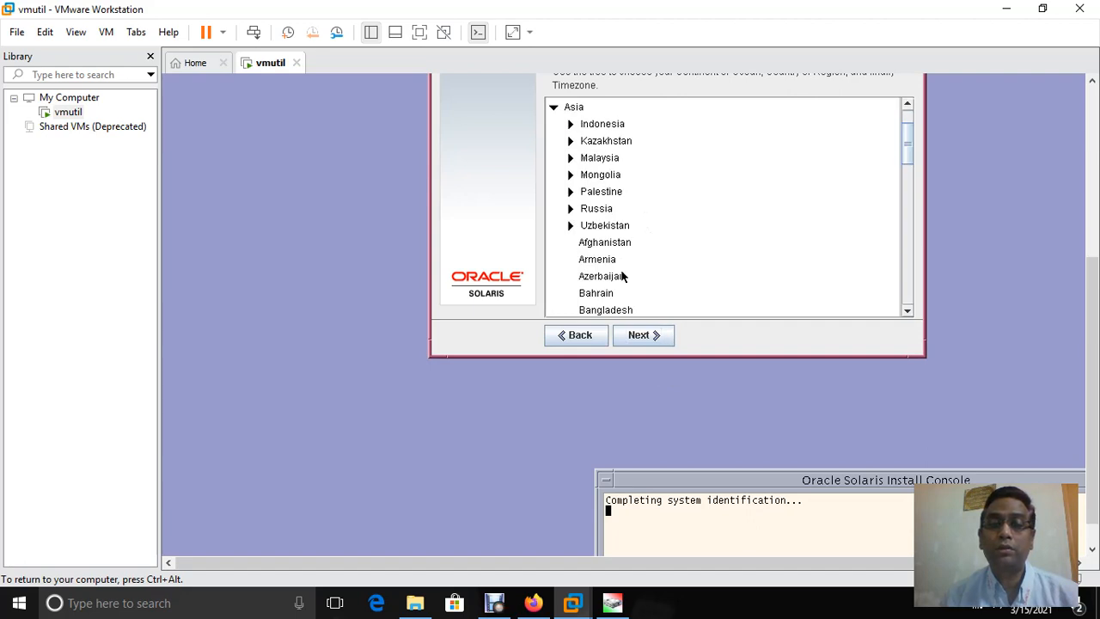
{"action": "left_click", "coordinate": [609, 312]}
{"action": "left_click", "coordinate": [658, 338]}
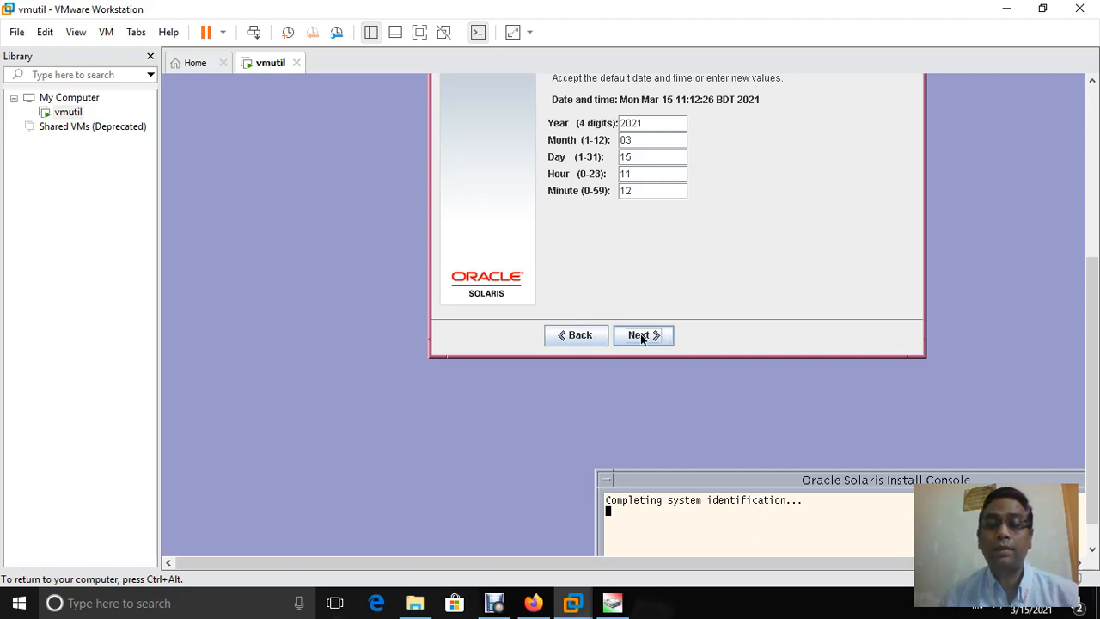
{"action": "left_click", "coordinate": [645, 337]}
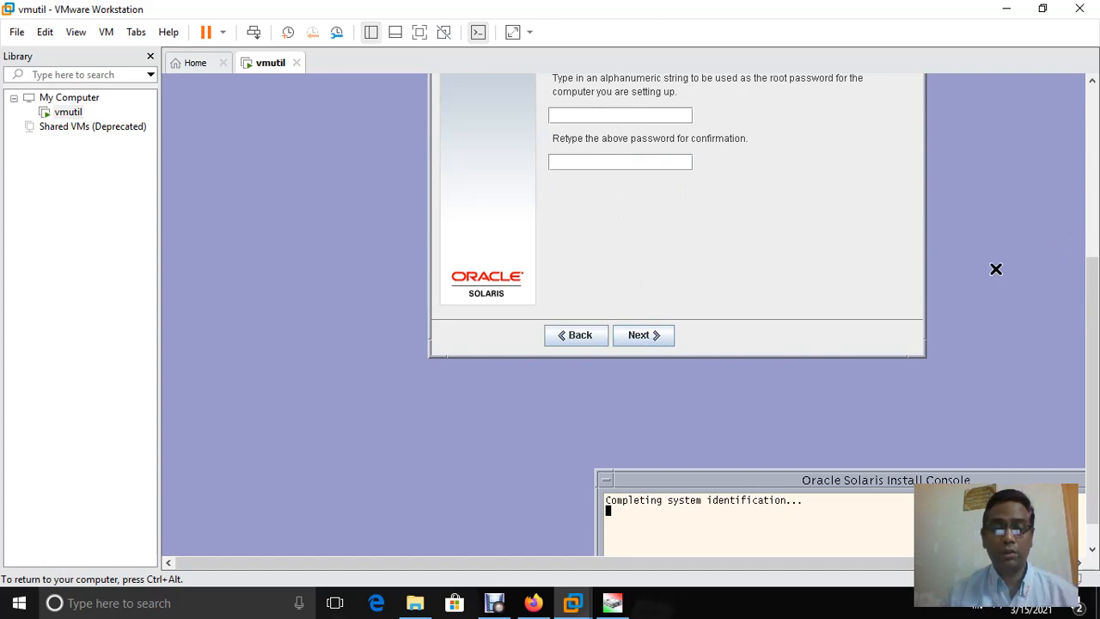
Enter the root password and its confirmation in the installer's two password fields
{"action": "key", "text": "ctrl+alt"}
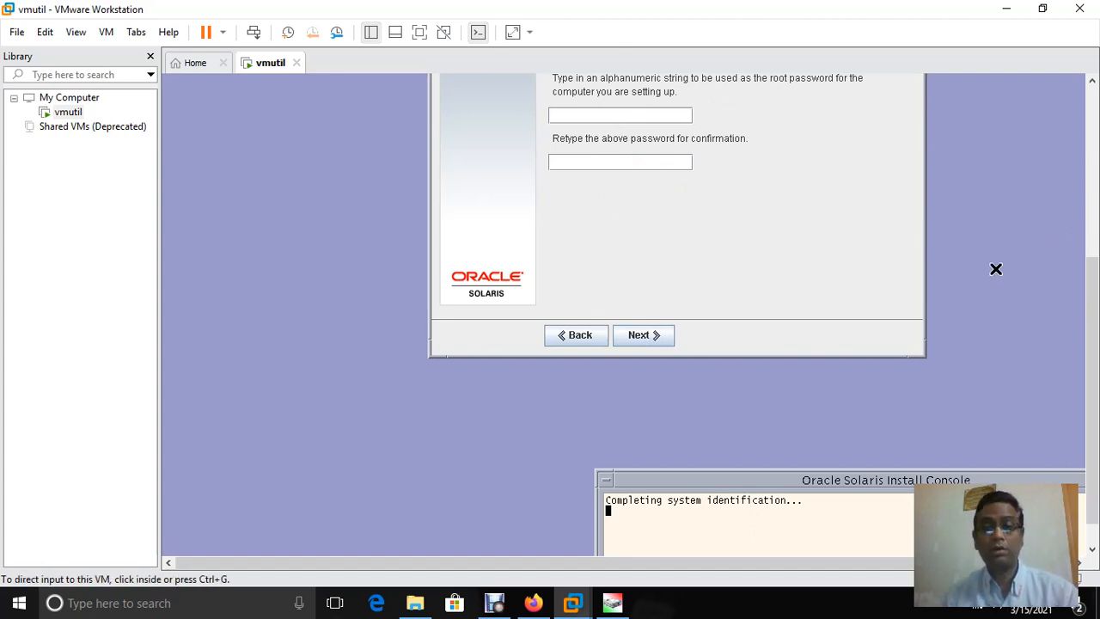
{"action": "left_click_drag", "start_coordinate": [1092, 389], "coordinate": [1092, 345]}
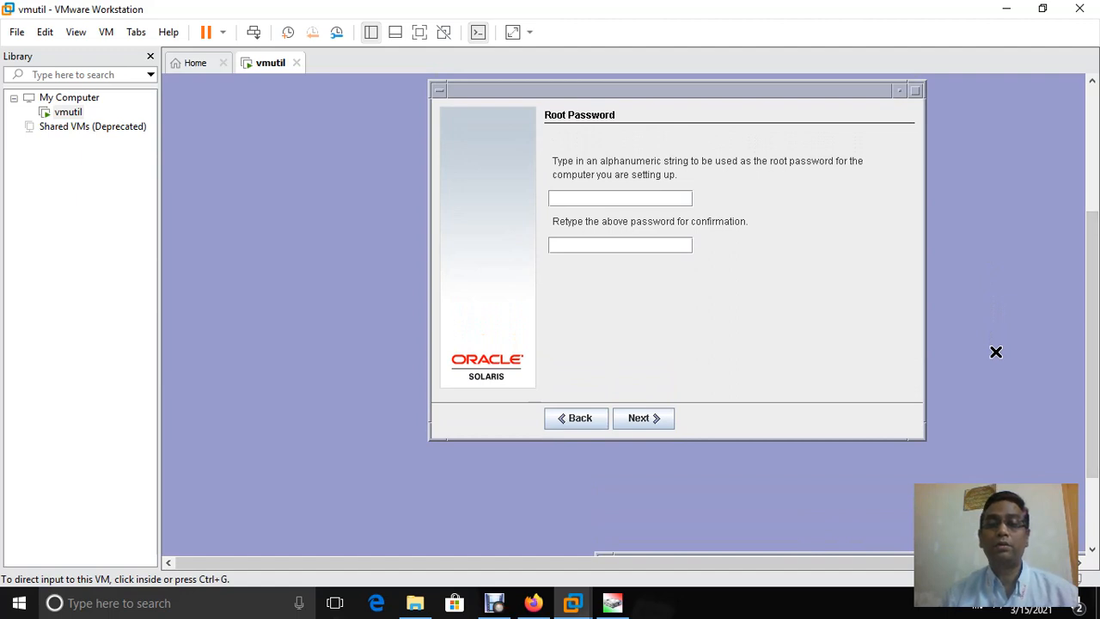
{"action": "left_click", "coordinate": [996, 351]}
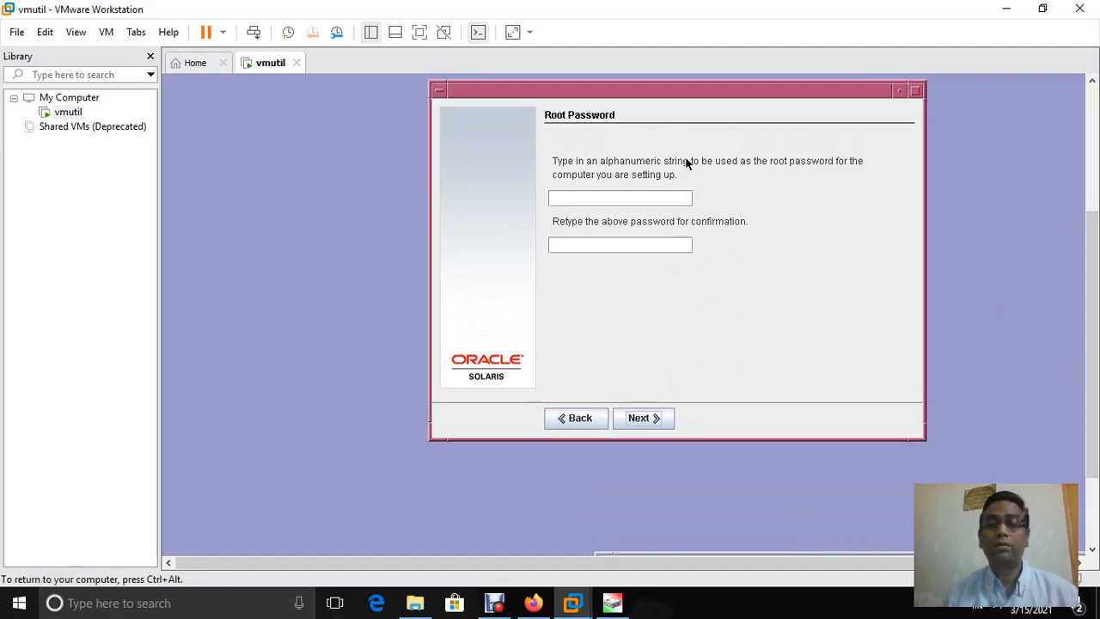
{"action": "left_click", "coordinate": [658, 197]}
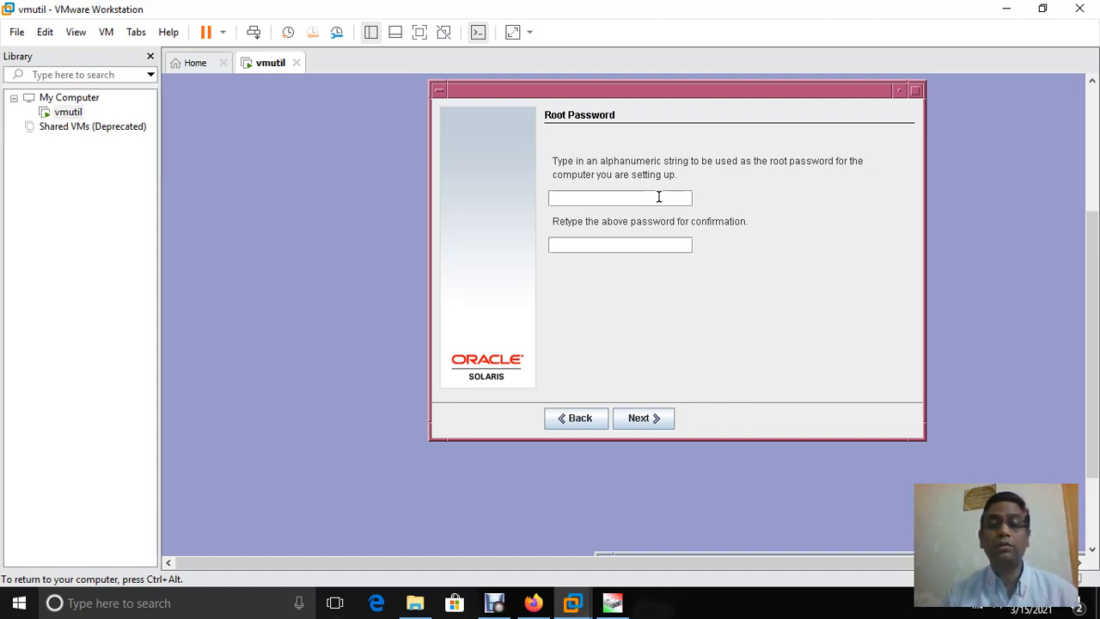
{"action": "type", "text": "****"}
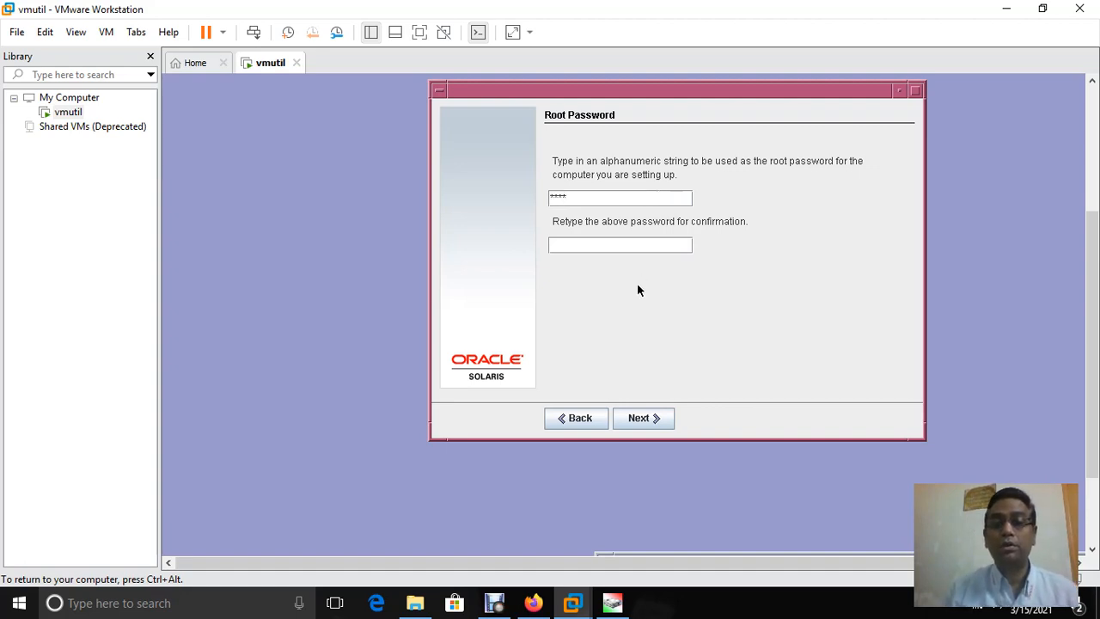
{"action": "left_click", "coordinate": [649, 244]}
{"action": "type", "text": "*"}
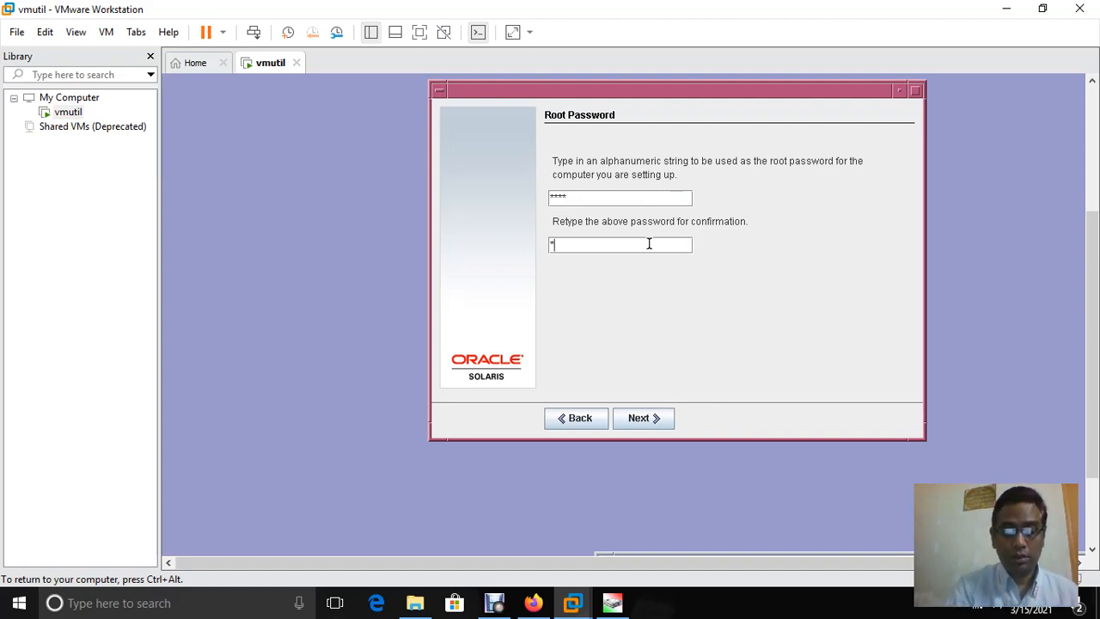
{"action": "type", "text": "***"}
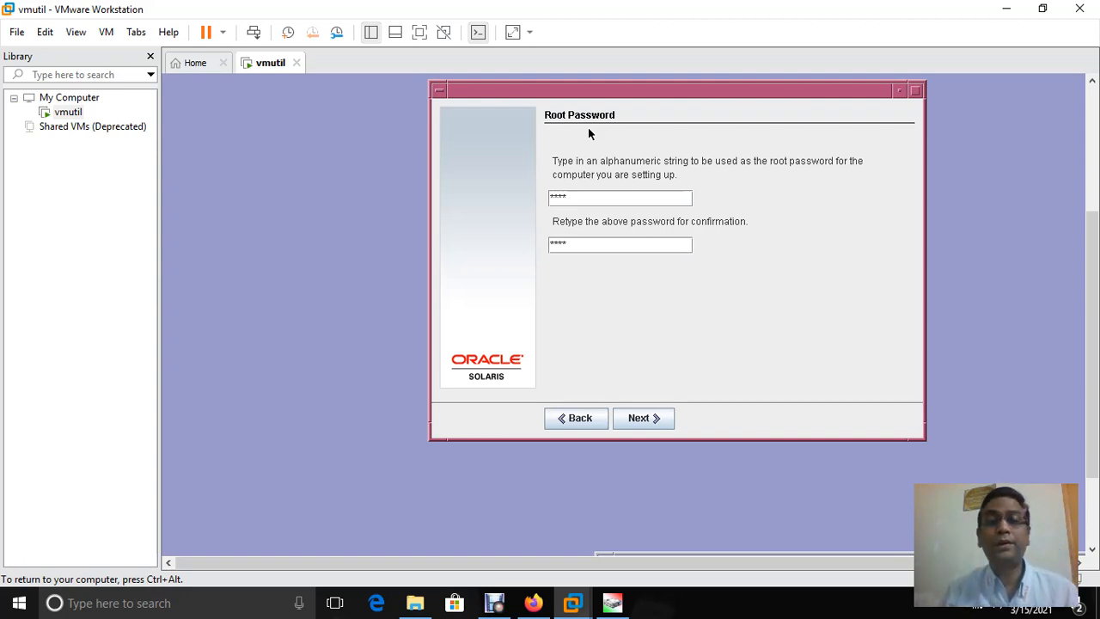
Re-enter the root password in both fields and accept it to continue
{"action": "left_click", "coordinate": [607, 202]}
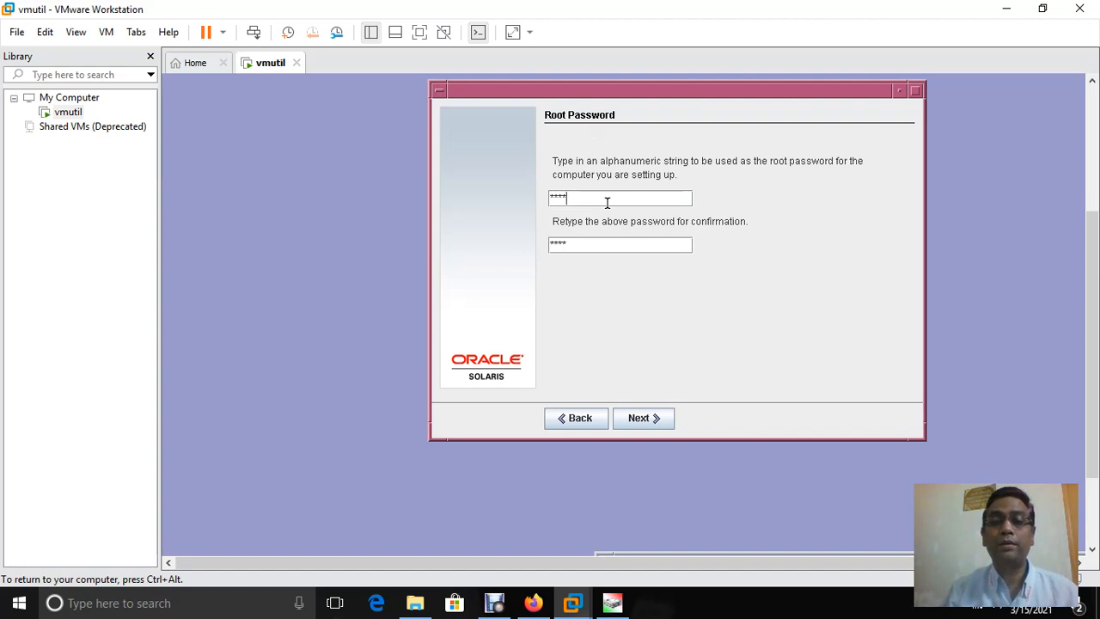
{"action": "key", "text": "BackSpace"}
{"action": "key", "text": "BackSpace"}
{"action": "key", "text": "BackSpace"}
{"action": "key", "text": "BackSpace"}
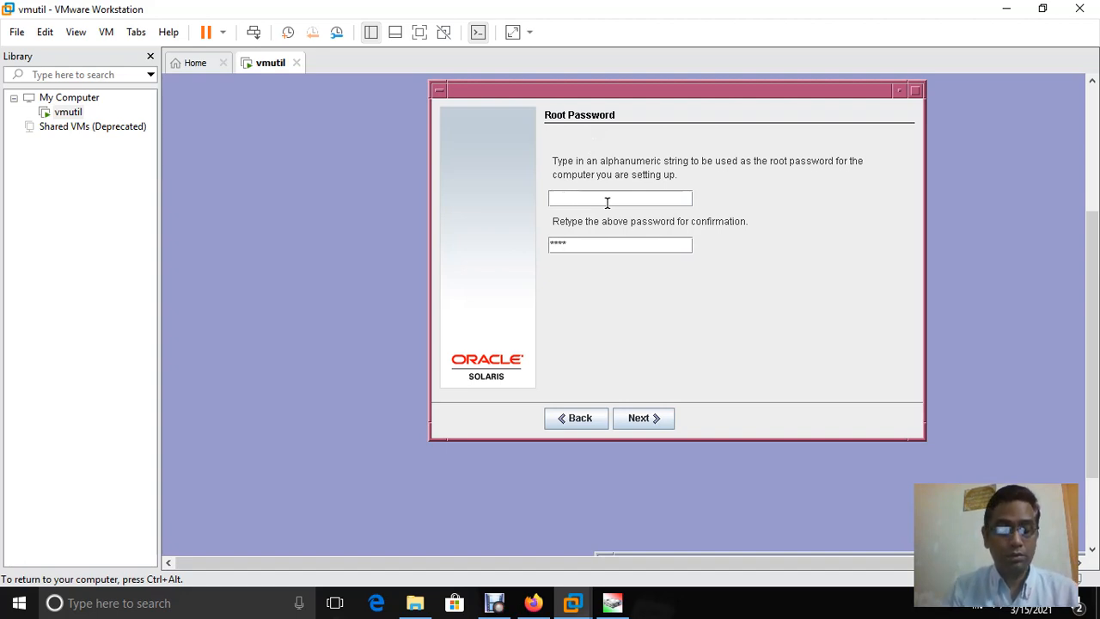
{"action": "type", "text": "root123"}
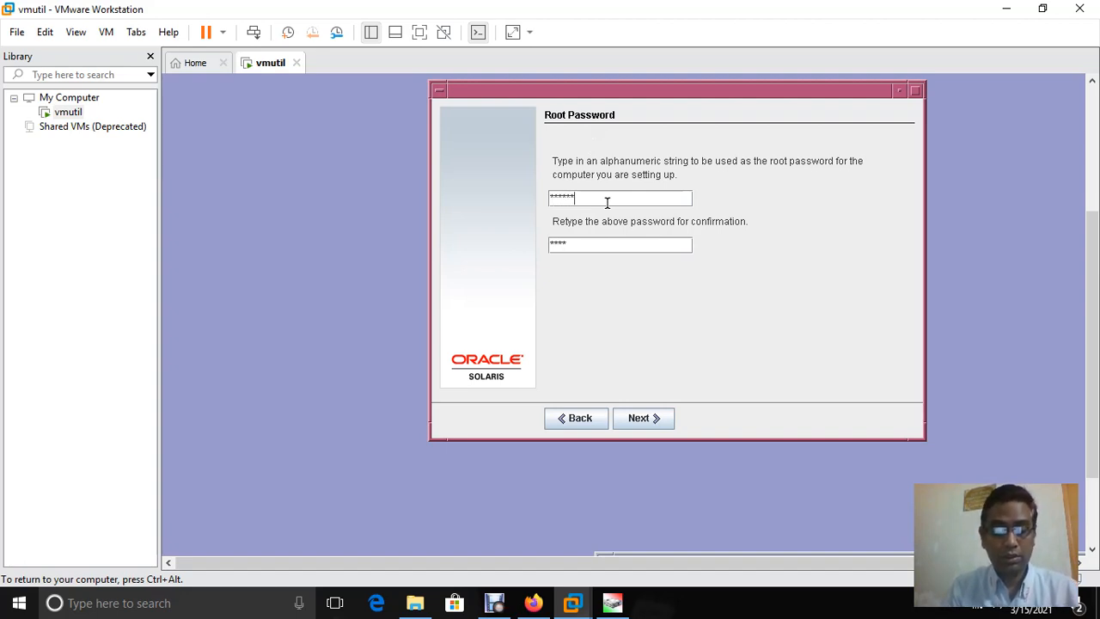
{"action": "type", "text": "4"}
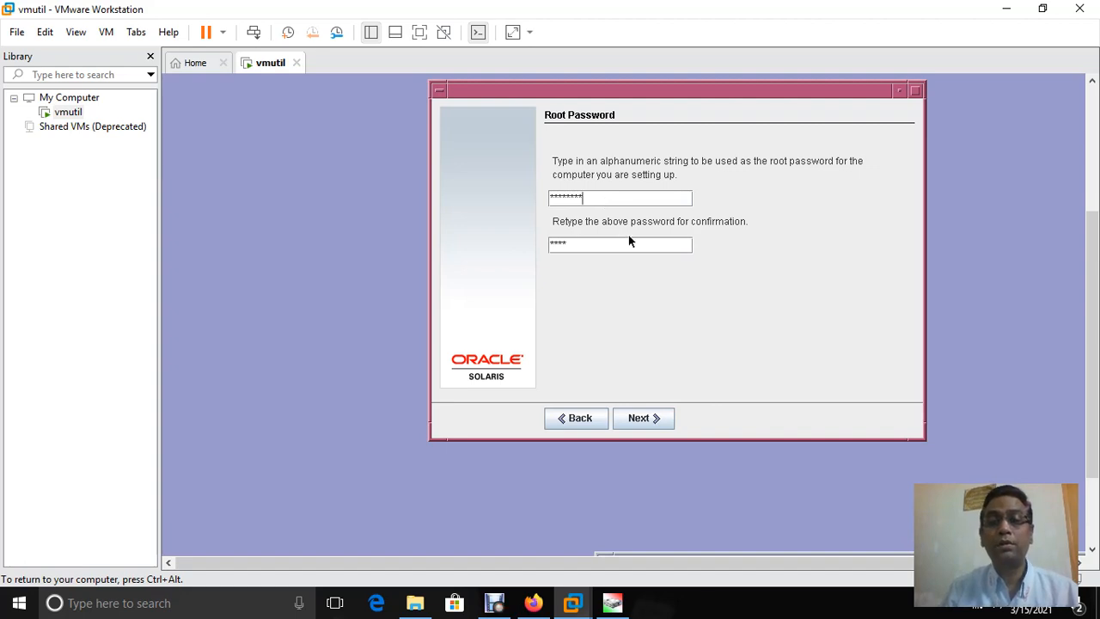
{"action": "left_click", "coordinate": [642, 246]}
{"action": "key", "text": "BackSpace"}
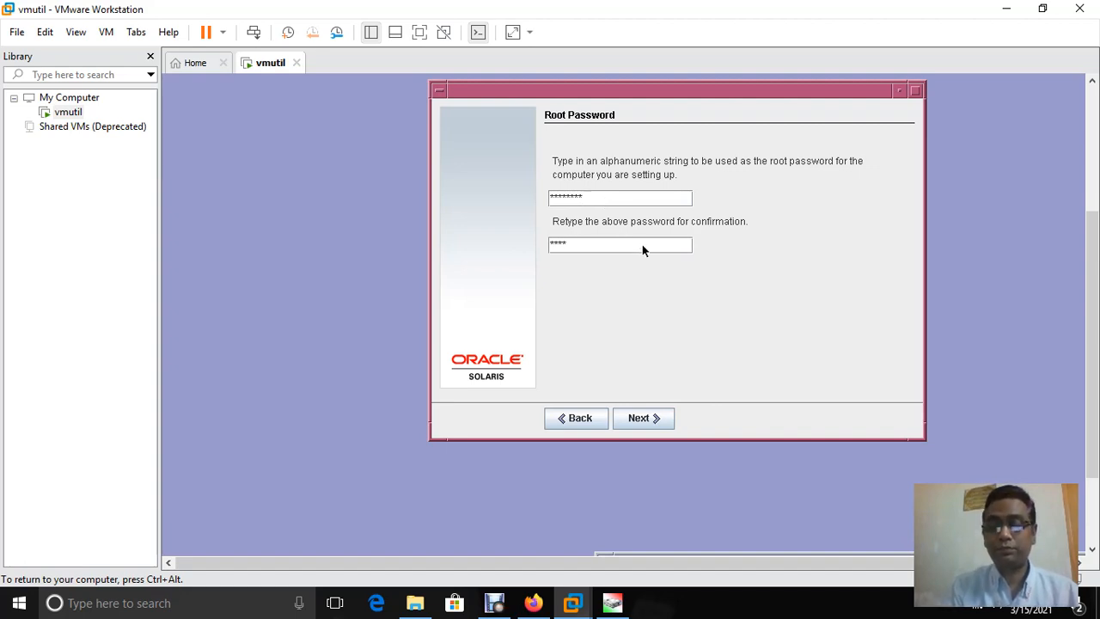
{"action": "key", "text": "BackSpace"}
{"action": "key", "text": "BackSpace"}
{"action": "key", "text": "BackSpace"}
{"action": "type", "text": "roo"}
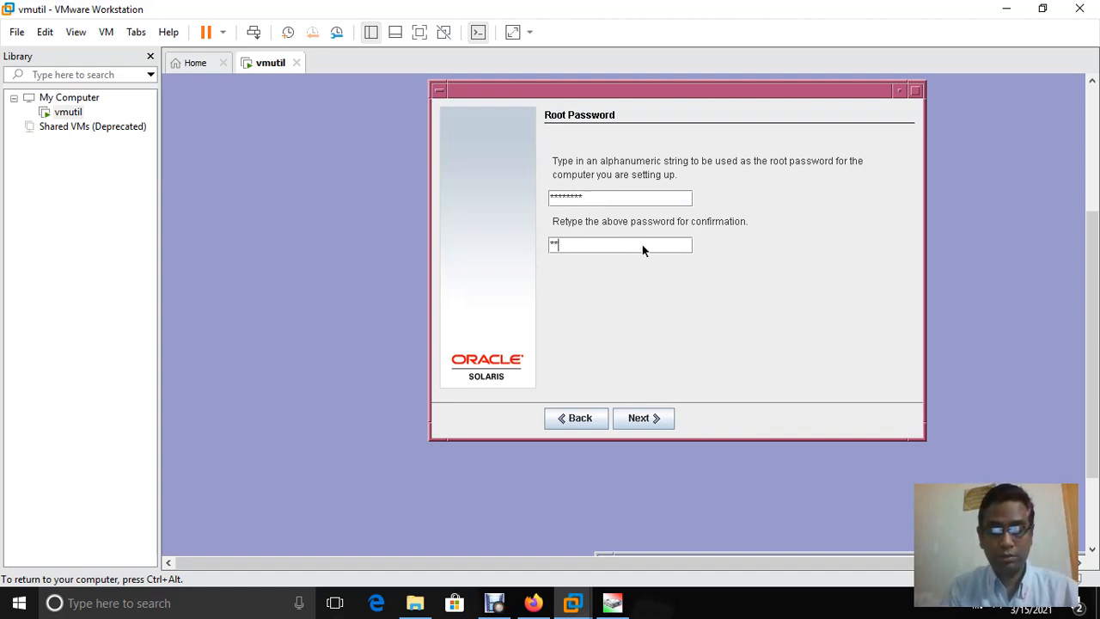
{"action": "type", "text": "t1234"}
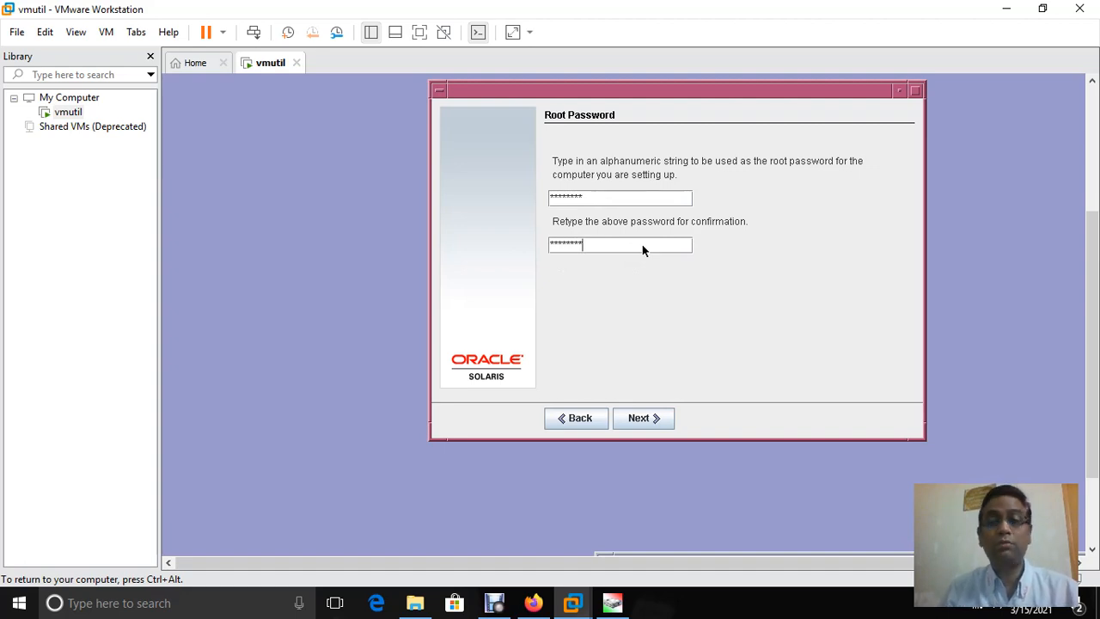
{"action": "left_click", "coordinate": [636, 418]}
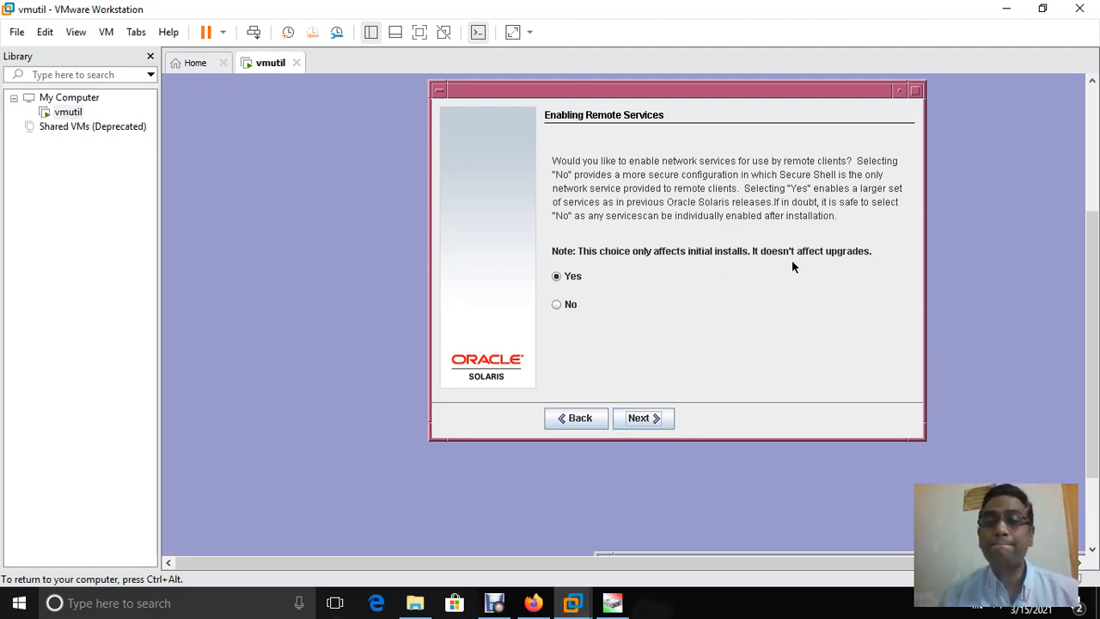
Untick My Oracle Support registration, then go back and set remote network services to No
{"action": "left_click", "coordinate": [643, 418]}
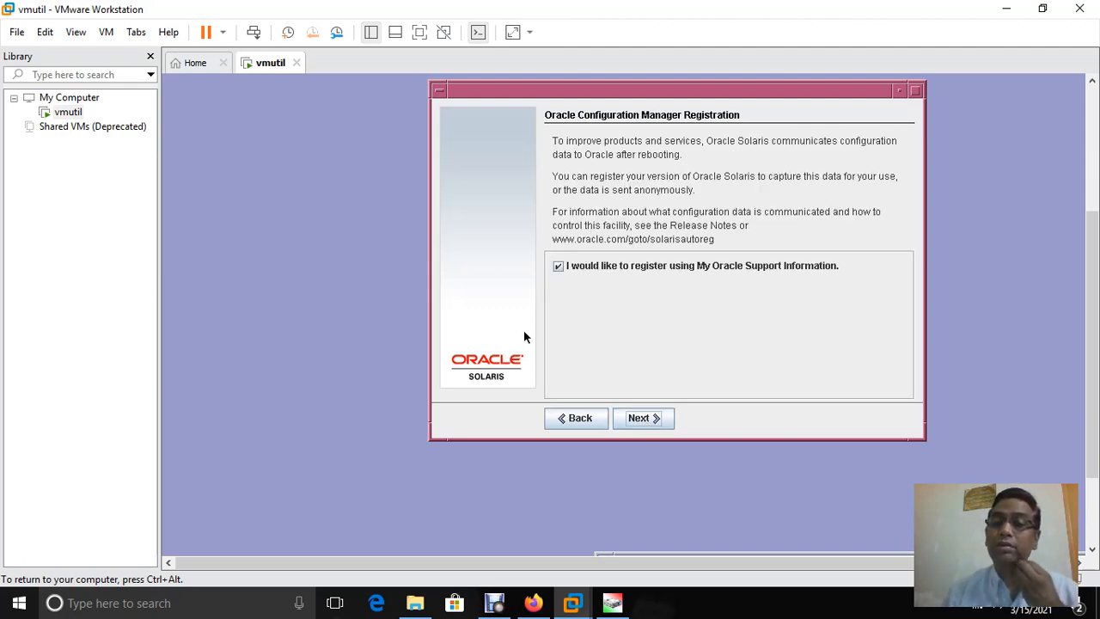
{"action": "left_click", "coordinate": [559, 269]}
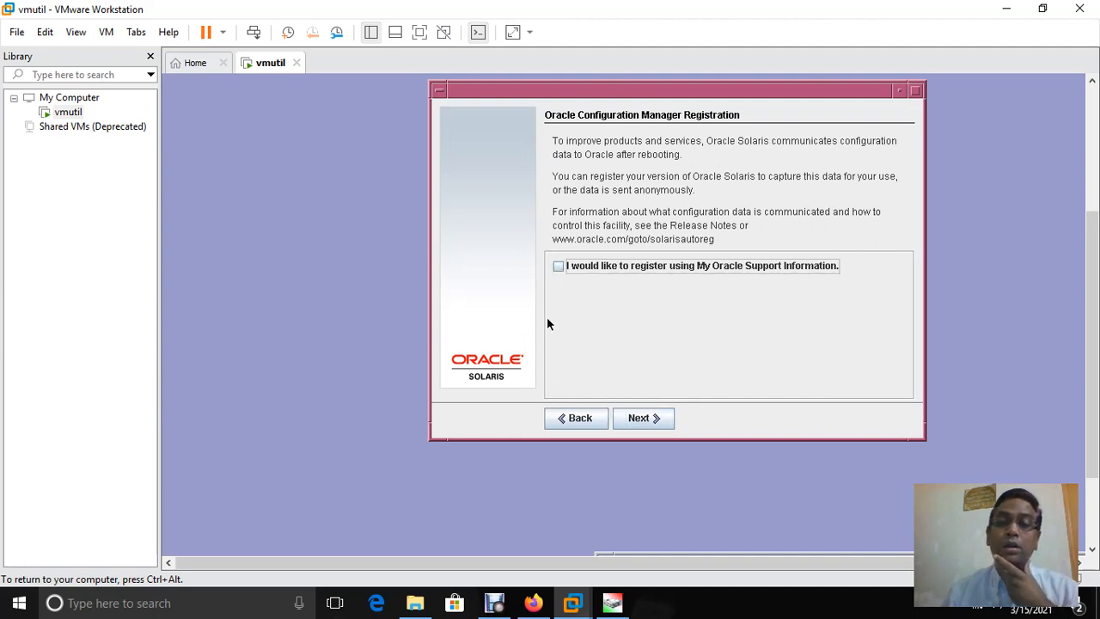
{"action": "left_click", "coordinate": [577, 419]}
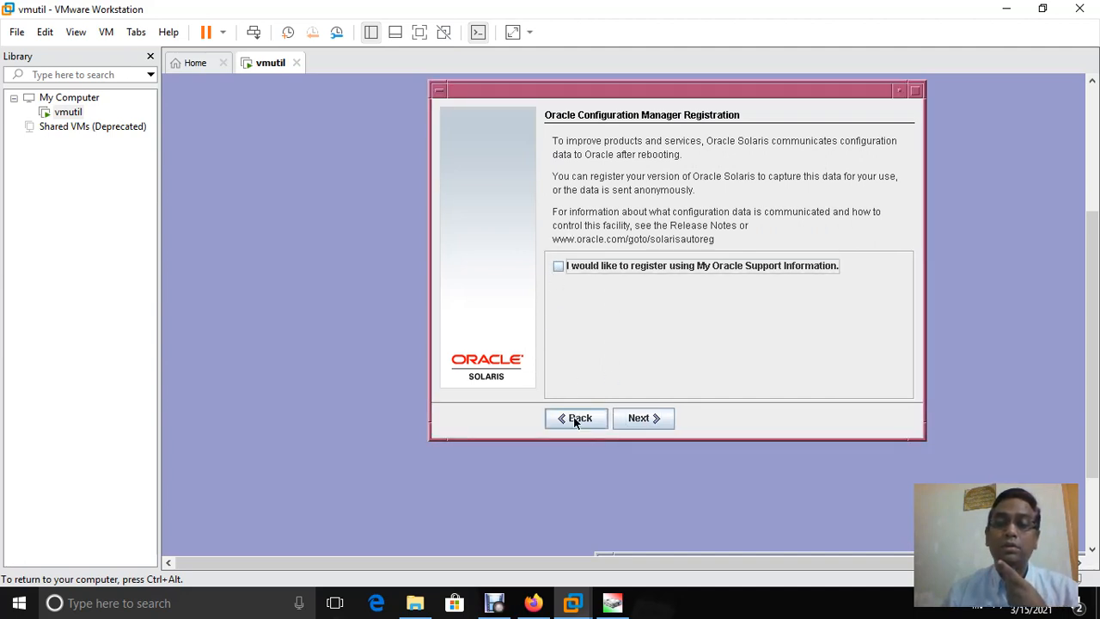
{"action": "left_click", "coordinate": [556, 304]}
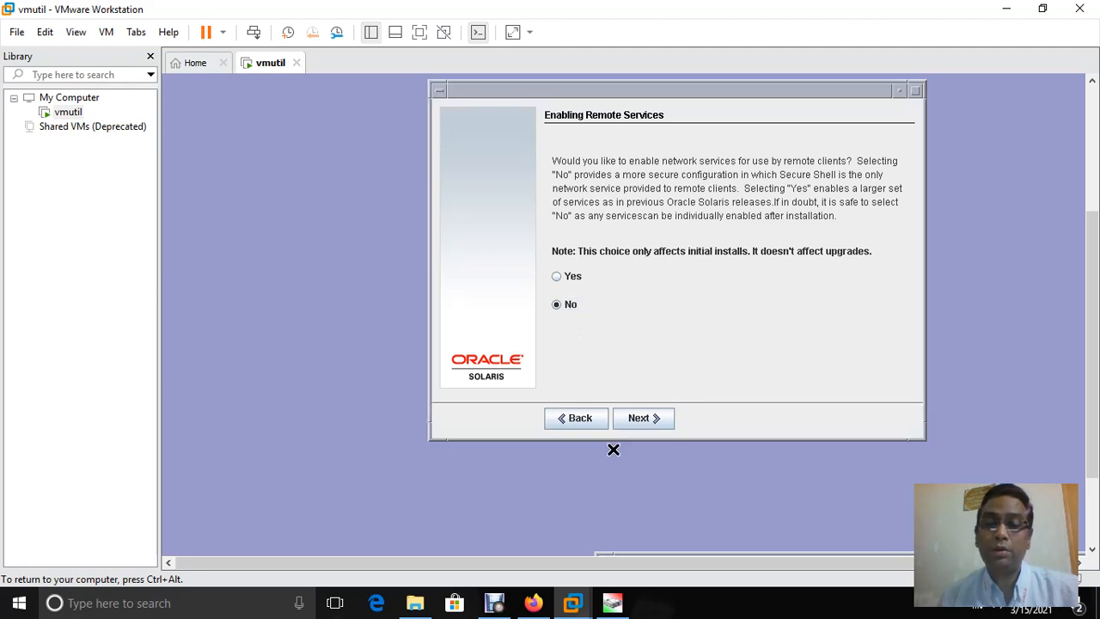
Check the registration and proxy pages, leaving My Oracle Support registration unticked
{"action": "left_click", "coordinate": [635, 418]}
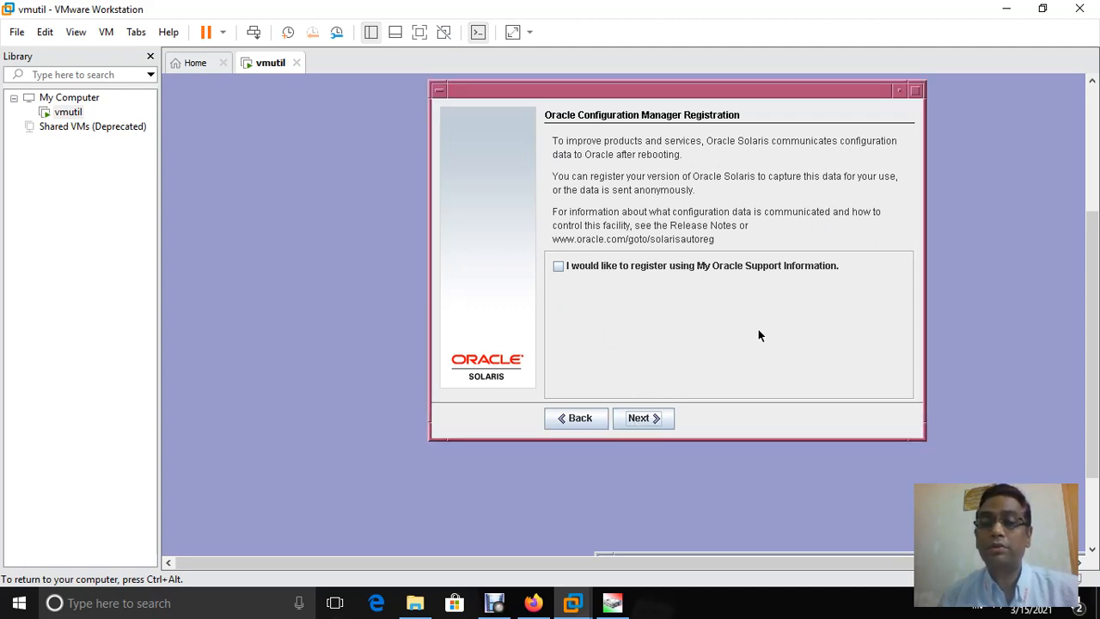
{"action": "left_click", "coordinate": [638, 419]}
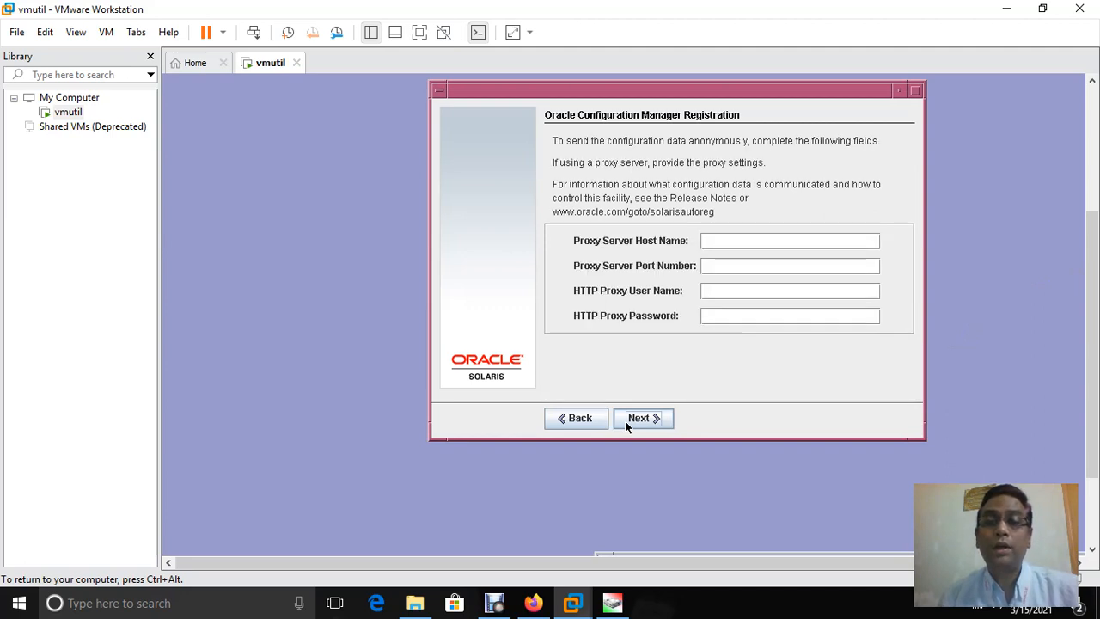
{"action": "left_click", "coordinate": [581, 420]}
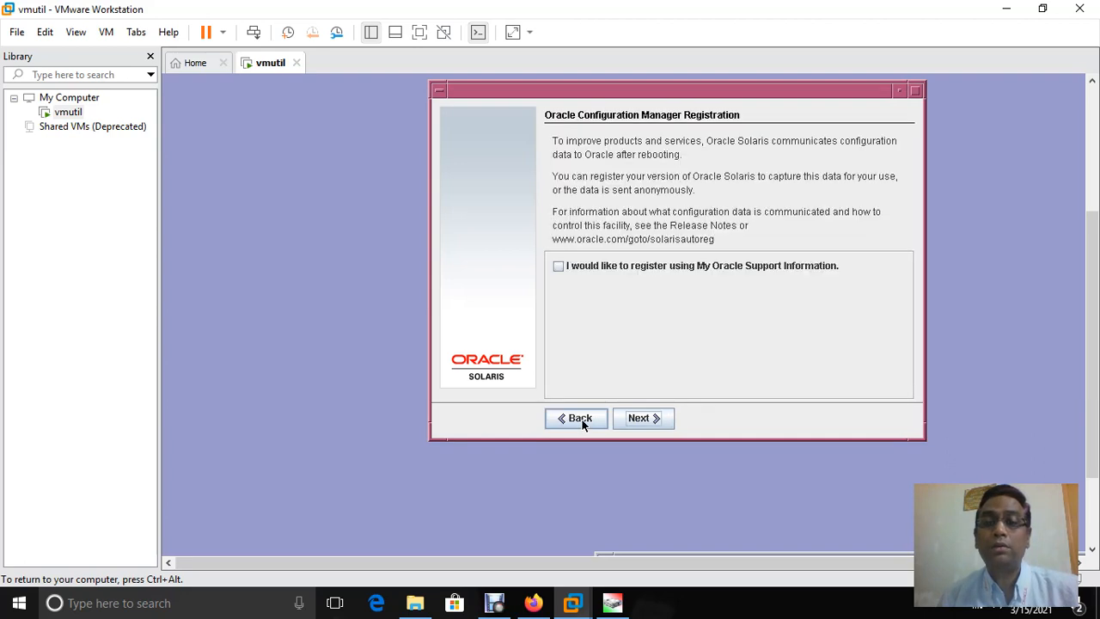
{"action": "left_click", "coordinate": [597, 269]}
{"action": "left_click", "coordinate": [643, 419]}
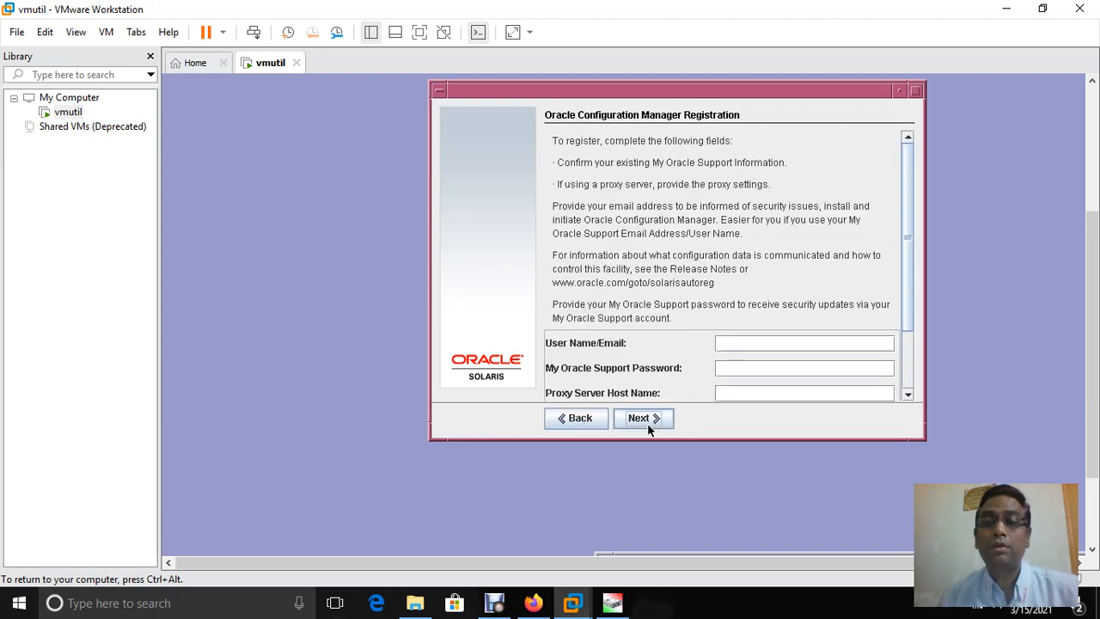
{"action": "left_click", "coordinate": [575, 421]}
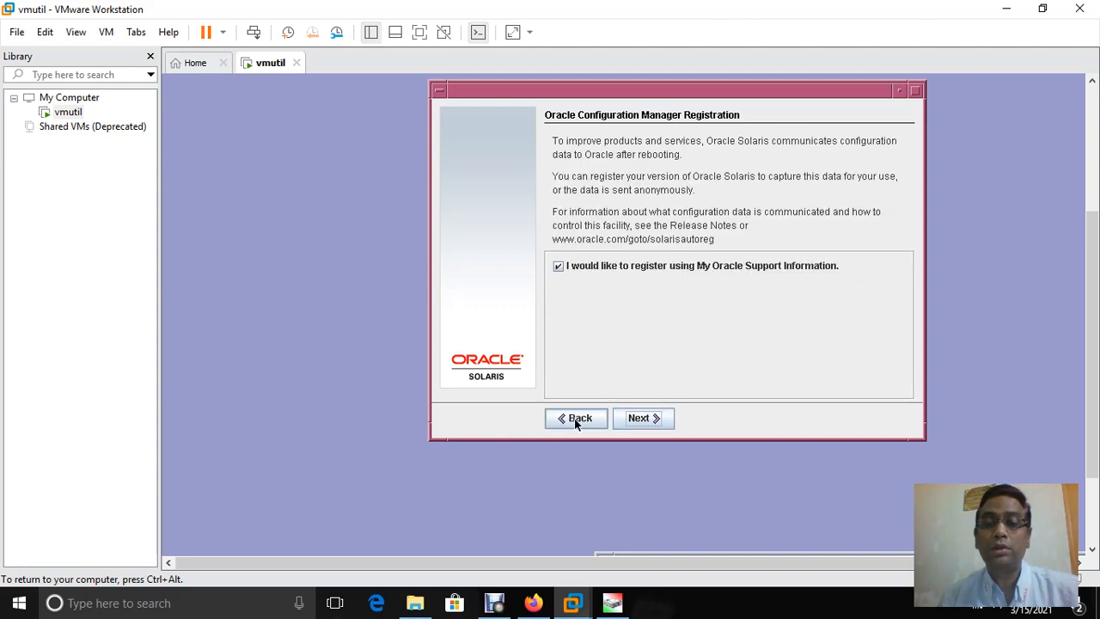
{"action": "left_click", "coordinate": [558, 266]}
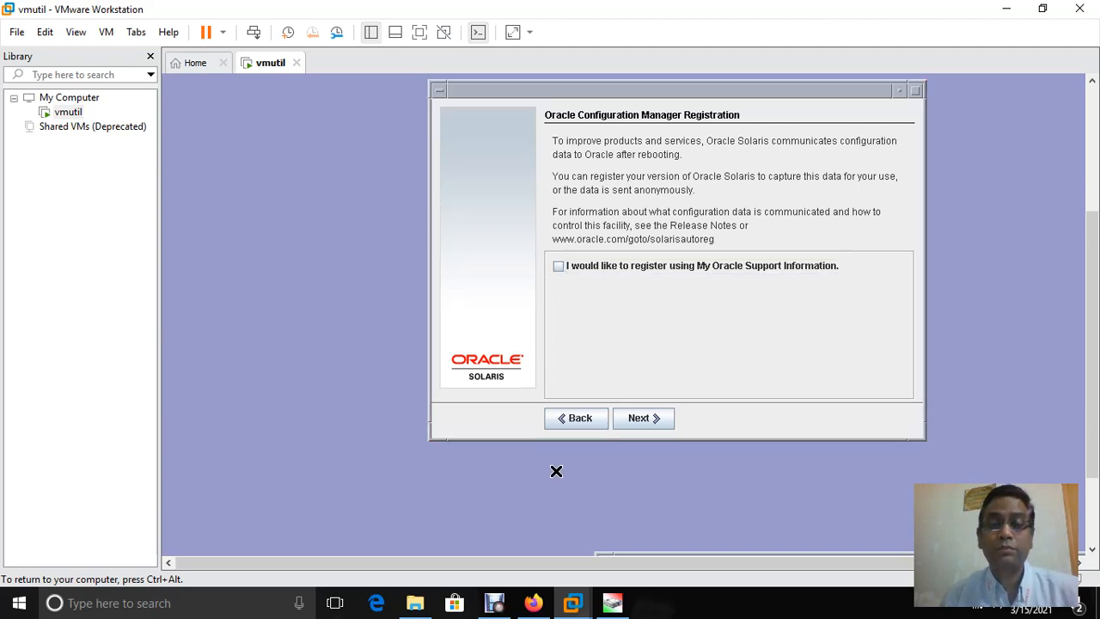
Switch remote services back to Yes and advance to the Confirm Information summary
{"action": "left_click", "coordinate": [565, 417]}
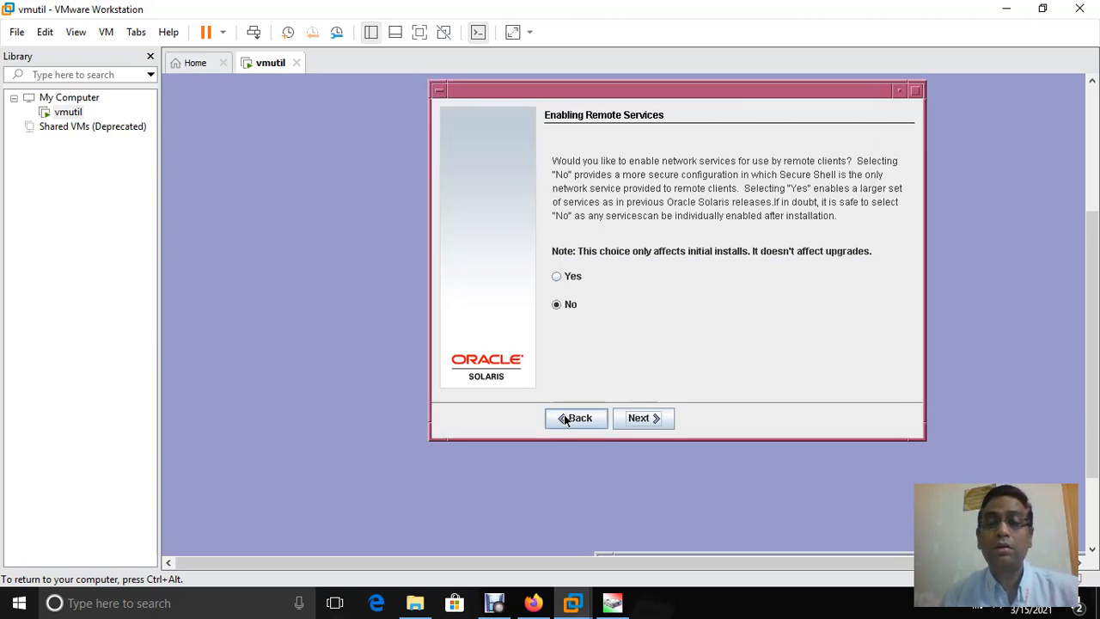
{"action": "left_click", "coordinate": [572, 277]}
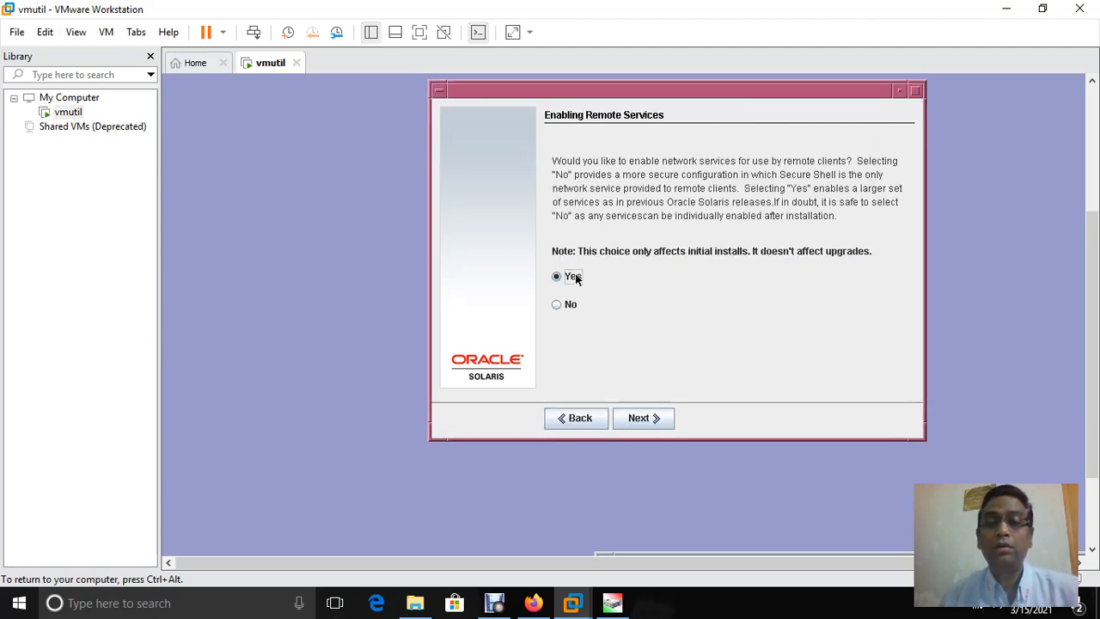
{"action": "left_click", "coordinate": [588, 419]}
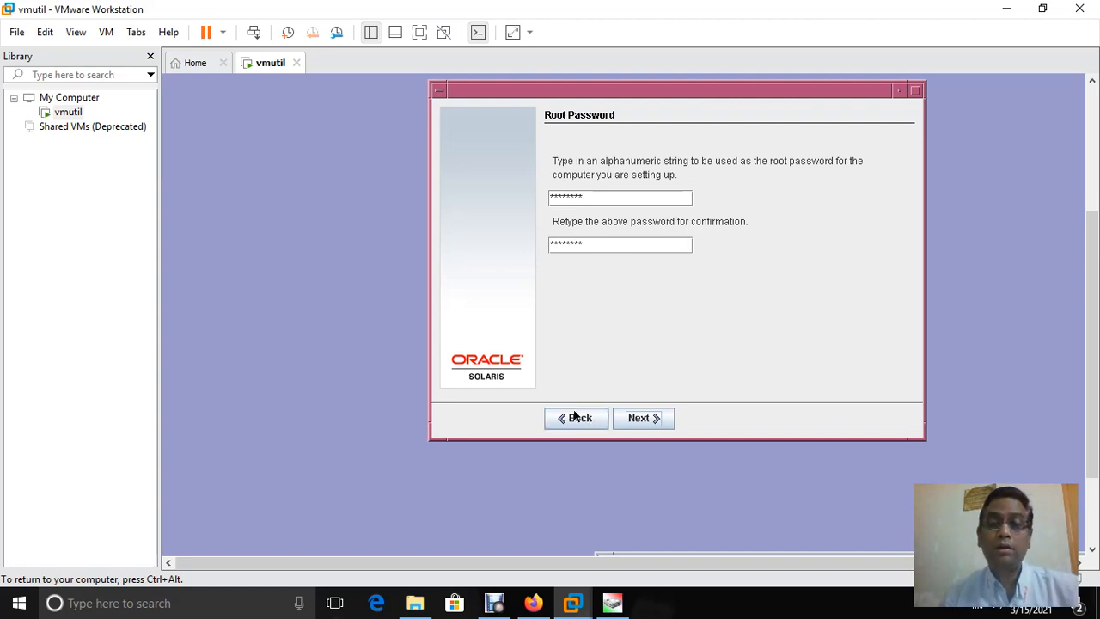
{"action": "left_click", "coordinate": [658, 419]}
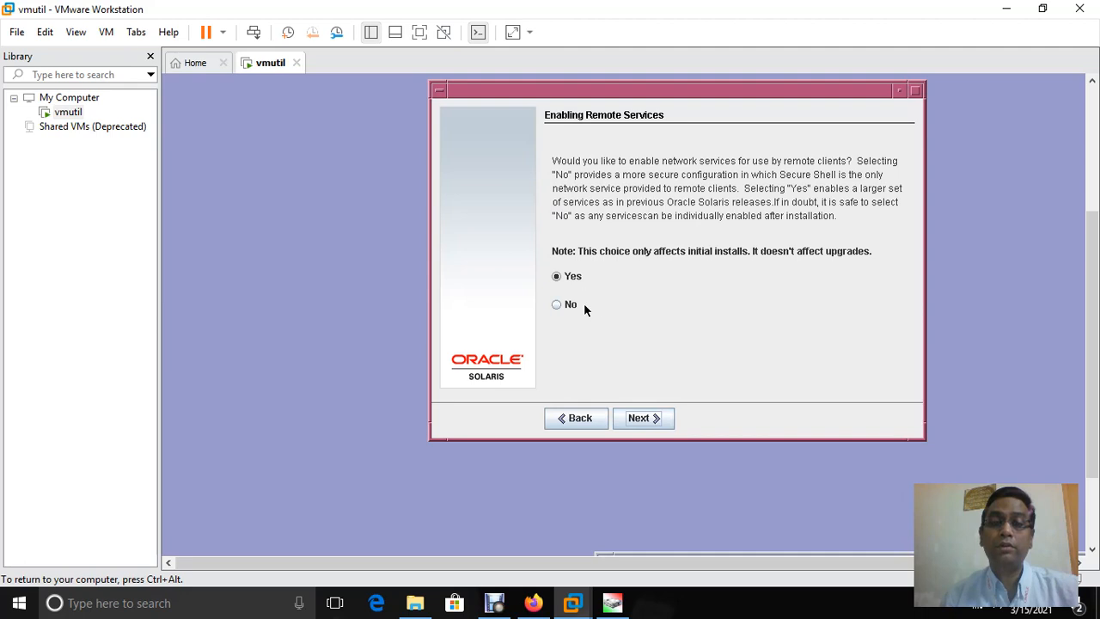
{"action": "left_click", "coordinate": [638, 421]}
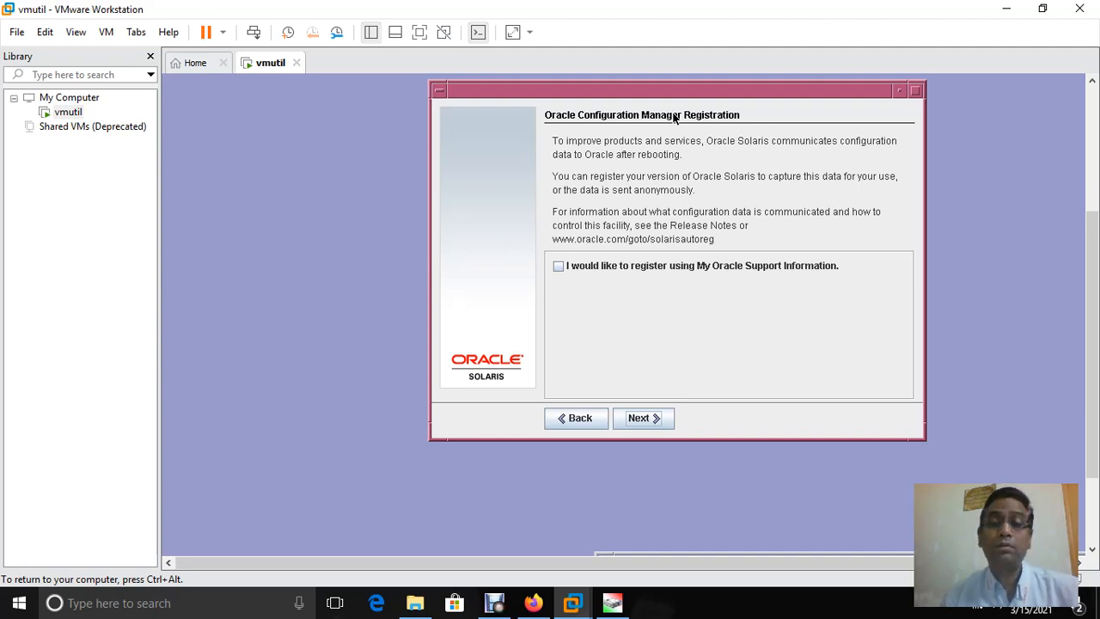
{"action": "left_click", "coordinate": [637, 419]}
{"action": "left_click", "coordinate": [638, 420]}
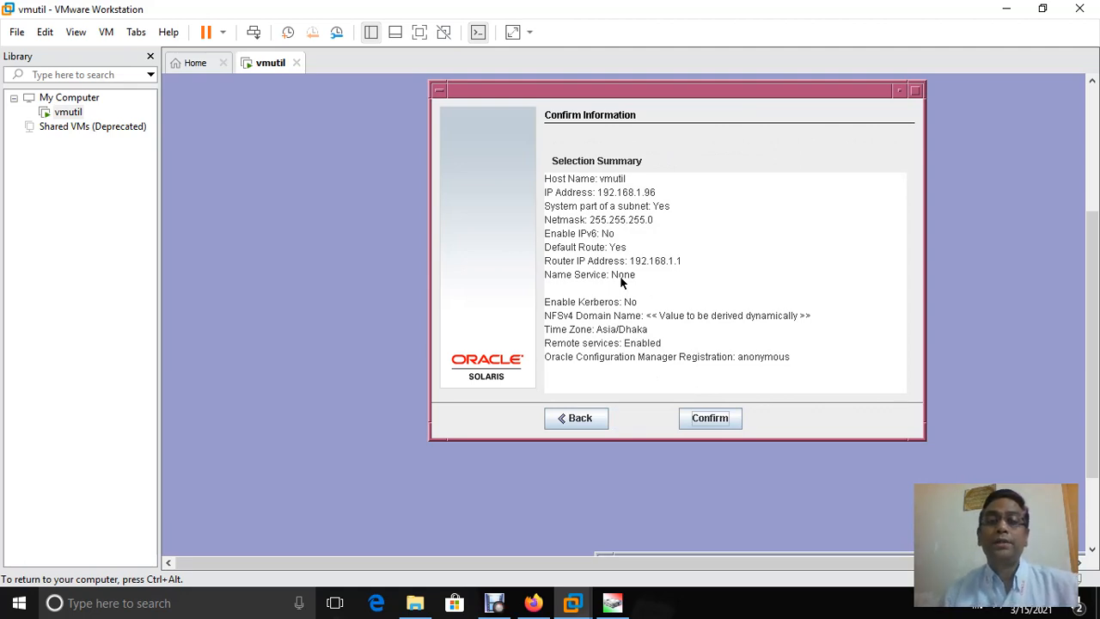
Review the anonymous registration and empty proxy pages again, then confirm the system settings summary
{"action": "left_click", "coordinate": [595, 418]}
{"action": "left_click", "coordinate": [595, 418]}
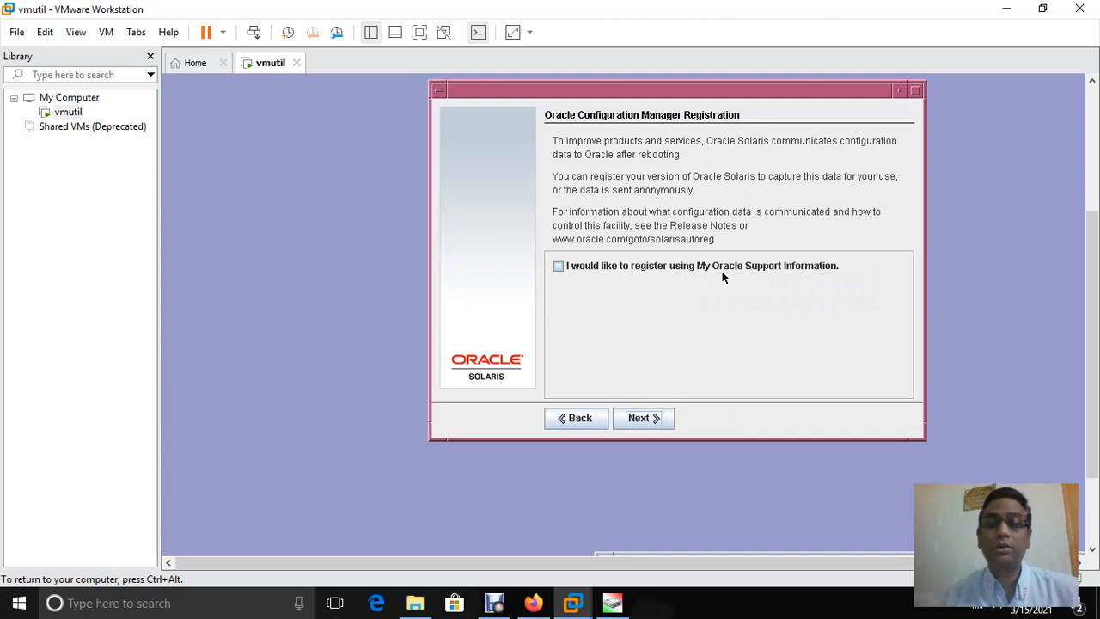
{"action": "left_click", "coordinate": [643, 421]}
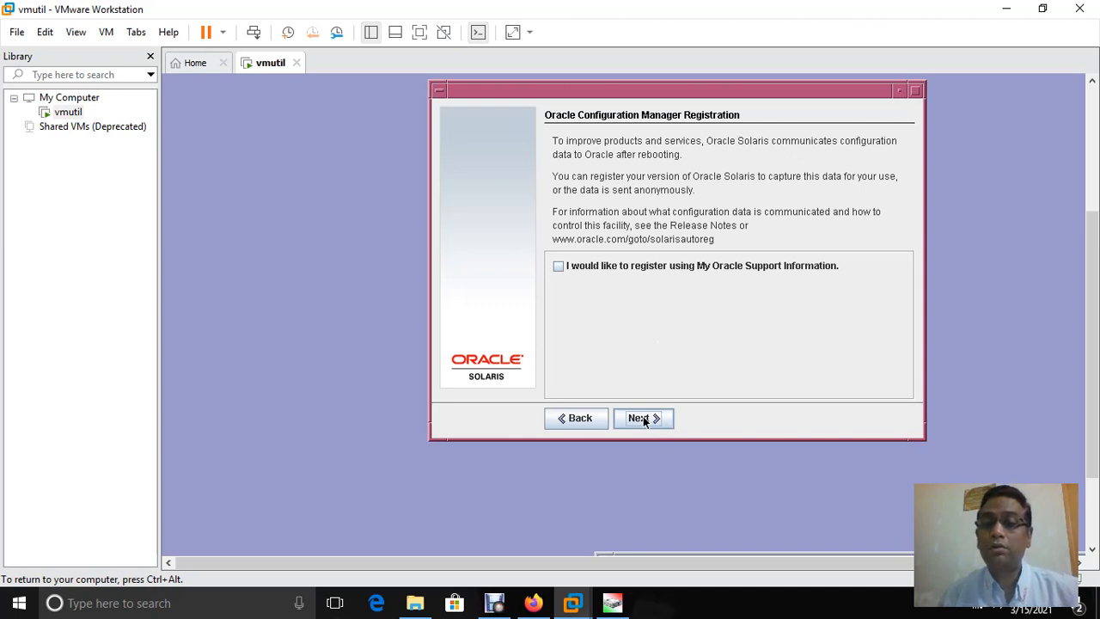
{"action": "left_click", "coordinate": [643, 419]}
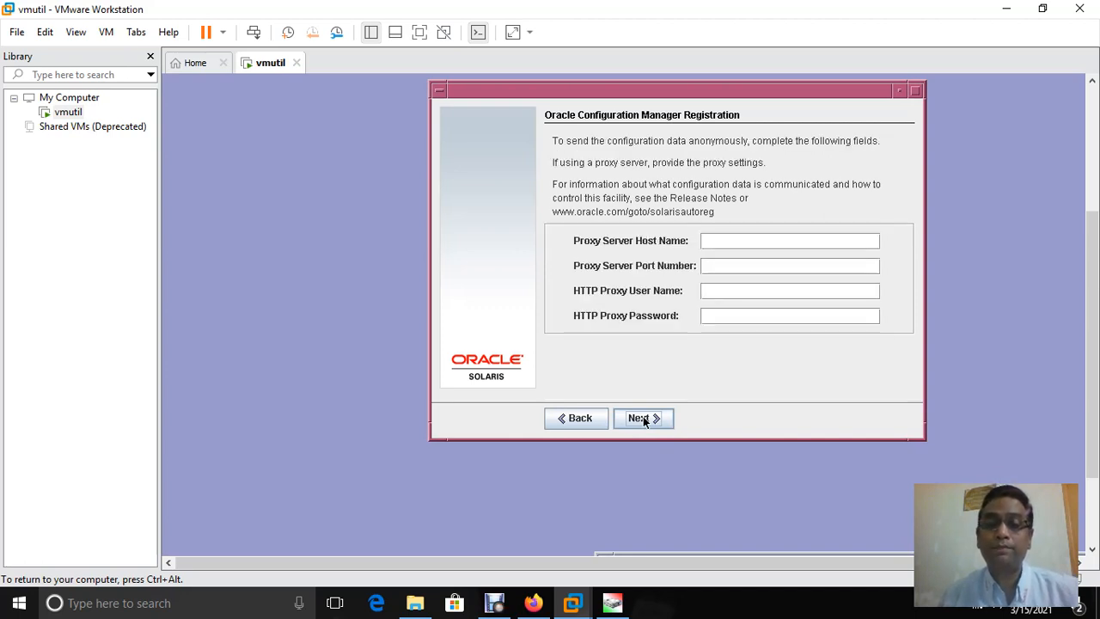
{"action": "left_click", "coordinate": [643, 419]}
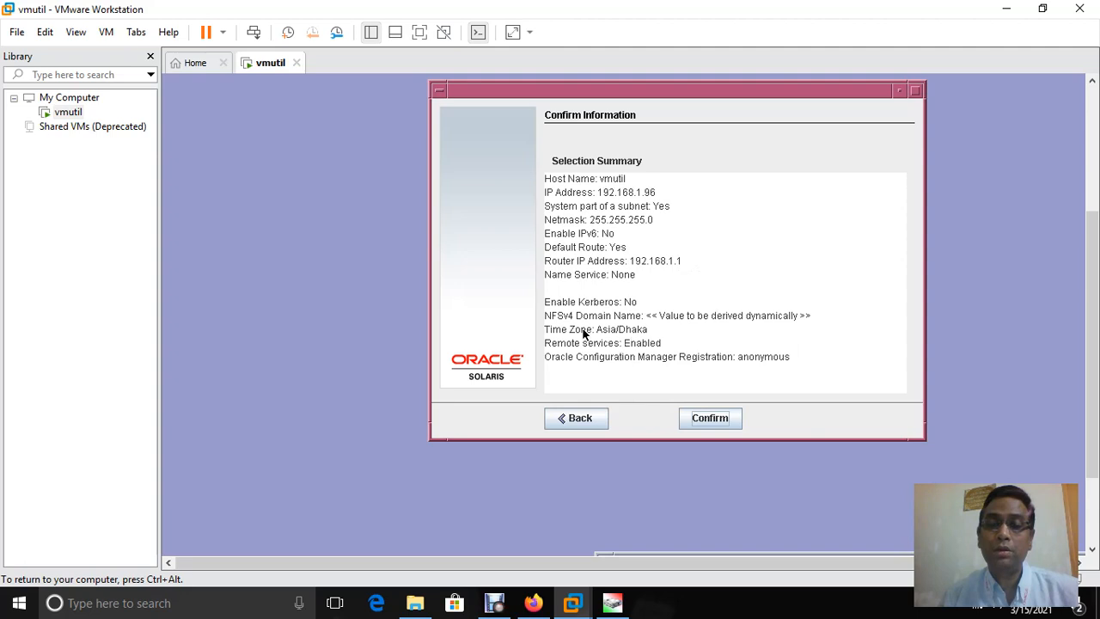
{"action": "left_click", "coordinate": [712, 418]}
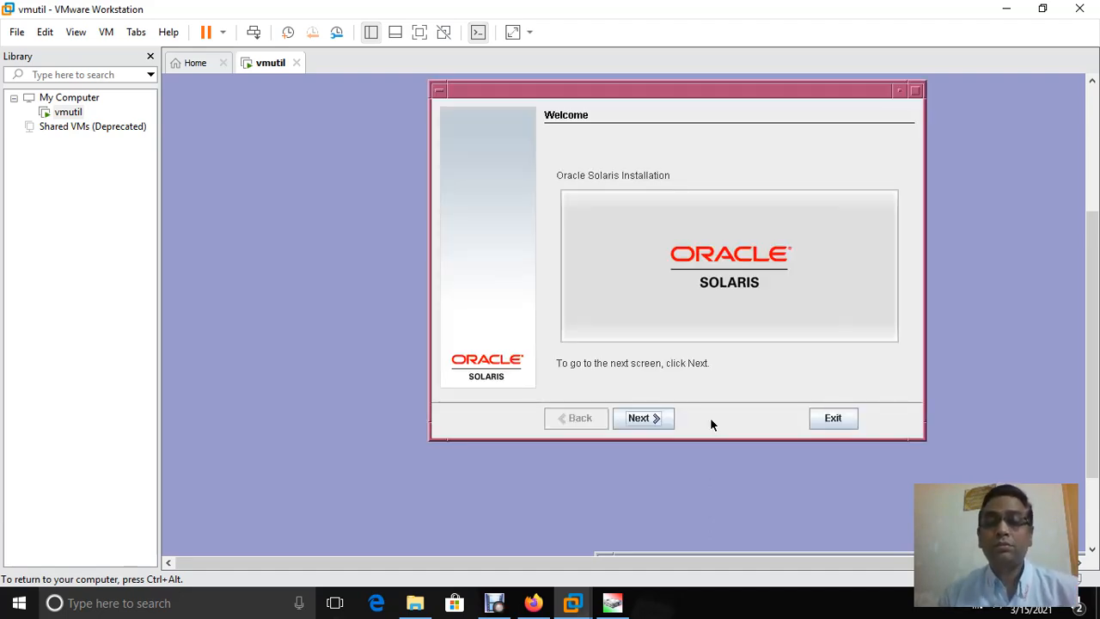
Keep automatic reboot and eject, acknowledge the eject notice, and install from CD/DVD media
{"action": "left_click", "coordinate": [633, 419]}
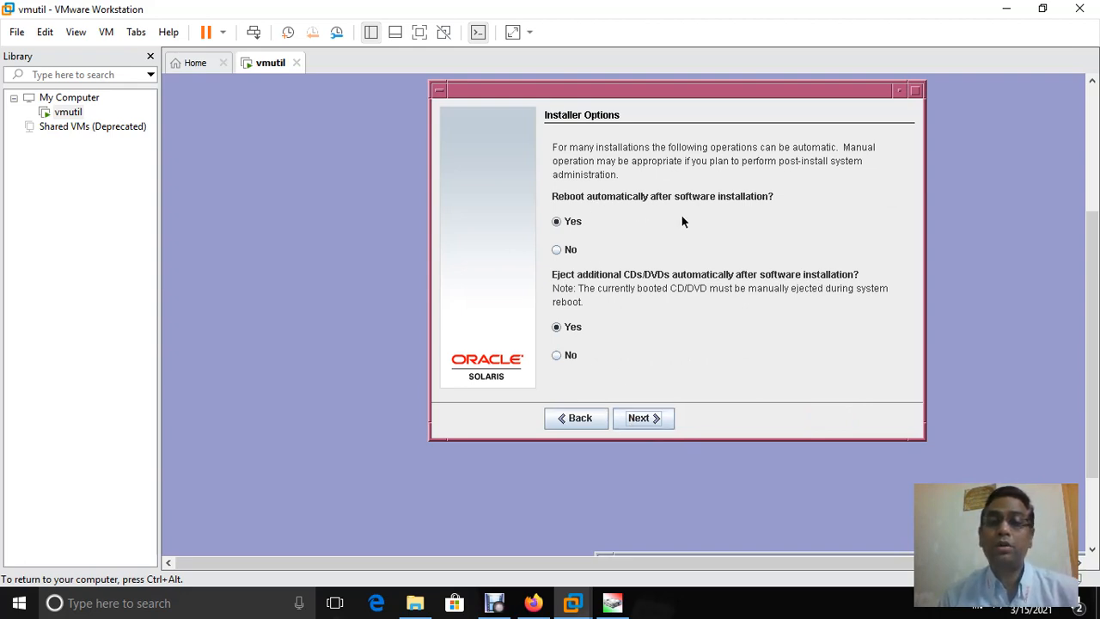
{"action": "left_click", "coordinate": [652, 418]}
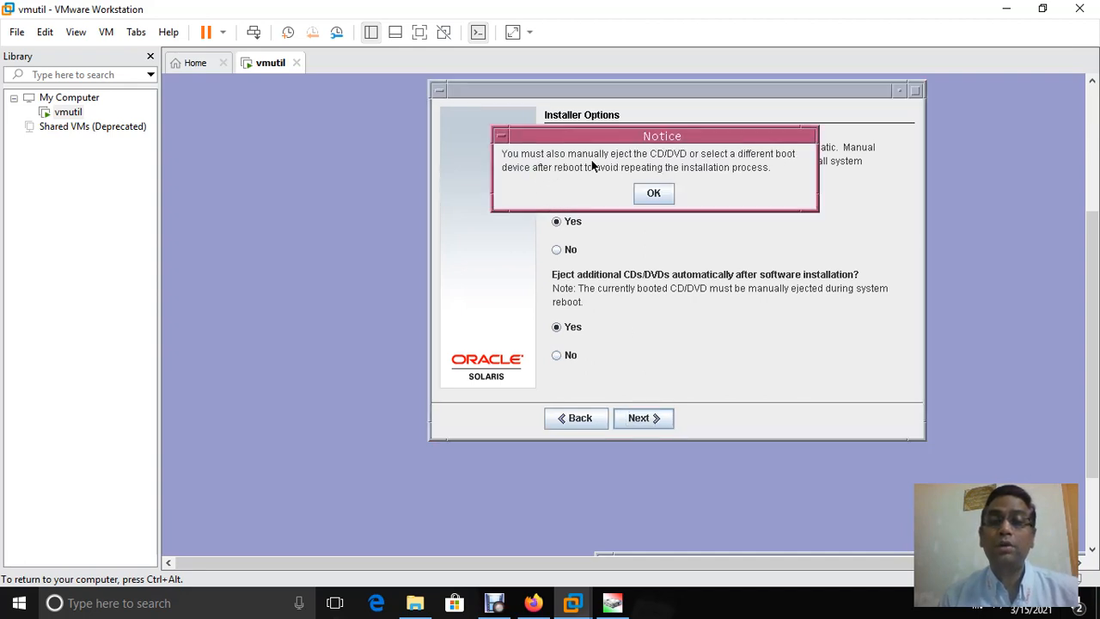
{"action": "left_click", "coordinate": [653, 192]}
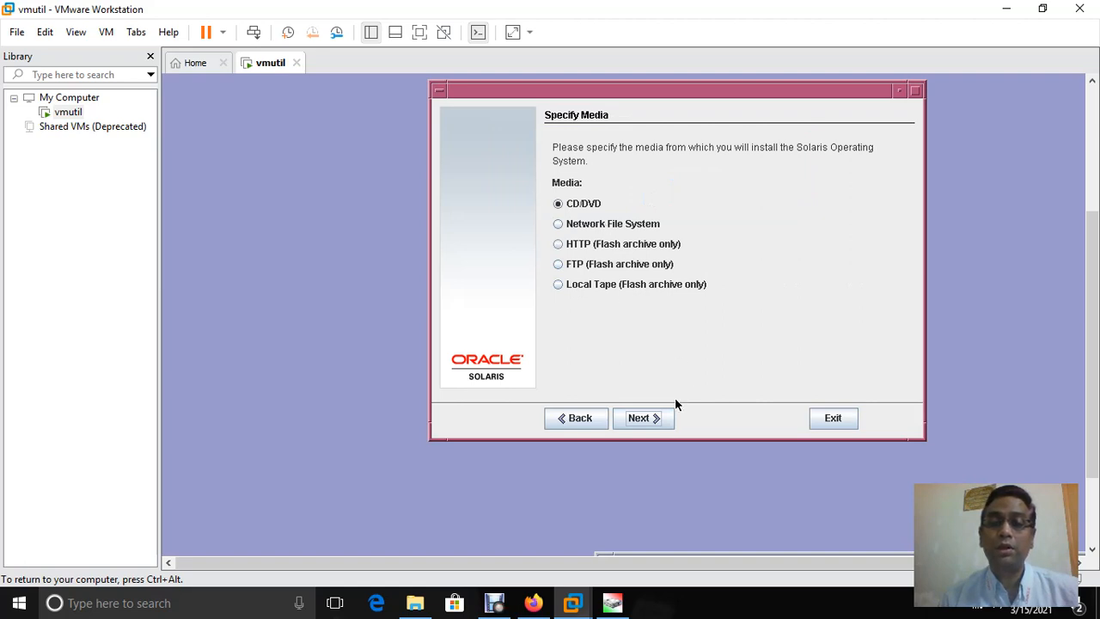
{"action": "left_click", "coordinate": [634, 419]}
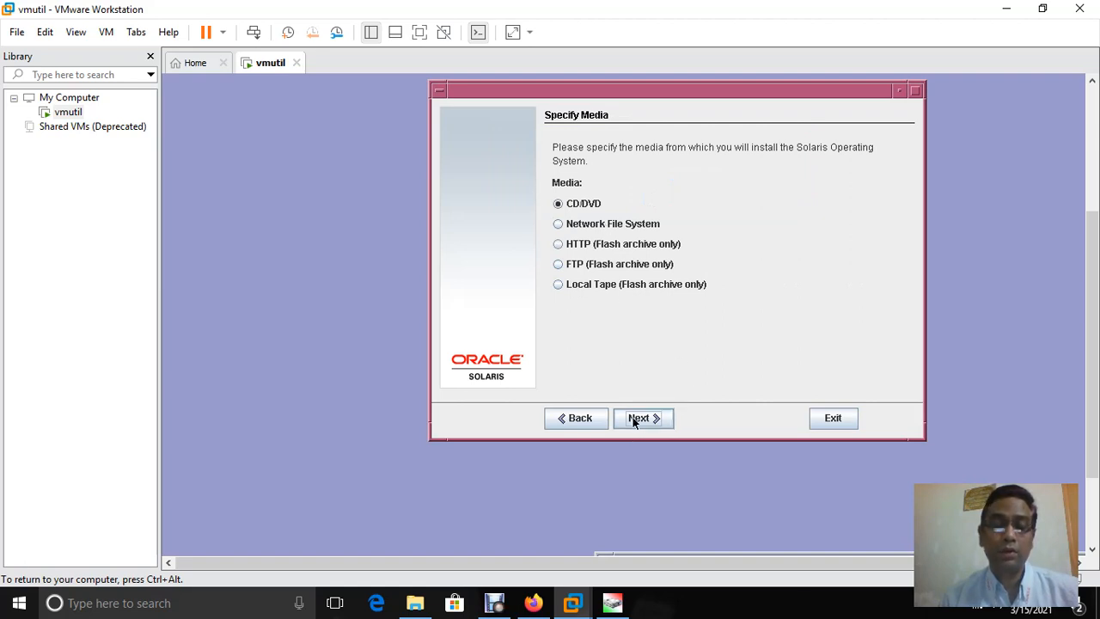
{"action": "left_click", "coordinate": [636, 418]}
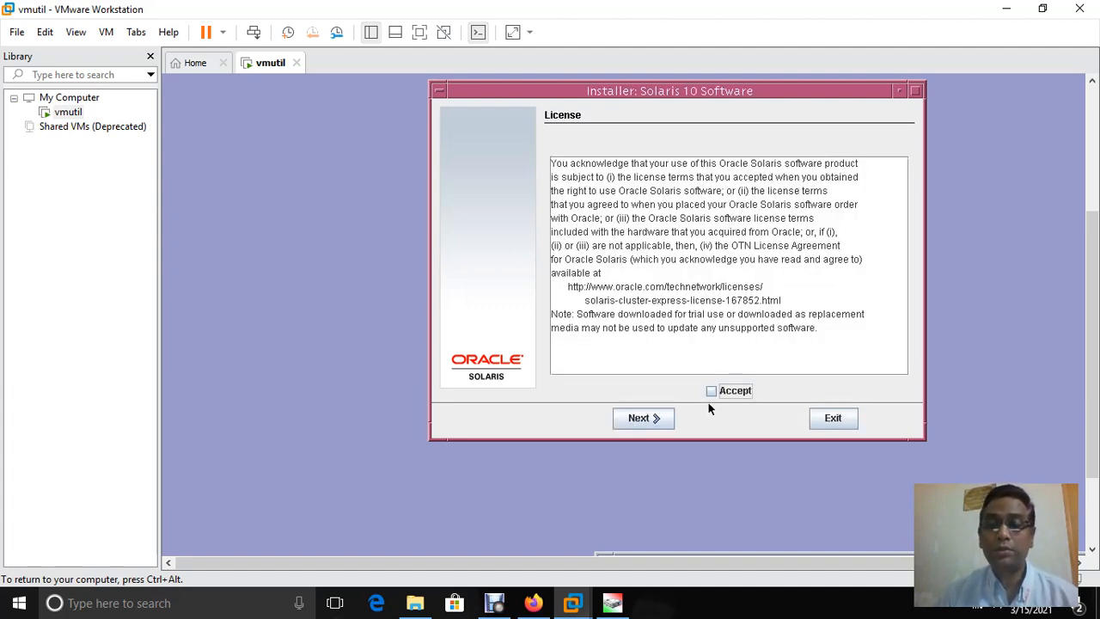
Accept the Solaris 10 license terms and choose Custom Install
{"action": "left_click", "coordinate": [711, 391]}
{"action": "left_click", "coordinate": [651, 420]}
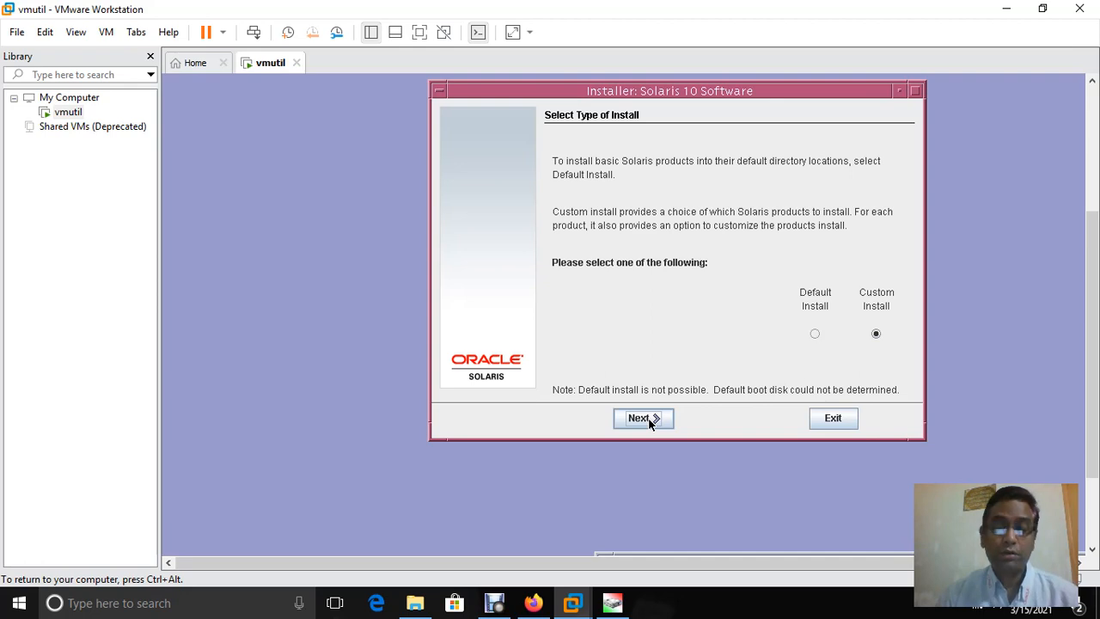
{"action": "left_click", "coordinate": [649, 421]}
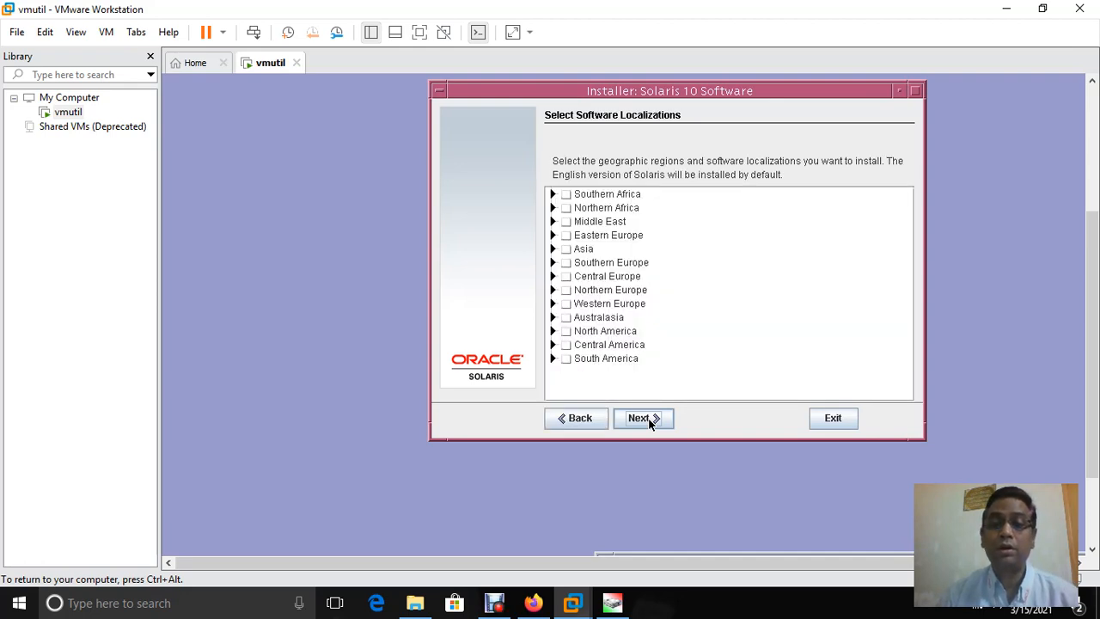
Leave all localization regions, including Asia, unselected and continue
{"action": "left_click", "coordinate": [566, 249]}
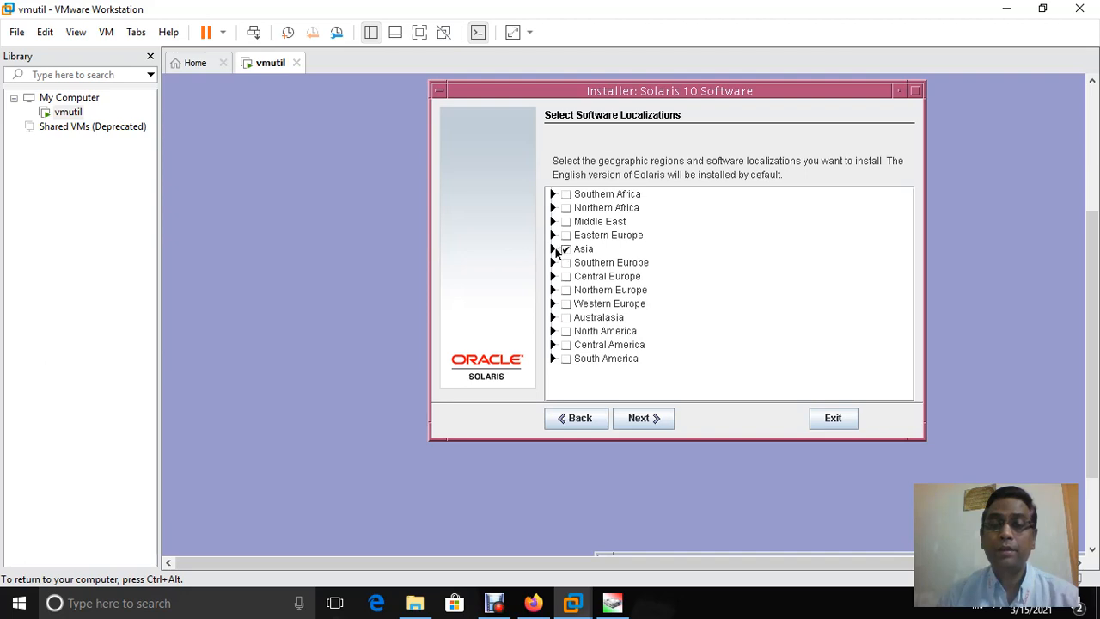
{"action": "left_click", "coordinate": [554, 249]}
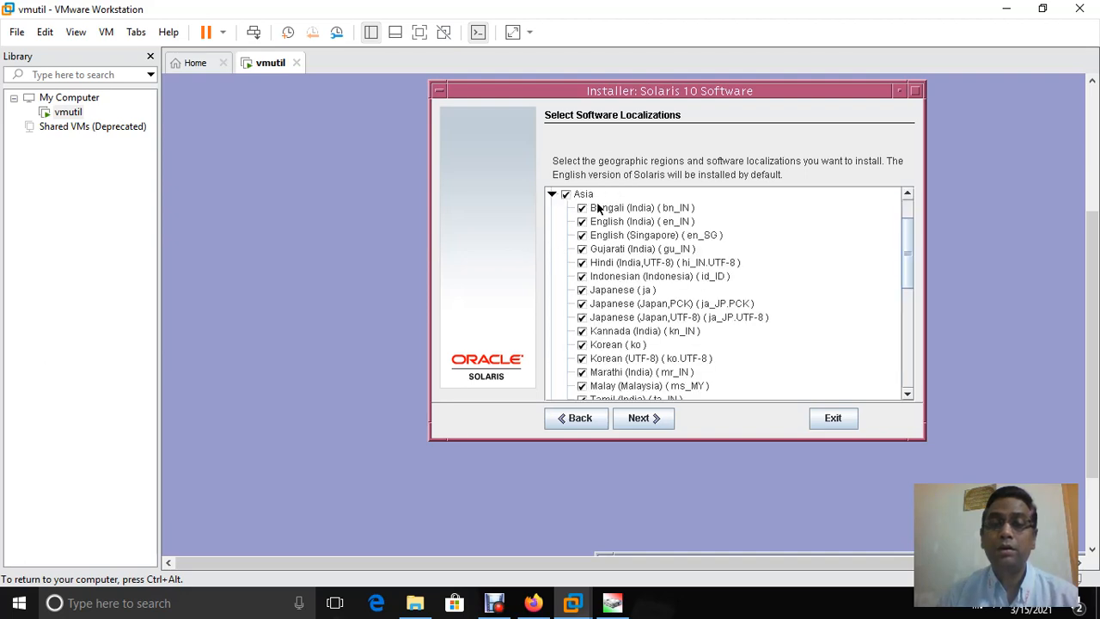
{"action": "left_click", "coordinate": [554, 194]}
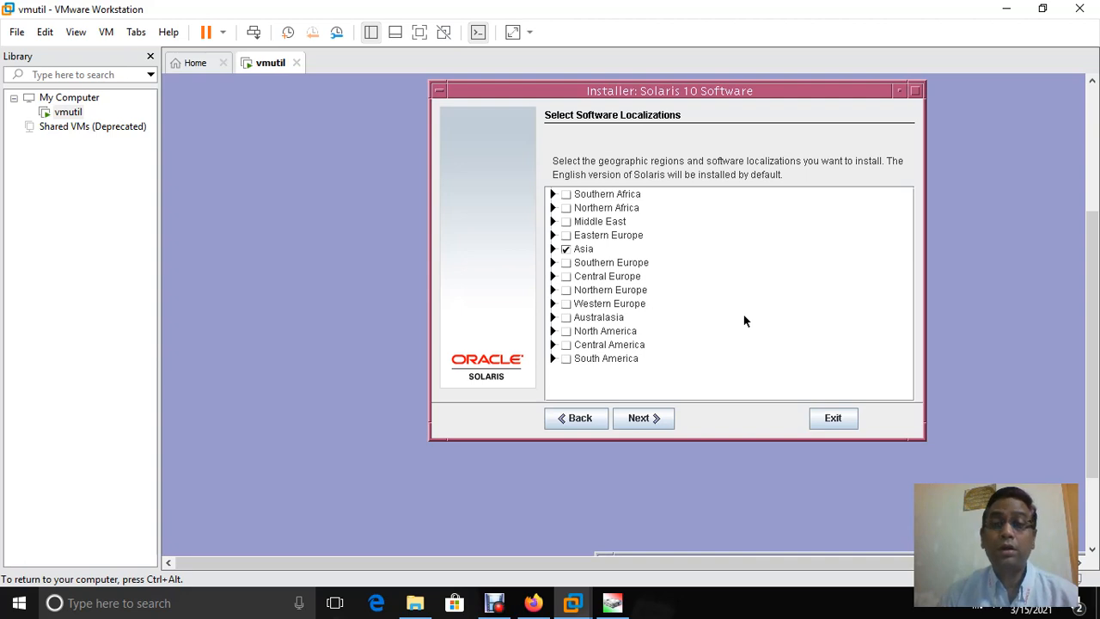
{"action": "left_click", "coordinate": [566, 249]}
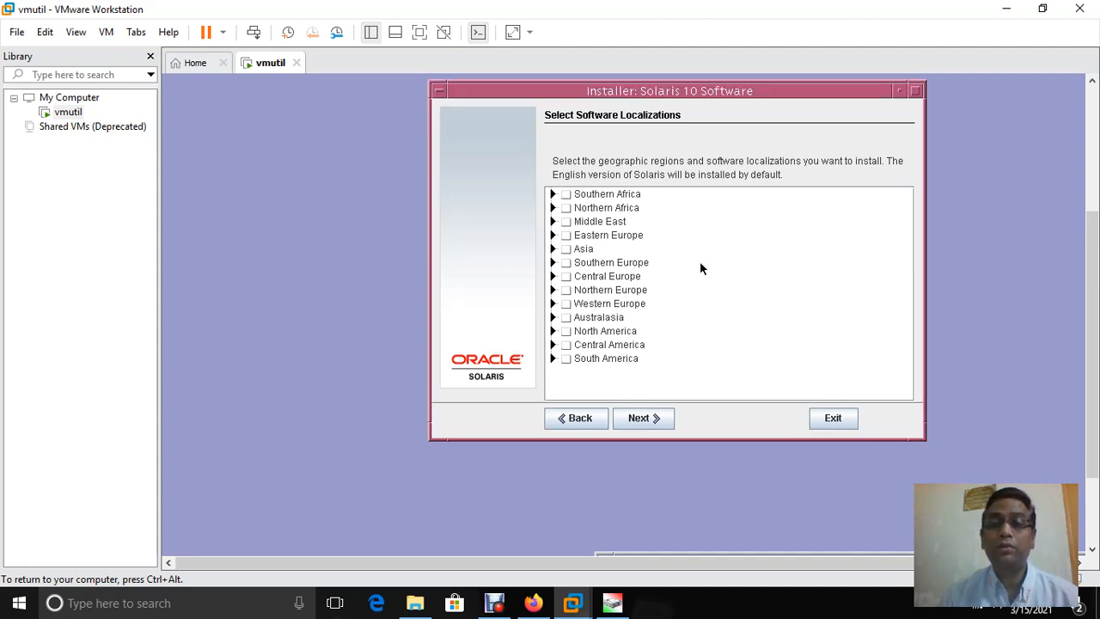
{"action": "left_click", "coordinate": [646, 419]}
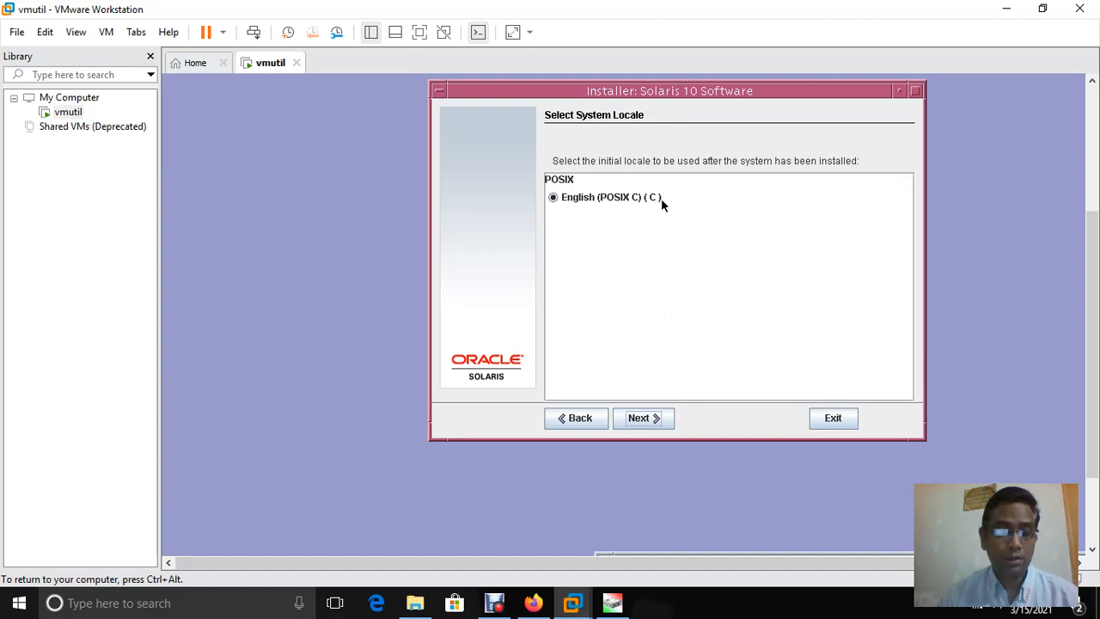
Keep English (POSIX C) as the system locale and choose no additional products
{"action": "left_click", "coordinate": [640, 419]}
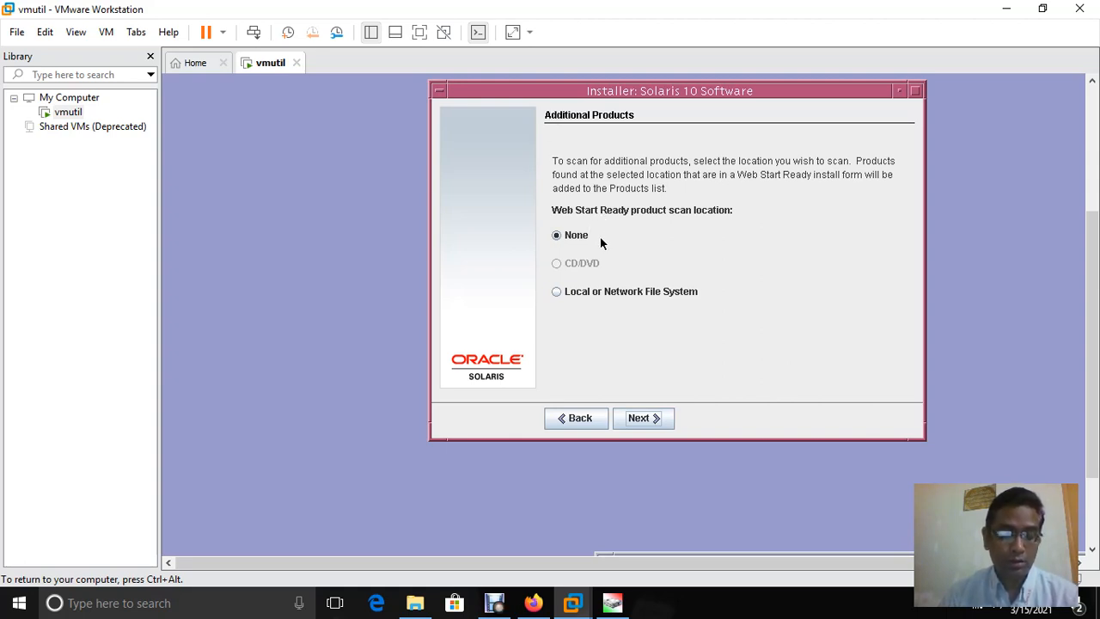
{"action": "left_click", "coordinate": [639, 418]}
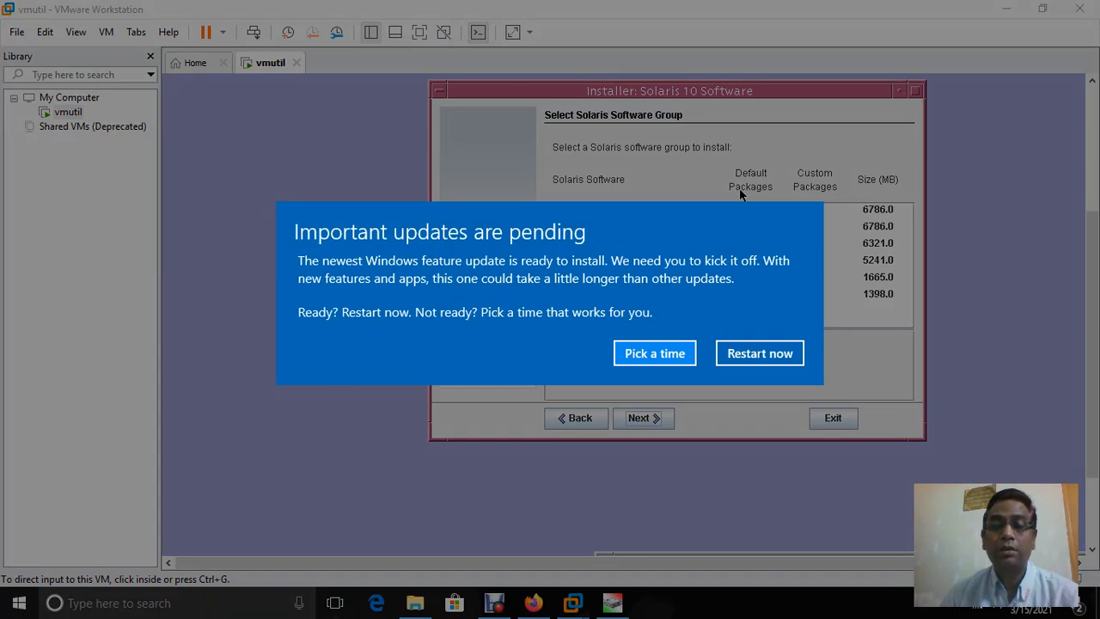
Turn off the scheduled Windows update restart time and close the restart options window
{"action": "key", "text": "Escape"}
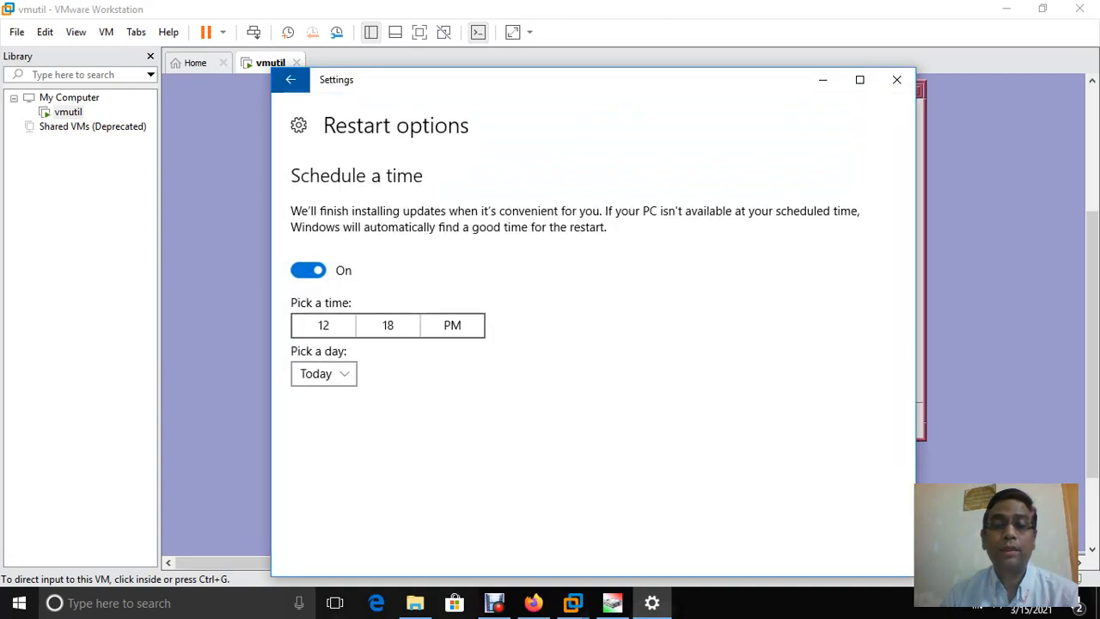
{"action": "left_click", "coordinate": [388, 325]}
{"action": "left_click", "coordinate": [453, 290]}
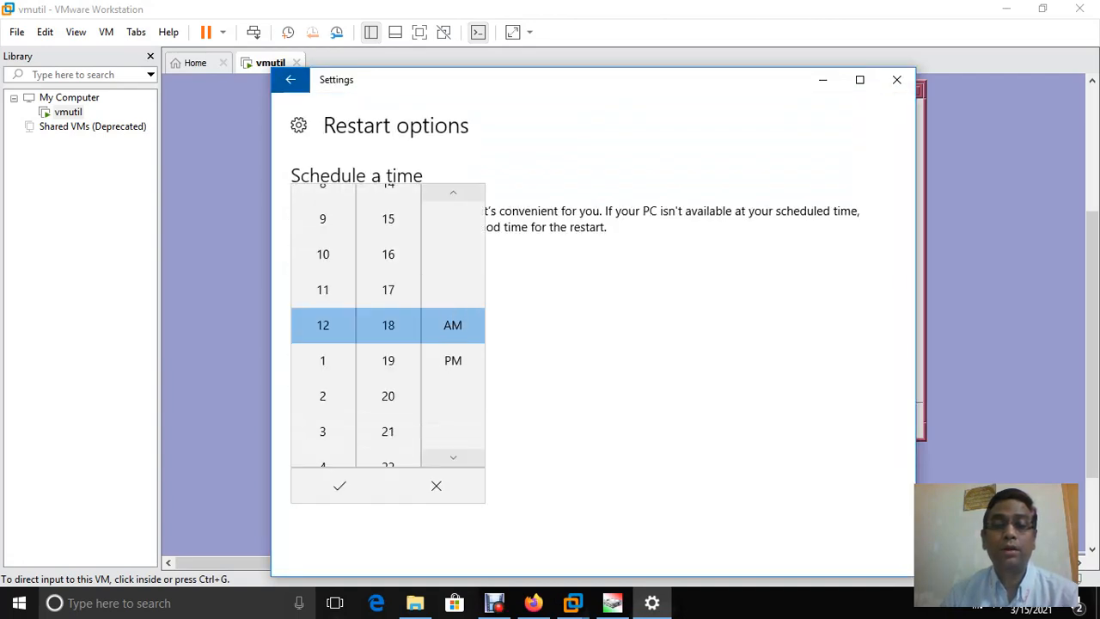
{"action": "left_click", "coordinate": [340, 485]}
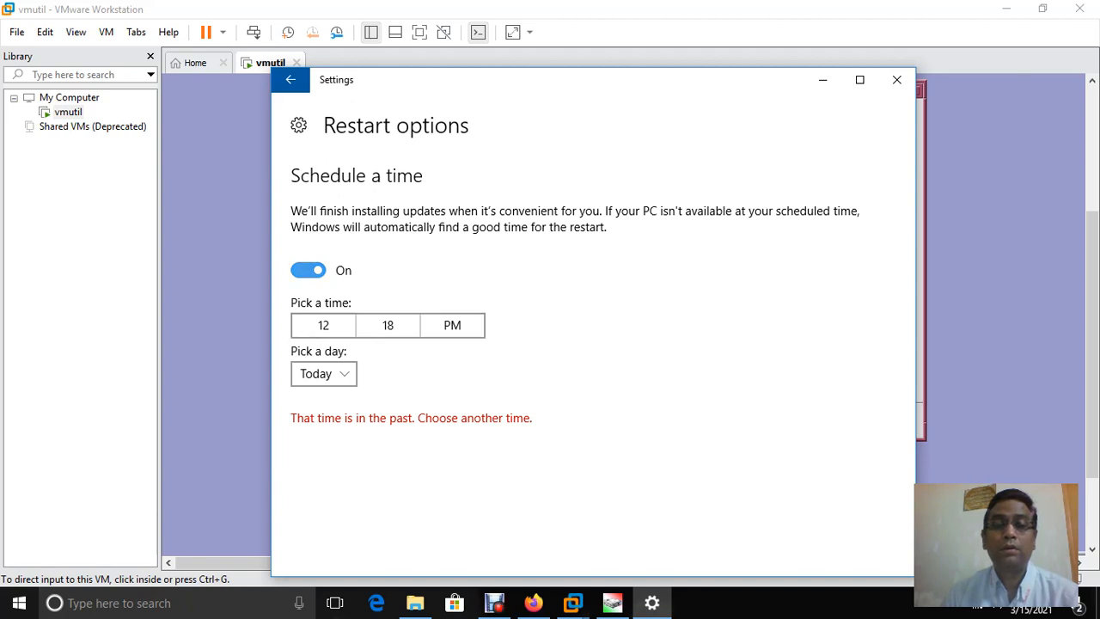
{"action": "left_click", "coordinate": [307, 270]}
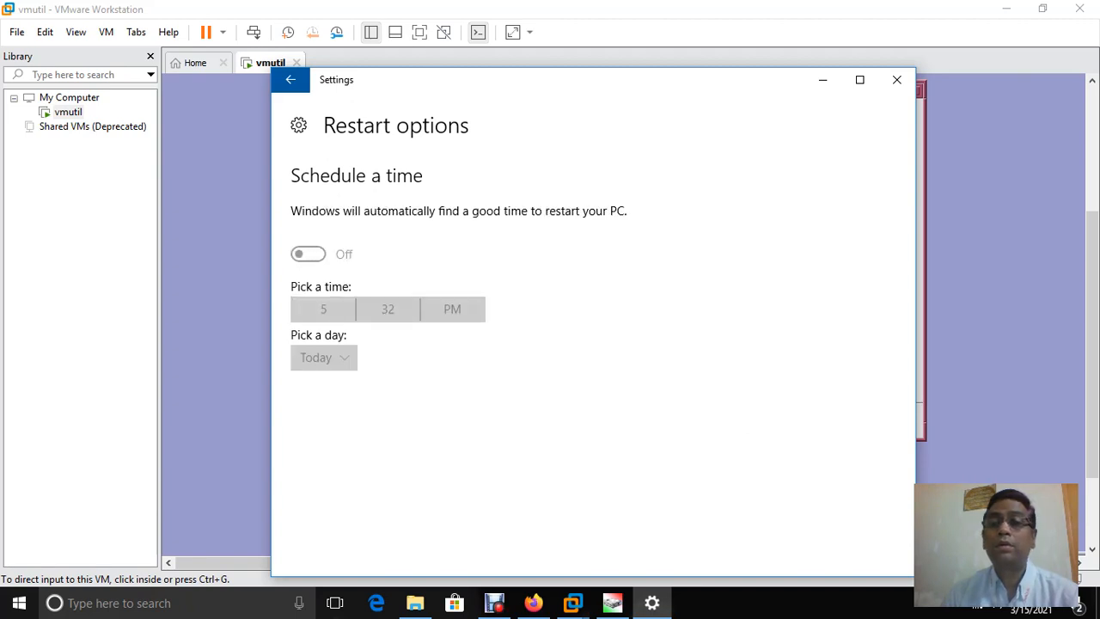
{"action": "left_click", "coordinate": [896, 79]}
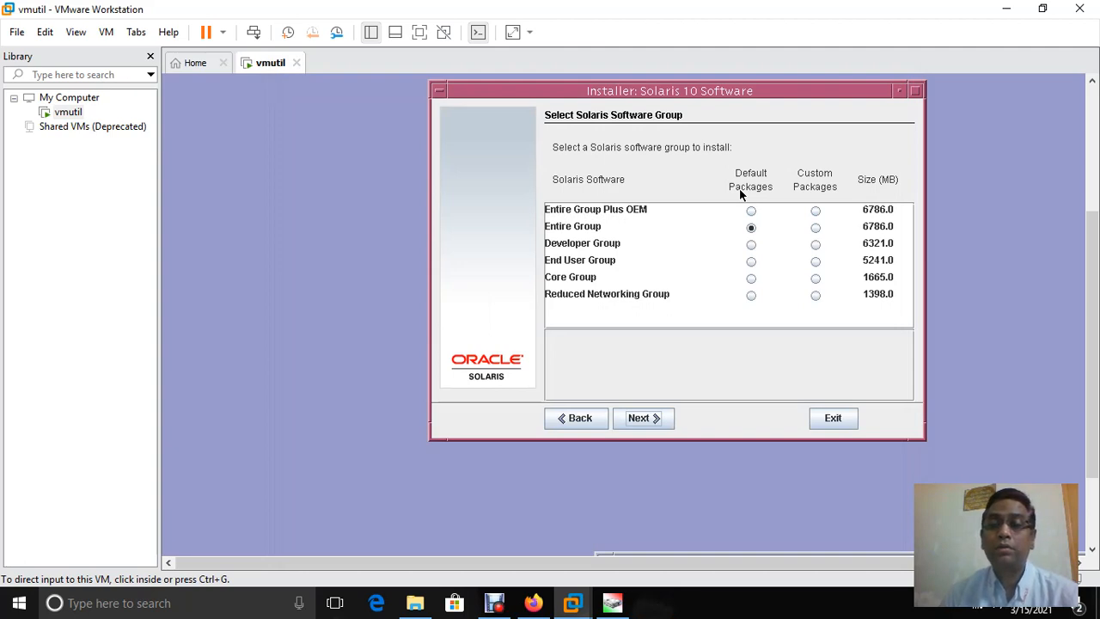
Choose Entire Group Plus OEM with default packages and continue to disk selection
{"action": "left_click", "coordinate": [741, 195]}
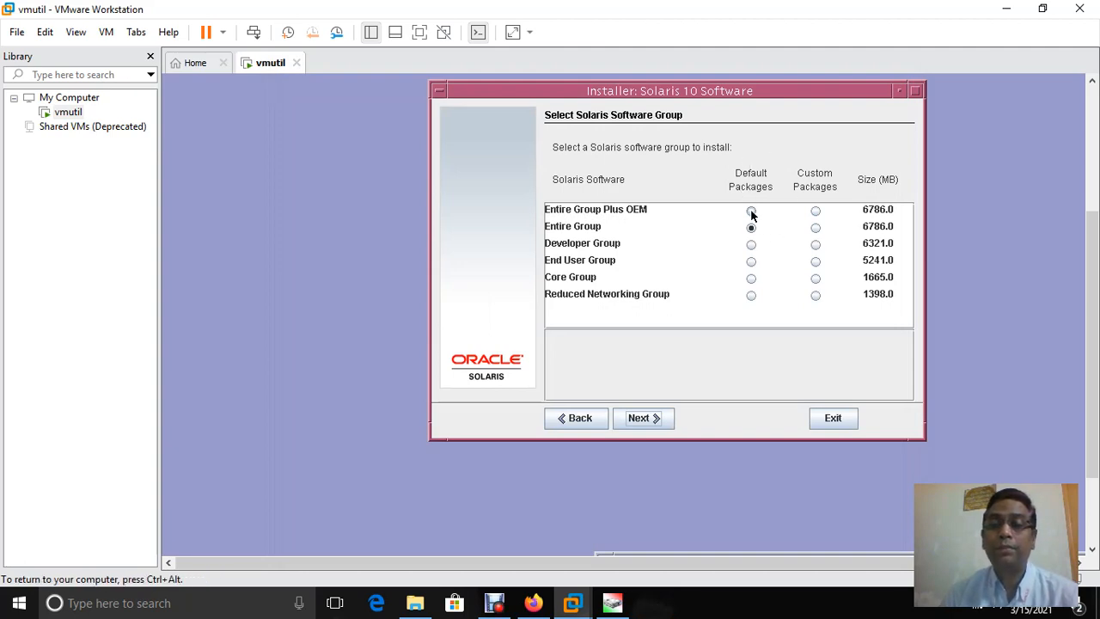
{"action": "left_click", "coordinate": [751, 211]}
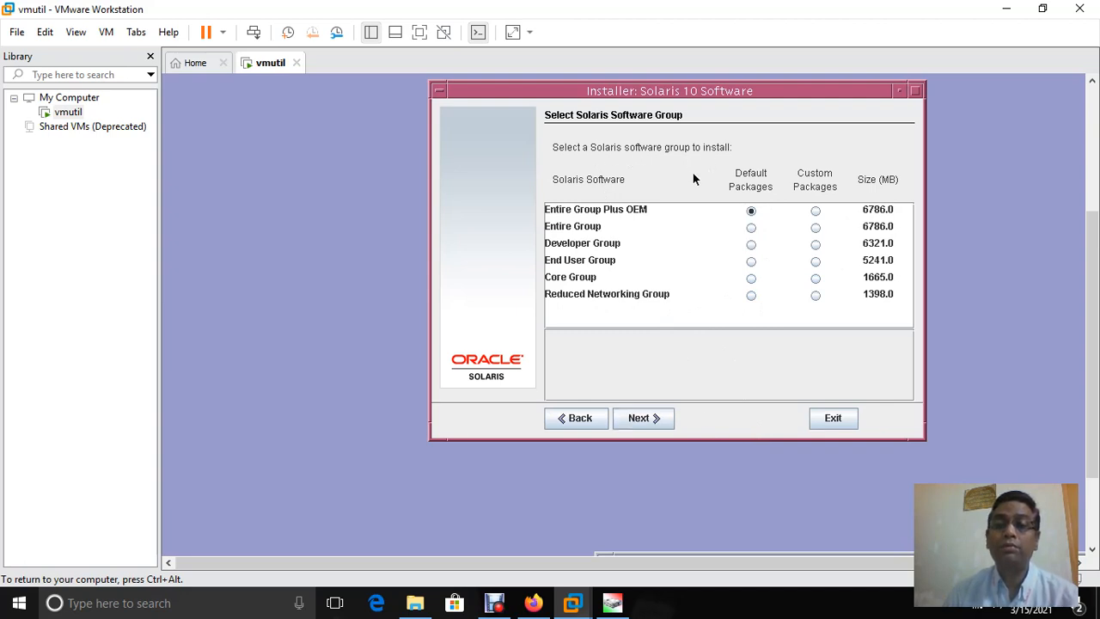
{"action": "left_click", "coordinate": [637, 416]}
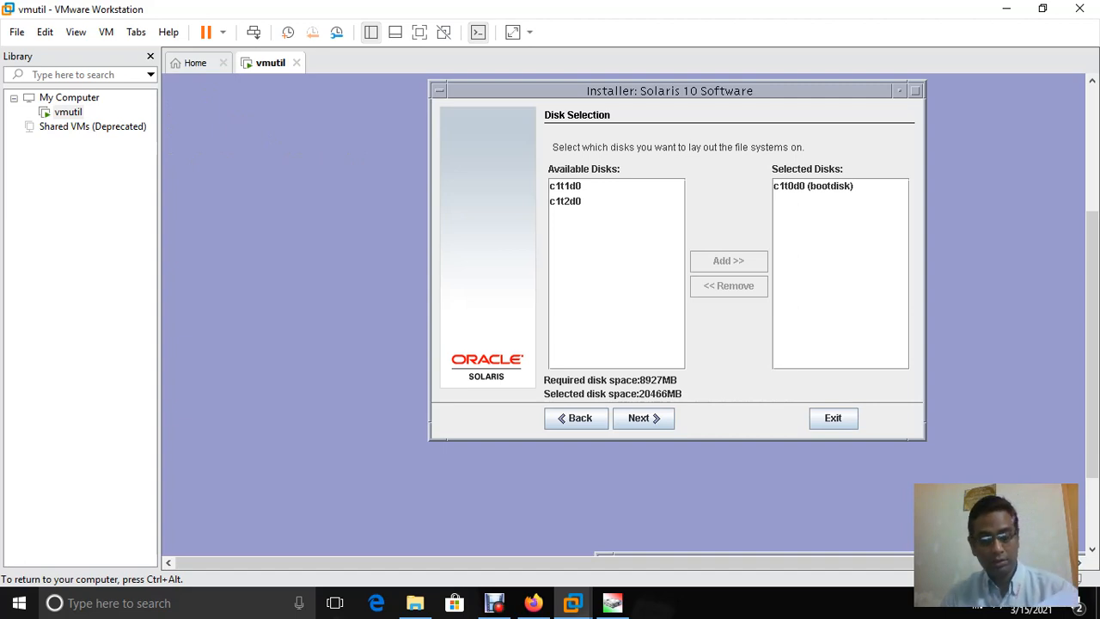
Add disks c1t1d0 and c1t2d0 to the selected disks, then continue to fdisk customization
{"action": "key", "text": "ctrl+alt"}
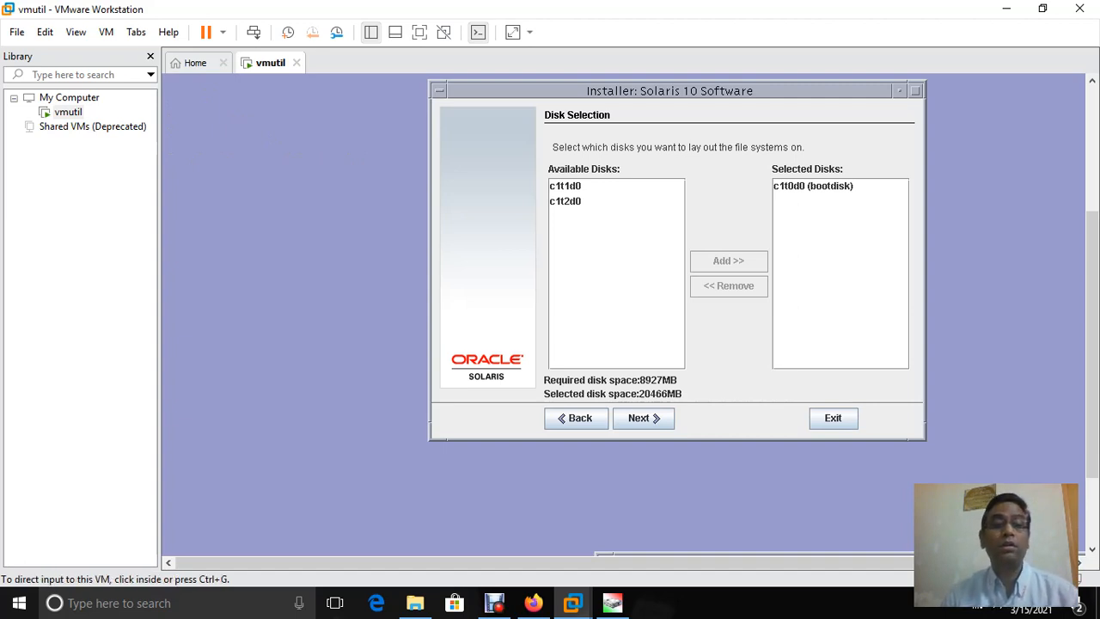
{"action": "left_click", "coordinate": [195, 62]}
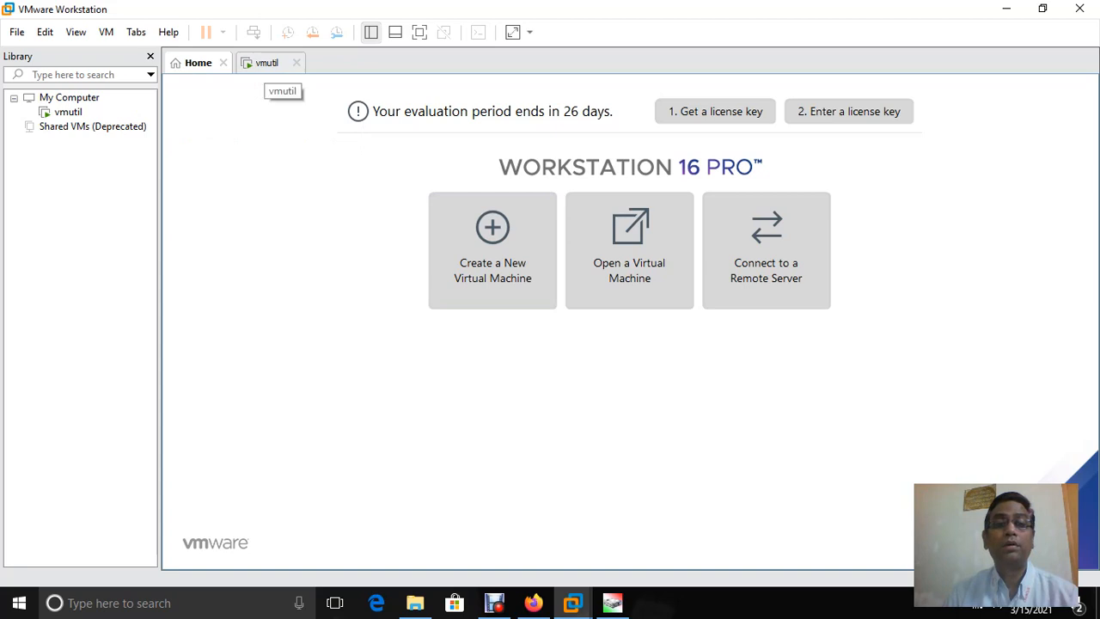
{"action": "left_click", "coordinate": [266, 63]}
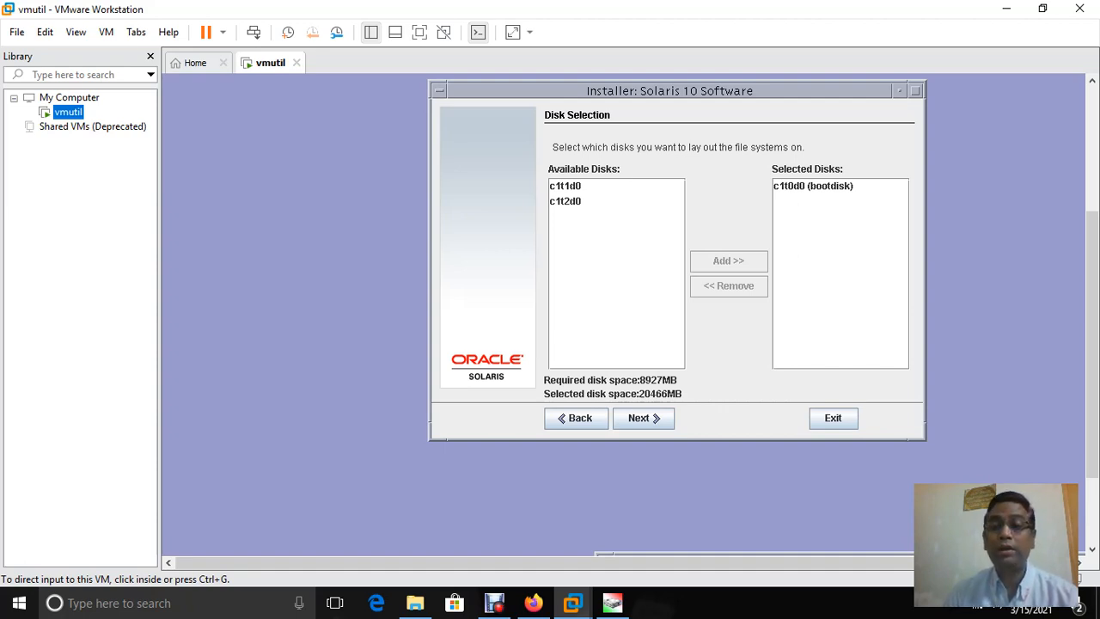
{"action": "left_click", "coordinate": [405, 118]}
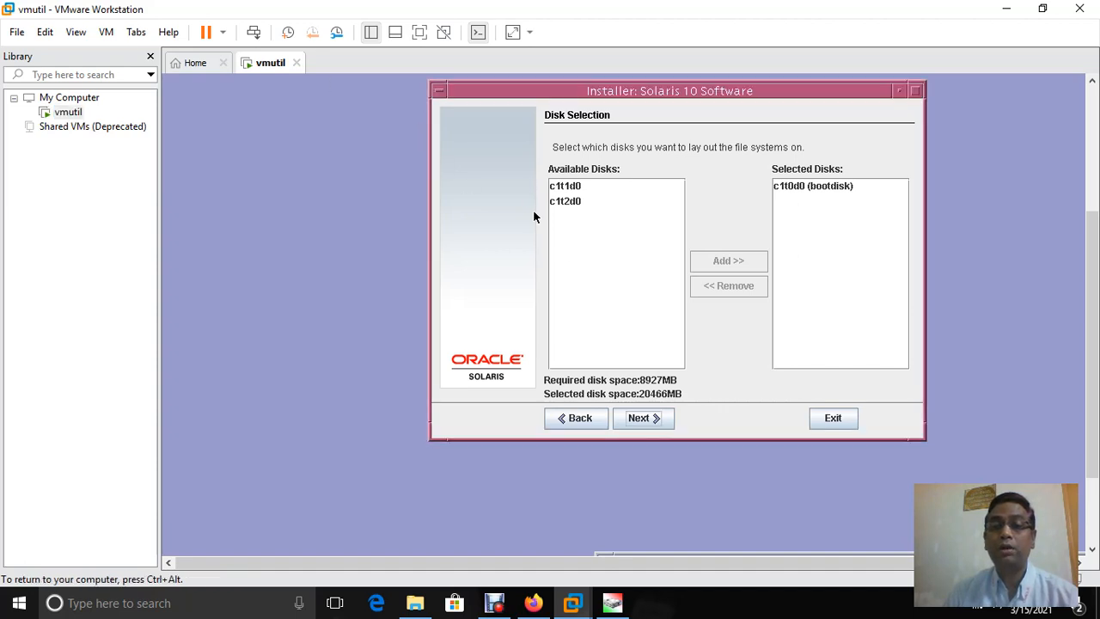
{"action": "left_click", "coordinate": [567, 186]}
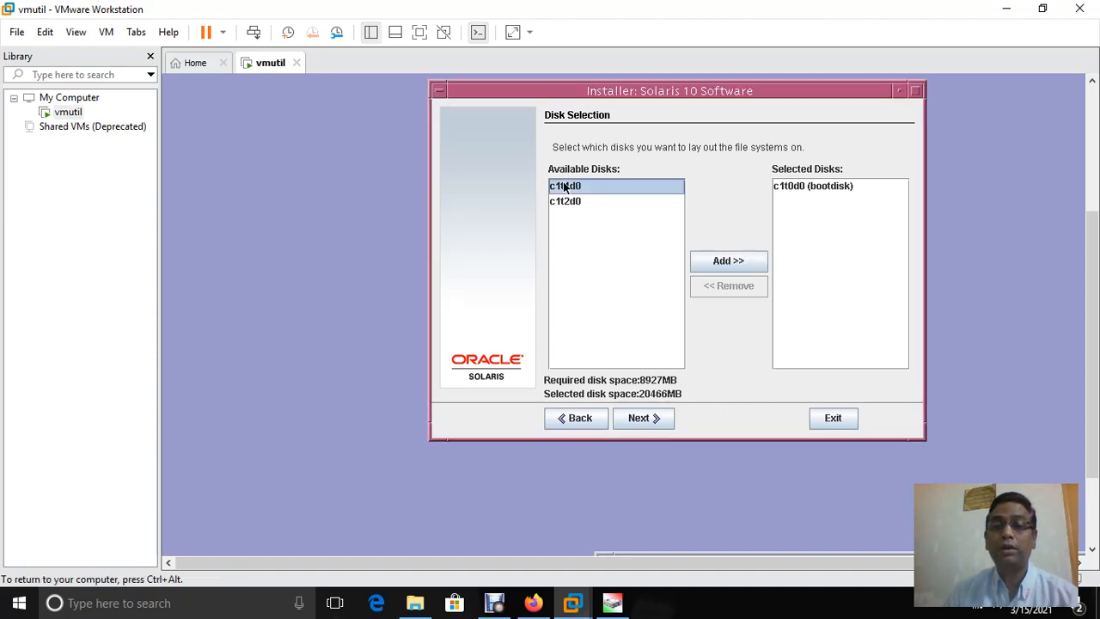
{"action": "left_click", "coordinate": [727, 261]}
{"action": "left_click", "coordinate": [744, 263]}
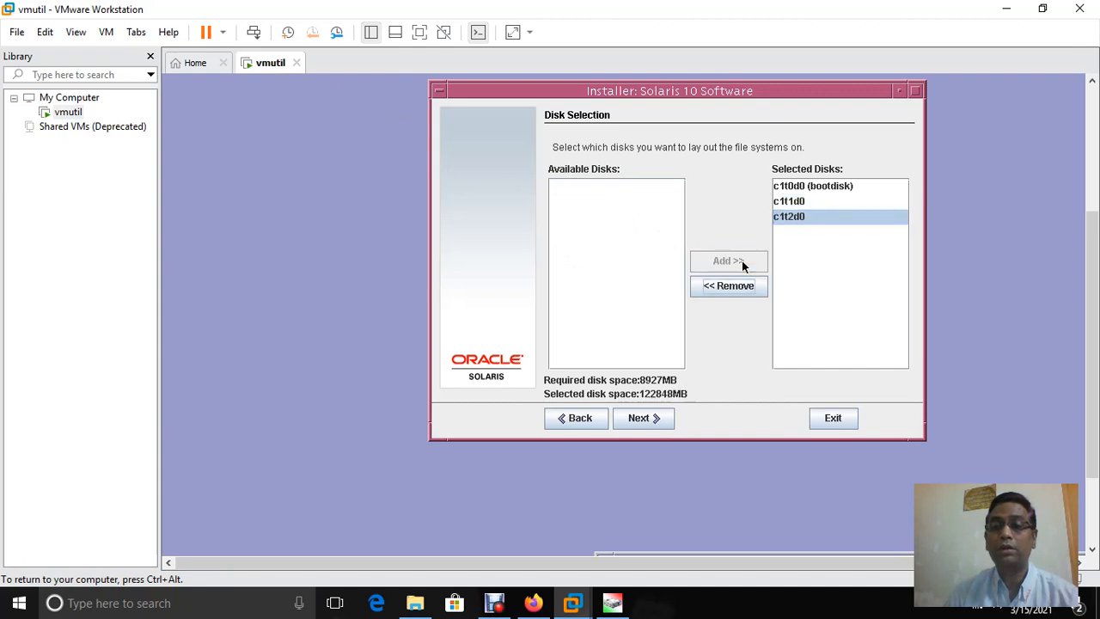
{"action": "left_click", "coordinate": [642, 421]}
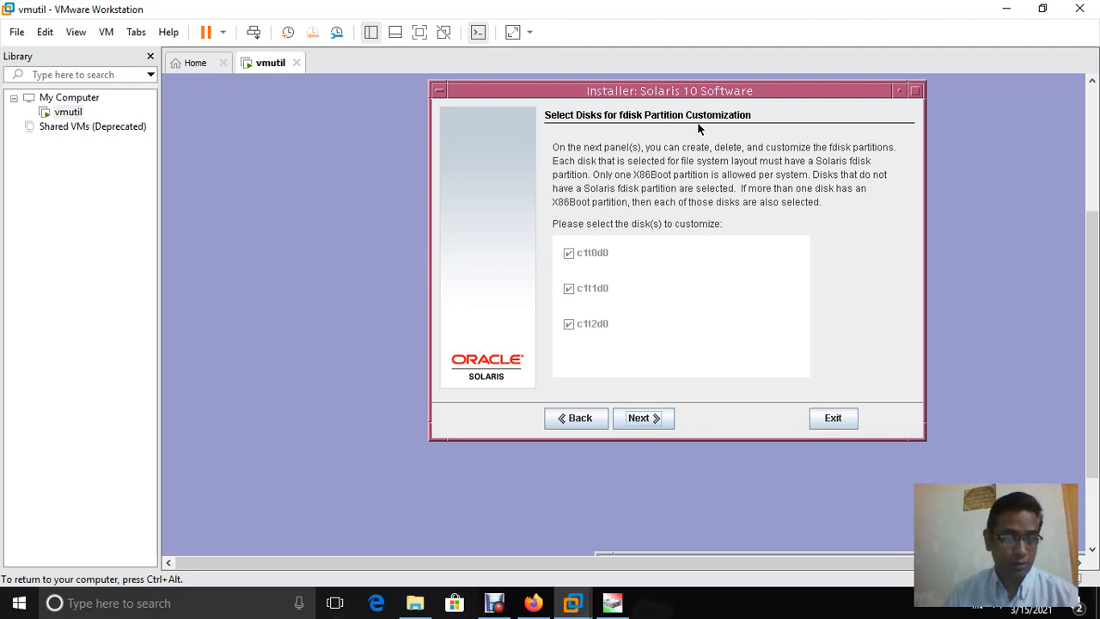
Accept the default whole-disk Solaris fdisk partitions on c1t0d0, c1t1d0 and c1t2d0
{"action": "left_click", "coordinate": [644, 420]}
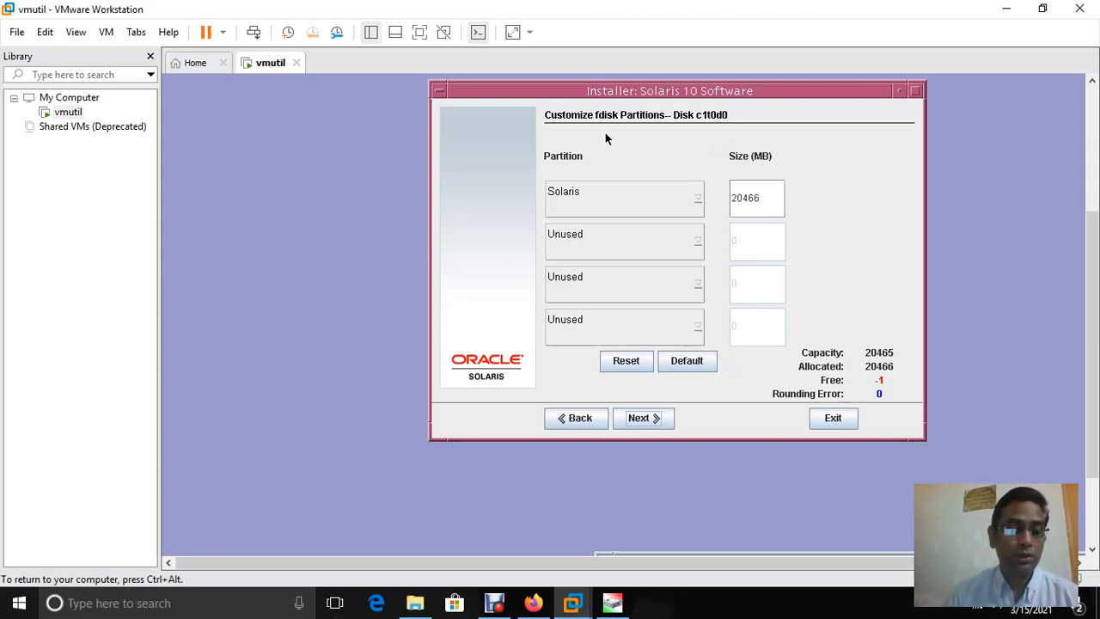
{"action": "left_click", "coordinate": [639, 418]}
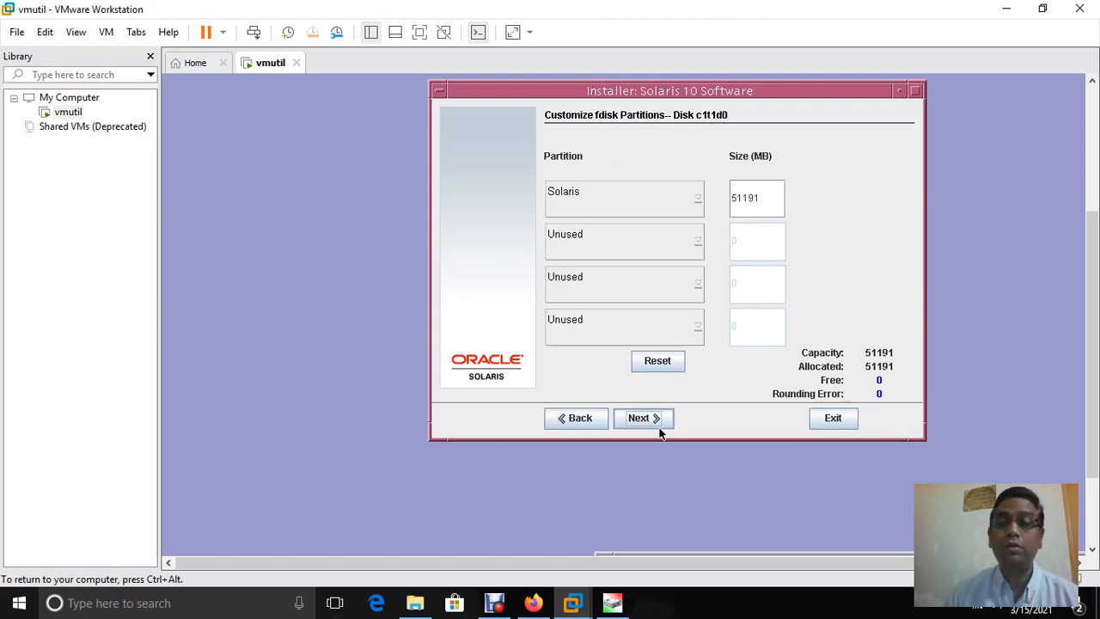
{"action": "left_click", "coordinate": [632, 421]}
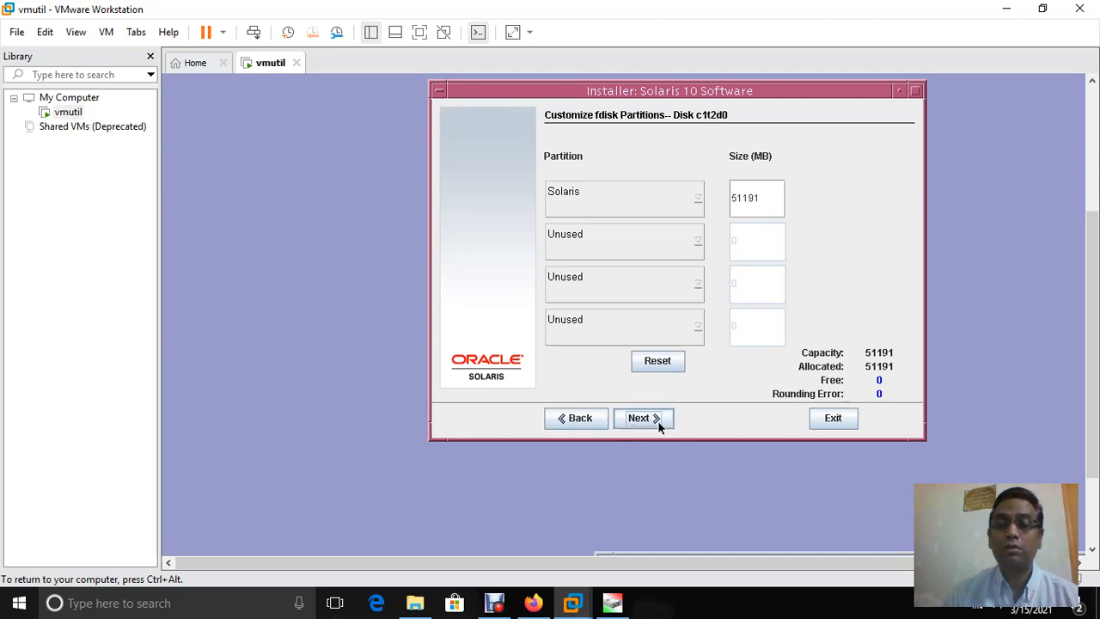
{"action": "left_click", "coordinate": [647, 419]}
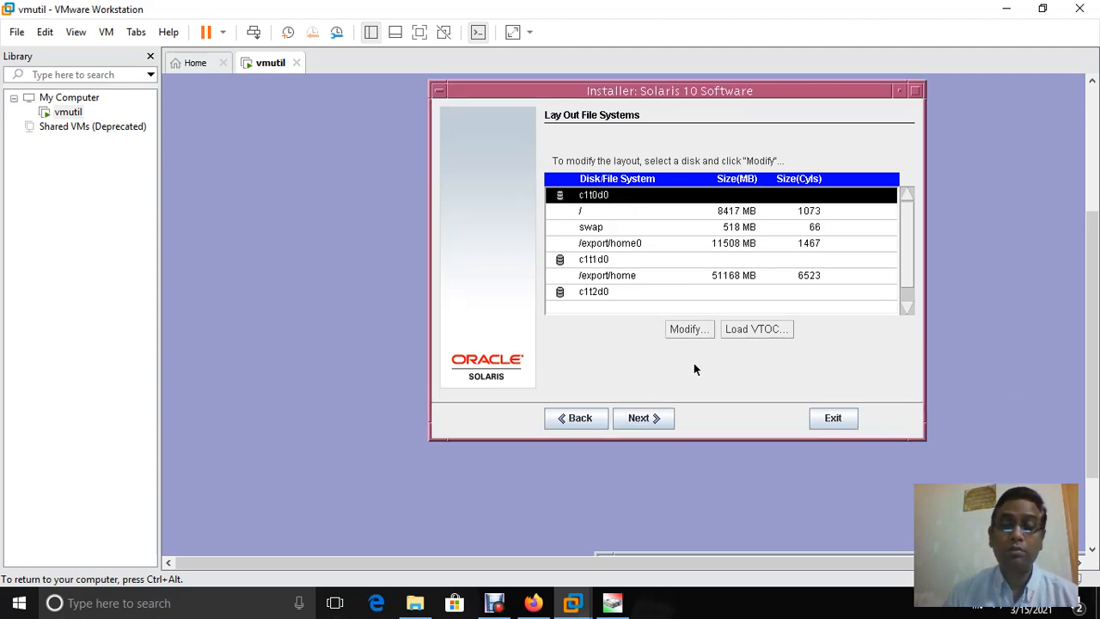
Open the c1t0d0 slice editor showing / 8417 MB, swap 518 MB and /export/home0 11508 MB
{"action": "left_click", "coordinate": [692, 329]}
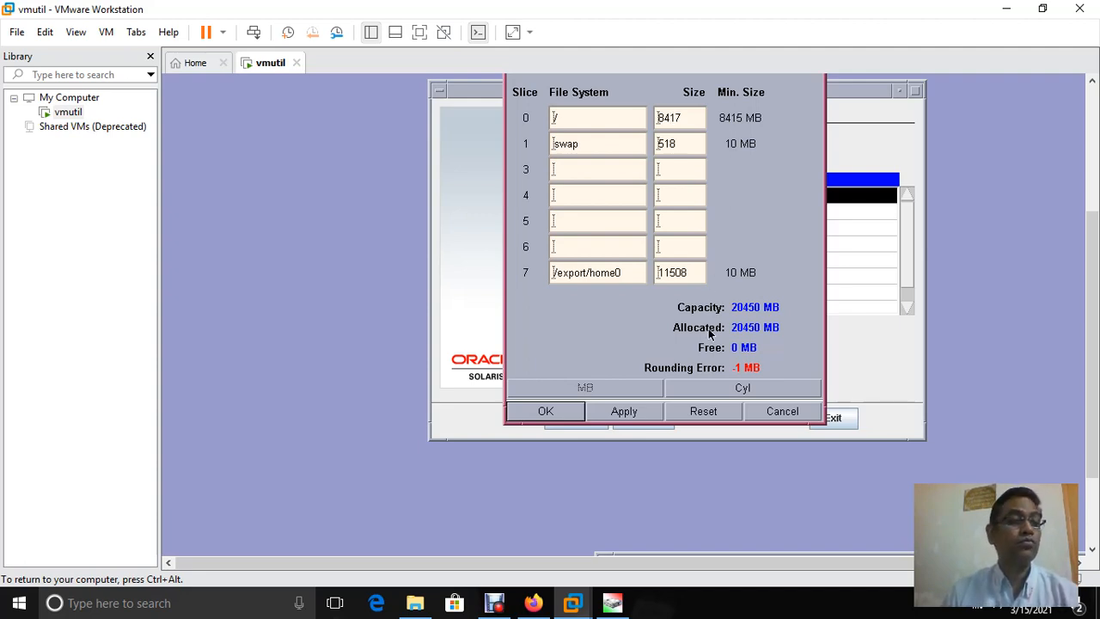
Clear slice 7's /export/home0 mount point and its 11508 MB size
{"action": "left_click", "coordinate": [642, 271]}
{"action": "key", "text": "BackSpace"}
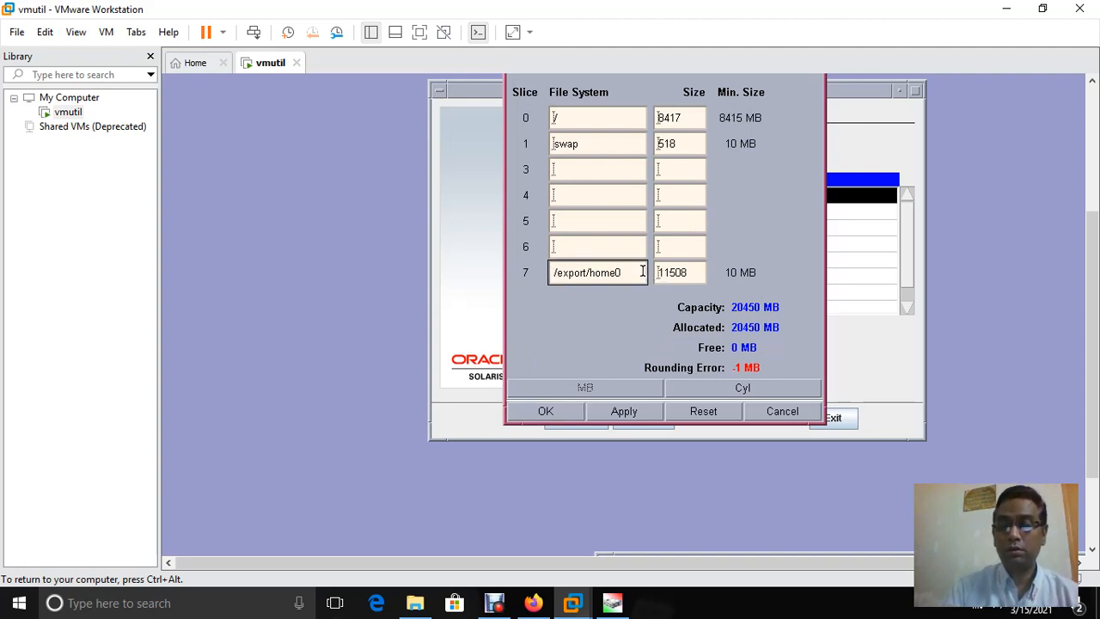
{"action": "key", "text": "BackSpace"}
{"action": "key", "text": "BackSpace"}
{"action": "key", "text": "BackSpace"}
{"action": "key", "text": "BackSpace"}
{"action": "key", "text": "BackSpace"}
{"action": "key", "text": "BackSpace"}
{"action": "key", "text": "BackSpace"}
{"action": "key", "text": "BackSpace"}
{"action": "key", "text": "BackSpace"}
{"action": "key", "text": "BackSpace"}
{"action": "key", "text": "BackSpace"}
{"action": "key", "text": "BackSpace"}
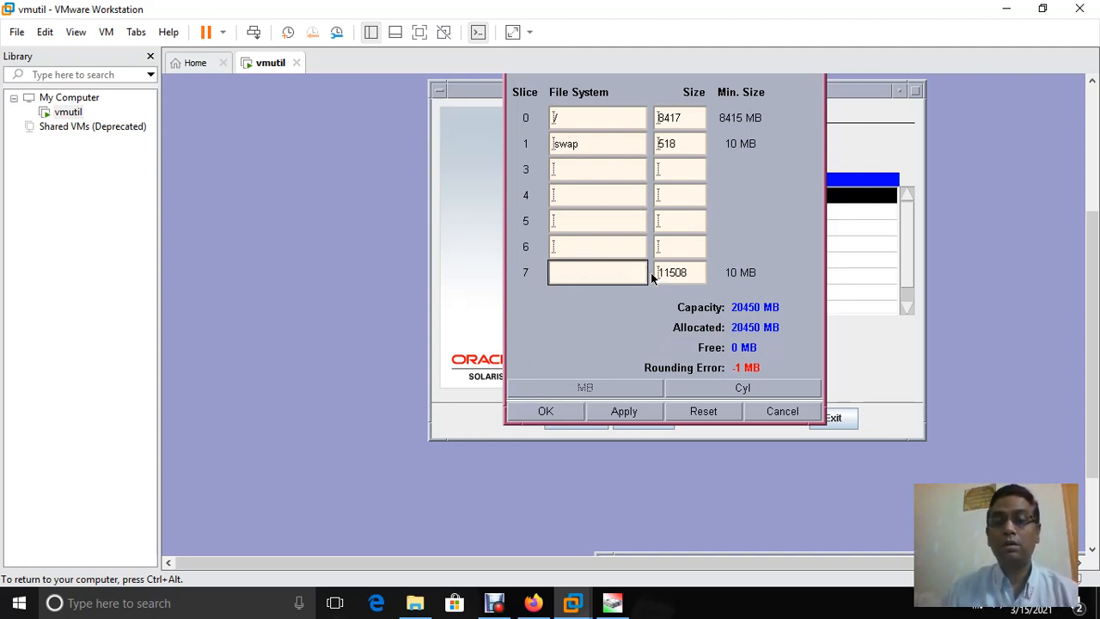
{"action": "left_click", "coordinate": [693, 275]}
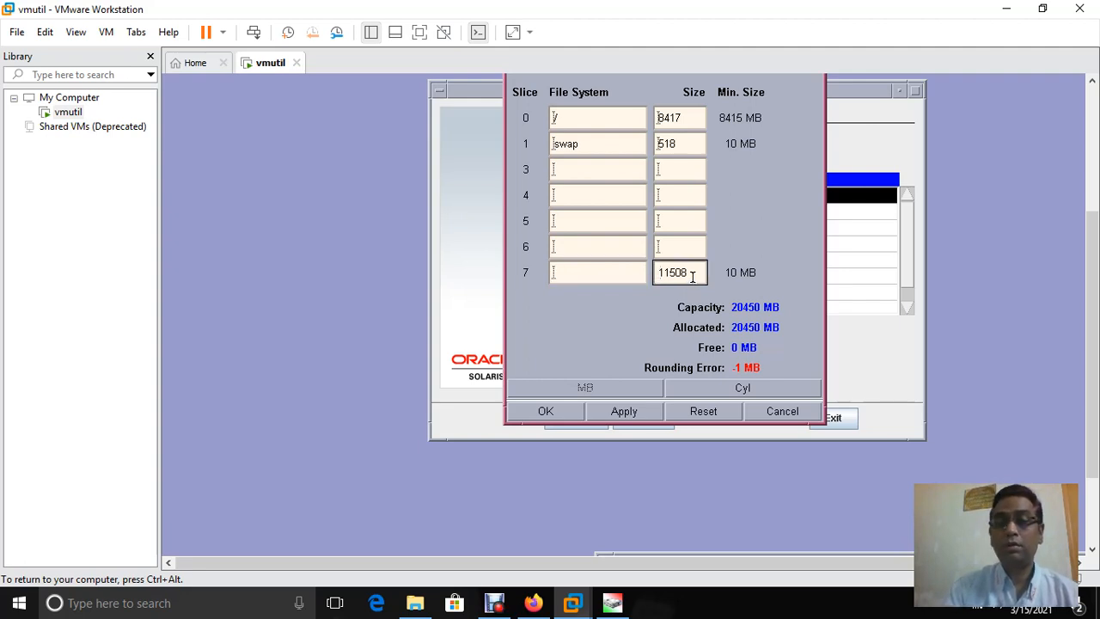
{"action": "left_click", "coordinate": [659, 272]}
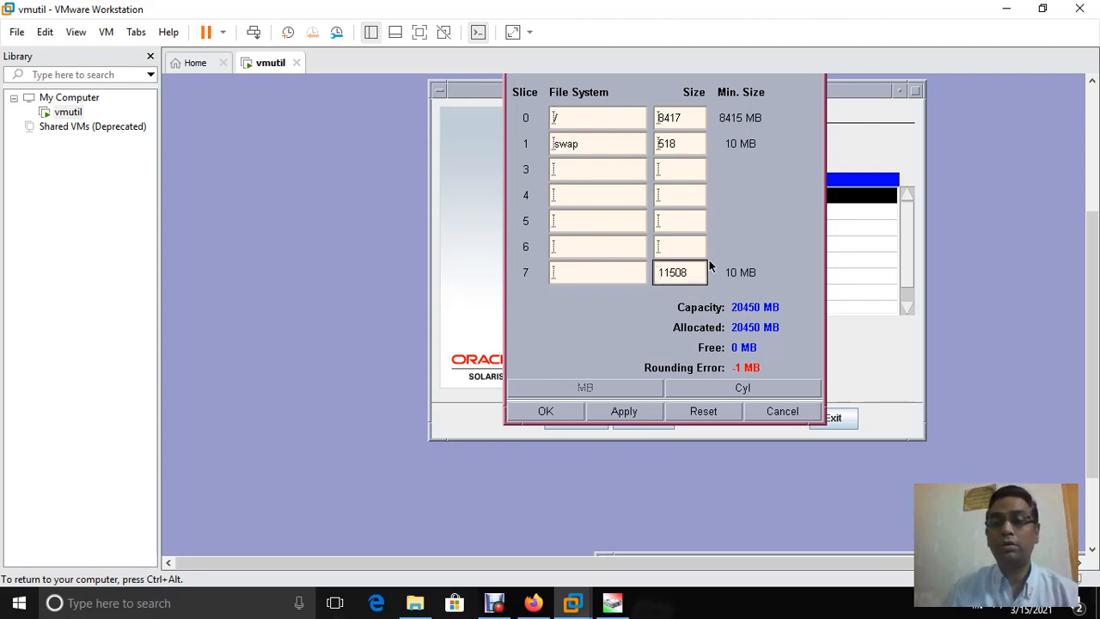
{"action": "left_click", "coordinate": [693, 272]}
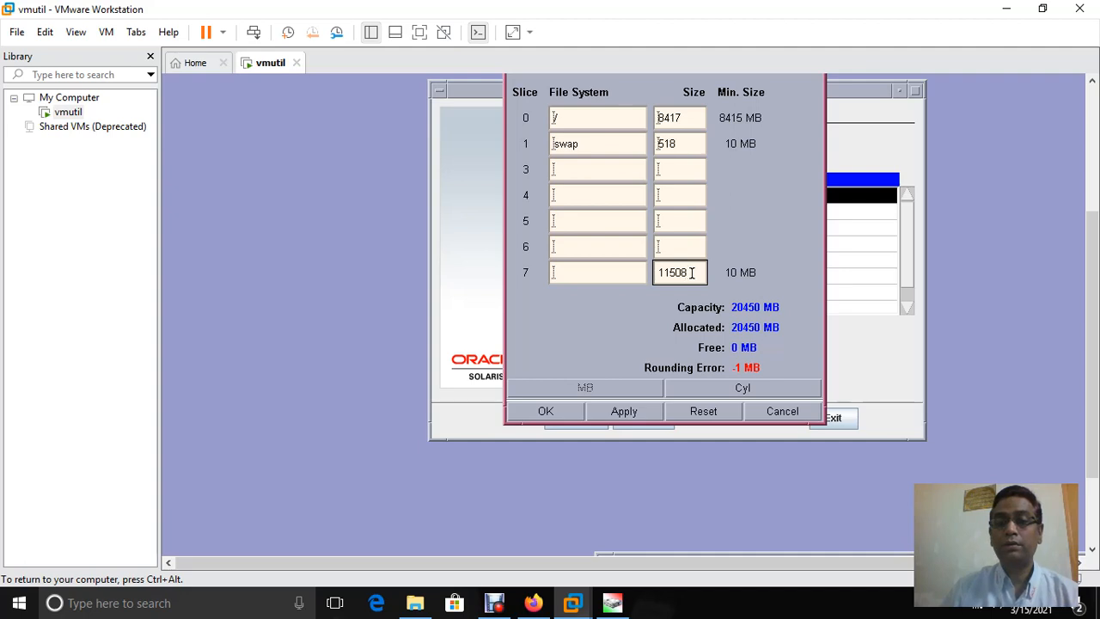
{"action": "key", "text": "BackSpace"}
{"action": "key", "text": "BackSpace"}
{"action": "key", "text": "BackSpace"}
{"action": "key", "text": "BackSpace"}
{"action": "key", "text": "BackSpace"}
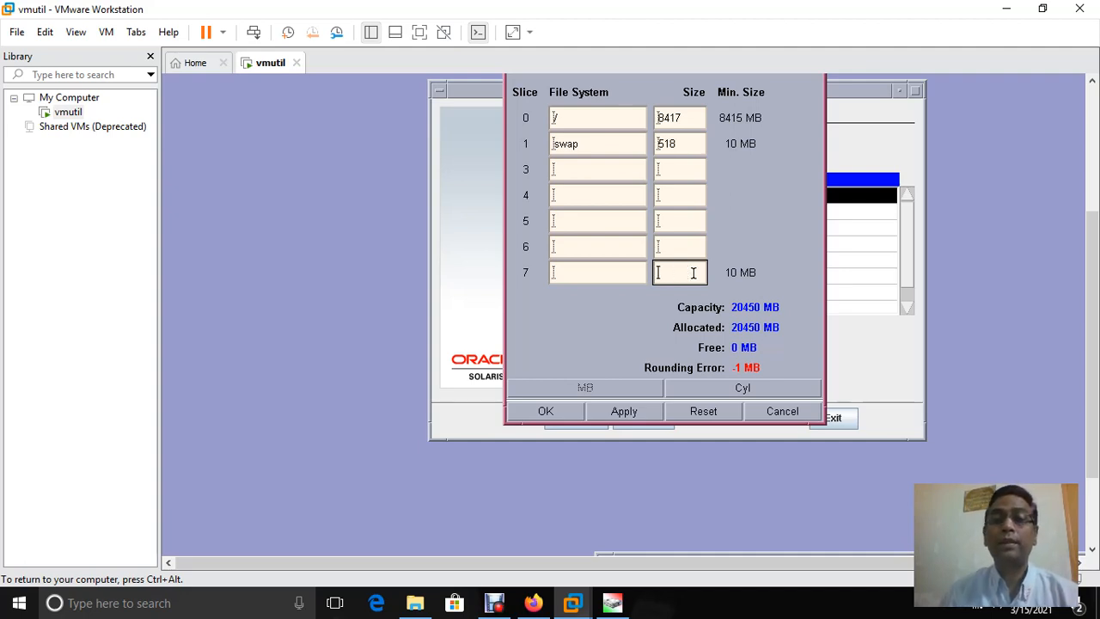
Clear the swap slice's name and 518 MB size, and set the root slice to 8415 MB
{"action": "left_click", "coordinate": [632, 143]}
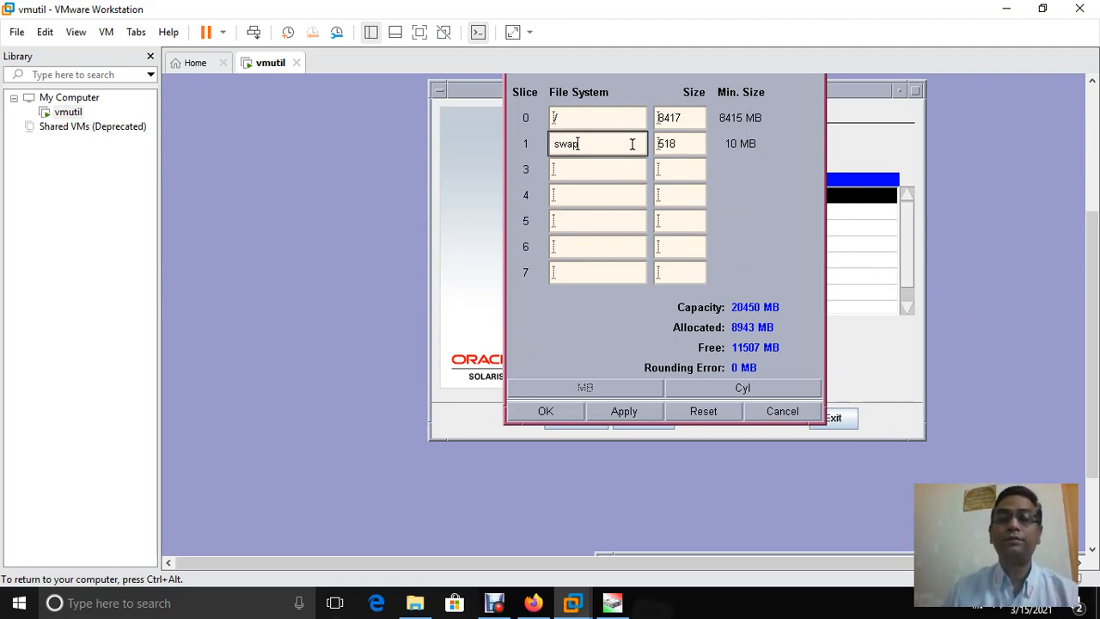
{"action": "key", "text": "BackSpace"}
{"action": "key", "text": "BackSpace"}
{"action": "key", "text": "BackSpace"}
{"action": "key", "text": "BackSpace"}
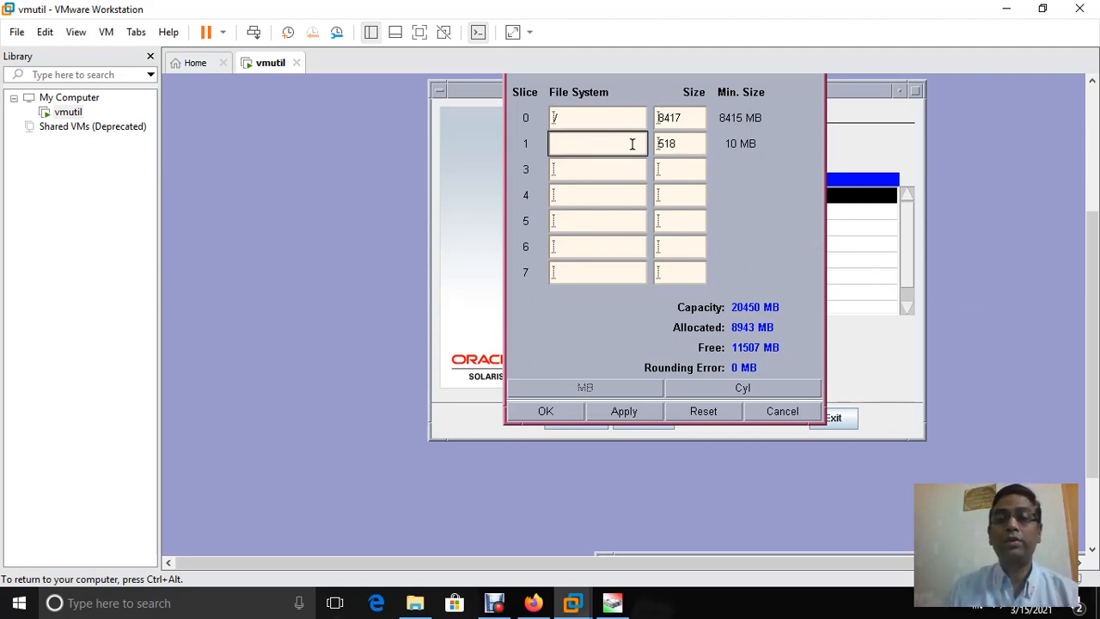
{"action": "left_click", "coordinate": [686, 146]}
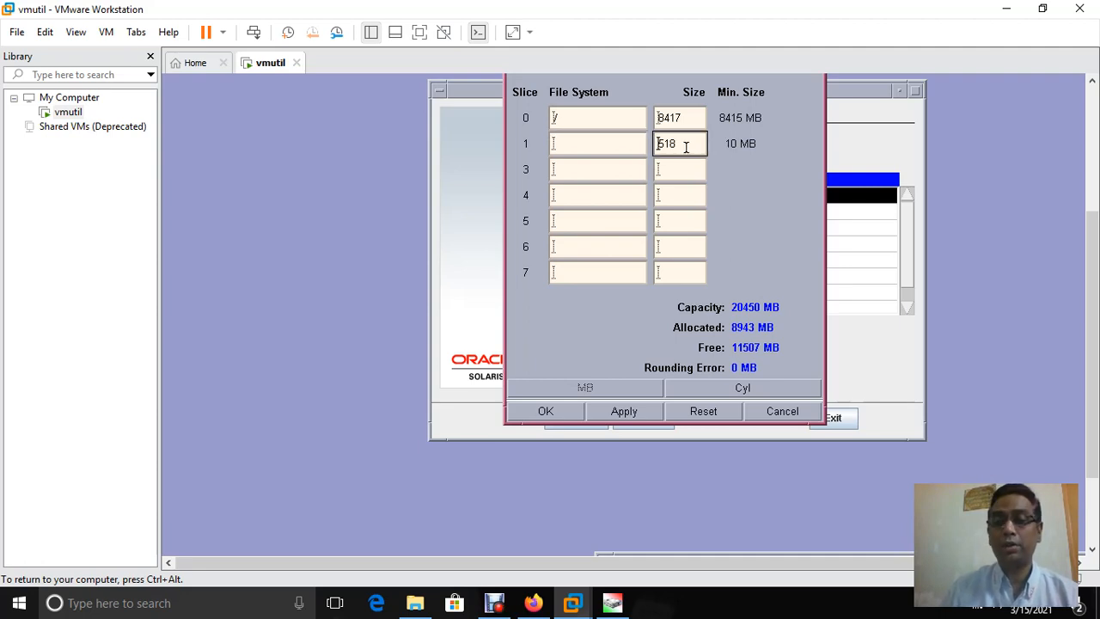
{"action": "key", "text": "BackSpace"}
{"action": "key", "text": "BackSpace"}
{"action": "key", "text": "BackSpace"}
{"action": "type", "text": "8"}
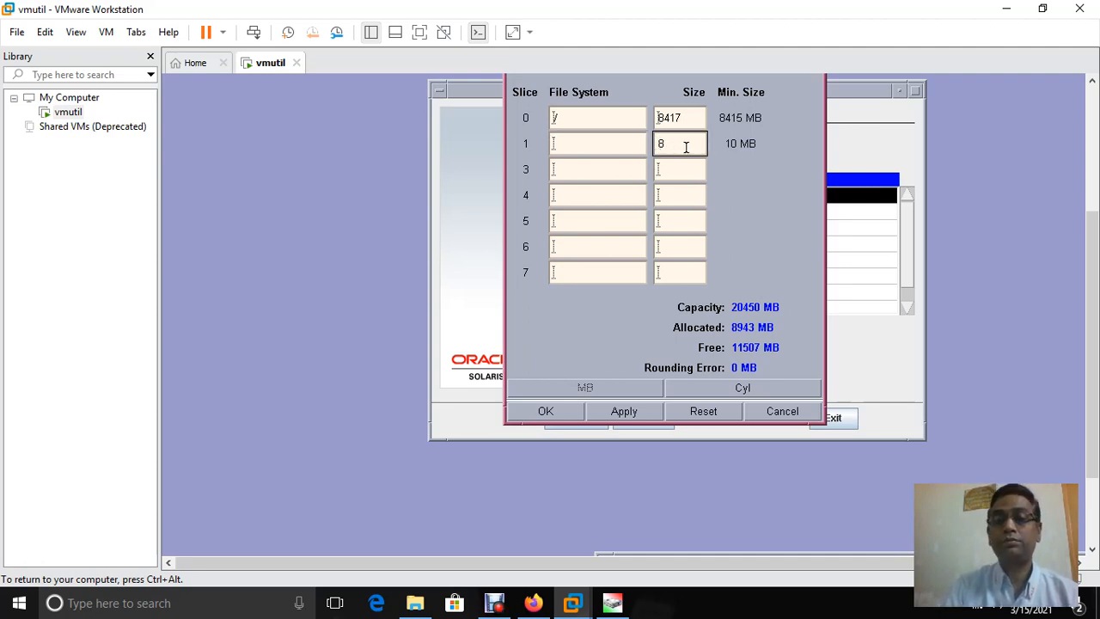
{"action": "left_click", "coordinate": [702, 117]}
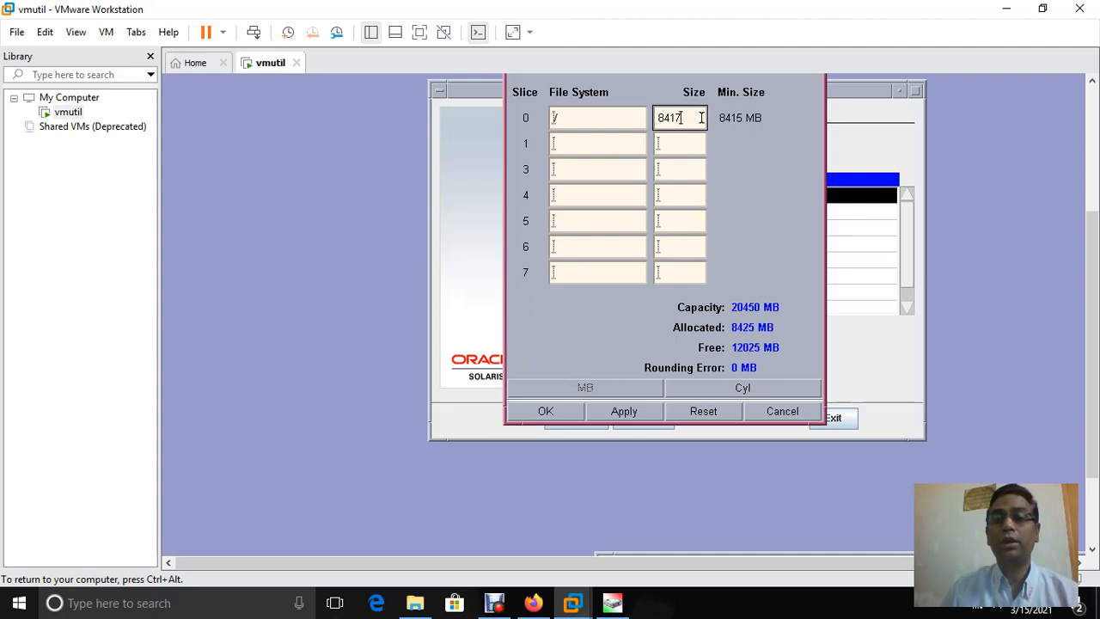
{"action": "key", "text": "BackSpace"}
{"action": "key", "text": "BackSpace"}
{"action": "key", "text": "BackSpace"}
{"action": "key", "text": "BackSpace"}
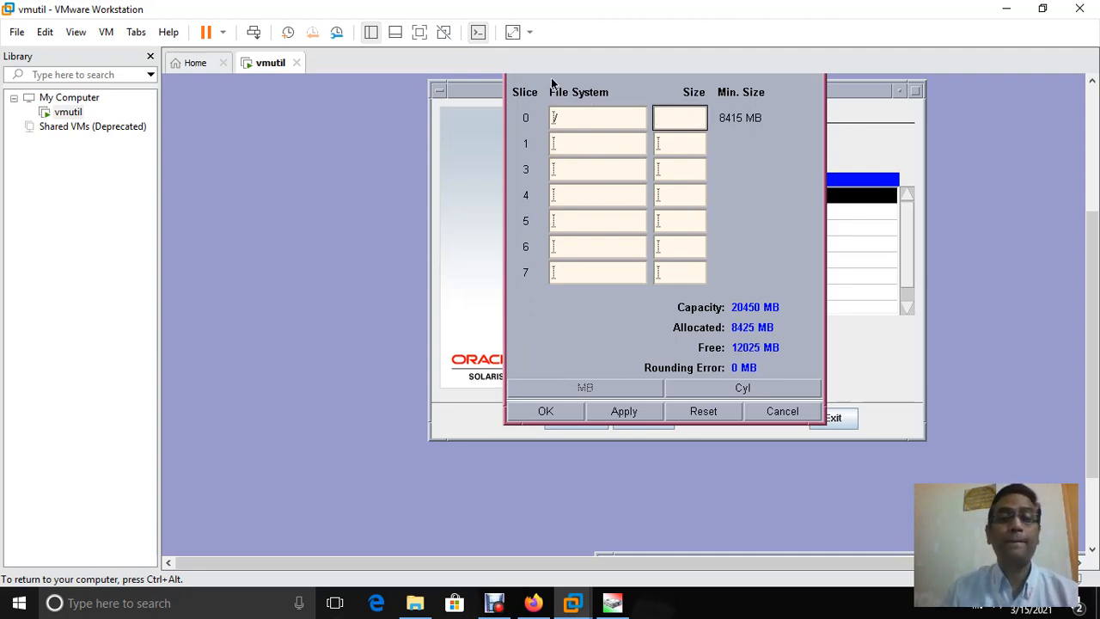
{"action": "type", "text": "8415"}
{"action": "left_click", "coordinate": [591, 118]}
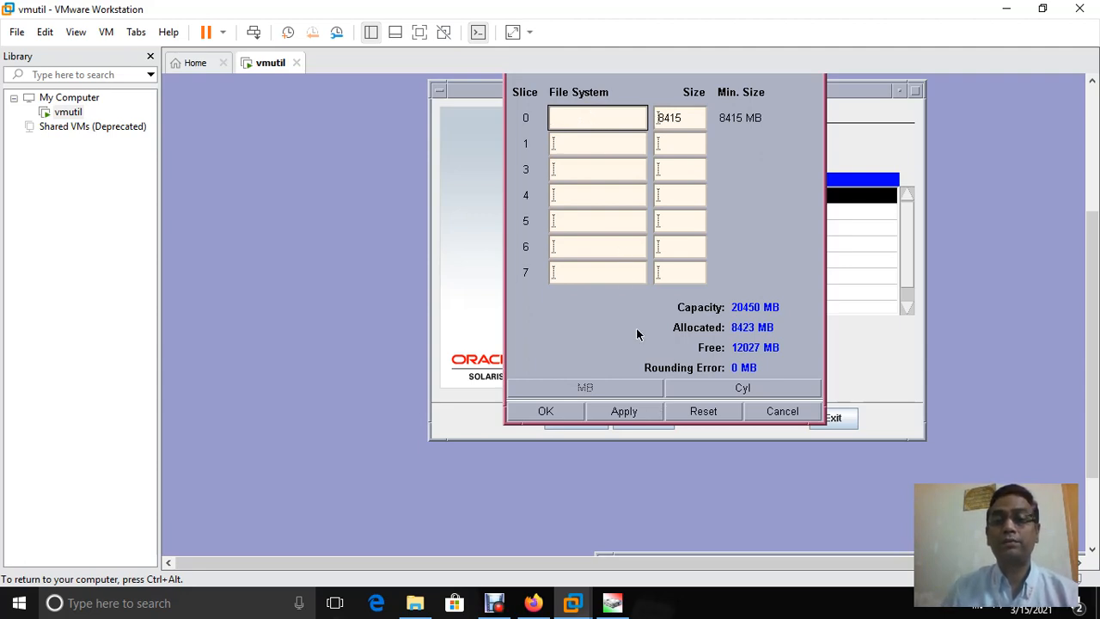
Apply and confirm the c1t0d0 layout with its single 8415 MB slice
{"action": "left_click", "coordinate": [626, 416]}
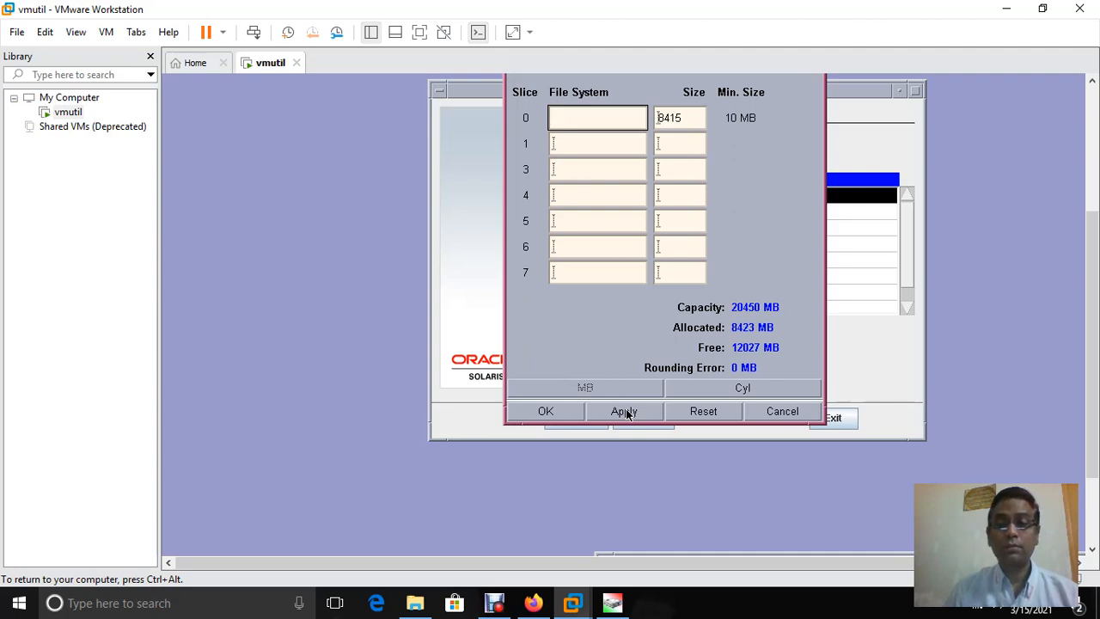
{"action": "left_click", "coordinate": [560, 412]}
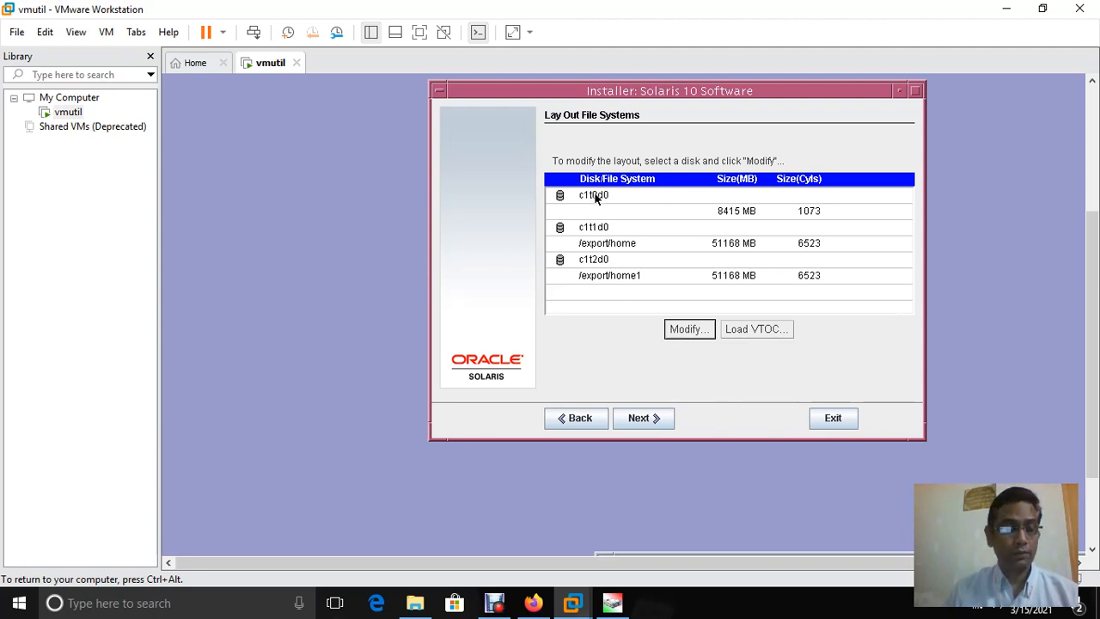
Return to disk selection and mark c1t0d0, c1t1d0 and c1t2d0 for fdisk customization
{"action": "left_click", "coordinate": [579, 418]}
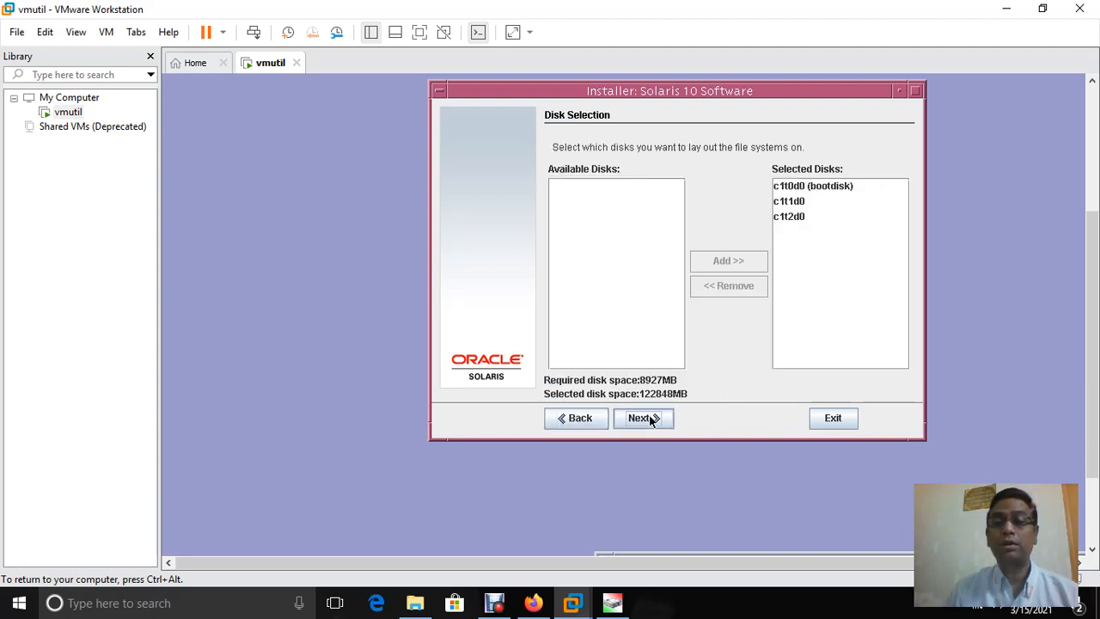
{"action": "left_click", "coordinate": [643, 420]}
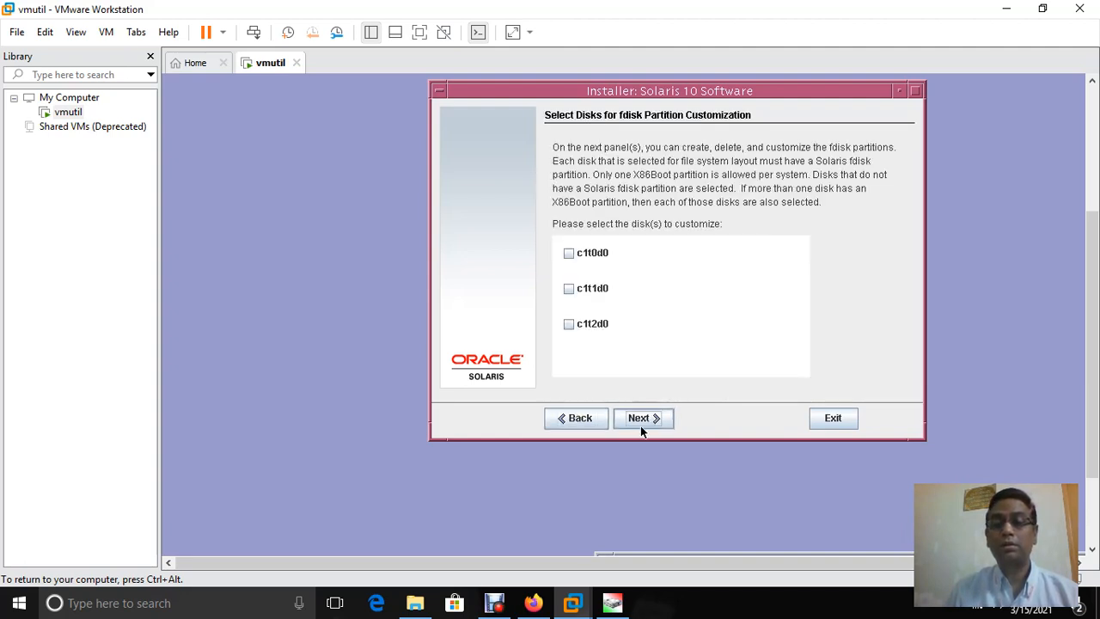
{"action": "left_click", "coordinate": [568, 254]}
{"action": "left_click", "coordinate": [569, 289]}
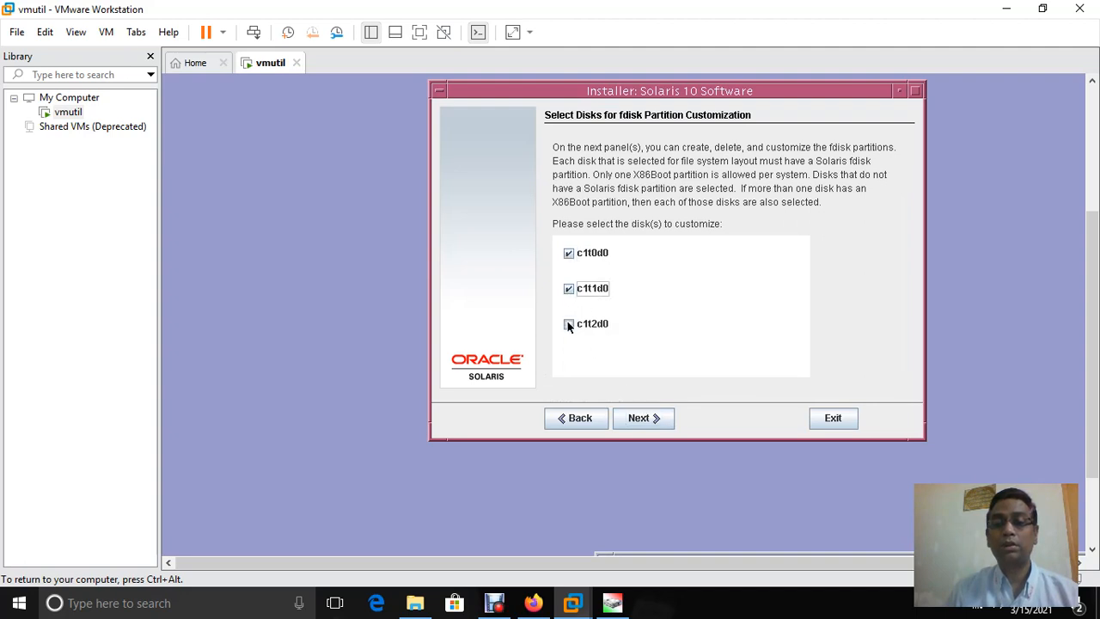
{"action": "left_click", "coordinate": [567, 324]}
{"action": "left_click", "coordinate": [630, 419]}
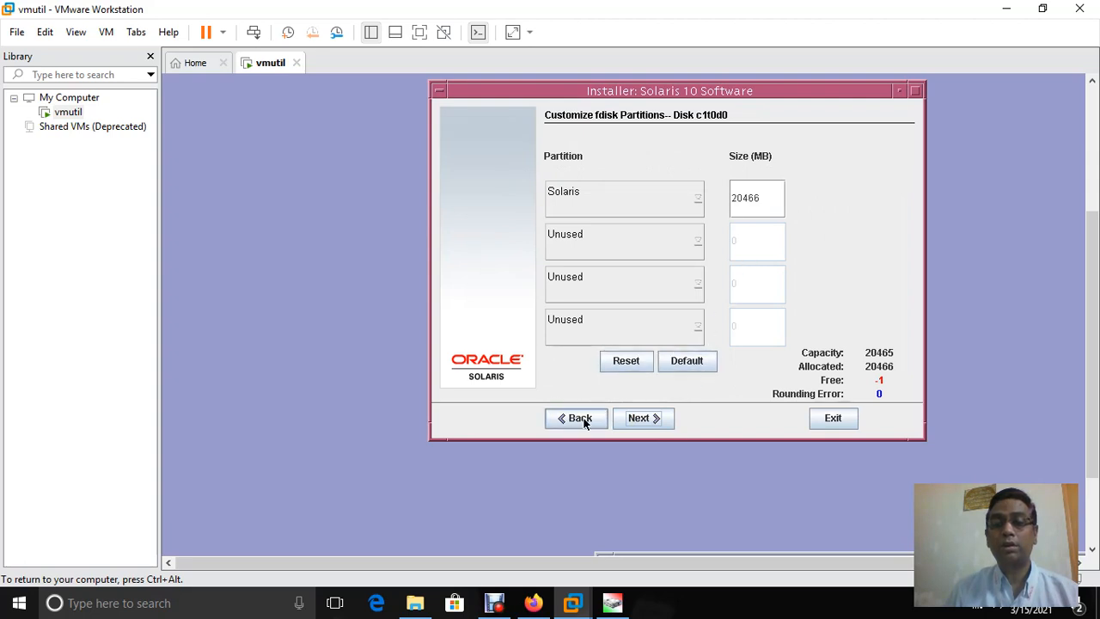
Step through the fdisk pages, resetting c1t1d0's partitions, then go back
{"action": "left_click", "coordinate": [629, 418]}
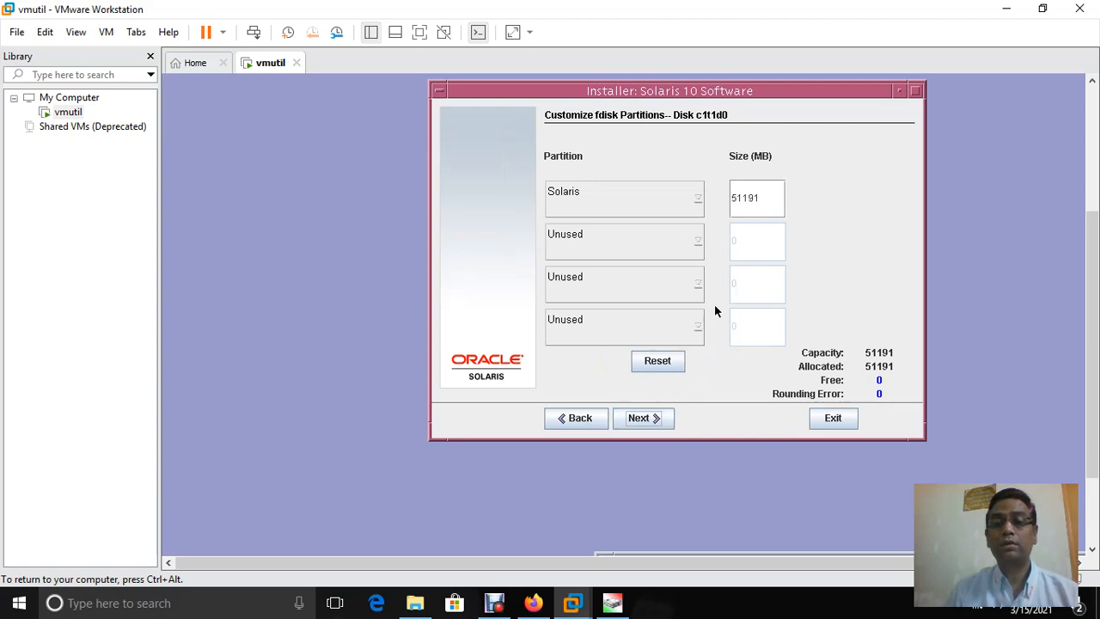
{"action": "left_click", "coordinate": [651, 361]}
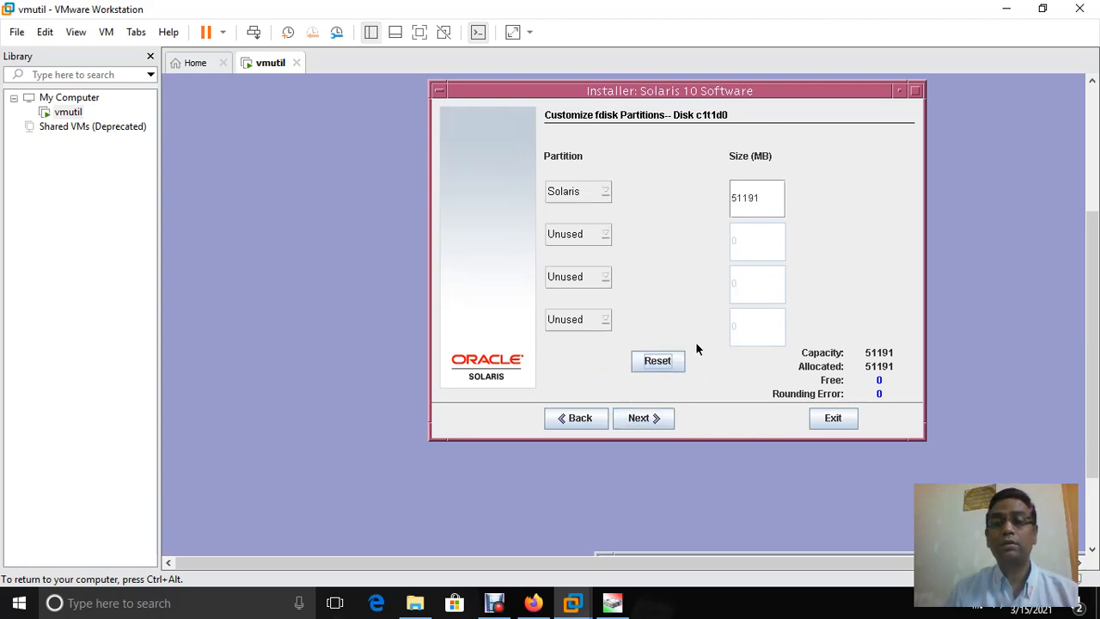
{"action": "left_click", "coordinate": [630, 419]}
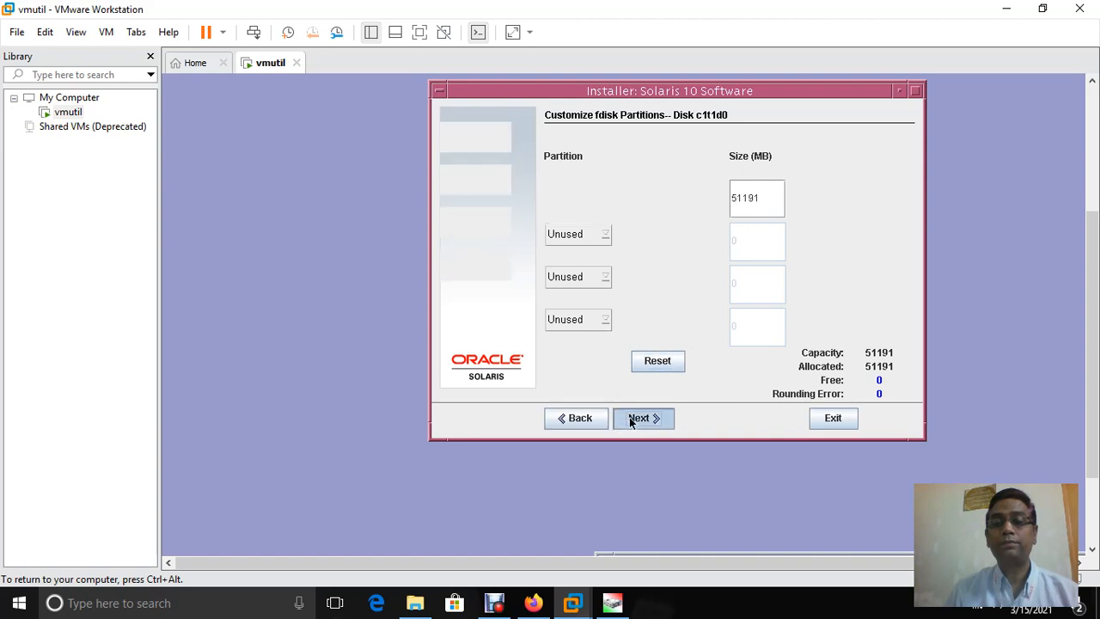
{"action": "left_click", "coordinate": [572, 420]}
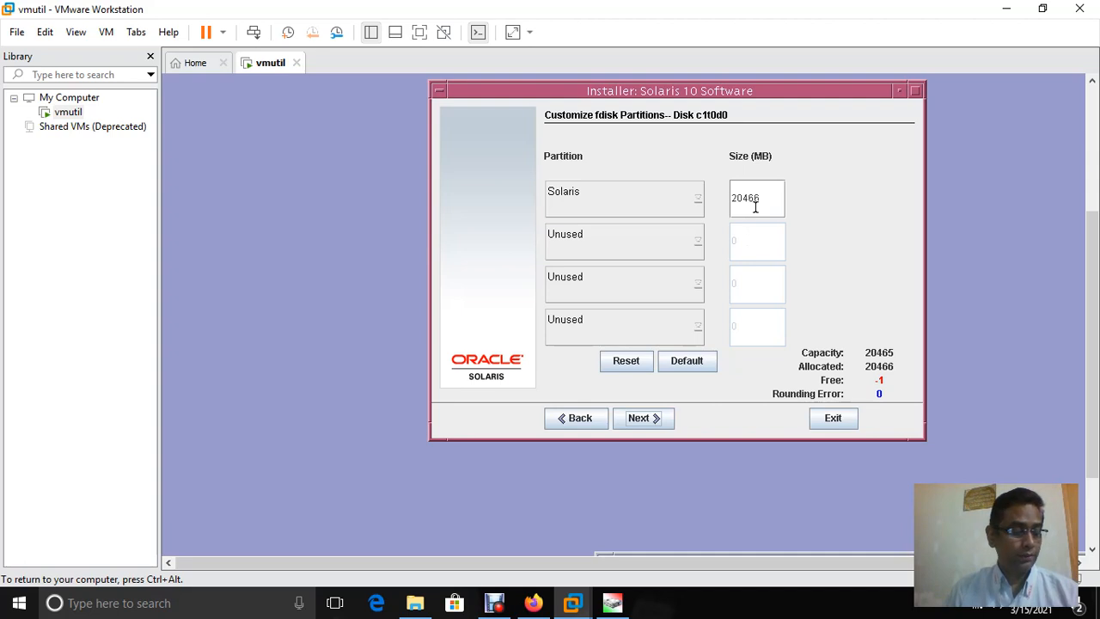
{"action": "left_click", "coordinate": [581, 420]}
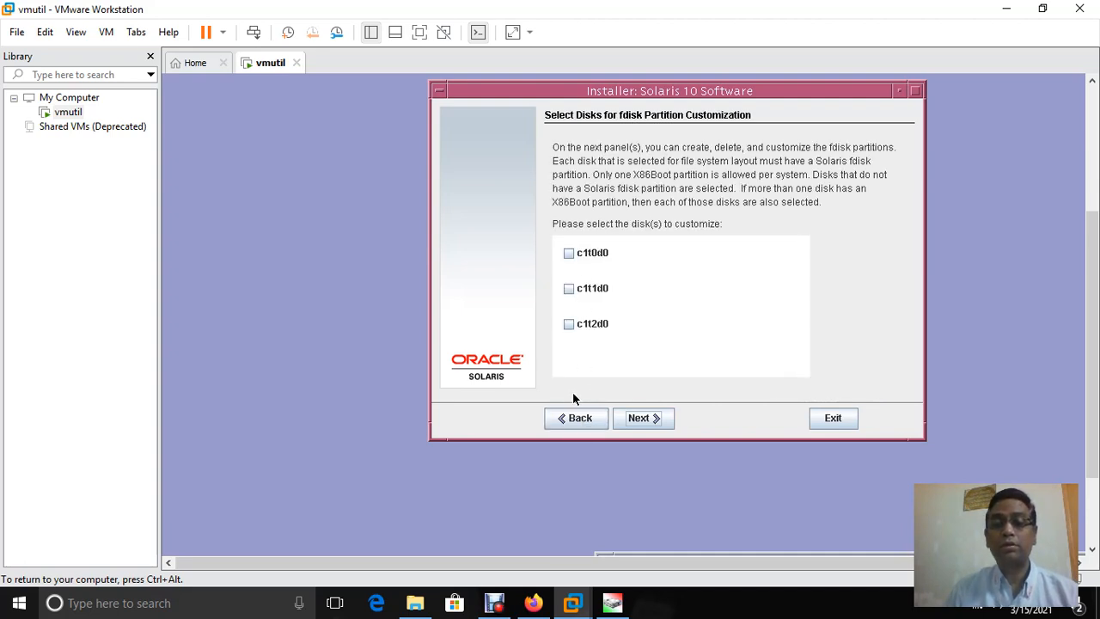
Go back to the software group choice and forward again to the fdisk disk list
{"action": "left_click", "coordinate": [559, 421]}
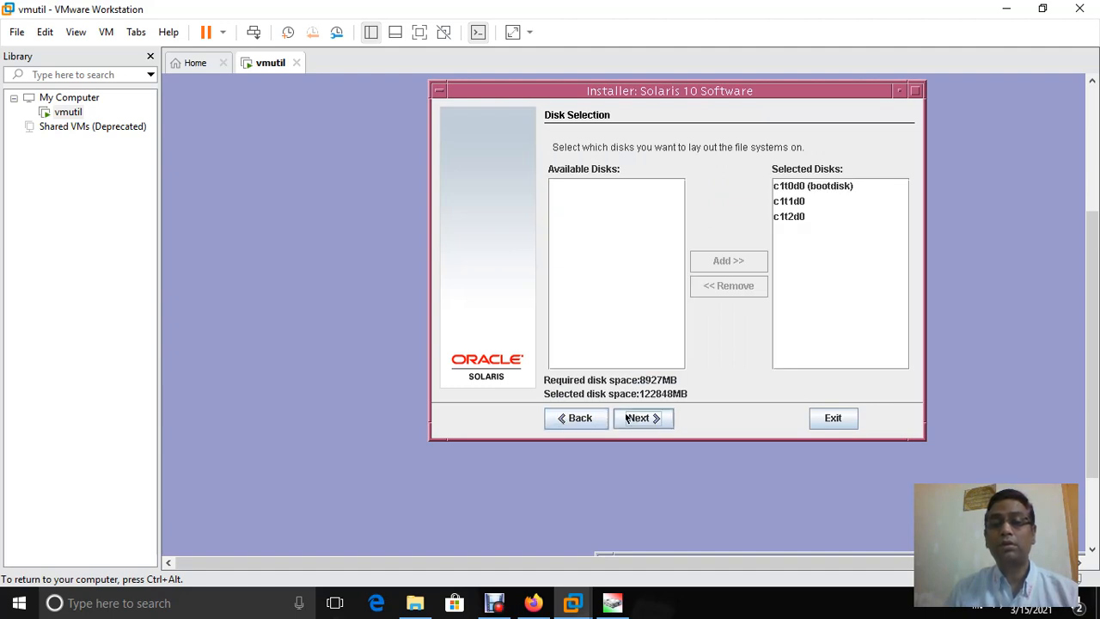
{"action": "left_click", "coordinate": [579, 418]}
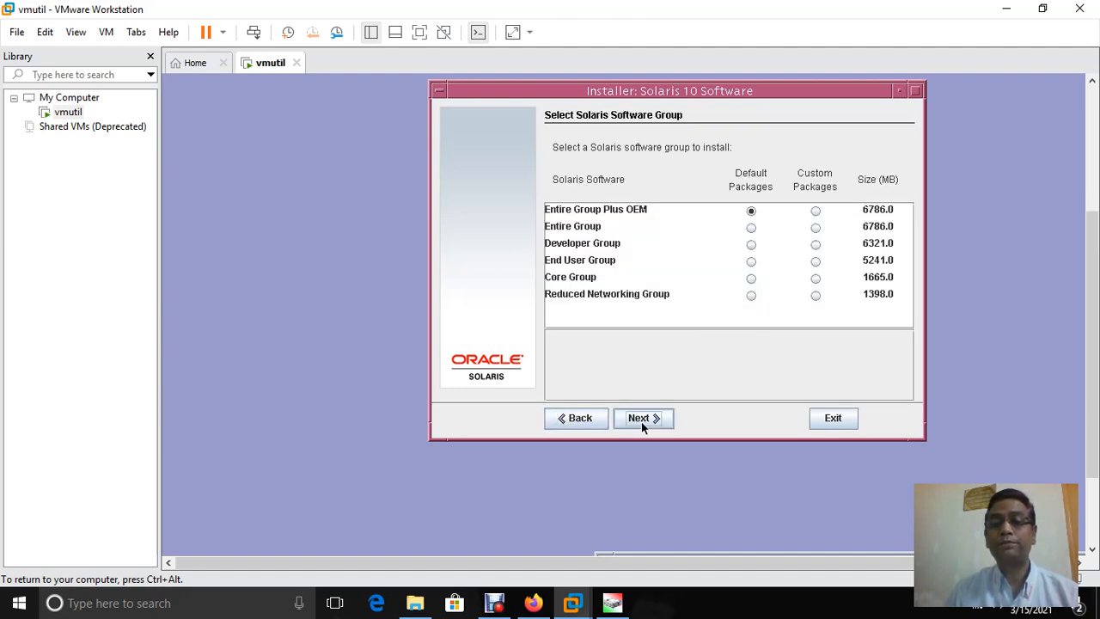
{"action": "left_click", "coordinate": [642, 418]}
{"action": "left_click", "coordinate": [641, 418]}
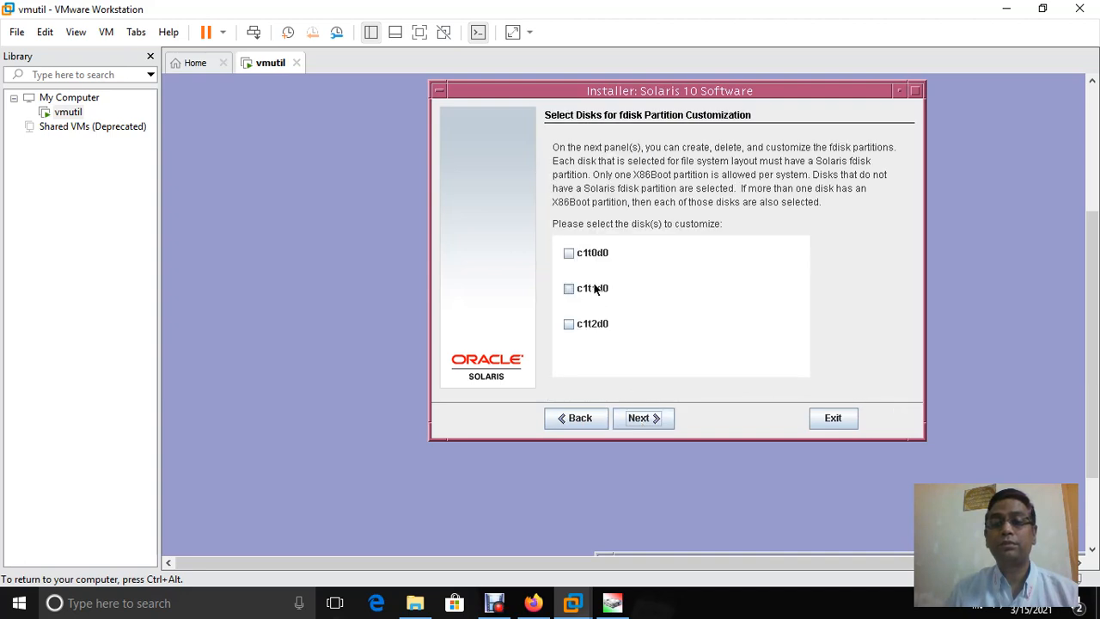
Mark all three disks, check c1t0d0's Solaris partition size, then return to the disk list
{"action": "left_click", "coordinate": [567, 252]}
{"action": "left_click", "coordinate": [573, 291]}
{"action": "left_click", "coordinate": [569, 325]}
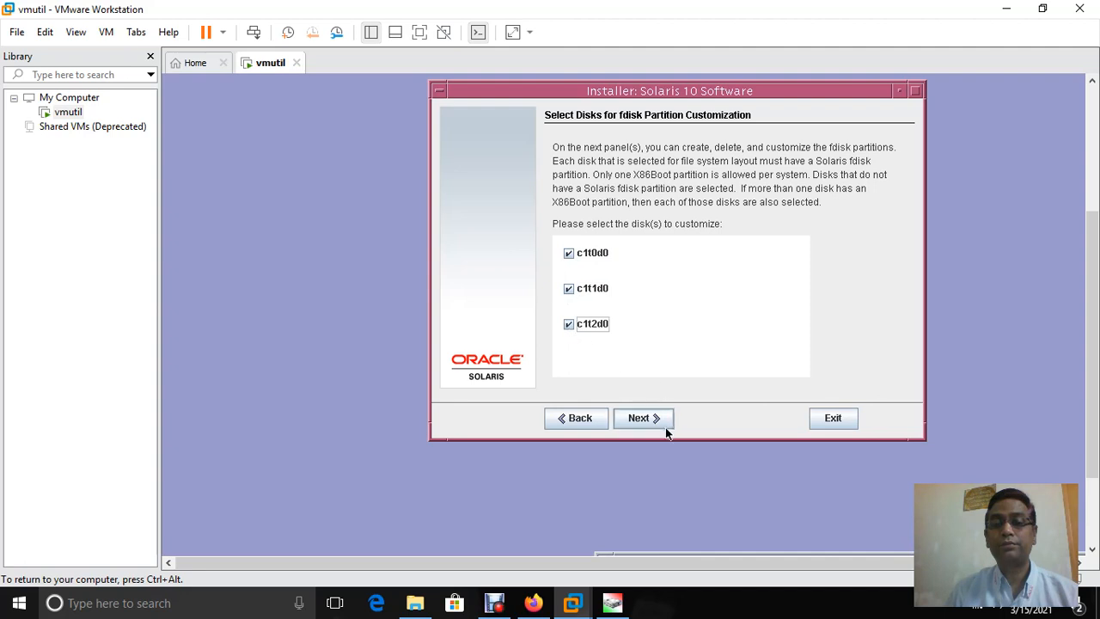
{"action": "left_click", "coordinate": [640, 420]}
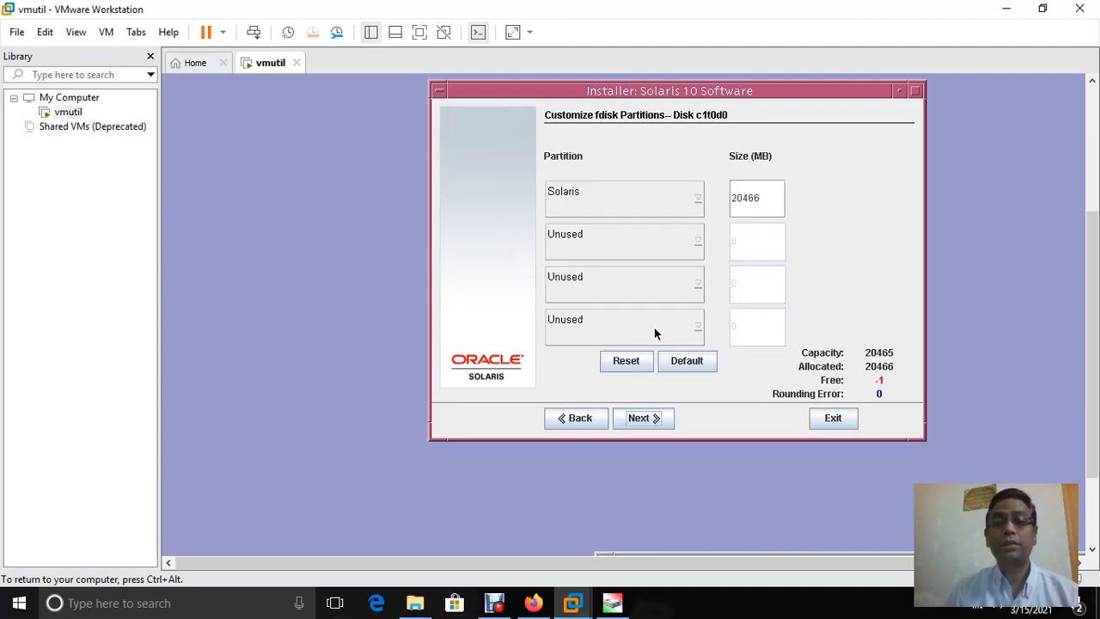
{"action": "left_click", "coordinate": [776, 197]}
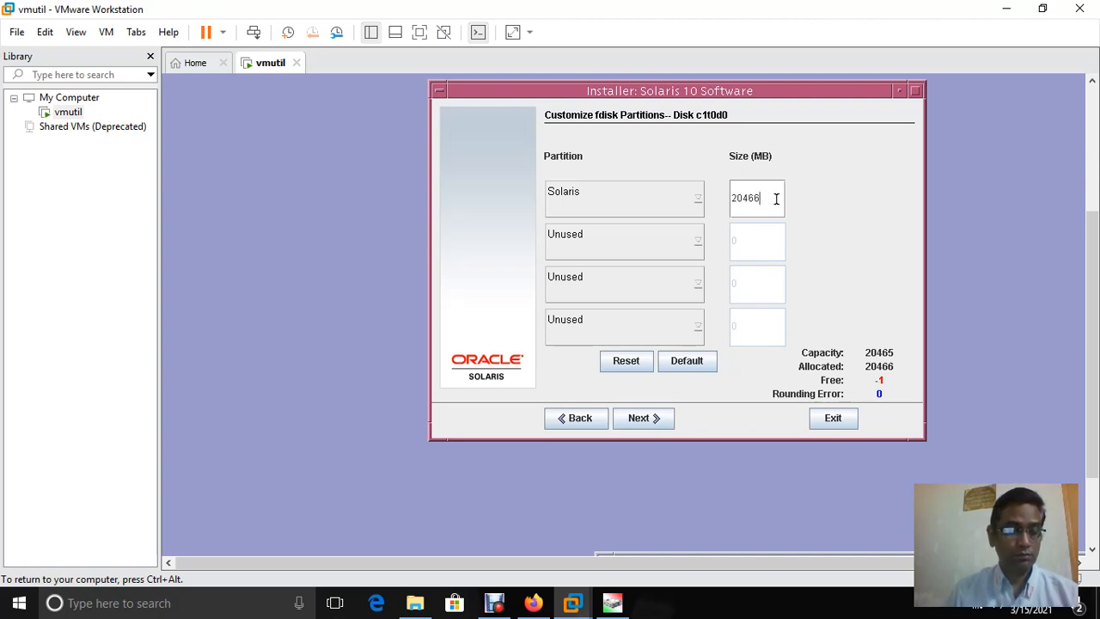
{"action": "left_click", "coordinate": [577, 417]}
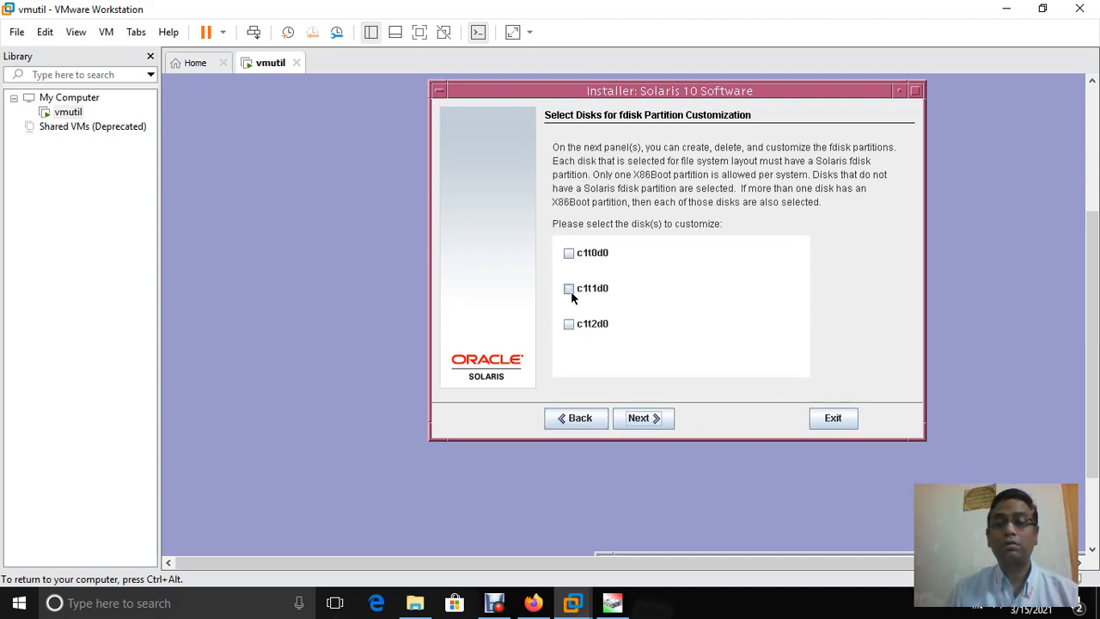
Mark c1t0d0, c1t1d0 and c1t2d0 again and accept each disk's fdisk partitions
{"action": "left_click", "coordinate": [570, 253]}
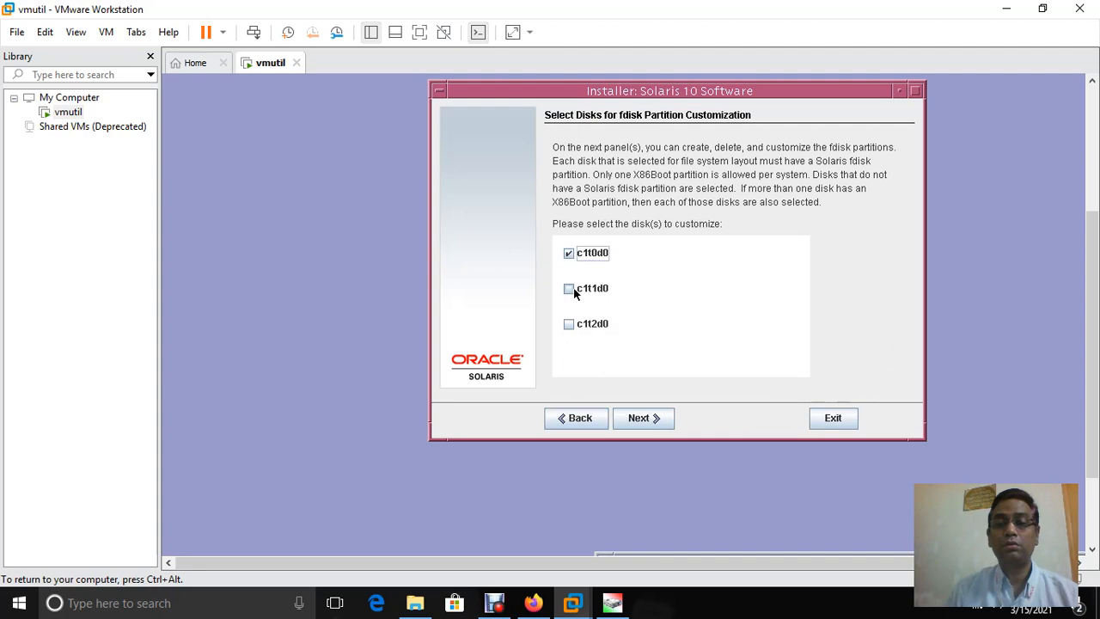
{"action": "left_click", "coordinate": [569, 289]}
{"action": "left_click", "coordinate": [568, 324]}
{"action": "left_click", "coordinate": [653, 420]}
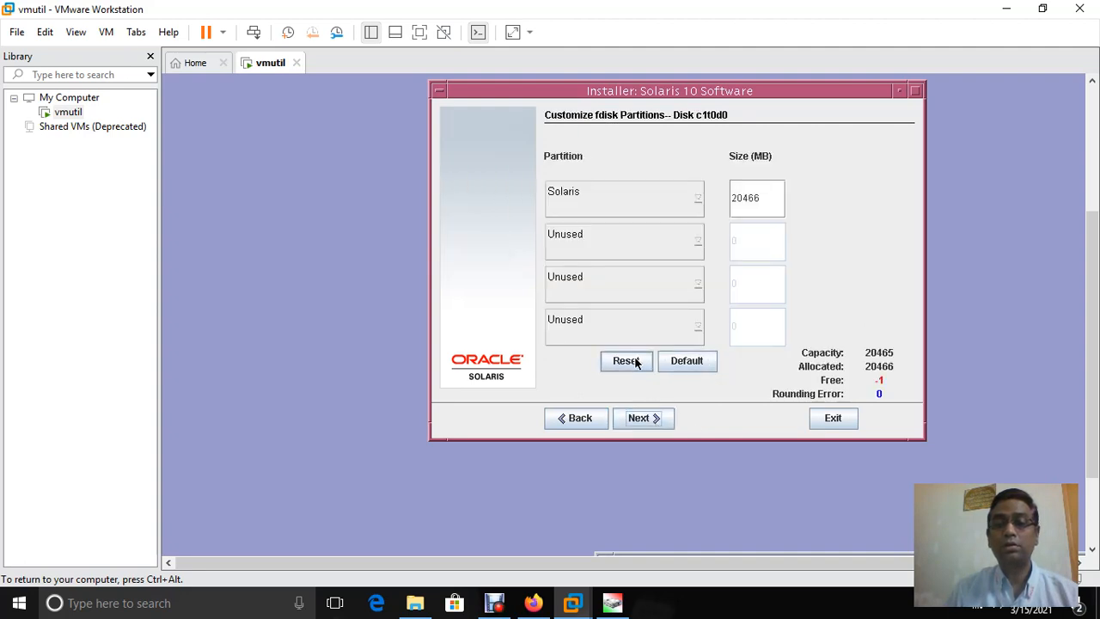
{"action": "left_click", "coordinate": [633, 417]}
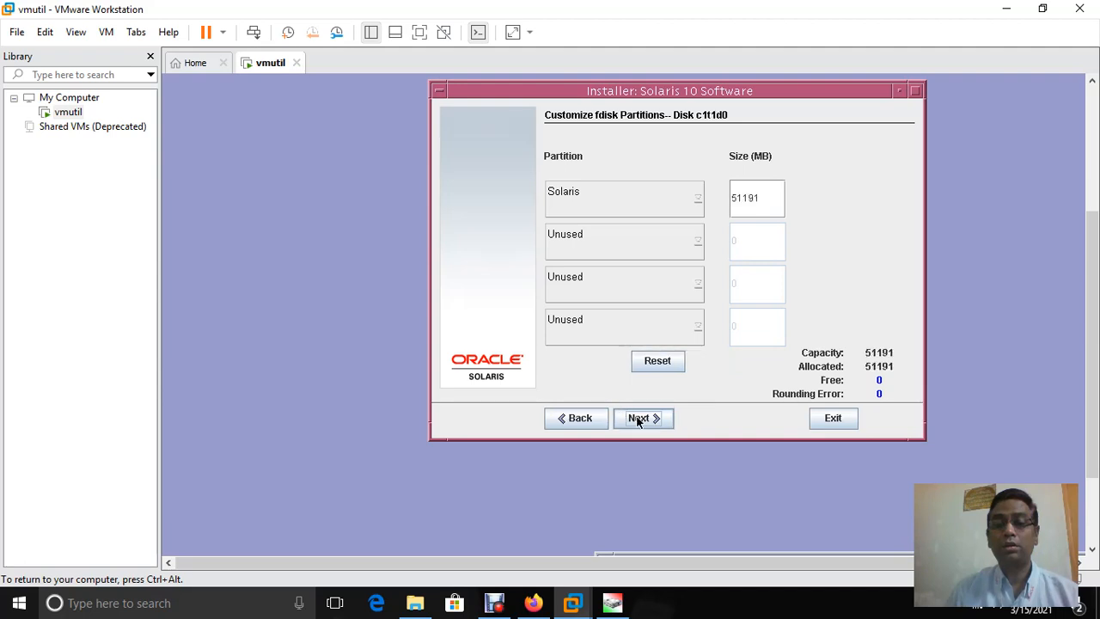
{"action": "left_click", "coordinate": [641, 416]}
{"action": "left_click", "coordinate": [637, 421]}
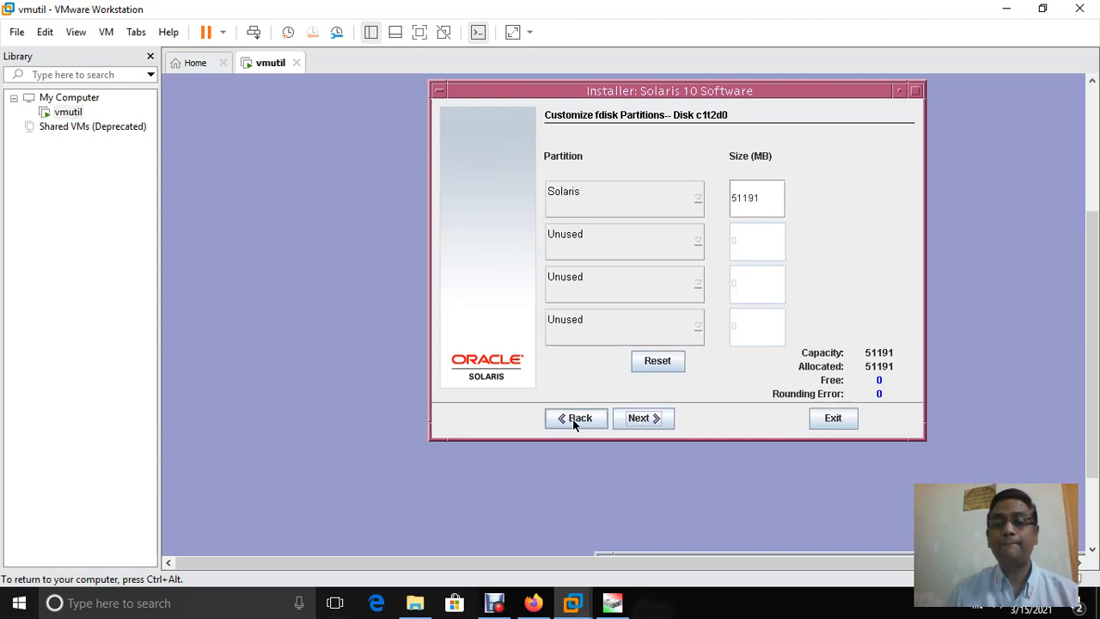
{"action": "left_click", "coordinate": [641, 419]}
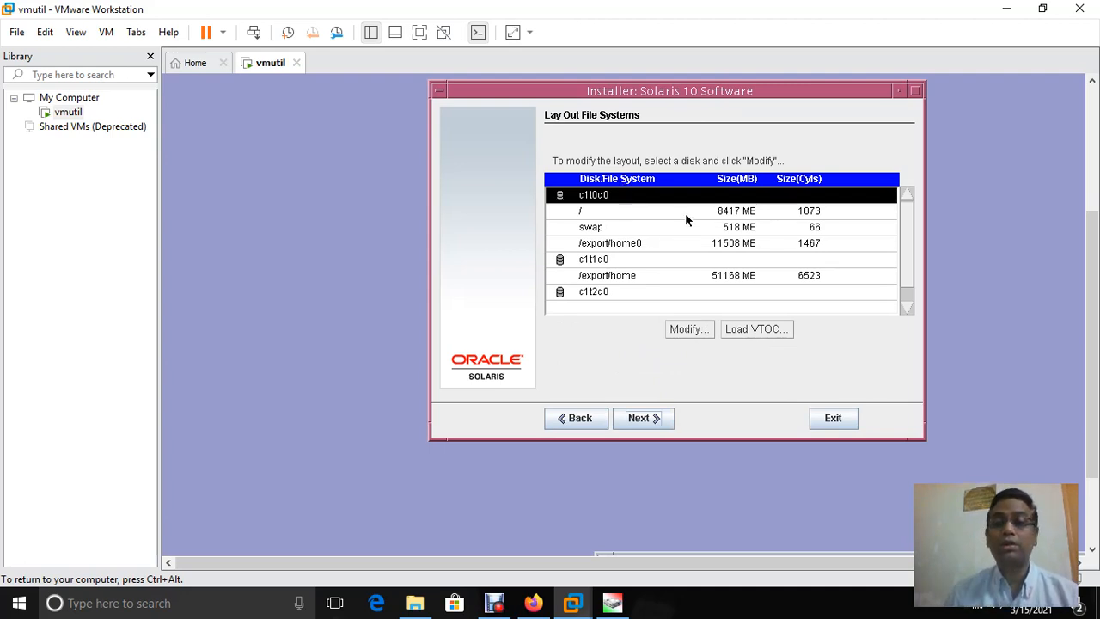
Clear c1t0d0's slice 7 /export/home0 name and size, keeping / 8417 MB and swap 518 MB
{"action": "left_click", "coordinate": [681, 328]}
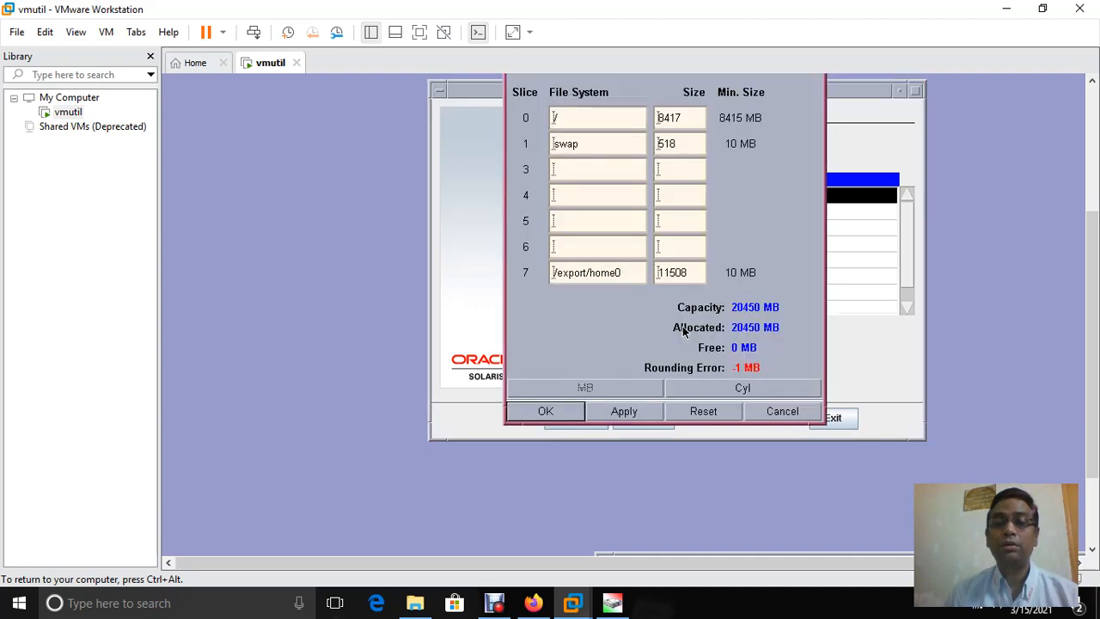
{"action": "left_click", "coordinate": [634, 275]}
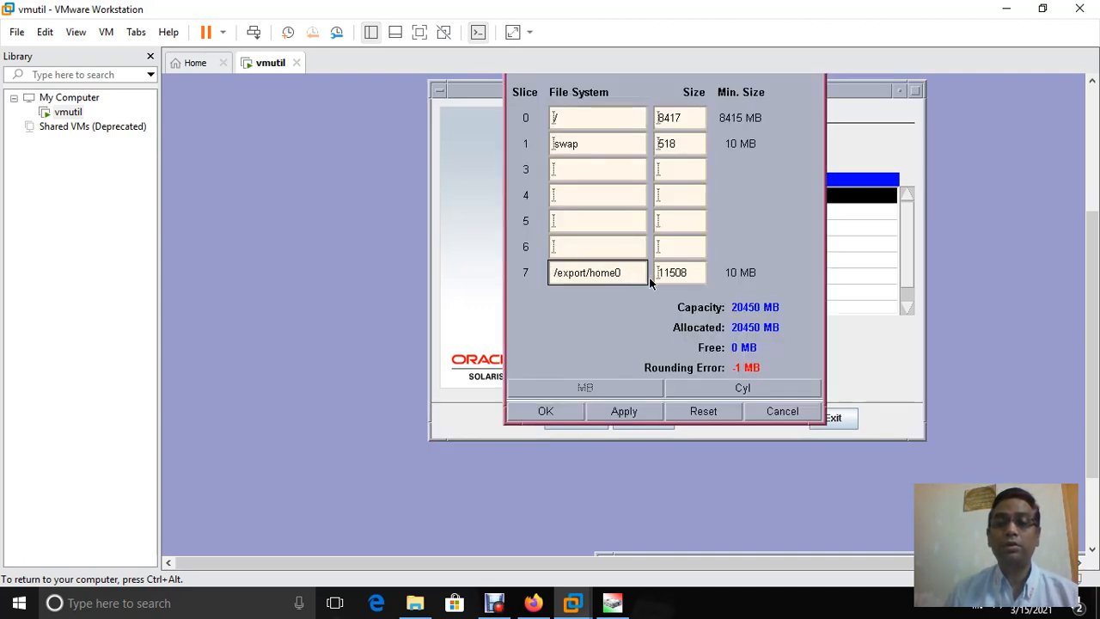
{"action": "key", "text": "BackSpace"}
{"action": "key", "text": "BackSpace"}
{"action": "key", "text": "BackSpace"}
{"action": "key", "text": "BackSpace"}
{"action": "key", "text": "BackSpace"}
{"action": "key", "text": "BackSpace"}
{"action": "key", "text": "BackSpace"}
{"action": "key", "text": "BackSpace"}
{"action": "key", "text": "BackSpace"}
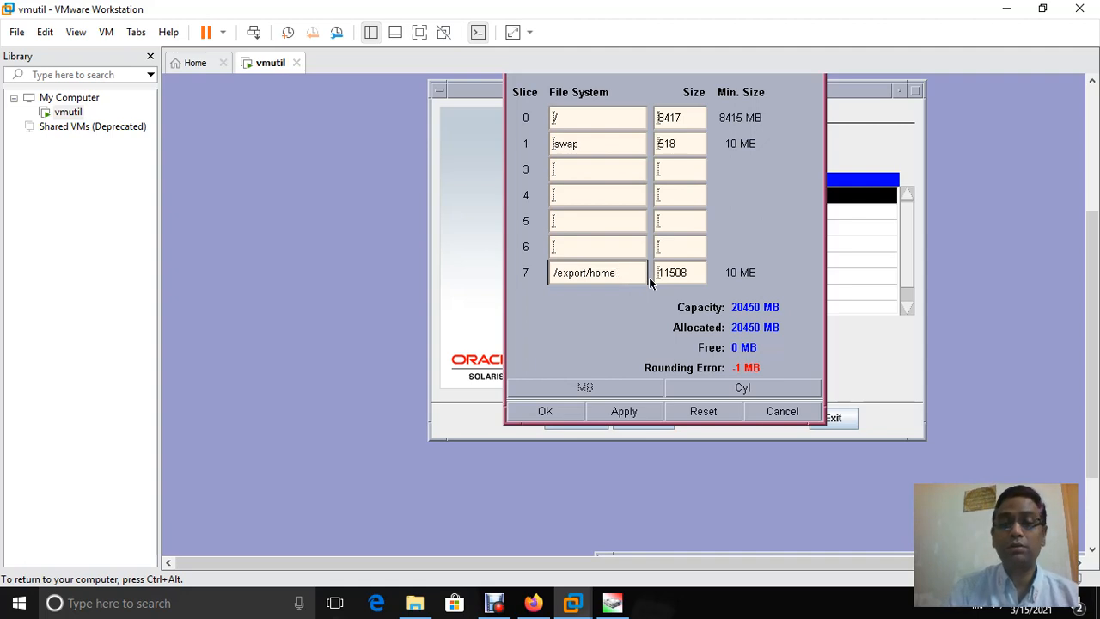
{"action": "key", "text": "BackSpace"}
{"action": "key", "text": "BackSpace"}
{"action": "key", "text": "BackSpace"}
{"action": "key", "text": "BackSpace"}
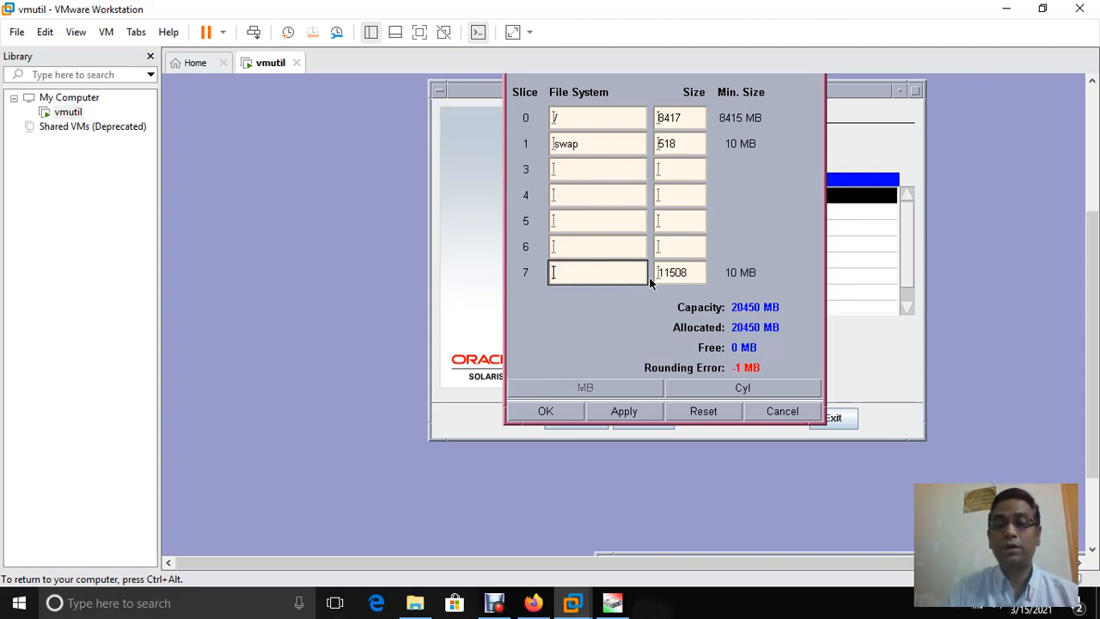
{"action": "left_click", "coordinate": [686, 274]}
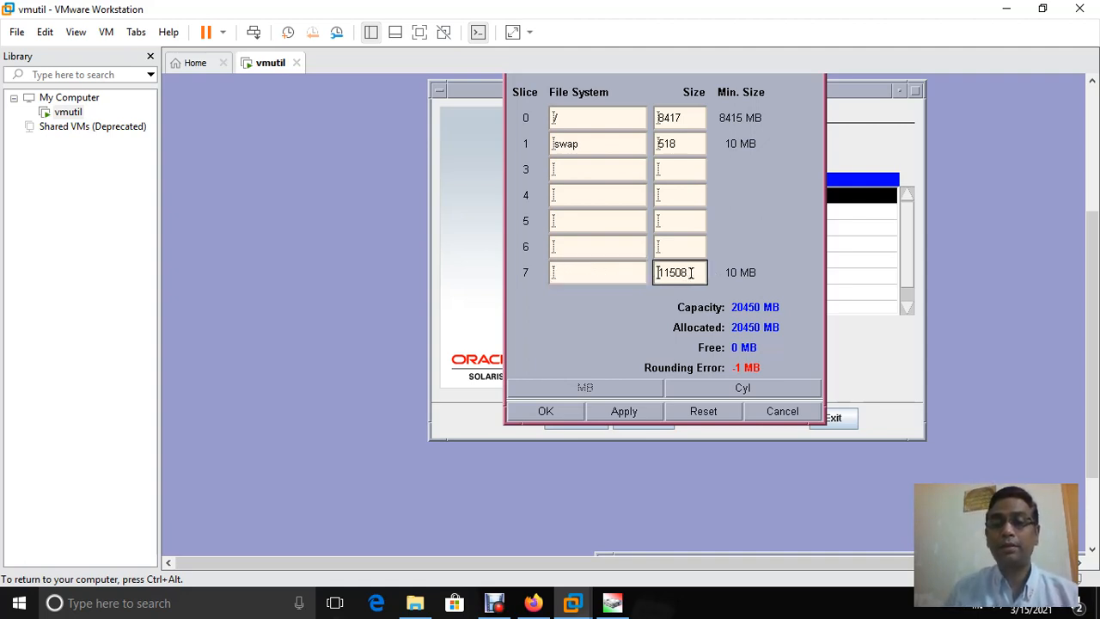
{"action": "key", "text": "BackSpace"}
{"action": "key", "text": "BackSpace"}
{"action": "key", "text": "BackSpace"}
{"action": "key", "text": "BackSpace"}
{"action": "key", "text": "BackSpace"}
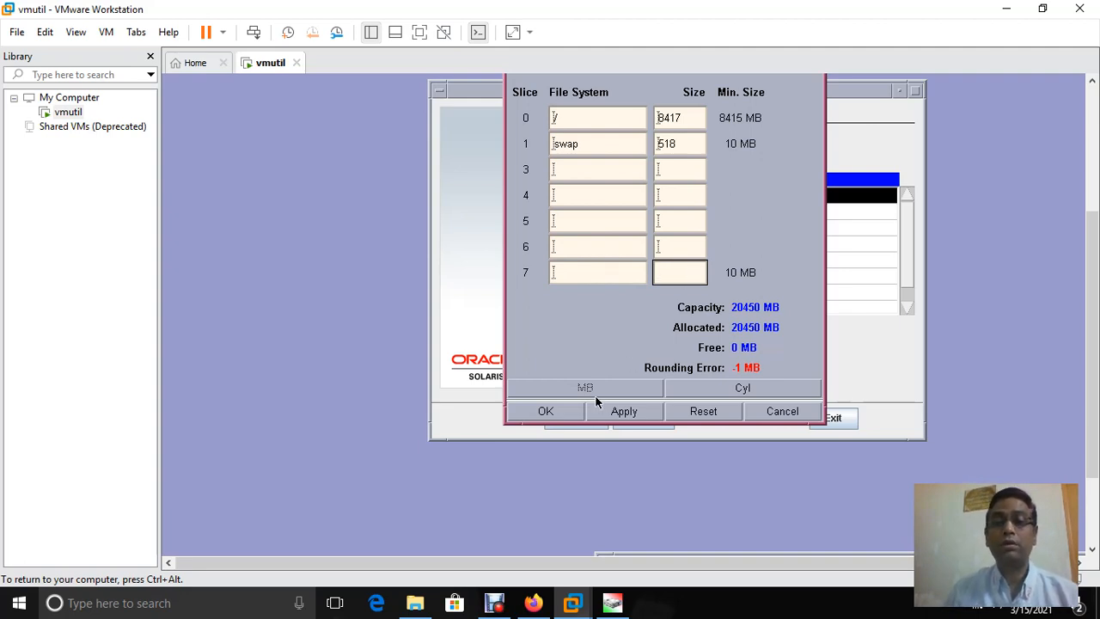
{"action": "left_click", "coordinate": [547, 413]}
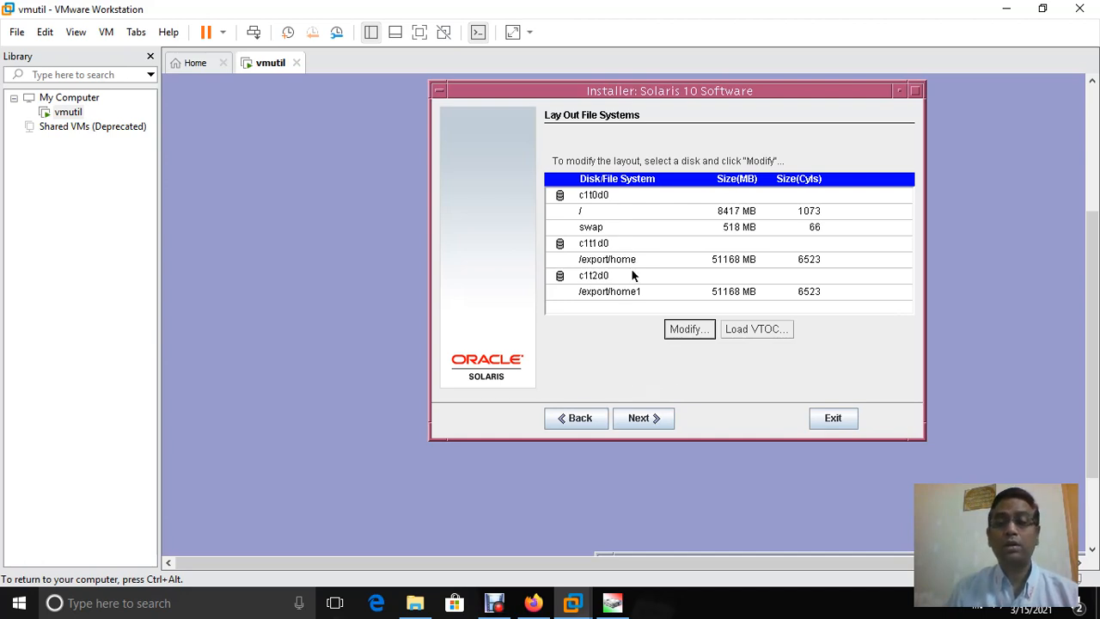
Clear the /export/home name and size from slice 7 of c1t1d0 and confirm
{"action": "left_click", "coordinate": [606, 247]}
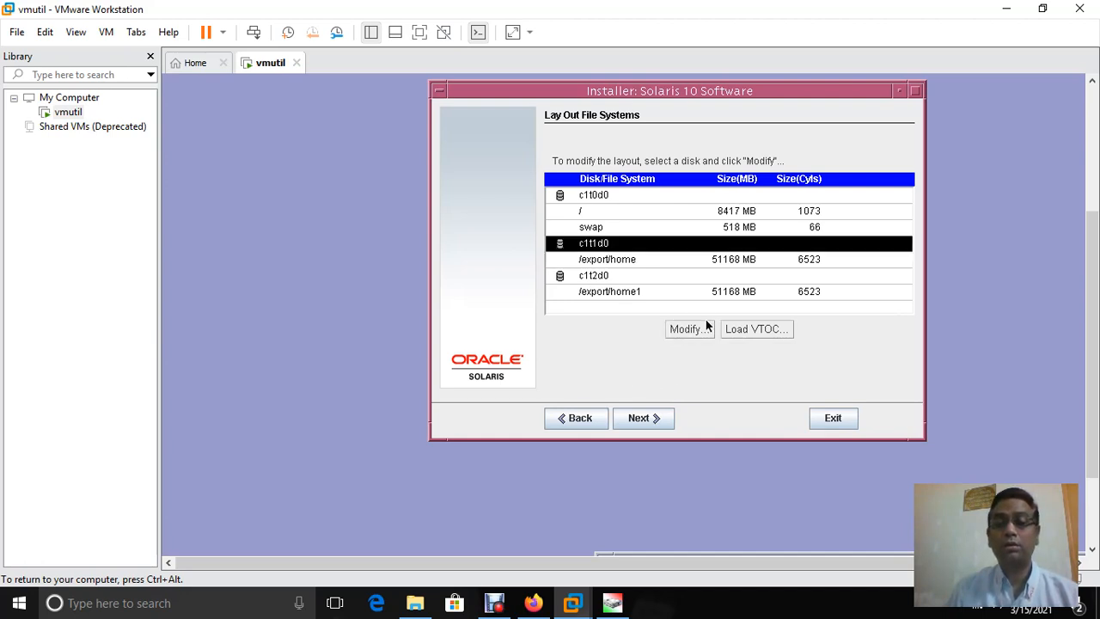
{"action": "left_click", "coordinate": [676, 330]}
{"action": "left_click", "coordinate": [633, 278]}
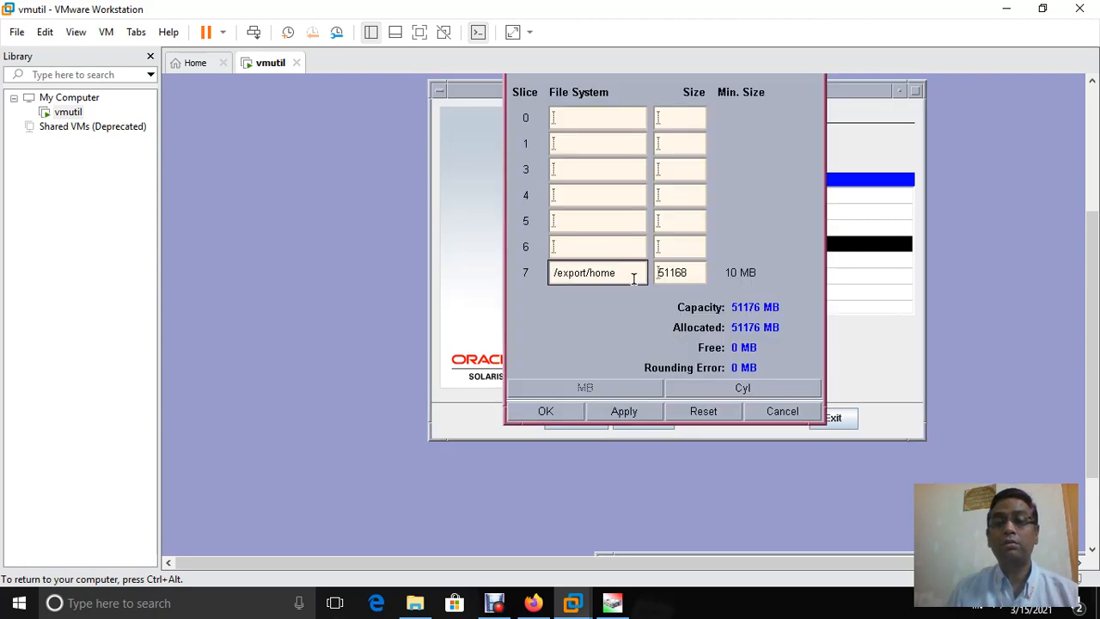
{"action": "key", "text": "BackSpace"}
{"action": "key", "text": "BackSpace"}
{"action": "key", "text": "BackSpace"}
{"action": "key", "text": "BackSpace"}
{"action": "key", "text": "BackSpace"}
{"action": "key", "text": "BackSpace"}
{"action": "key", "text": "BackSpace"}
{"action": "key", "text": "BackSpace"}
{"action": "key", "text": "BackSpace"}
{"action": "key", "text": "BackSpace"}
{"action": "key", "text": "BackSpace"}
{"action": "key", "text": "BackSpace"}
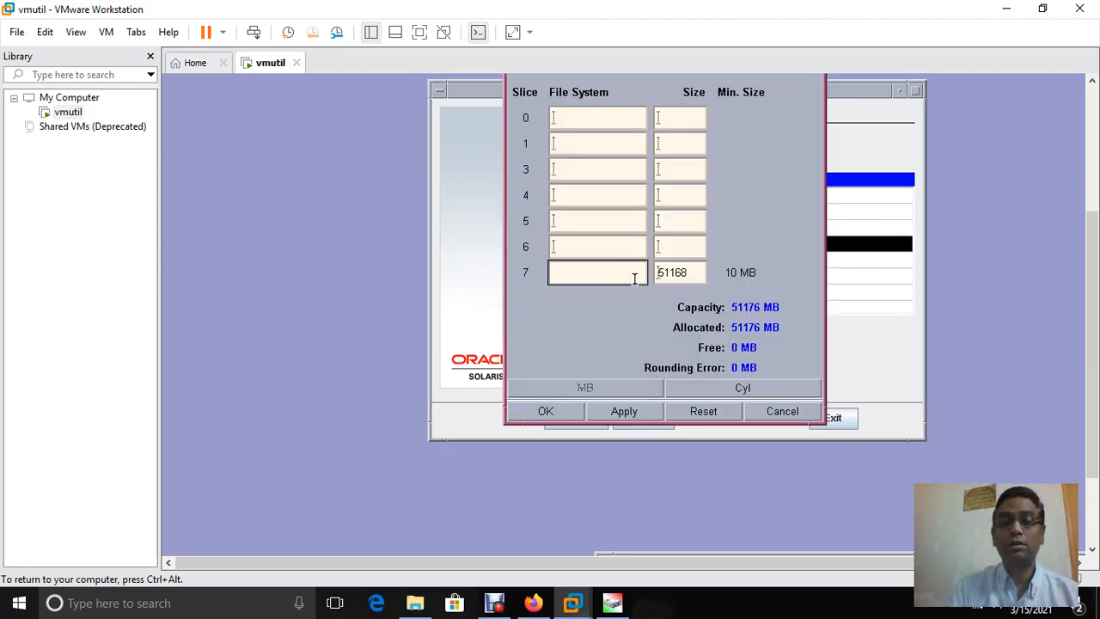
{"action": "left_click", "coordinate": [687, 269]}
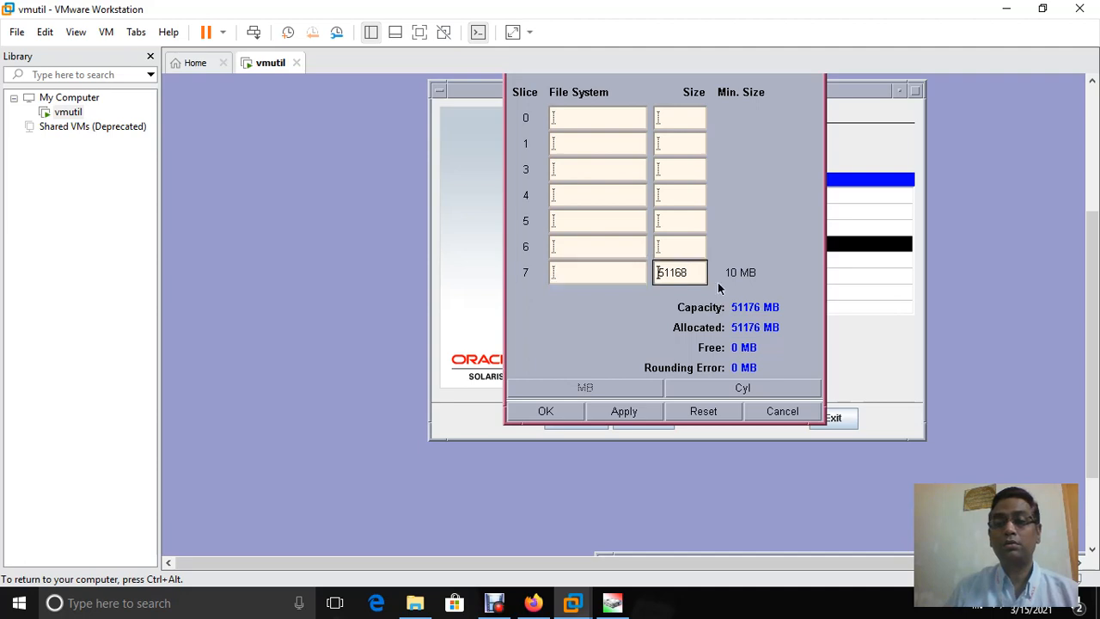
{"action": "key", "text": "Delete"}
{"action": "key", "text": "Delete"}
{"action": "key", "text": "Delete"}
{"action": "key", "text": "Delete"}
{"action": "key", "text": "Delete"}
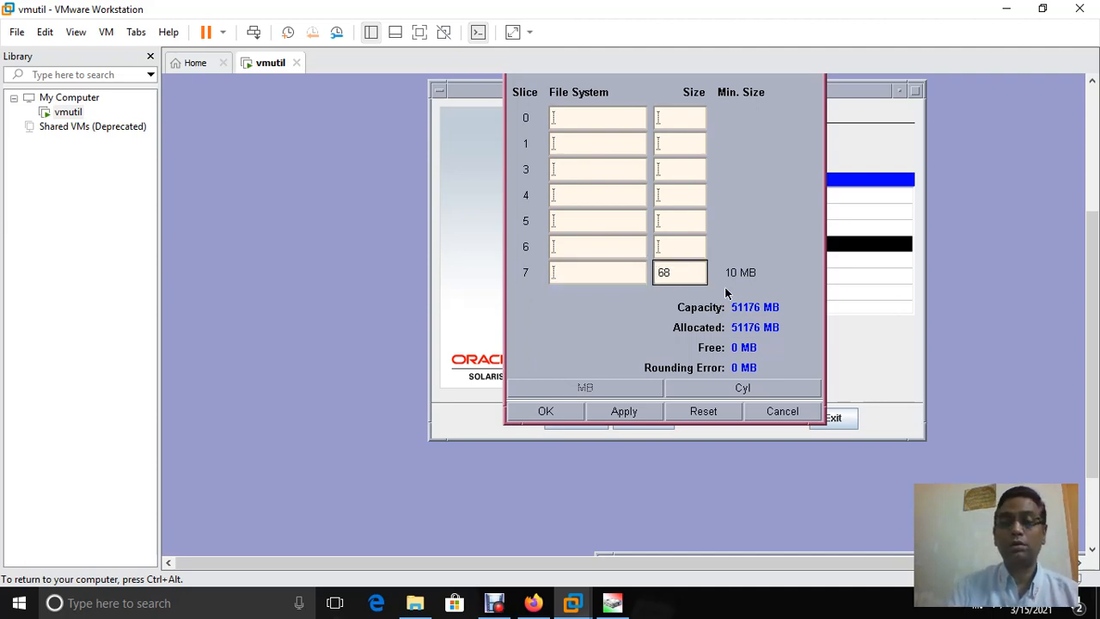
{"action": "left_click", "coordinate": [531, 415]}
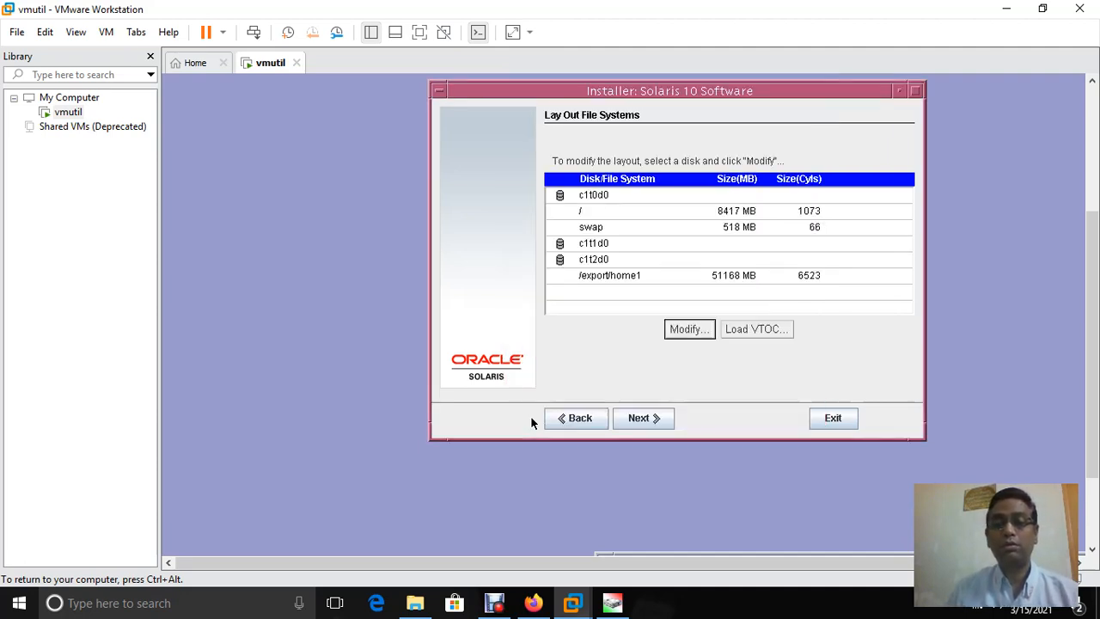
{"action": "left_click", "coordinate": [608, 244]}
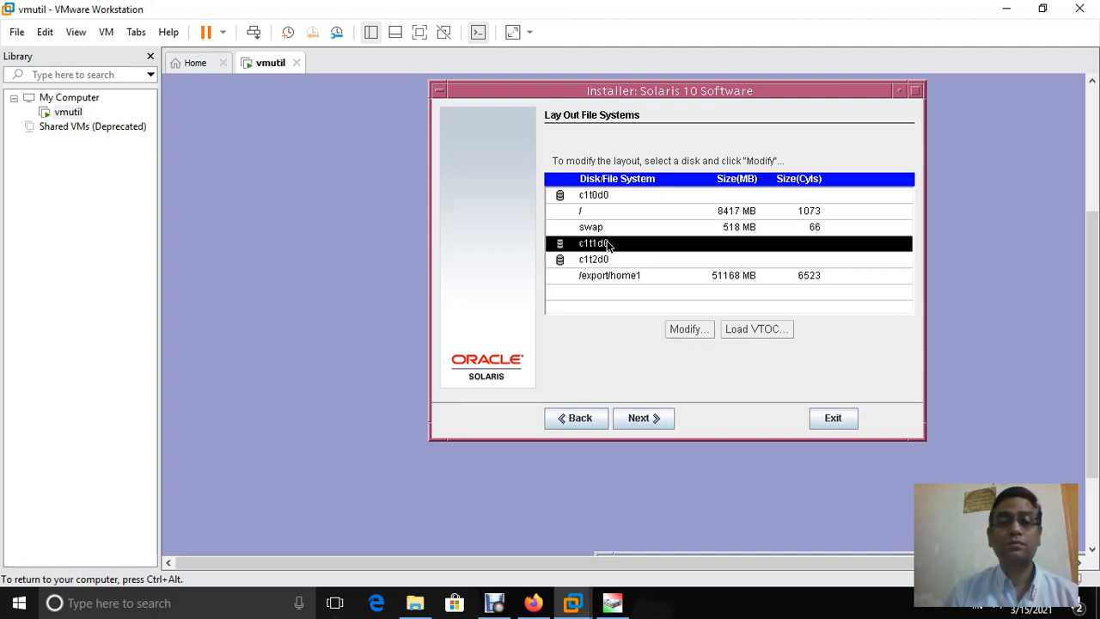
{"action": "left_click", "coordinate": [685, 331]}
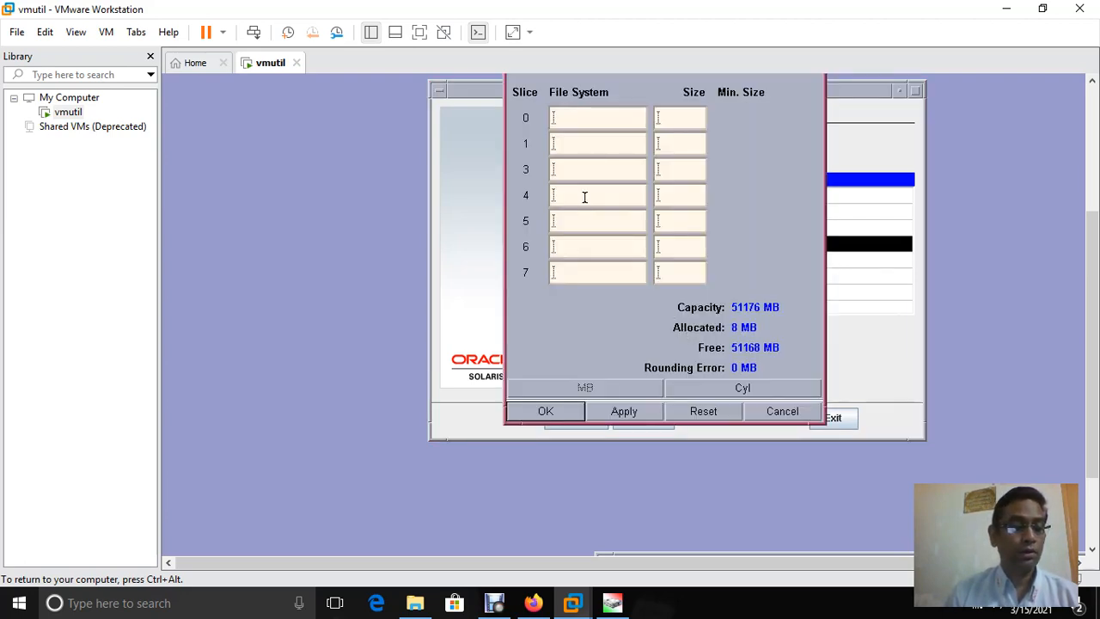
{"action": "left_click", "coordinate": [580, 120]}
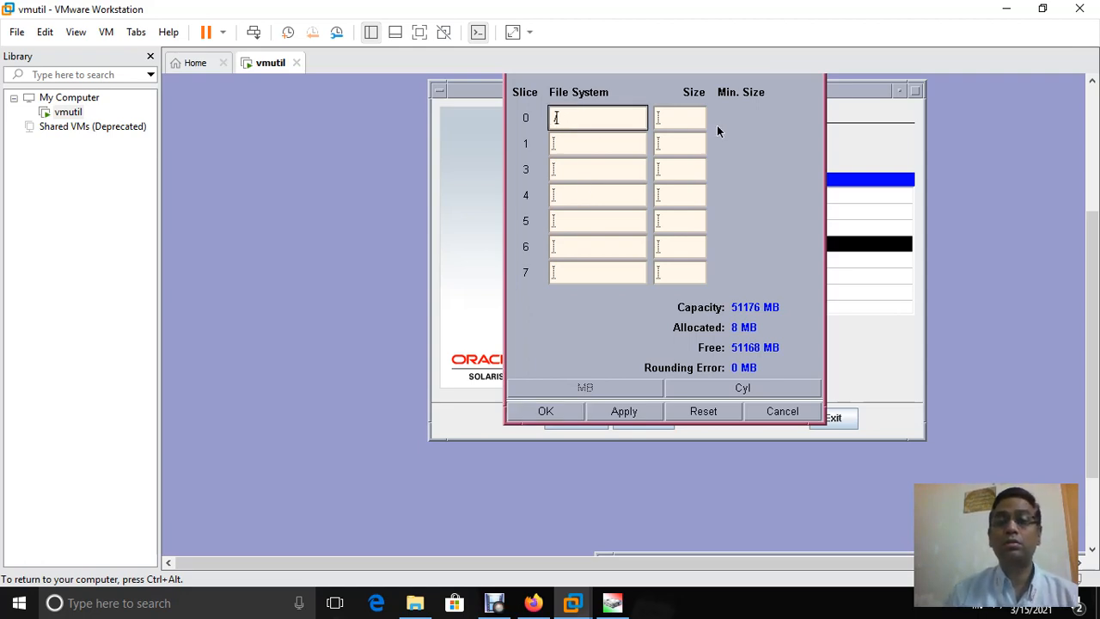
{"action": "type", "text": "/"}
{"action": "left_click", "coordinate": [687, 116]}
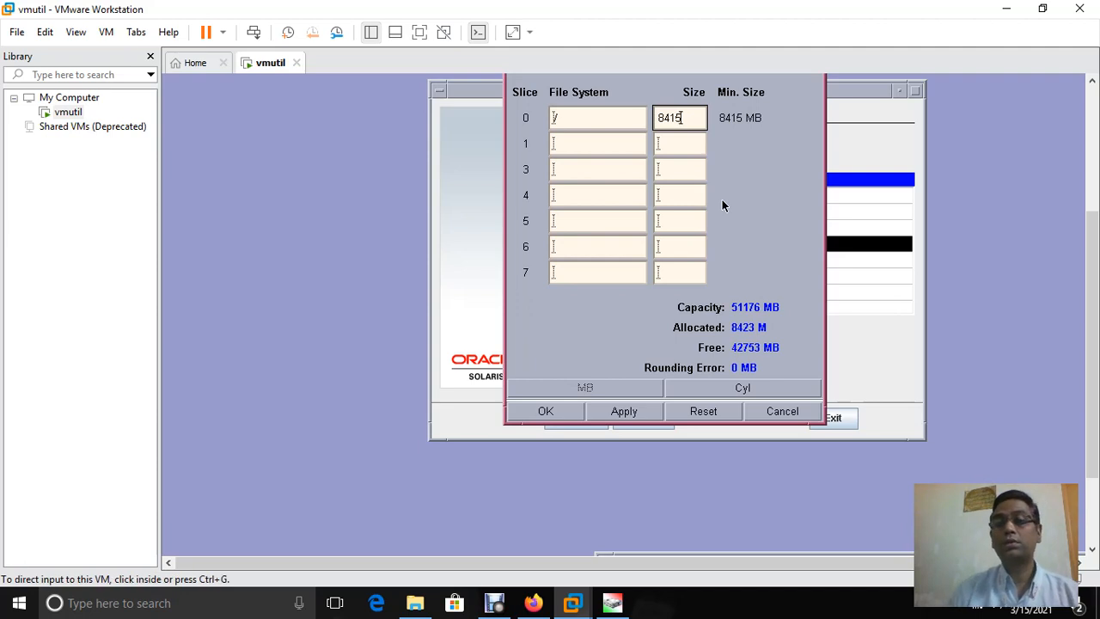
{"action": "left_click_drag", "start_coordinate": [1091, 344], "coordinate": [1092, 306]}
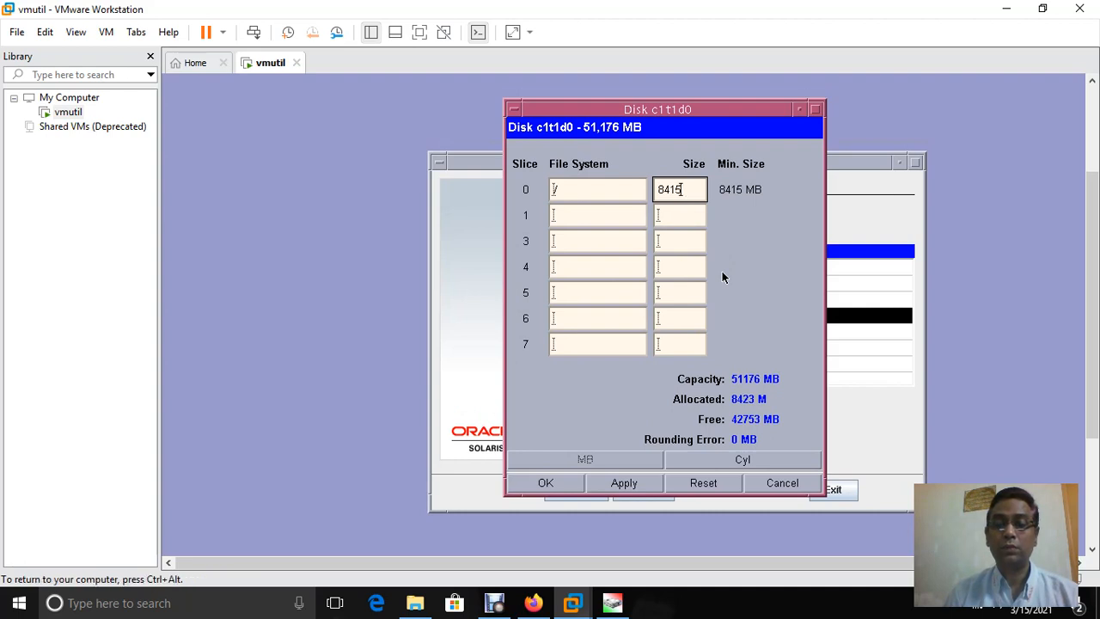
{"action": "left_click", "coordinate": [781, 484]}
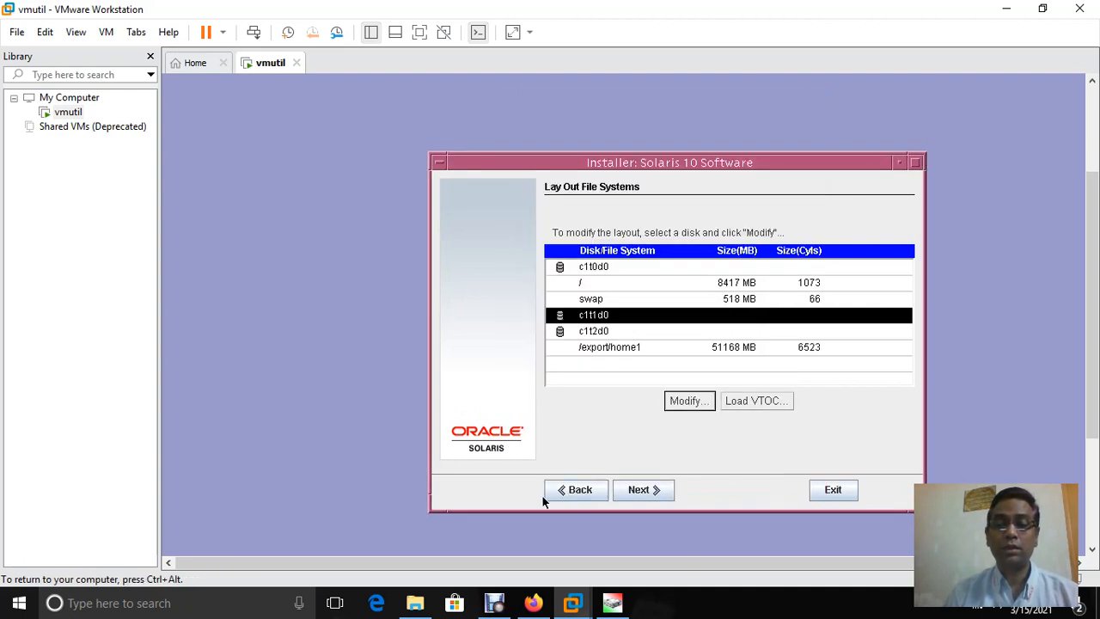
On c1t0d0, resize the root slice to 12000 MB and swap to 523 MB
{"action": "left_click", "coordinate": [594, 269]}
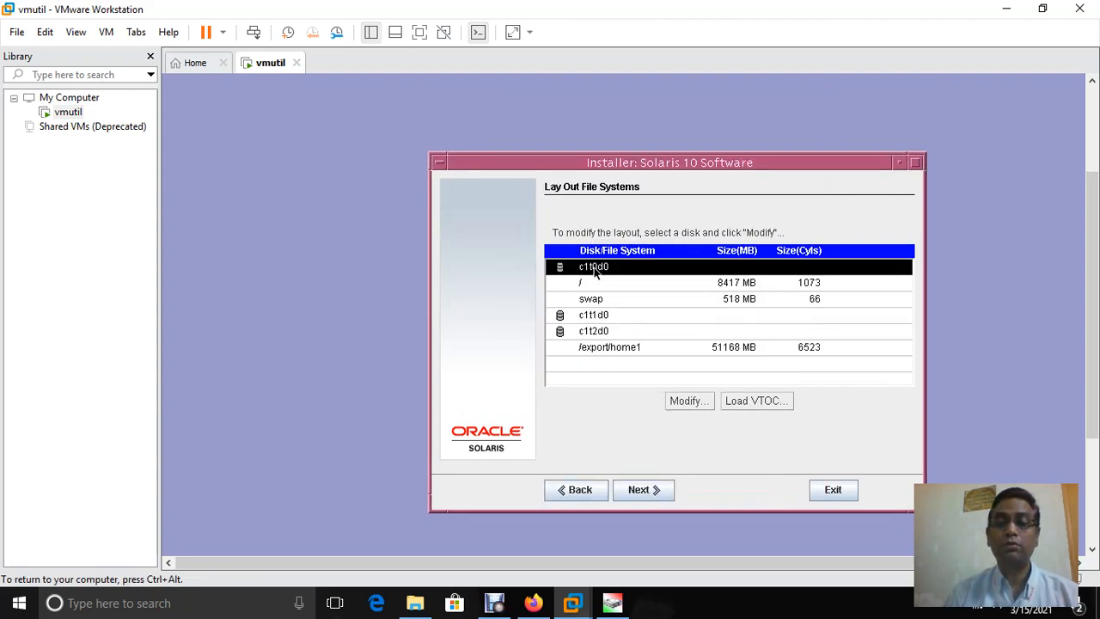
{"action": "left_click", "coordinate": [686, 401]}
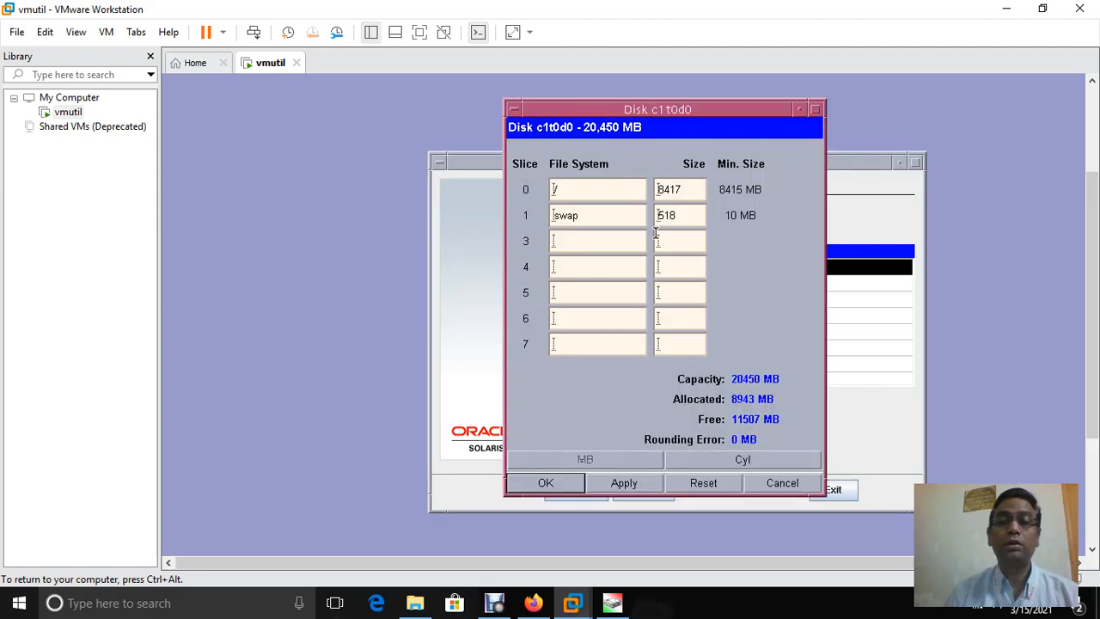
{"action": "left_click", "coordinate": [703, 189]}
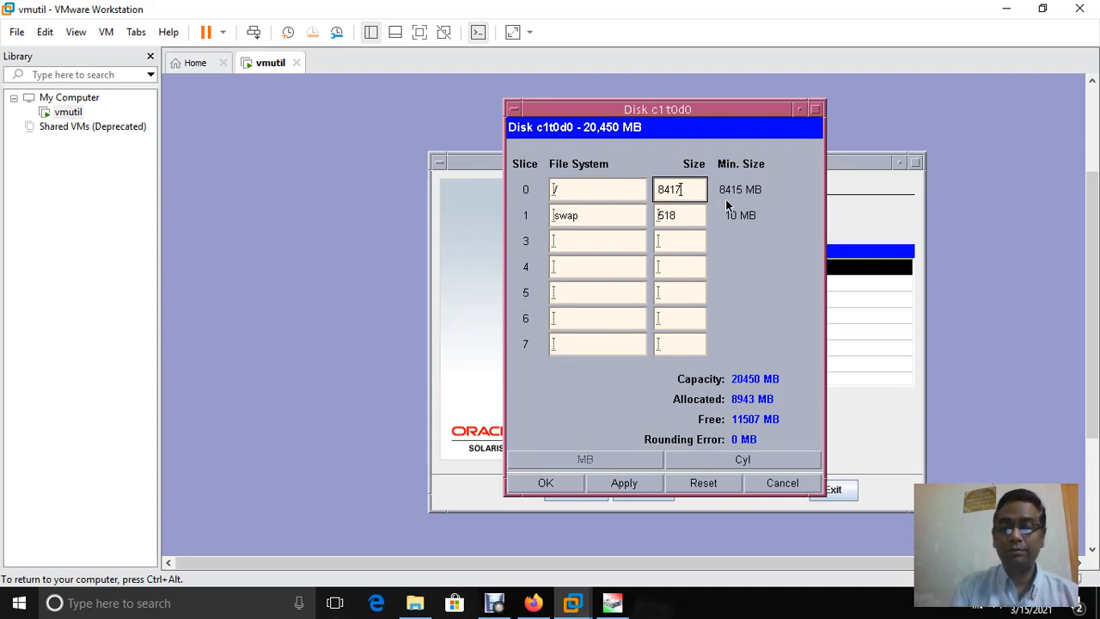
{"action": "key", "text": "BackSpace"}
{"action": "key", "text": "BackSpace"}
{"action": "key", "text": "BackSpace"}
{"action": "key", "text": "BackSpace"}
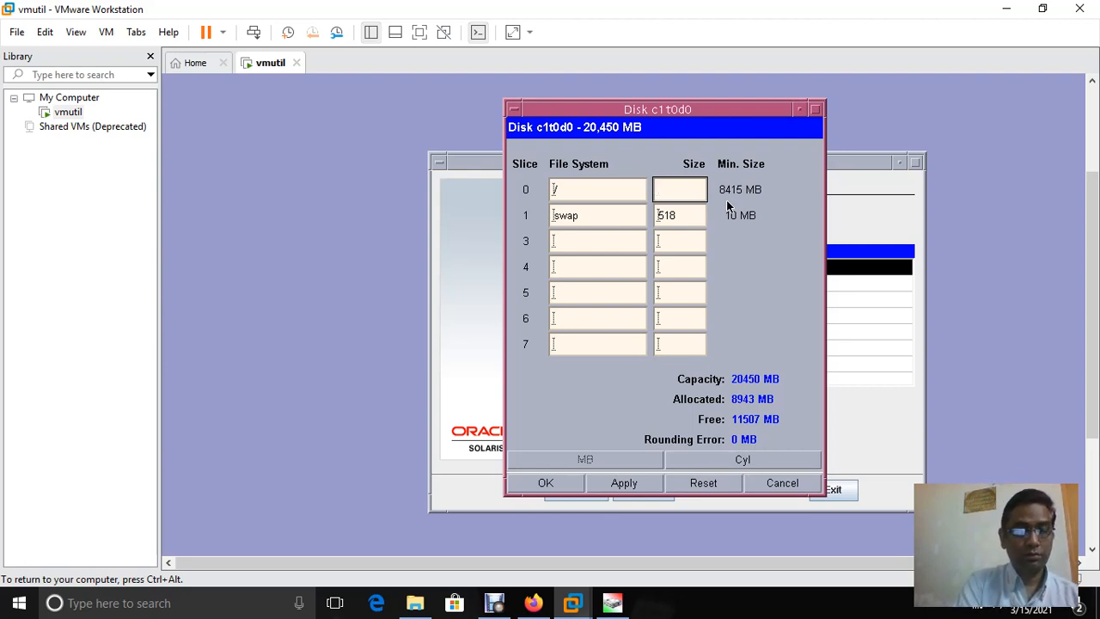
{"action": "type", "text": "1200"}
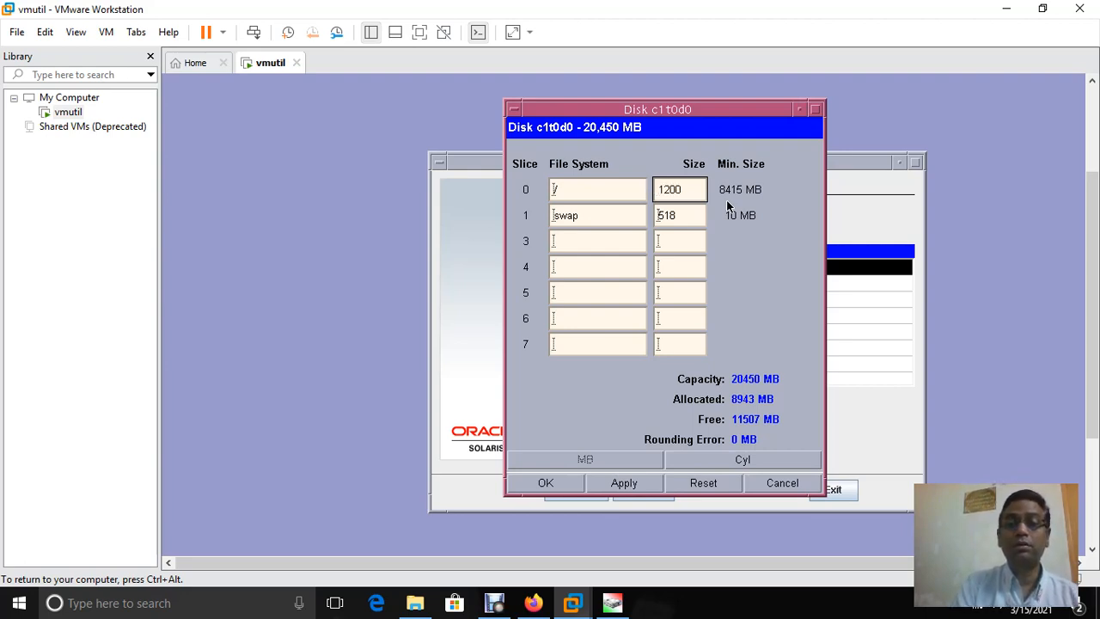
{"action": "type", "text": "0"}
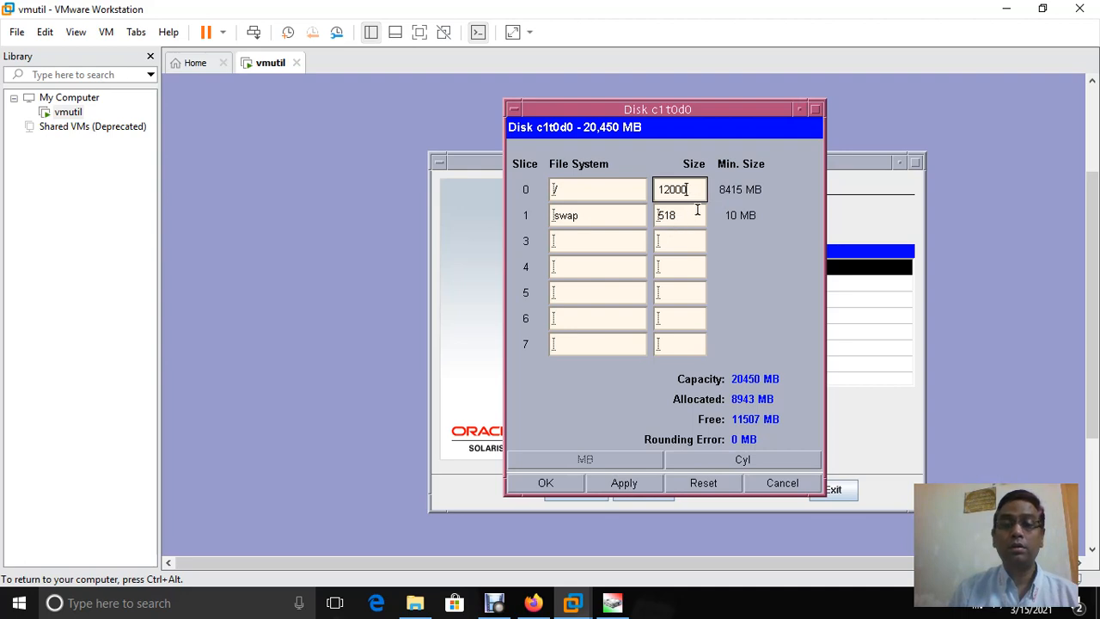
{"action": "left_click", "coordinate": [697, 210]}
{"action": "key", "text": "BackSpace"}
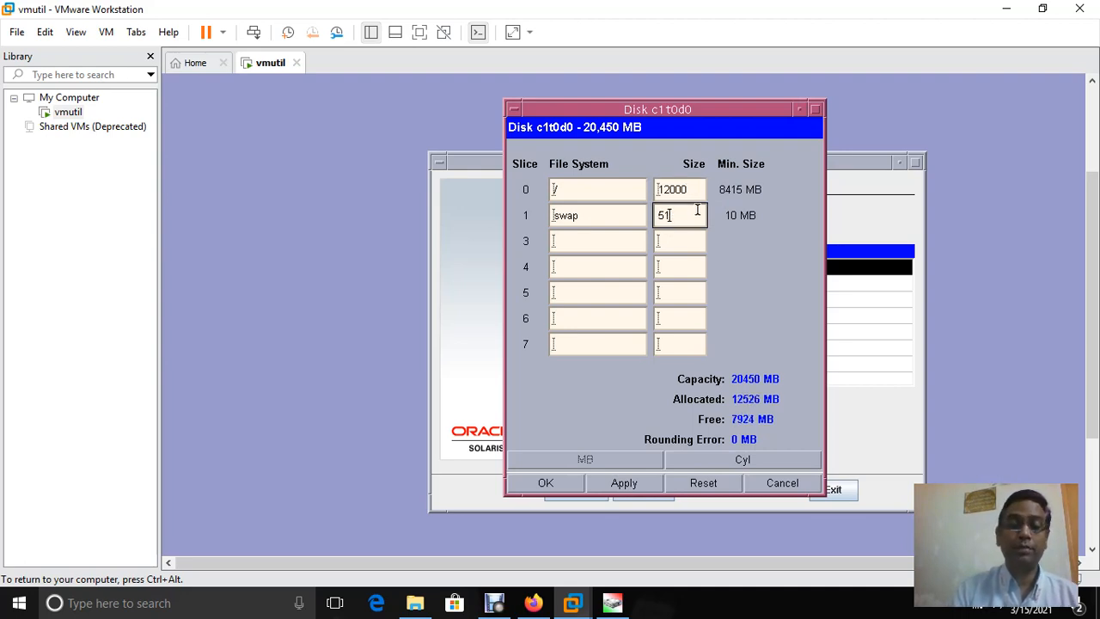
{"action": "key", "text": "BackSpace"}
{"action": "type", "text": "23"}
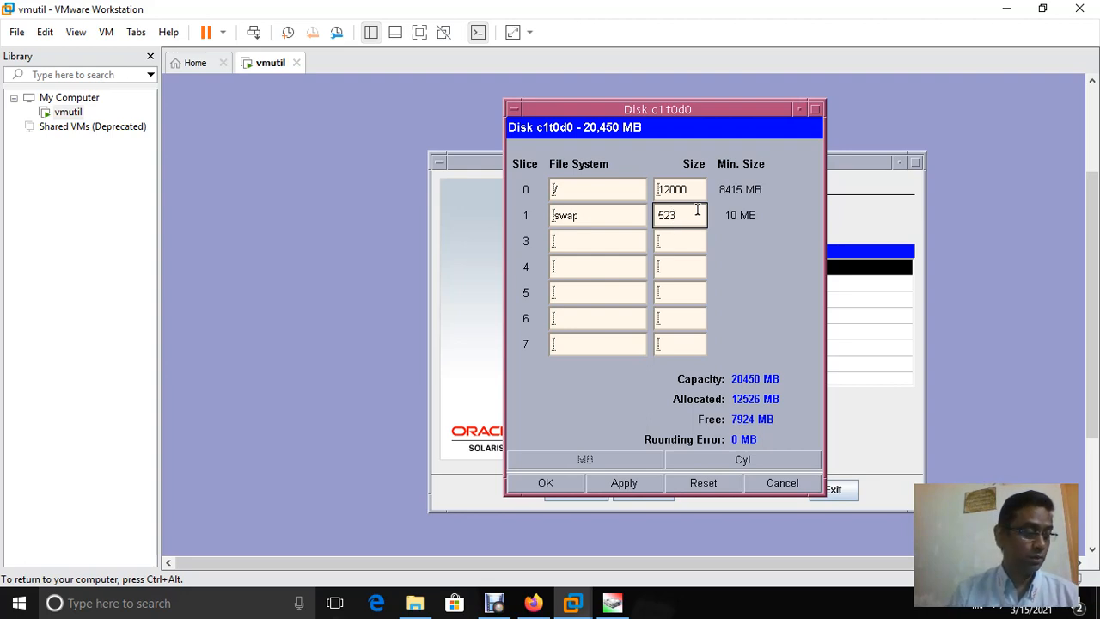
Add an /export/home slice of 4338 MB as slice 7 and apply the layout
{"action": "left_click", "coordinate": [609, 345]}
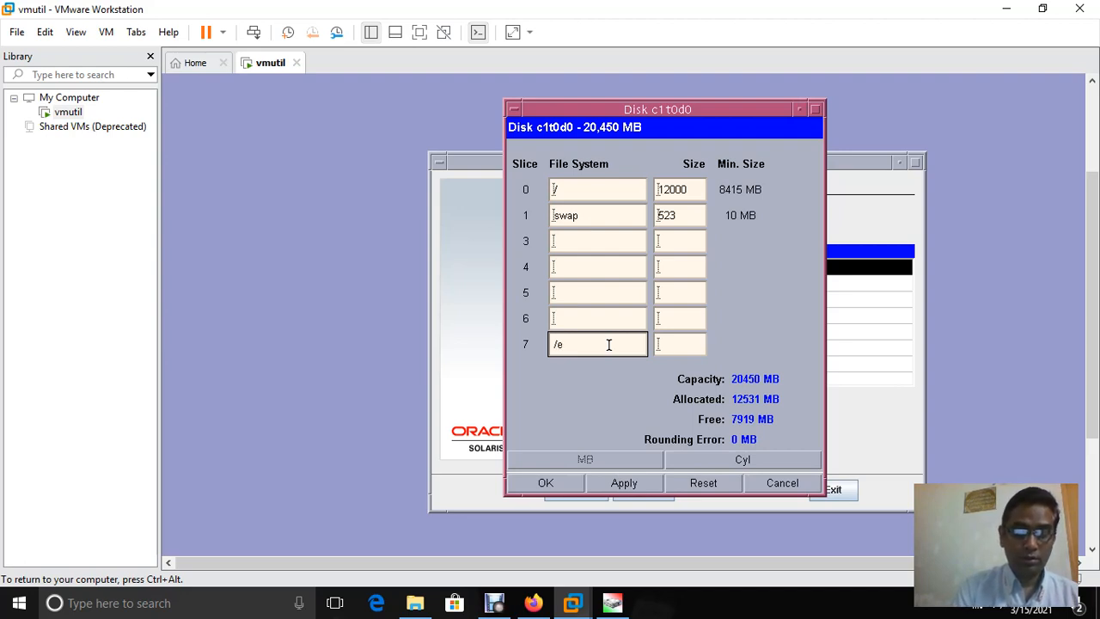
{"action": "type", "text": "xport"}
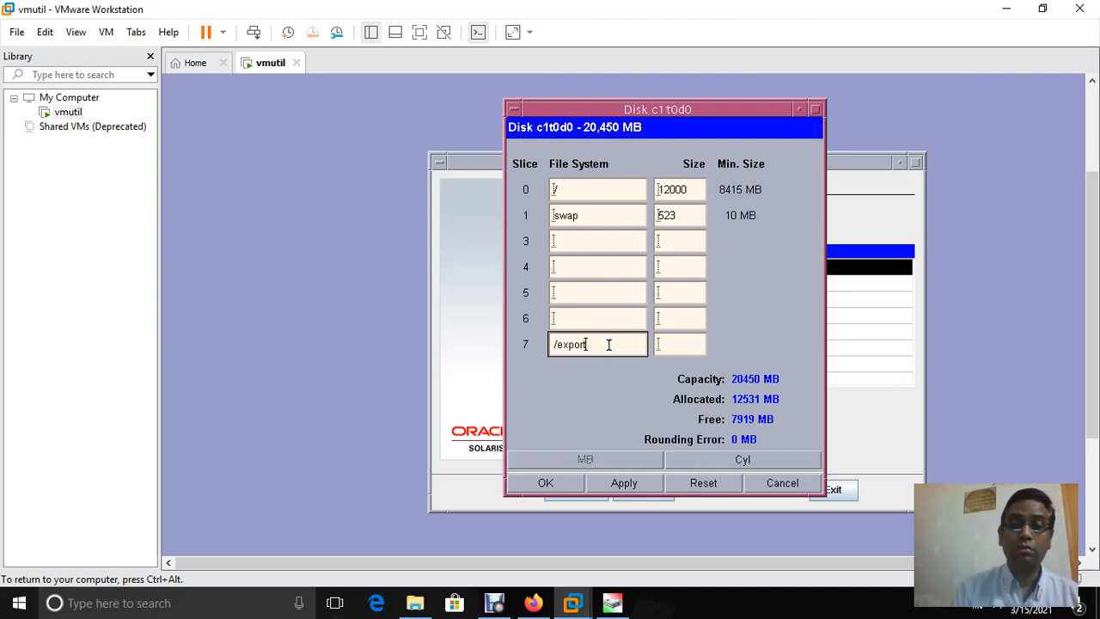
{"action": "type", "text": "/"}
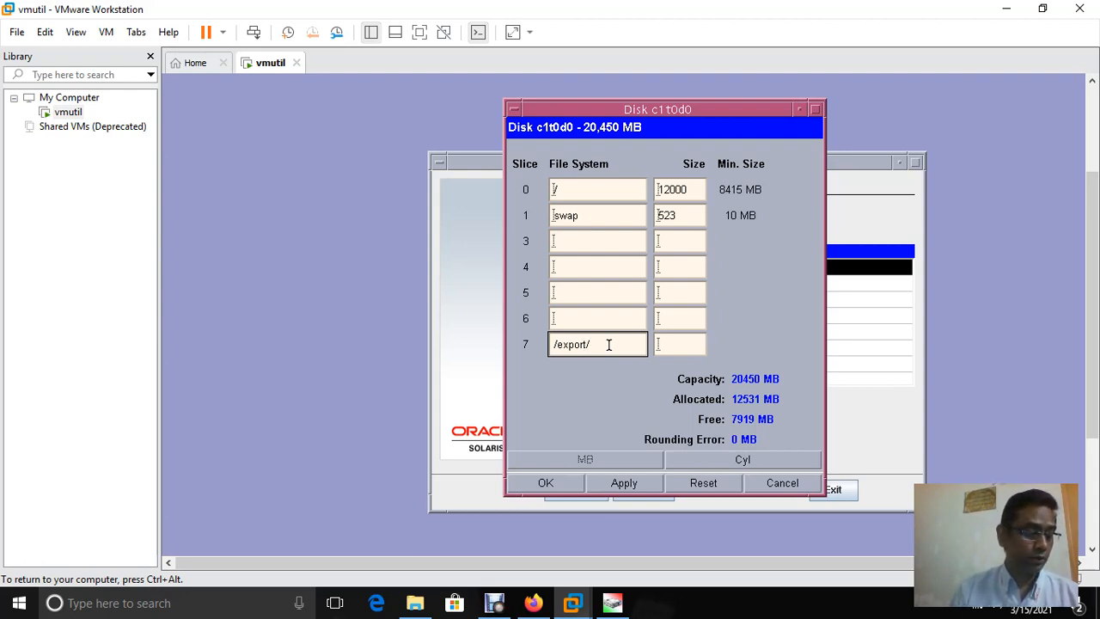
{"action": "type", "text": "home"}
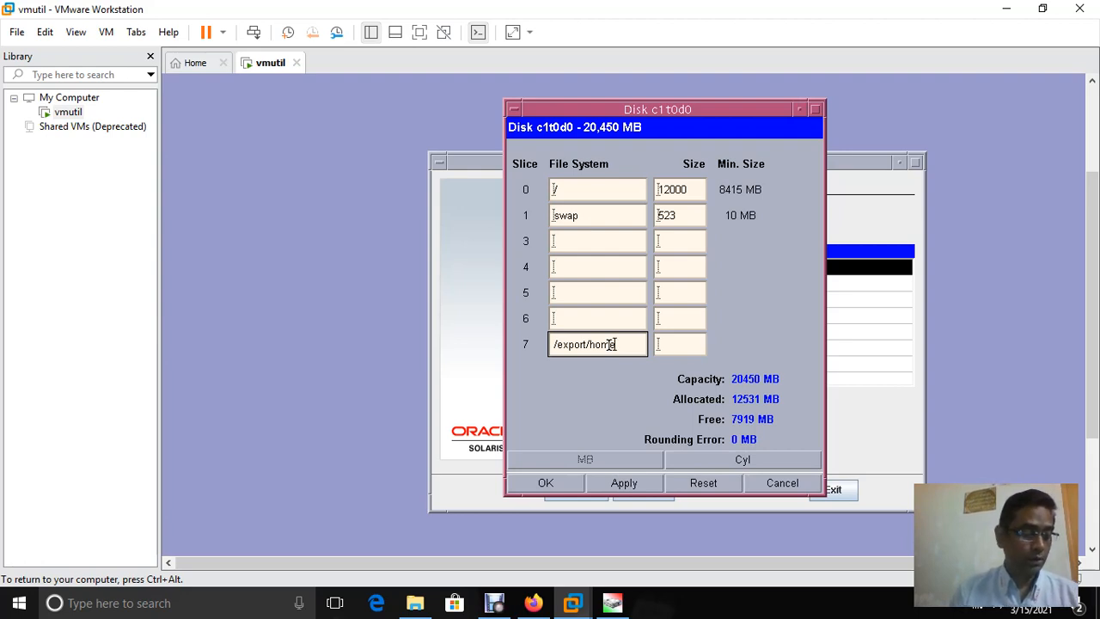
{"action": "left_click", "coordinate": [695, 348]}
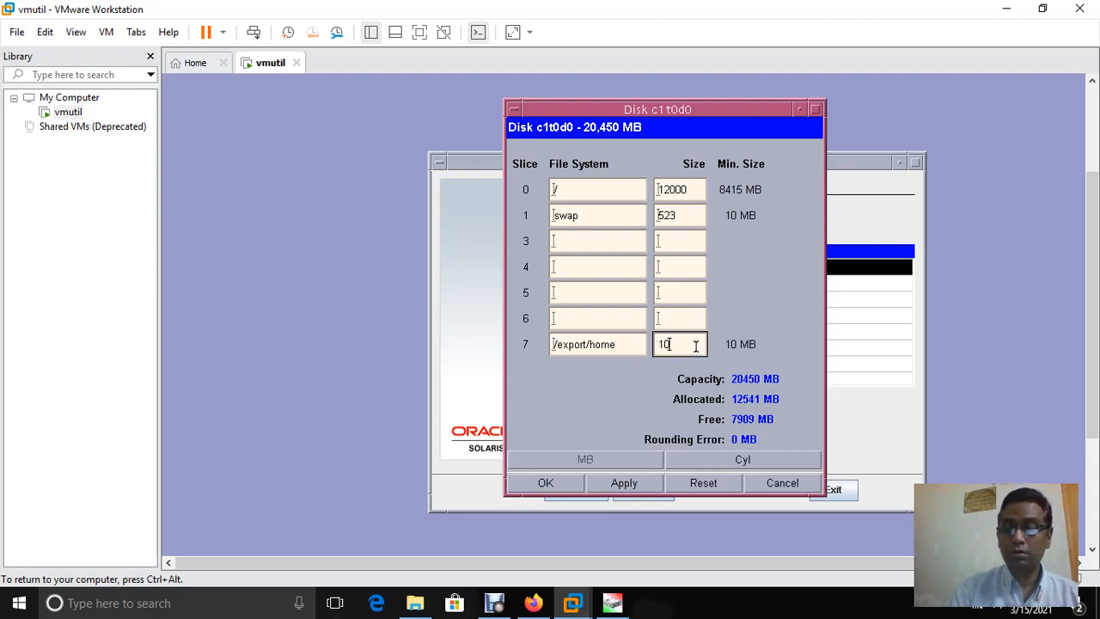
{"action": "key", "text": "BackSpace"}
{"action": "key", "text": "BackSpace"}
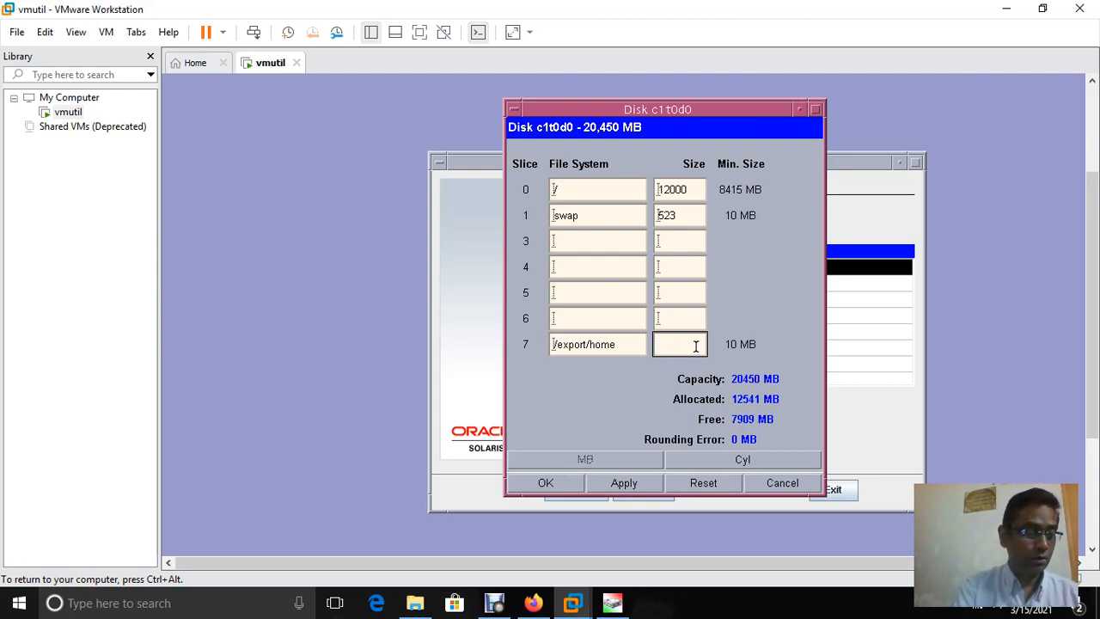
{"action": "type", "text": "4338"}
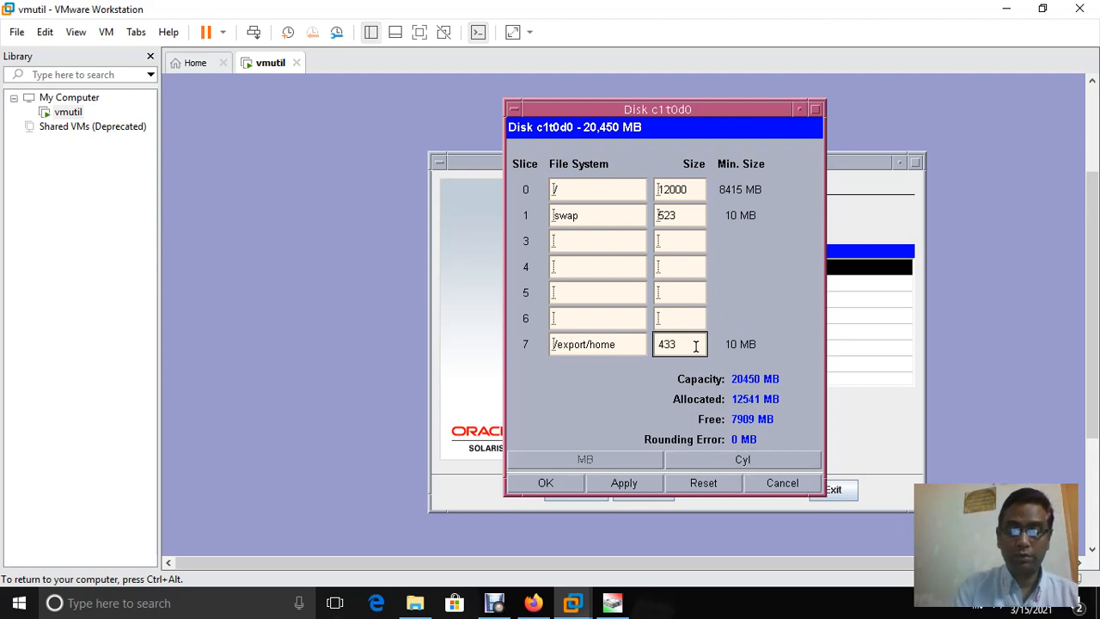
{"action": "left_click", "coordinate": [593, 482]}
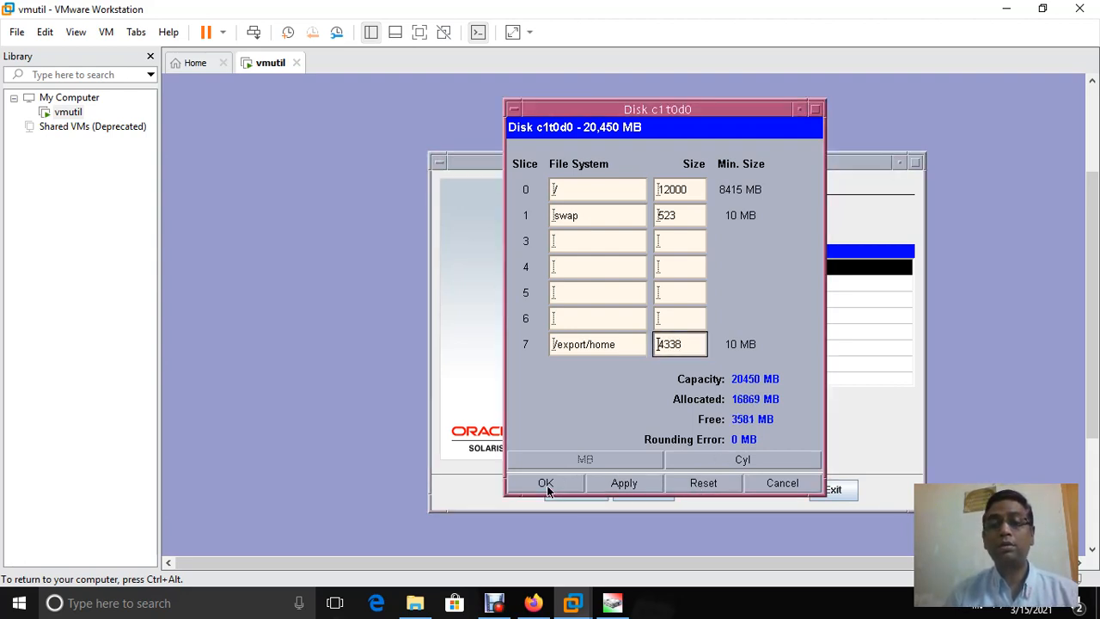
{"action": "left_click", "coordinate": [546, 484]}
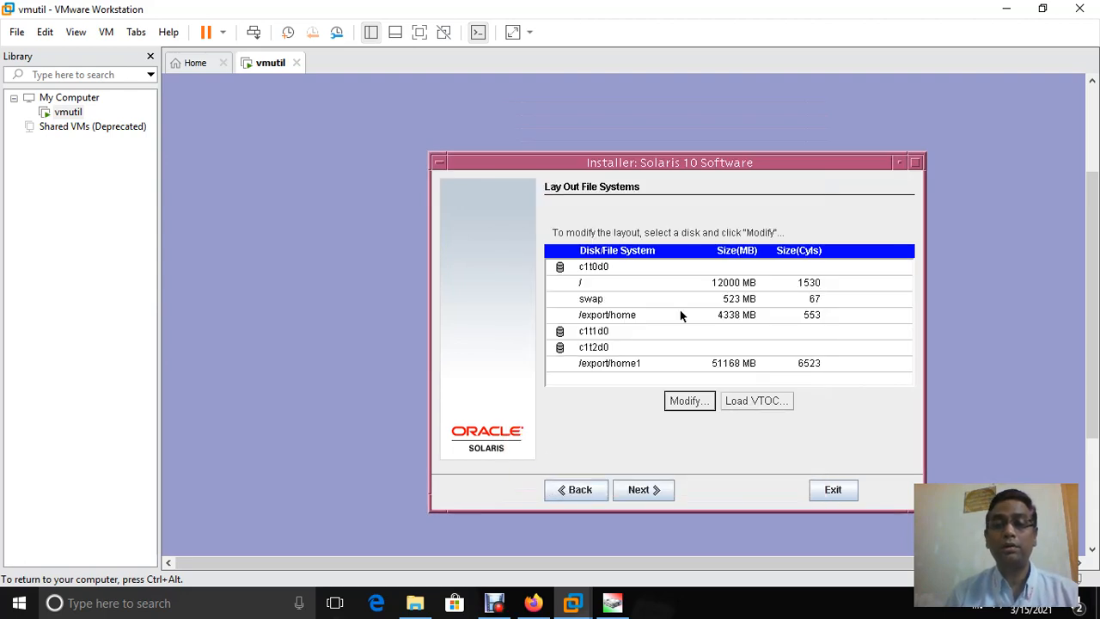
Inspect disk c1t1d0's slice layout and close it unchanged
{"action": "left_click", "coordinate": [604, 335]}
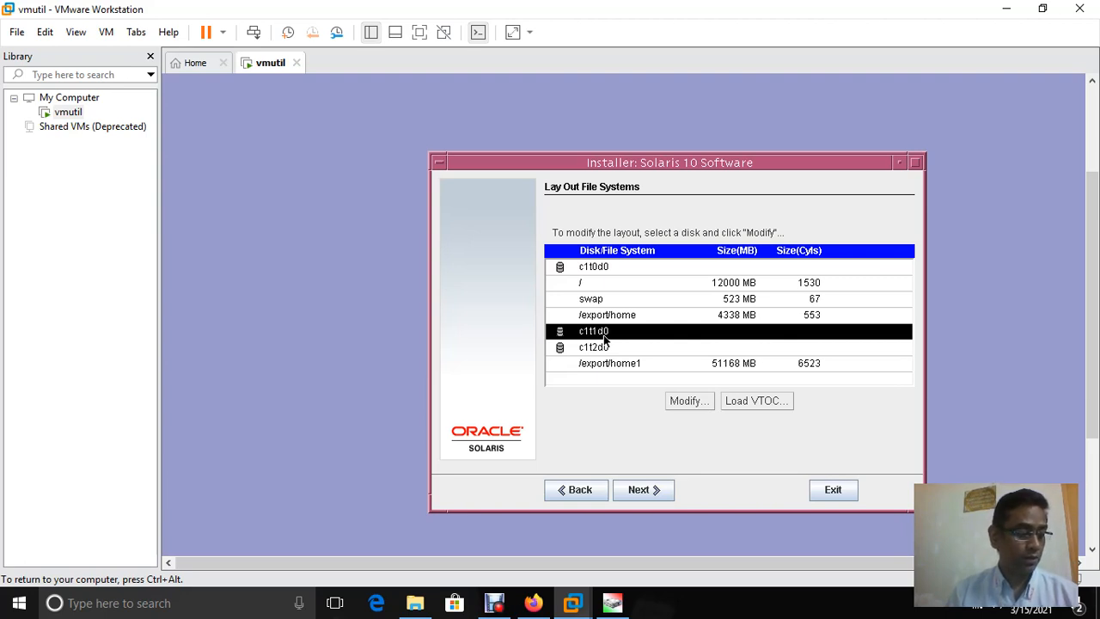
{"action": "left_click", "coordinate": [688, 400]}
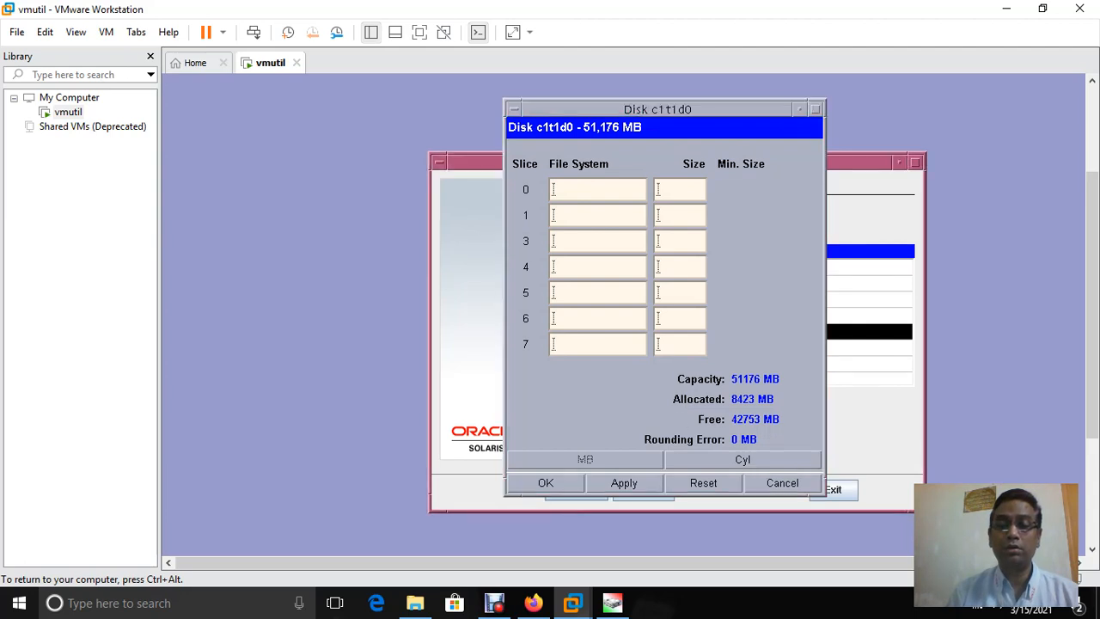
{"action": "left_click", "coordinate": [559, 486]}
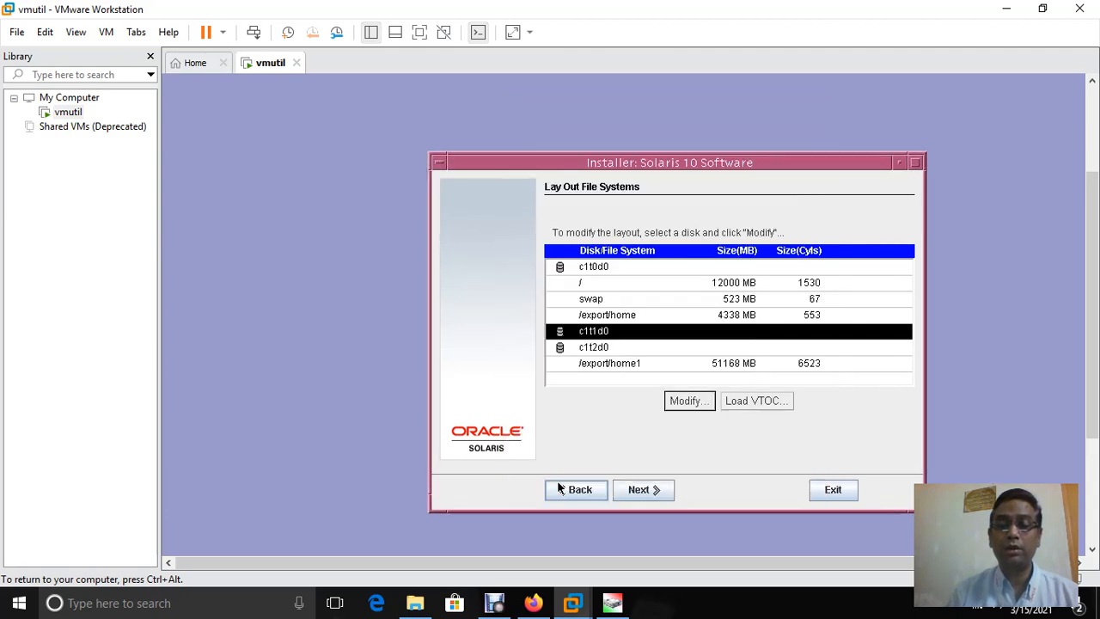
On disk c1t2d0, clear slice 7's /export/home1 mount point and 51168 MB size
{"action": "left_click", "coordinate": [589, 348]}
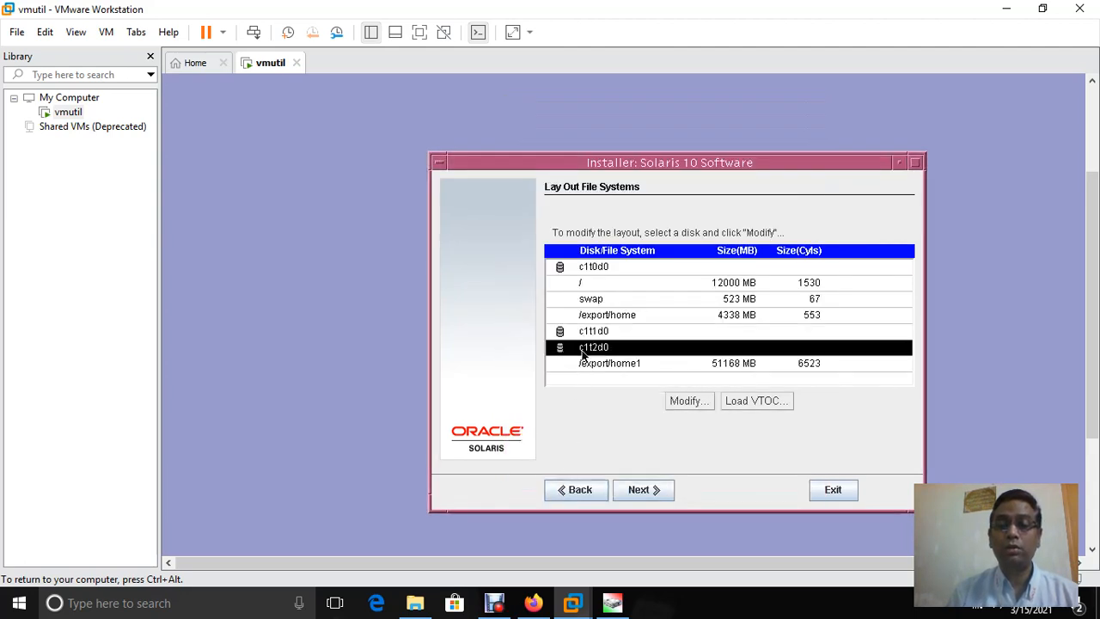
{"action": "left_click", "coordinate": [688, 402]}
{"action": "left_click", "coordinate": [631, 345]}
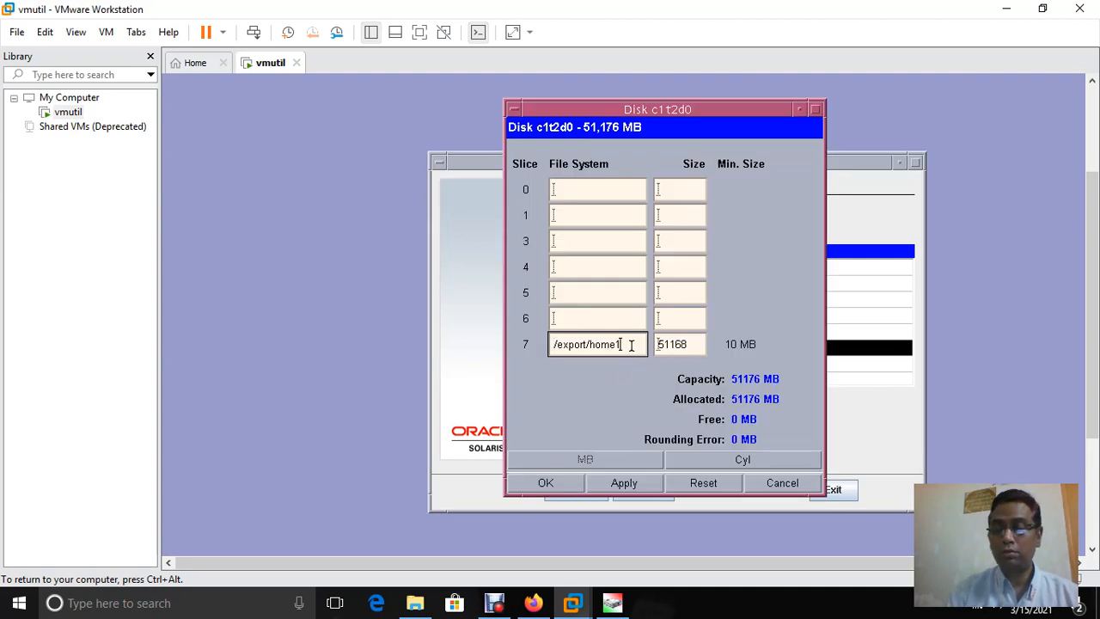
{"action": "key", "text": "BackSpace"}
{"action": "key", "text": "BackSpace"}
{"action": "key", "text": "BackSpace"}
{"action": "key", "text": "BackSpace"}
{"action": "key", "text": "BackSpace"}
{"action": "key", "text": "BackSpace"}
{"action": "key", "text": "BackSpace"}
{"action": "key", "text": "BackSpace"}
{"action": "key", "text": "BackSpace"}
{"action": "key", "text": "BackSpace"}
{"action": "key", "text": "BackSpace"}
{"action": "key", "text": "BackSpace"}
{"action": "key", "text": "BackSpace"}
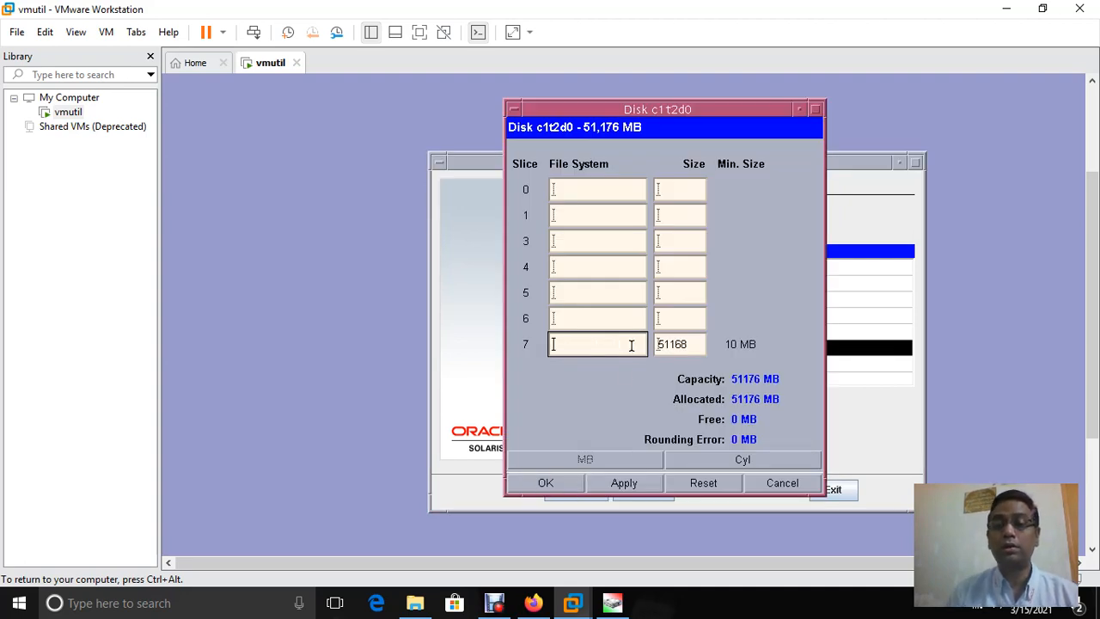
{"action": "left_click", "coordinate": [691, 345]}
{"action": "key", "text": "Delete"}
{"action": "key", "text": "Delete"}
{"action": "key", "text": "Delete"}
{"action": "key", "text": "Delete"}
{"action": "key", "text": "Delete"}
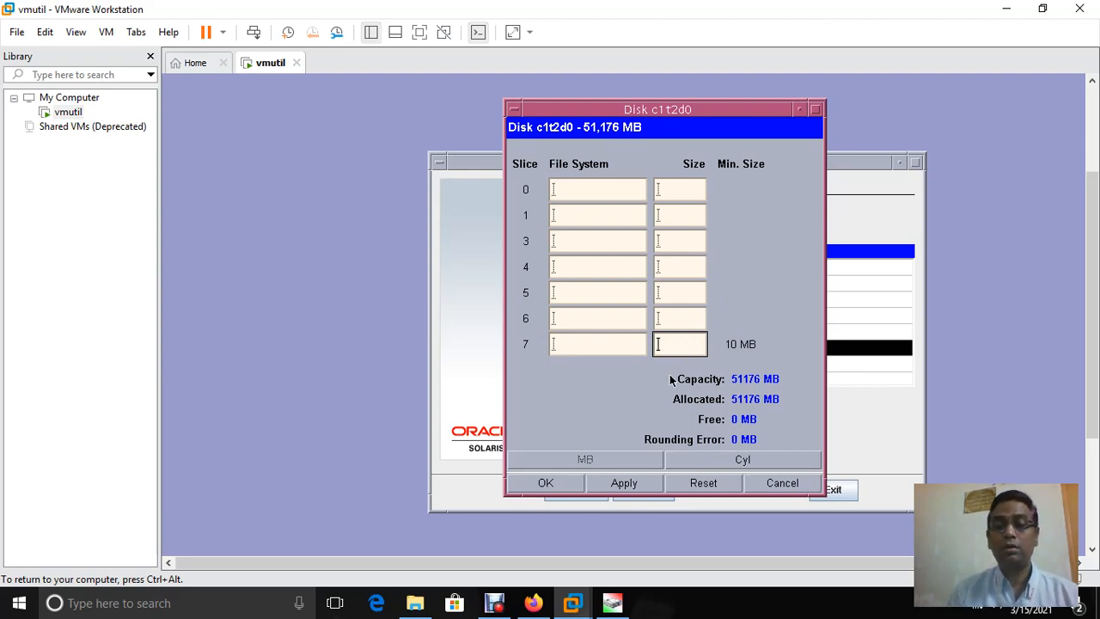
{"action": "left_click", "coordinate": [548, 483]}
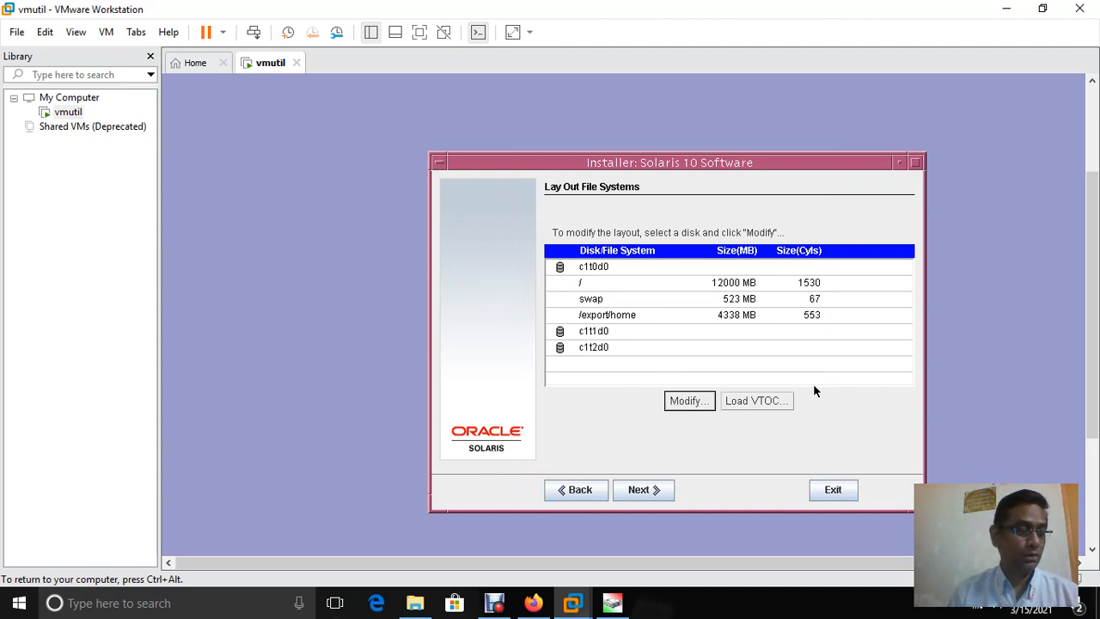
Accept the c1t0d0 layout of / 12000 MB, swap 523 MB and /export/home 4338 MB
{"action": "left_click", "coordinate": [649, 489]}
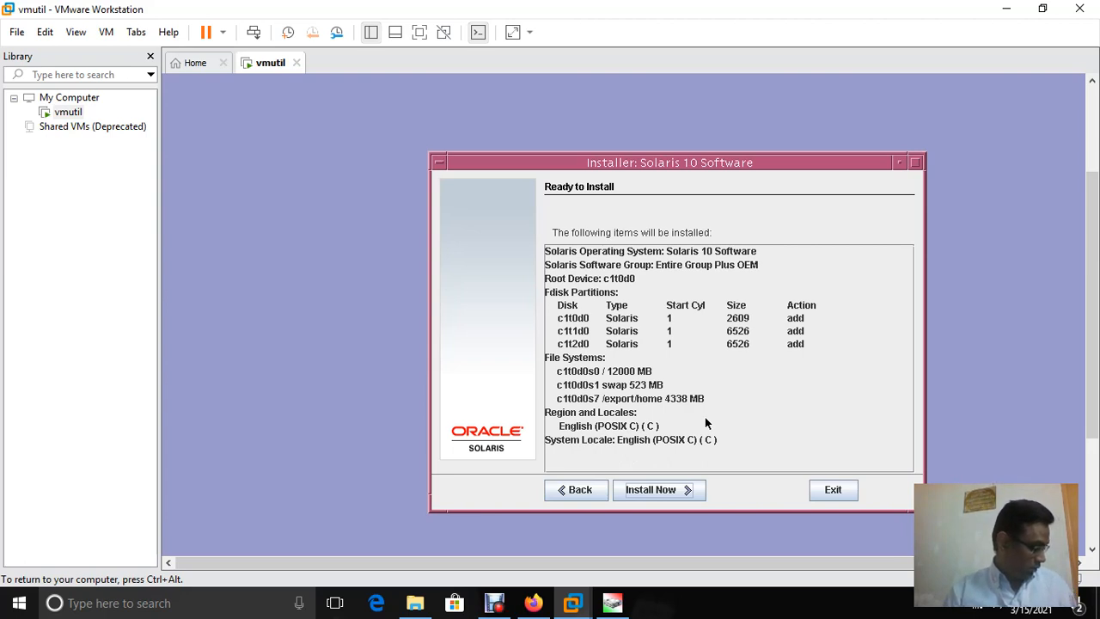
Begin installing Solaris 10 from the Ready to Install summary
{"action": "left_click", "coordinate": [649, 491]}
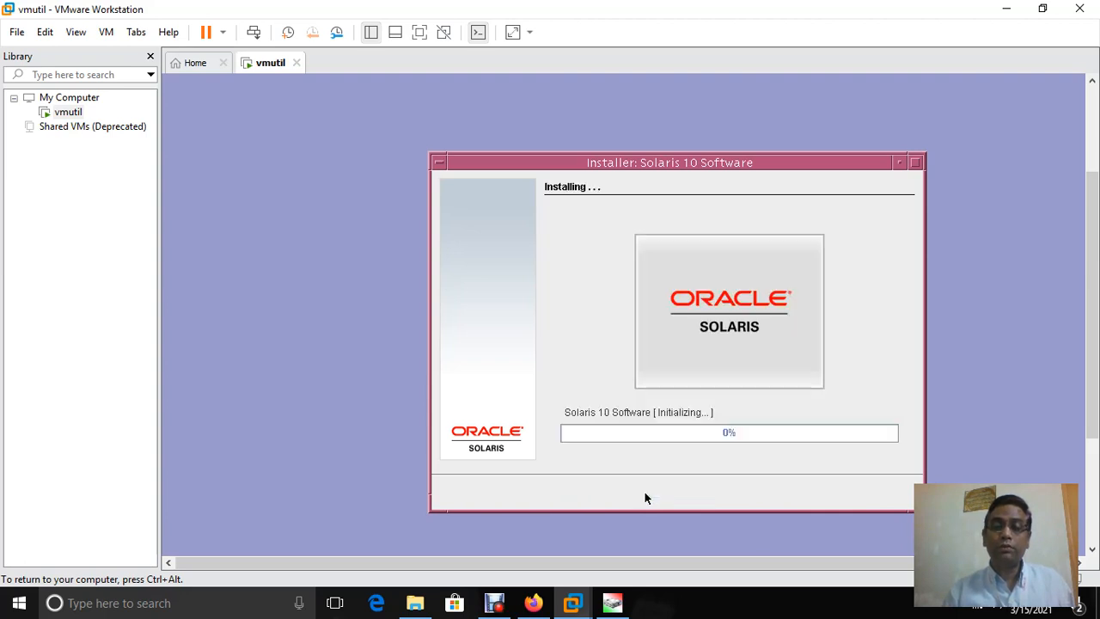
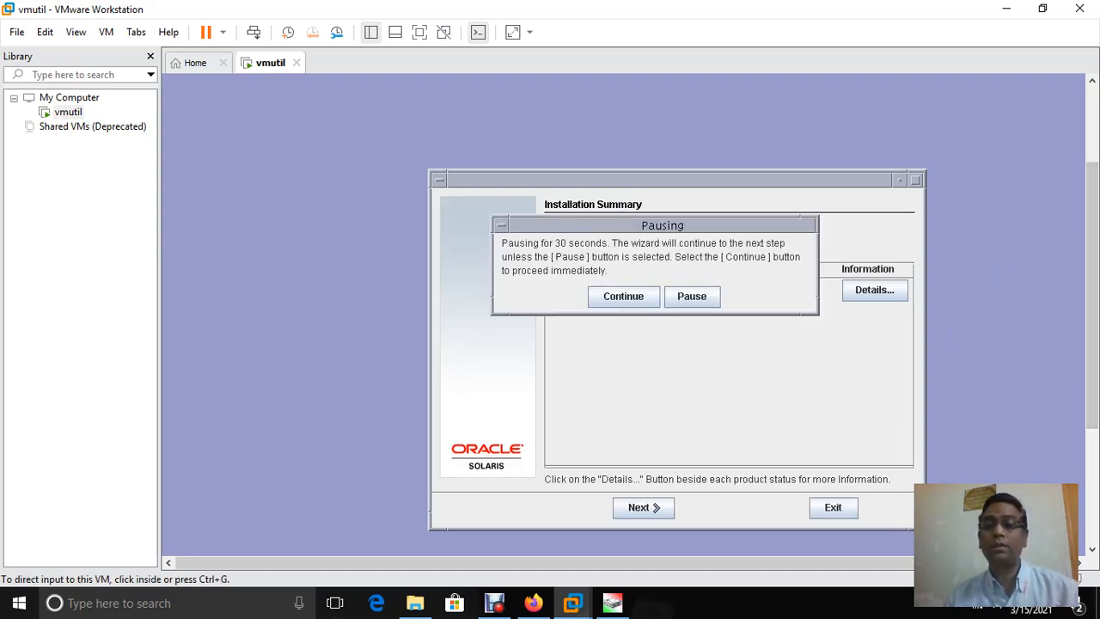
Skip the installer's 30-second pause and 90-second reboot pause so vmutil restarts
{"action": "left_click_drag", "start_coordinate": [1092, 295], "coordinate": [1092, 409]}
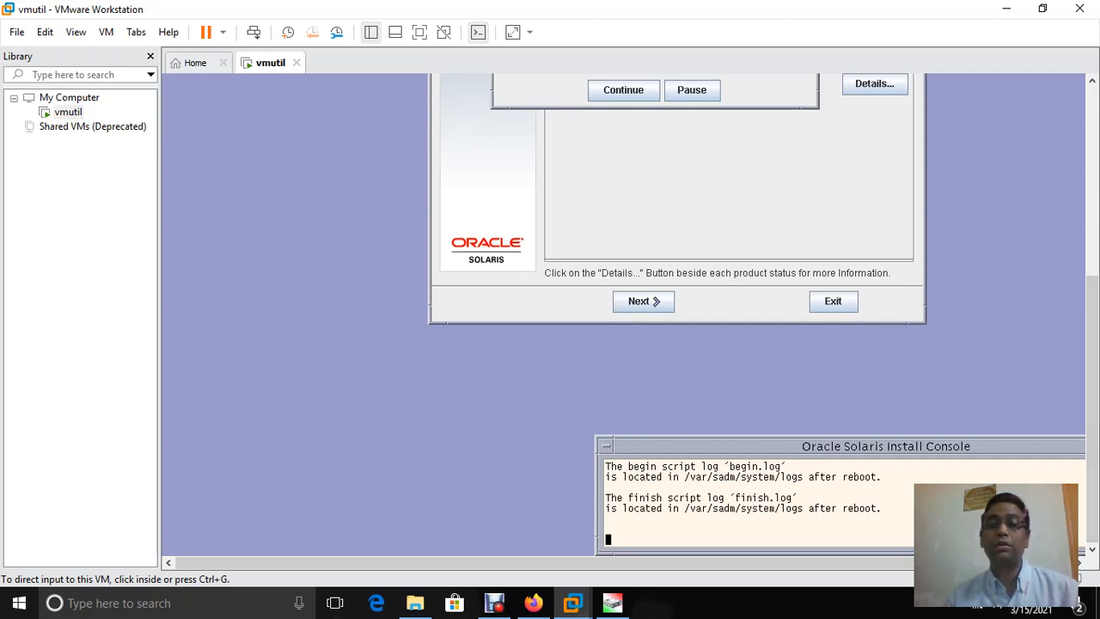
{"action": "left_click_drag", "start_coordinate": [1092, 378], "coordinate": [1092, 303]}
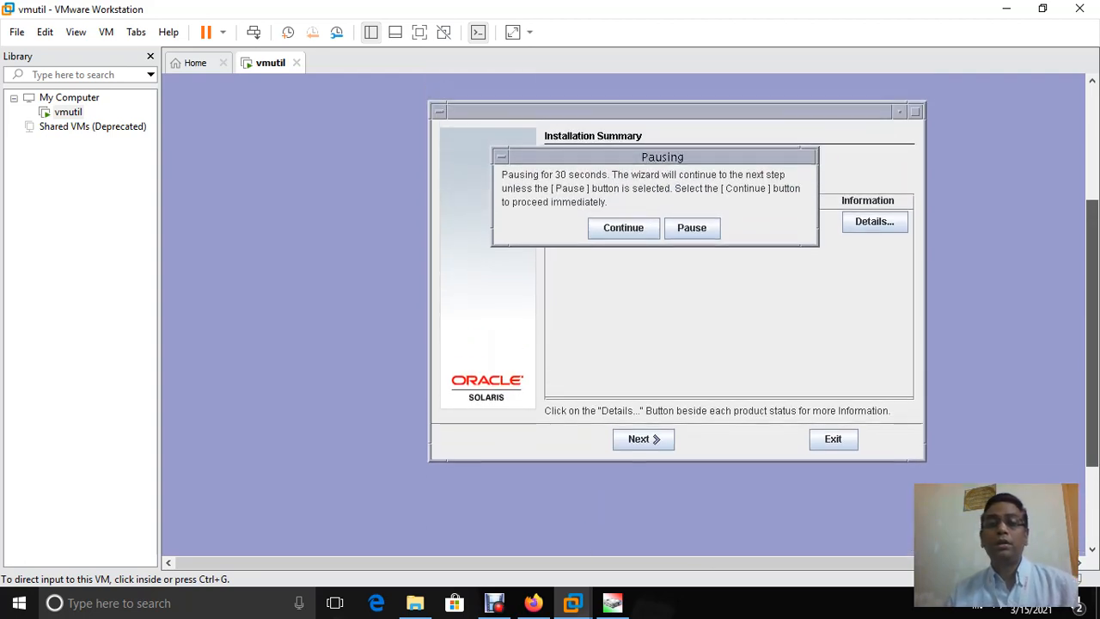
{"action": "key", "text": "ctrl+g"}
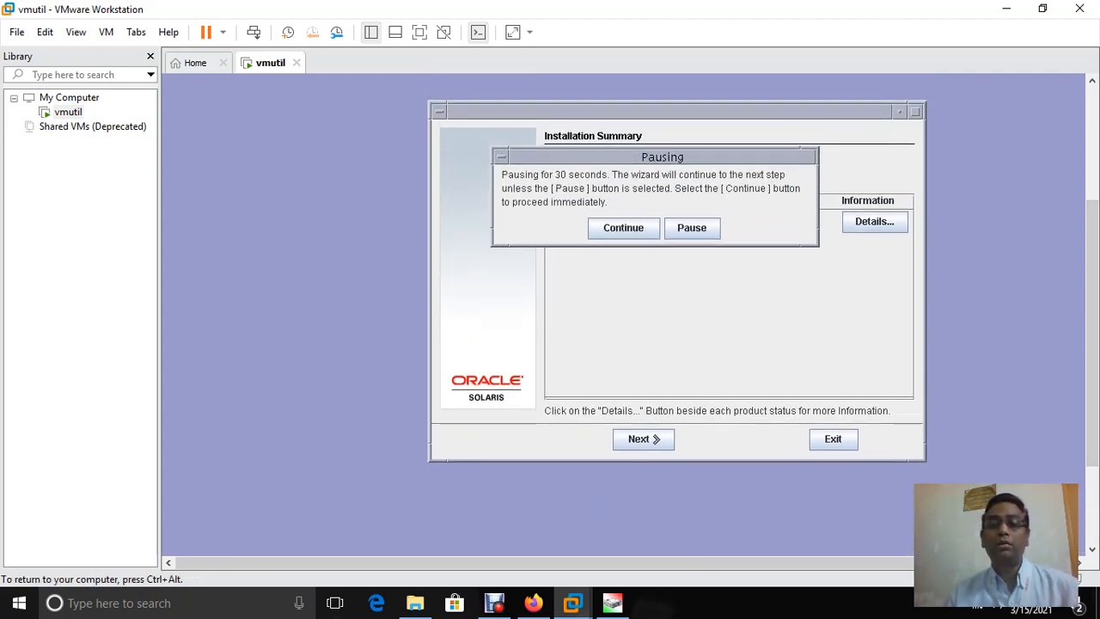
{"action": "left_click", "coordinate": [612, 230]}
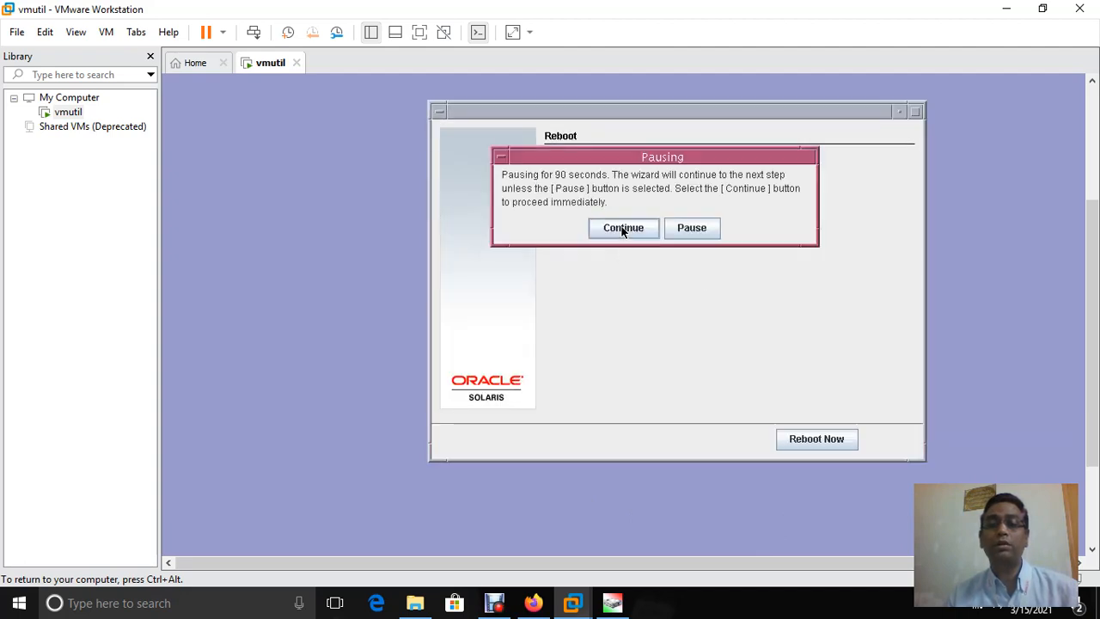
{"action": "left_click", "coordinate": [624, 229]}
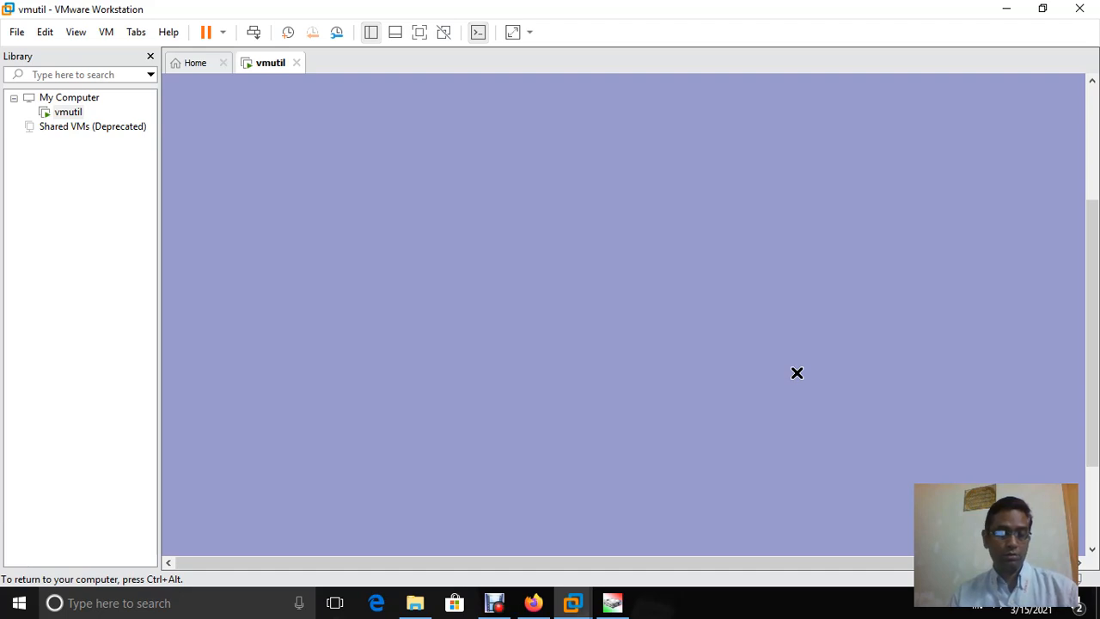
Boot the Oracle Solaris 10 1/13 entry from the GRUB menu
{"action": "key", "text": "ctrl+alt"}
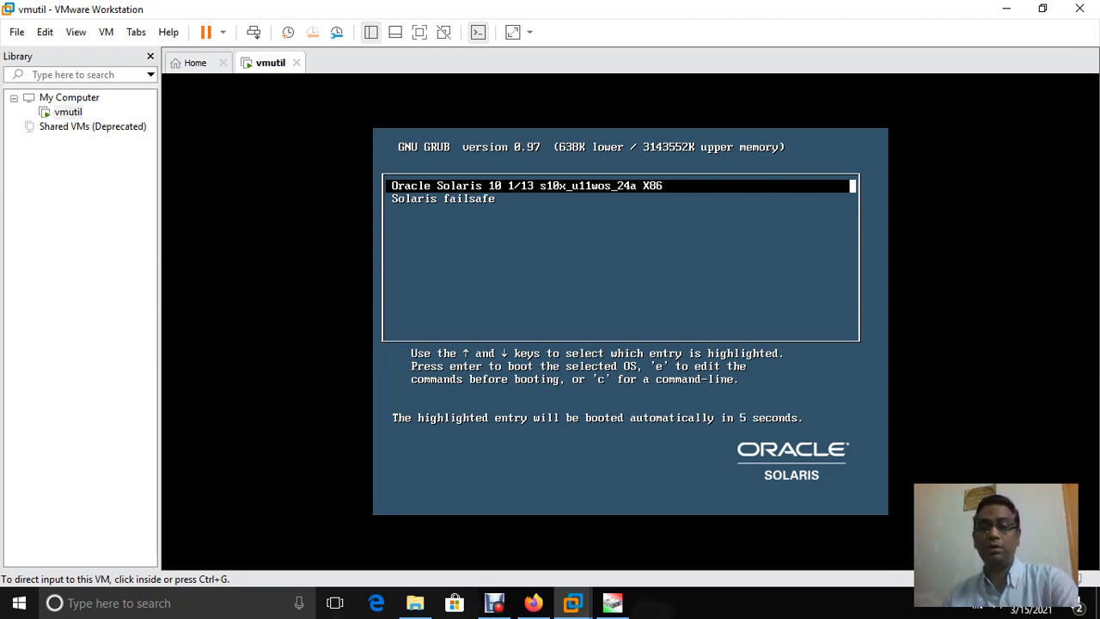
{"action": "key", "text": "ctrl+g"}
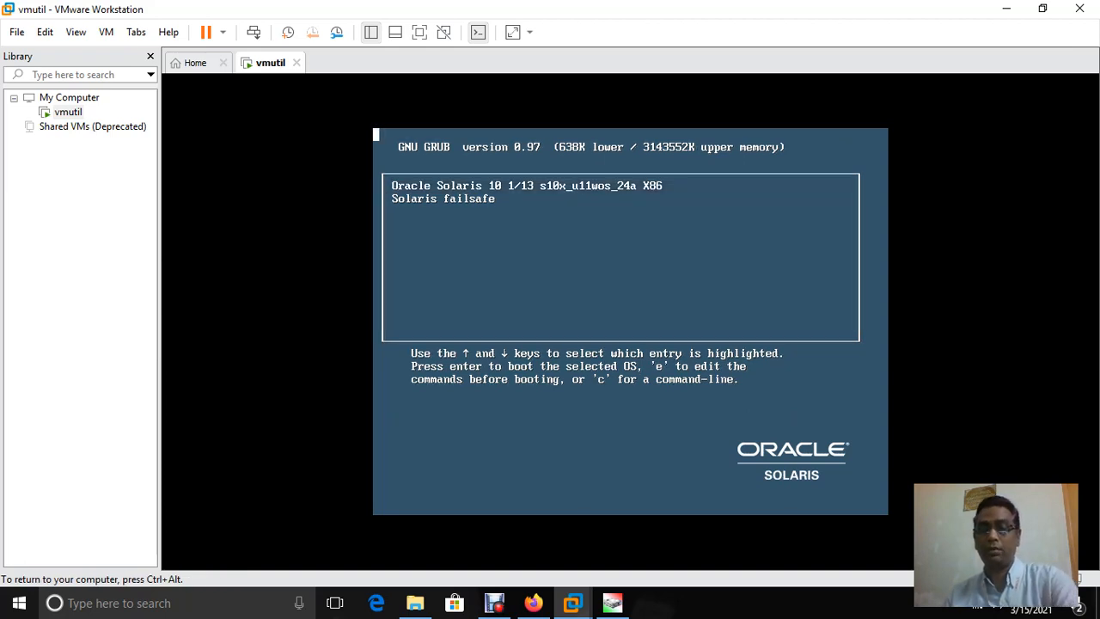
{"action": "key", "text": "Return"}
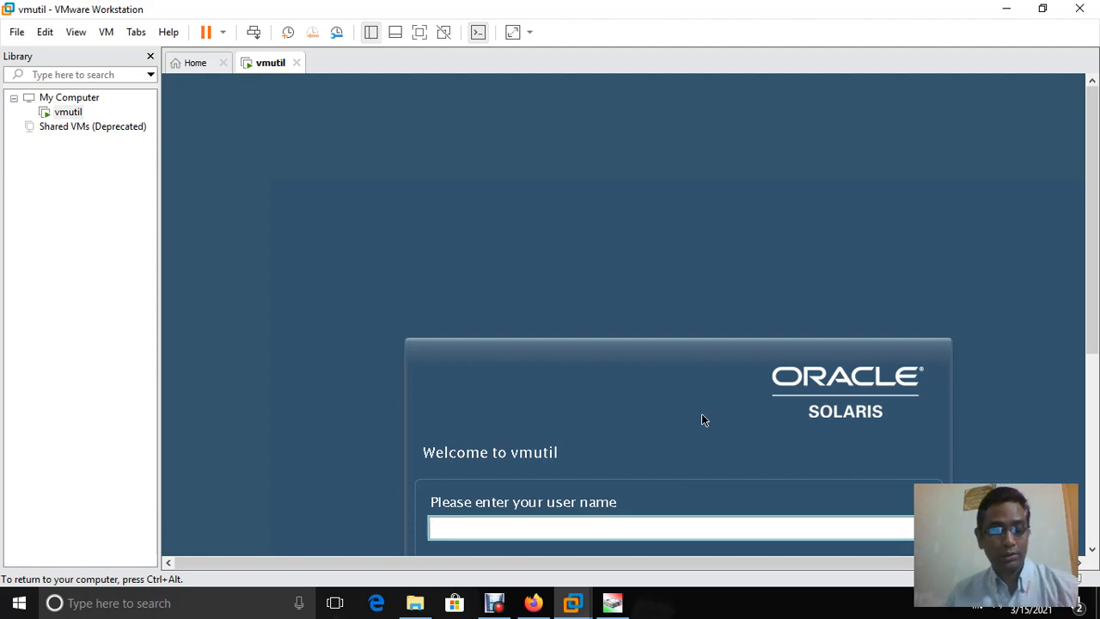
Sign in to the Solaris login screen as root with the root password
{"action": "key", "text": "ctrl+alt"}
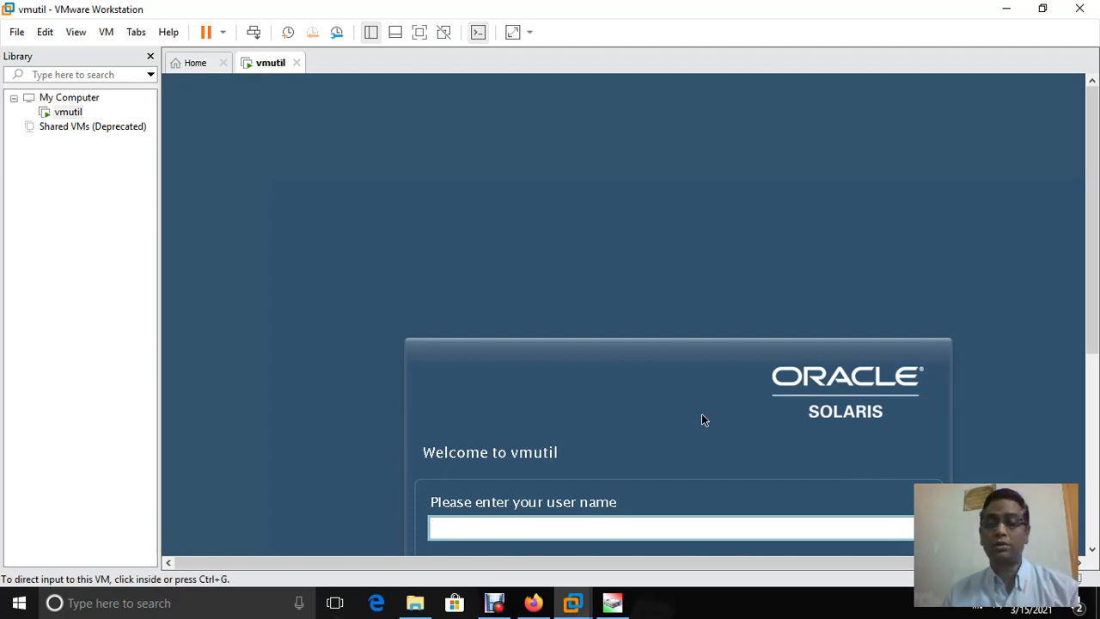
{"action": "left_click_drag", "start_coordinate": [1092, 221], "coordinate": [1092, 309]}
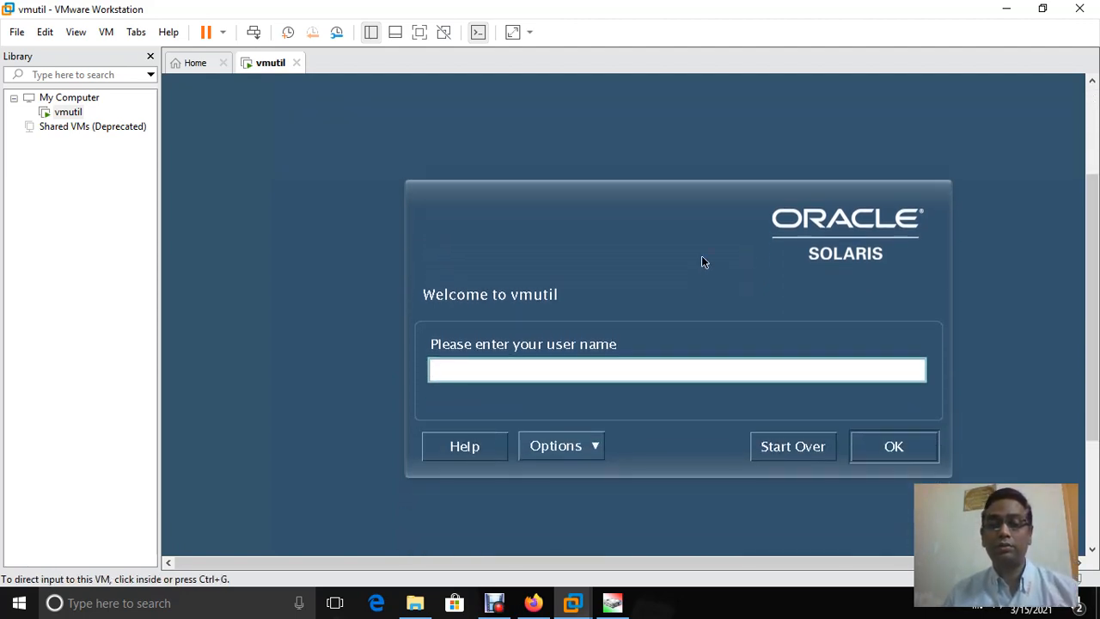
{"action": "left_click", "coordinate": [701, 255]}
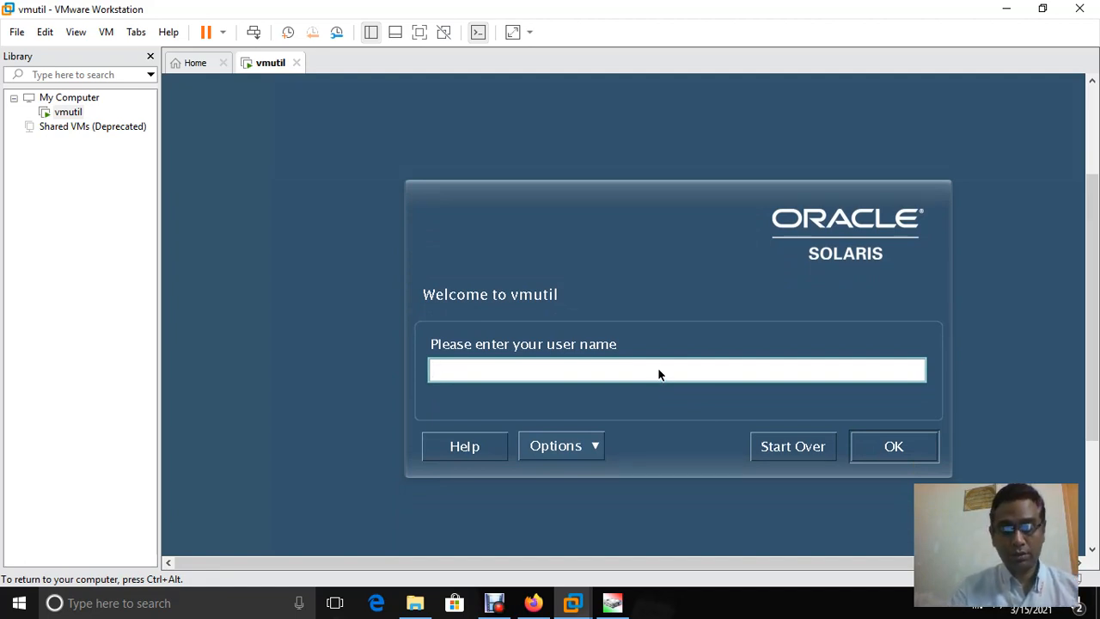
{"action": "type", "text": "root"}
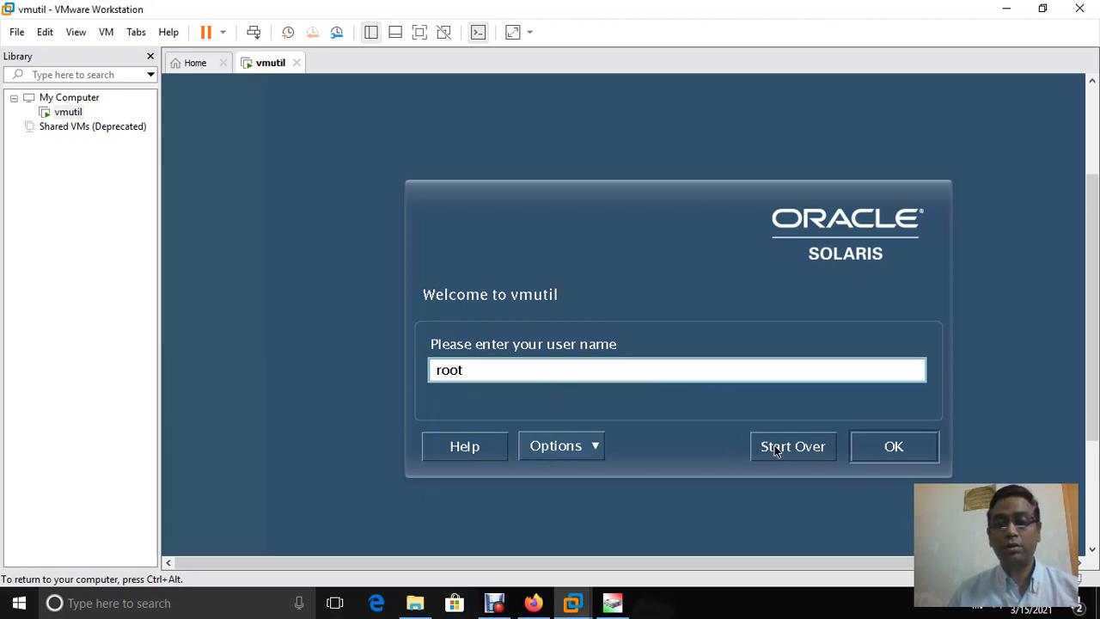
{"action": "left_click", "coordinate": [885, 448]}
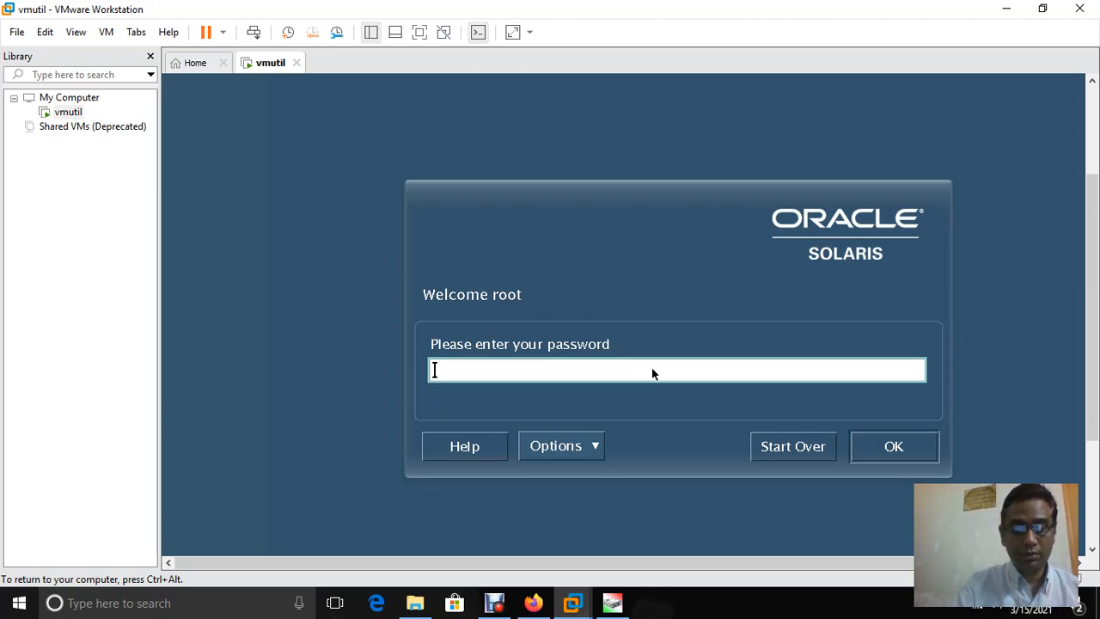
{"action": "key", "text": "Return"}
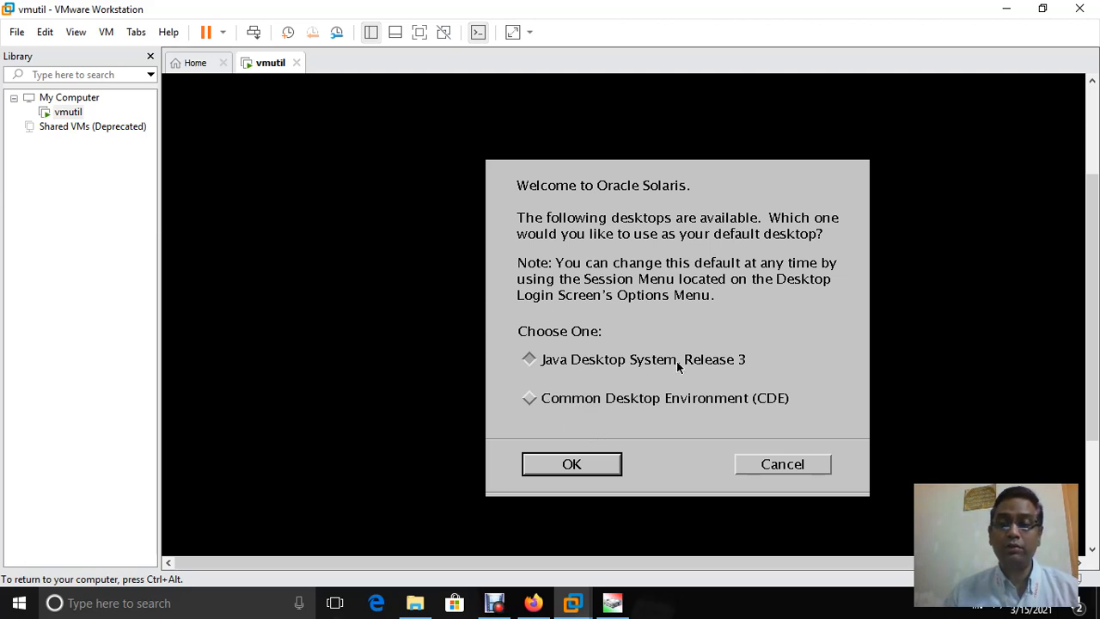
Choose Java Desktop System, Release 3 as default and close About the GNOME Desktop
{"action": "left_click", "coordinate": [731, 357]}
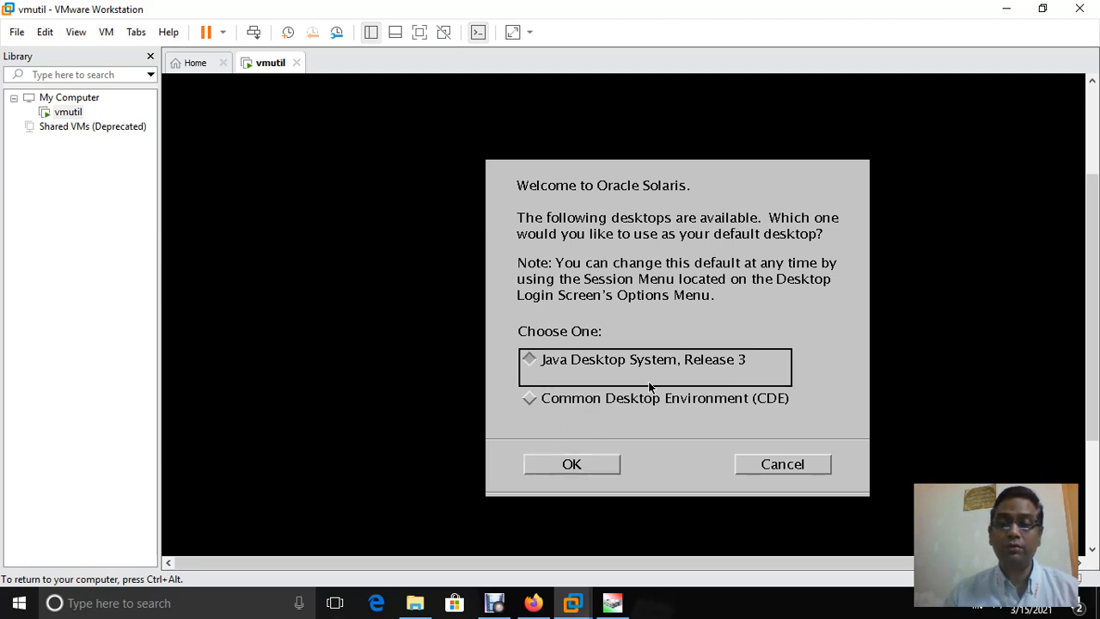
{"action": "left_click", "coordinate": [539, 461]}
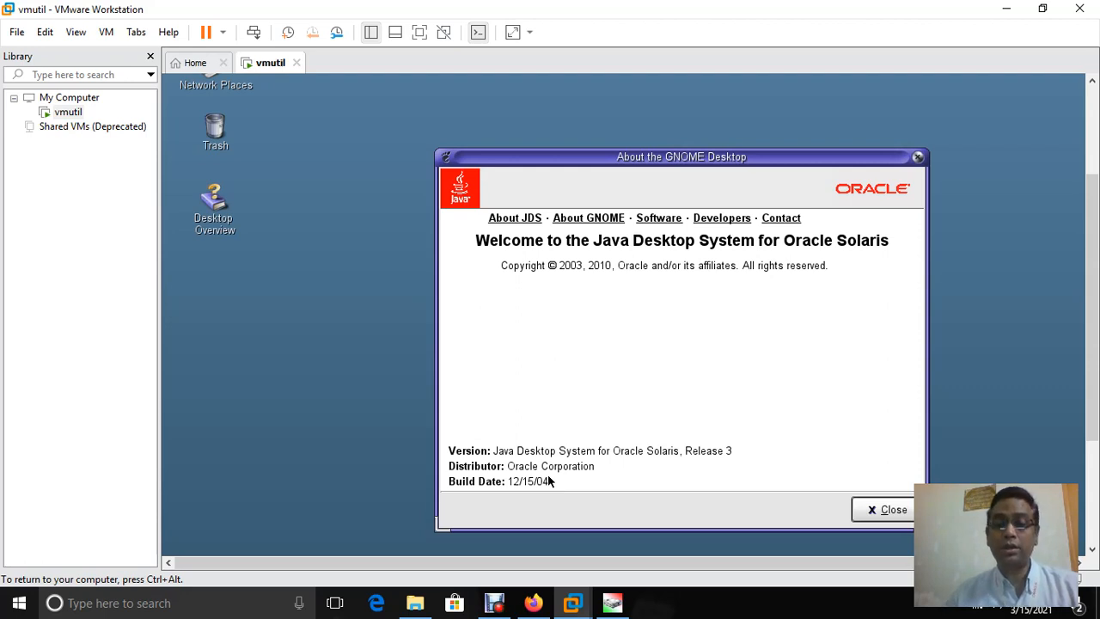
{"action": "left_click", "coordinate": [887, 509]}
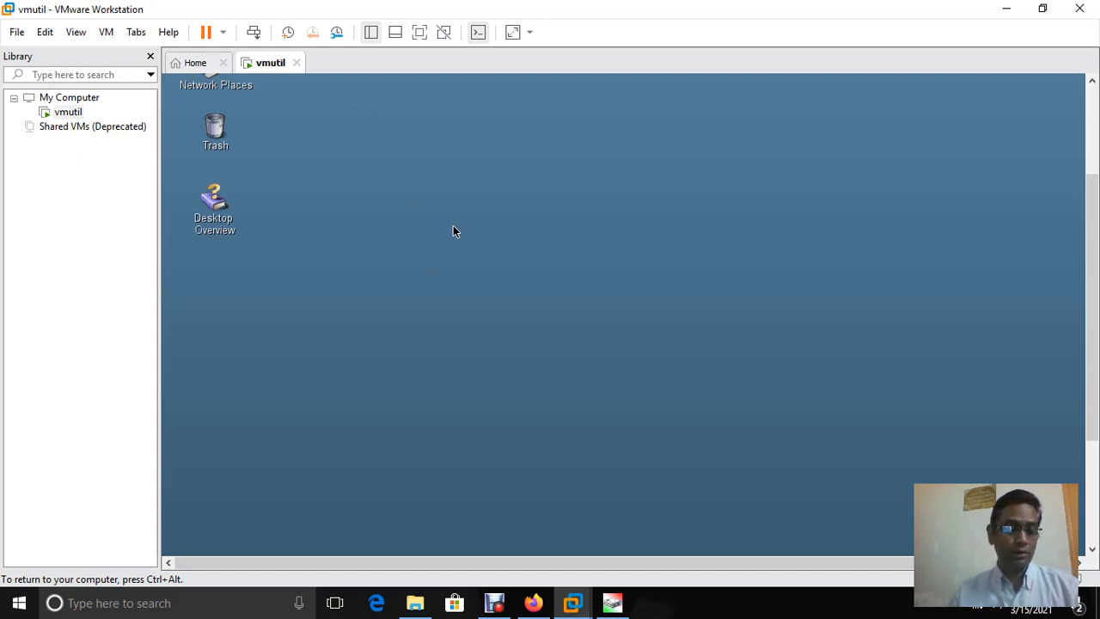
{"action": "key", "text": "ctrl+alt"}
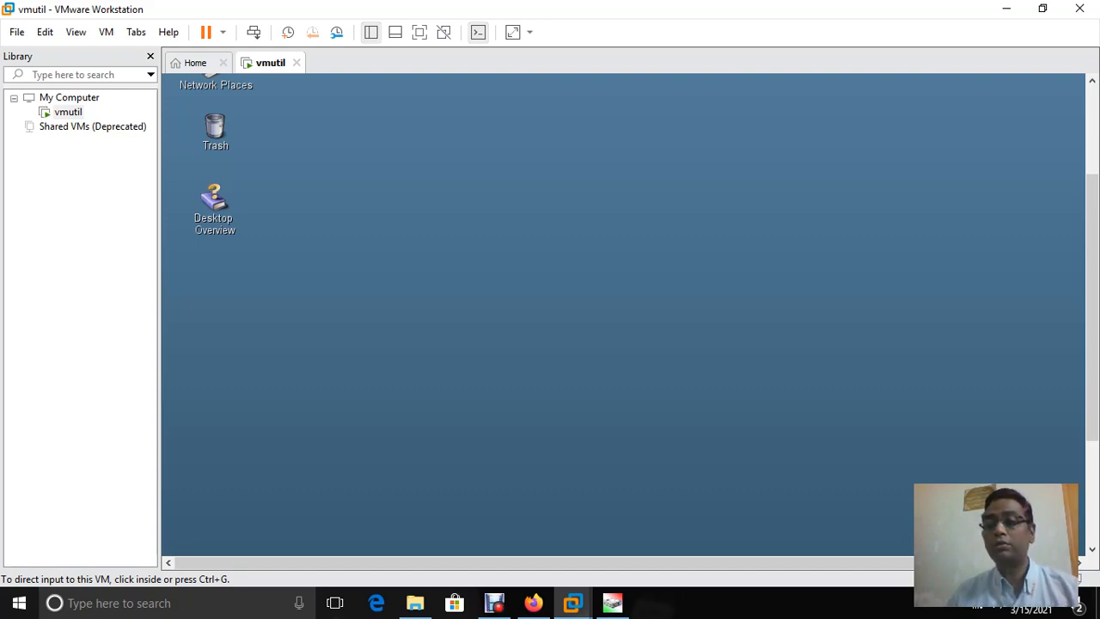
{"action": "left_click_drag", "start_coordinate": [1092, 307], "coordinate": [1091, 408]}
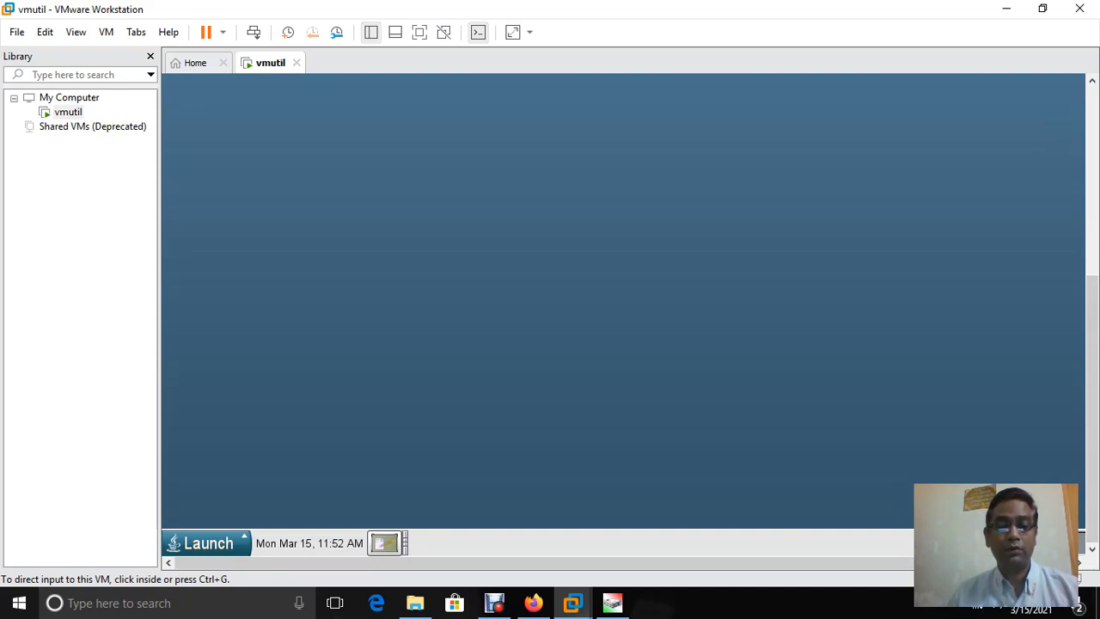
Start a Terminal from Launch > Applications > Utilities in the guest
{"action": "left_click", "coordinate": [228, 459]}
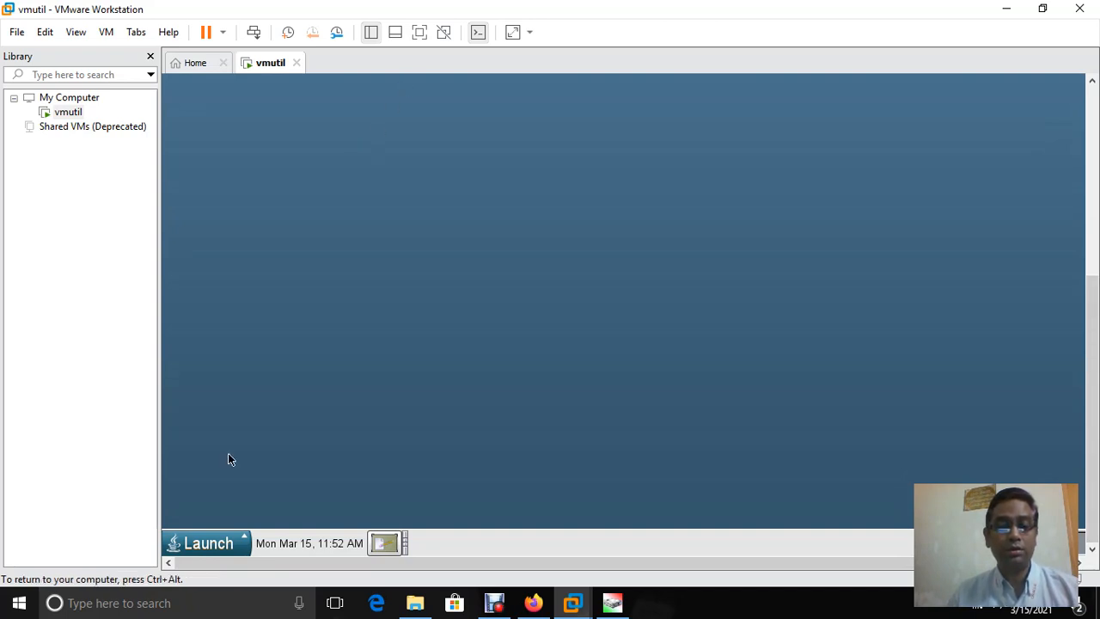
{"action": "left_click", "coordinate": [208, 543]}
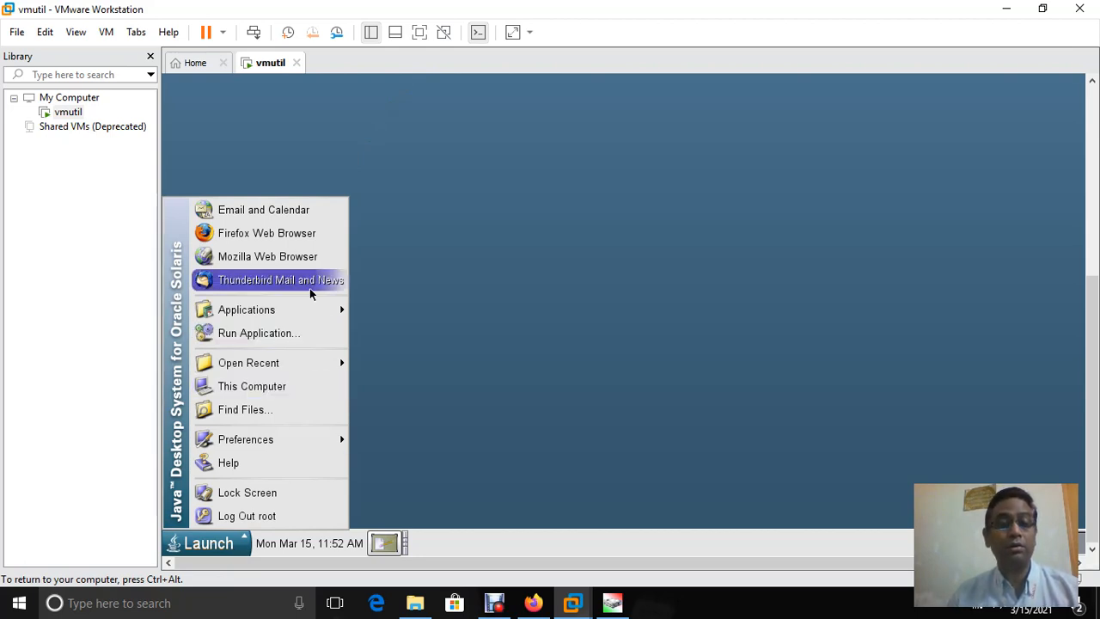
{"action": "mouse_move", "coordinate": [305, 311]}
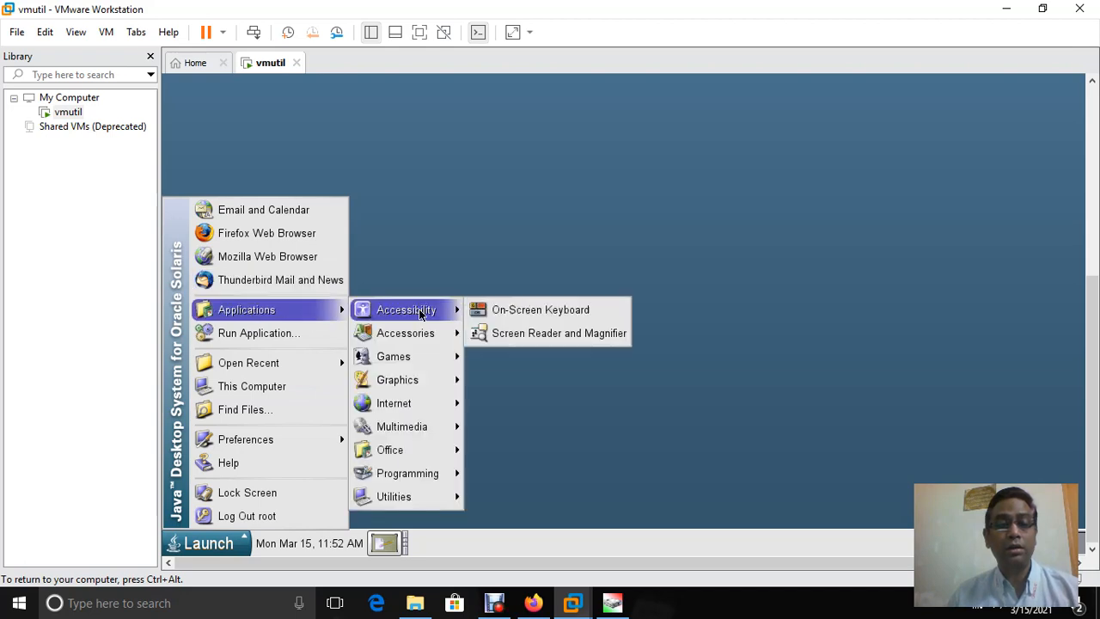
{"action": "mouse_move", "coordinate": [404, 497]}
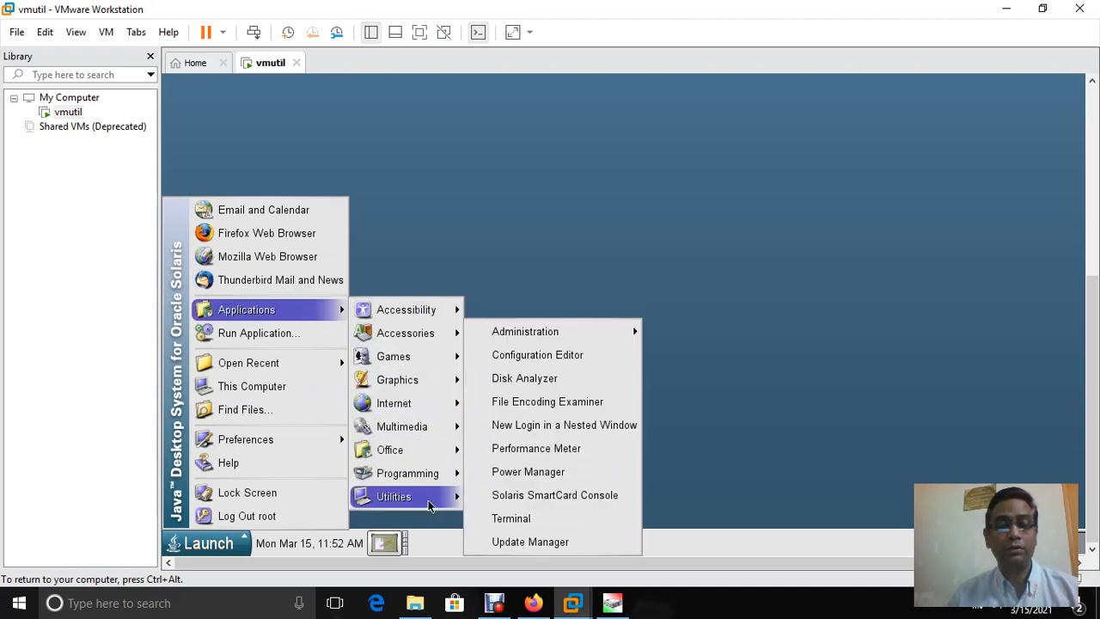
{"action": "left_click", "coordinate": [503, 519]}
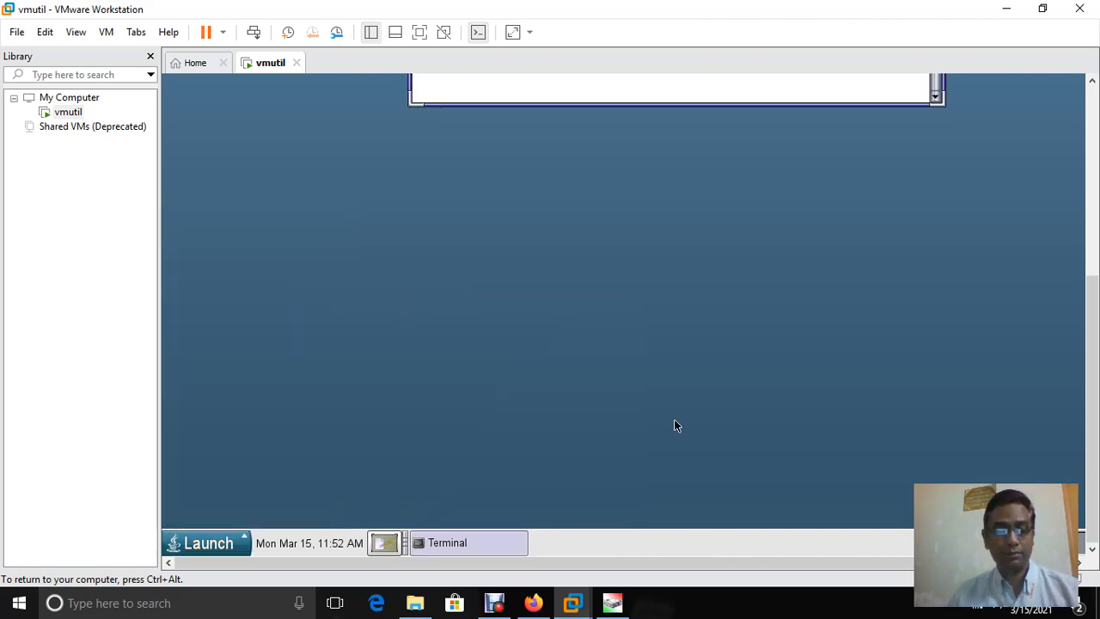
Close the root Terminal window, returning to the Java Desktop
{"action": "key", "text": "ctrl+alt"}
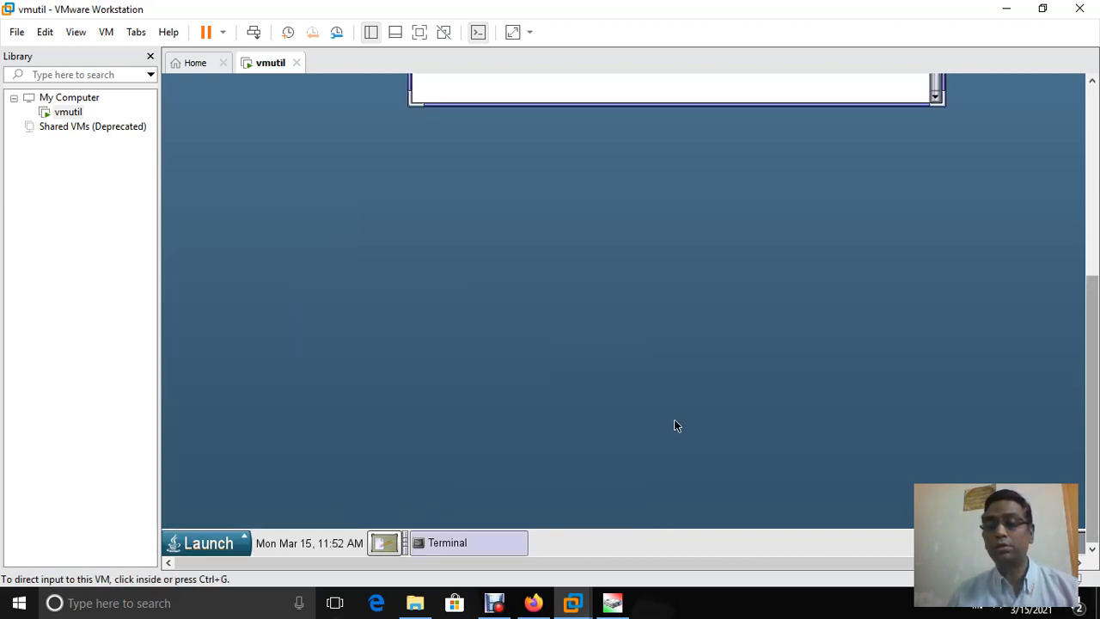
{"action": "scroll", "coordinate": [676, 424], "scroll_direction": "up", "scroll_amount": 3}
{"action": "scroll", "coordinate": [675, 344], "scroll_direction": "up", "scroll_amount": 3}
{"action": "key", "text": "ctrl+g"}
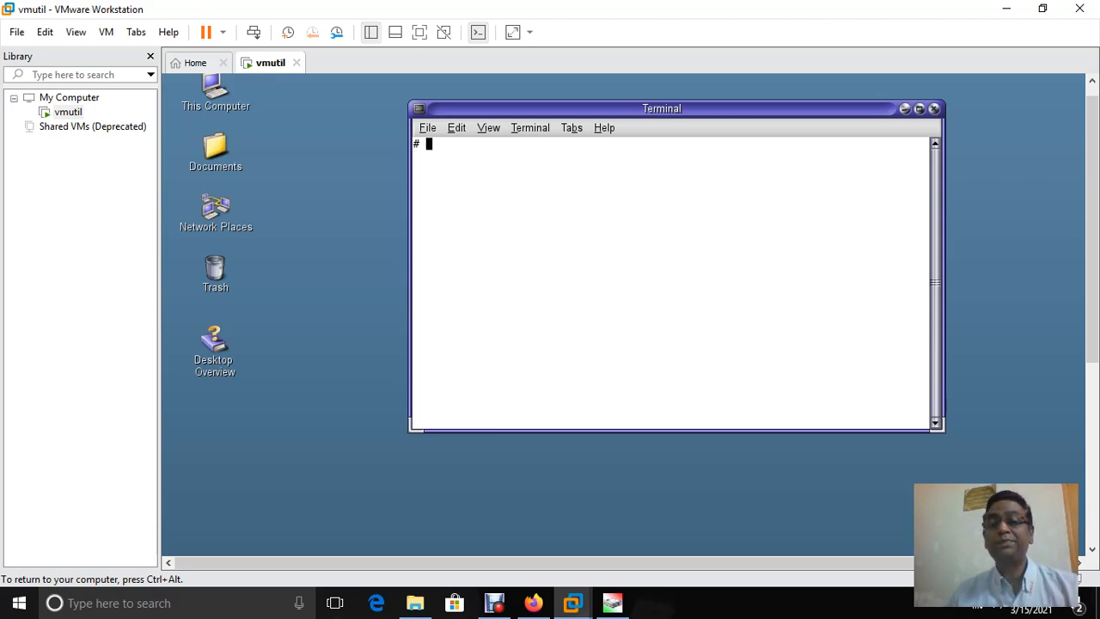
{"action": "key", "text": "ctrl+alt"}
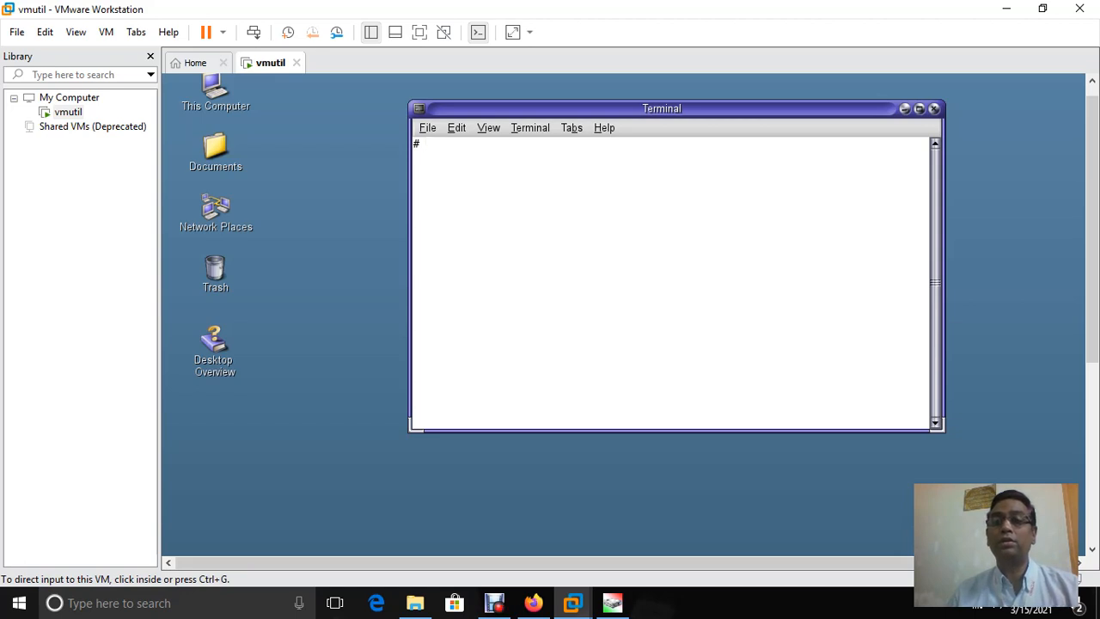
{"action": "key", "text": "ctrl+g"}
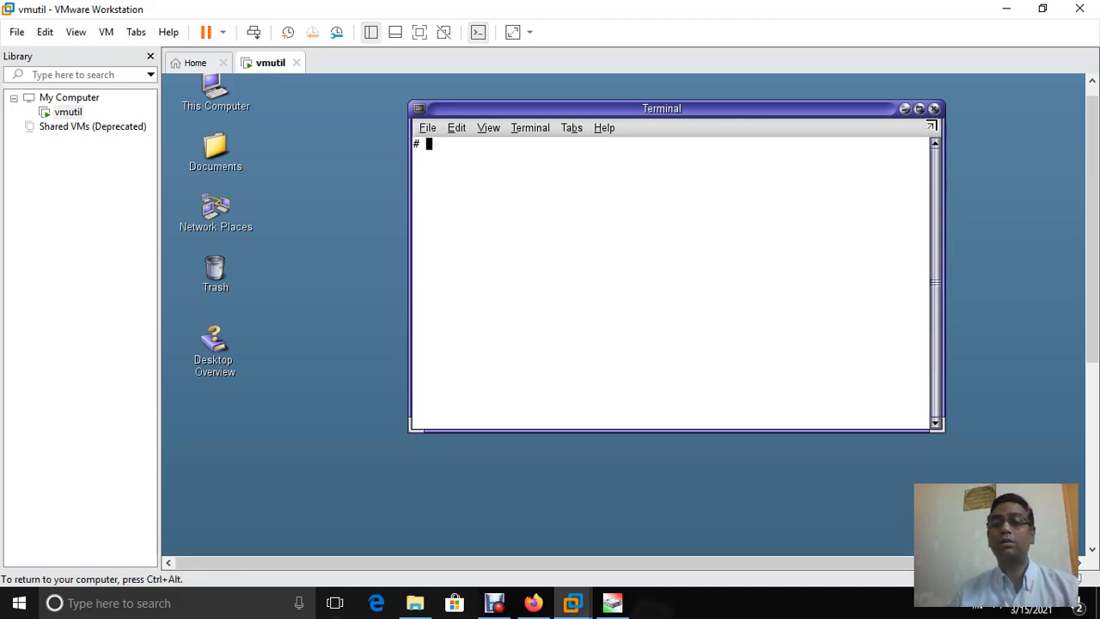
{"action": "left_click", "coordinate": [935, 108]}
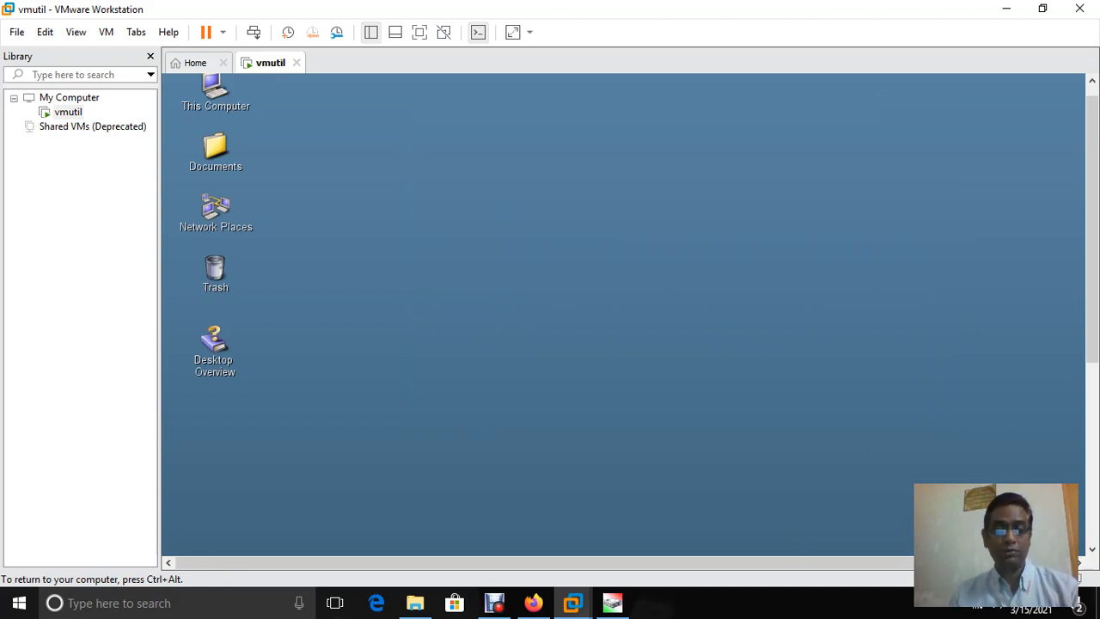
Open Screen Resolution from Launch > Preferences > Desktop Preferences > Display
{"action": "key", "text": "ctrl+alt"}
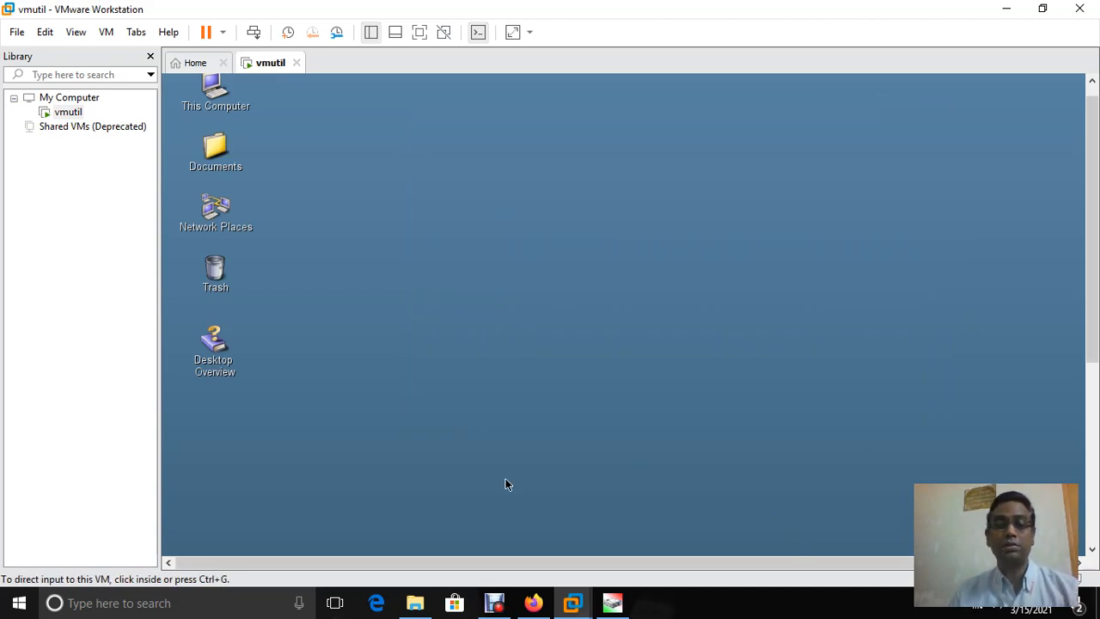
{"action": "scroll", "coordinate": [505, 485], "scroll_direction": "down", "scroll_amount": 6}
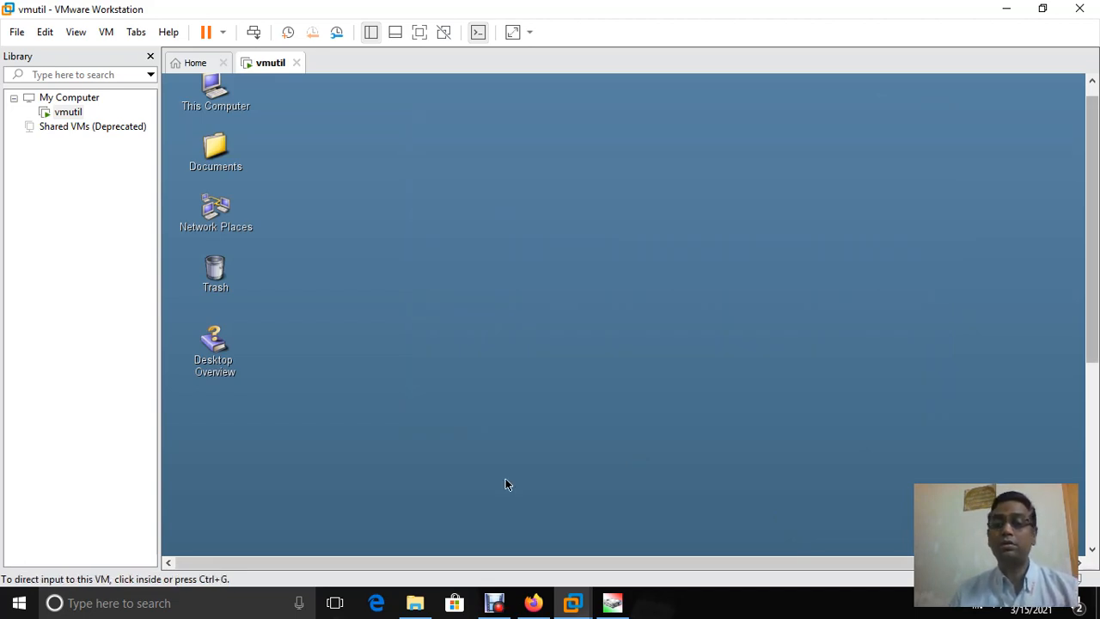
{"action": "left_click", "coordinate": [506, 153]}
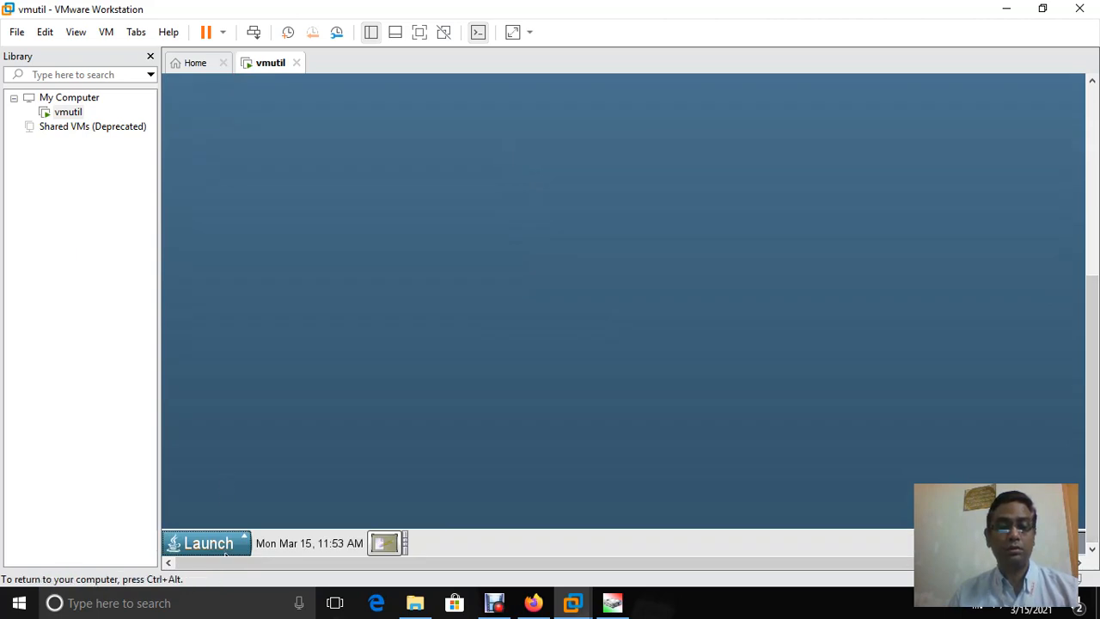
{"action": "left_click", "coordinate": [225, 552]}
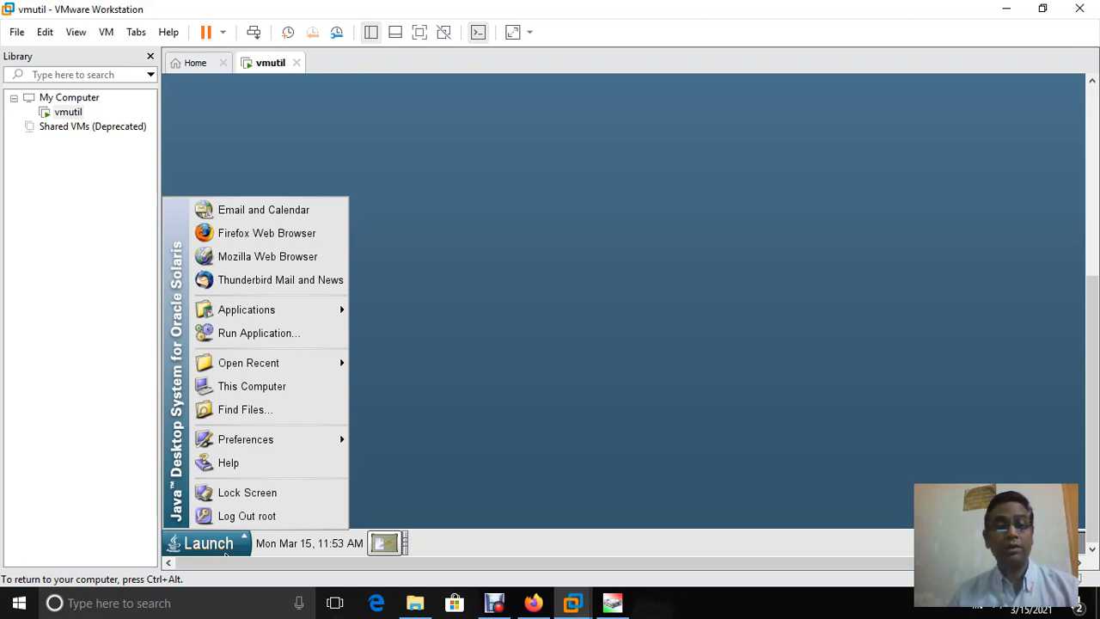
{"action": "mouse_move", "coordinate": [332, 437]}
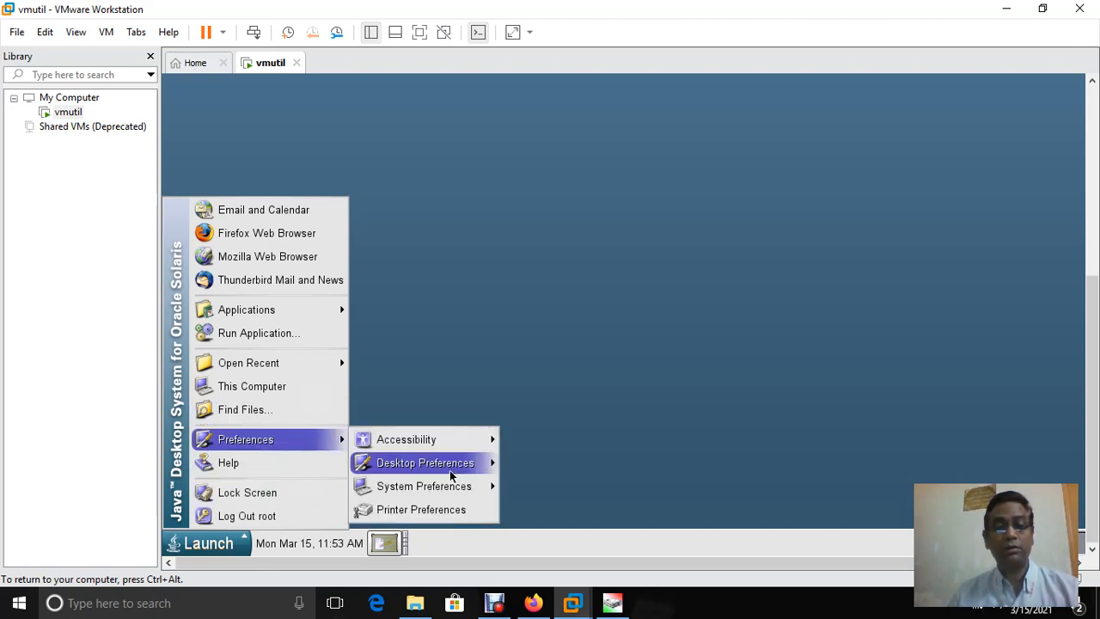
{"action": "mouse_move", "coordinate": [447, 469]}
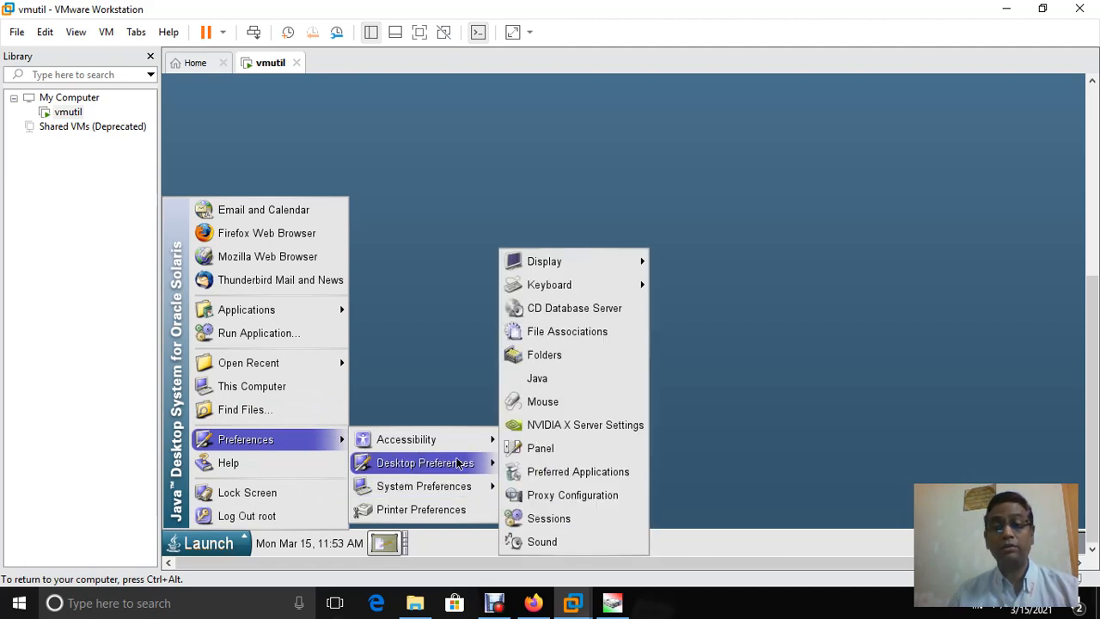
{"action": "mouse_move", "coordinate": [592, 261]}
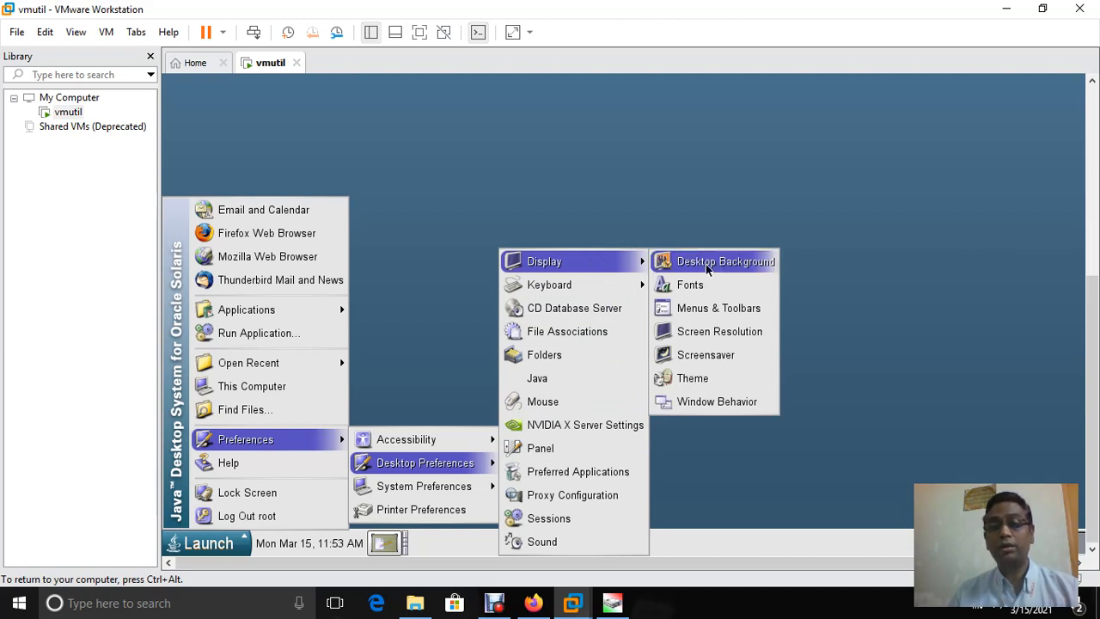
{"action": "left_click", "coordinate": [719, 332]}
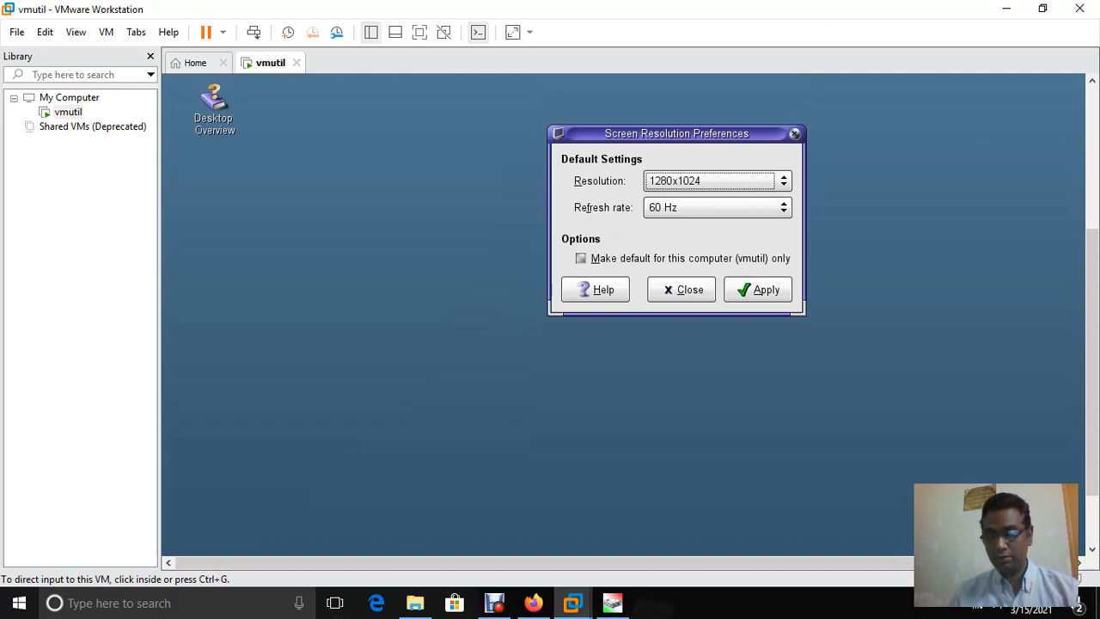
Apply the 1280x1024 resolution at 60 Hz to the guest display
{"action": "key", "text": "ctrl+g"}
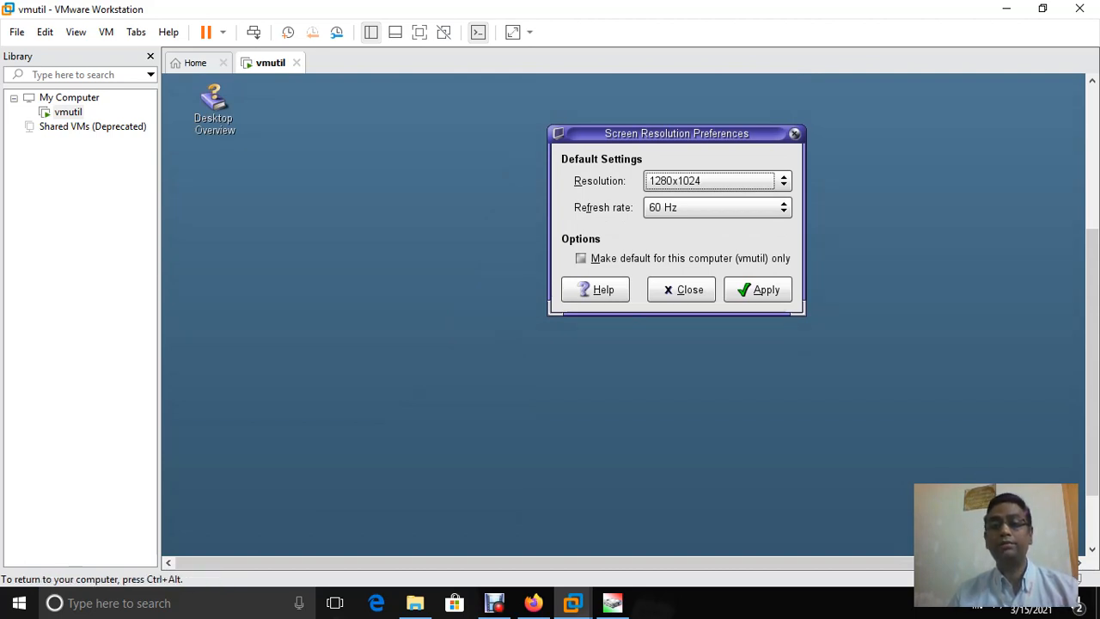
{"action": "left_click", "coordinate": [754, 290]}
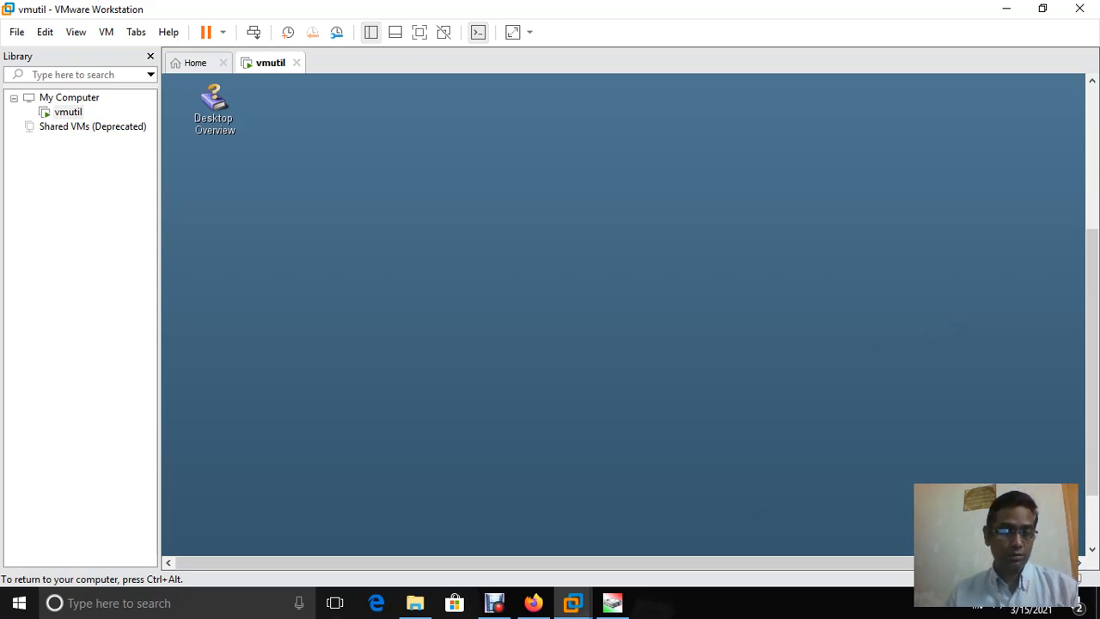
{"action": "key", "text": "ctrl+alt"}
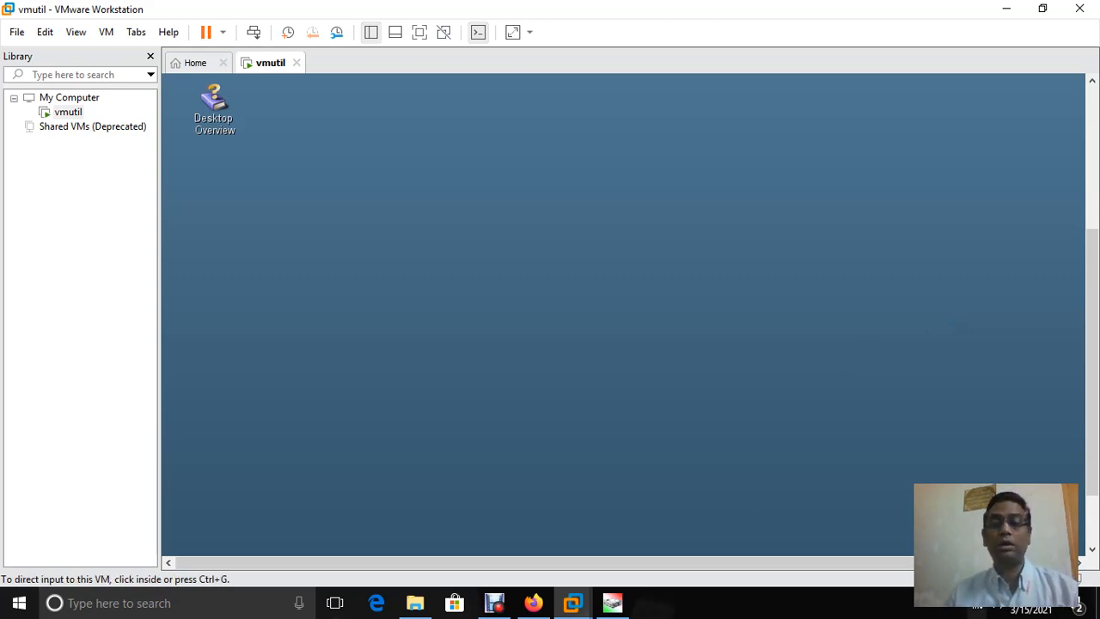
{"action": "left_click_drag", "start_coordinate": [1092, 362], "coordinate": [1092, 408]}
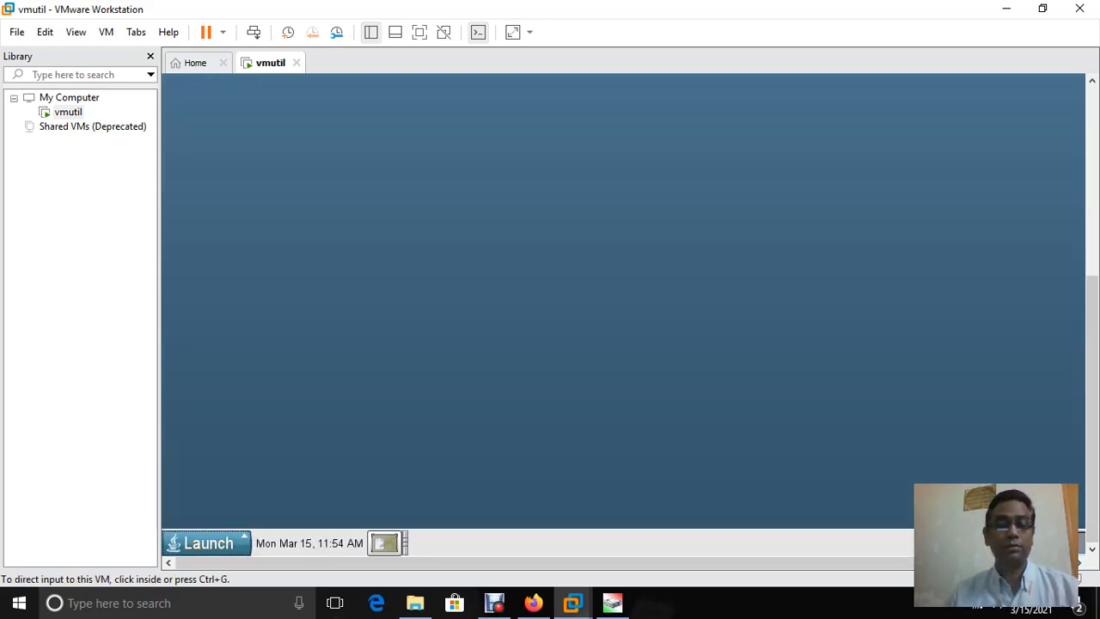
{"action": "left_click", "coordinate": [693, 555]}
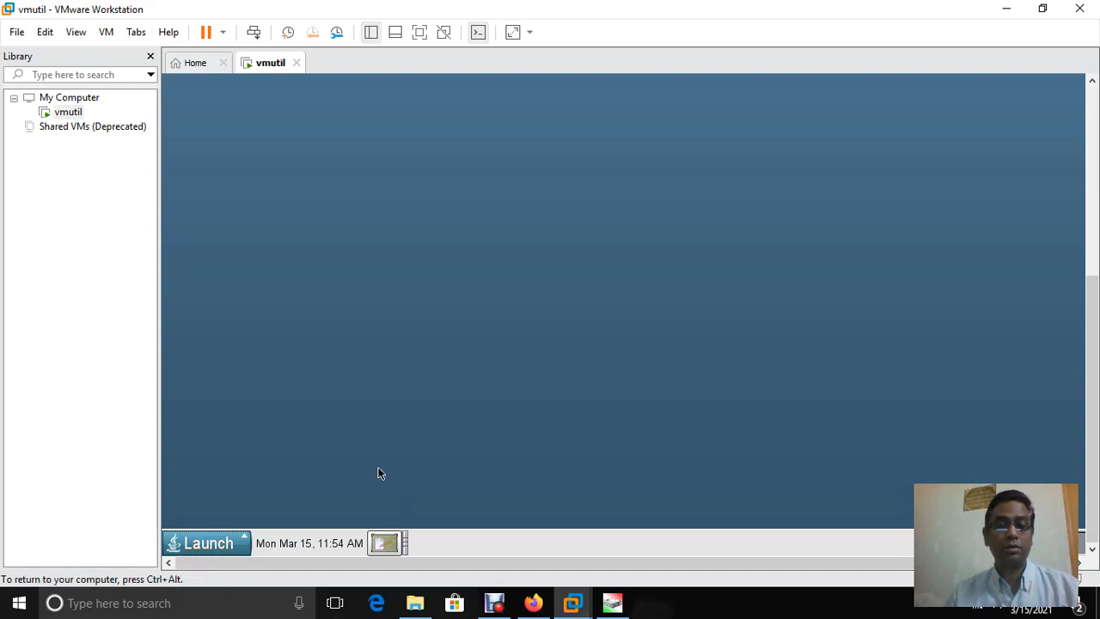
{"action": "left_click", "coordinate": [236, 538]}
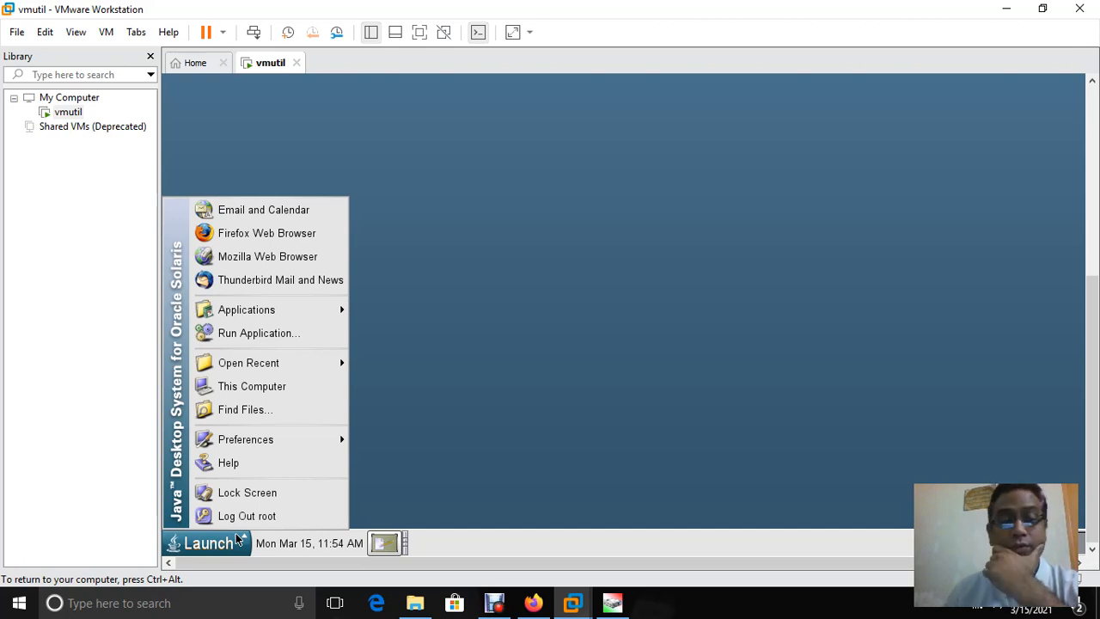
{"action": "left_click", "coordinate": [472, 542]}
{"action": "right_click", "coordinate": [472, 541]}
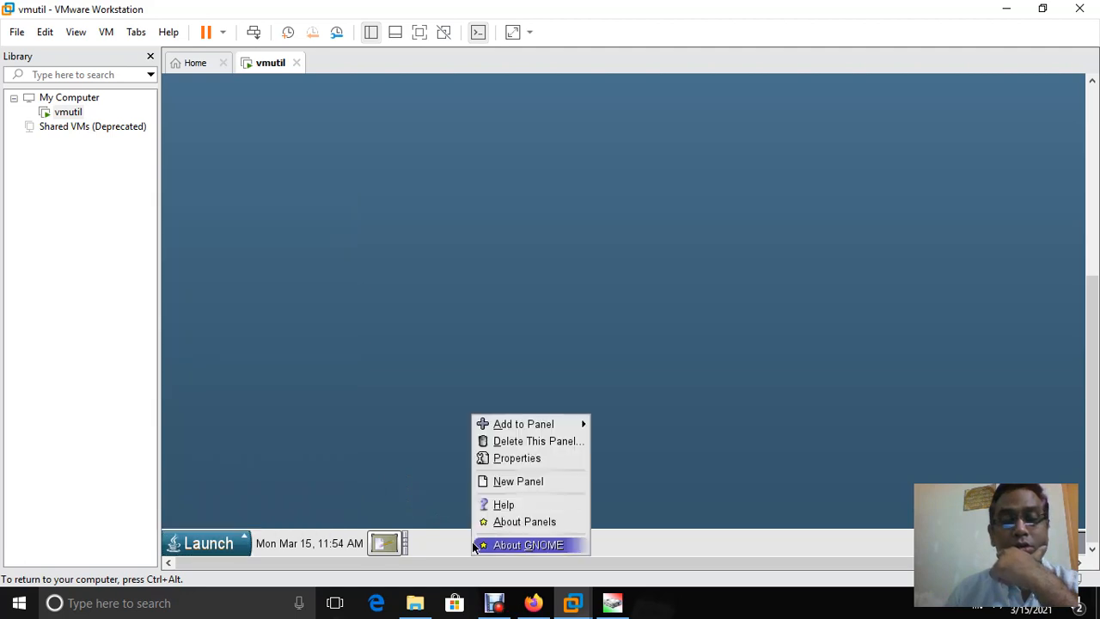
{"action": "left_click", "coordinate": [203, 547]}
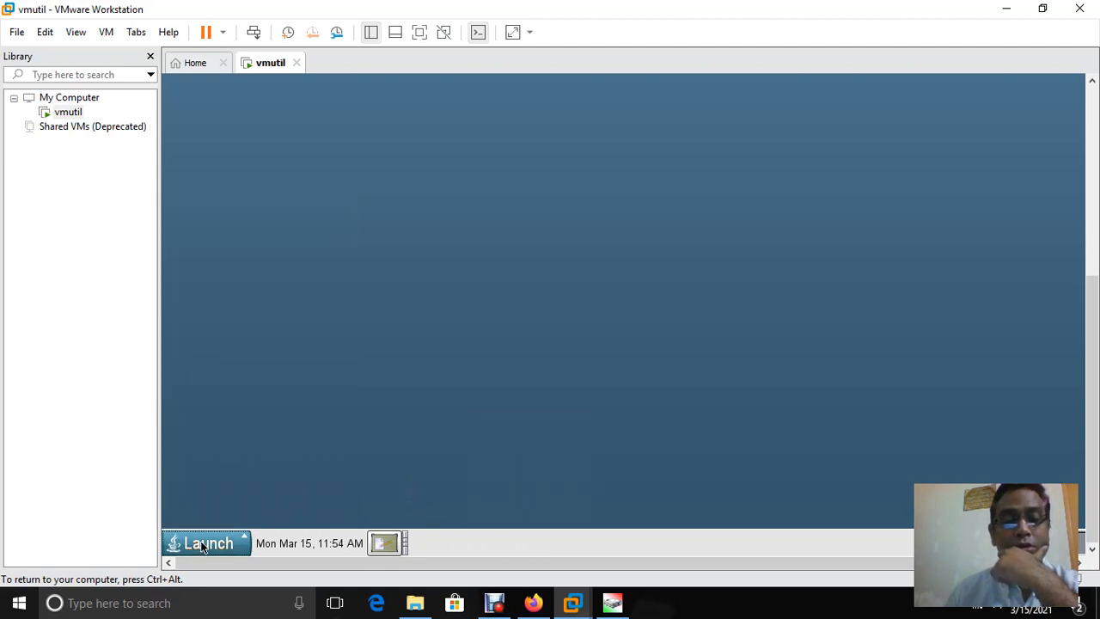
{"action": "right_click", "coordinate": [203, 547]}
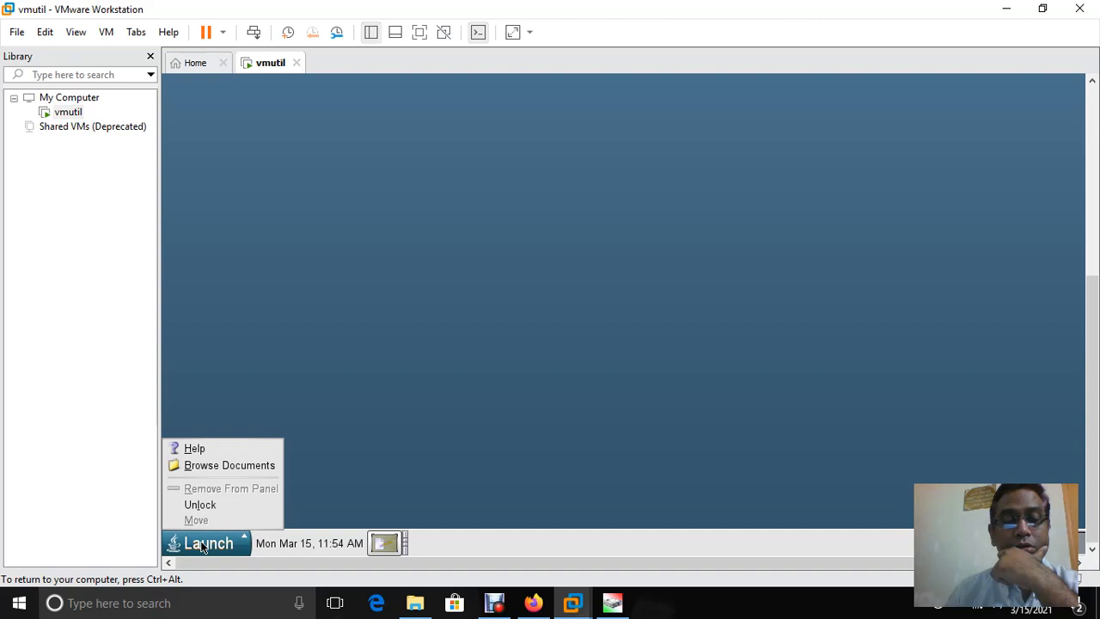
{"action": "left_click", "coordinate": [268, 311]}
{"action": "right_click", "coordinate": [268, 311]}
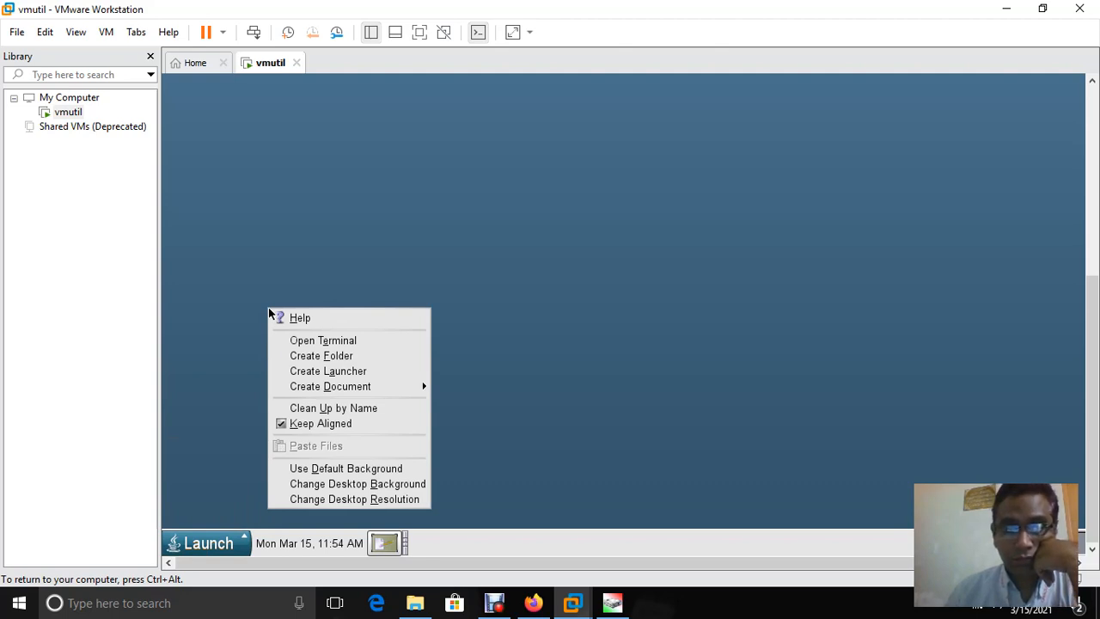
{"action": "left_click", "coordinate": [437, 124]}
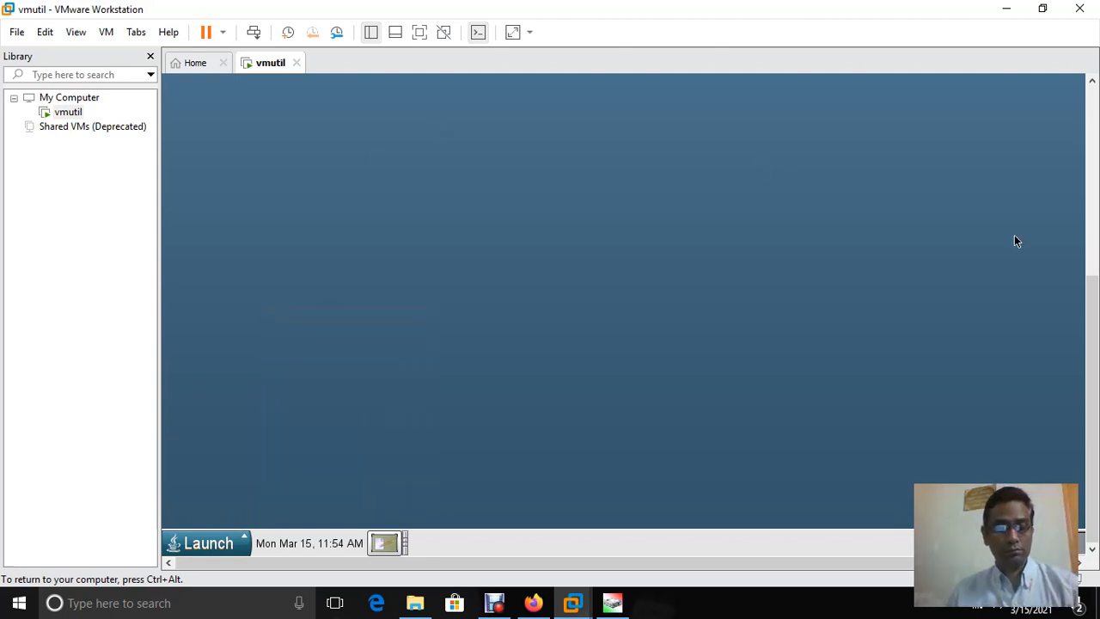
Dismiss the This Computer icon menu and open the vmutil tab's context menu
{"action": "key", "text": "ctrl+alt"}
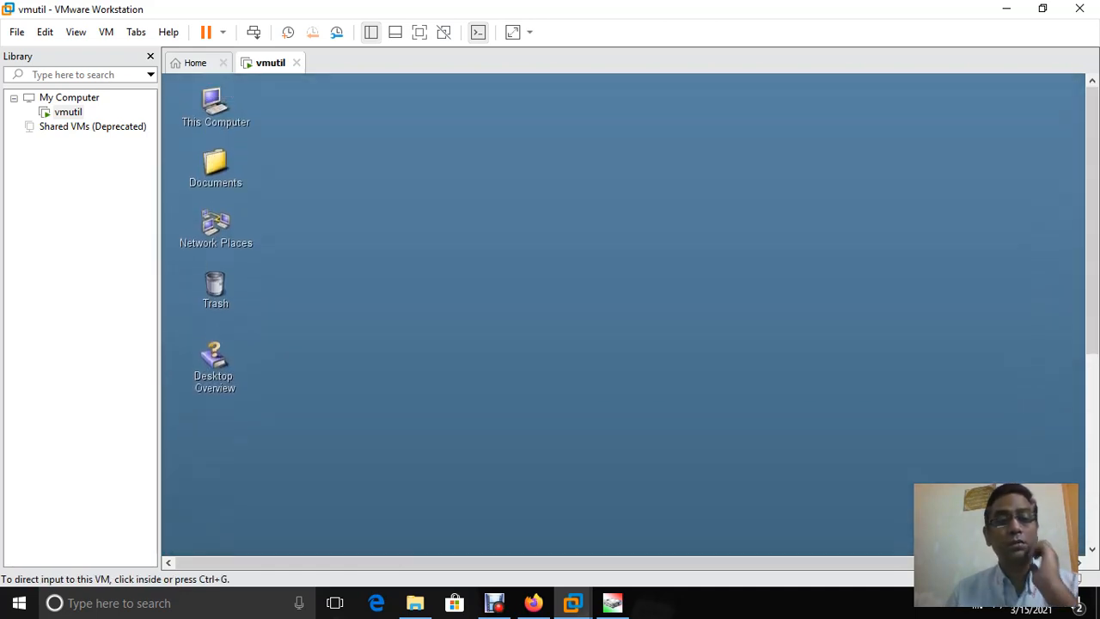
{"action": "key", "text": "ctrl+g"}
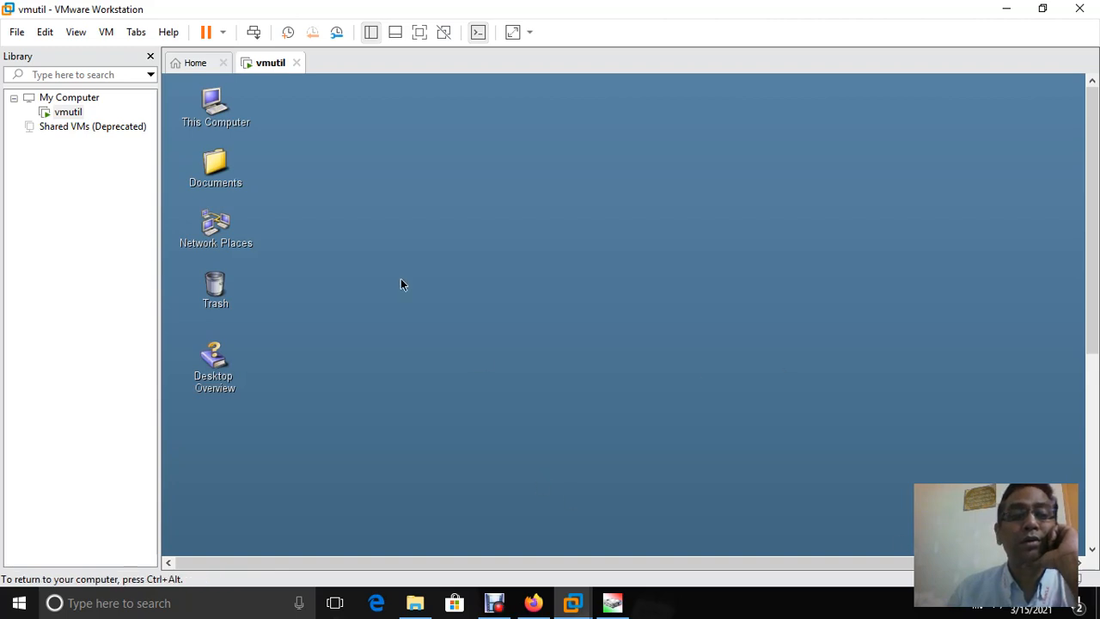
{"action": "right_click", "coordinate": [228, 124]}
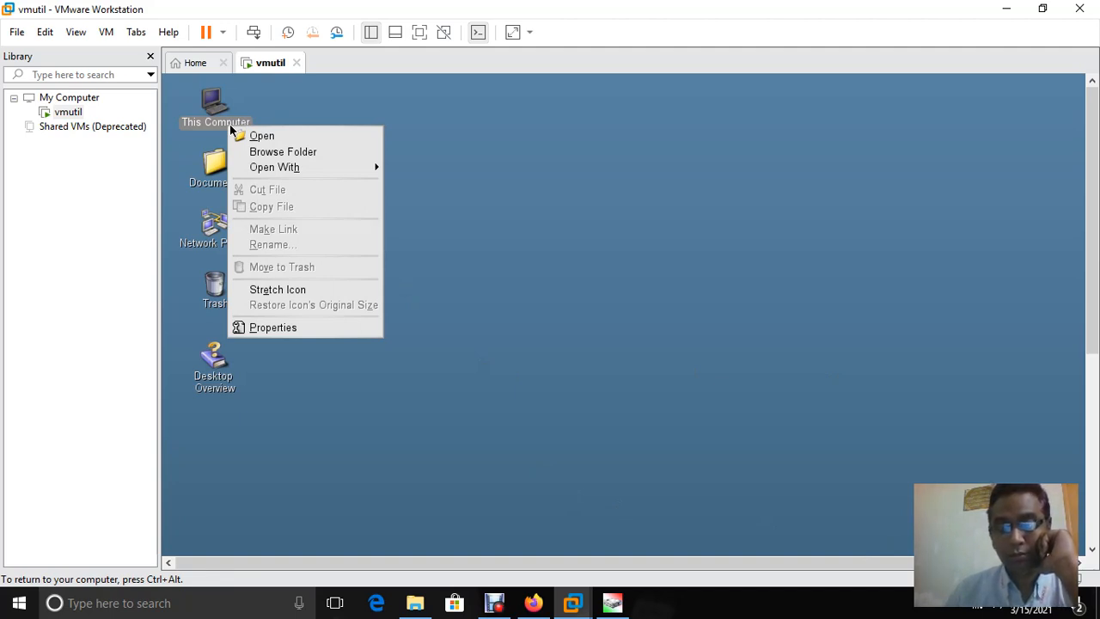
{"action": "left_click", "coordinate": [556, 155]}
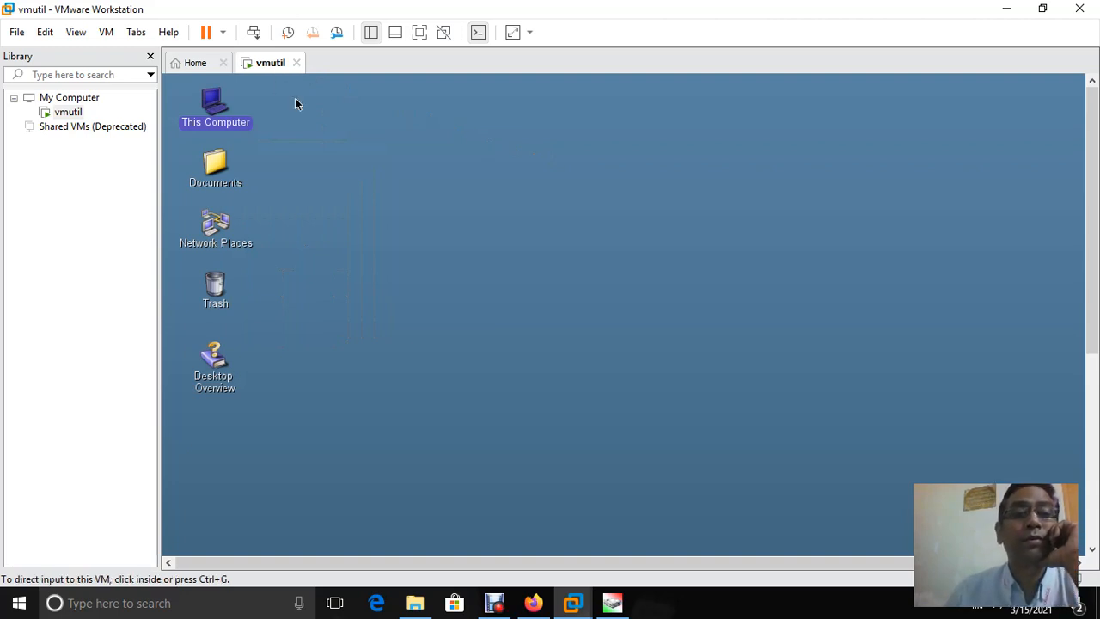
{"action": "right_click", "coordinate": [275, 63]}
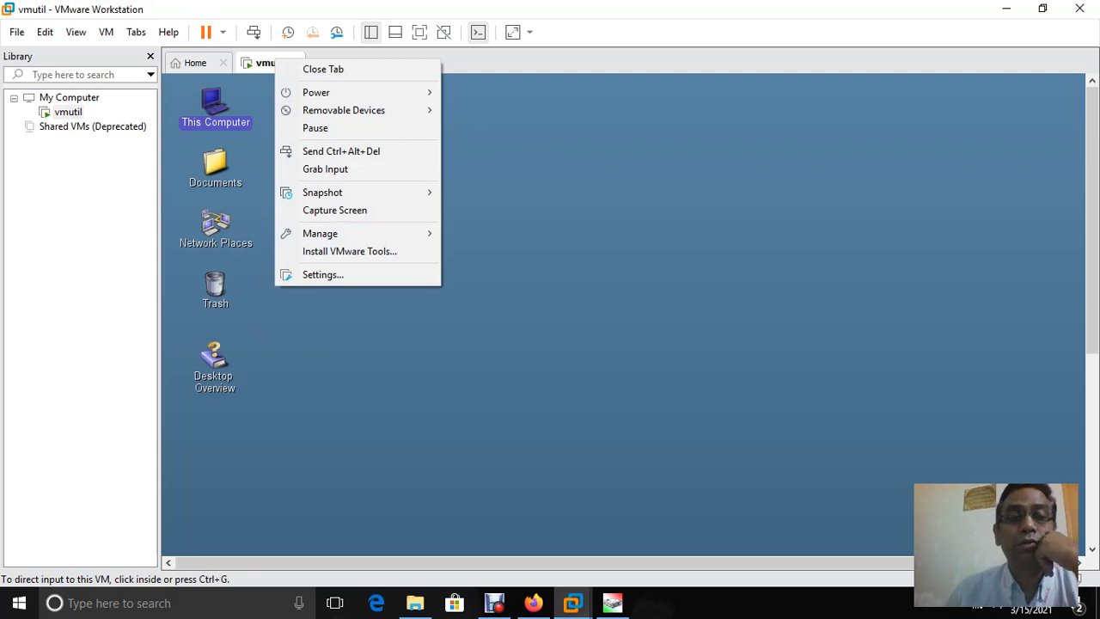
Download and install VMware Tools 11.1.5 for Solaris, showing details, then open VM Settings
{"action": "left_click", "coordinate": [349, 251]}
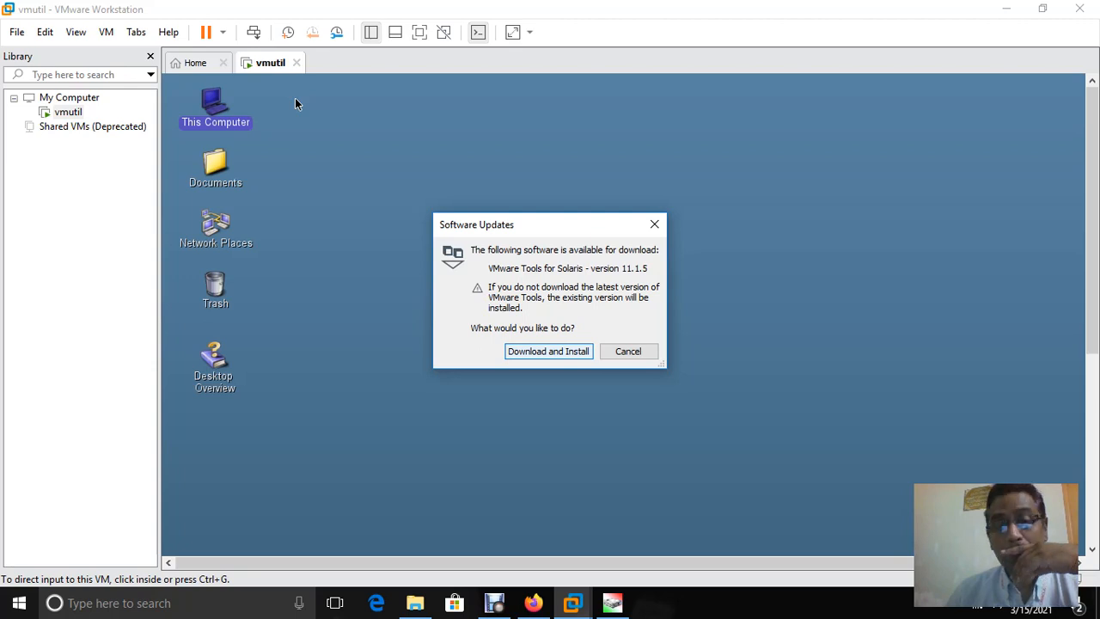
{"action": "key", "text": "Return"}
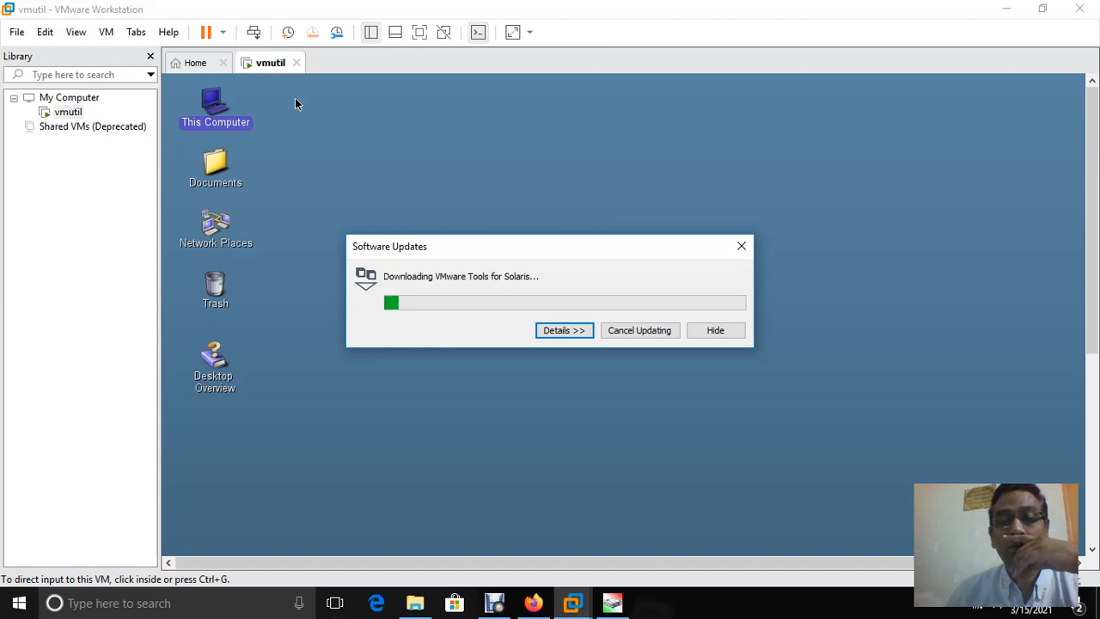
{"action": "key", "text": "Return"}
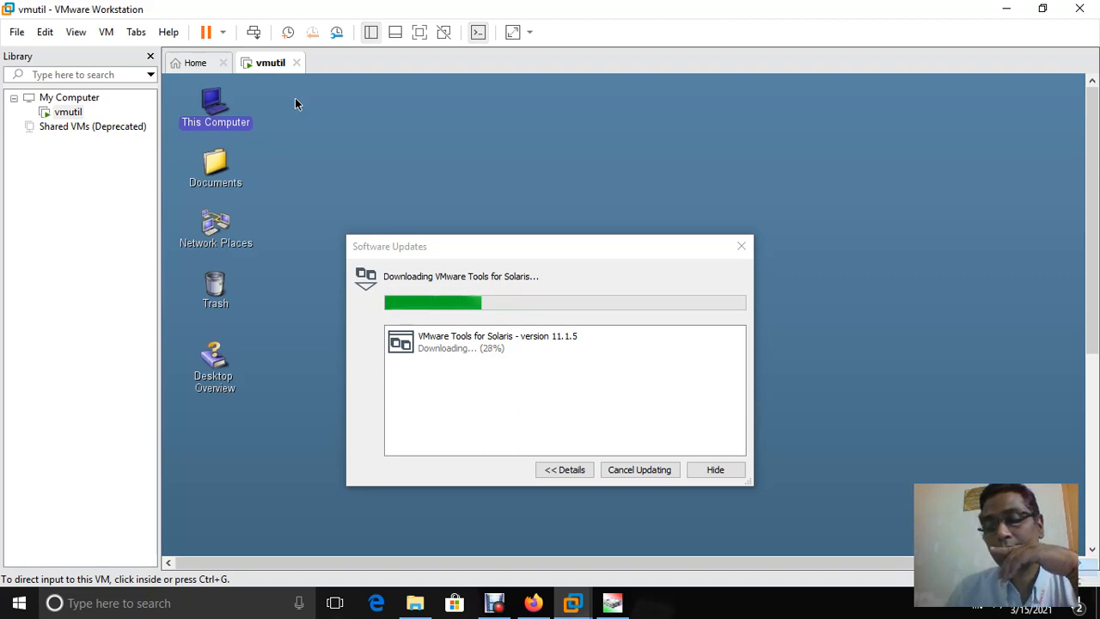
{"action": "key", "text": "ctrl+d"}
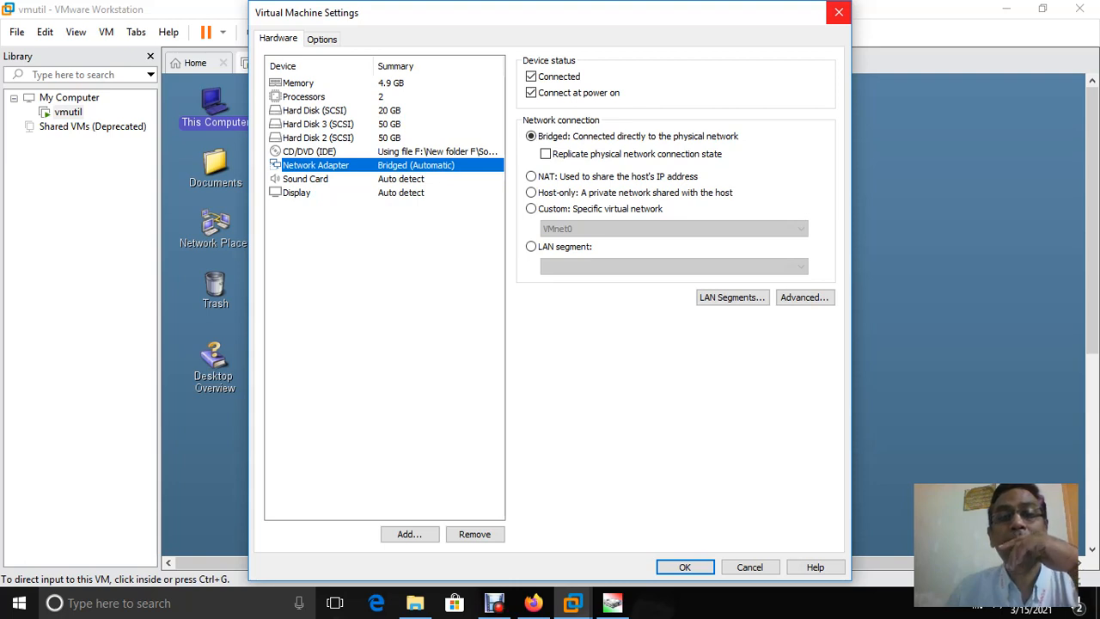
Cancel out of vmutil's Virtual Machine Settings
{"action": "left_click", "coordinate": [839, 12]}
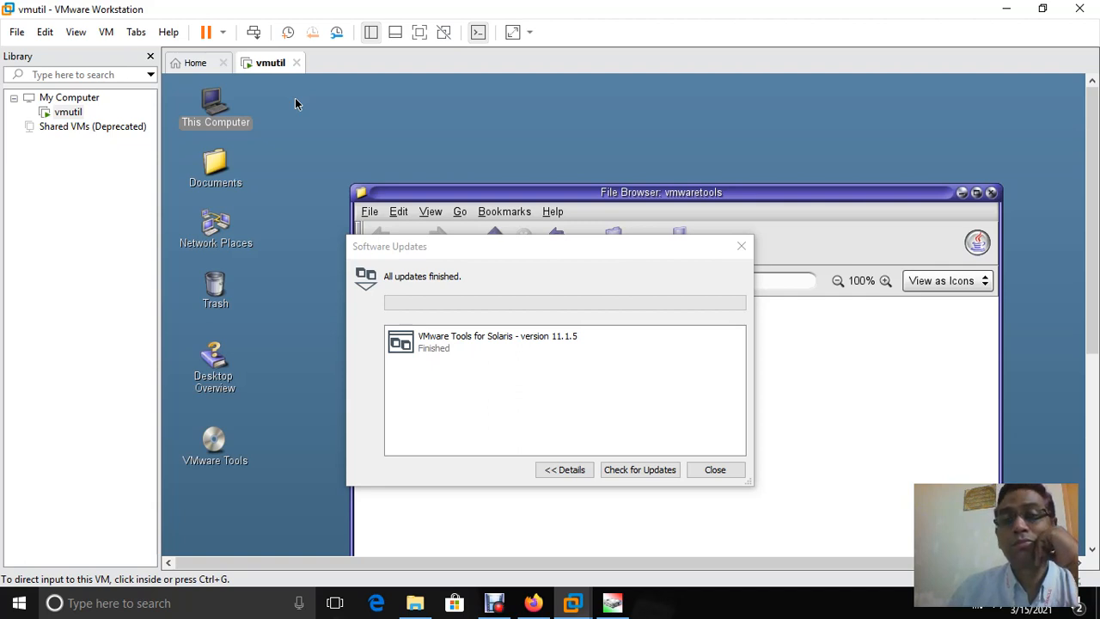
Move the guest's File Browser up and push the Software Updates dialog aside
{"action": "left_click", "coordinate": [295, 103]}
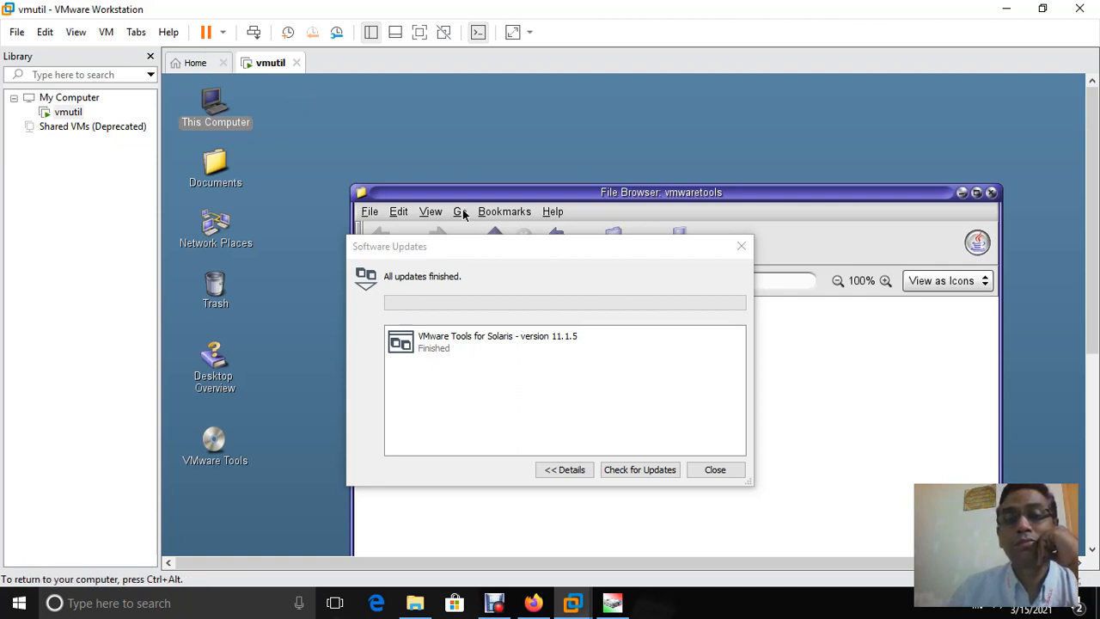
{"action": "left_click_drag", "start_coordinate": [458, 197], "coordinate": [427, 92]}
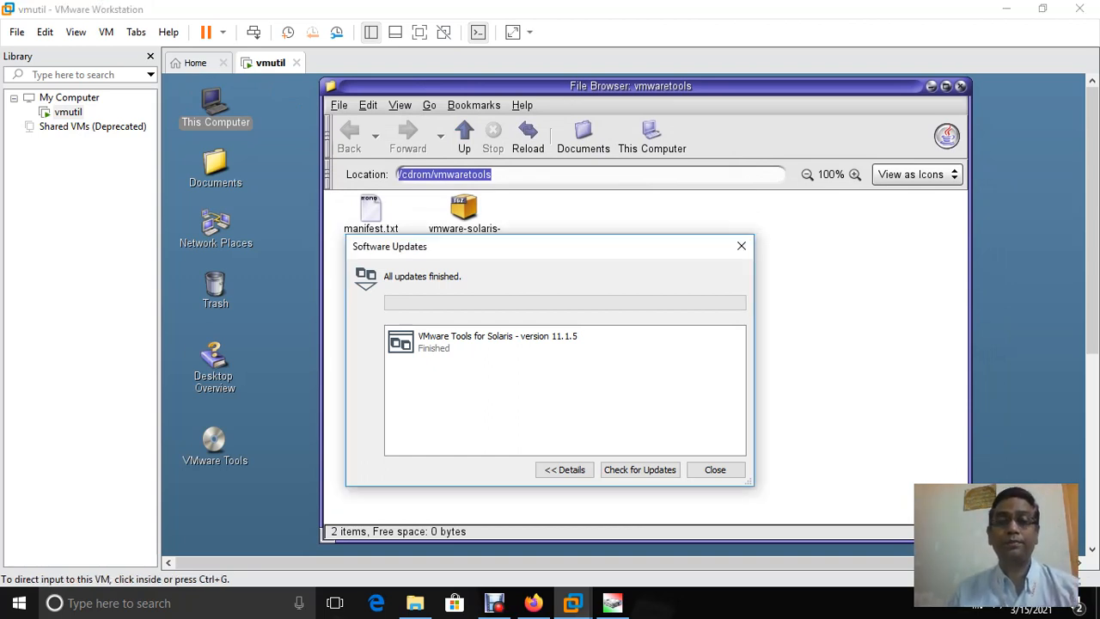
{"action": "left_click_drag", "start_coordinate": [503, 252], "coordinate": [710, 163]}
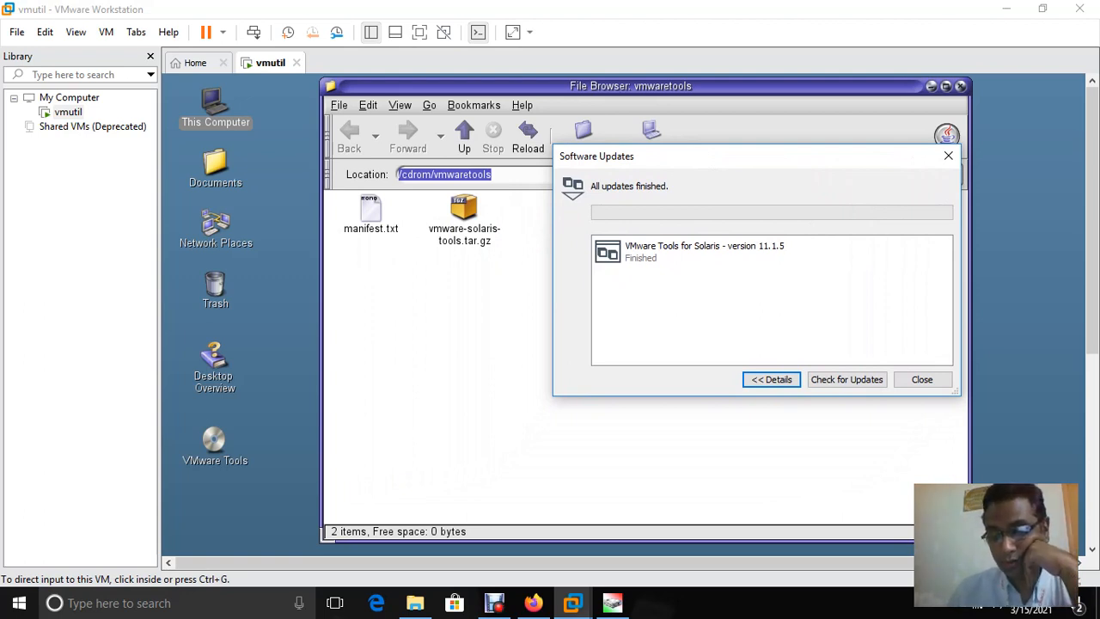
{"action": "left_click", "coordinate": [461, 253]}
Open vmware-solaris-tools.tar.gz in File Roller and show its vmware-tools-distrib folder
{"action": "left_click", "coordinate": [464, 207]}
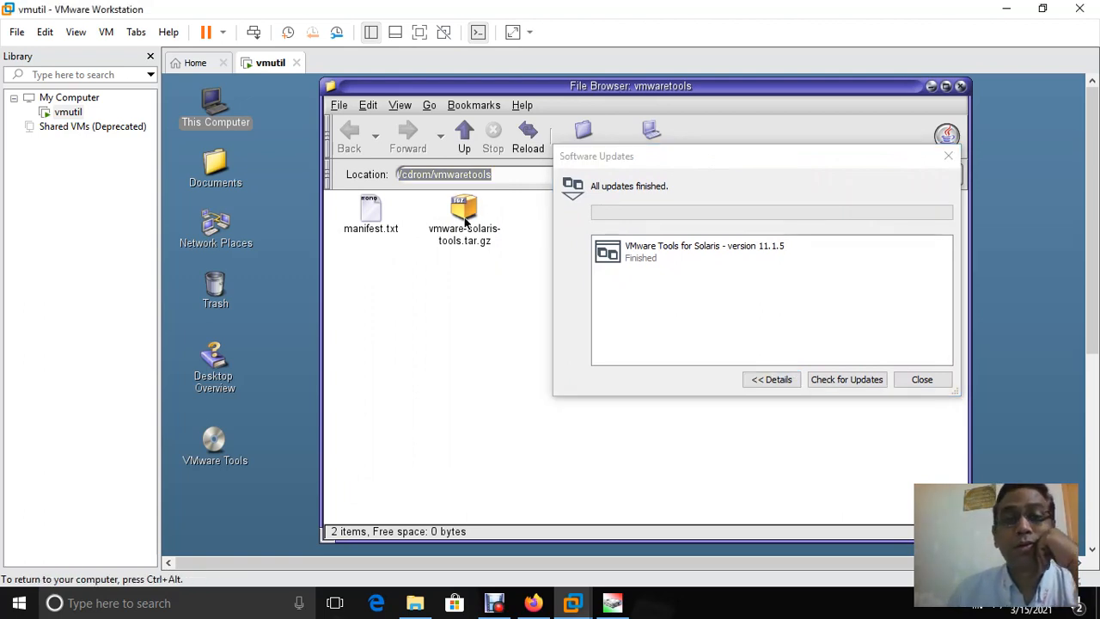
{"action": "double_click", "coordinate": [464, 205]}
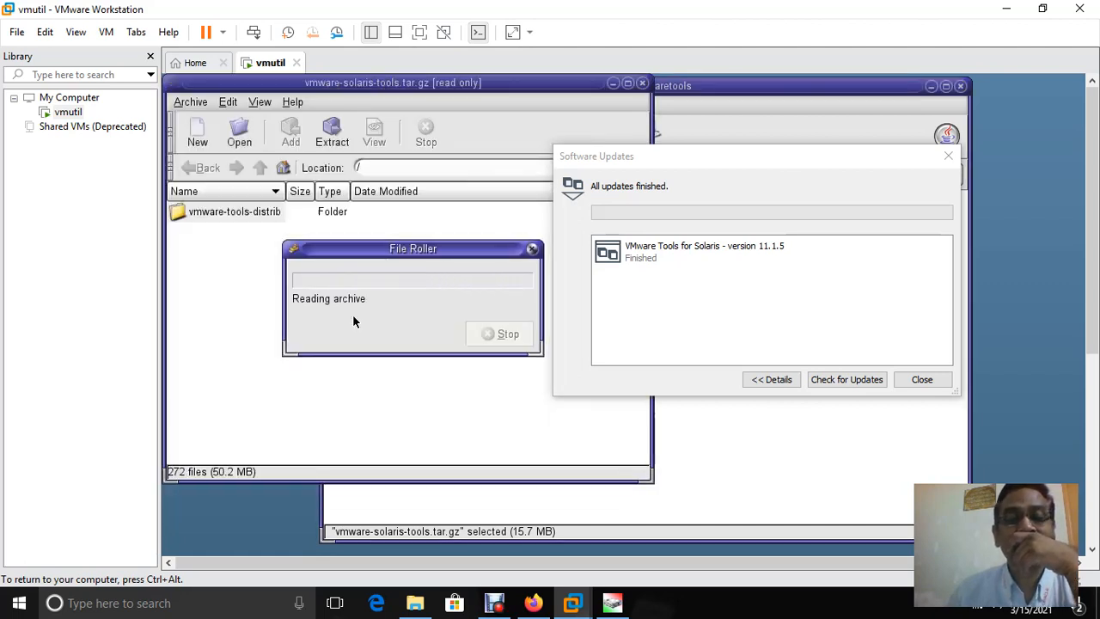
{"action": "double_click", "coordinate": [249, 215]}
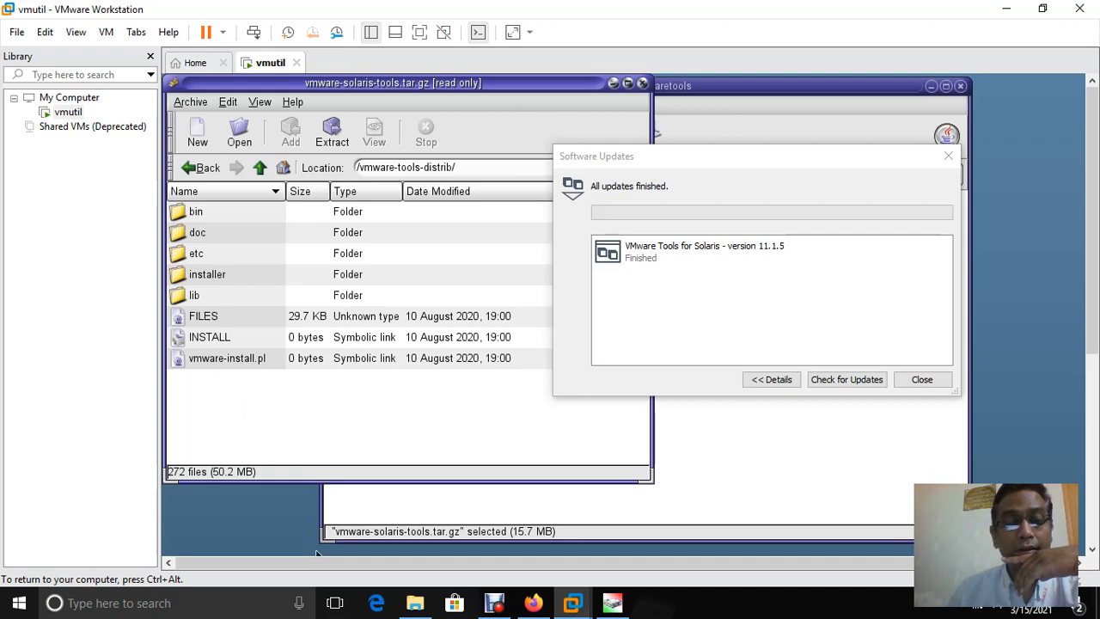
{"action": "key", "text": "ctrl+alt"}
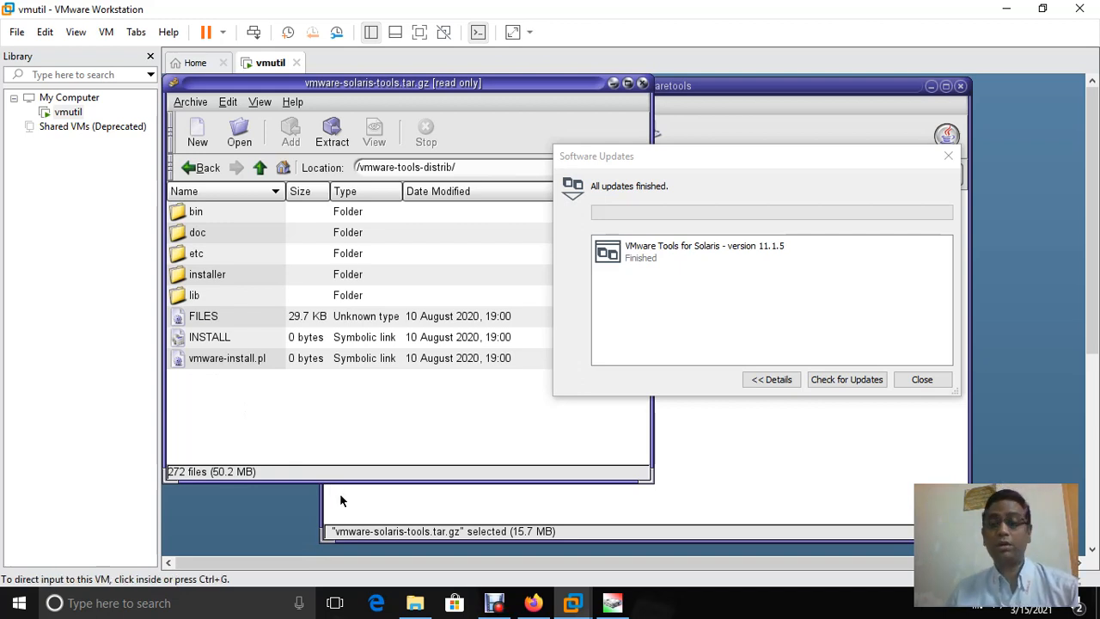
{"action": "left_click_drag", "start_coordinate": [1091, 220], "coordinate": [1092, 409]}
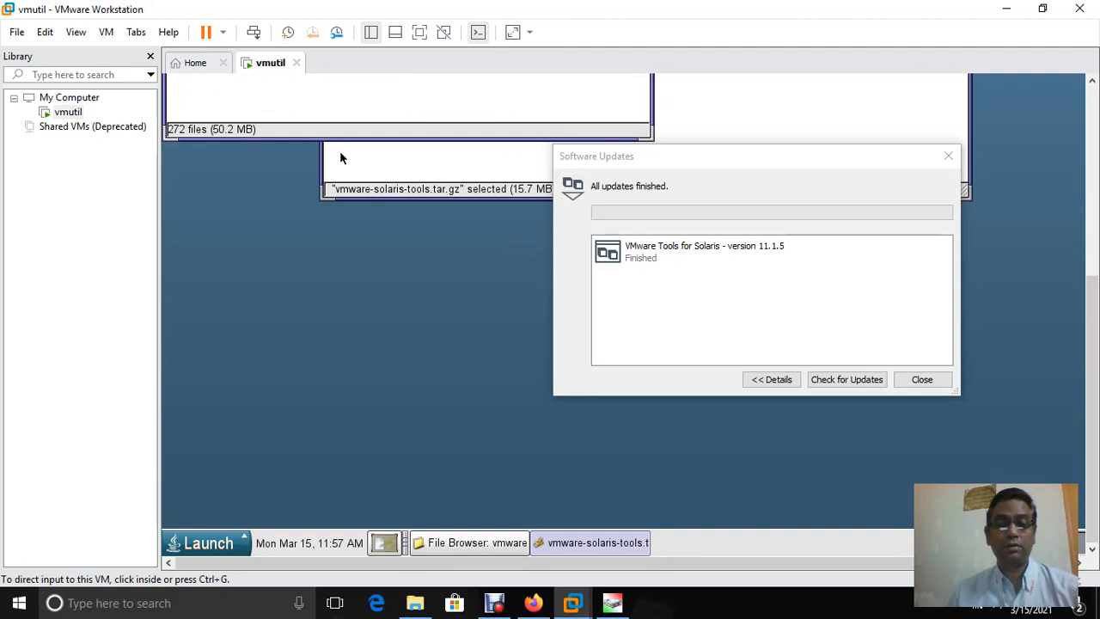
Hide the guest windows to show the desktop, then bring up Launch > Applications > Utilities
{"action": "left_click", "coordinate": [341, 157]}
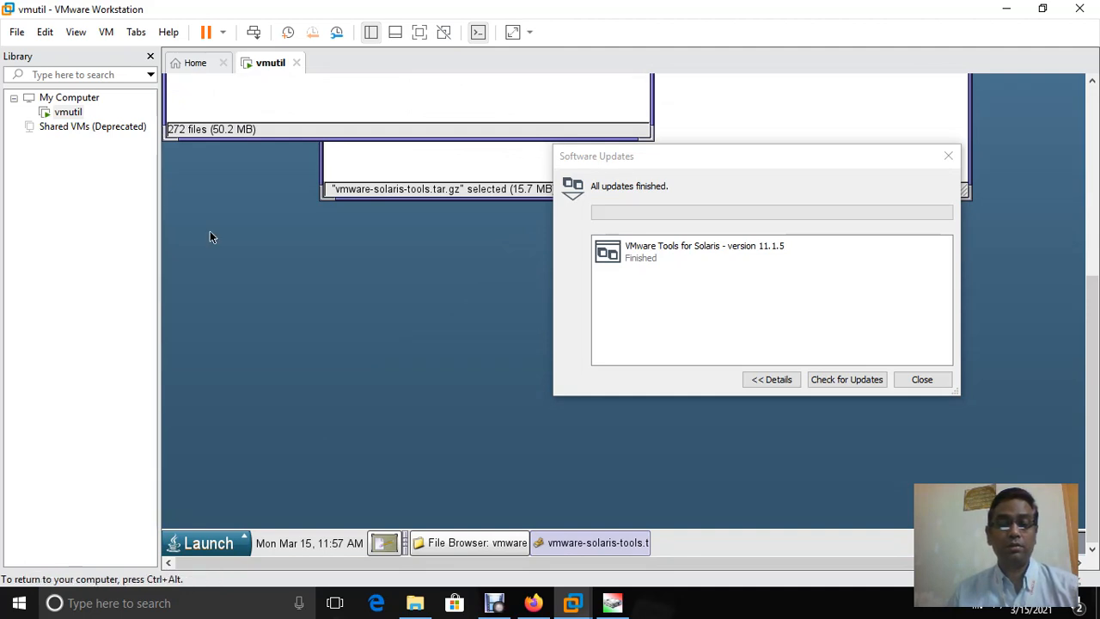
{"action": "left_click", "coordinate": [384, 543]}
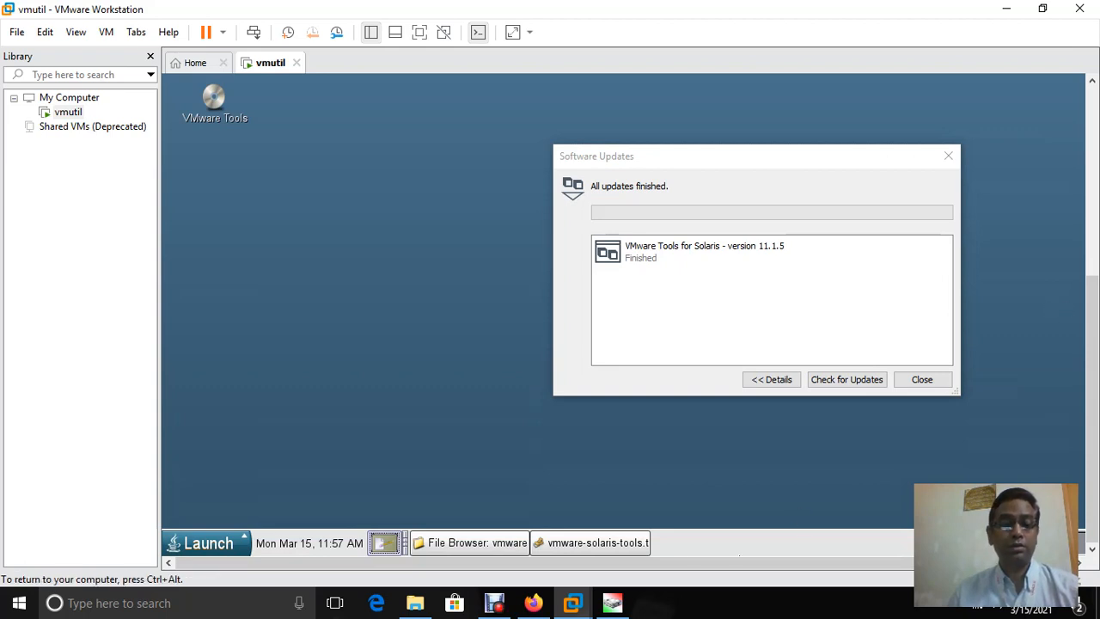
{"action": "left_click", "coordinate": [232, 542]}
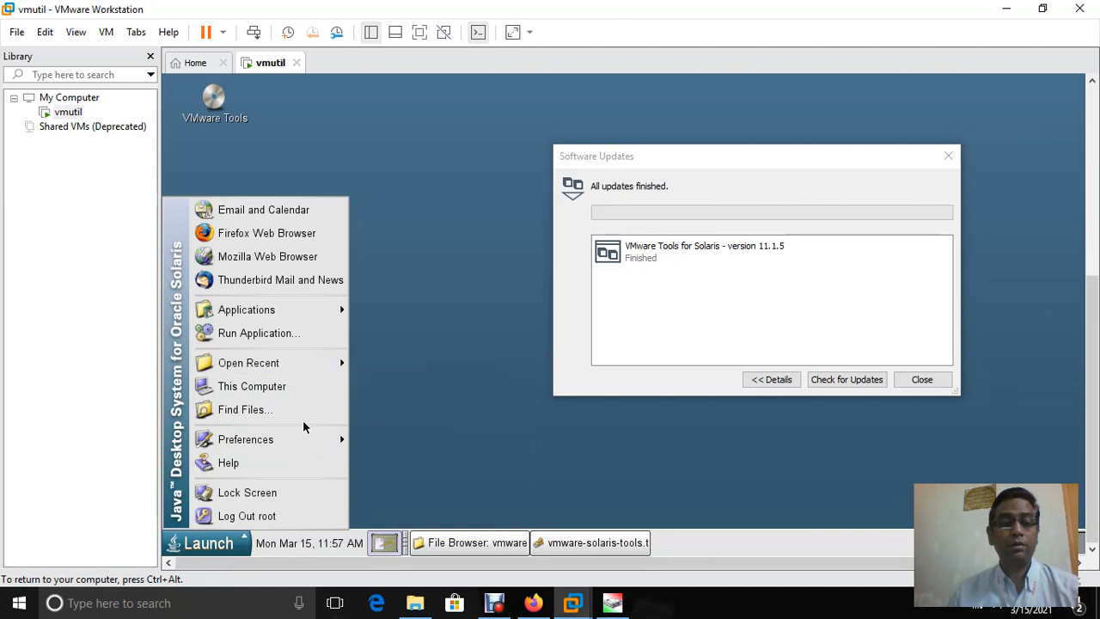
{"action": "mouse_move", "coordinate": [327, 439]}
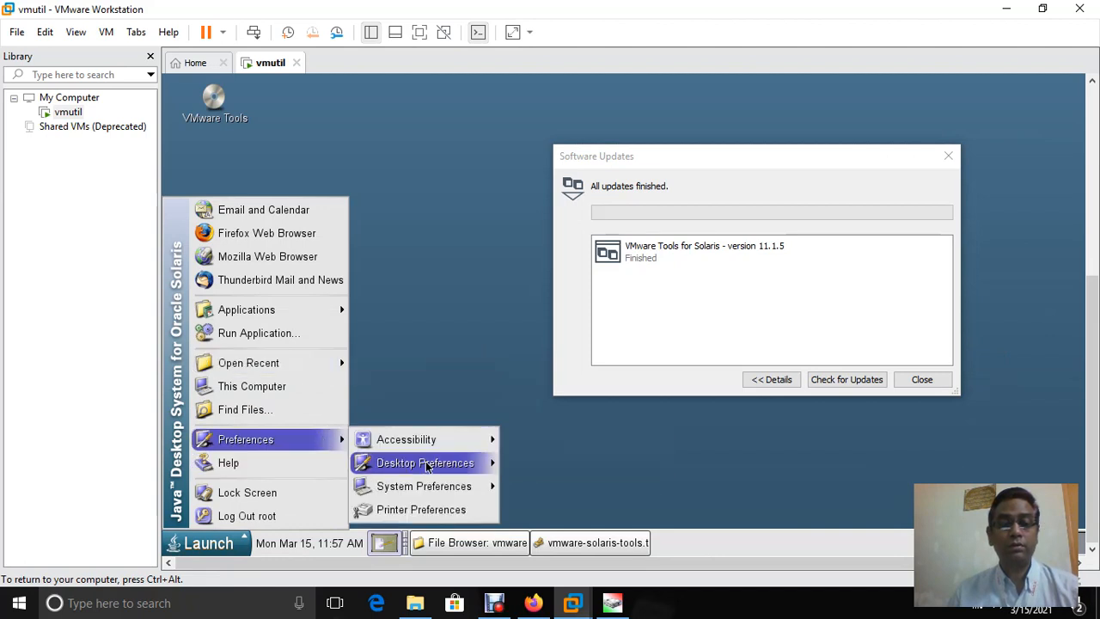
{"action": "mouse_move", "coordinate": [468, 462]}
{"action": "mouse_move", "coordinate": [533, 260]}
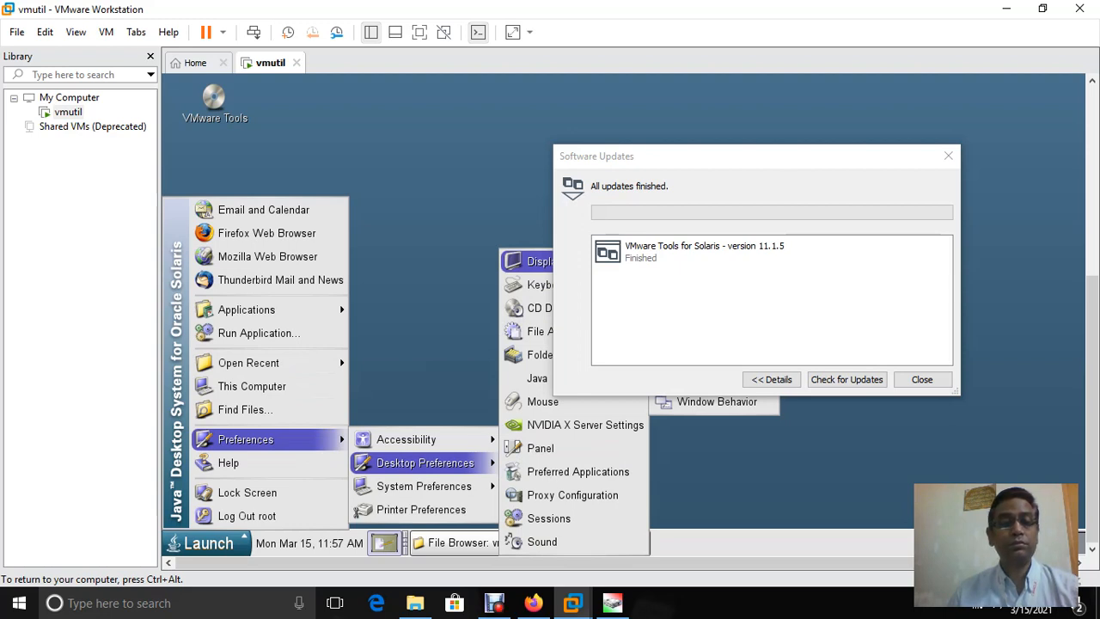
{"action": "mouse_move", "coordinate": [331, 309]}
{"action": "mouse_move", "coordinate": [410, 315]}
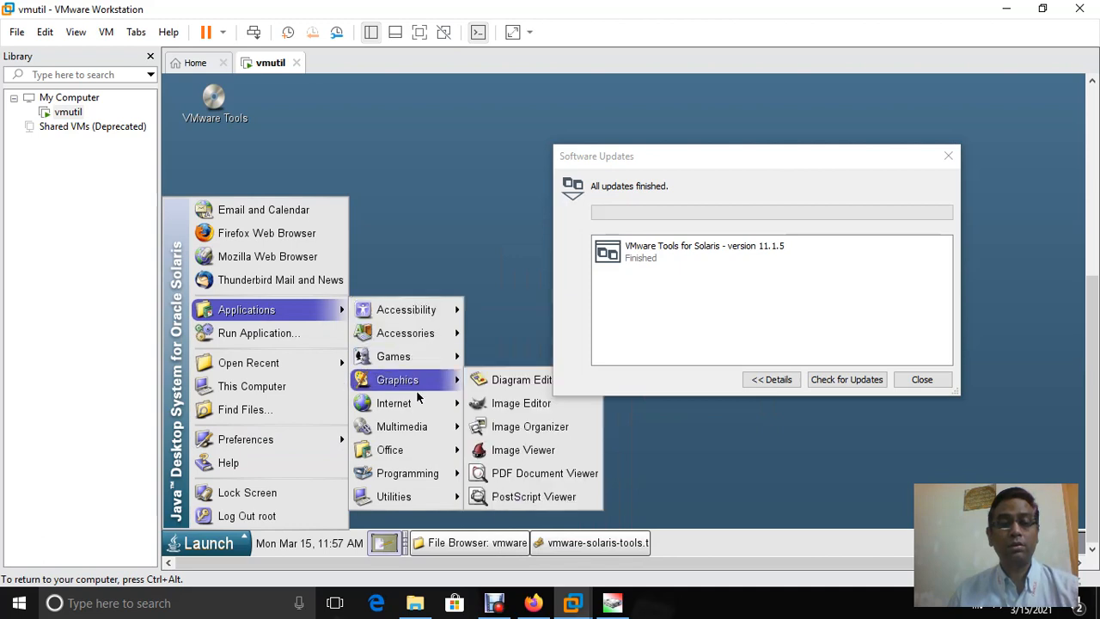
{"action": "mouse_move", "coordinate": [418, 456]}
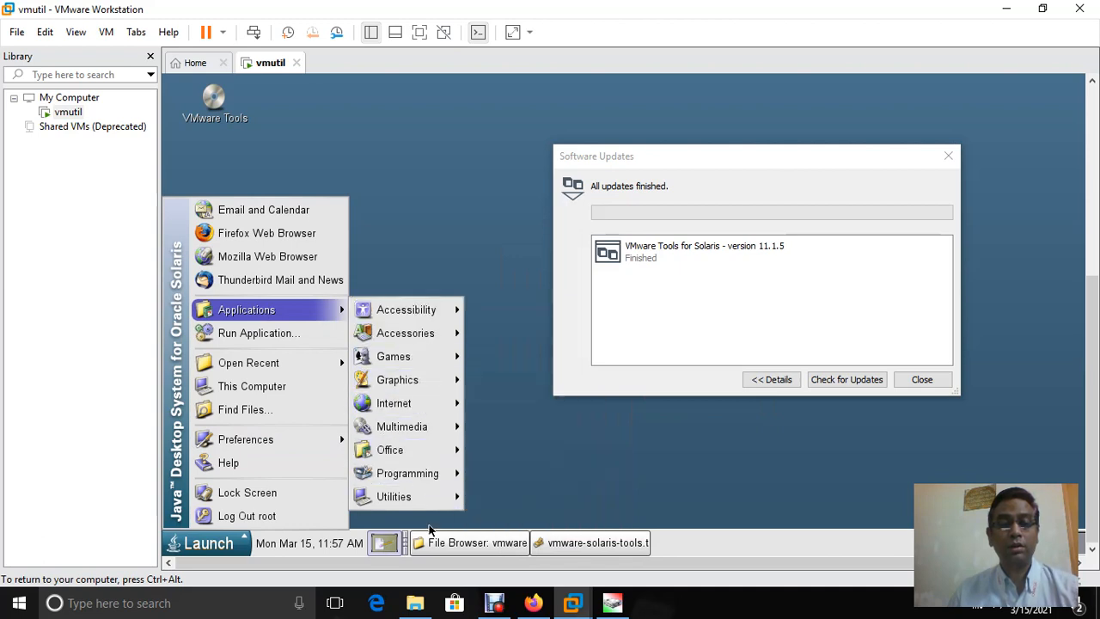
{"action": "mouse_move", "coordinate": [450, 508]}
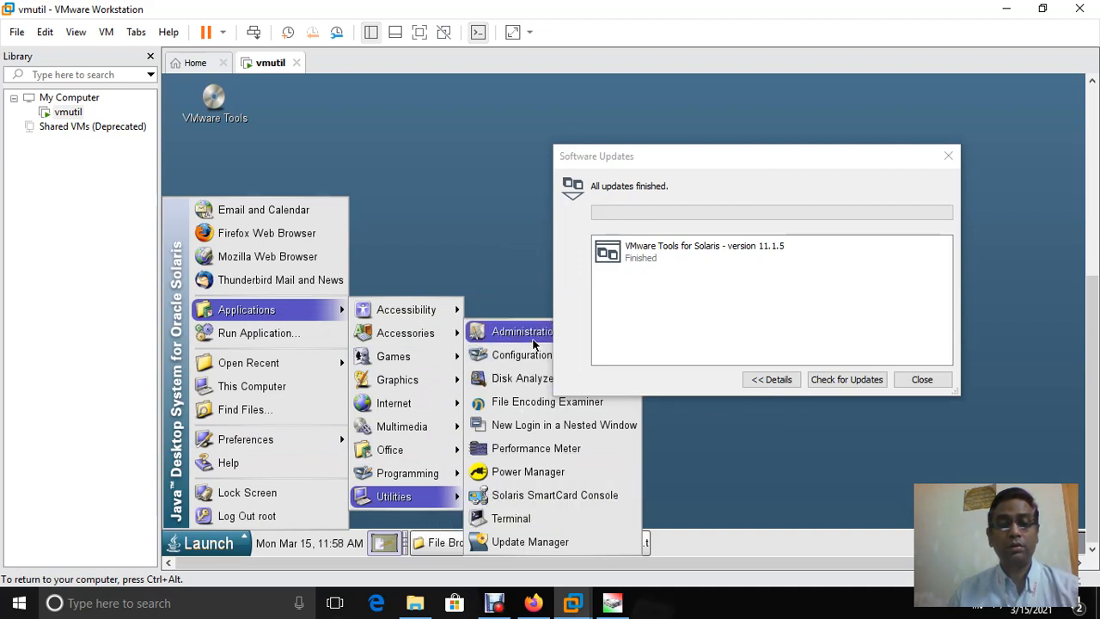
Launch Terminal from Utilities and move its window up and to the left
{"action": "left_click", "coordinate": [512, 519]}
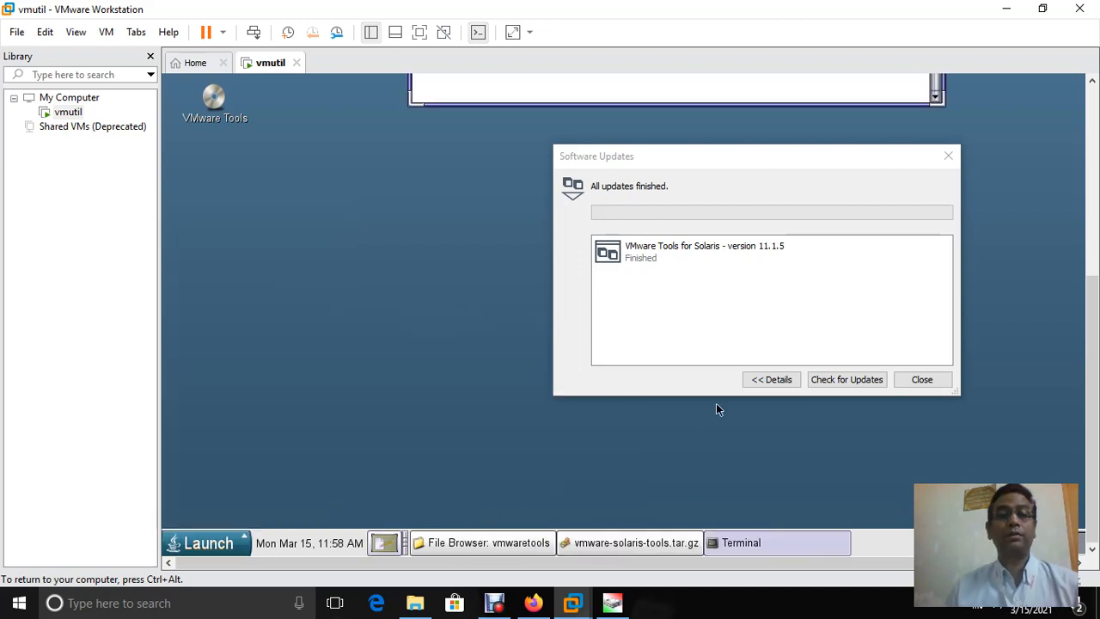
{"action": "key", "text": "ctrl+alt"}
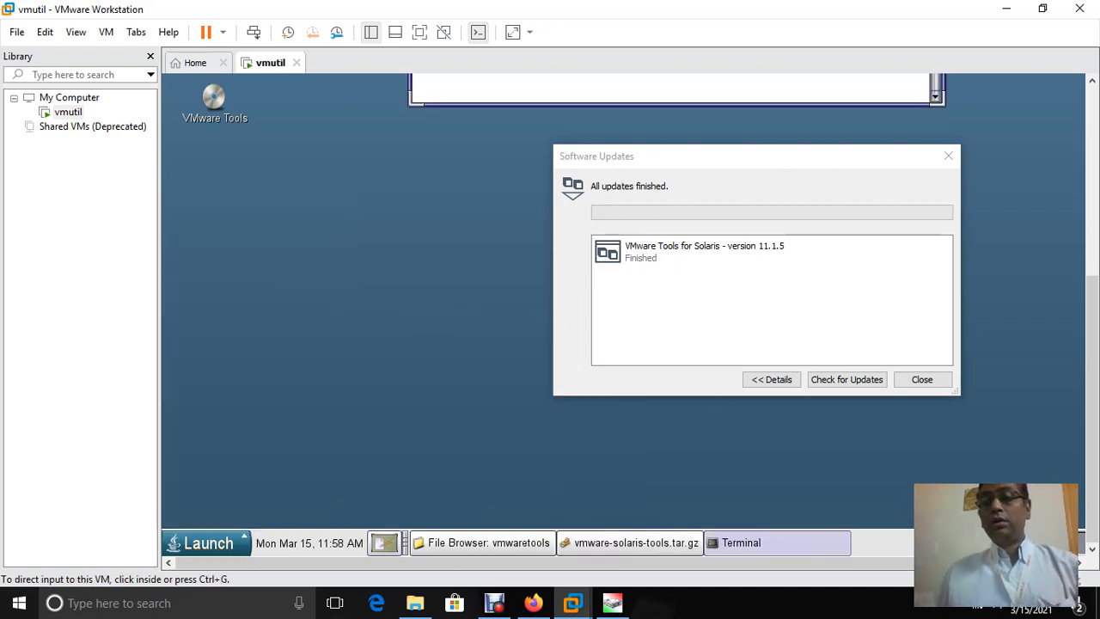
{"action": "left_click_drag", "start_coordinate": [1092, 409], "coordinate": [1092, 219]}
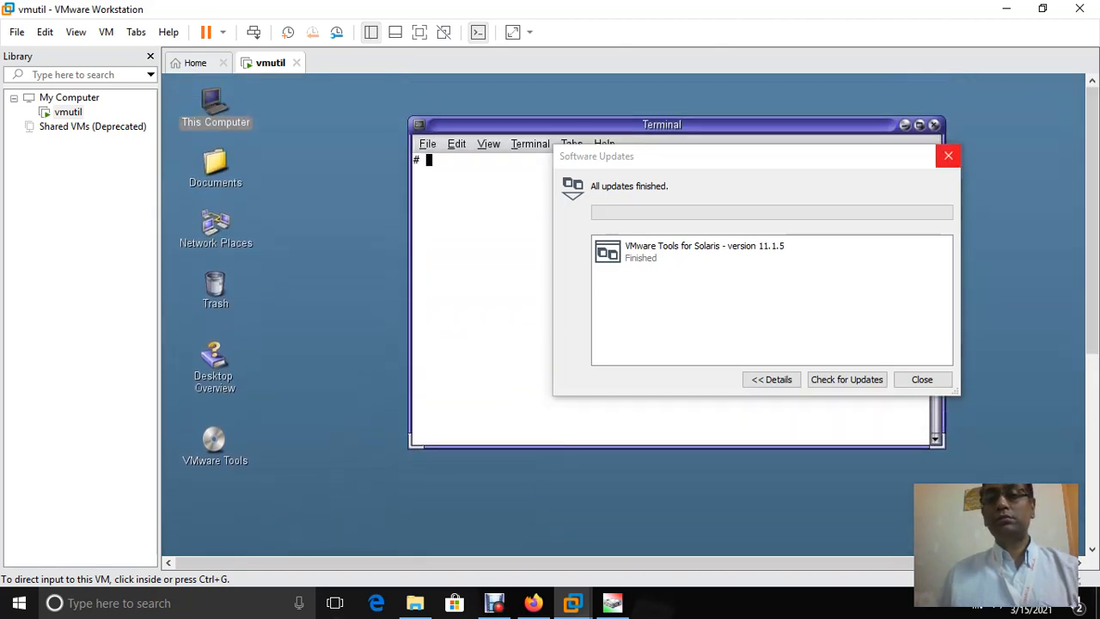
{"action": "key", "text": "ctrl+g"}
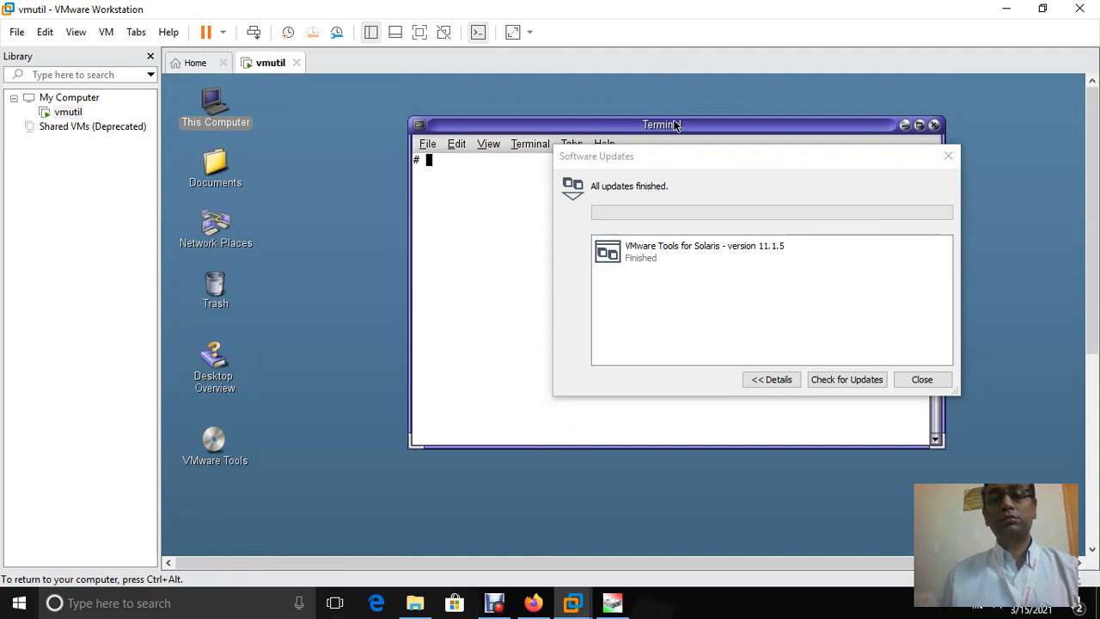
{"action": "left_click_drag", "start_coordinate": [676, 126], "coordinate": [555, 87]}
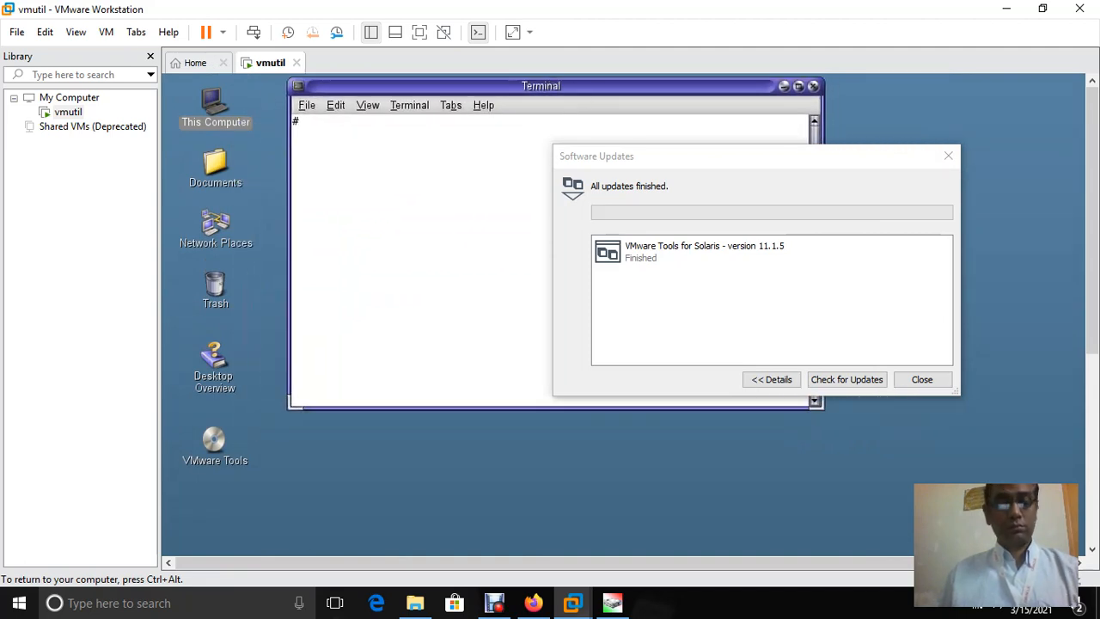
Move the finished Software Updates dialog right and close it
{"action": "key", "text": "ctrl+alt"}
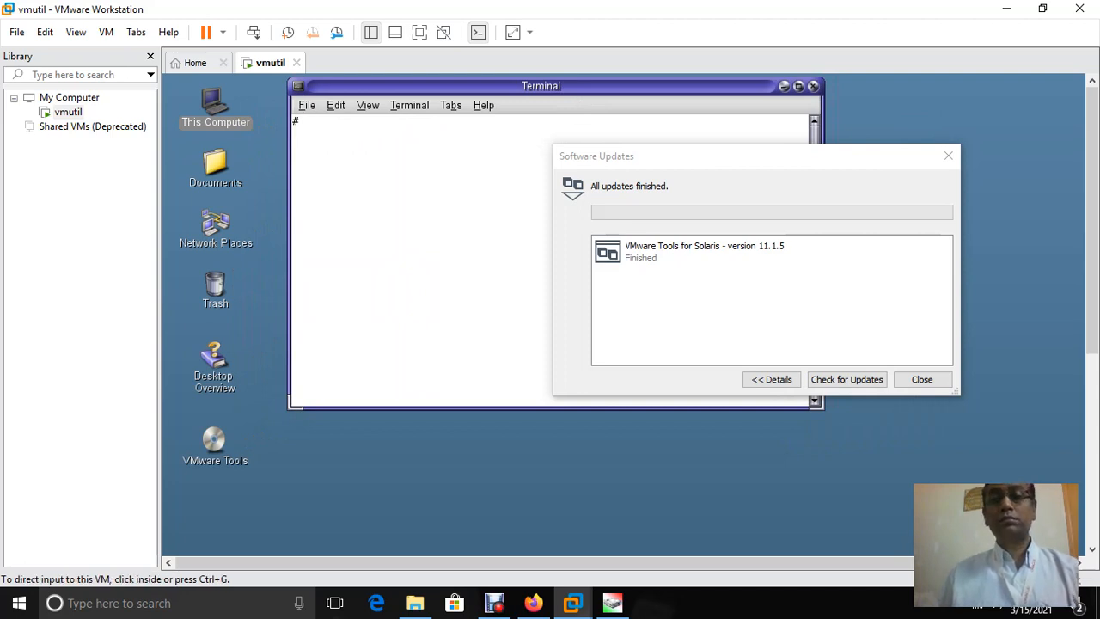
{"action": "left_click_drag", "start_coordinate": [677, 164], "coordinate": [795, 175]}
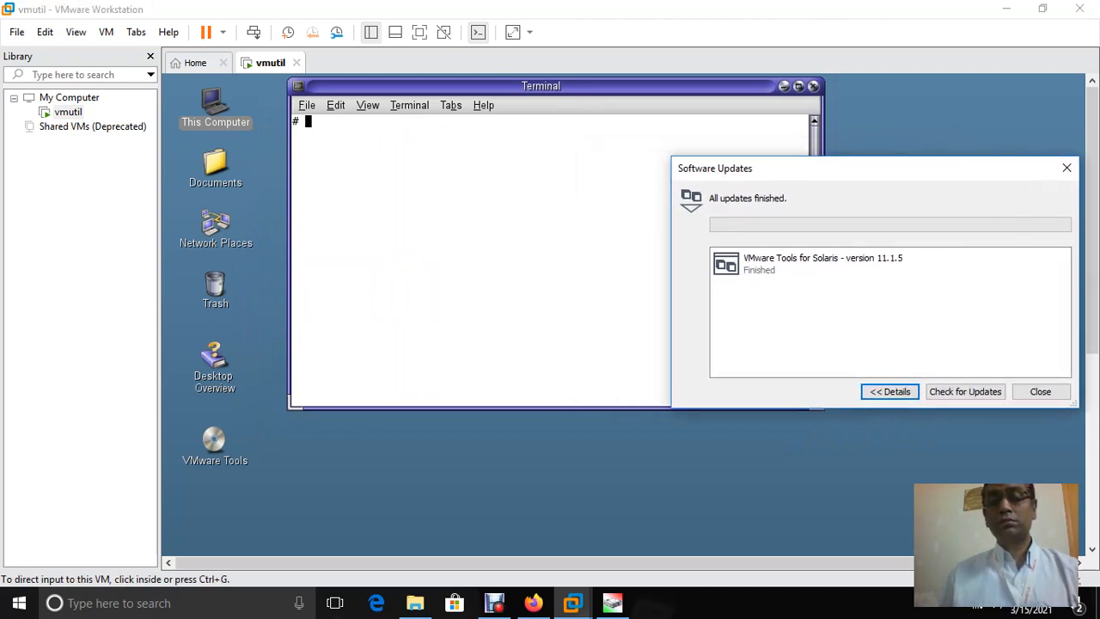
{"action": "left_click", "coordinate": [1040, 392]}
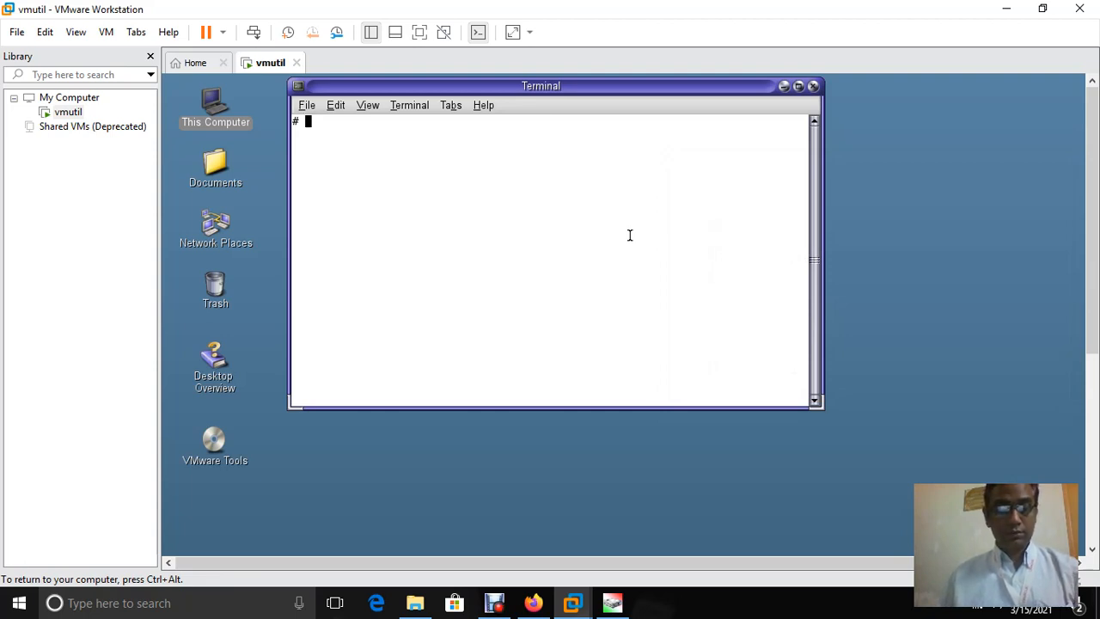
Type cd /tmp/vmware-tool with Tab completion attempts, then erase it back to 'cd /'
{"action": "type", "text": "cd "}
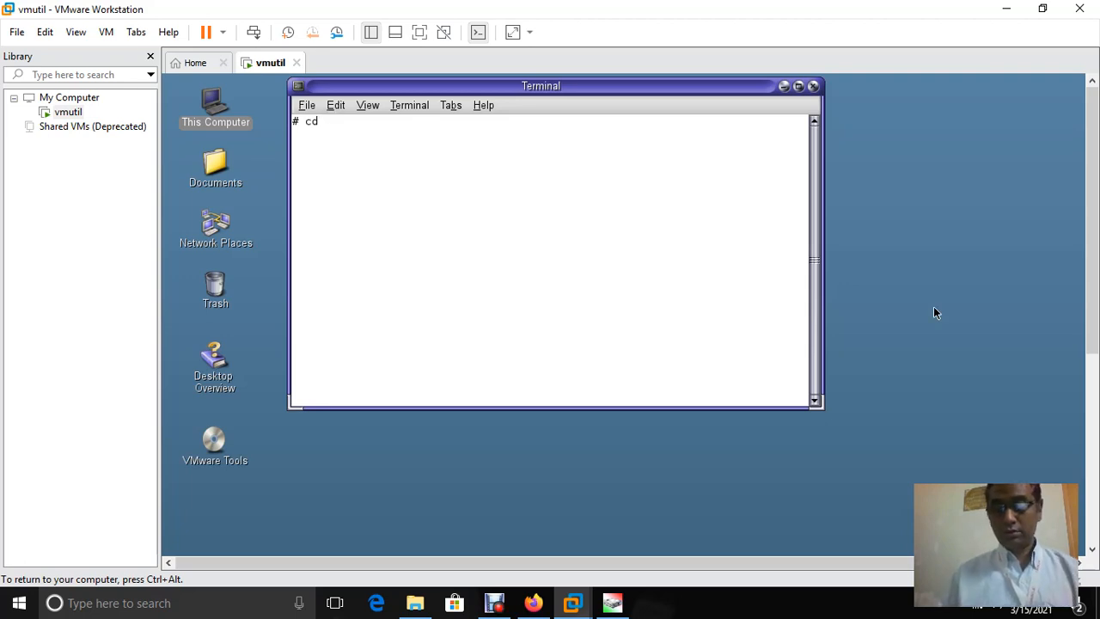
{"action": "type", "text": "/tmp/"}
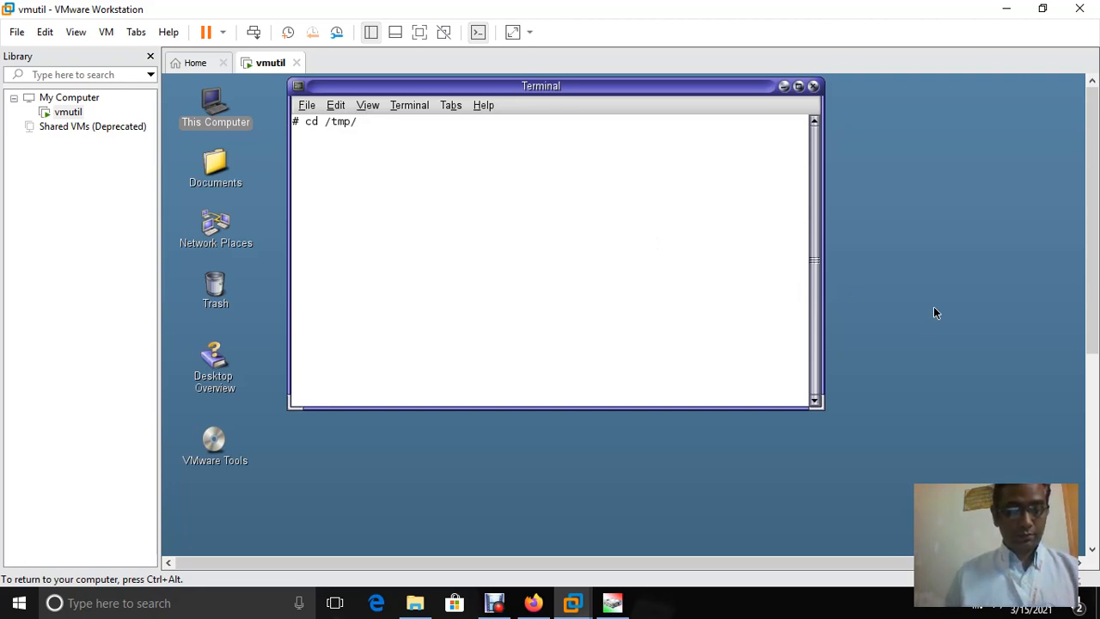
{"action": "type", "text": "vmw"}
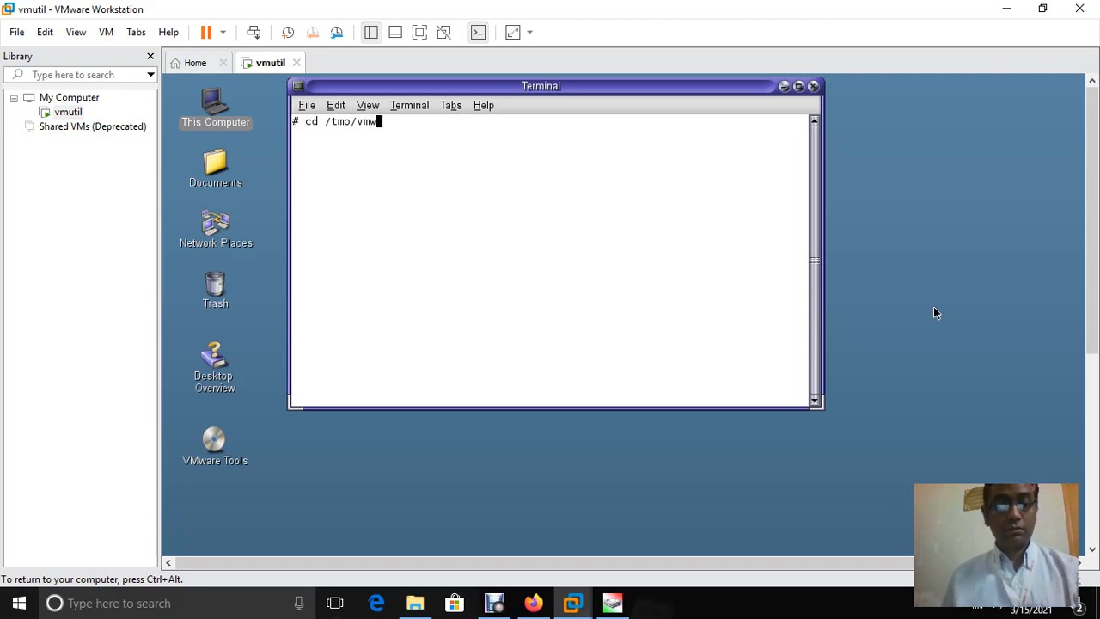
{"action": "key", "text": "Tab"}
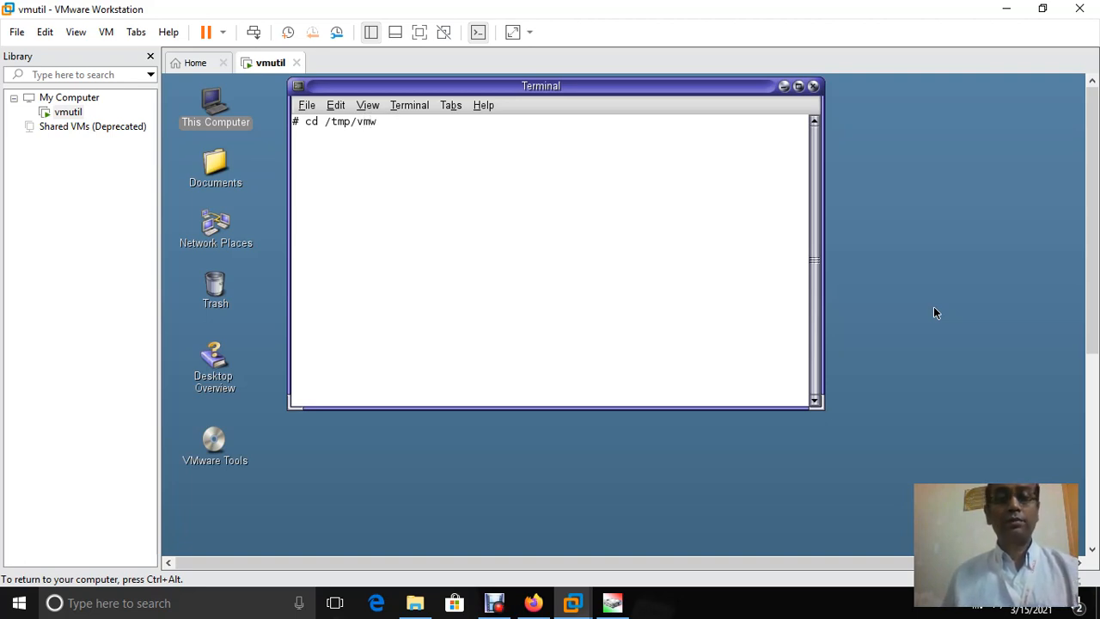
{"action": "key", "text": "BackSpace"}
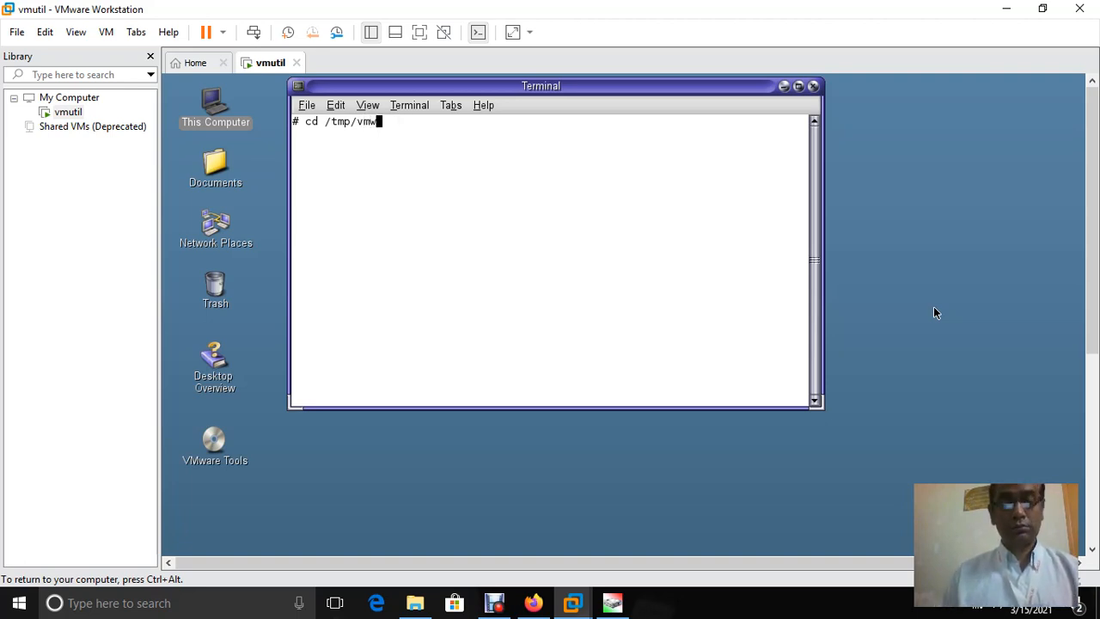
{"action": "type", "text": "a"}
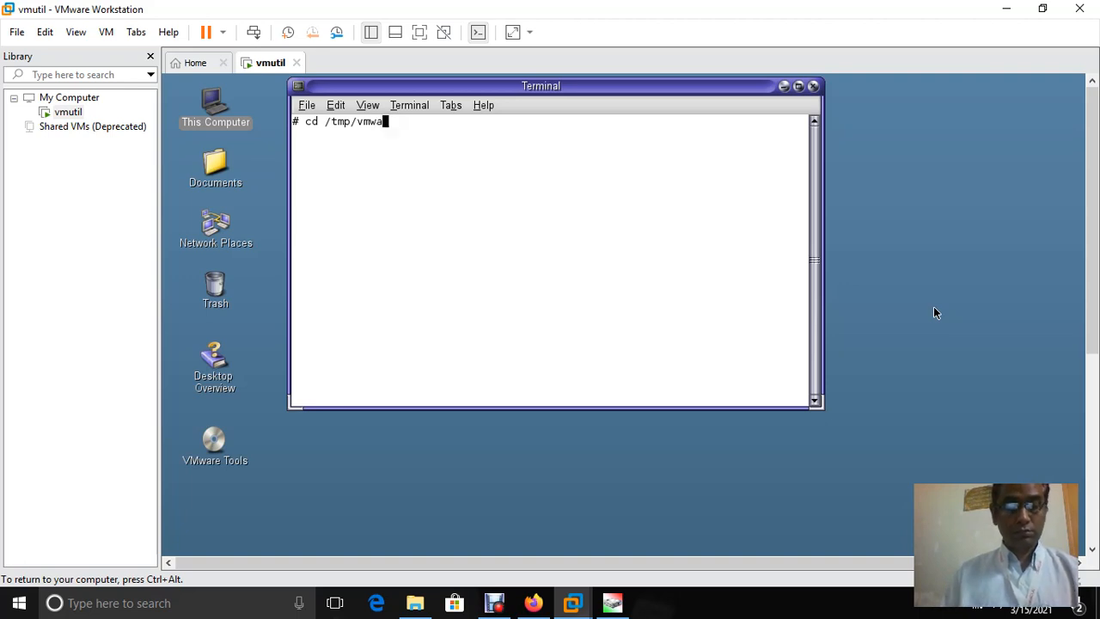
{"action": "type", "text": "re"}
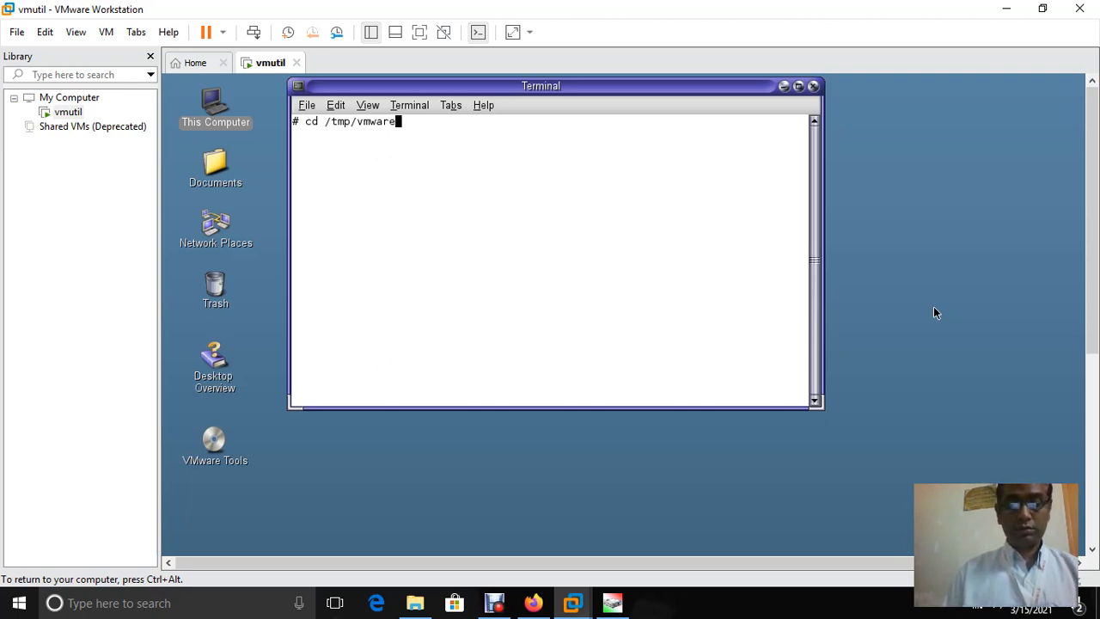
{"action": "type", "text": "-"}
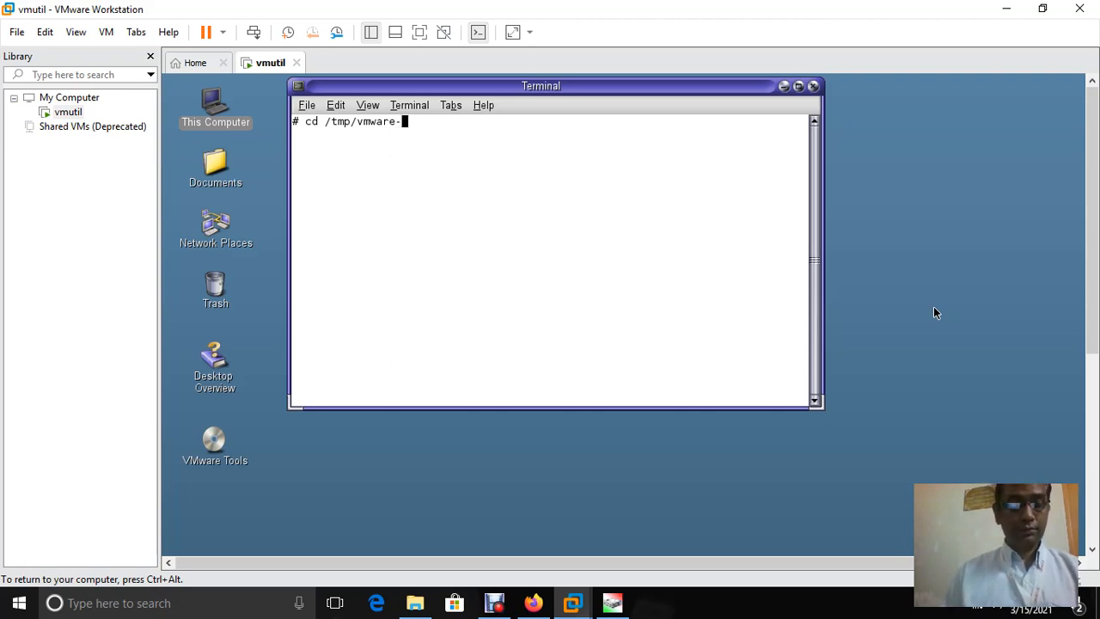
{"action": "type", "text": "tool"}
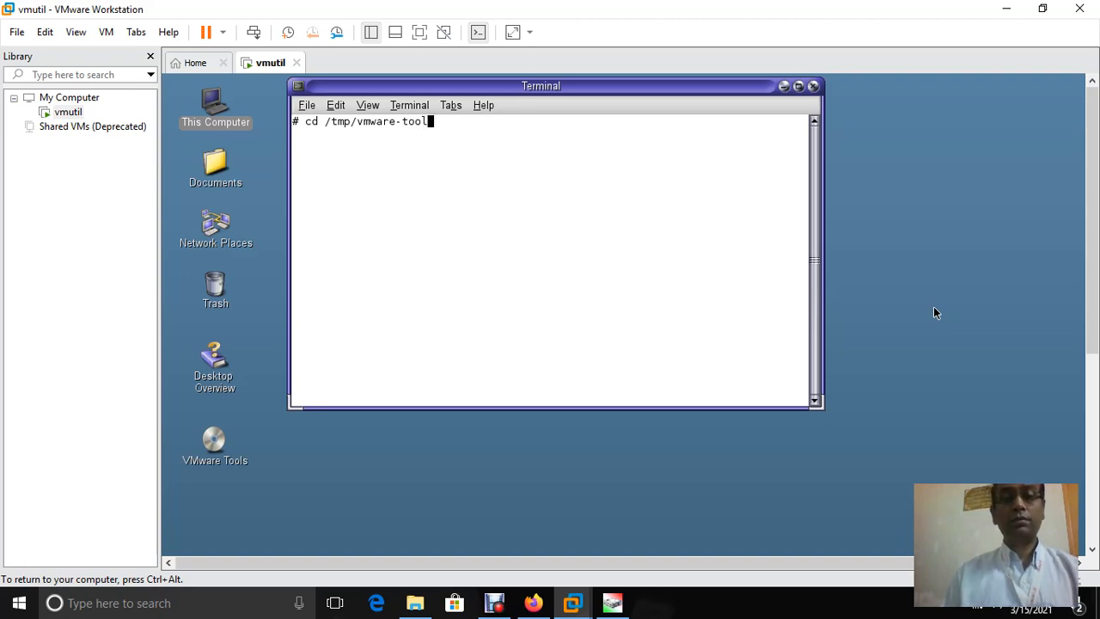
{"action": "key", "text": "Tab"}
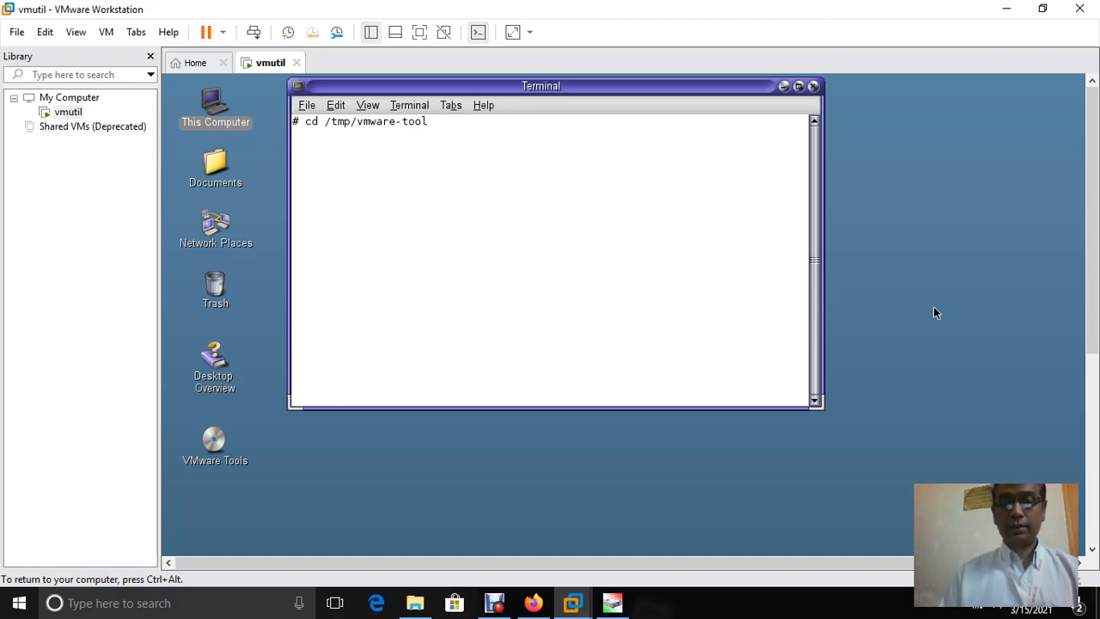
{"action": "type", "text": "=="}
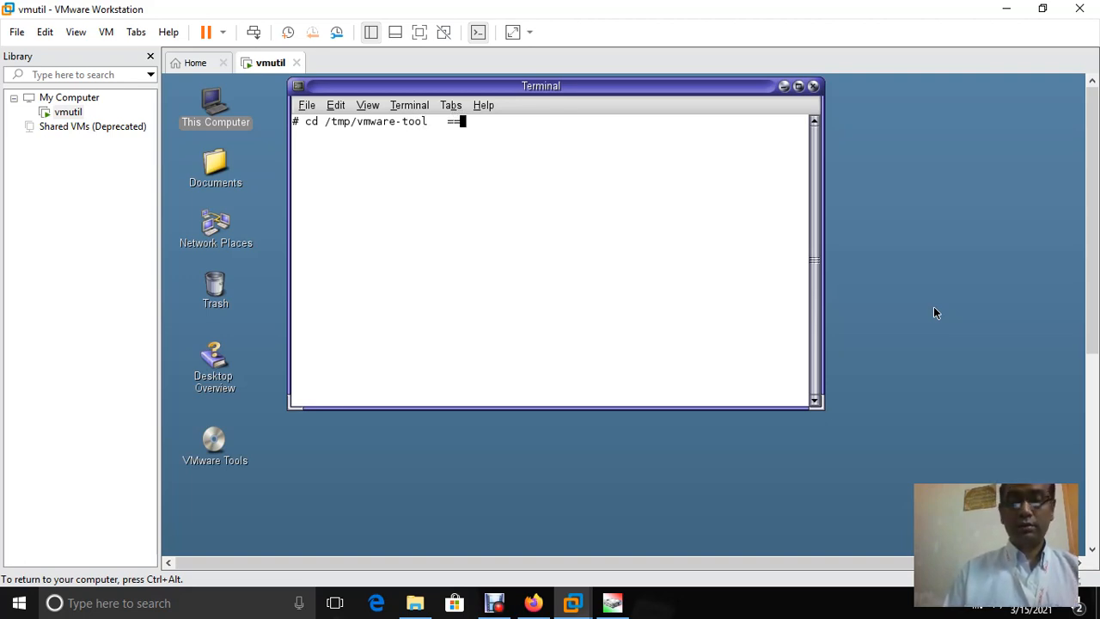
{"action": "key", "text": "BackSpace"}
{"action": "key", "text": "BackSpace"}
{"action": "key", "text": "BackSpace"}
{"action": "key", "text": "BackSpace"}
{"action": "key", "text": "BackSpace"}
{"action": "key", "text": "BackSpace"}
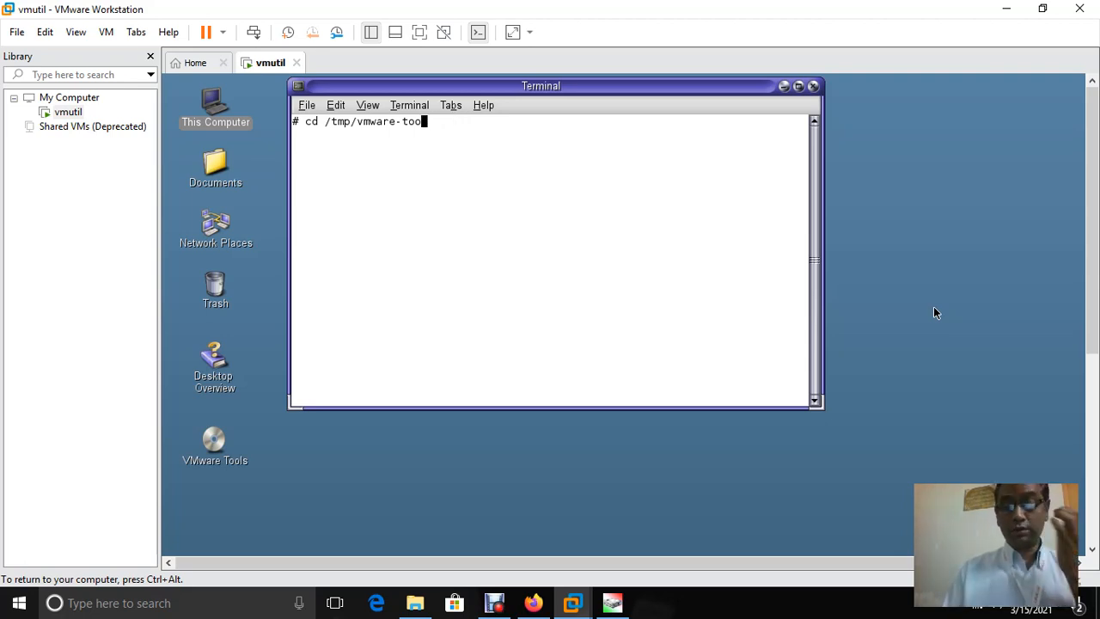
{"action": "key", "text": "BackSpace"}
{"action": "key", "text": "BackSpace"}
{"action": "key", "text": "BackSpace"}
{"action": "key", "text": "BackSpace"}
{"action": "key", "text": "BackSpace"}
{"action": "key", "text": "BackSpace"}
{"action": "key", "text": "BackSpace"}
{"action": "key", "text": "BackSpace"}
{"action": "key", "text": "BackSpace"}
{"action": "key", "text": "BackSpace"}
{"action": "key", "text": "BackSpace"}
{"action": "key", "text": "BackSpace"}
{"action": "key", "text": "BackSpace"}
{"action": "key", "text": "BackSpace"}
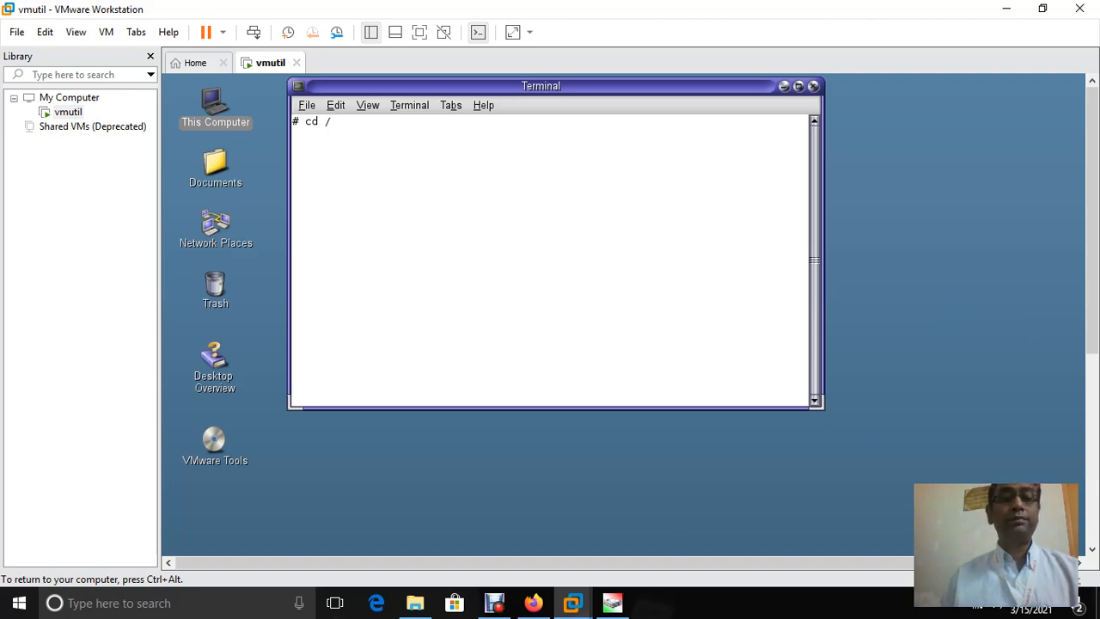
{"action": "key", "text": "ctrl+alt"}
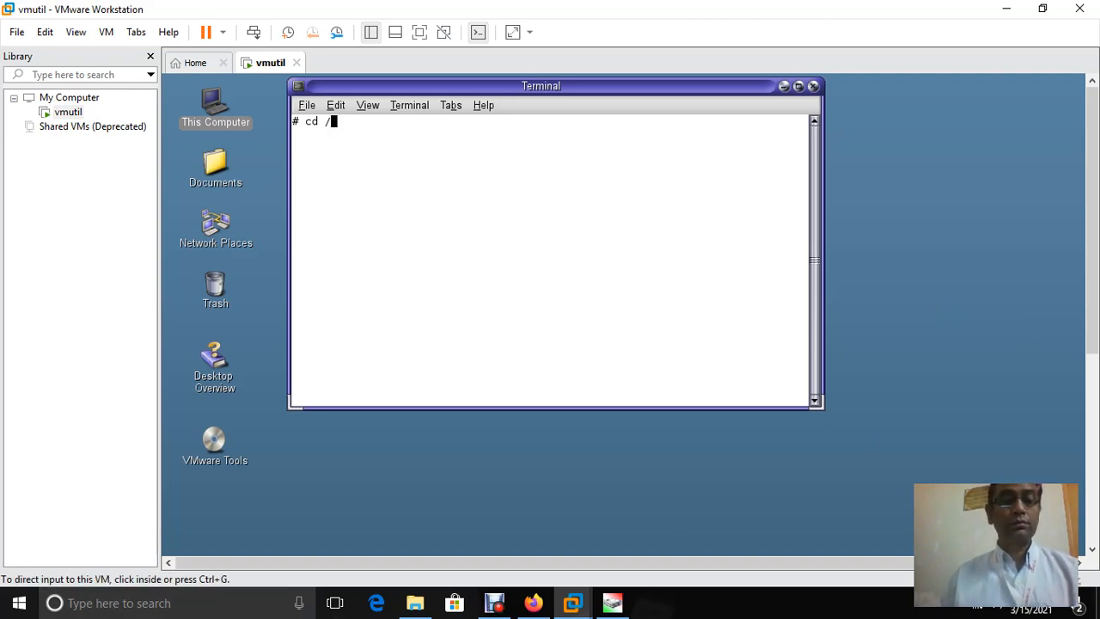
{"action": "key", "text": "ctrl+g"}
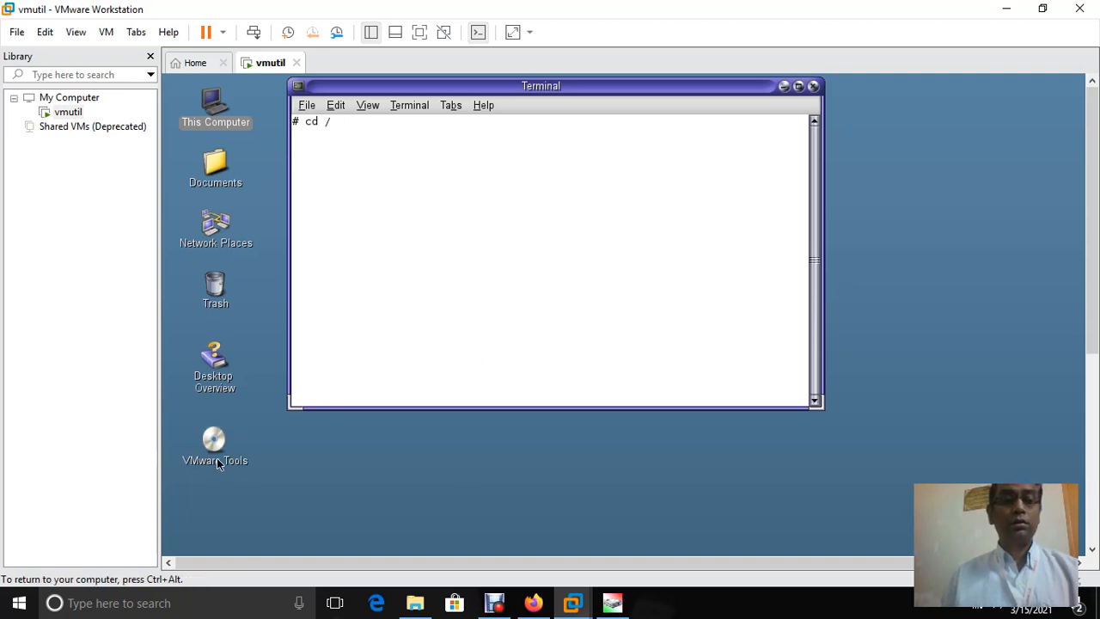
Copy vmware-solaris-tools.tar.gz from the VMware Tools CD, then go up to the root folder /
{"action": "right_click", "coordinate": [208, 446]}
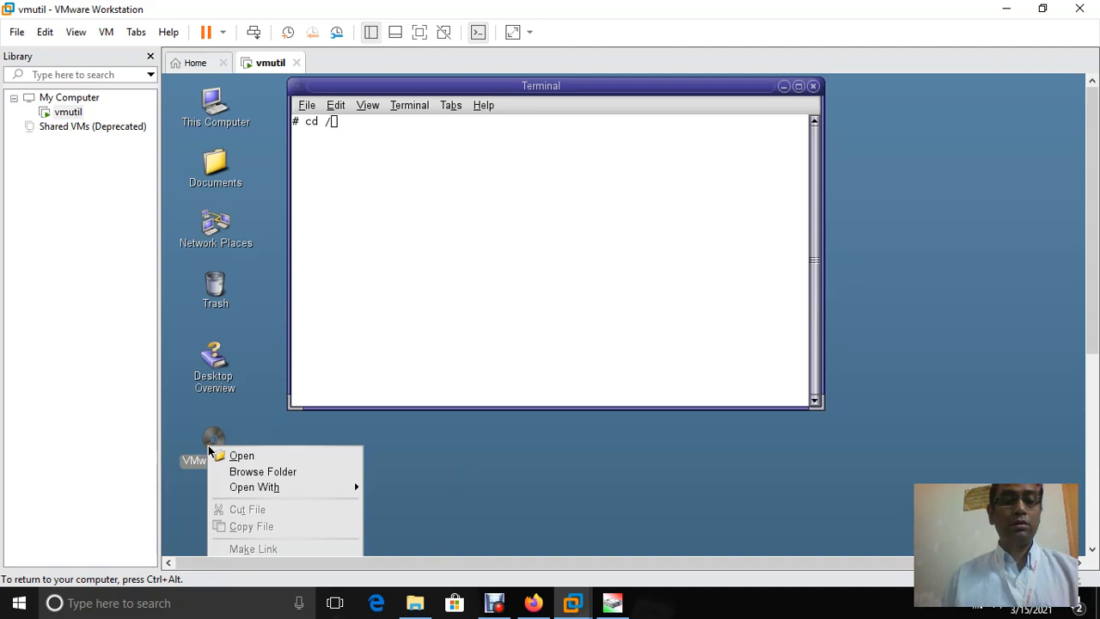
{"action": "left_click", "coordinate": [243, 473]}
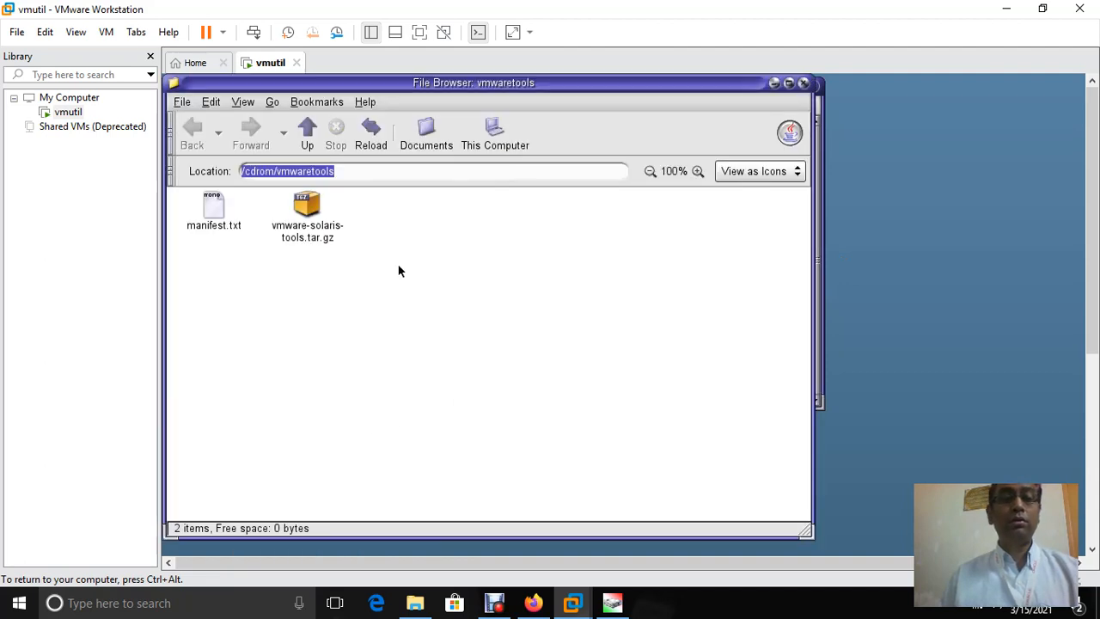
{"action": "right_click", "coordinate": [301, 236]}
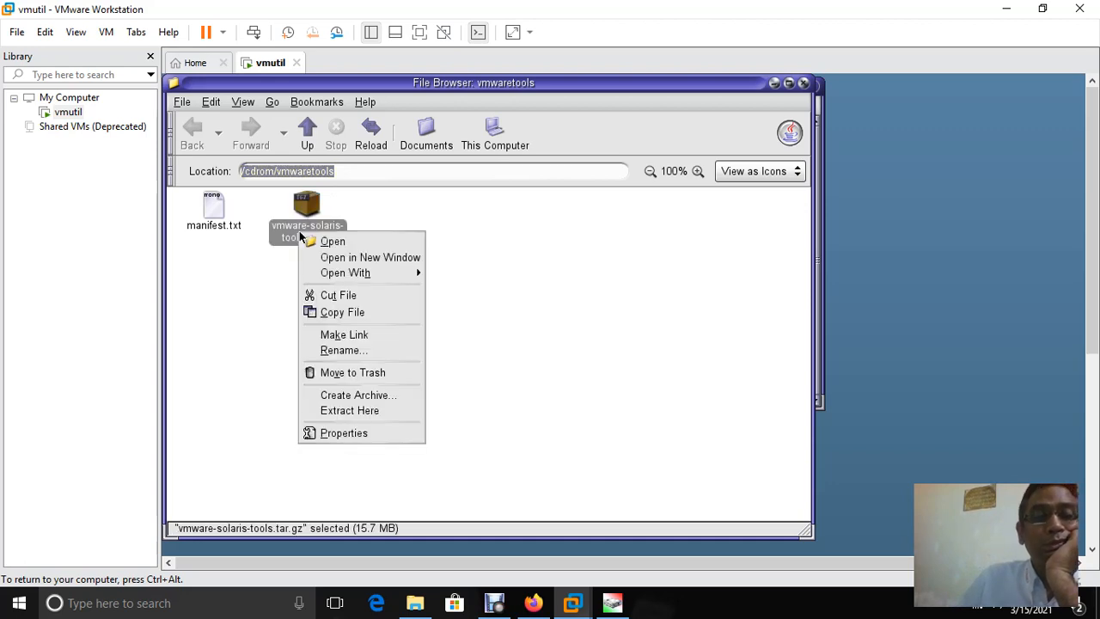
{"action": "left_click", "coordinate": [329, 313]}
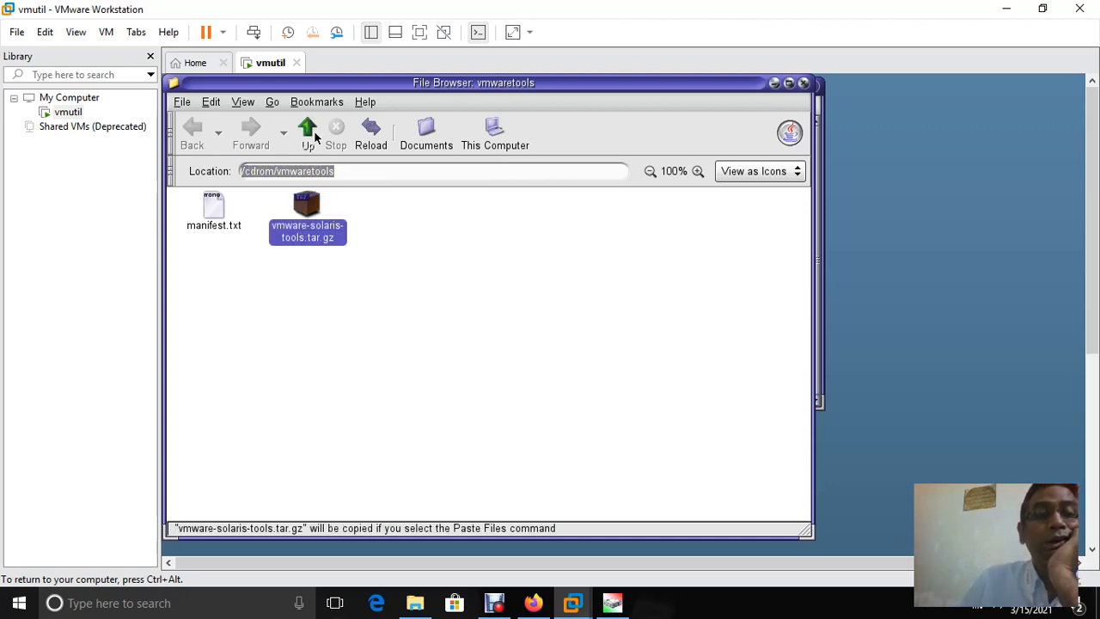
{"action": "left_click", "coordinate": [309, 134]}
{"action": "left_click", "coordinate": [313, 136]}
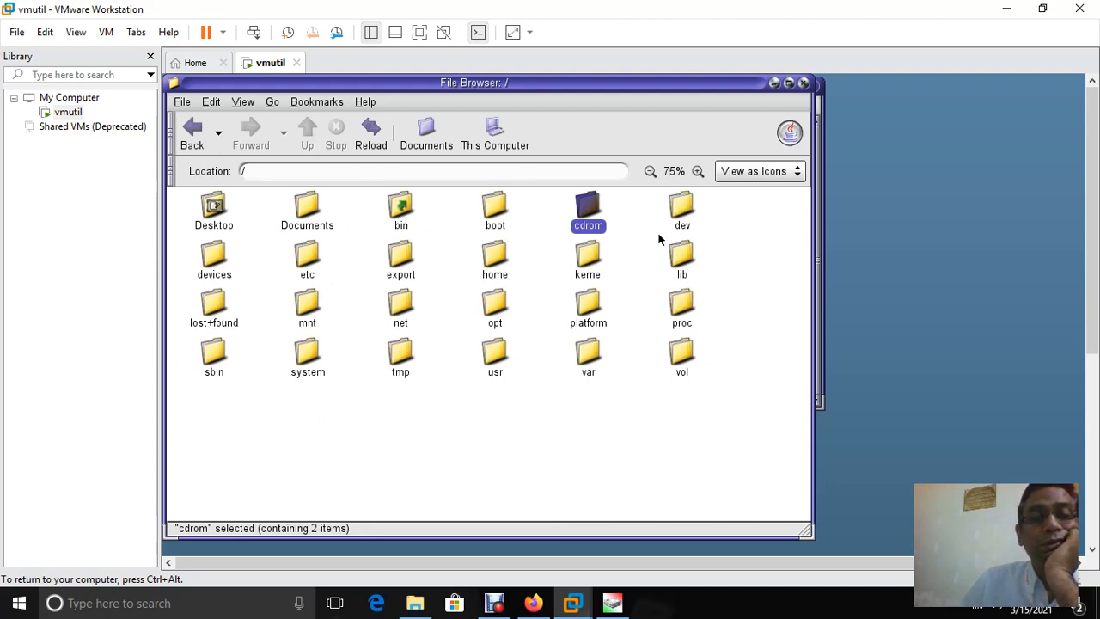
Paste vmware-solaris-tools.tar.gz into the /tmp folder
{"action": "double_click", "coordinate": [402, 365]}
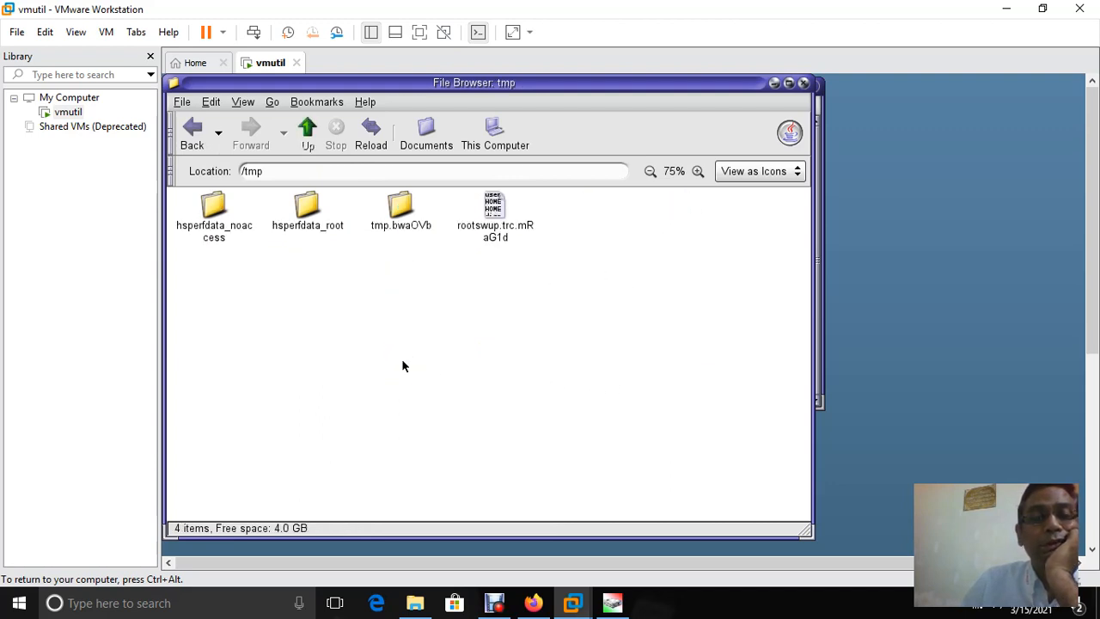
{"action": "right_click", "coordinate": [403, 367]}
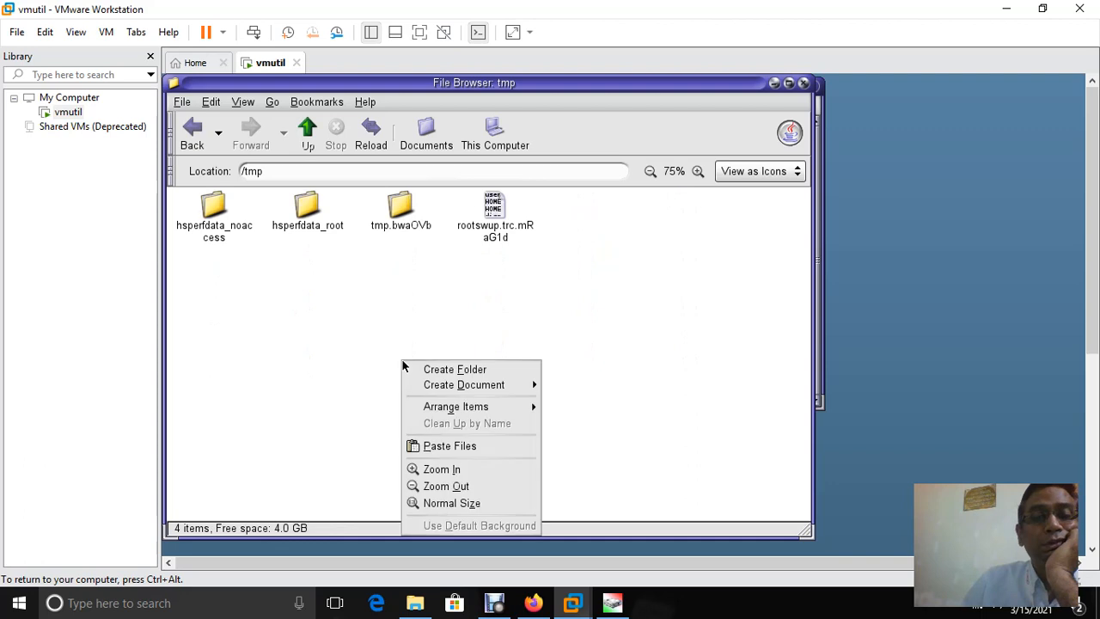
{"action": "left_click", "coordinate": [465, 446]}
{"action": "left_click", "coordinate": [655, 277]}
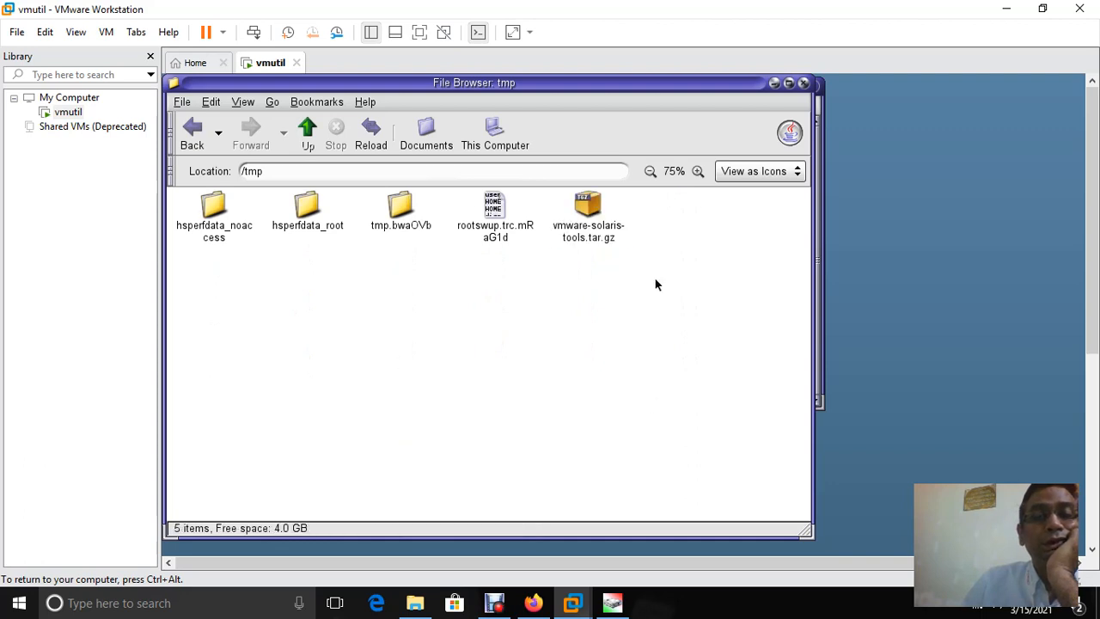
Extract the pasted archive with Extract Here in /tmp
{"action": "right_click", "coordinate": [596, 200]}
{"action": "mouse_move", "coordinate": [614, 244]}
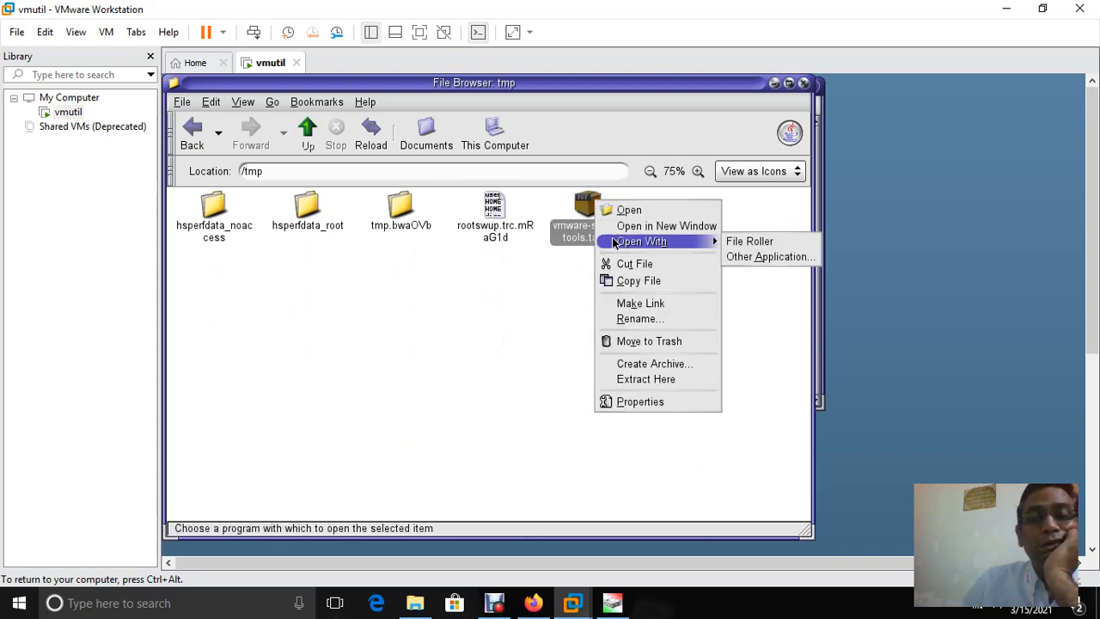
{"action": "left_click", "coordinate": [612, 380]}
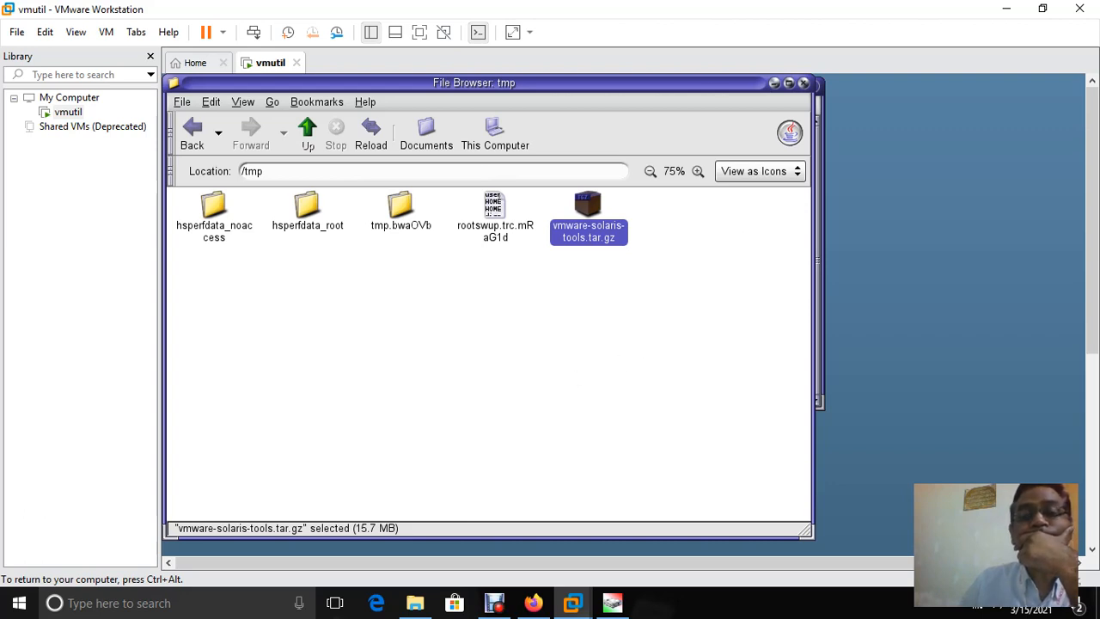
Restore the /tmp file browser and open its vmware-solaris-tools.tar.gz copy in File Roller
{"action": "left_click", "coordinate": [774, 84]}
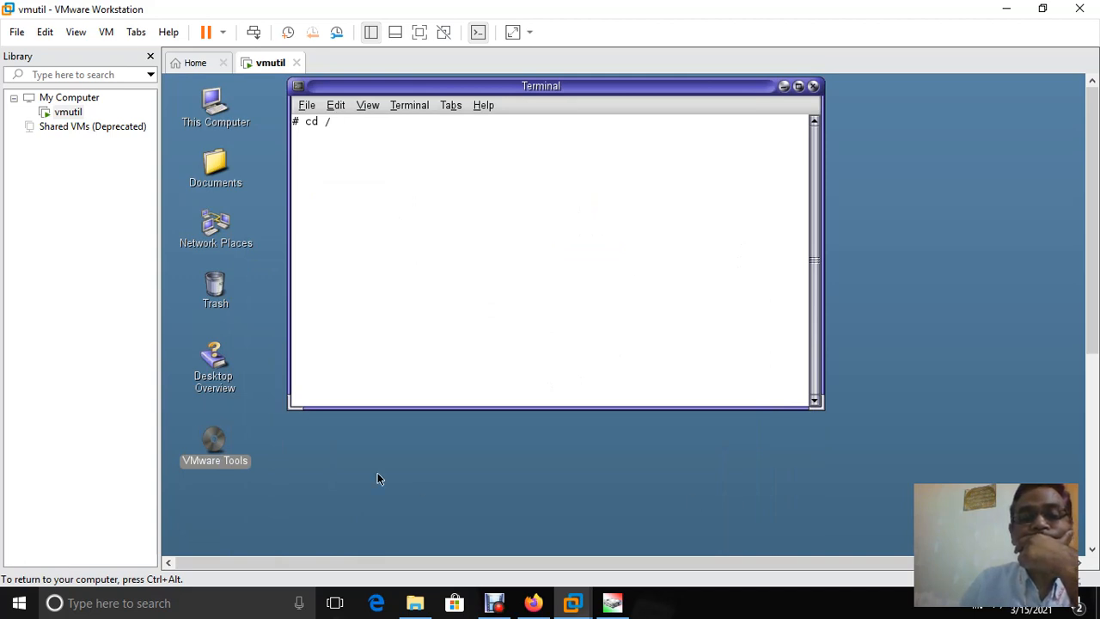
{"action": "key", "text": "ctrl+alt"}
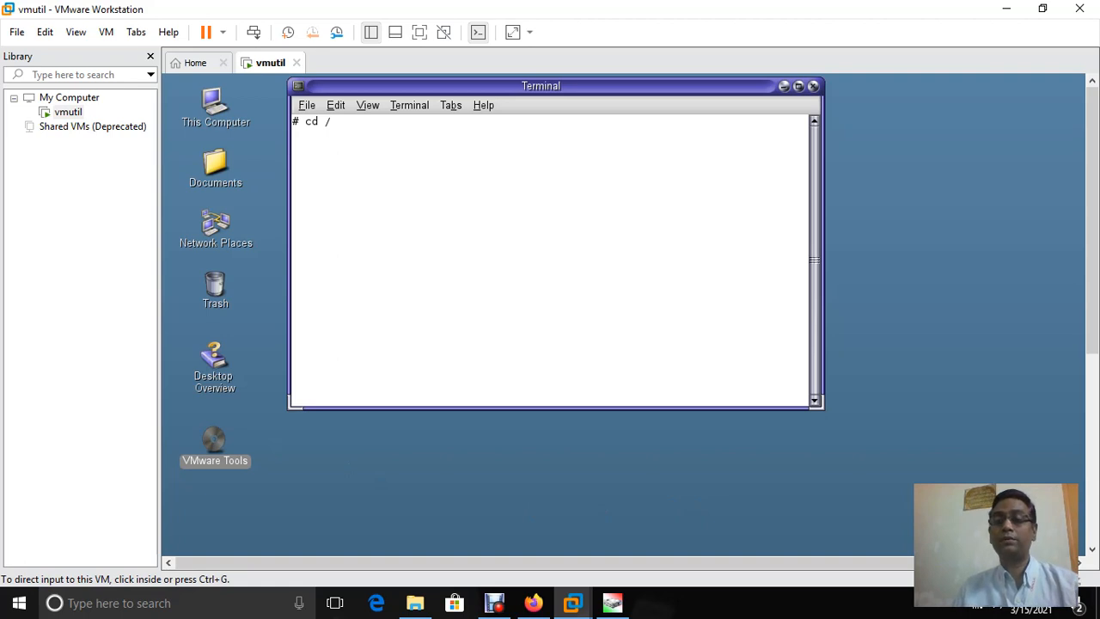
{"action": "scroll", "coordinate": [551, 258], "scroll_direction": "down", "scroll_amount": 3}
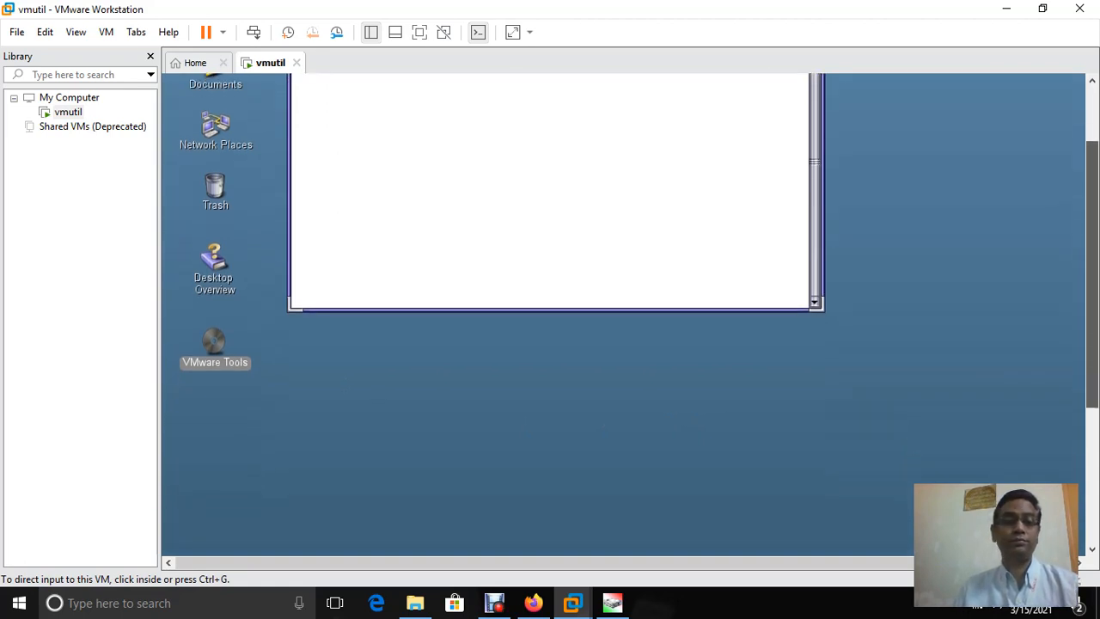
{"action": "scroll", "coordinate": [624, 318], "scroll_direction": "down", "scroll_amount": 7}
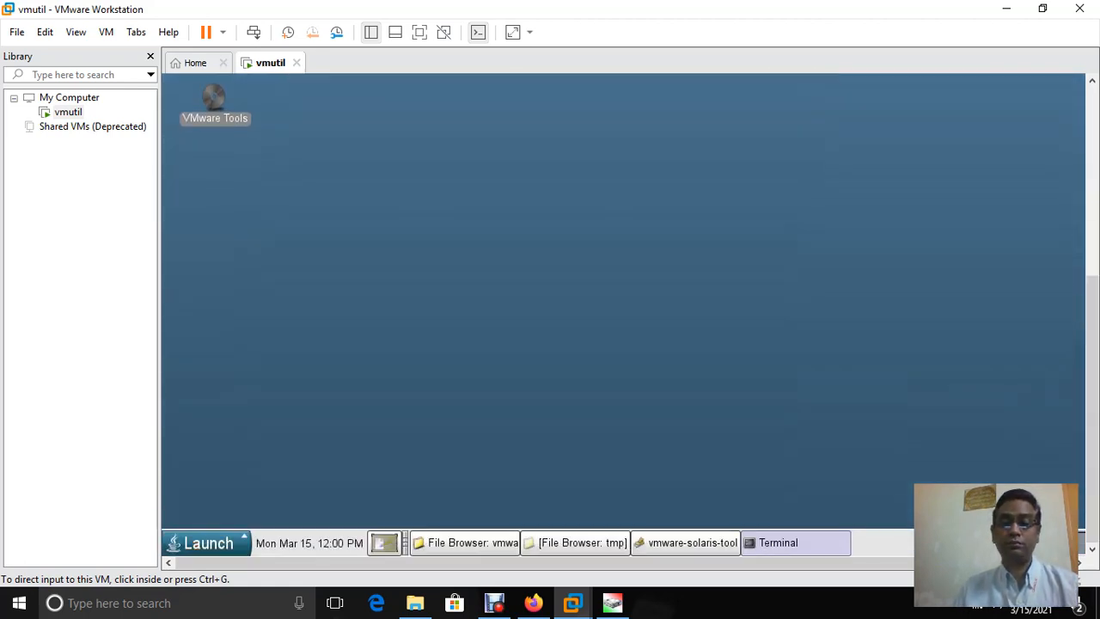
{"action": "left_click", "coordinate": [377, 132]}
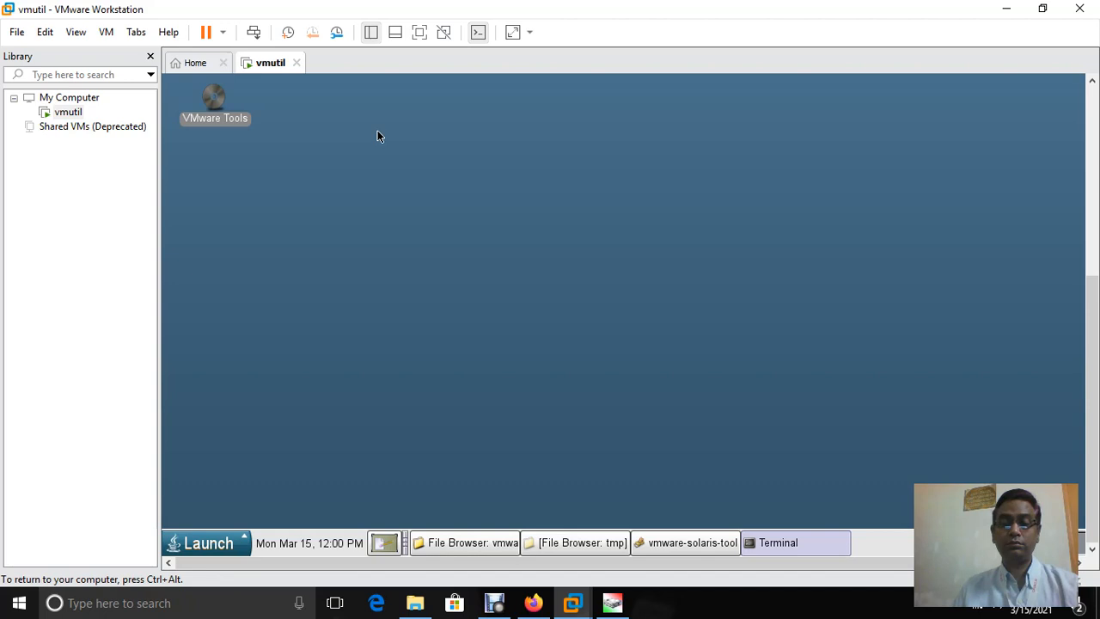
{"action": "left_click", "coordinate": [556, 545]}
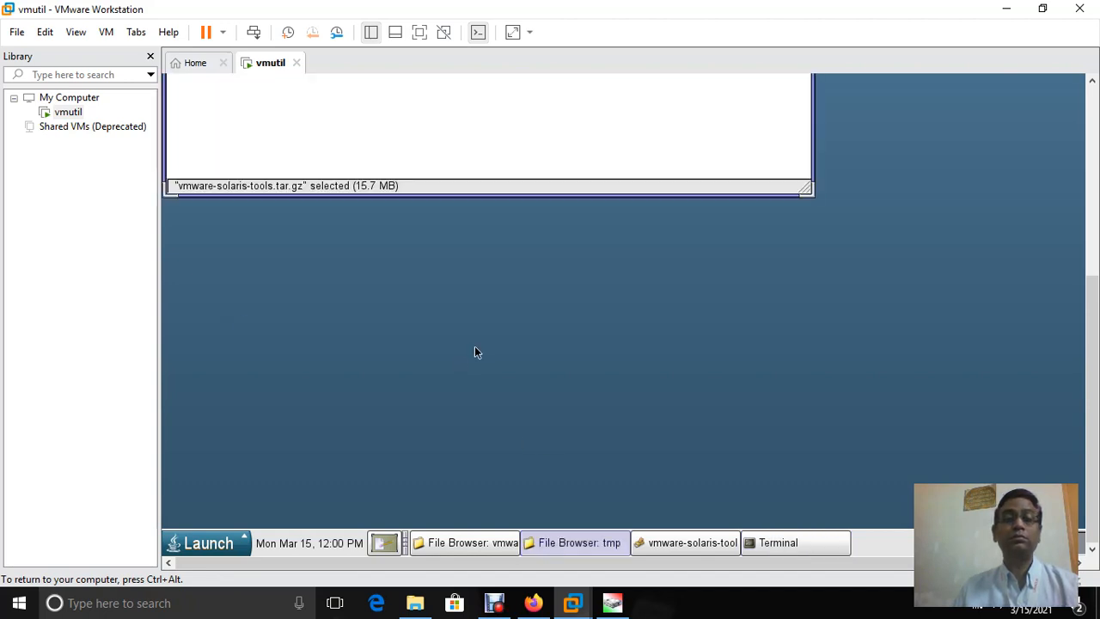
{"action": "key", "text": "ctrl+alt"}
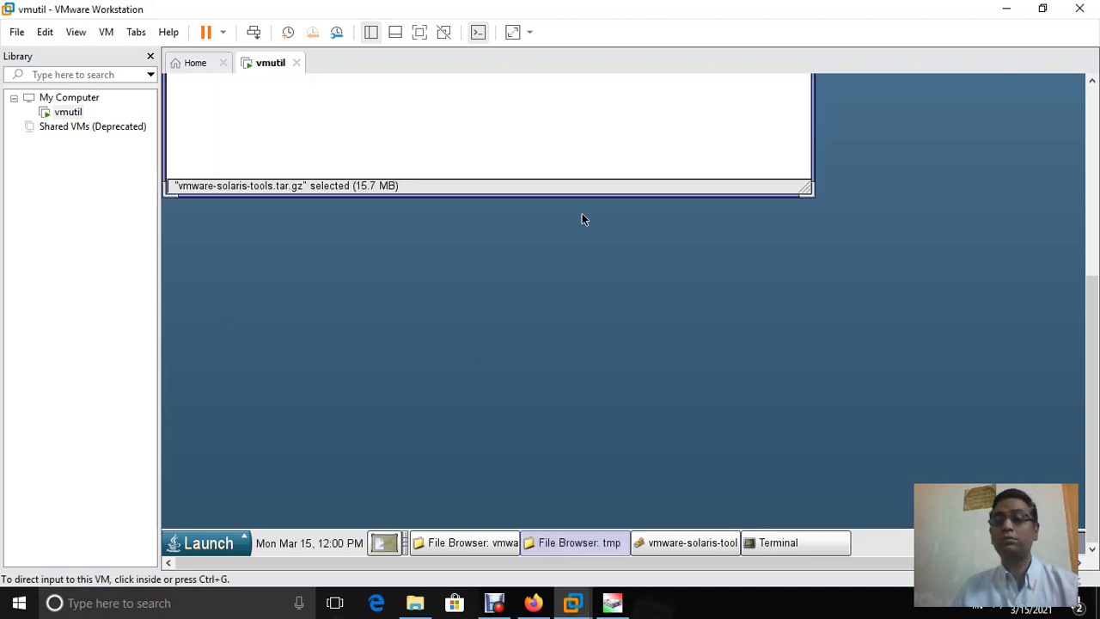
{"action": "scroll", "coordinate": [582, 220], "scroll_direction": "up", "scroll_amount": 5}
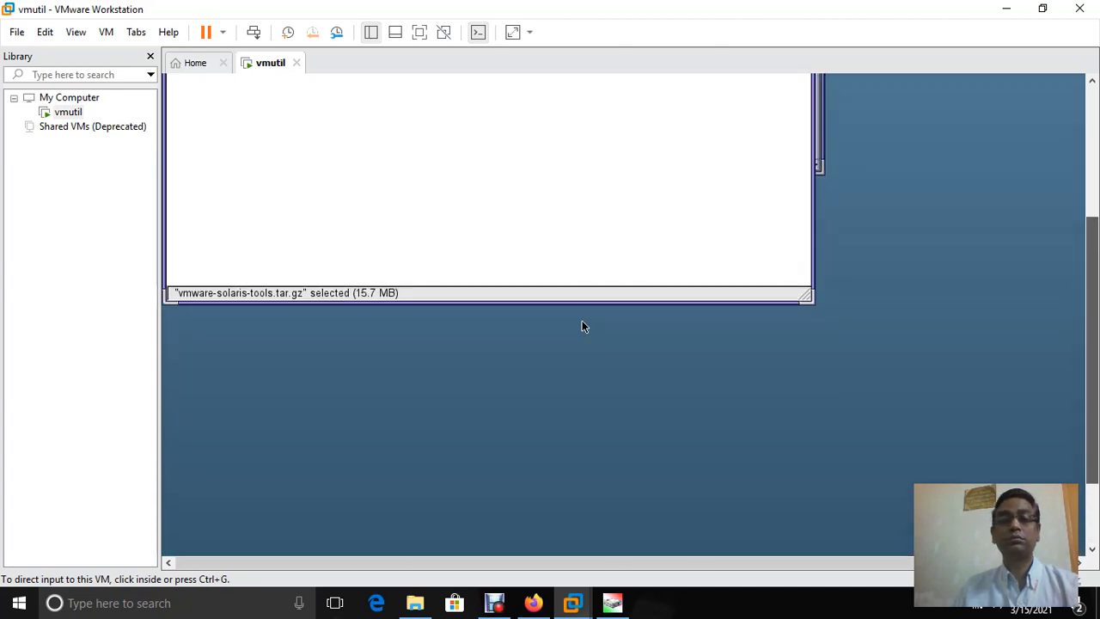
{"action": "left_click", "coordinate": [582, 509]}
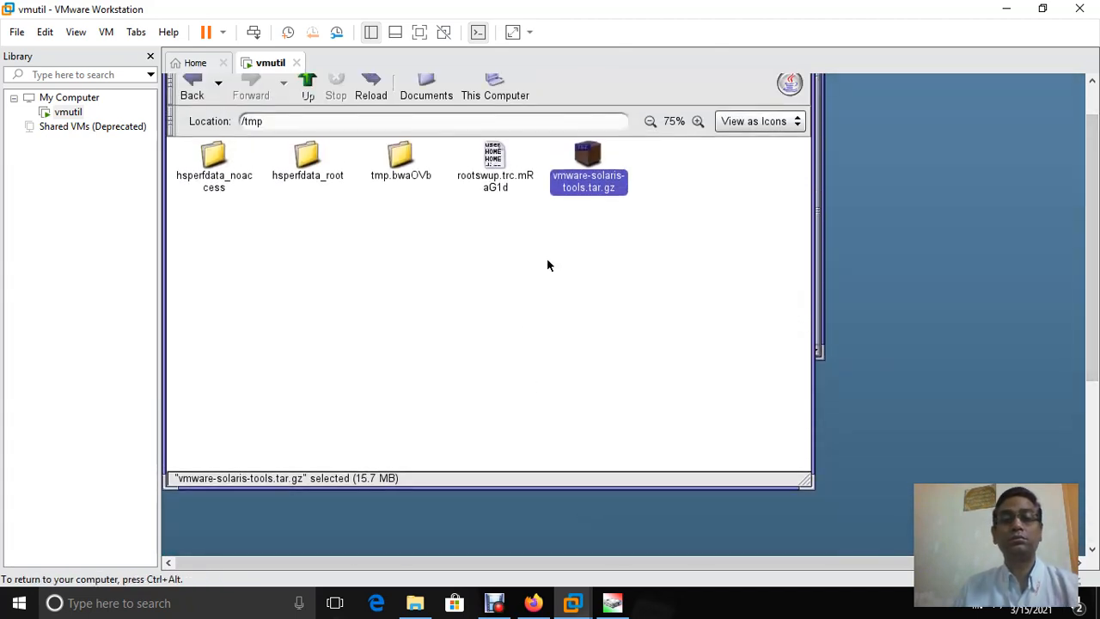
{"action": "double_click", "coordinate": [577, 184]}
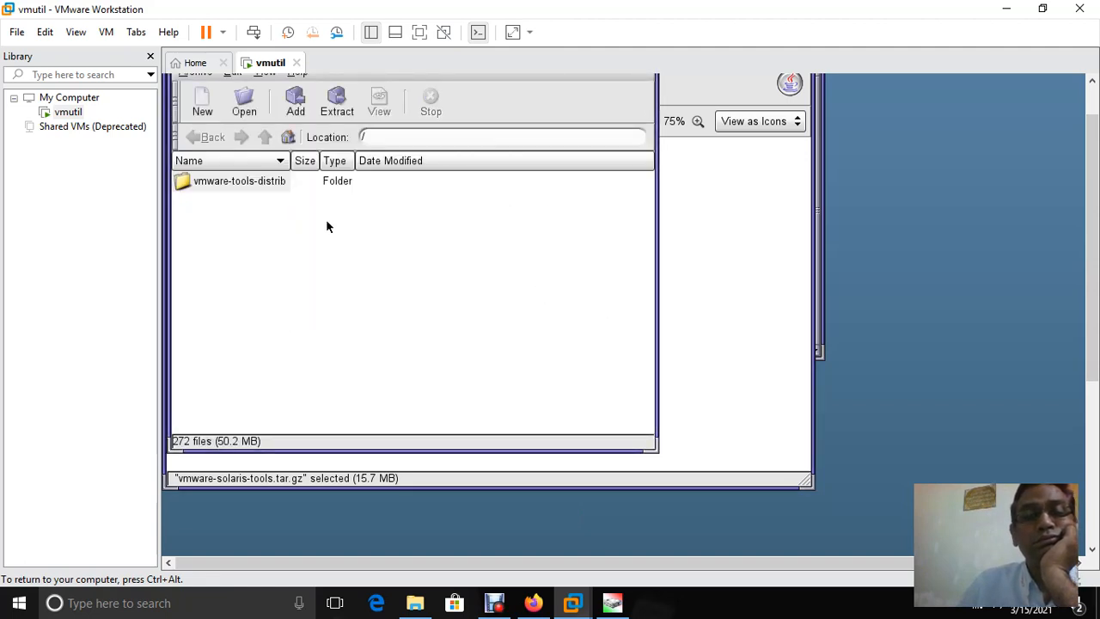
Drag vmware-tools-distrib onto the /tmp window and dismiss the 'Operation stopped' notice
{"action": "left_click_drag", "start_coordinate": [255, 182], "coordinate": [728, 281]}
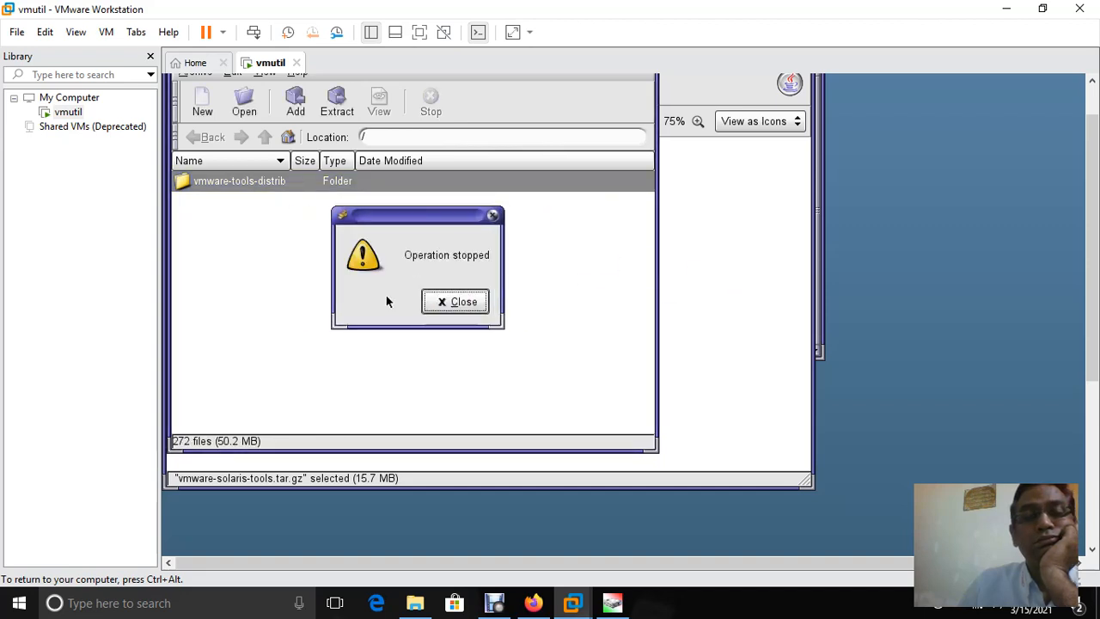
{"action": "left_click", "coordinate": [440, 305]}
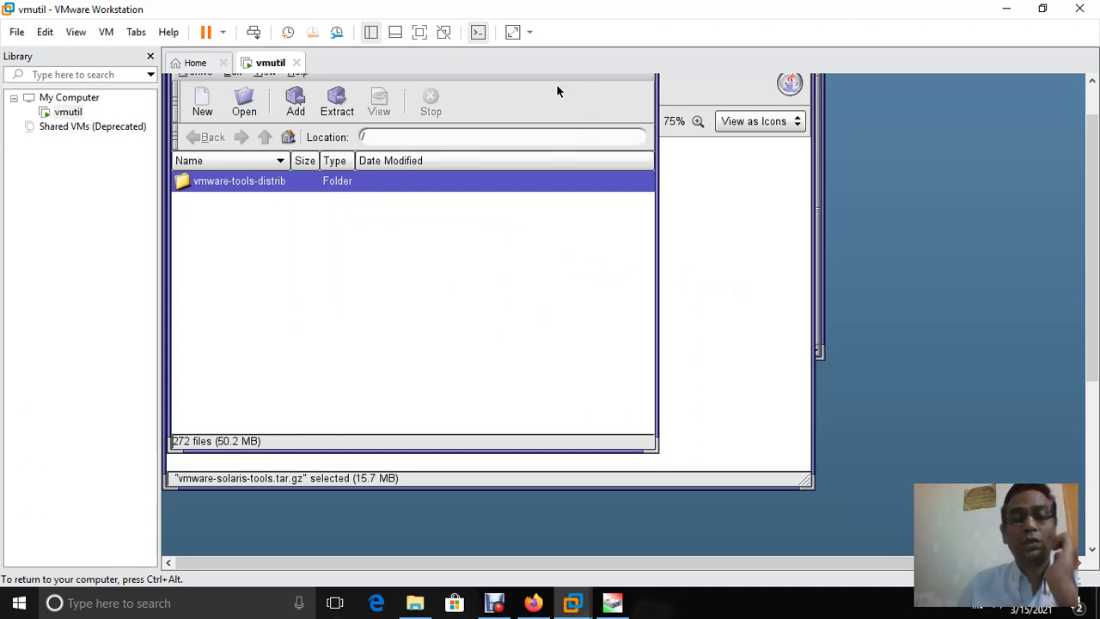
{"action": "key", "text": "ctrl+alt"}
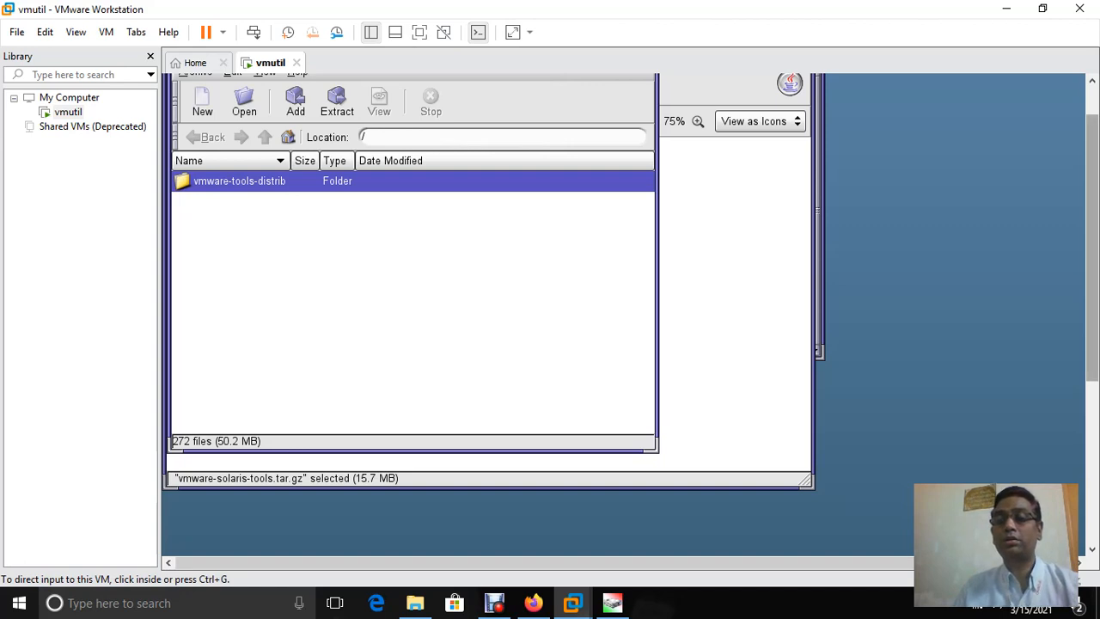
{"action": "left_click_drag", "start_coordinate": [1092, 248], "coordinate": [1092, 220]}
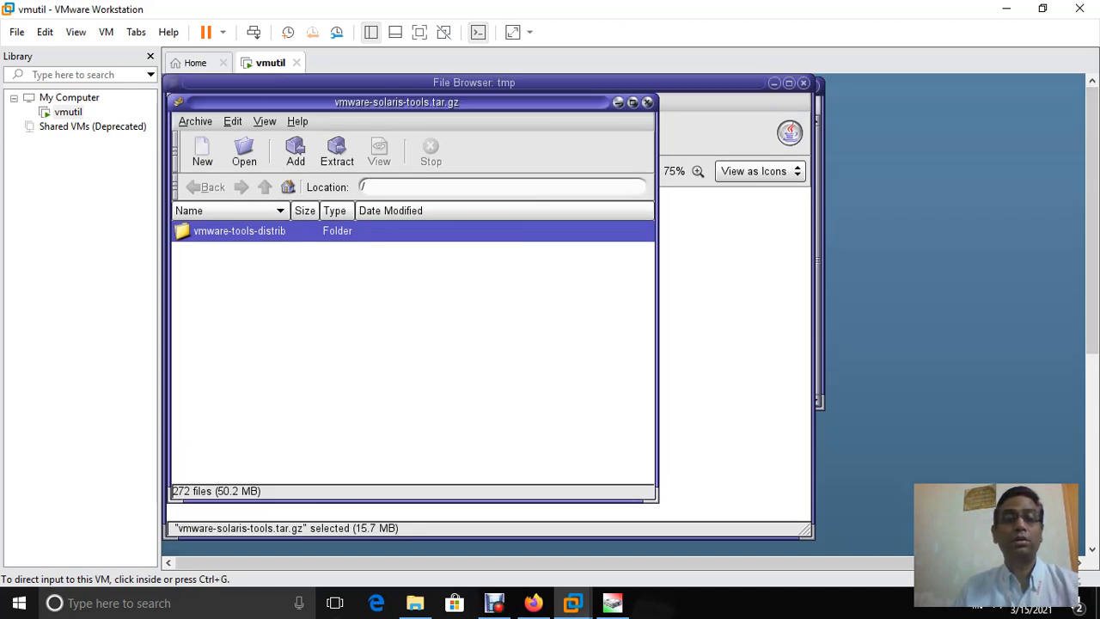
Close the archive manager, leaving the /tmp file browser showing
{"action": "left_click", "coordinate": [504, 152]}
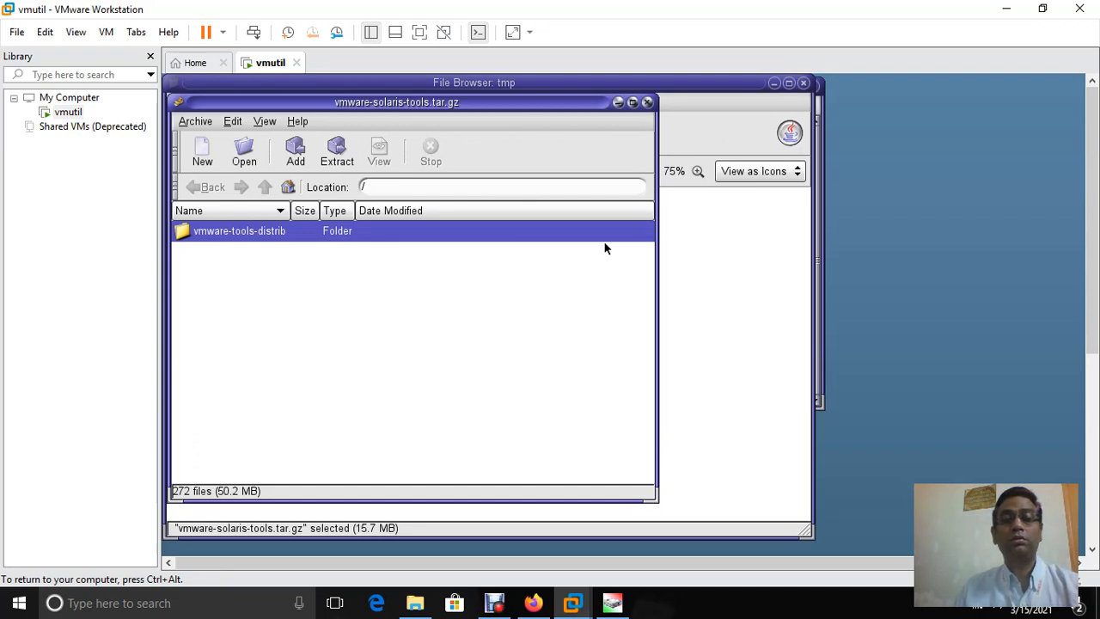
{"action": "left_click", "coordinate": [629, 104]}
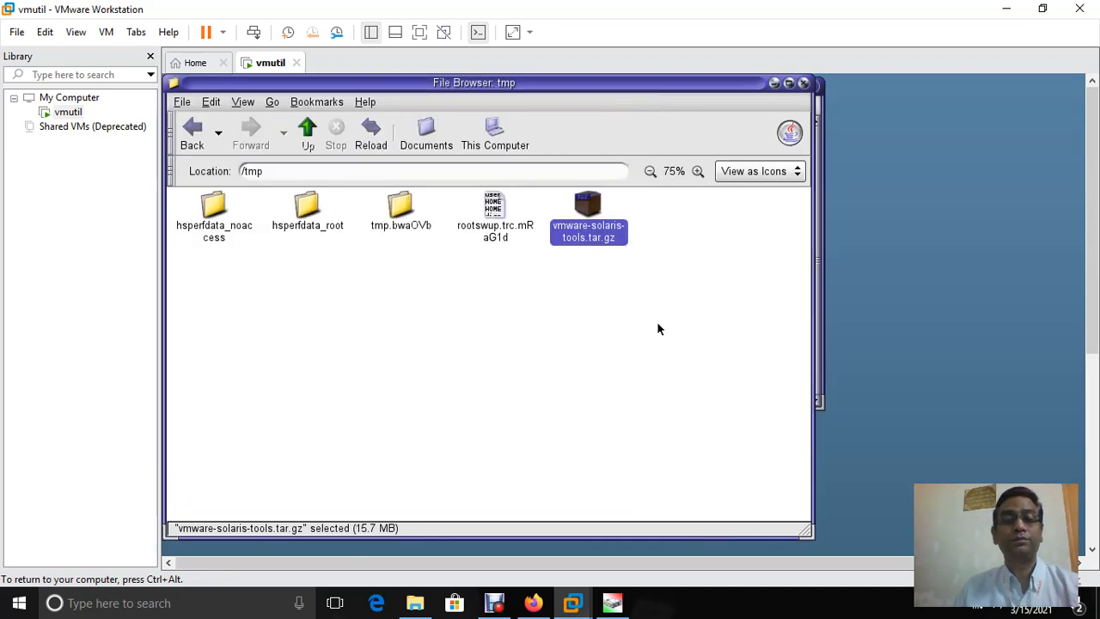
{"action": "left_click", "coordinate": [659, 329]}
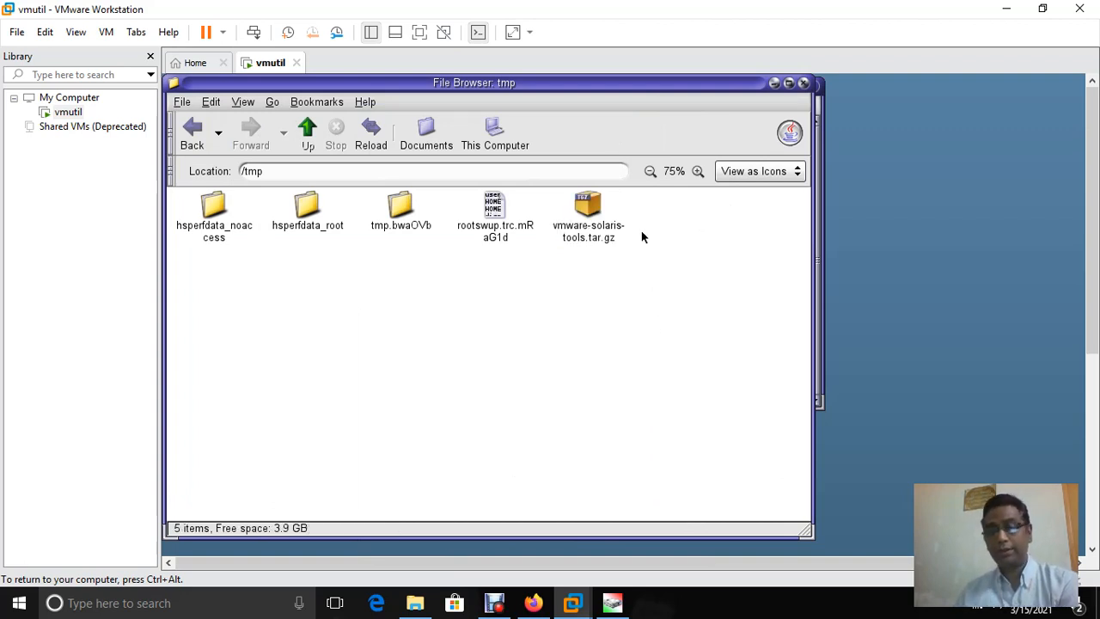
Bring the Terminal forward, change into /tmp, then back to / with cd /
{"action": "left_click", "coordinate": [775, 84]}
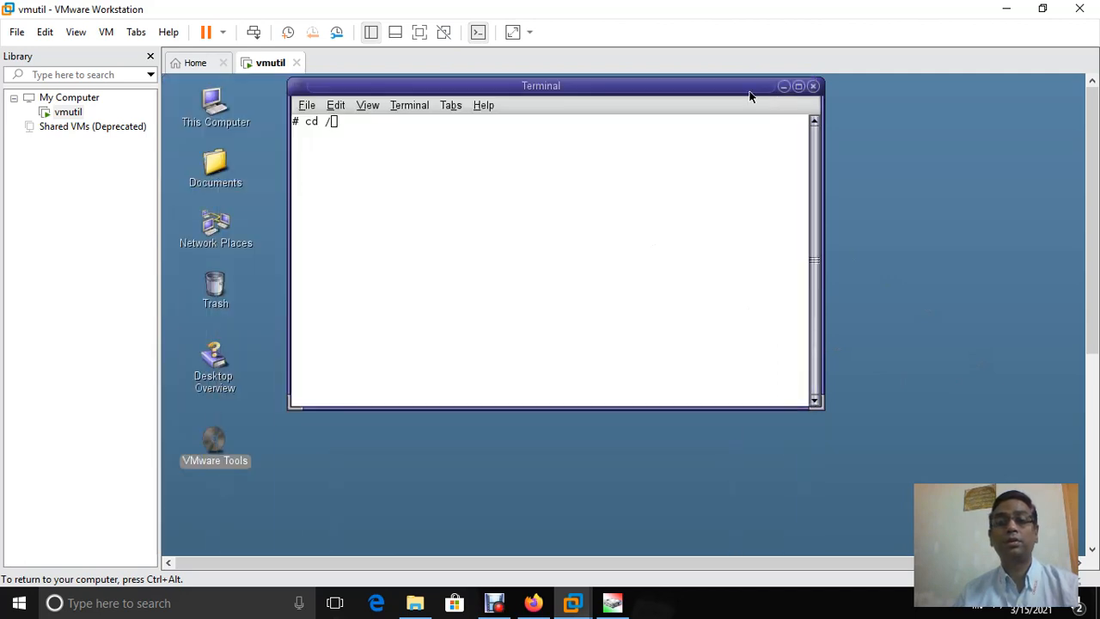
{"action": "left_click", "coordinate": [522, 194]}
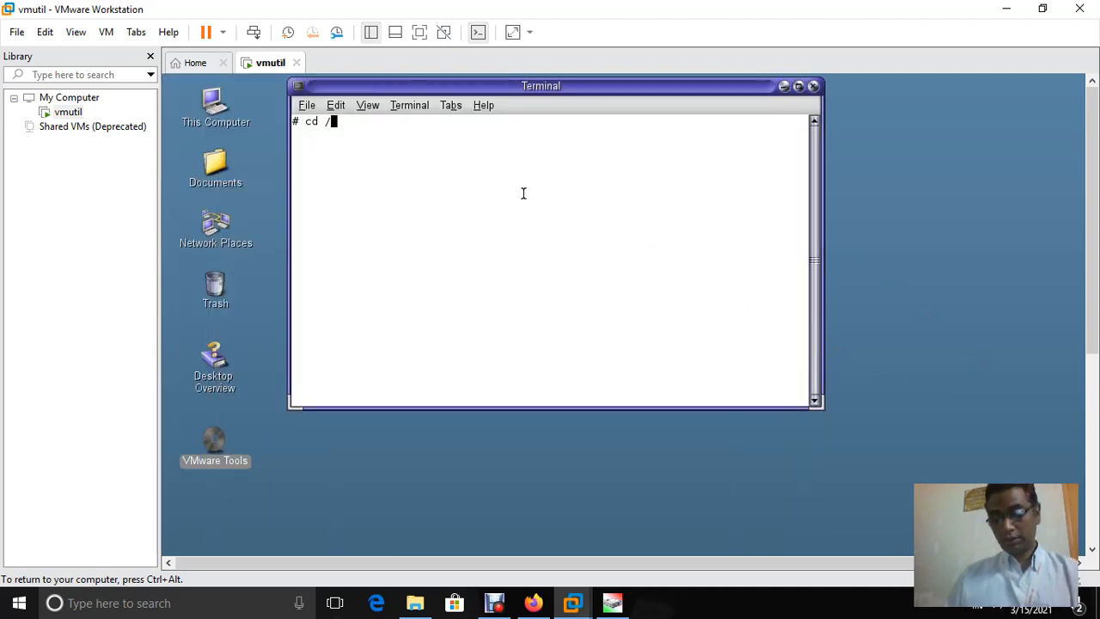
{"action": "type", "text": "tm"}
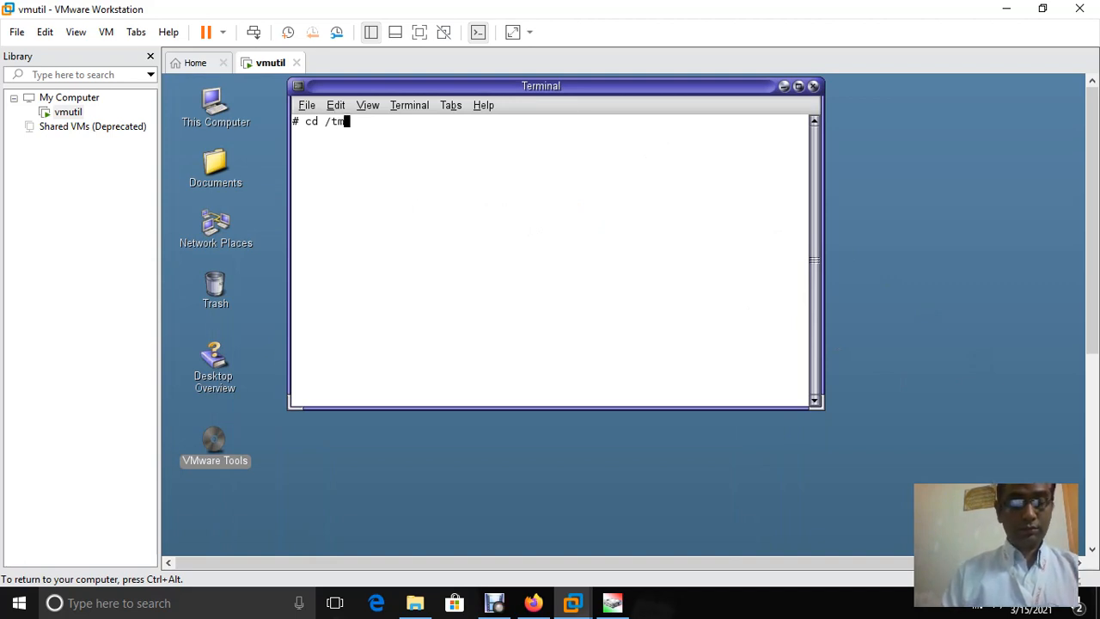
{"action": "key", "text": "Tab"}
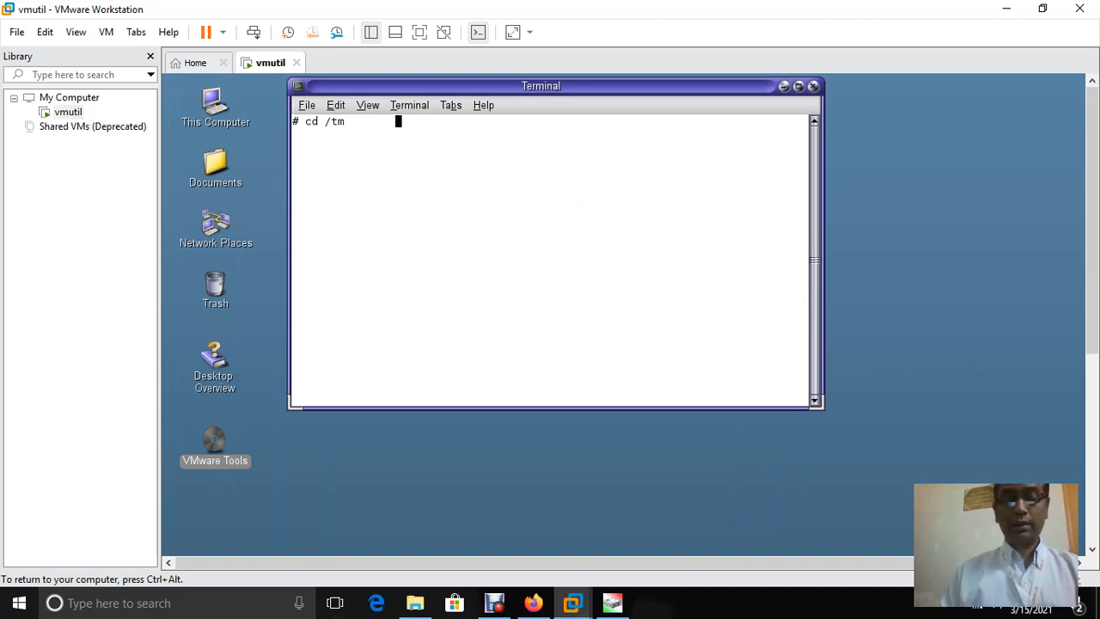
{"action": "key", "text": "BackSpace"}
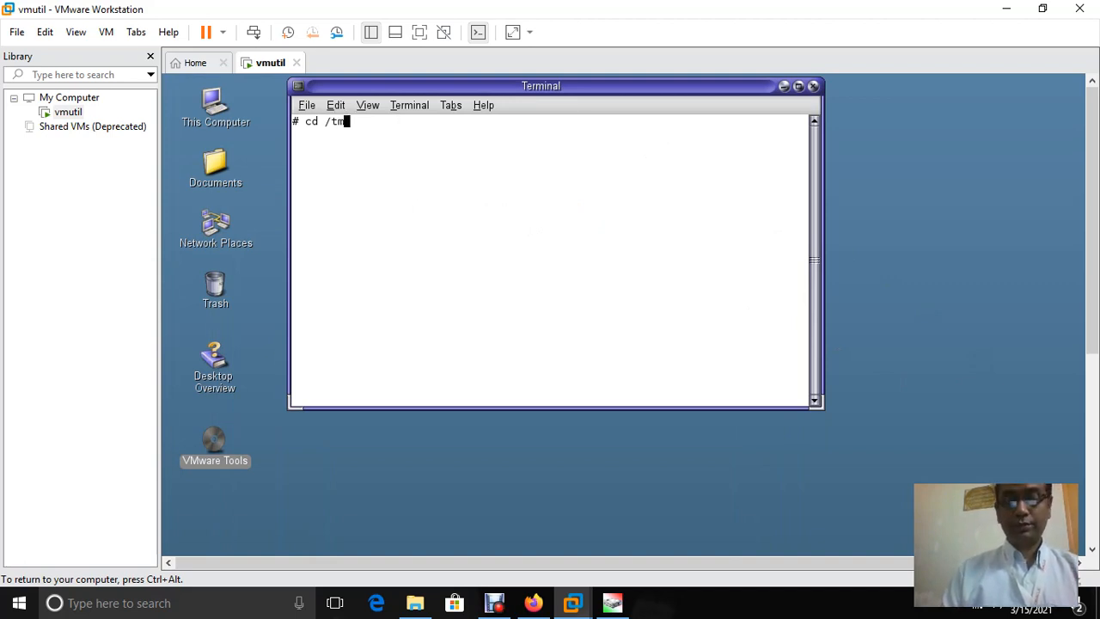
{"action": "type", "text": "p"}
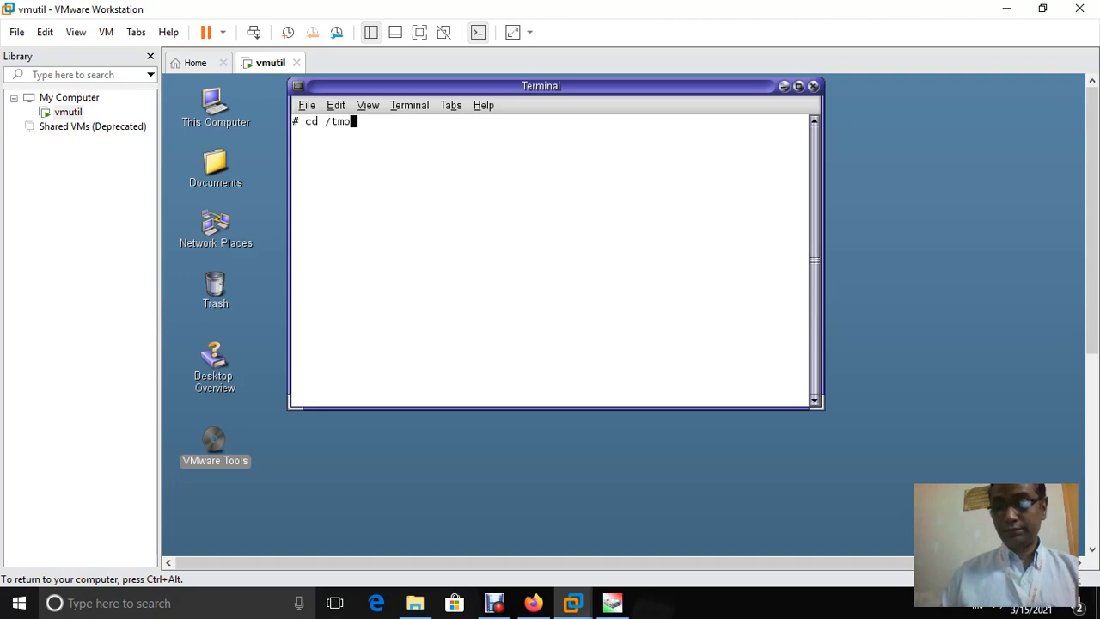
{"action": "key", "text": "Return"}
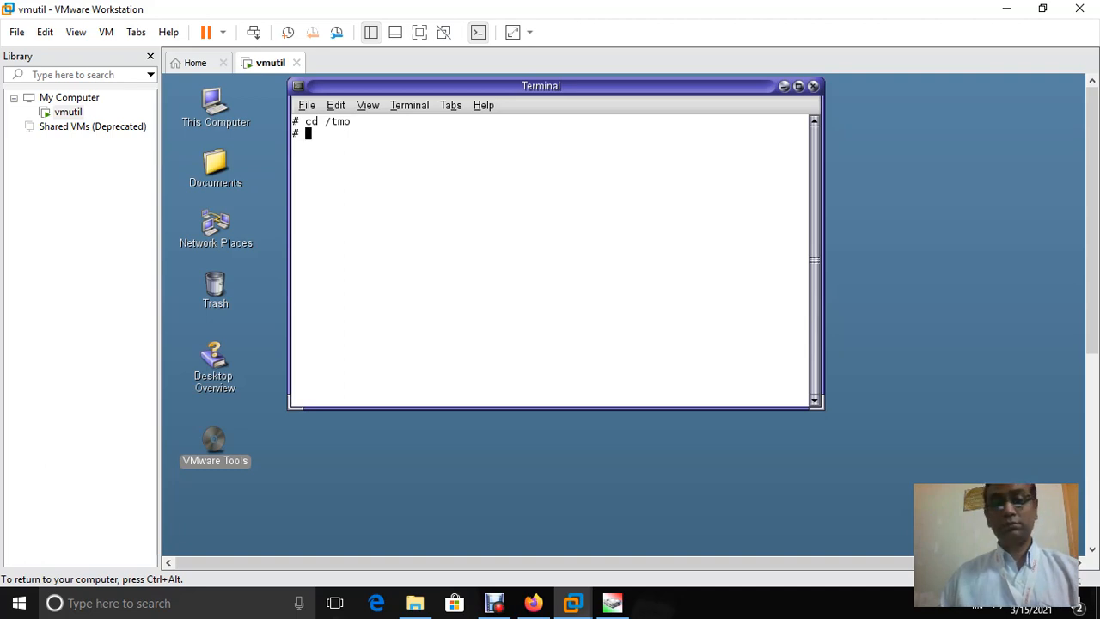
{"action": "type", "text": "cd"}
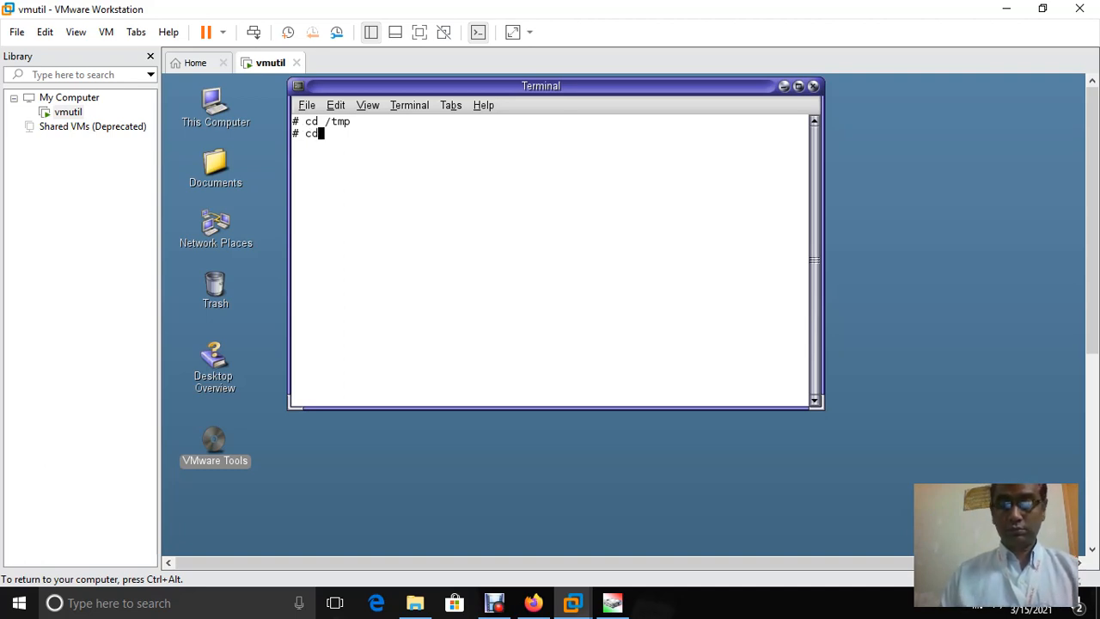
{"action": "type", "text": " /"}
{"action": "key", "text": "Return"}
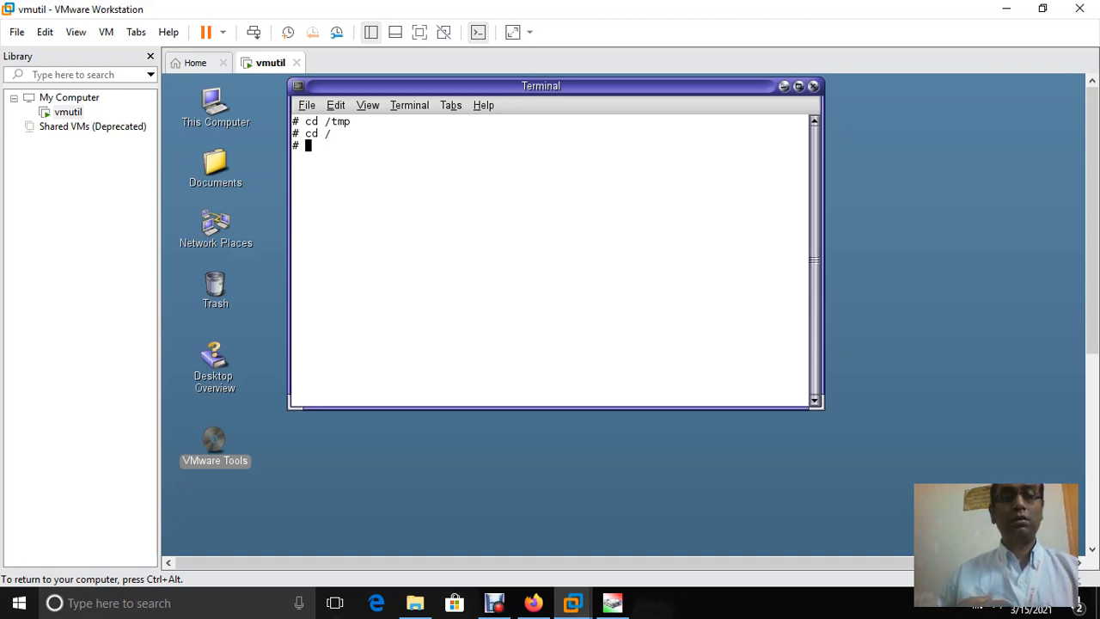
Abandon a cd /tmp/vmw attempt, run cd / and list the root folder with ls
{"action": "type", "text": "cd "}
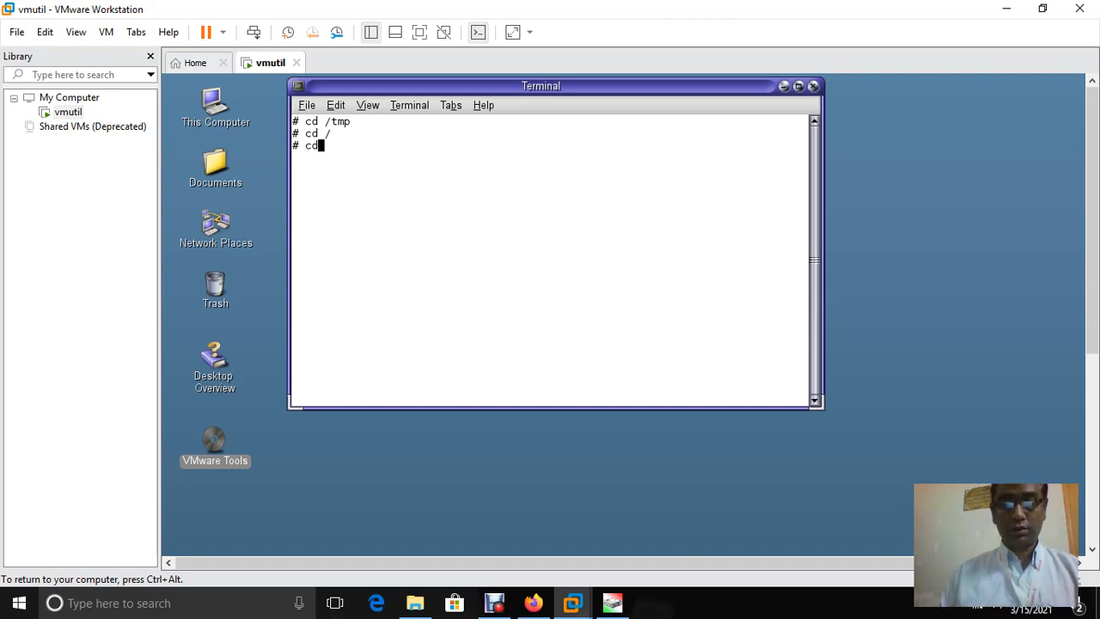
{"action": "type", "text": "/"}
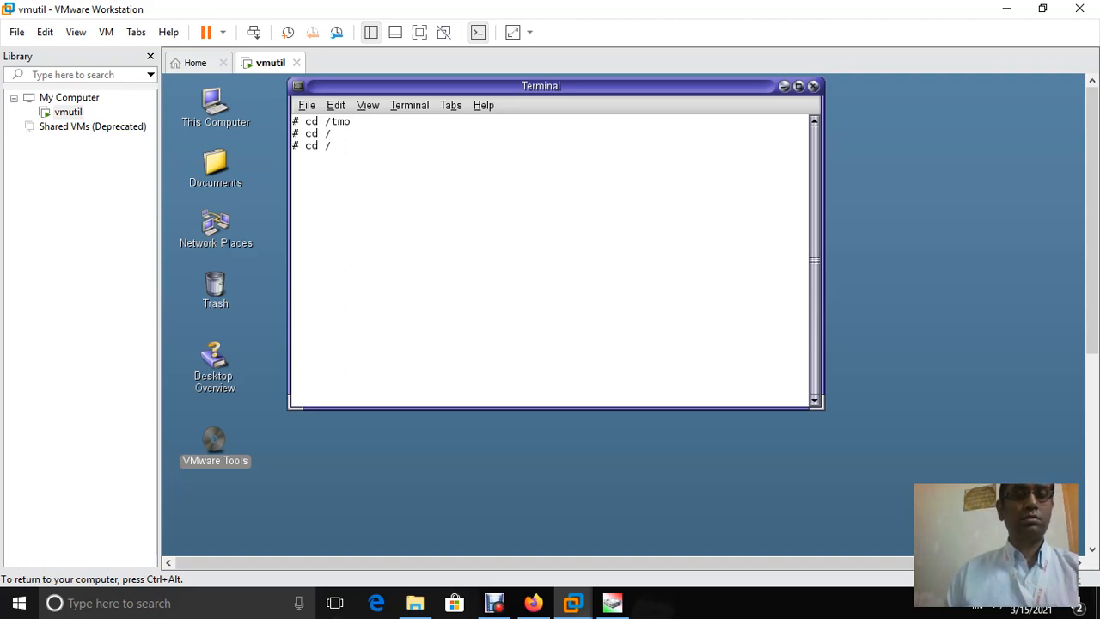
{"action": "type", "text": "tmp"}
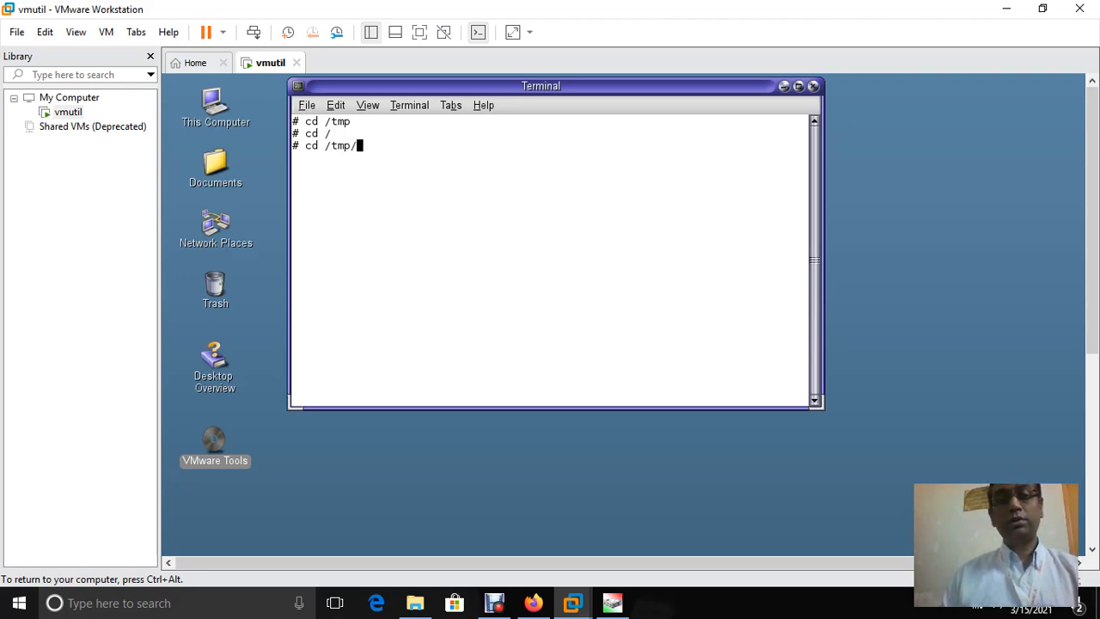
{"action": "type", "text": "/"}
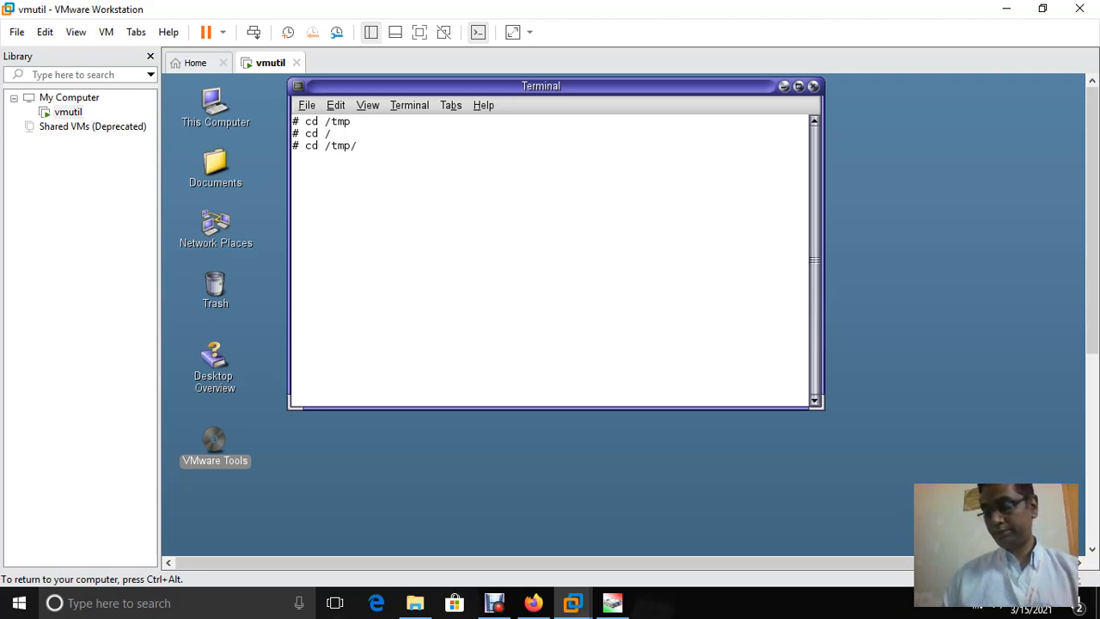
{"action": "type", "text": "v"}
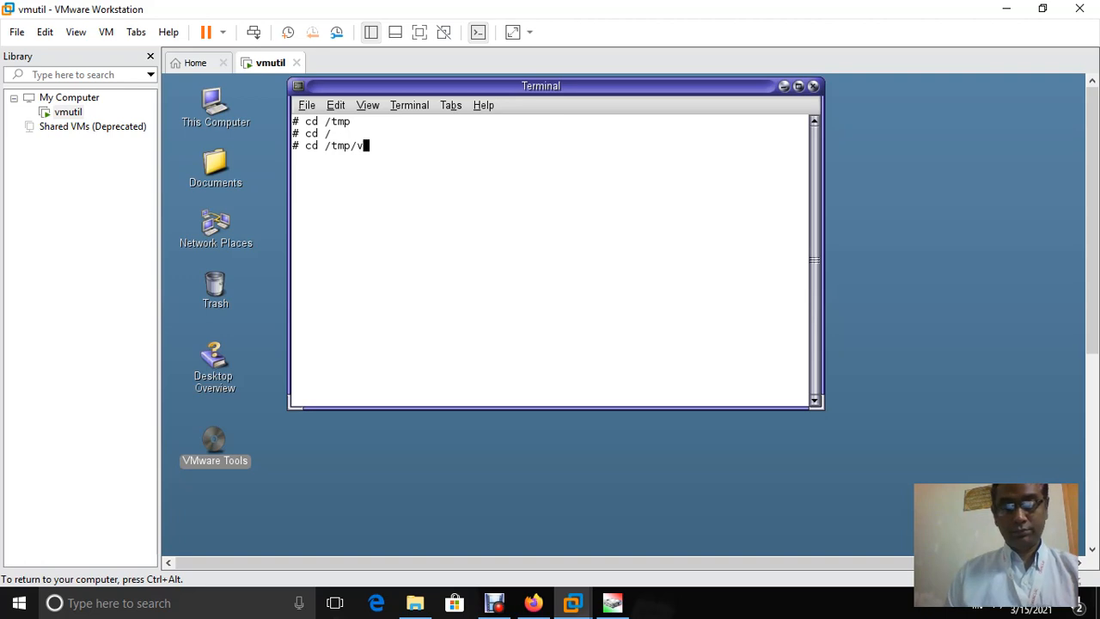
{"action": "type", "text": "mw"}
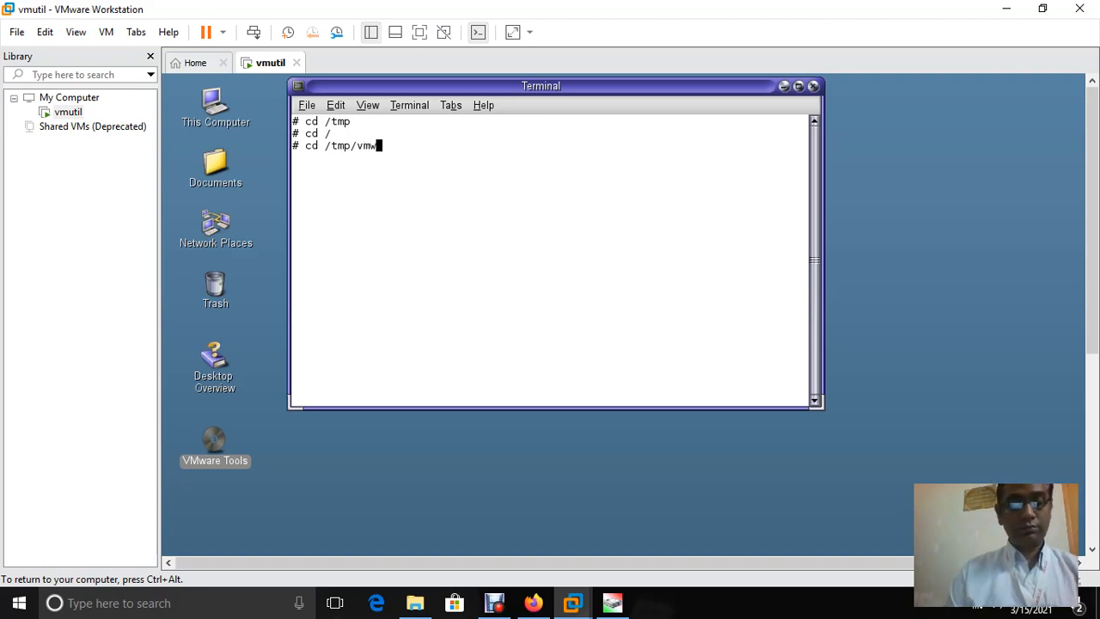
{"action": "key", "text": "Tab"}
{"action": "key", "text": "BackSpace"}
{"action": "key", "text": "BackSpace"}
{"action": "key", "text": "BackSpace"}
{"action": "key", "text": "BackSpace"}
{"action": "key", "text": "BackSpace"}
{"action": "key", "text": "BackSpace"}
{"action": "key", "text": "BackSpace"}
{"action": "key", "text": "BackSpace"}
{"action": "key", "text": "BackSpace"}
{"action": "key", "text": "BackSpace"}
{"action": "key", "text": "BackSpace"}
{"action": "key", "text": "BackSpace"}
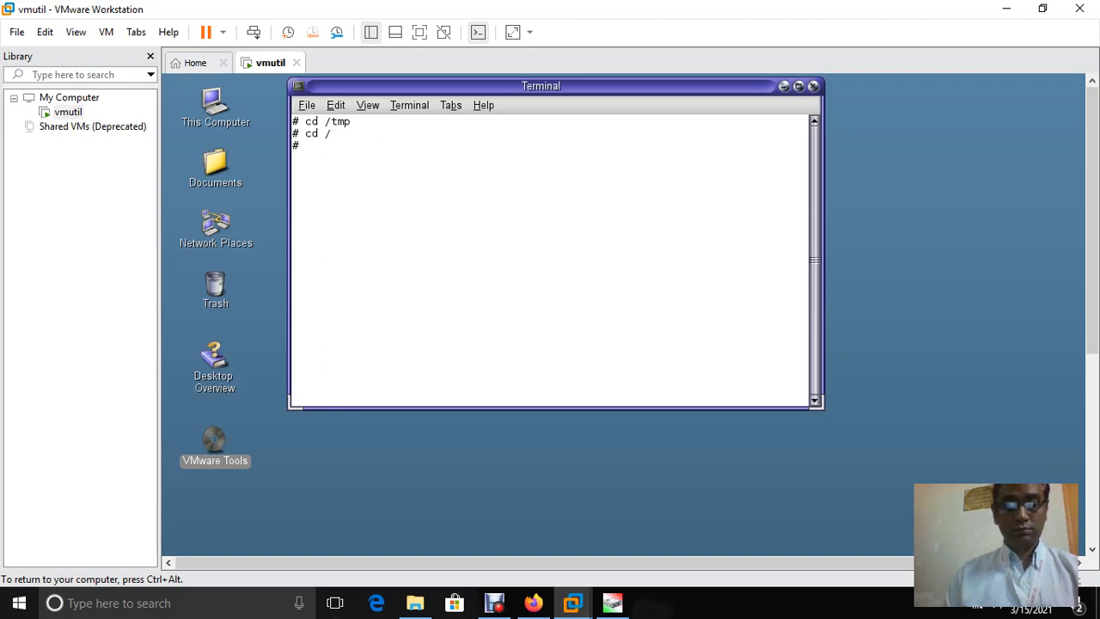
{"action": "type", "text": "cd /"}
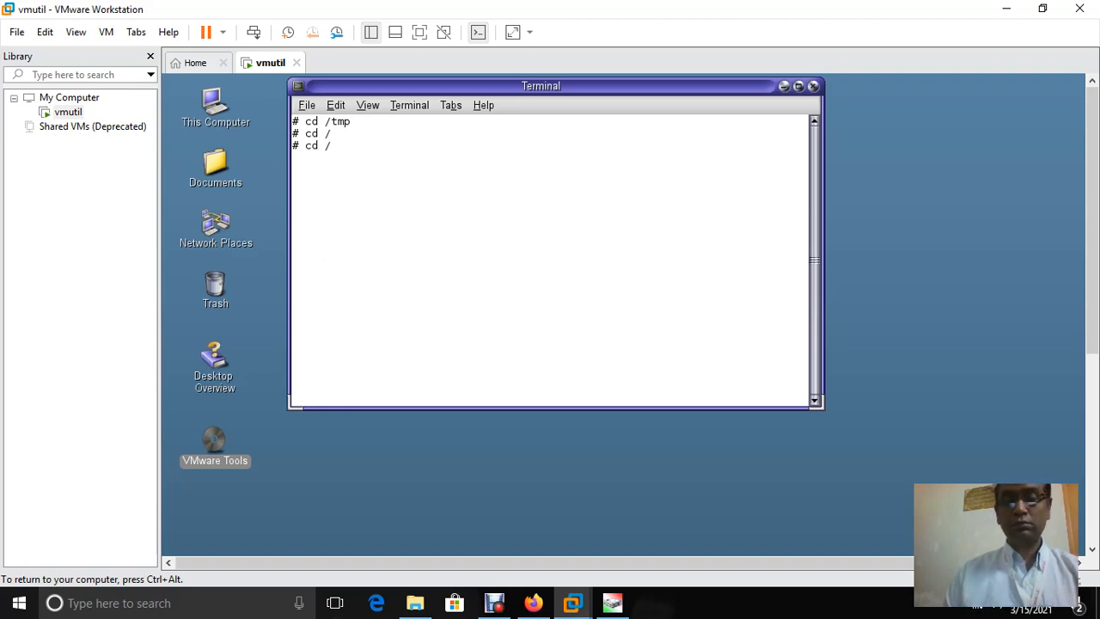
{"action": "key", "text": "Return"}
{"action": "type", "text": "ls"}
{"action": "key", "text": "Return"}
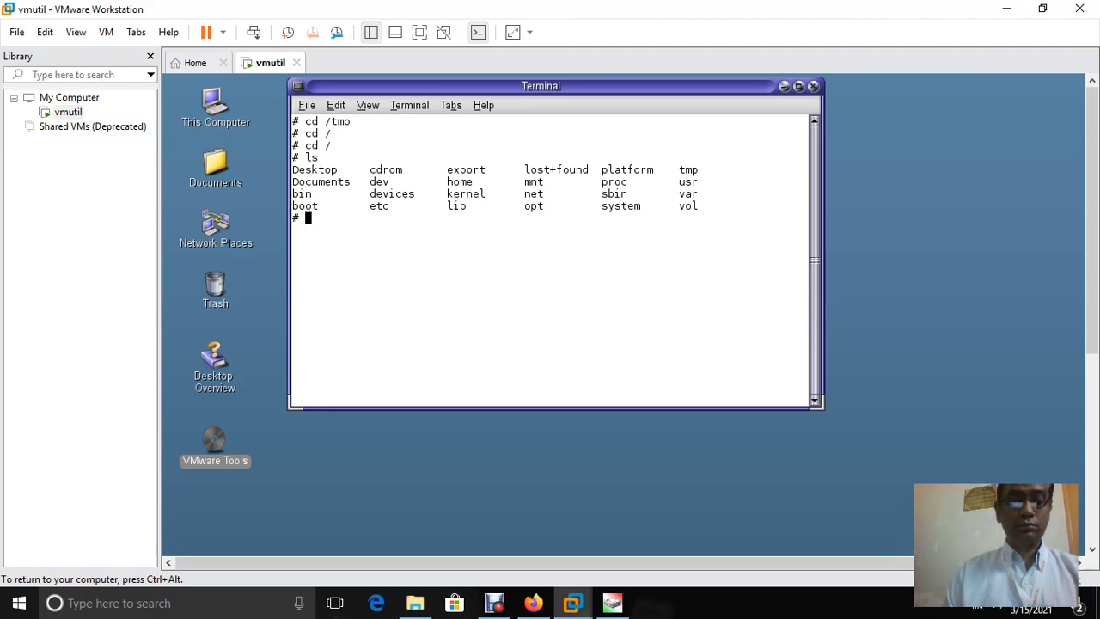
Run cd tmp and ls to show vmware-solaris-tools.tar.gz and vmware-tools-distrib
{"action": "type", "text": "cd t"}
{"action": "key", "text": "Tab"}
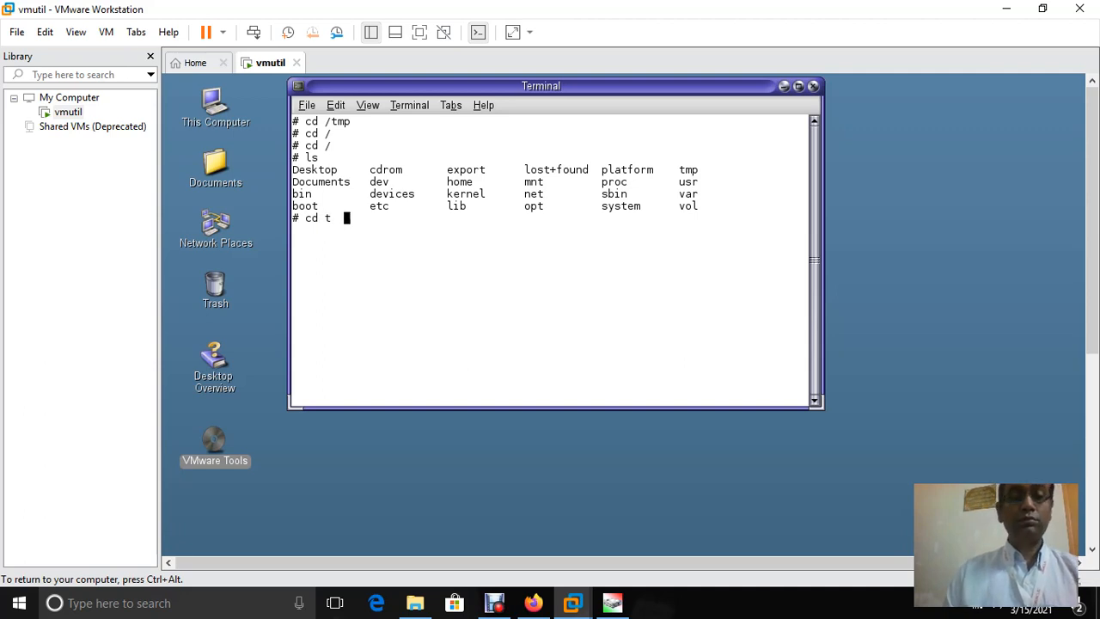
{"action": "key", "text": "BackSpace"}
{"action": "type", "text": "mp"}
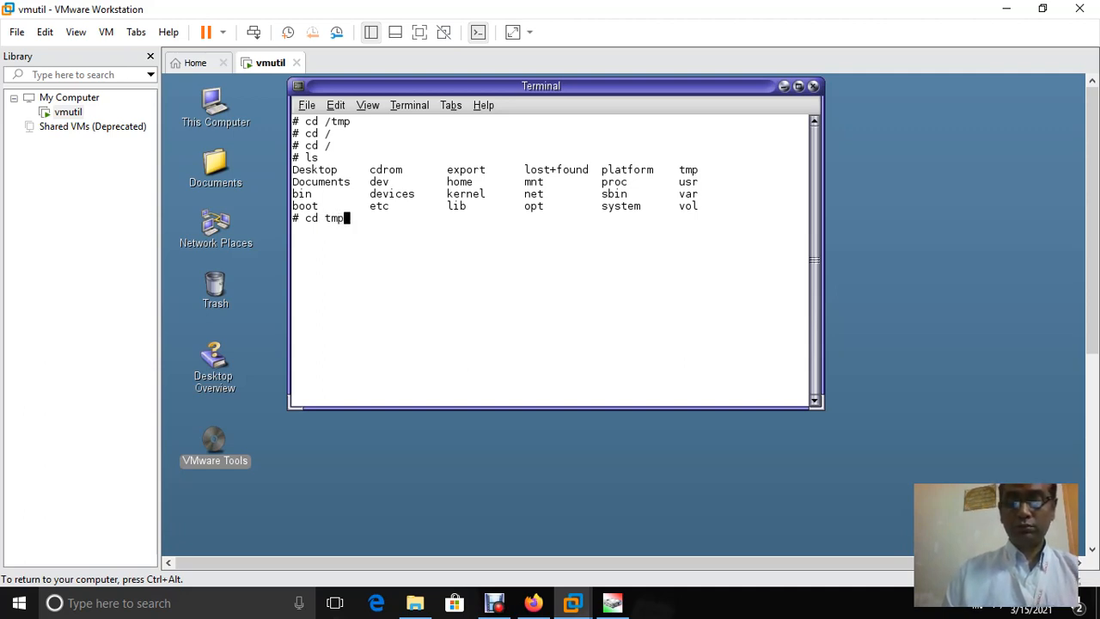
{"action": "key", "text": "Return"}
{"action": "type", "text": "ls"}
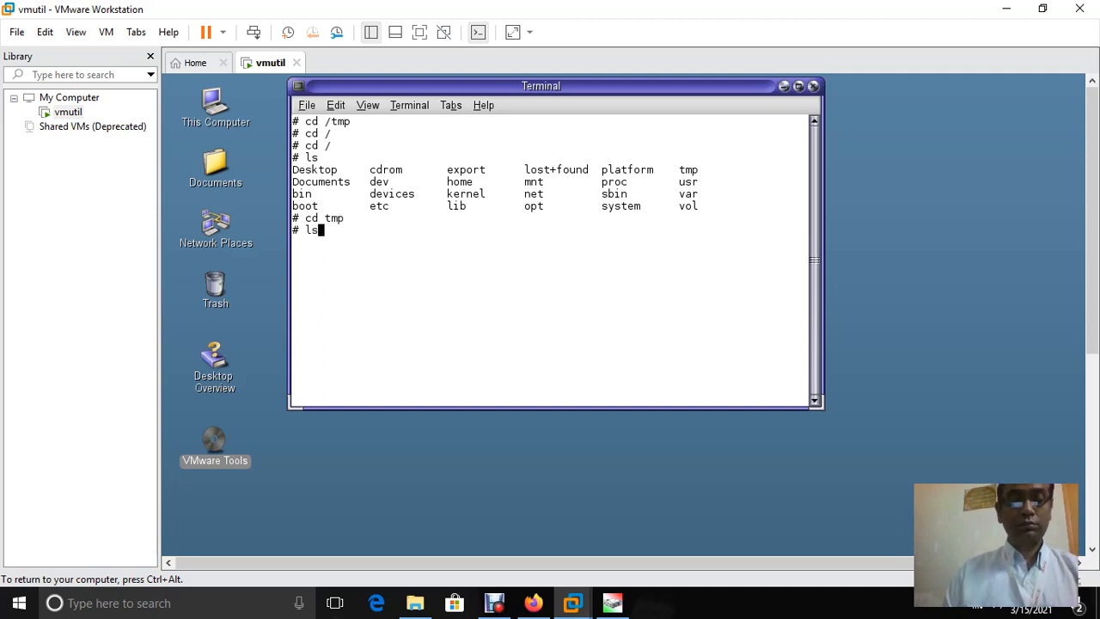
{"action": "key", "text": "Return"}
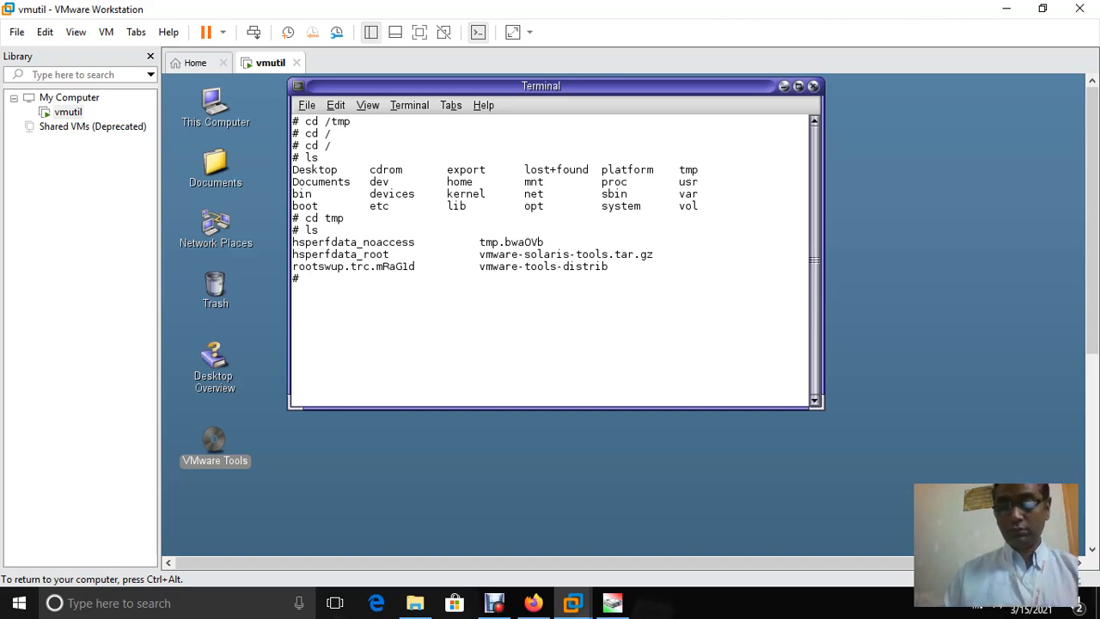
Try running ./vmware-tools-distrib, then cd /vmware-tools-distrib; both attempts fail
{"action": "type", "text": "./"}
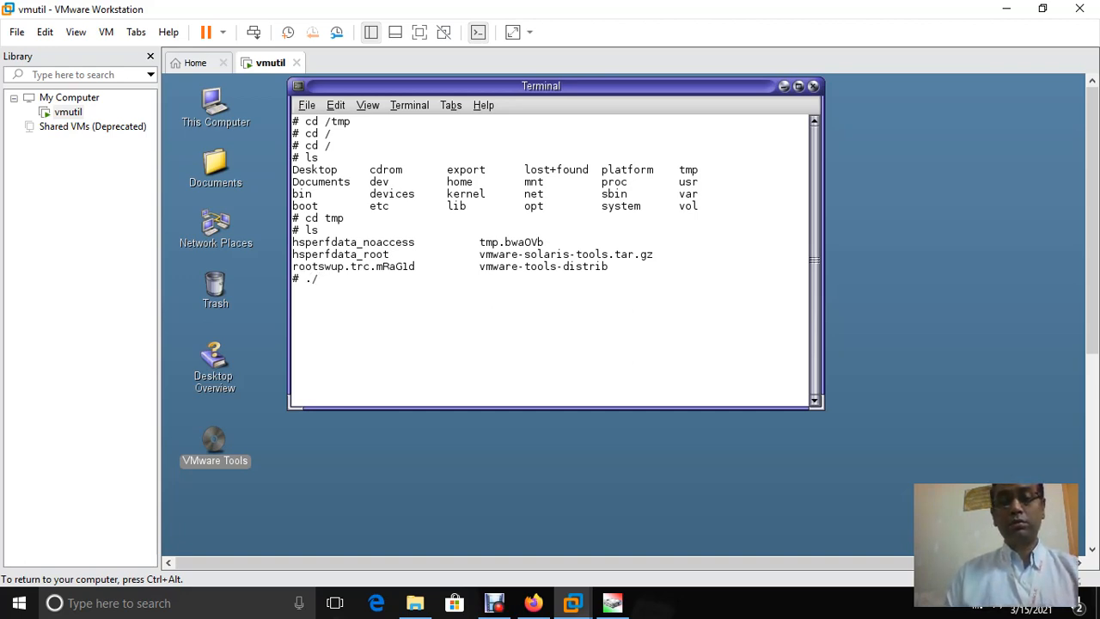
{"action": "type", "text": "vm"}
{"action": "key", "text": "Tab"}
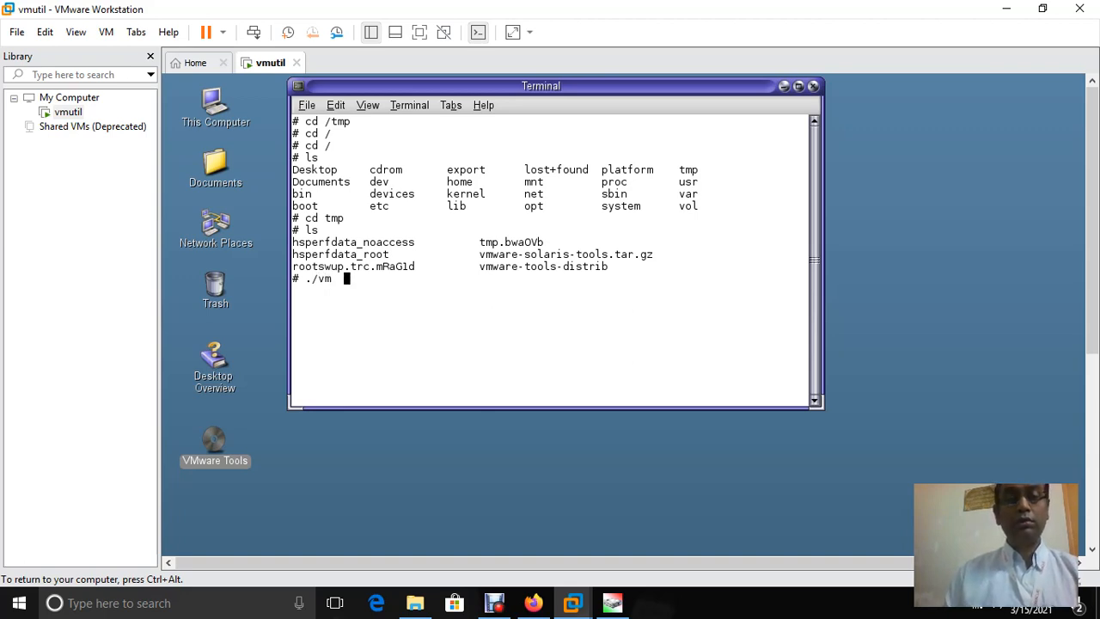
{"action": "key", "text": "BackSpace"}
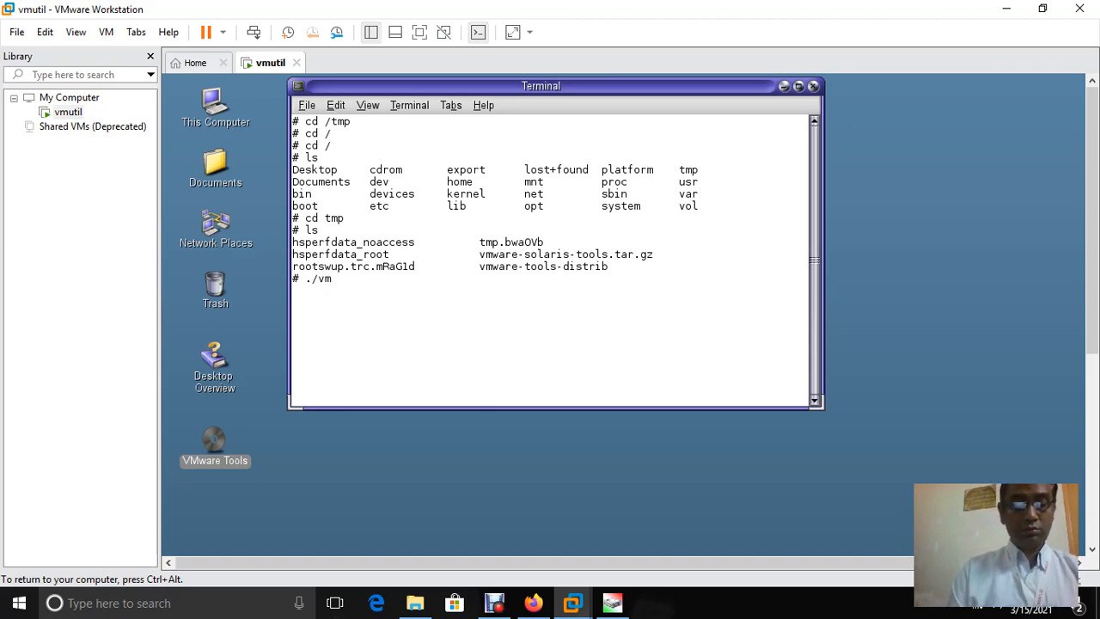
{"action": "type", "text": "war"}
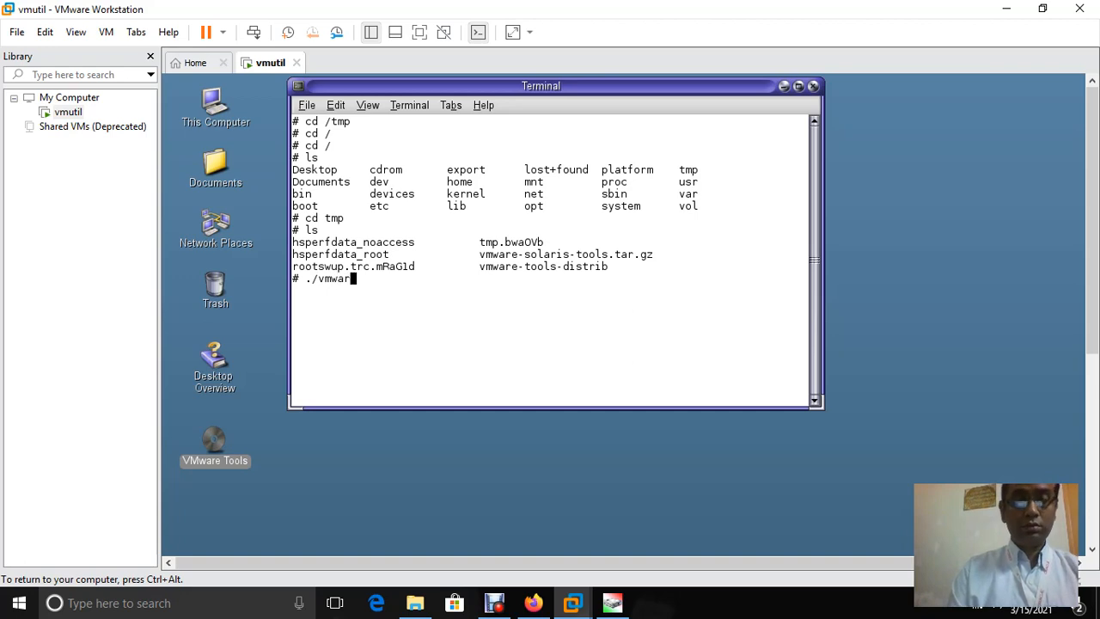
{"action": "type", "text": "e-"}
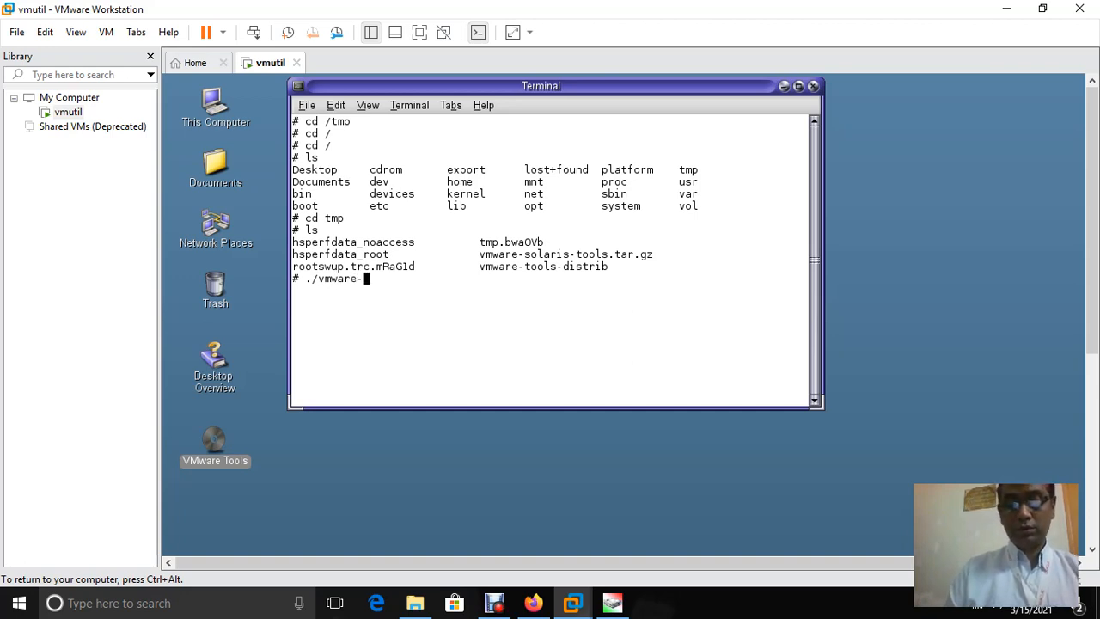
{"action": "type", "text": "tools"}
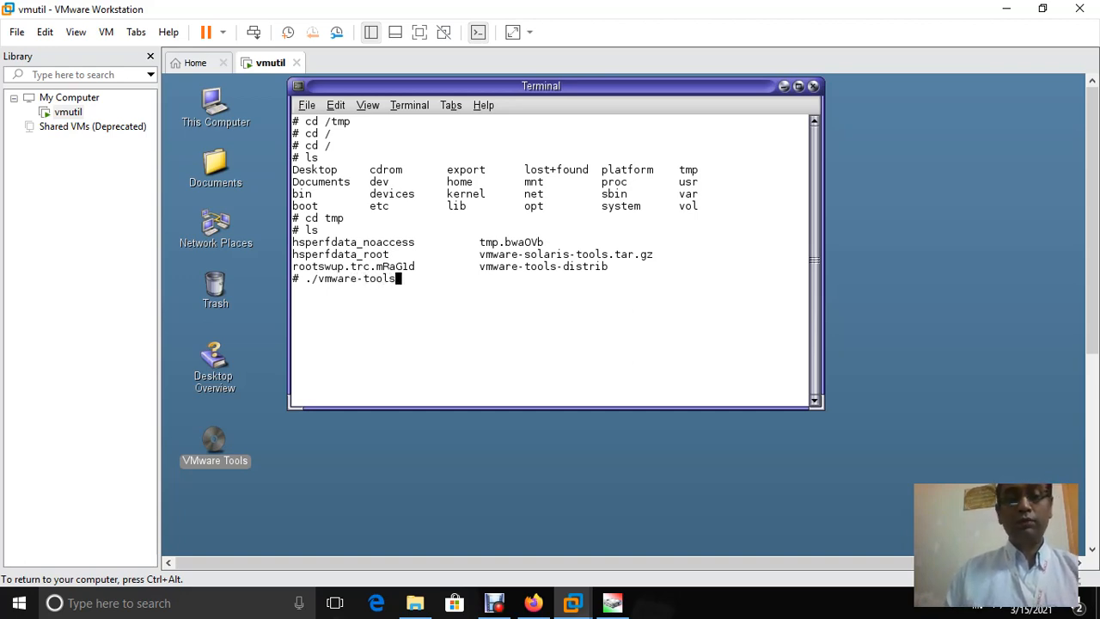
{"action": "type", "text": "-"}
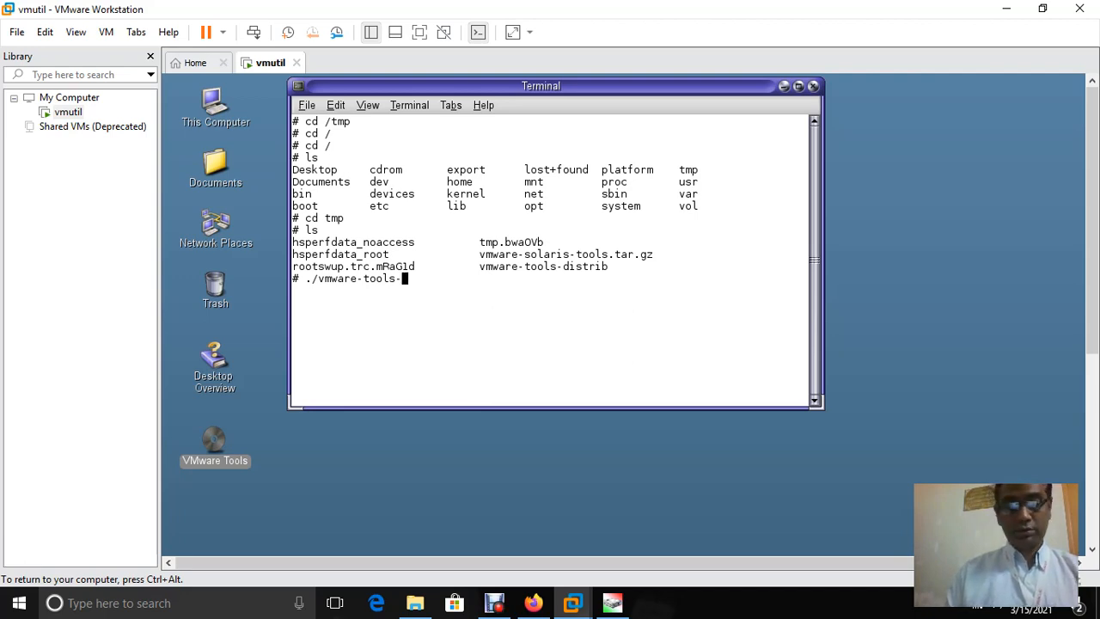
{"action": "type", "text": "dis"}
{"action": "key", "text": "Tab"}
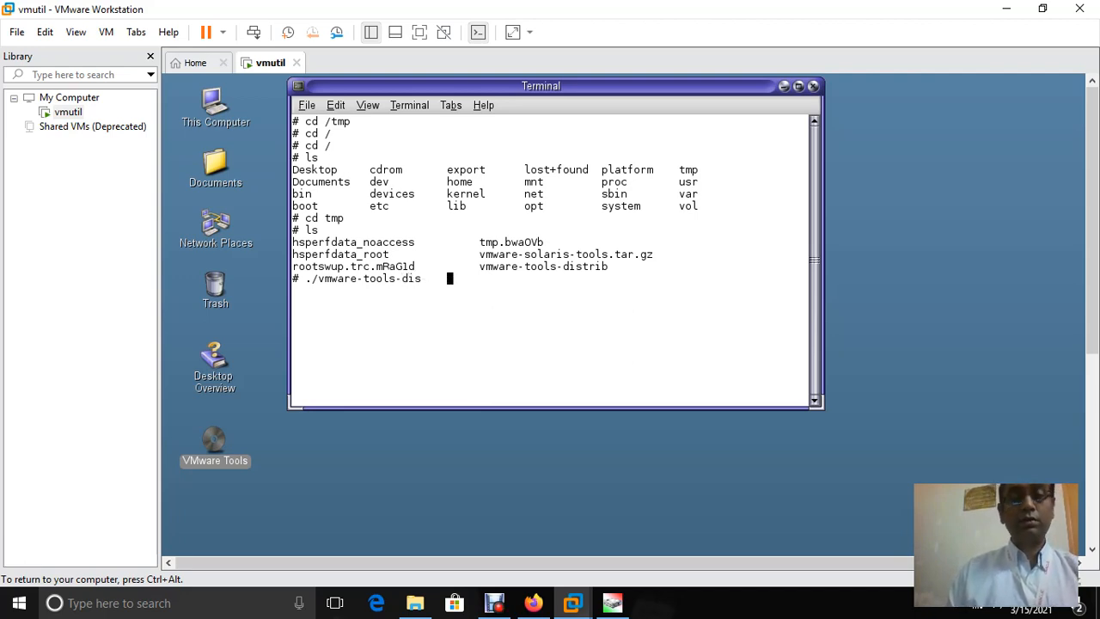
{"action": "key", "text": "BackSpace"}
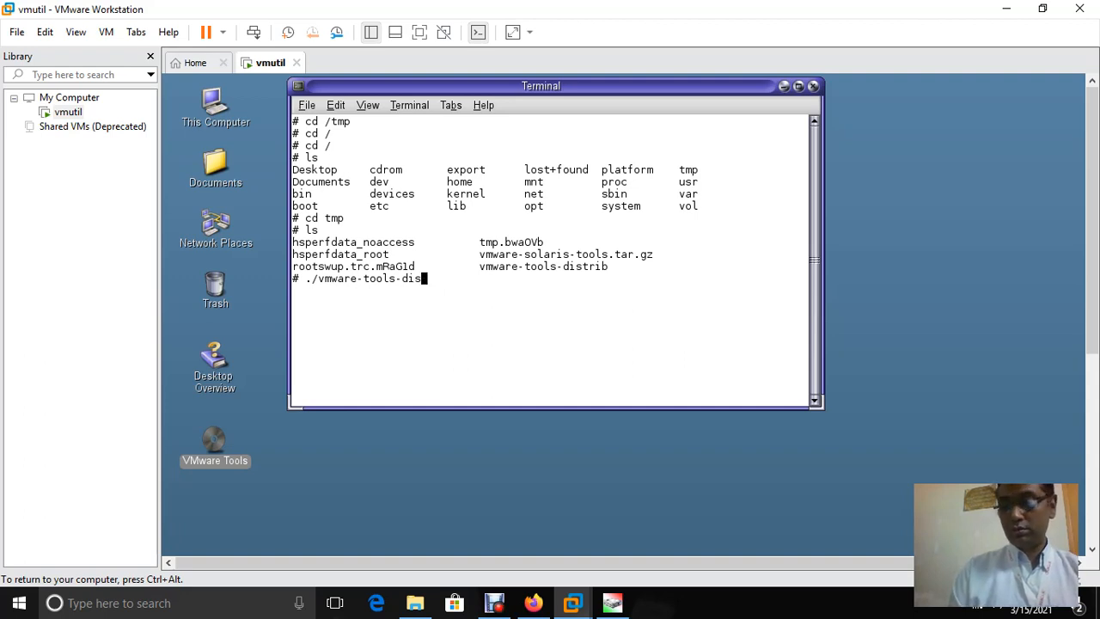
{"action": "type", "text": "trib"}
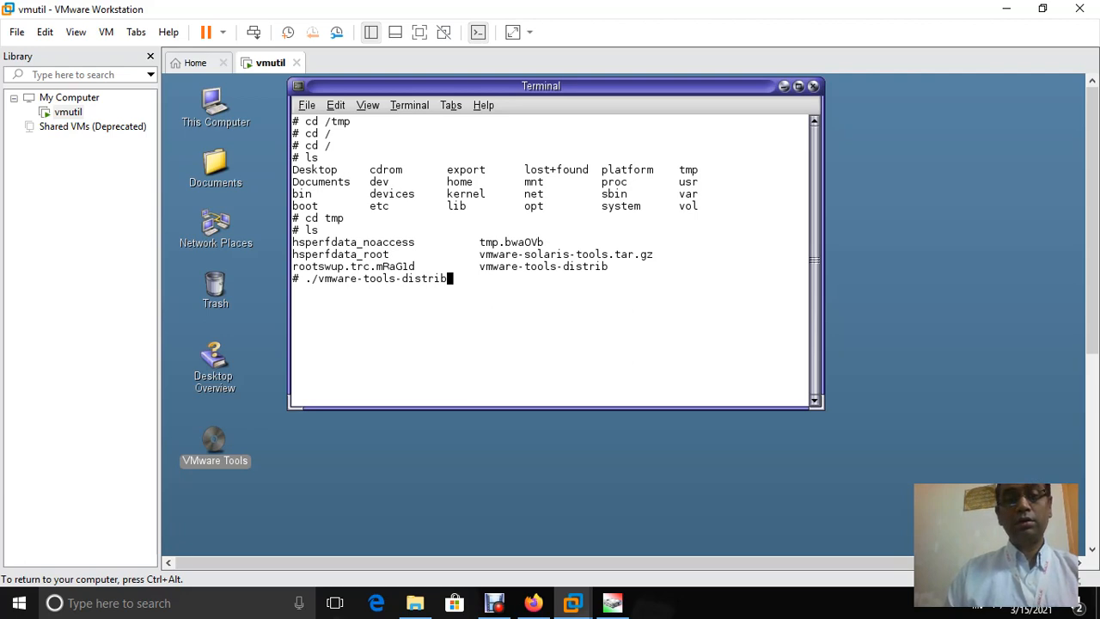
{"action": "key", "text": "Return"}
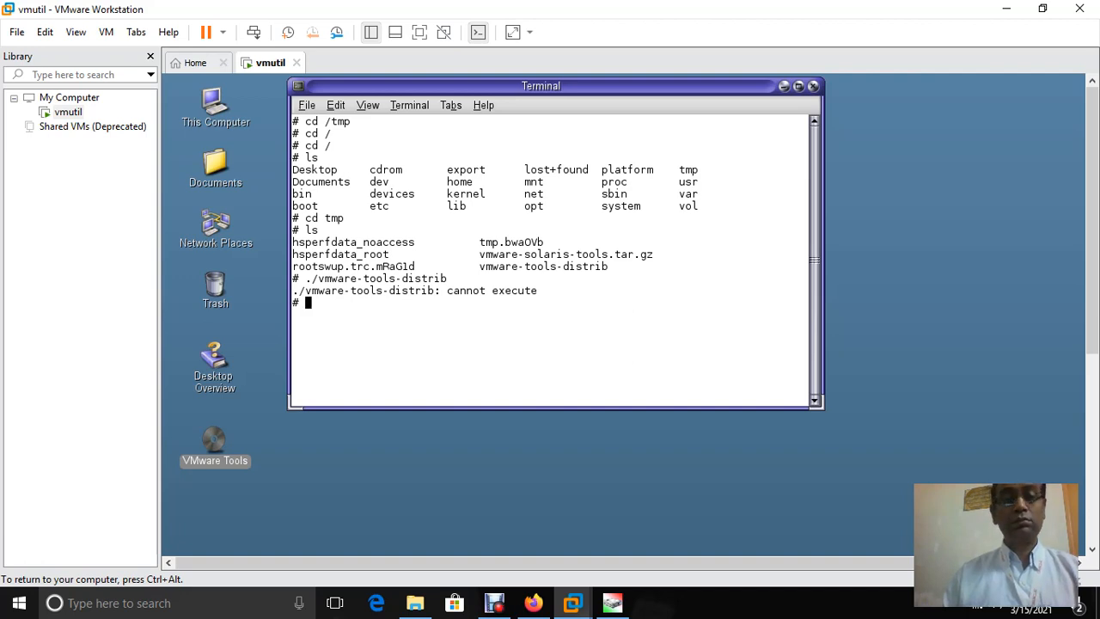
{"action": "type", "text": "cd "}
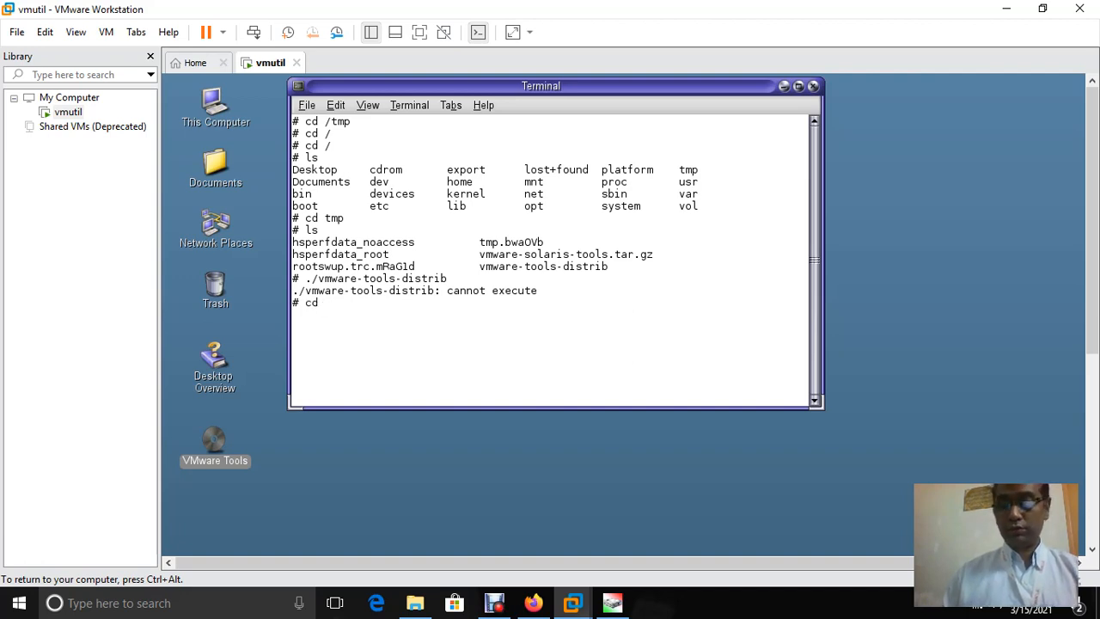
{"action": "type", "text": "/"}
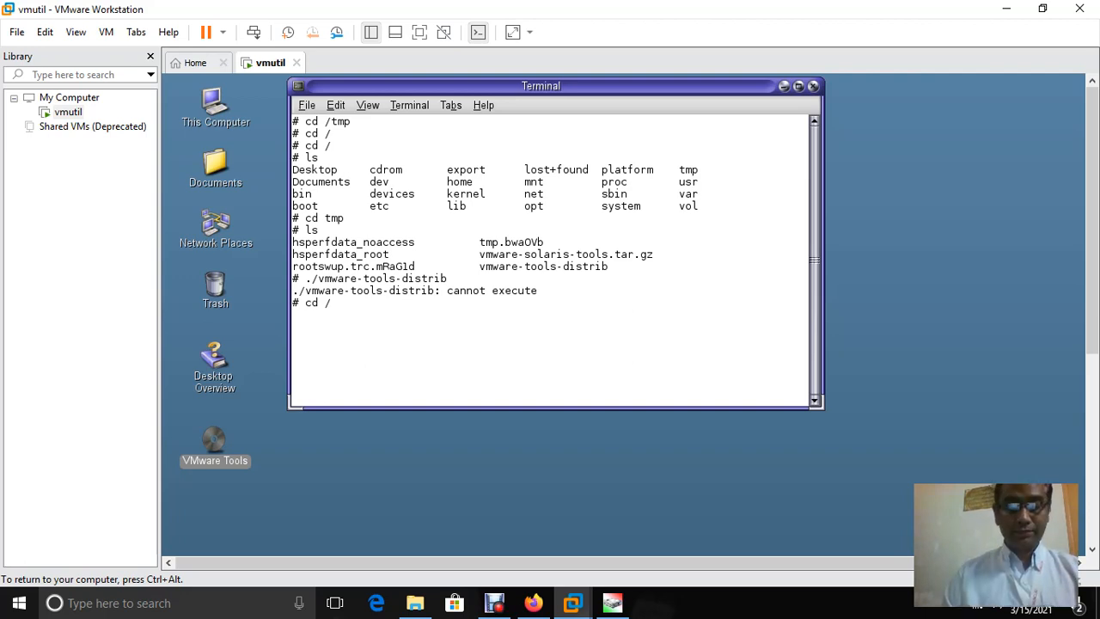
{"action": "type", "text": "vmware"}
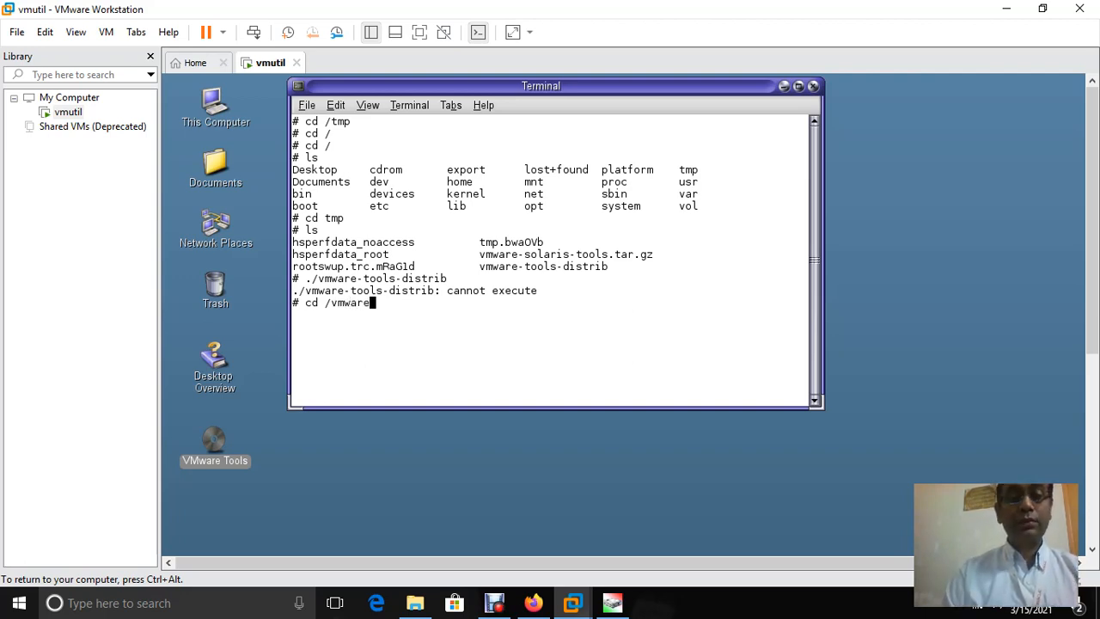
{"action": "type", "text": "-"}
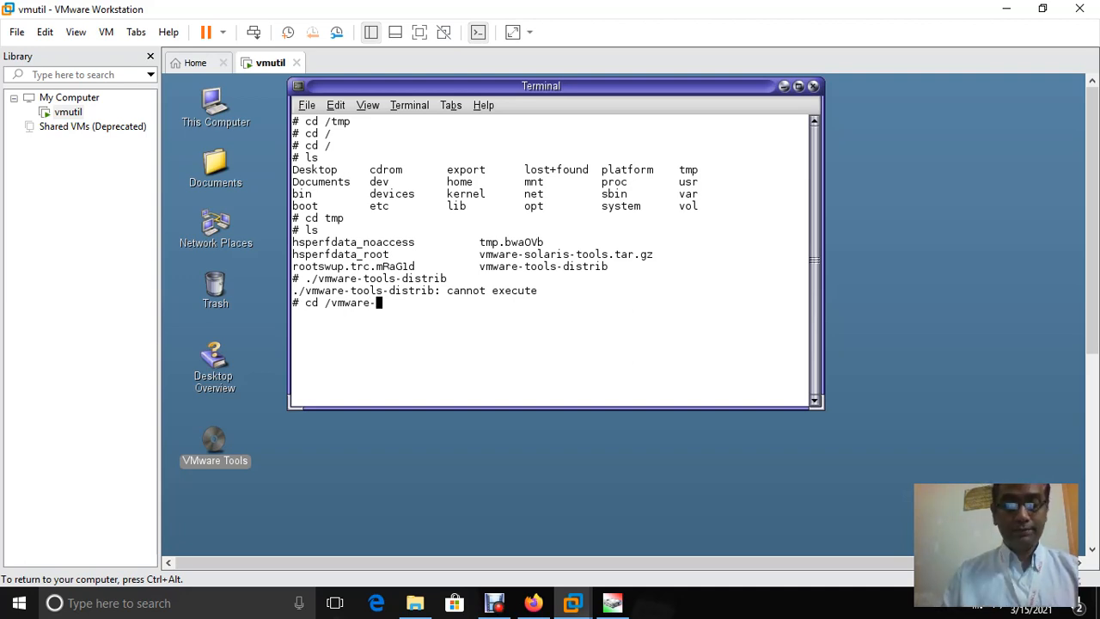
{"action": "type", "text": "tools-"}
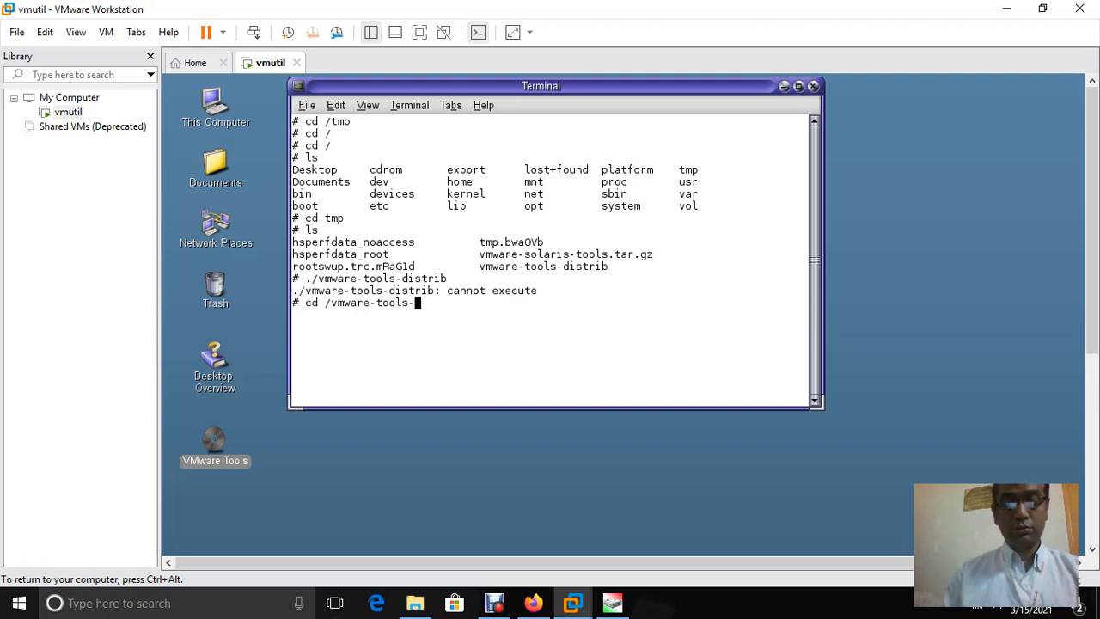
{"action": "type", "text": "dist"}
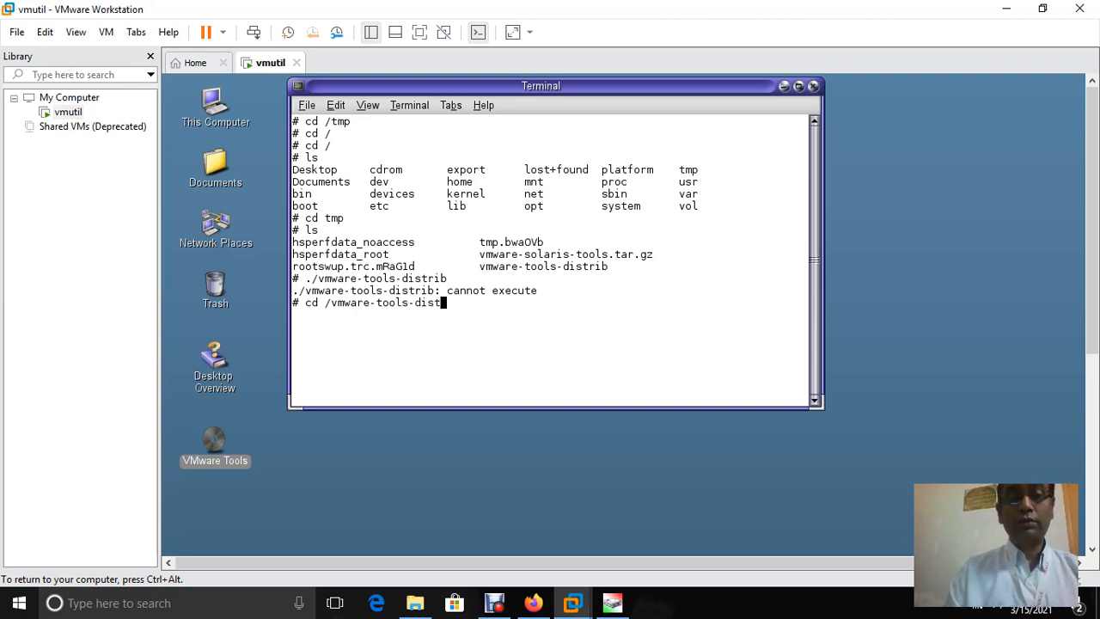
{"action": "type", "text": "rib"}
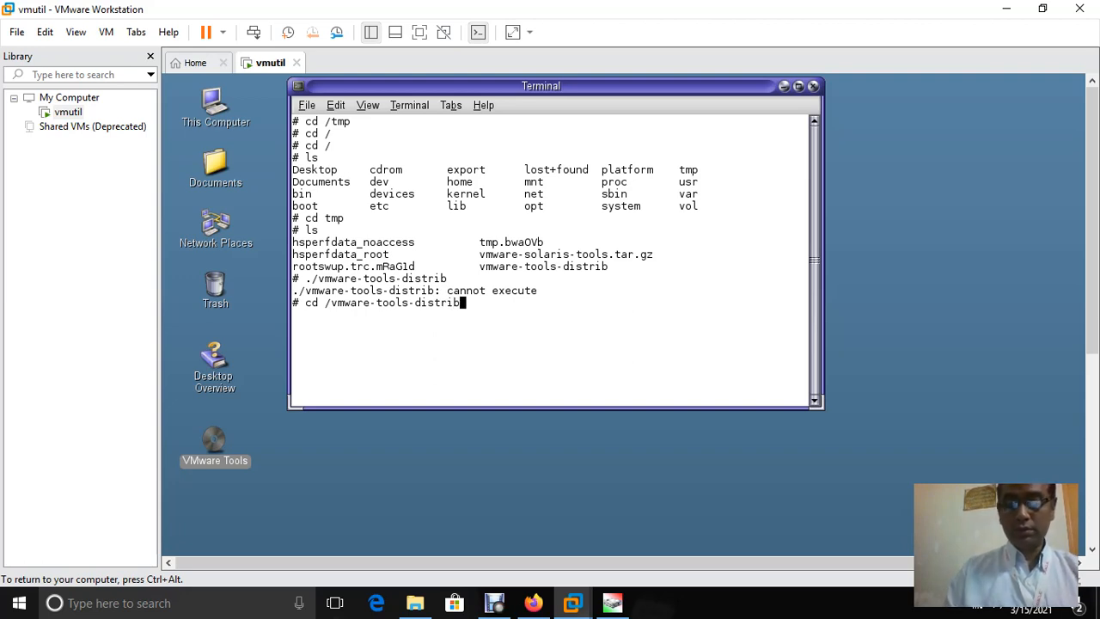
{"action": "key", "text": "Return"}
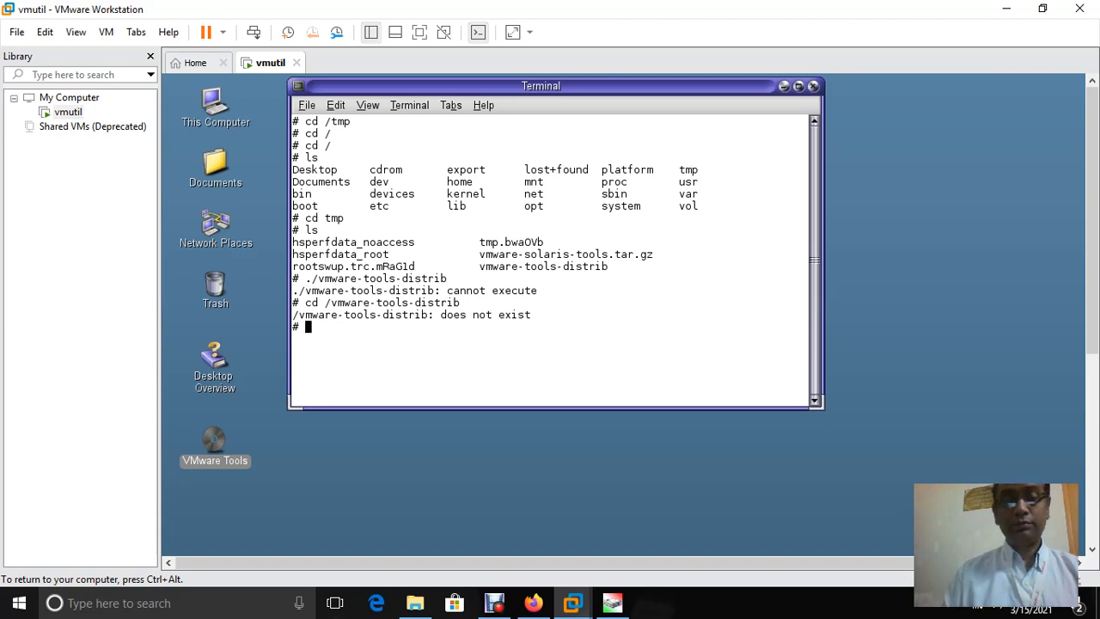
List the /tmp folder contents again at a fresh prompt
{"action": "key", "text": "Return"}
{"action": "type", "text": "ls"}
{"action": "key", "text": "Return"}
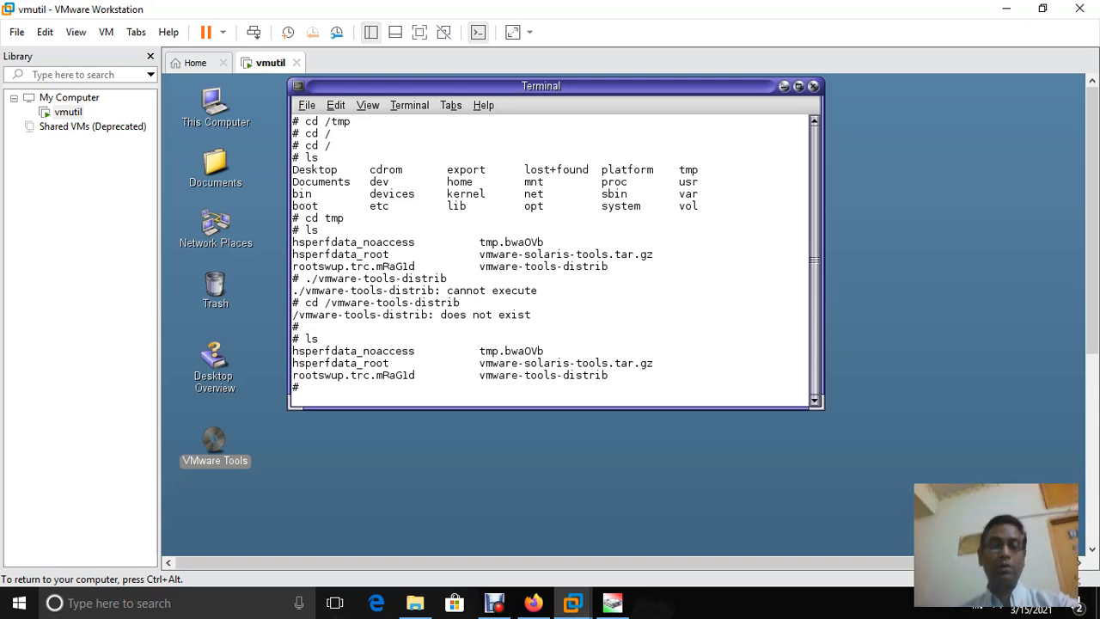
Change into /tmp/vmware-tools-distrib, list its files, and enter ./vmware-install.pl at the prompt
{"action": "type", "text": "cd "}
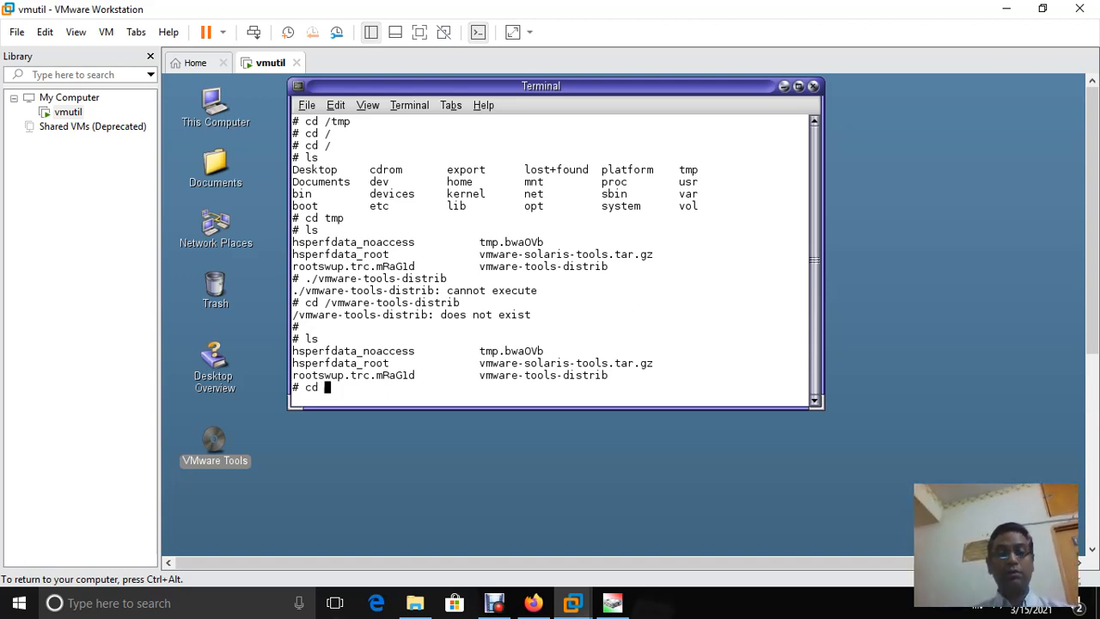
{"action": "type", "text": "/"}
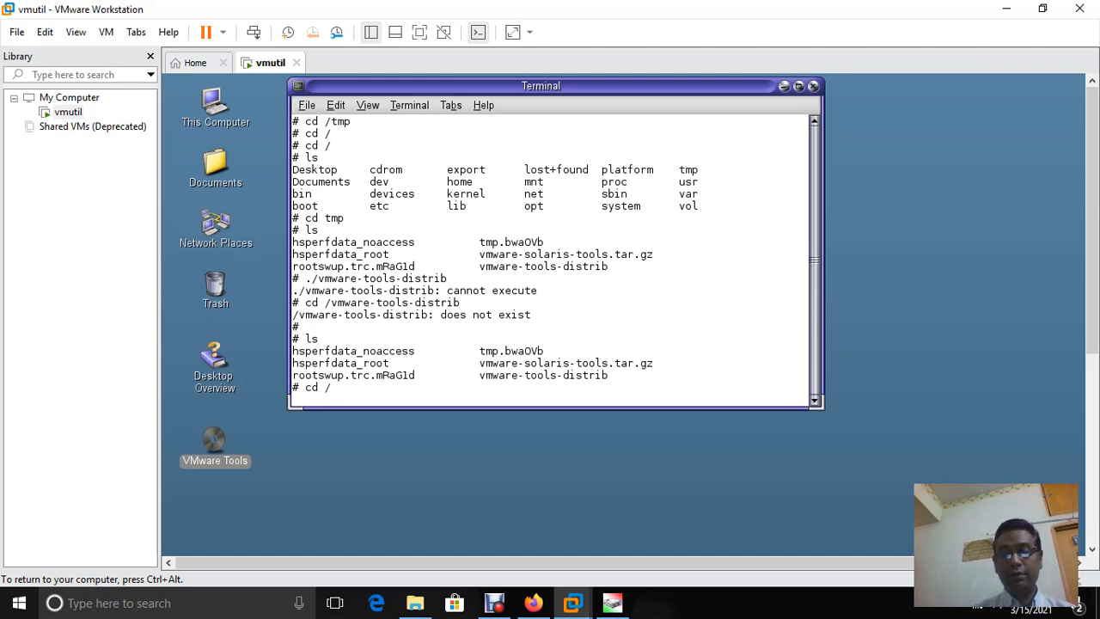
{"action": "key", "text": "BackSpace"}
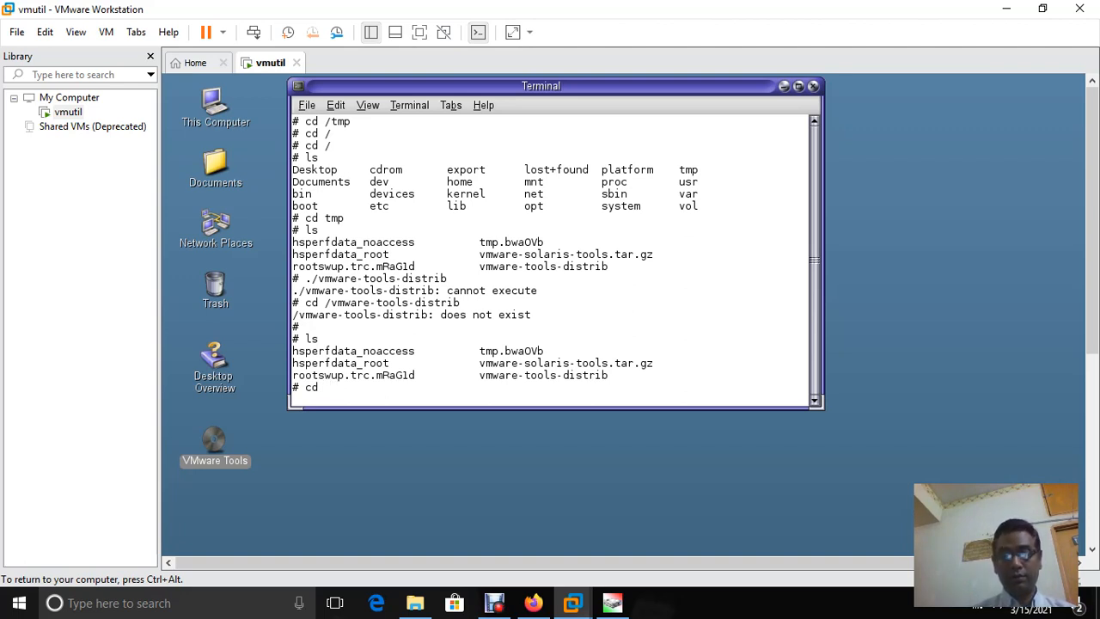
{"action": "type", "text": "/tpm"}
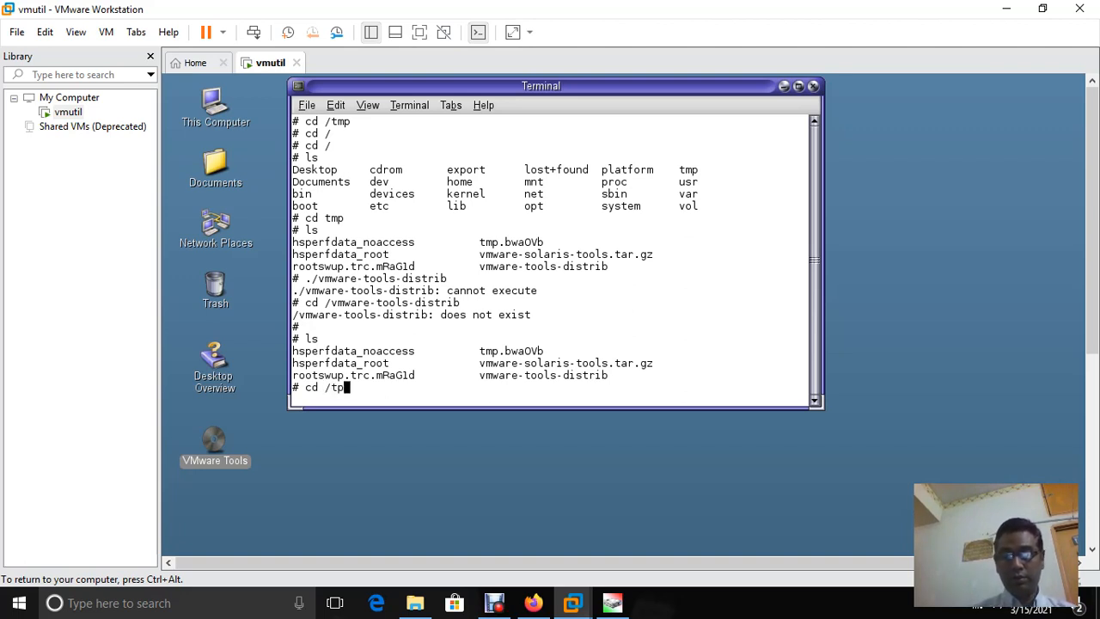
{"action": "key", "text": "BackSpace"}
{"action": "key", "text": "BackSpace"}
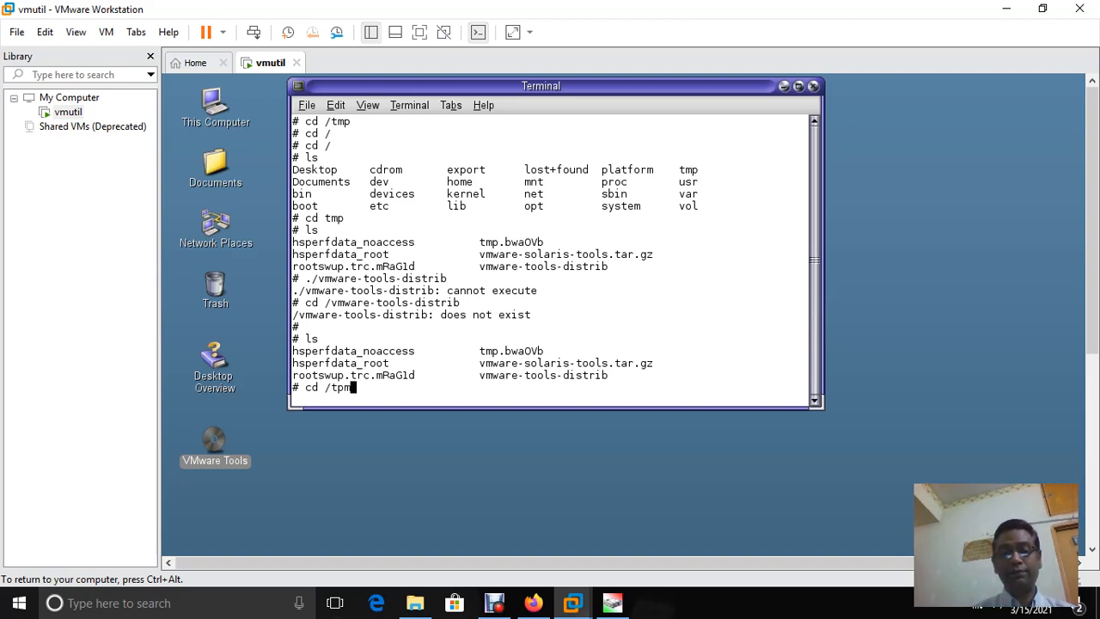
{"action": "type", "text": "m"}
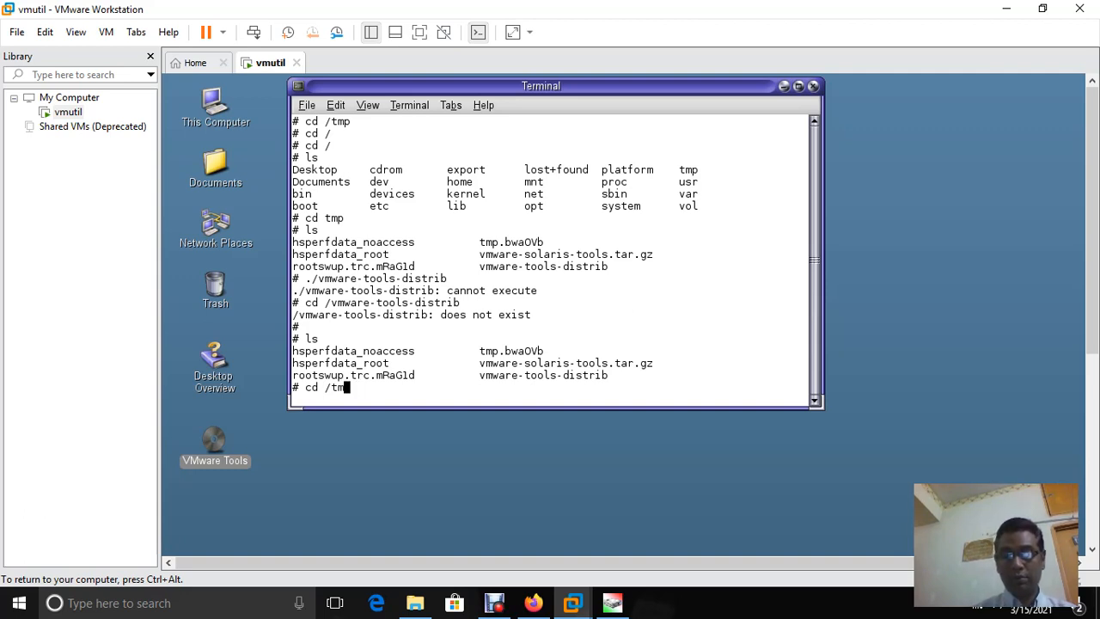
{"action": "type", "text": "p/"}
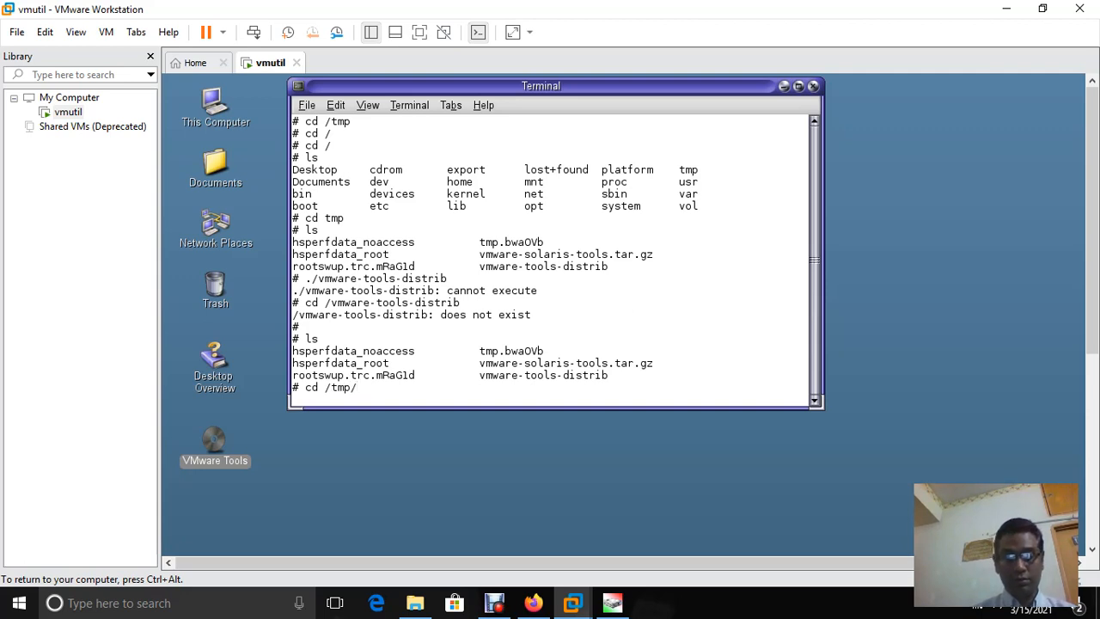
{"action": "type", "text": "vmware"}
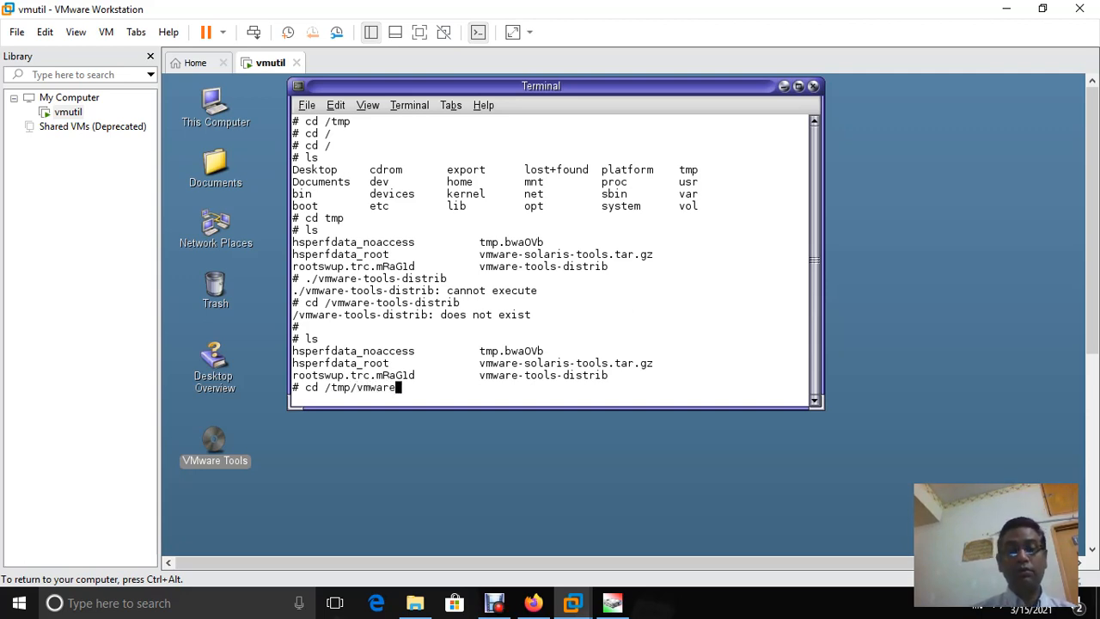
{"action": "type", "text": "-t"}
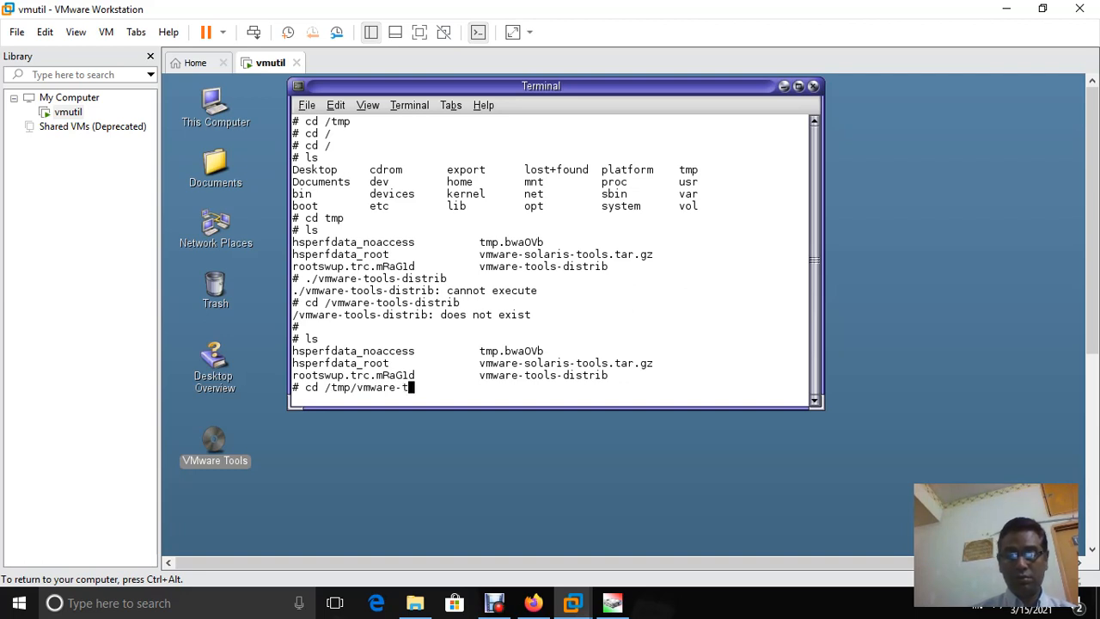
{"action": "type", "text": "ools-"}
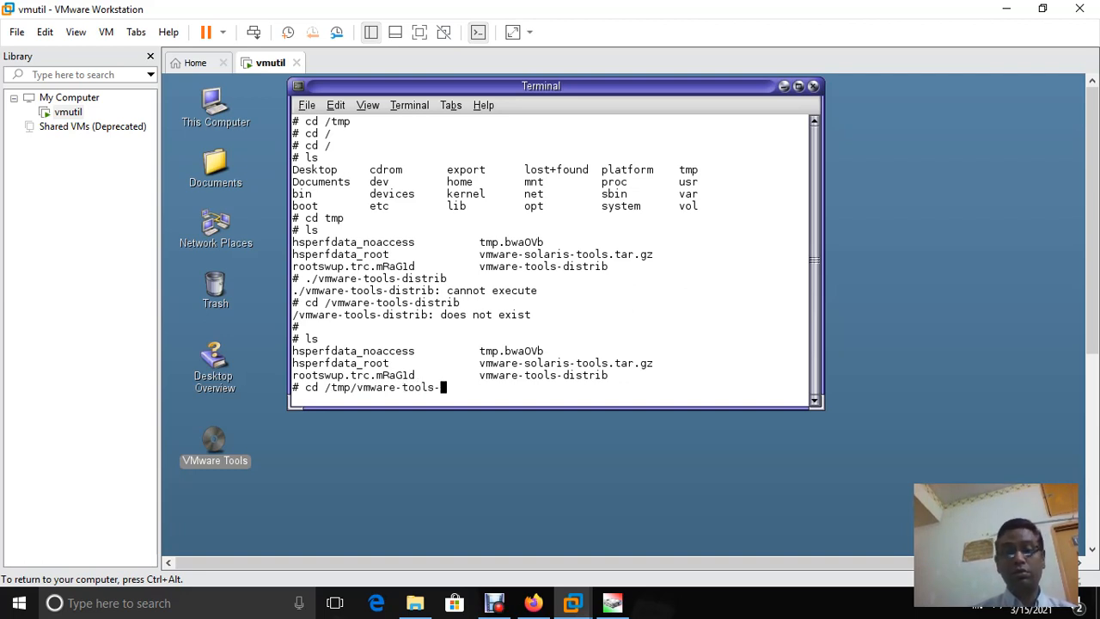
{"action": "type", "text": "distr"}
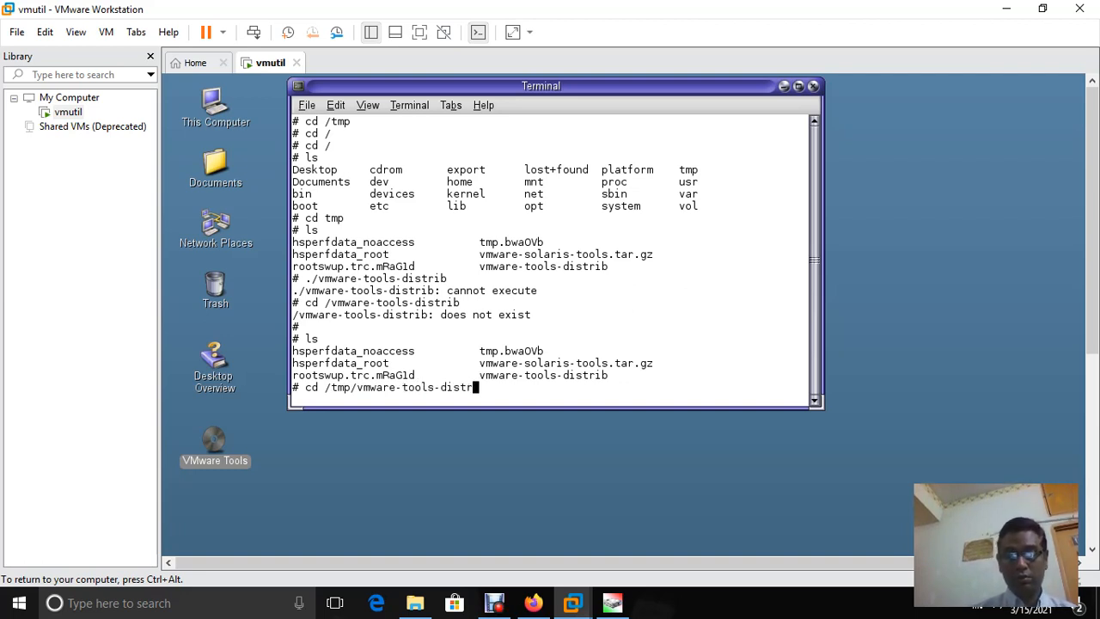
{"action": "type", "text": "ib"}
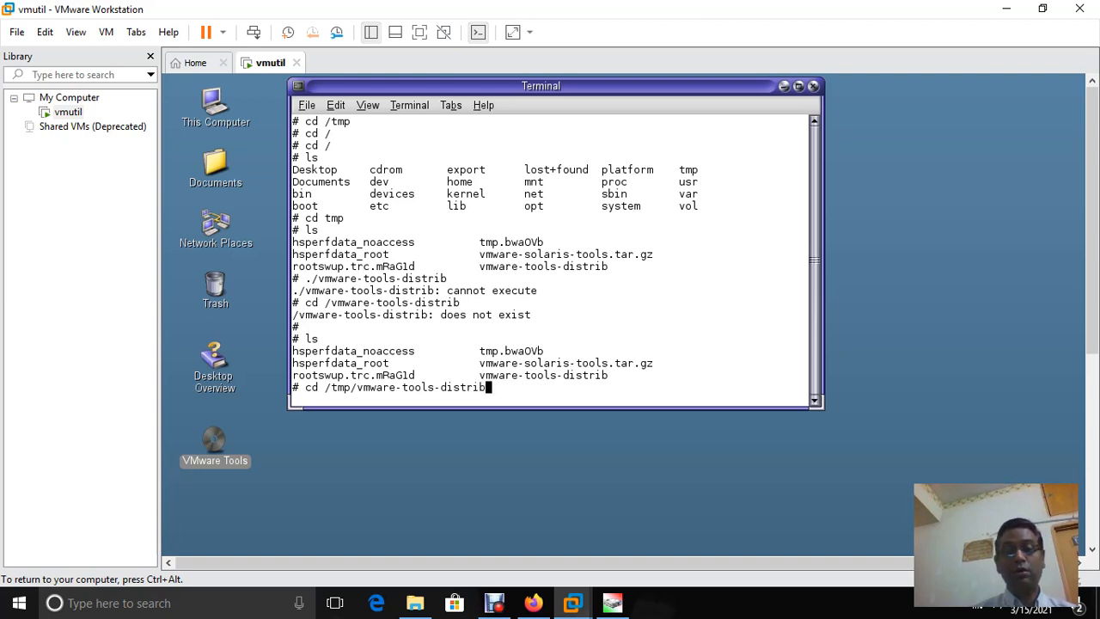
{"action": "key", "text": "Return"}
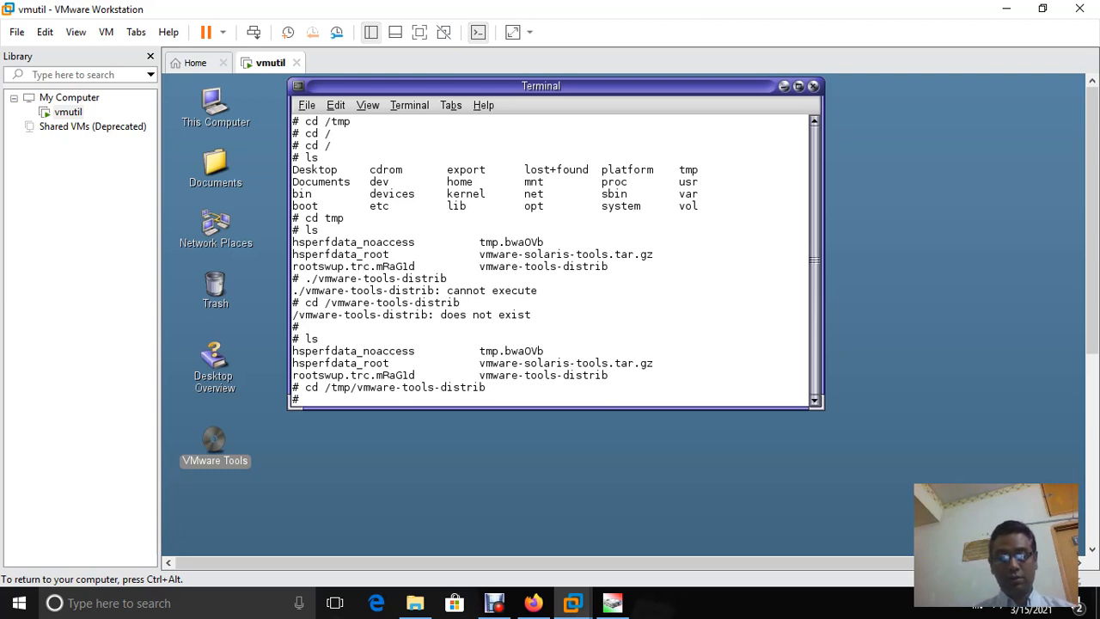
{"action": "type", "text": "ls"}
{"action": "key", "text": "Return"}
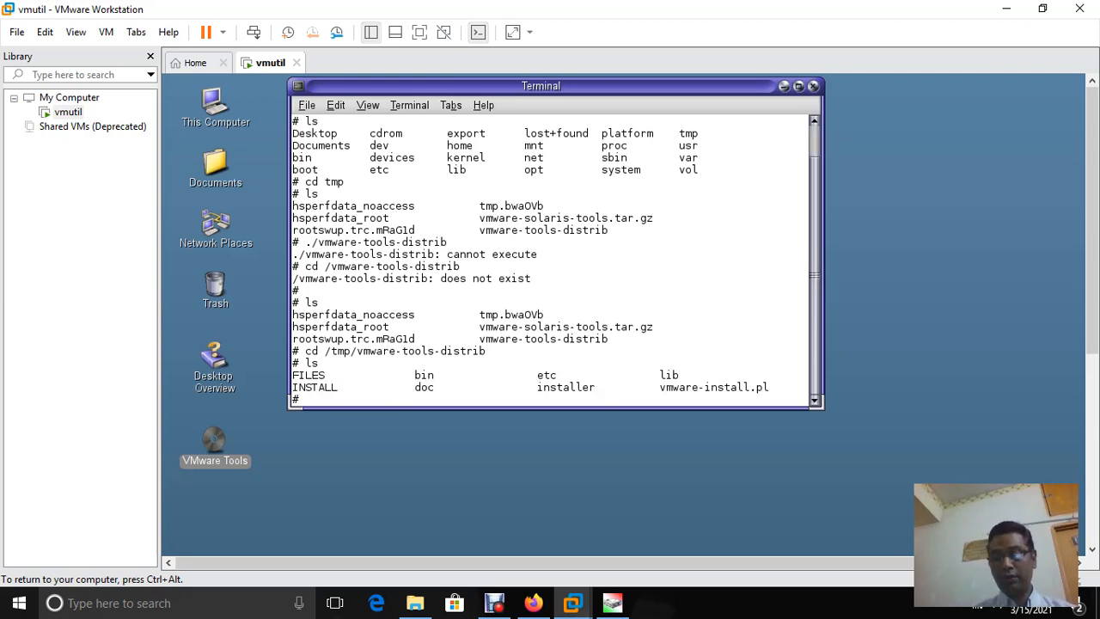
{"action": "type", "text": "./"}
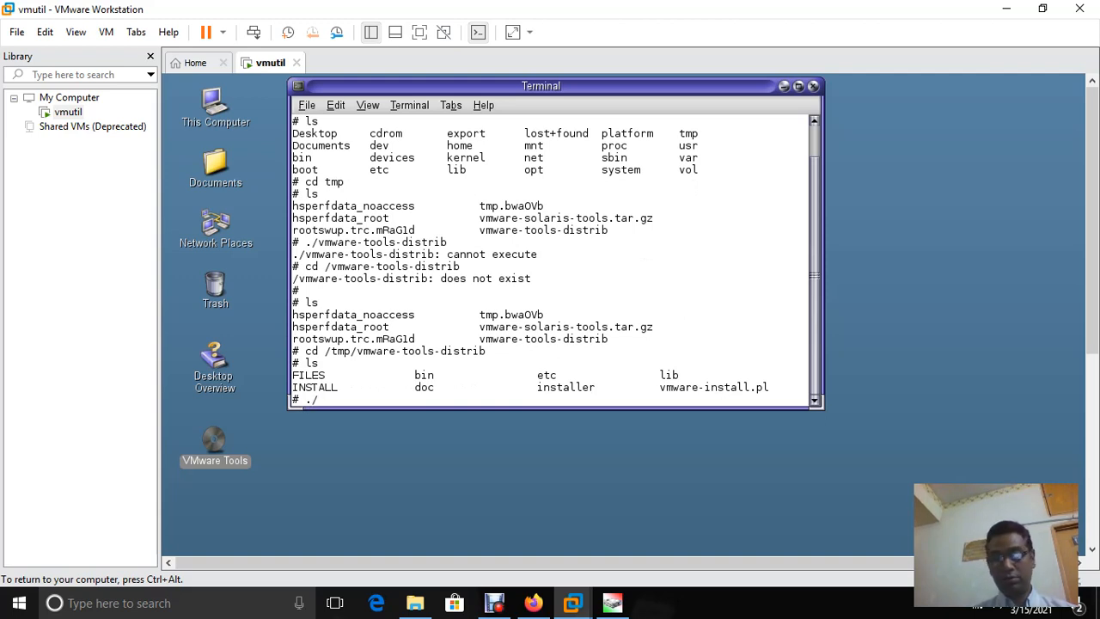
{"action": "type", "text": "vmware"}
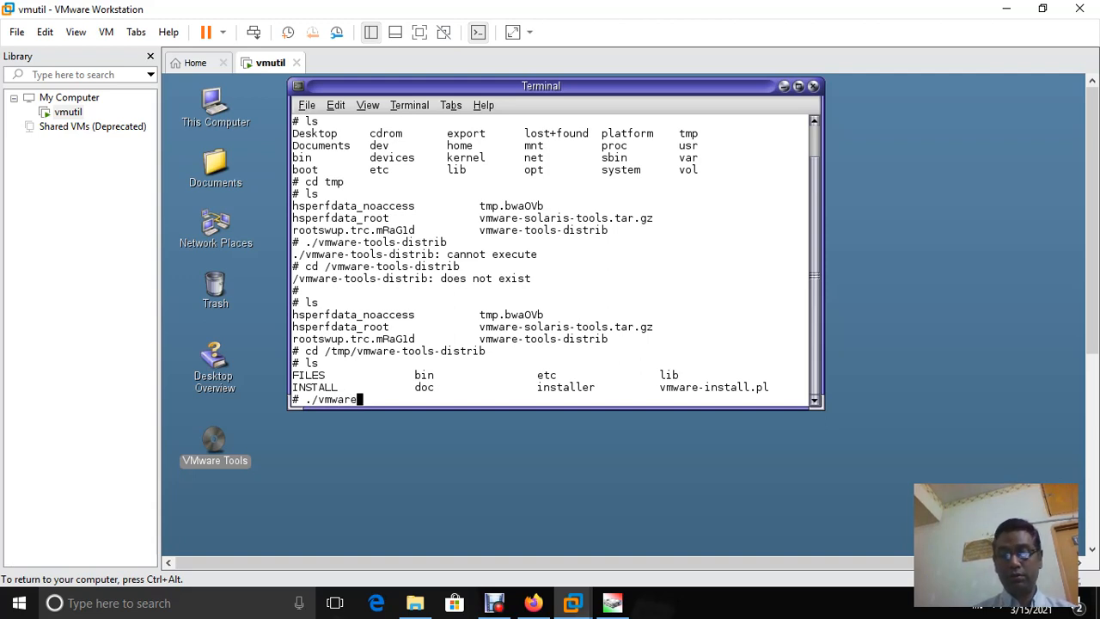
{"action": "type", "text": "-insta"}
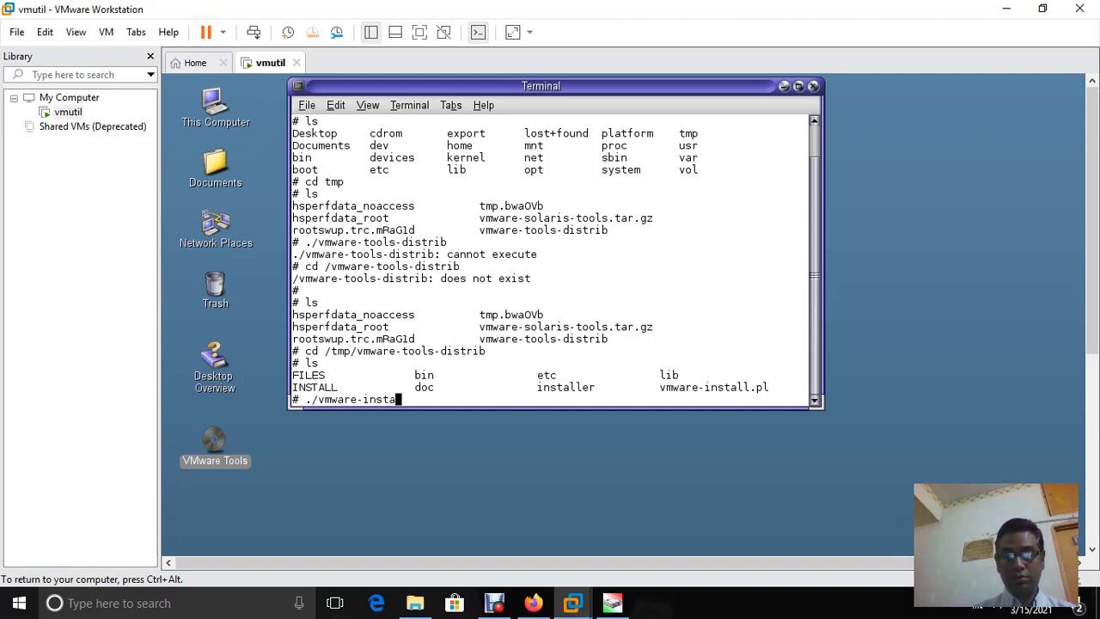
{"action": "type", "text": "ll."}
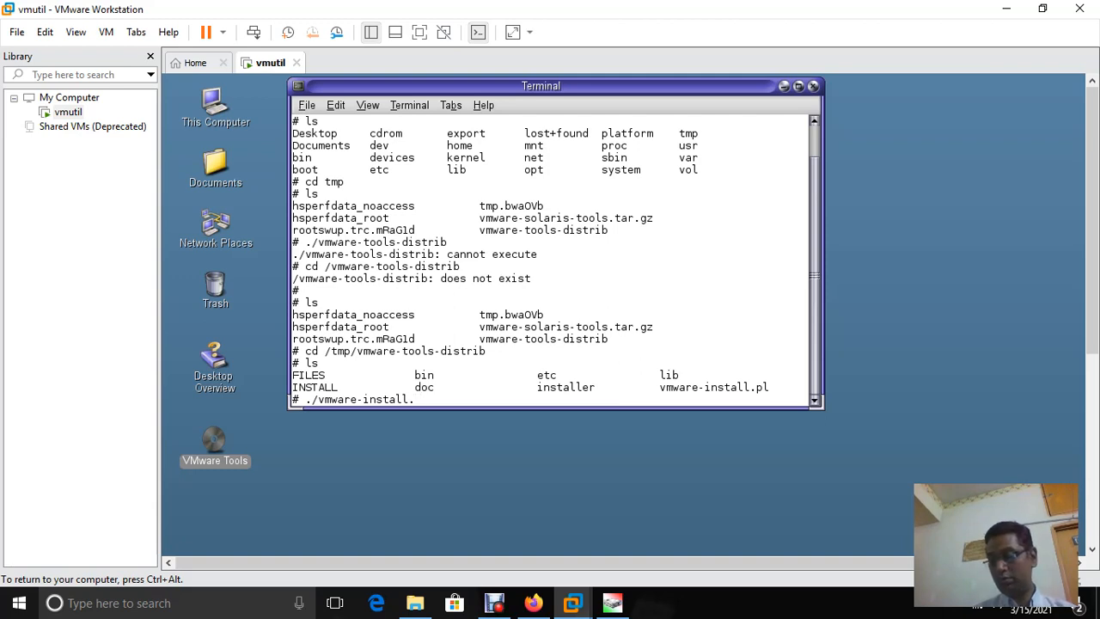
{"action": "type", "text": "pl"}
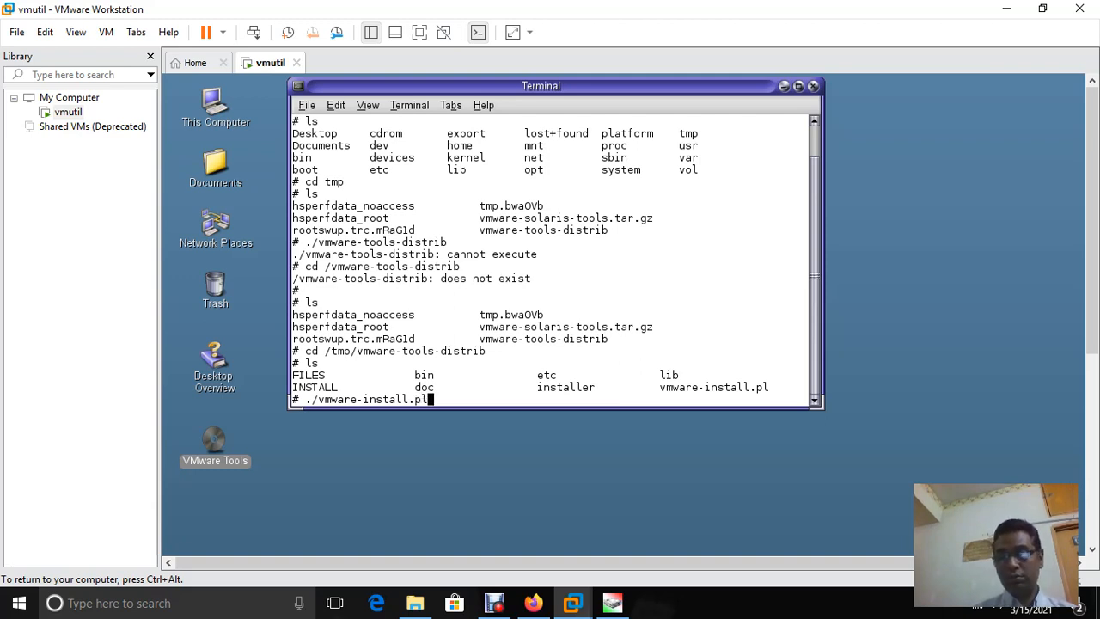
Run vmware-install.pl, accepting default directories, shared folders, vmblock and the 1280x800 display size
{"action": "key", "text": "Return"}
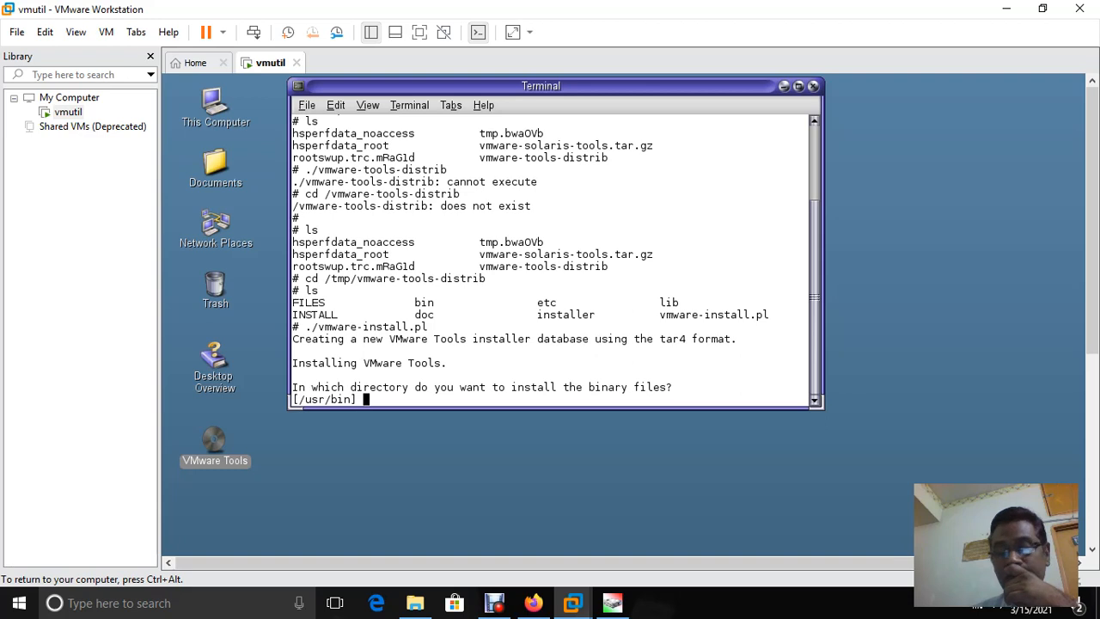
{"action": "key", "text": "Return"}
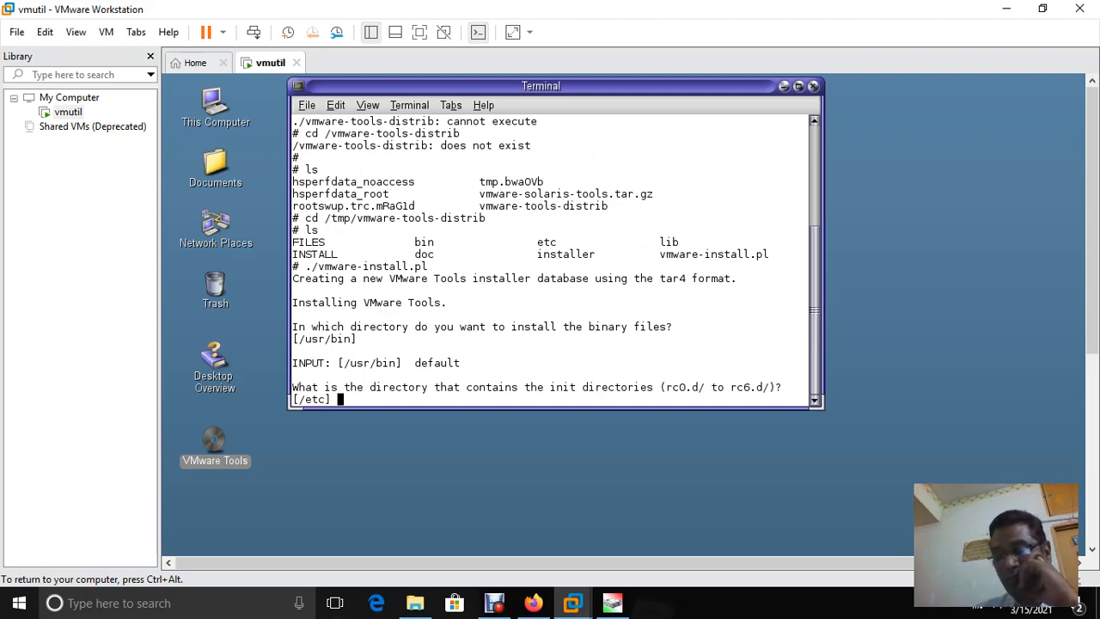
{"action": "key", "text": "Return"}
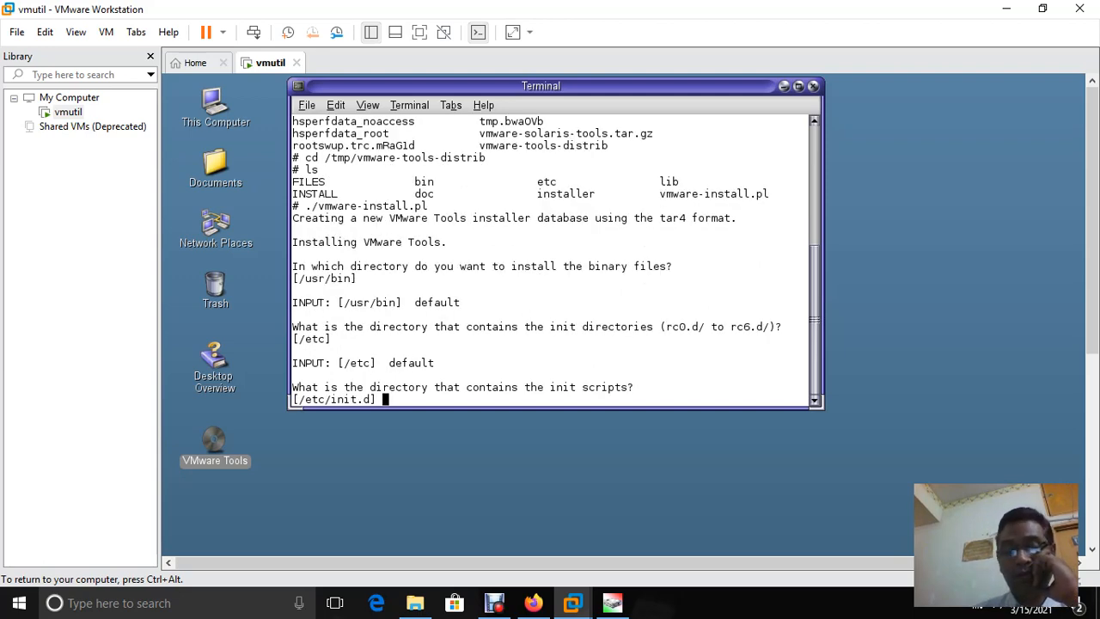
{"action": "key", "text": "Return"}
{"action": "key", "text": "Return"}
{"action": "key", "text": "Return"}
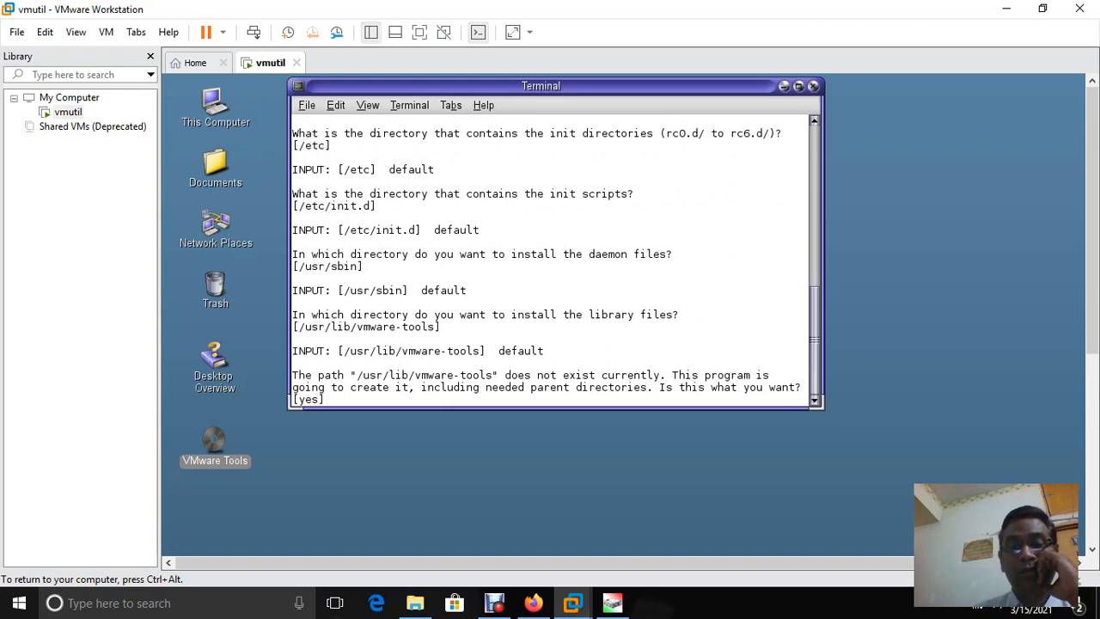
{"action": "key", "text": "Return"}
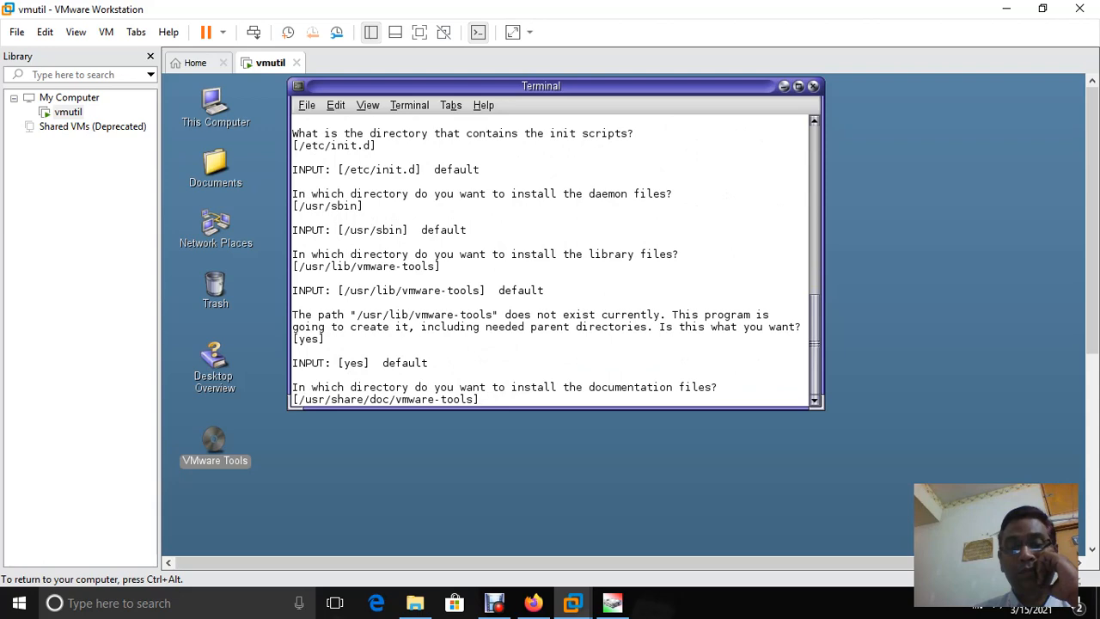
{"action": "key", "text": "Return"}
{"action": "key", "text": "Return"}
{"action": "key", "text": "Return"}
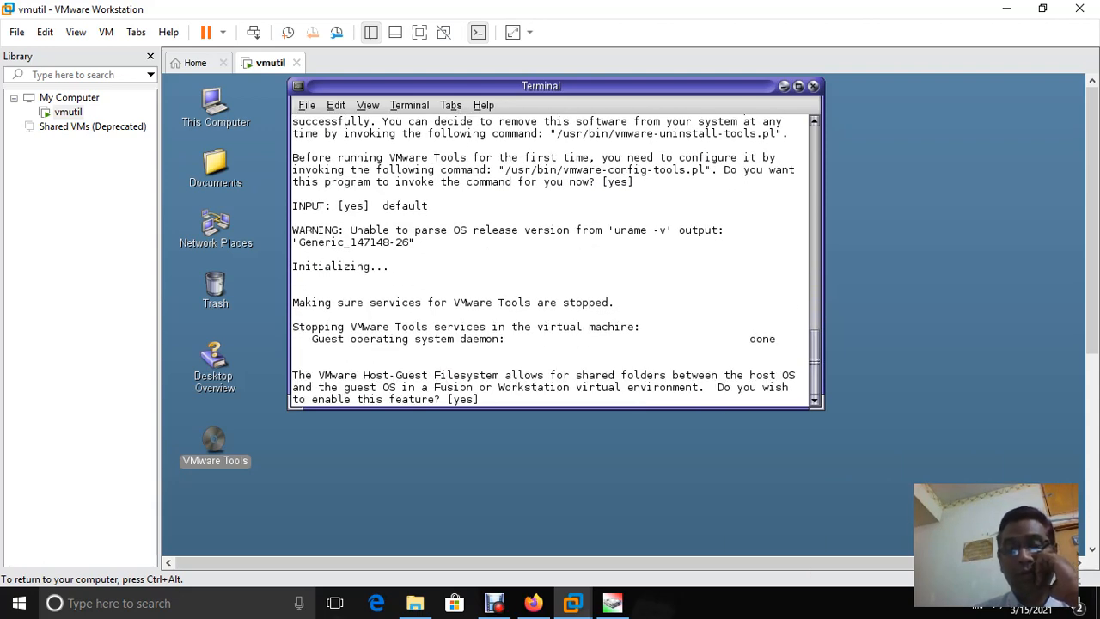
{"action": "key", "text": "Return"}
{"action": "key", "text": "Return"}
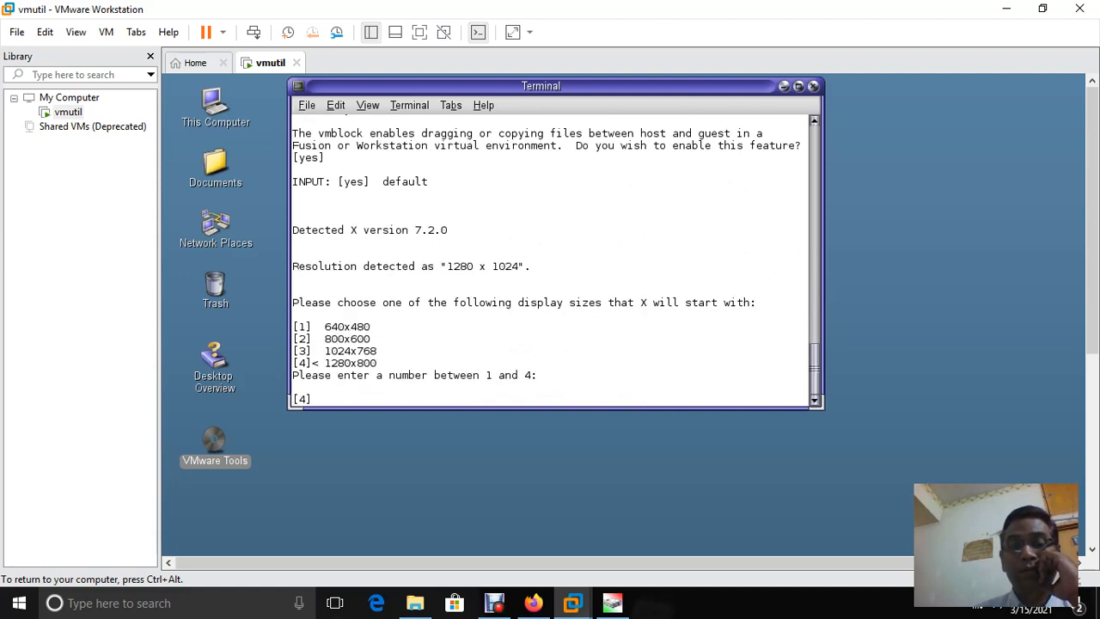
{"action": "key", "text": "Return"}
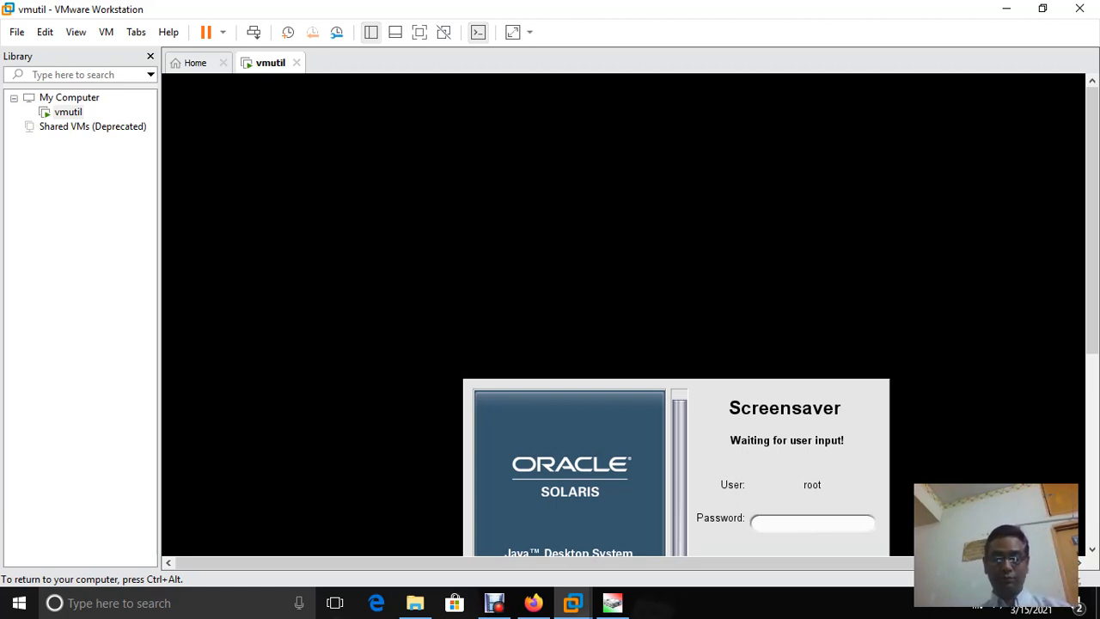
Unlock the Solaris guest's screensaver by entering the root password
{"action": "key", "text": "ctrl+alt"}
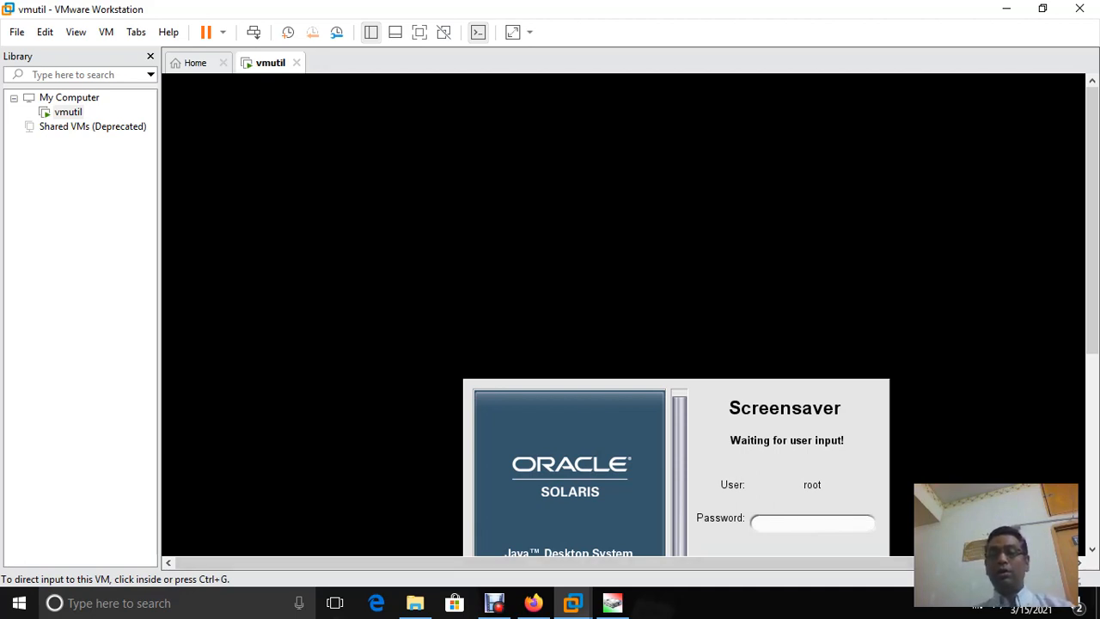
{"action": "left_click_drag", "start_coordinate": [1092, 221], "coordinate": [1092, 319]}
{"action": "key", "text": "ctrl+g"}
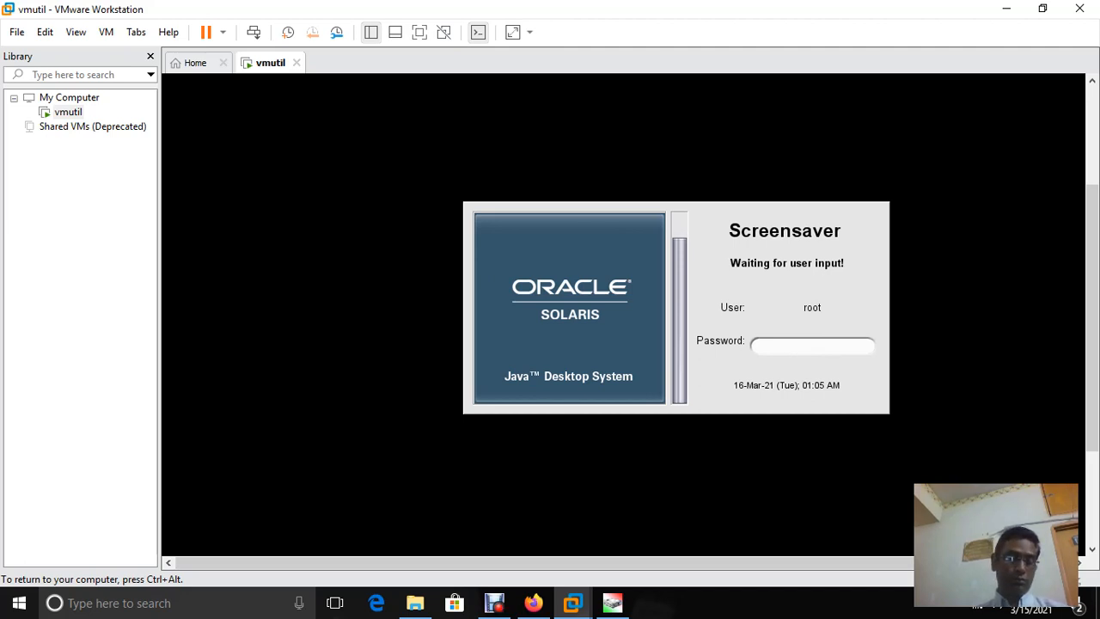
{"action": "key", "text": "ctrl+alt"}
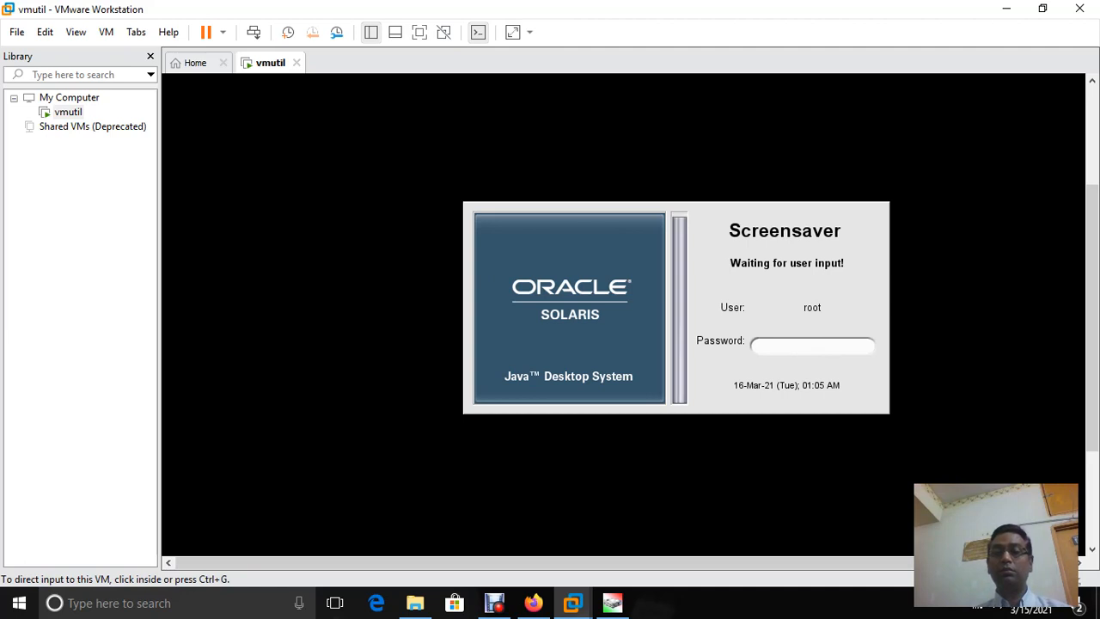
{"action": "key", "text": "ctrl+g"}
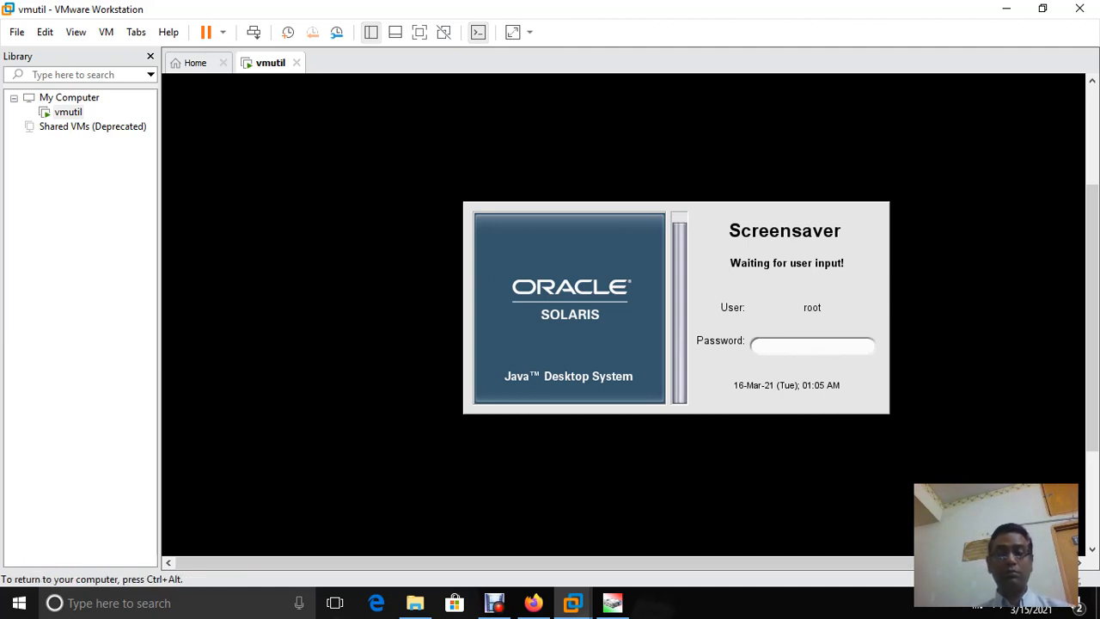
{"action": "type", "text": "*"}
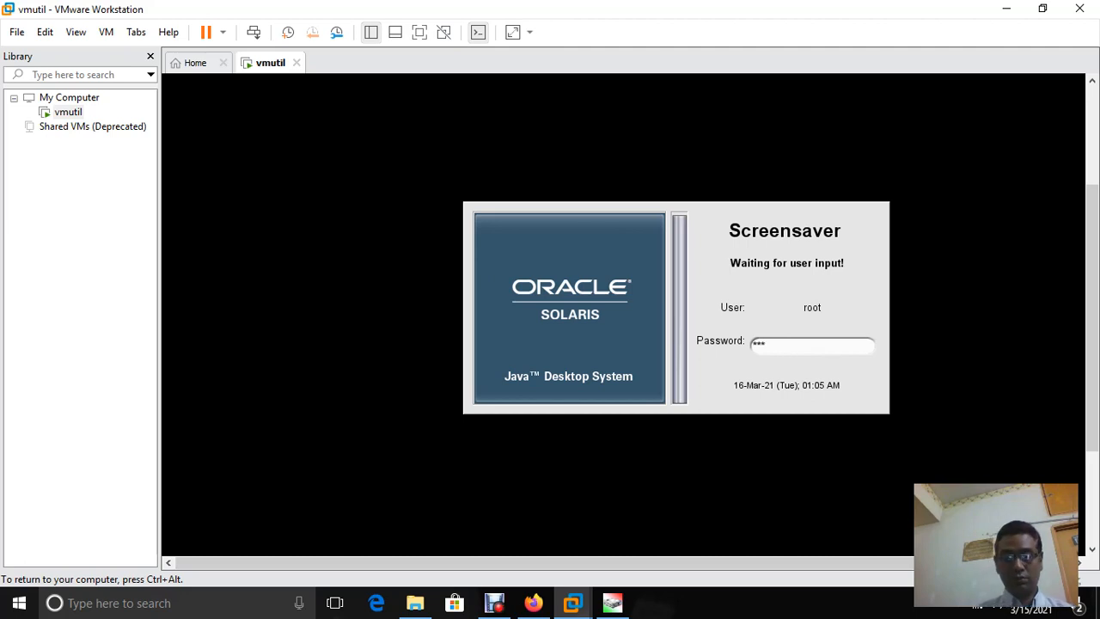
{"action": "type", "text": "*"}
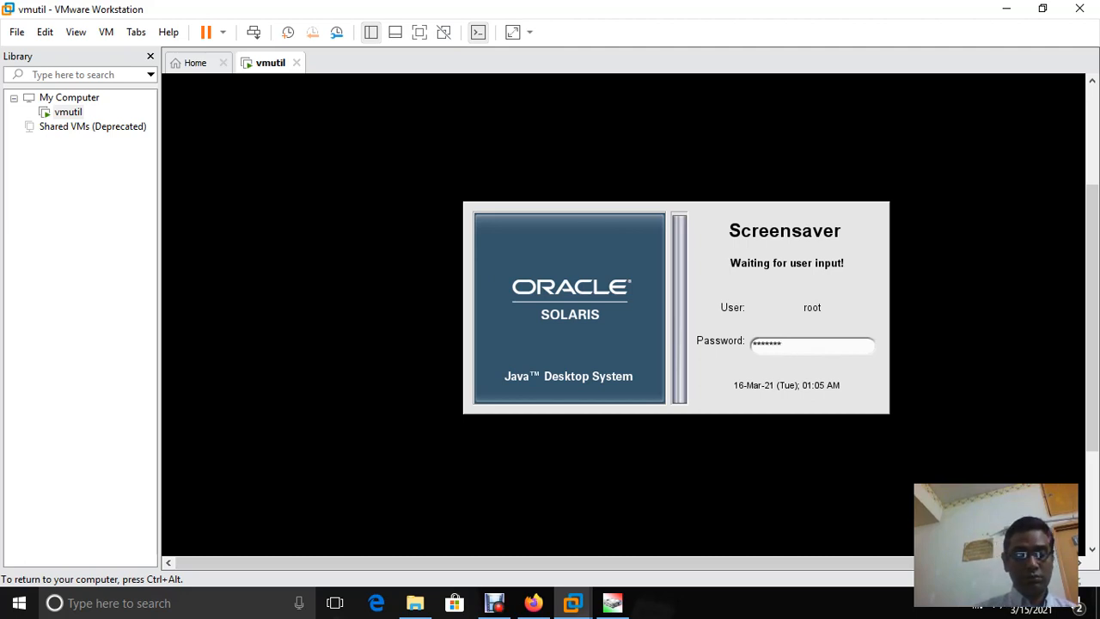
{"action": "key", "text": "Return"}
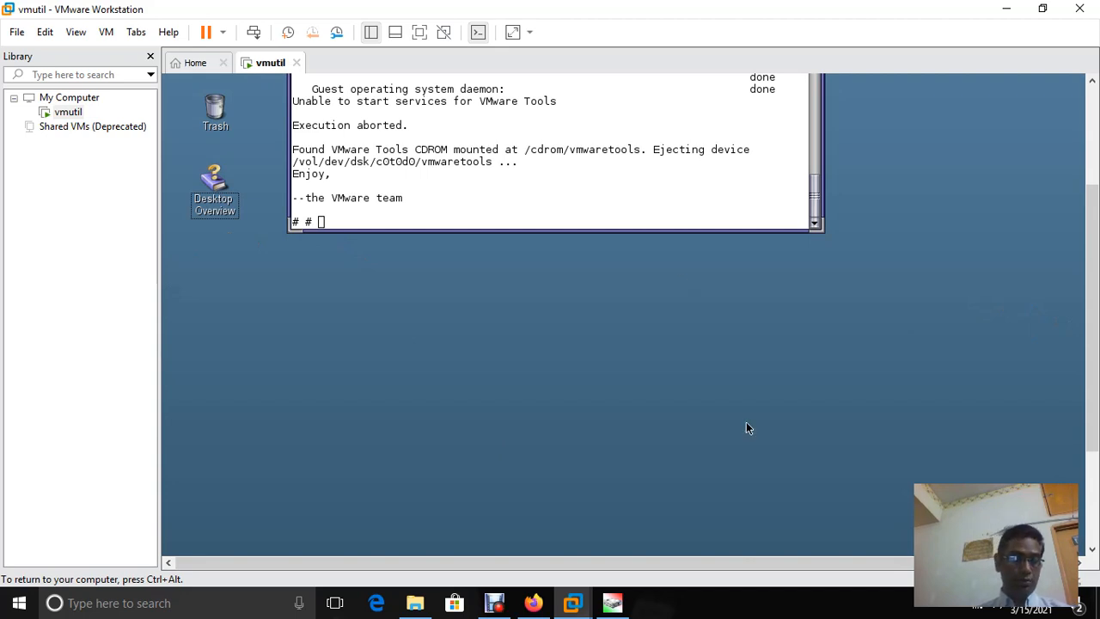
Scroll back through the installer output, then get a new # prompt in the Solaris terminal
{"action": "key", "text": "ctrl+alt"}
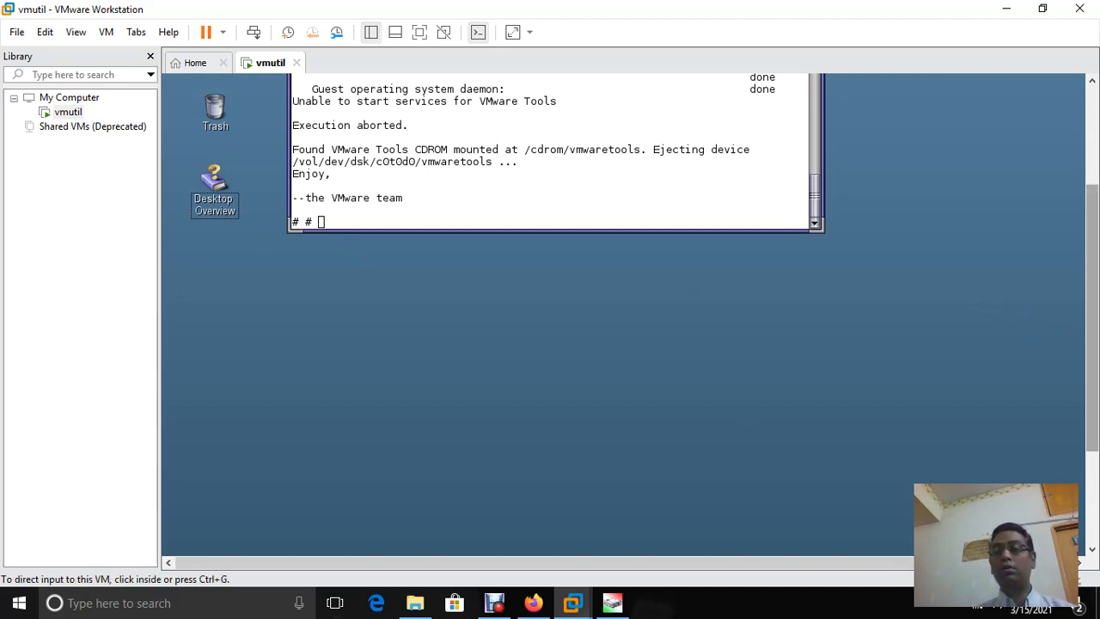
{"action": "scroll", "coordinate": [550, 318], "scroll_direction": "up", "scroll_amount": 4}
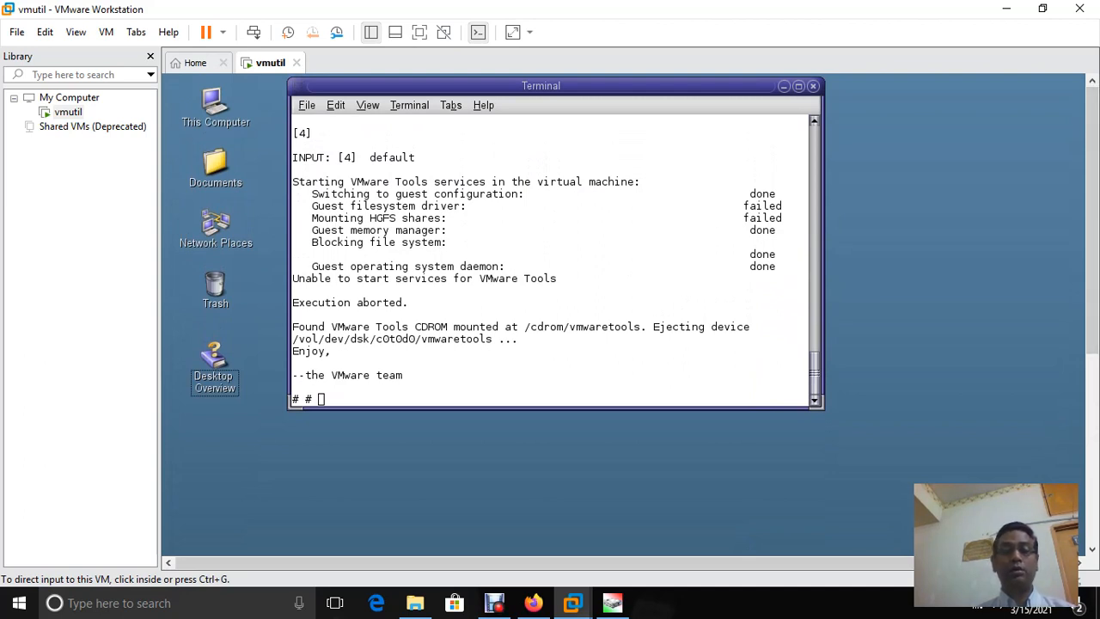
{"action": "key", "text": "ctrl+g"}
{"action": "left_click", "coordinate": [690, 378]}
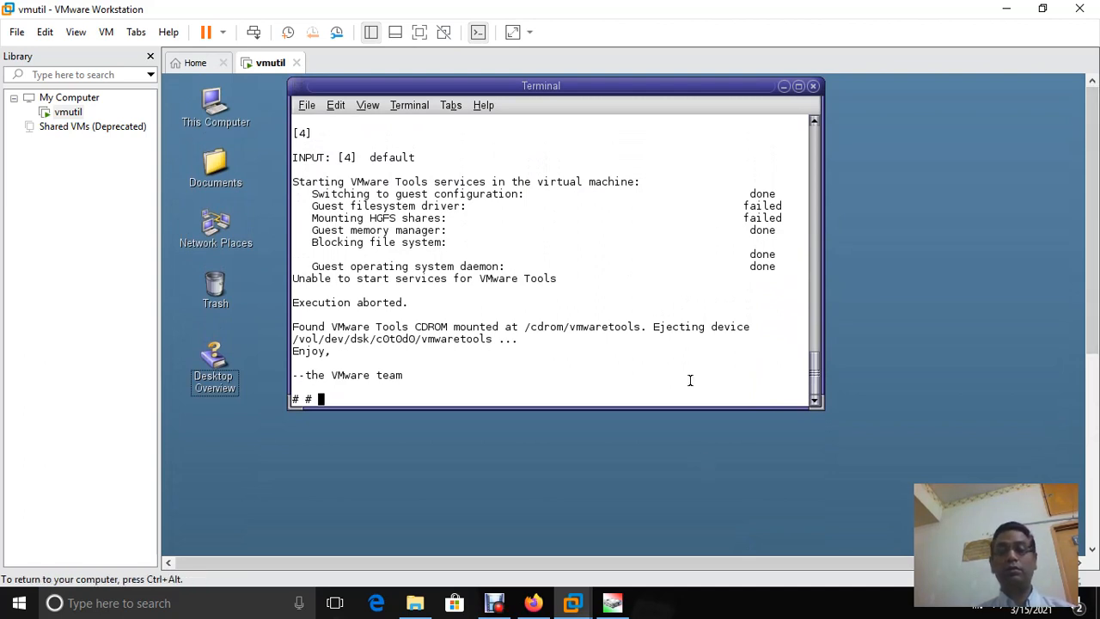
{"action": "key", "text": "Return"}
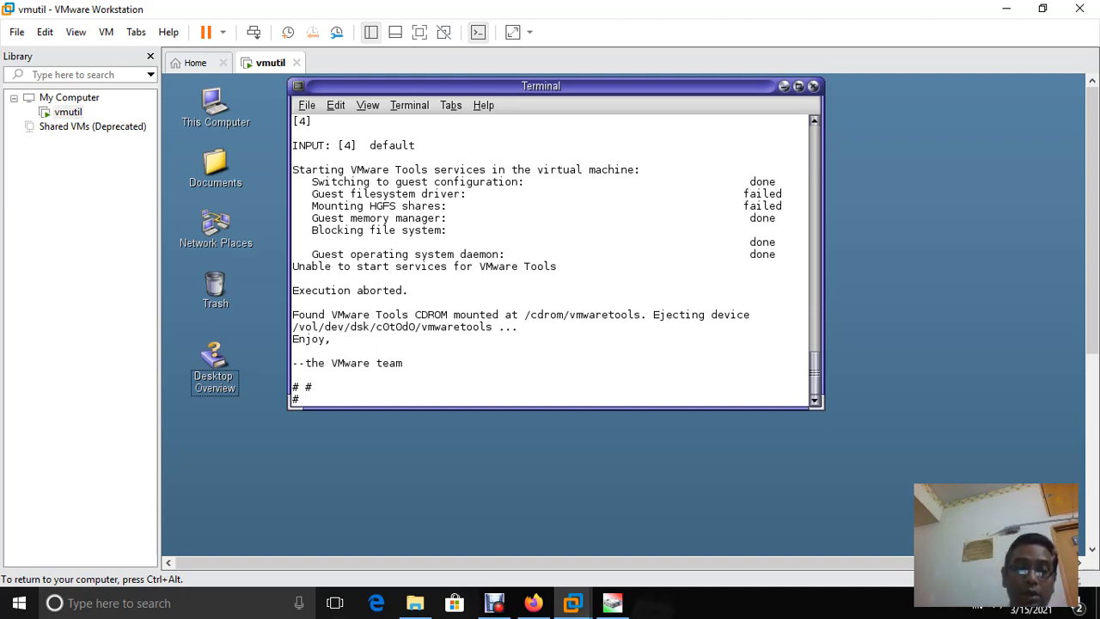
Close the guest Terminal and open Settings for the vmutil machine from its tab
{"action": "left_click", "coordinate": [813, 86]}
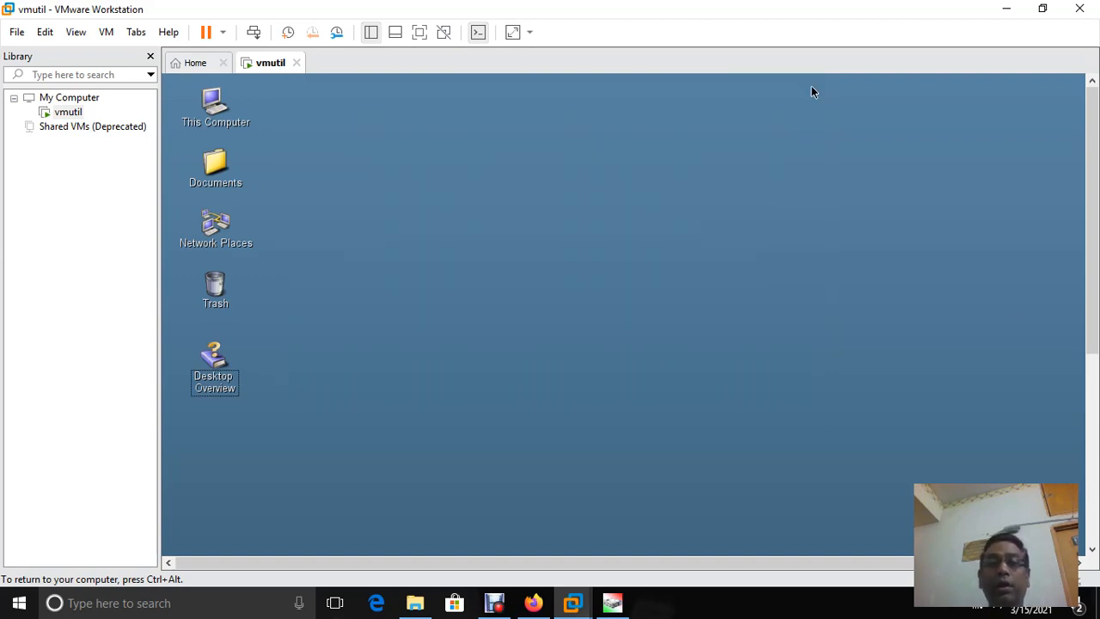
{"action": "left_click", "coordinate": [601, 241]}
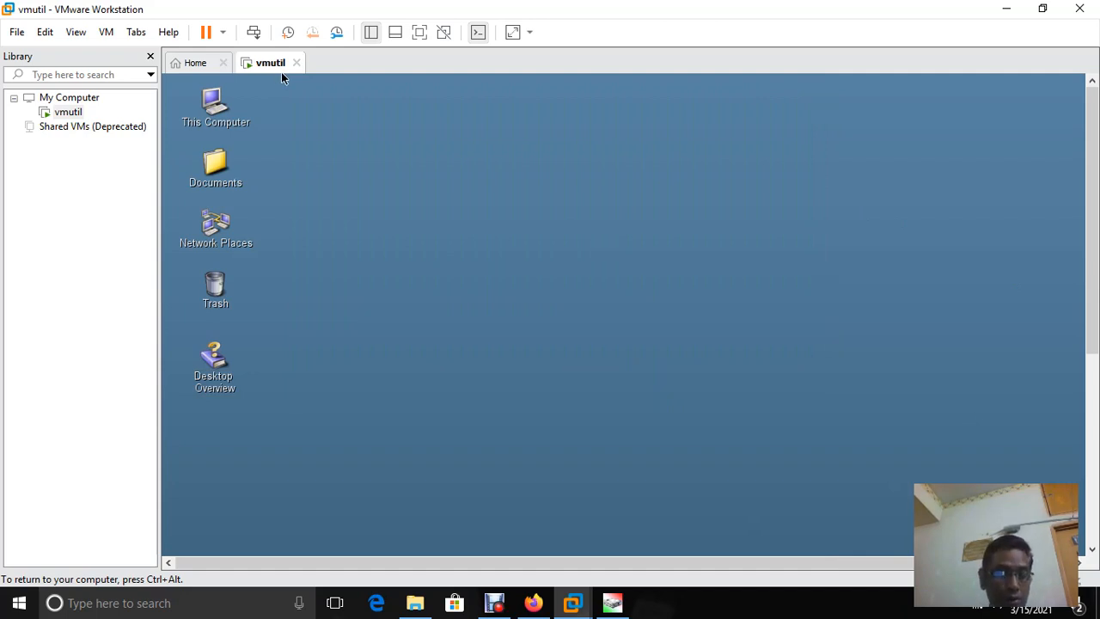
{"action": "key", "text": "ctrl+alt"}
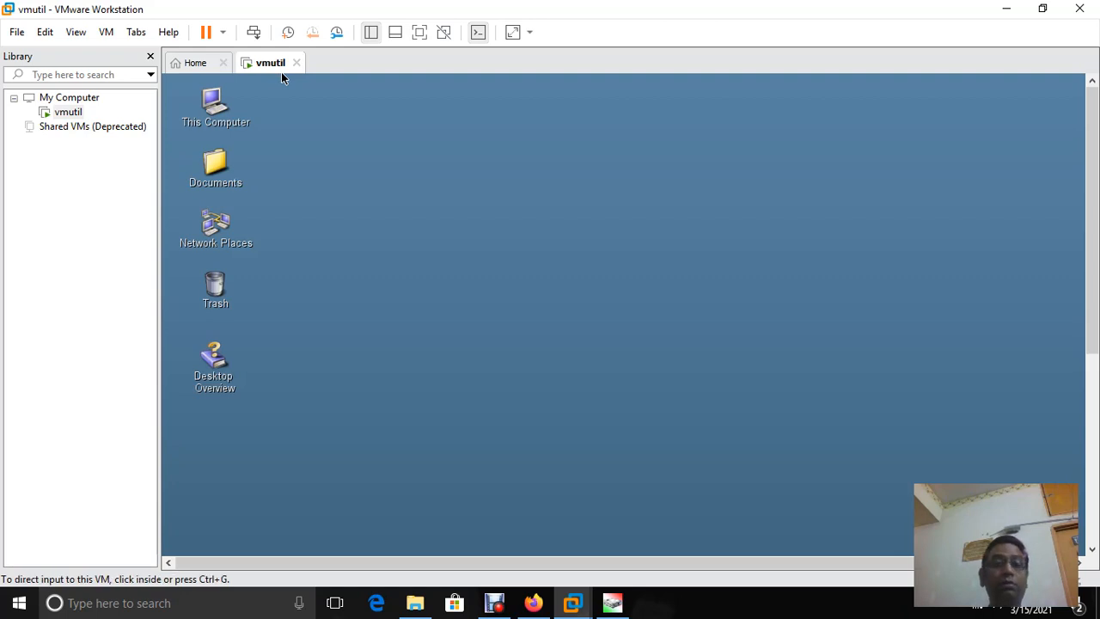
{"action": "right_click", "coordinate": [271, 63]}
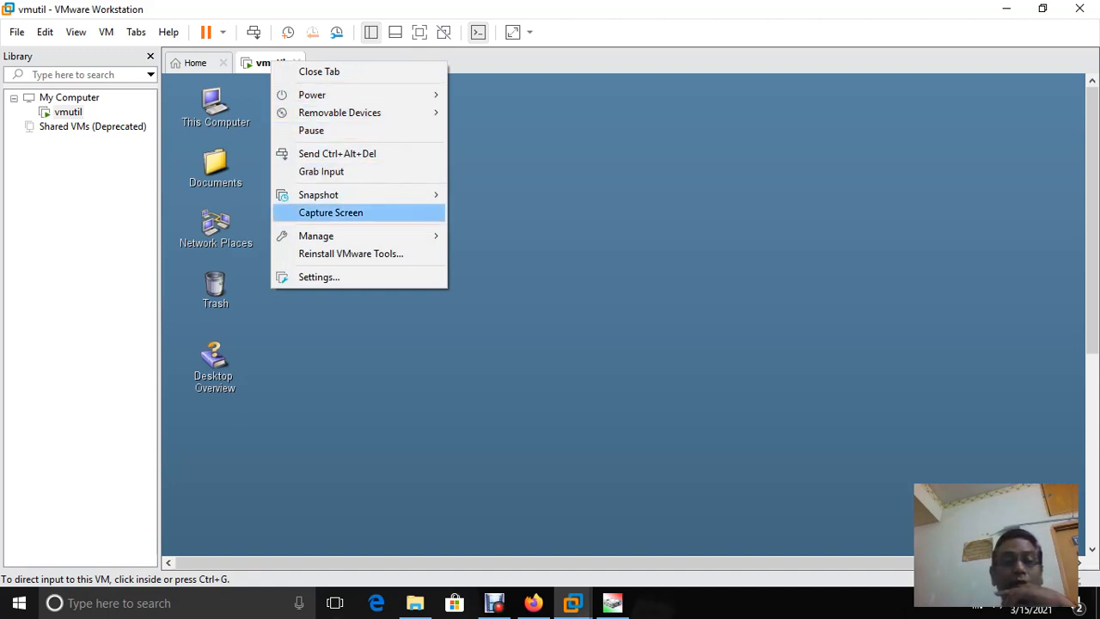
{"action": "left_click", "coordinate": [319, 277]}
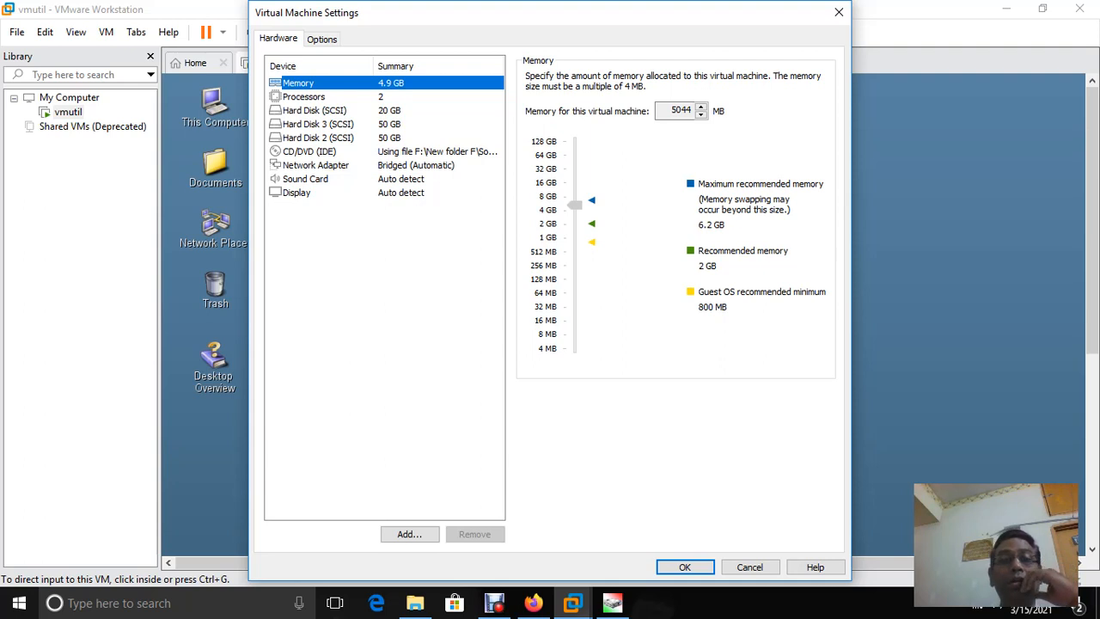
Set Options > Shared Folders to Always enabled and advance the Add Shared Folder Wizard to naming
{"action": "key", "text": "ctrl+Tab"}
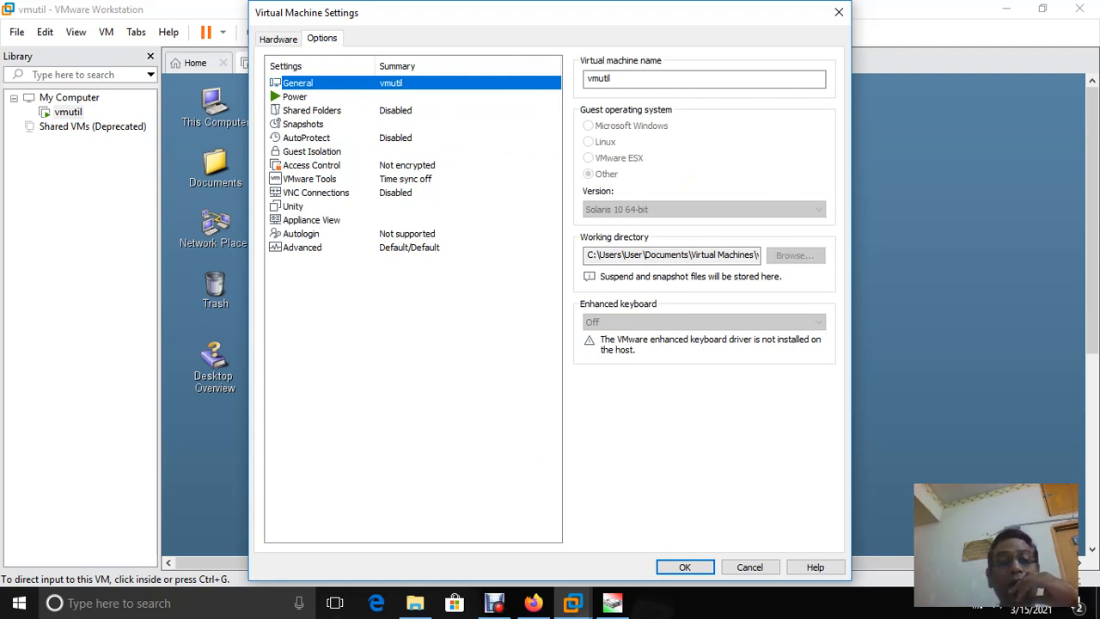
{"action": "left_click", "coordinate": [311, 110]}
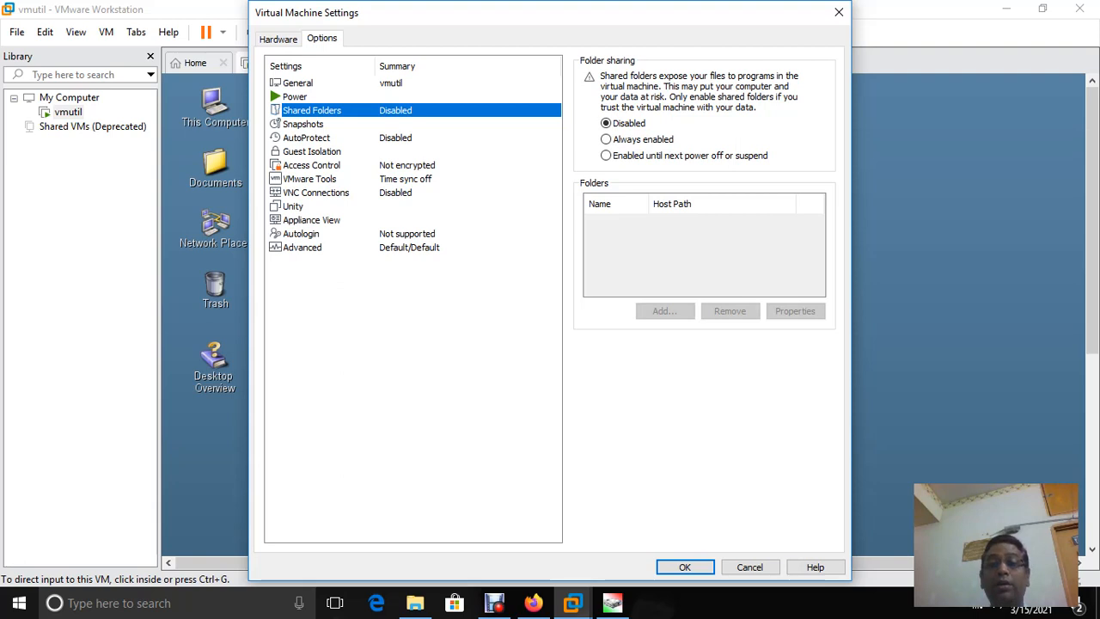
{"action": "left_click", "coordinate": [606, 139]}
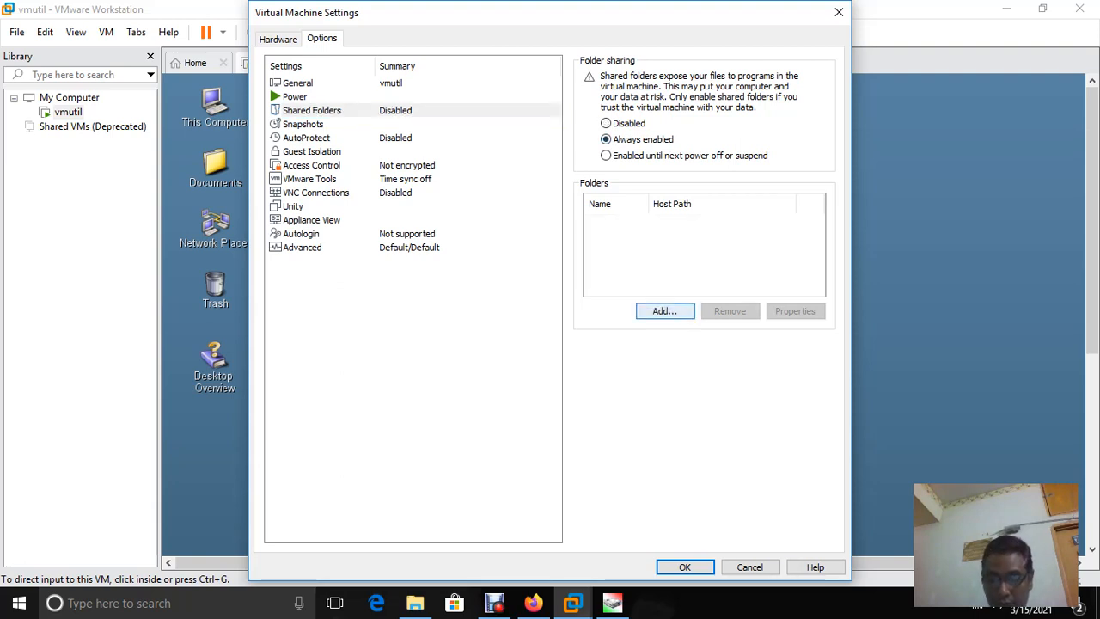
{"action": "left_click", "coordinate": [664, 311]}
{"action": "left_click", "coordinate": [621, 429]}
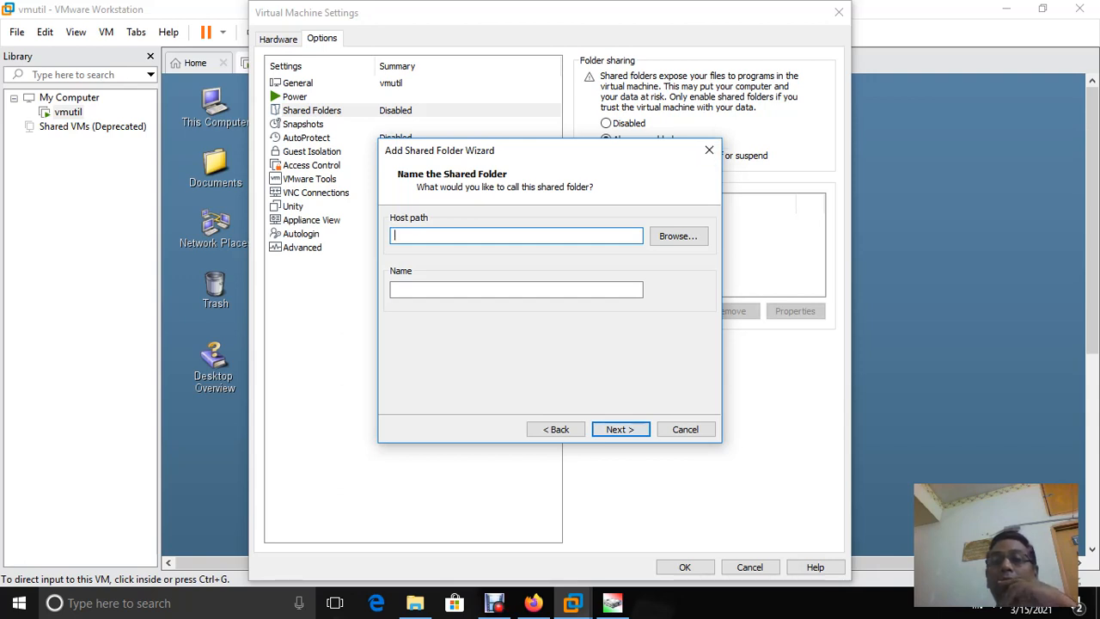
Cancel the Add Shared Folder Wizard and close Virtual Machine Settings without adding a folder
{"action": "left_click", "coordinate": [555, 429]}
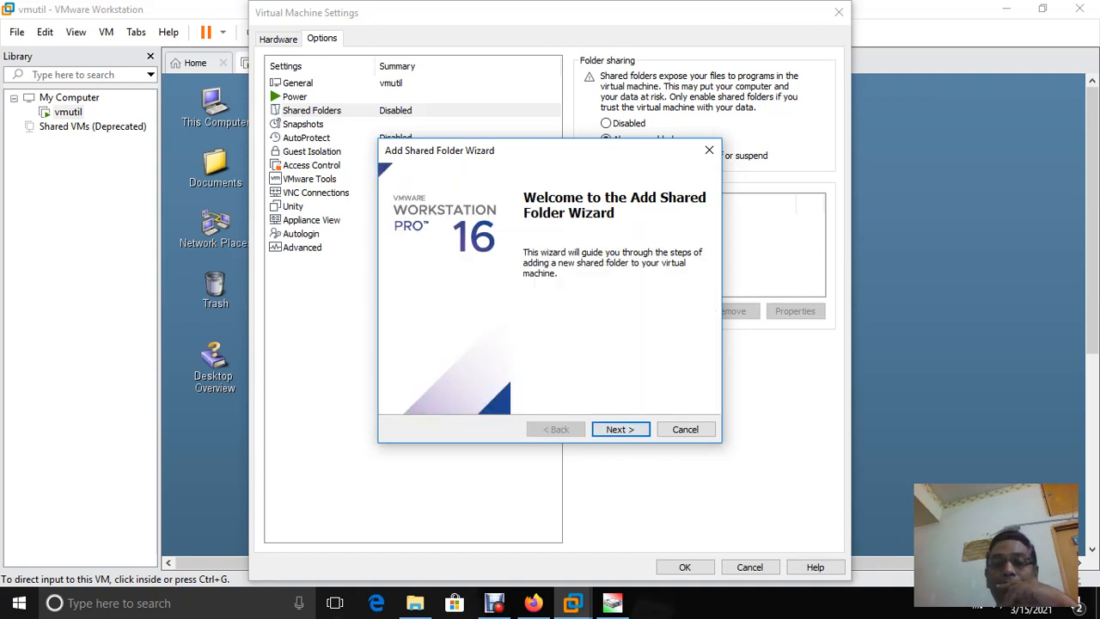
{"action": "left_click", "coordinate": [685, 429]}
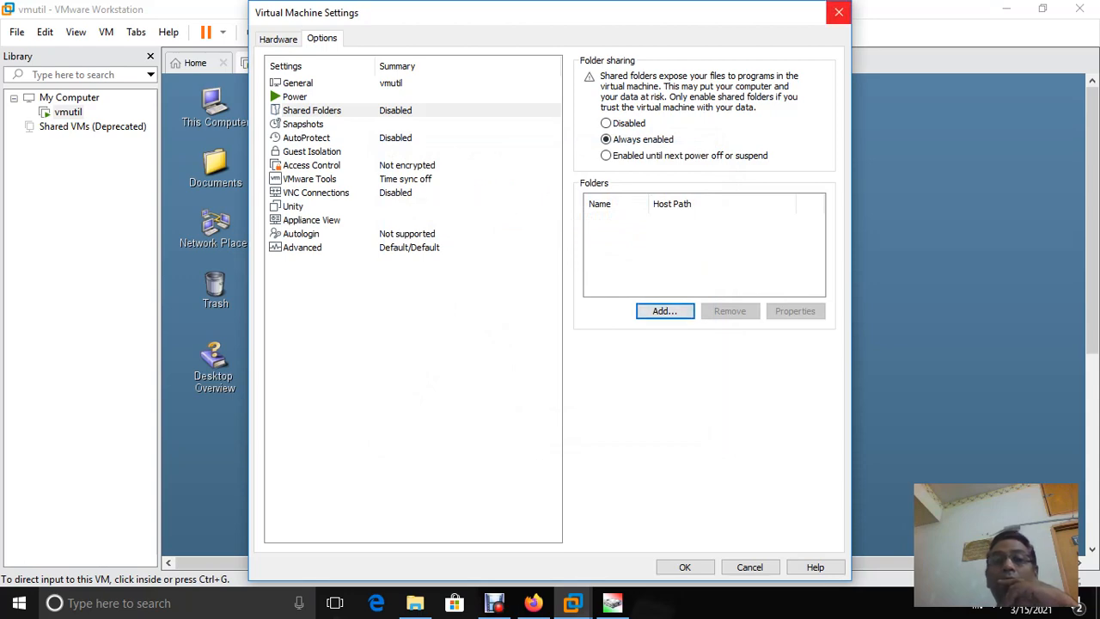
{"action": "left_click", "coordinate": [838, 12]}
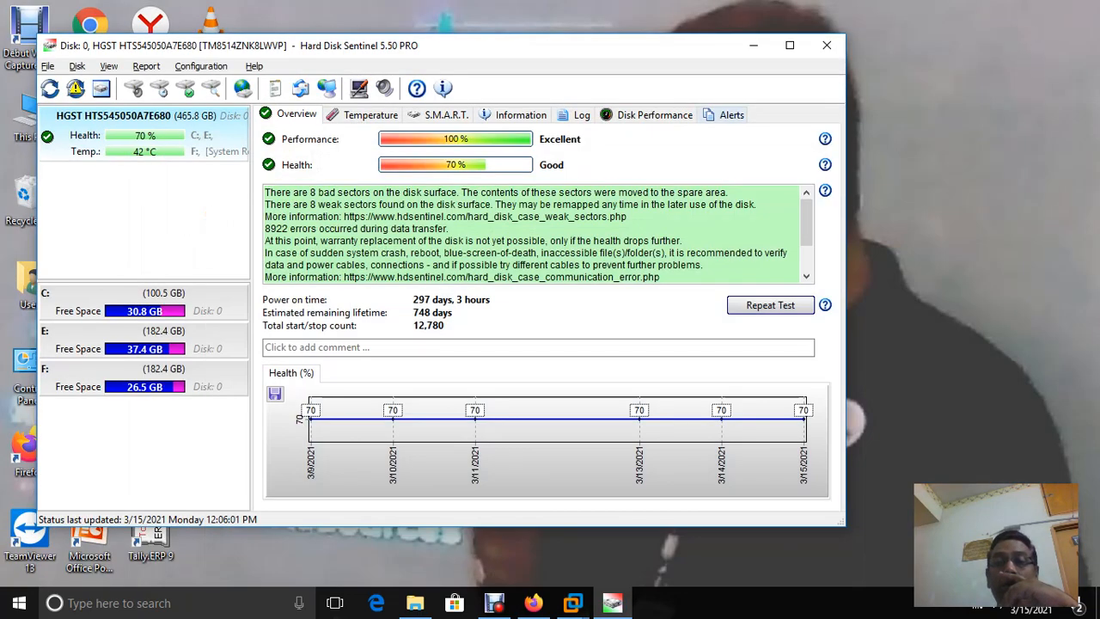
Clear the Hard Disk Sentinel window off the screen to reveal the desktop
{"action": "key", "text": "alt+F4"}
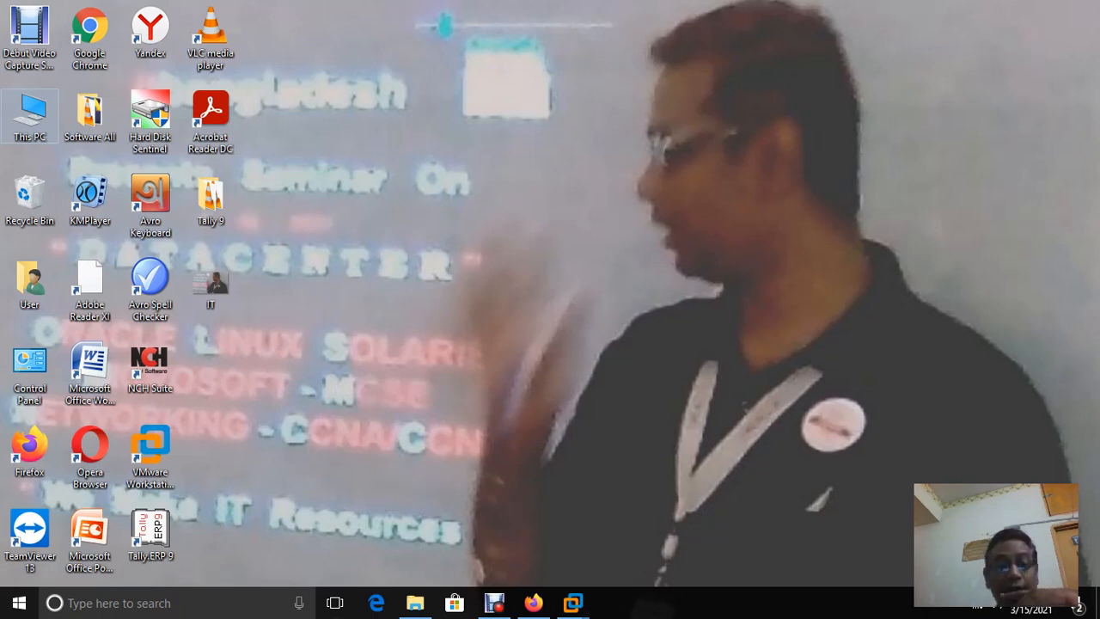
Restore the vmutil VMware window and open its Virtual Machine Settings
{"action": "mouse_move", "coordinate": [573, 603]}
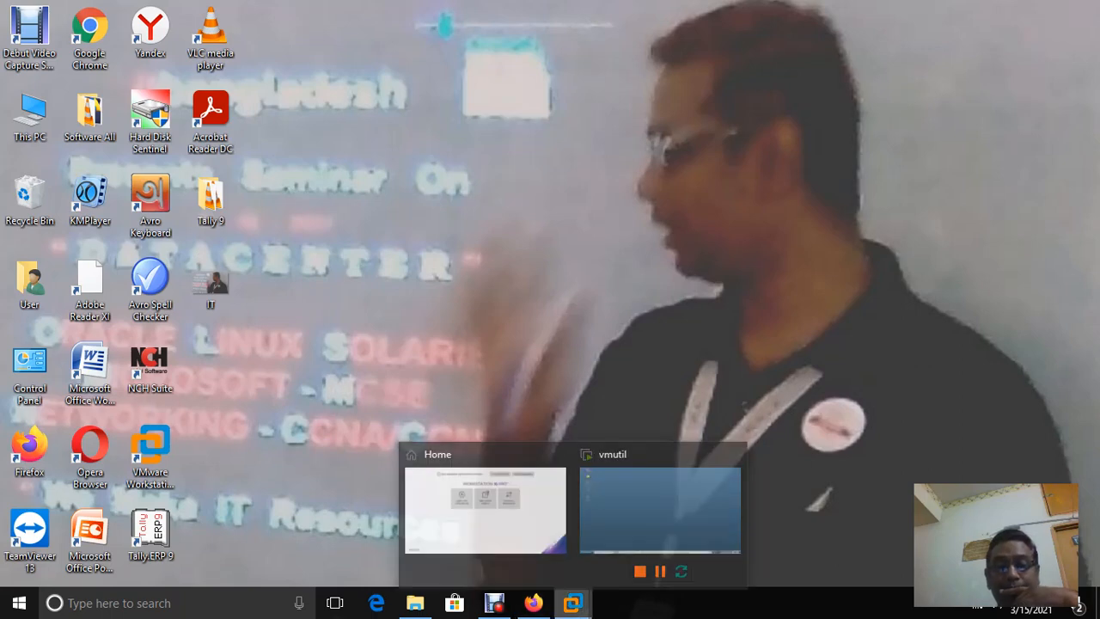
{"action": "left_click", "coordinate": [661, 507]}
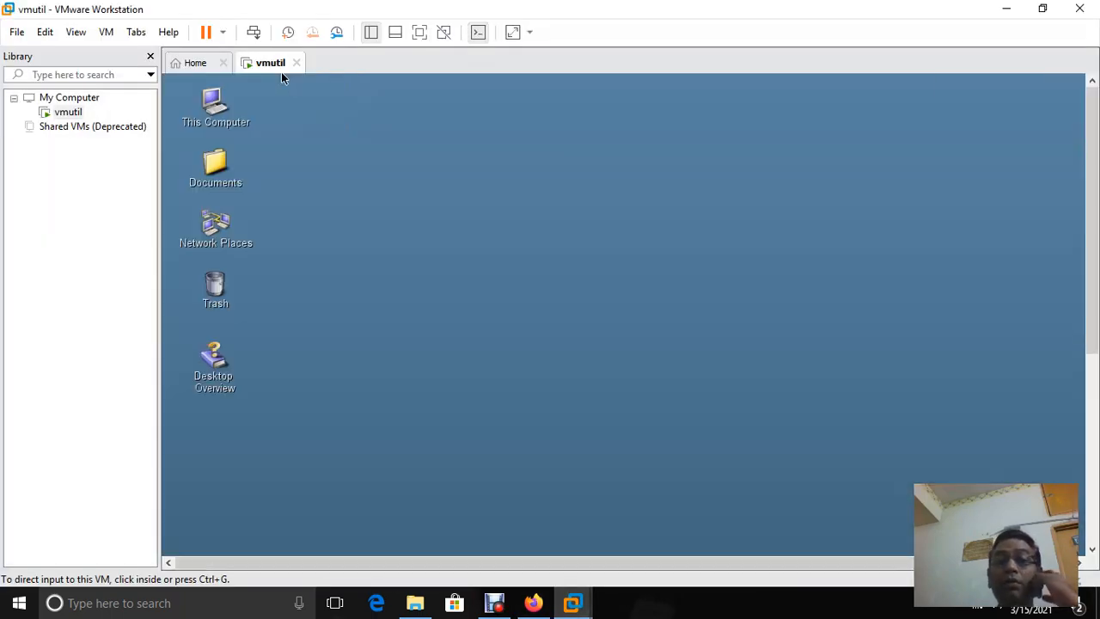
{"action": "right_click", "coordinate": [281, 71]}
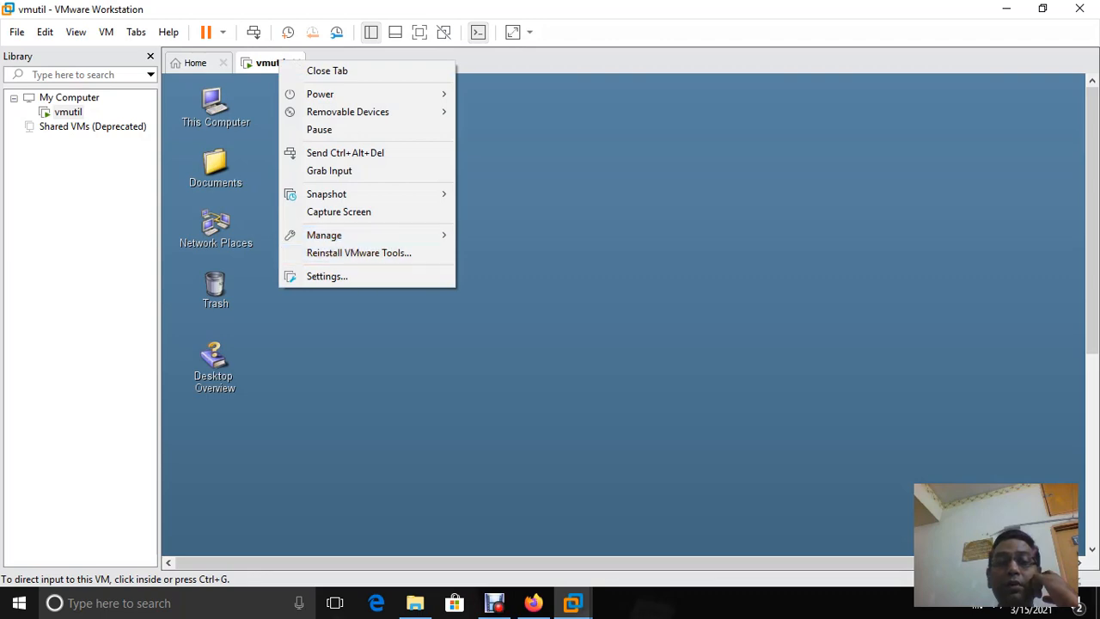
{"action": "key", "text": "Up"}
{"action": "key", "text": "Return"}
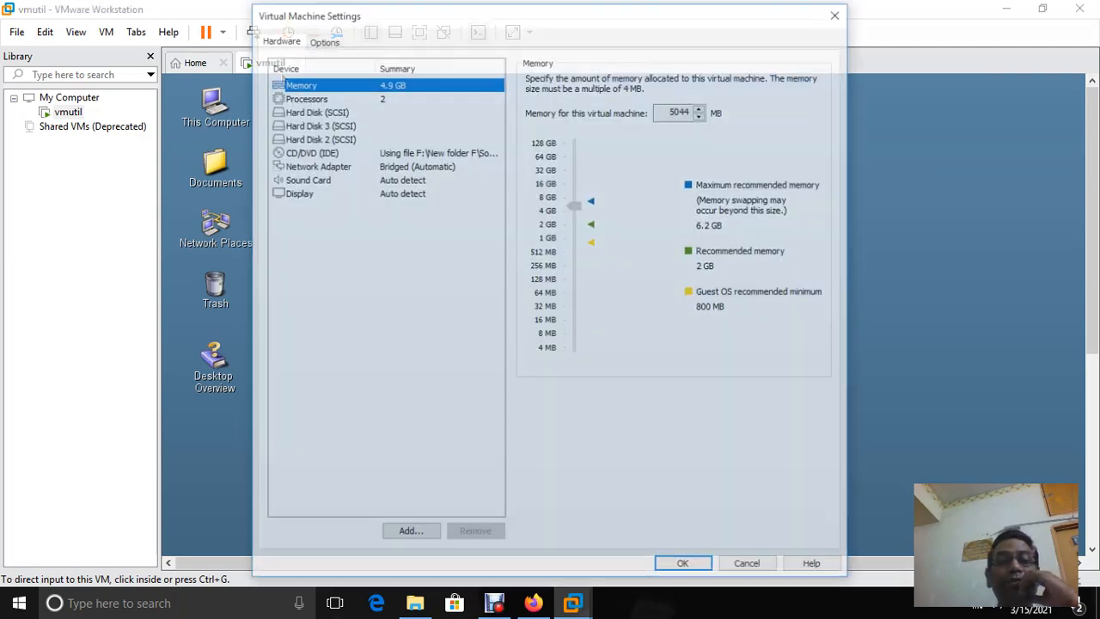
Set Shared Folders to Always enabled, start adding a share, and browse for the host folder
{"action": "key", "text": "ctrl+Tab"}
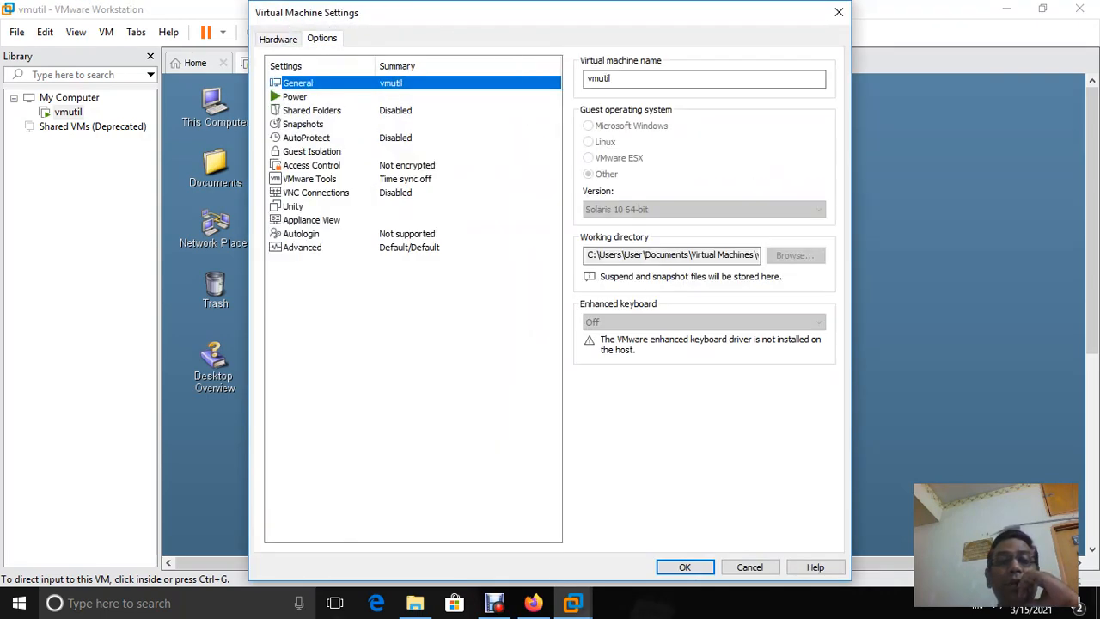
{"action": "left_click", "coordinate": [311, 110]}
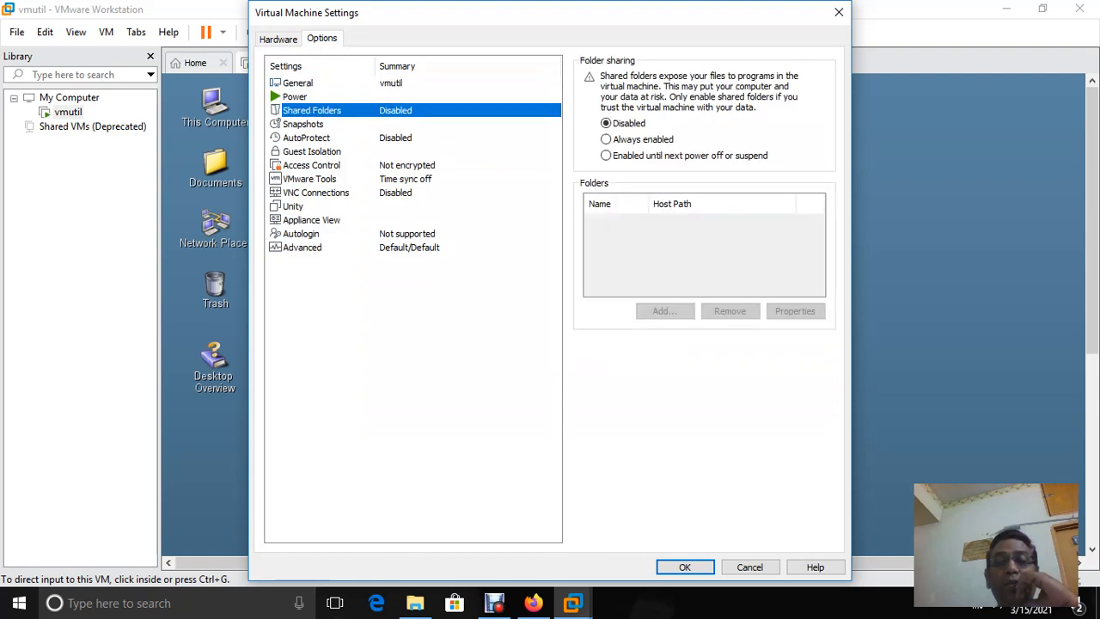
{"action": "key", "text": "alt+a"}
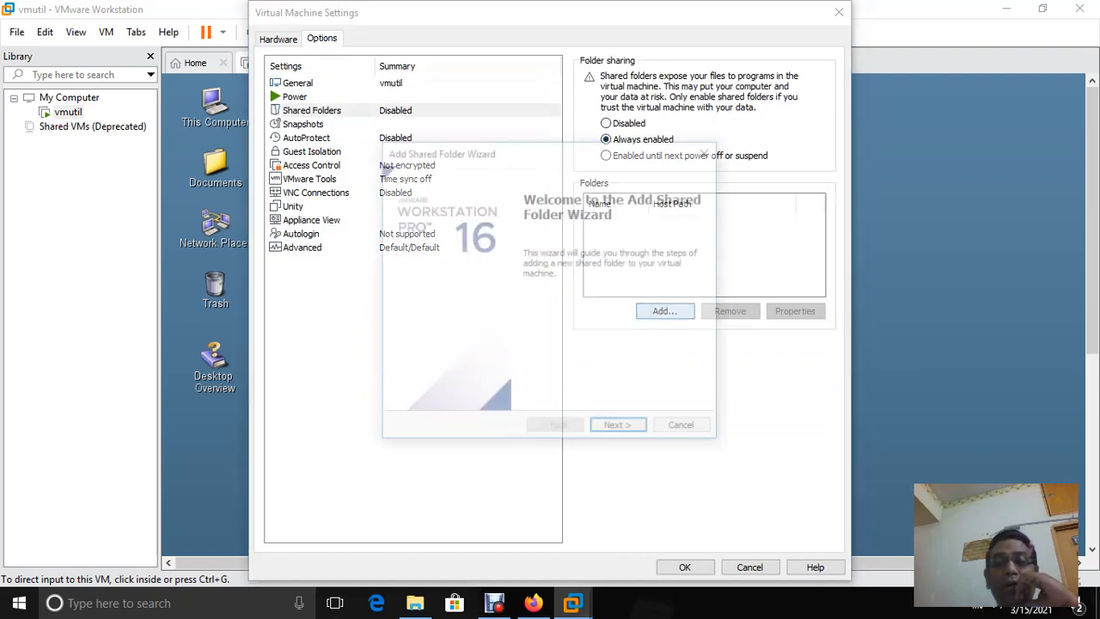
{"action": "key", "text": "Return"}
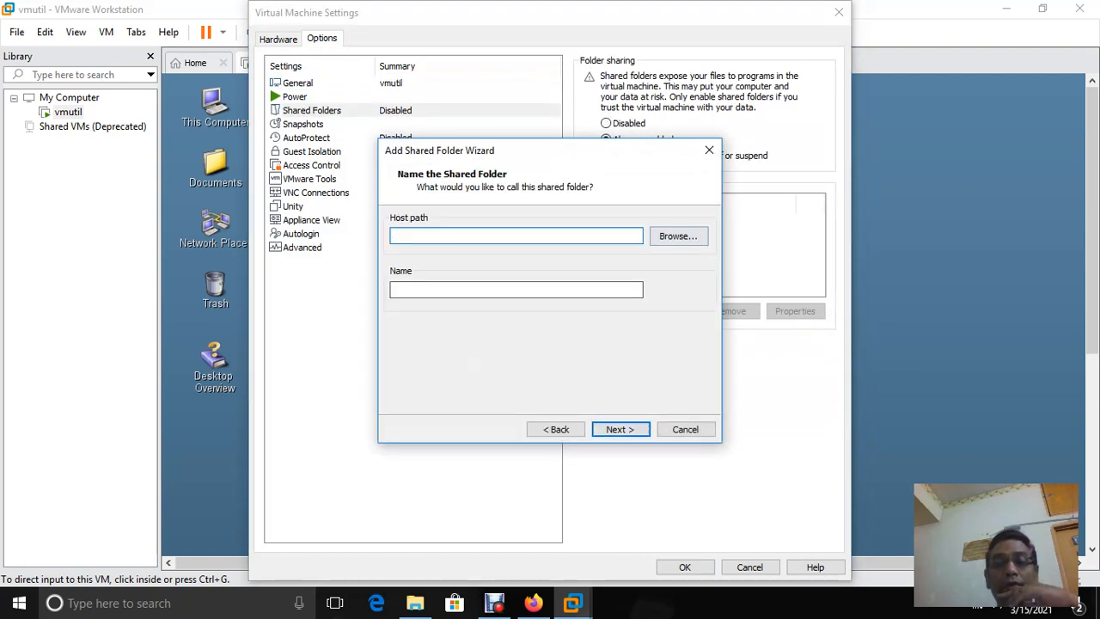
{"action": "key", "text": "alt+r"}
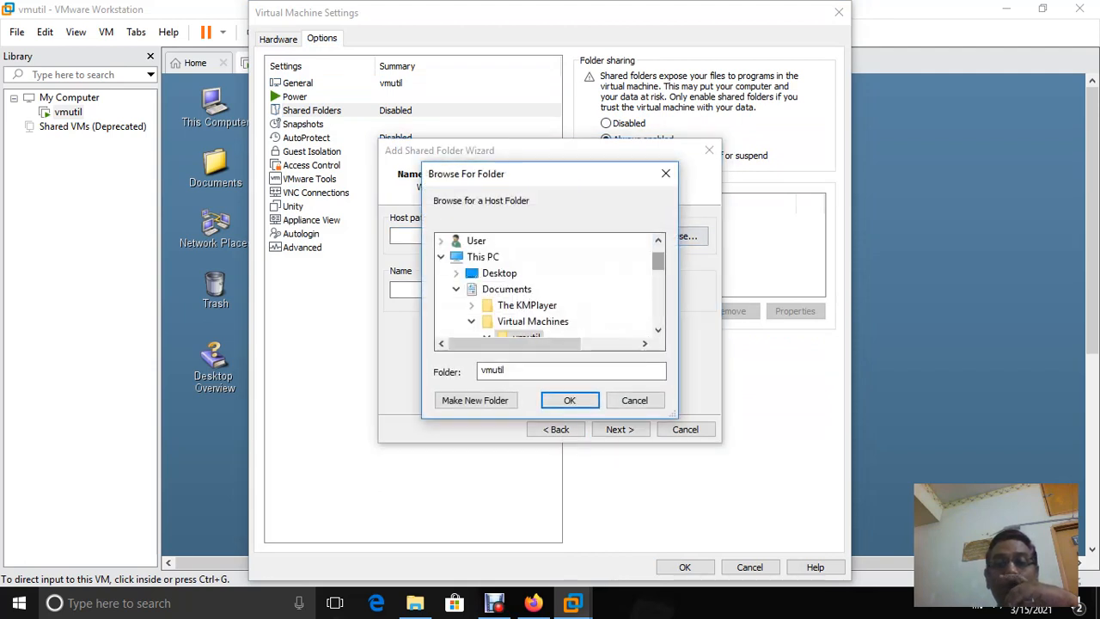
Cancel Browse For Folder without selecting a host folder and return to the shared folder's empty Name field
{"action": "scroll", "coordinate": [546, 288], "scroll_direction": "down", "scroll_amount": 1}
{"action": "scroll", "coordinate": [546, 288], "scroll_direction": "down", "scroll_amount": 2}
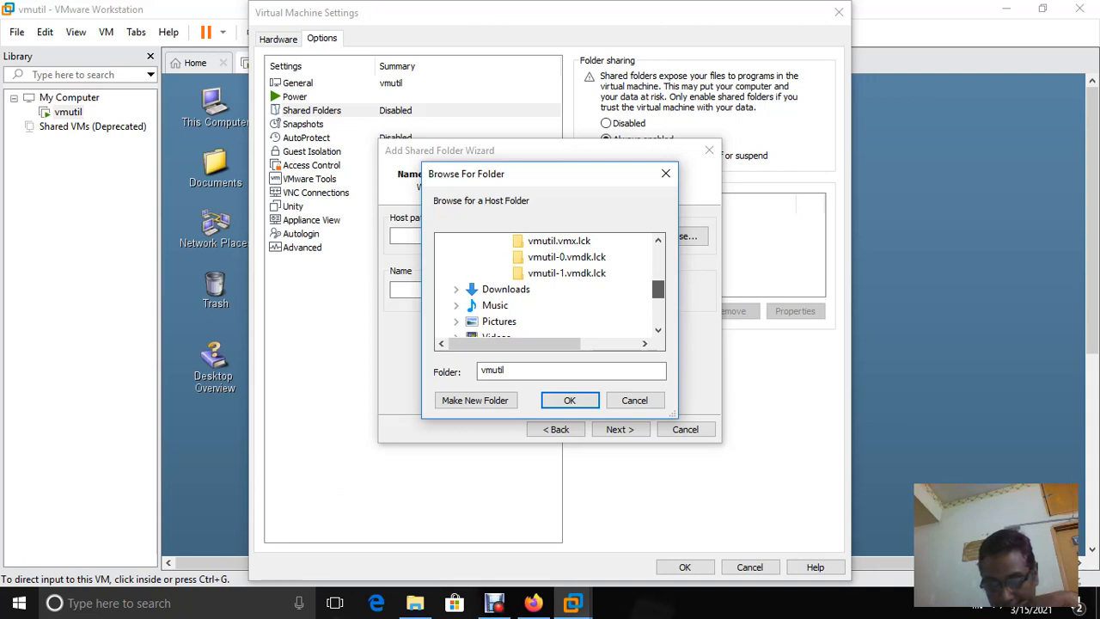
{"action": "scroll", "coordinate": [550, 288], "scroll_direction": "down", "scroll_amount": 3}
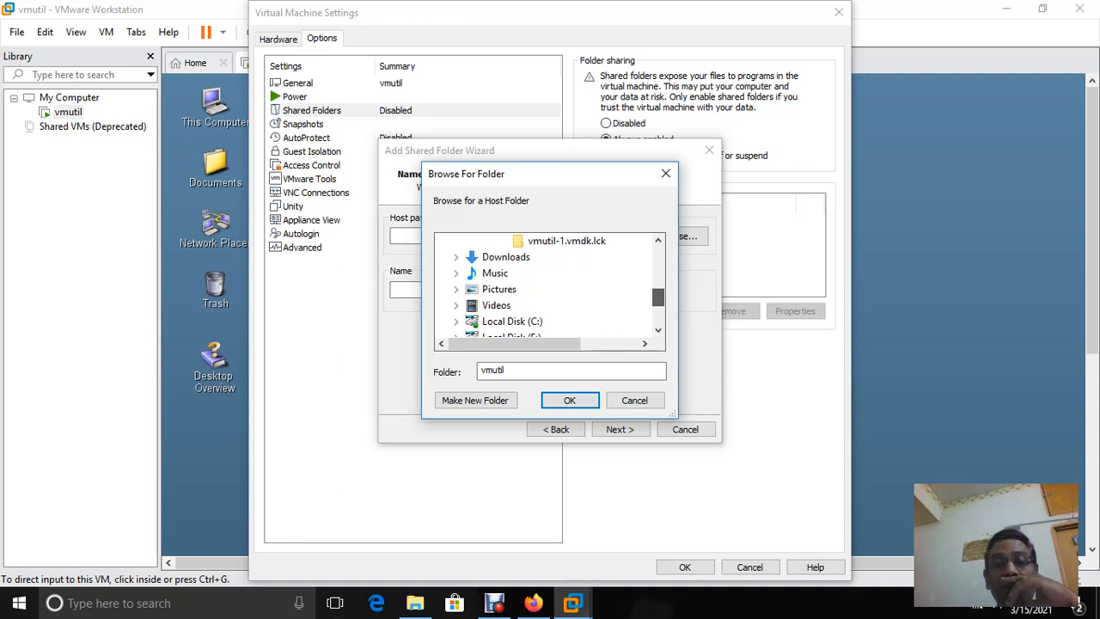
{"action": "scroll", "coordinate": [550, 288], "scroll_direction": "up", "scroll_amount": 3}
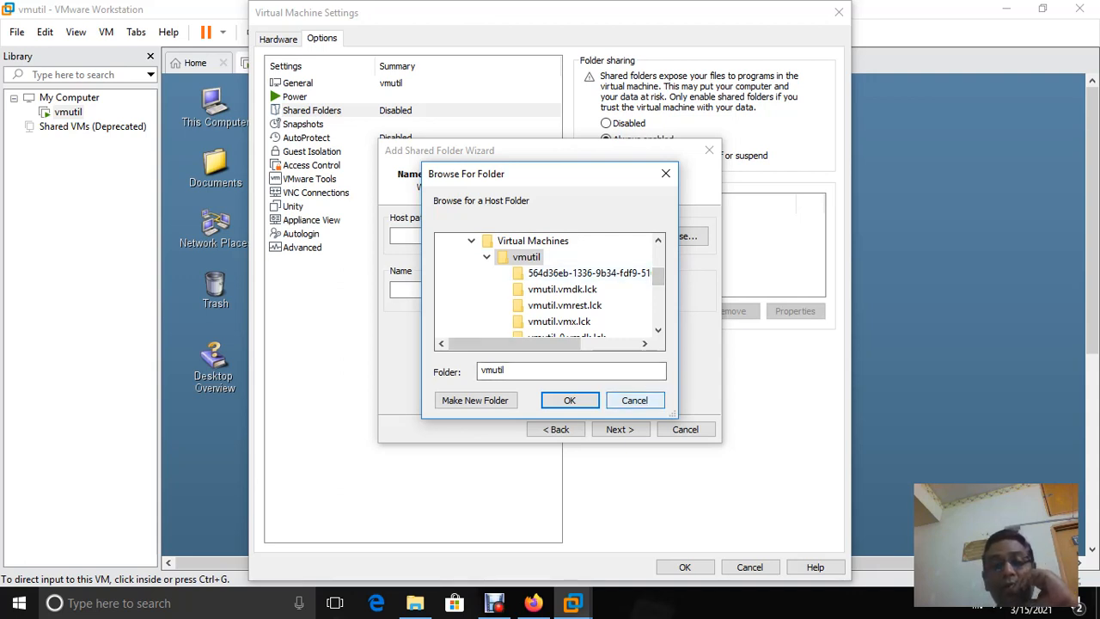
{"action": "left_click", "coordinate": [635, 400]}
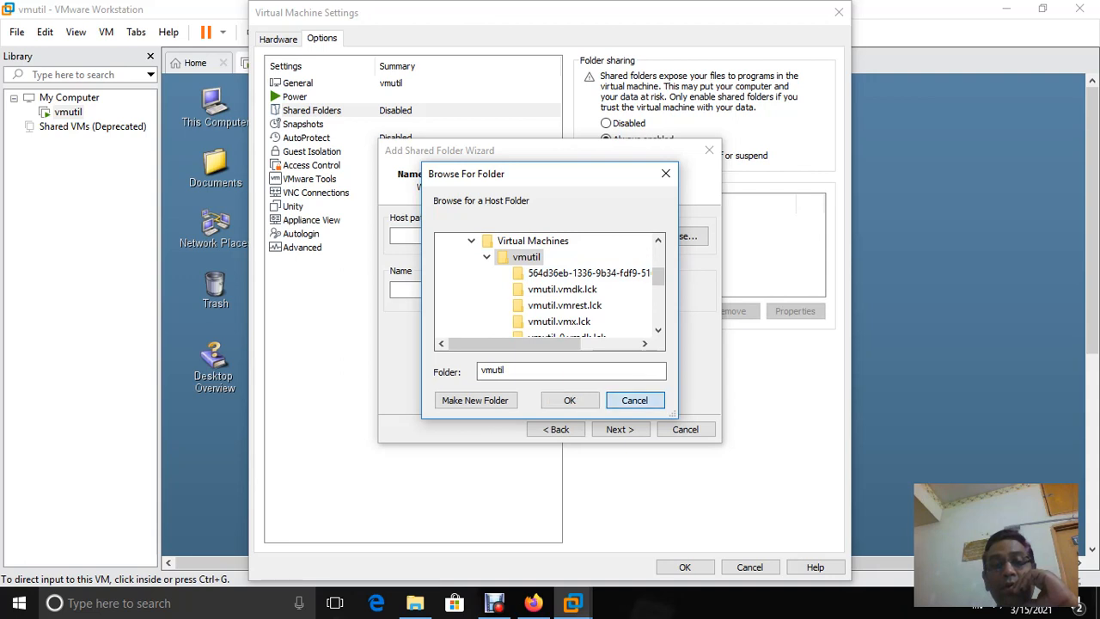
{"action": "left_click", "coordinate": [516, 290]}
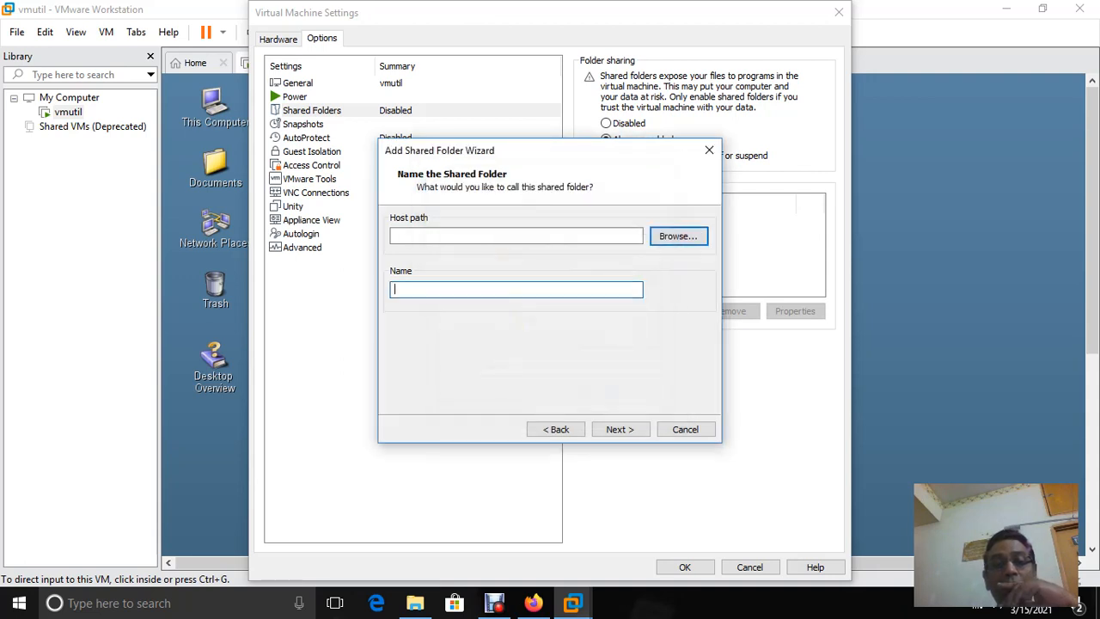
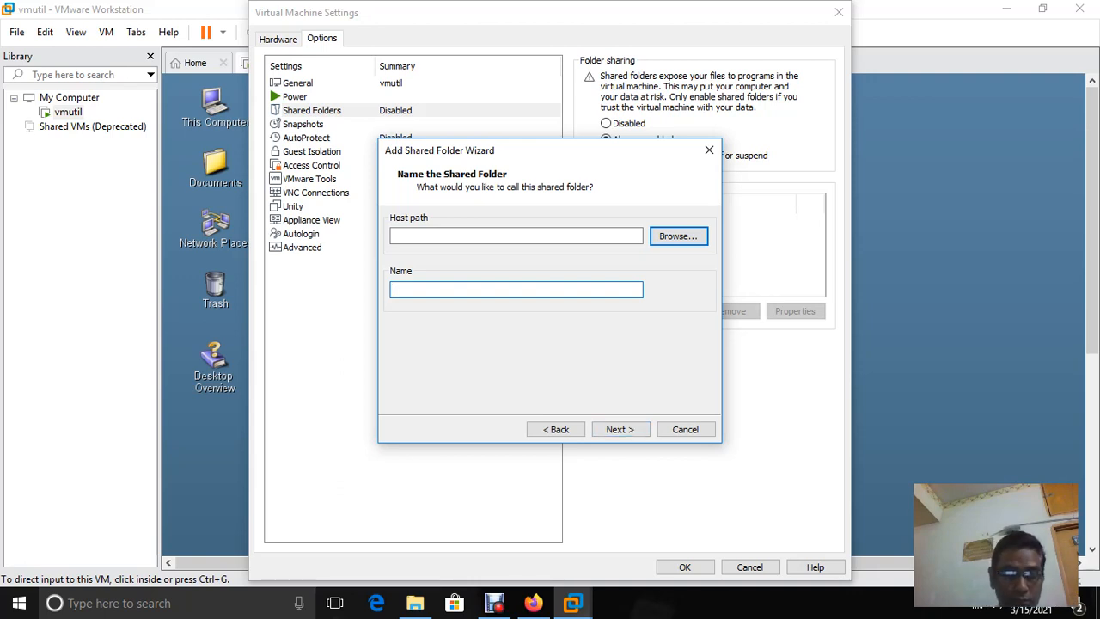
Name the new shared folder 'share' and dismiss the resulting invalid path error
{"action": "type", "text": "shared"}
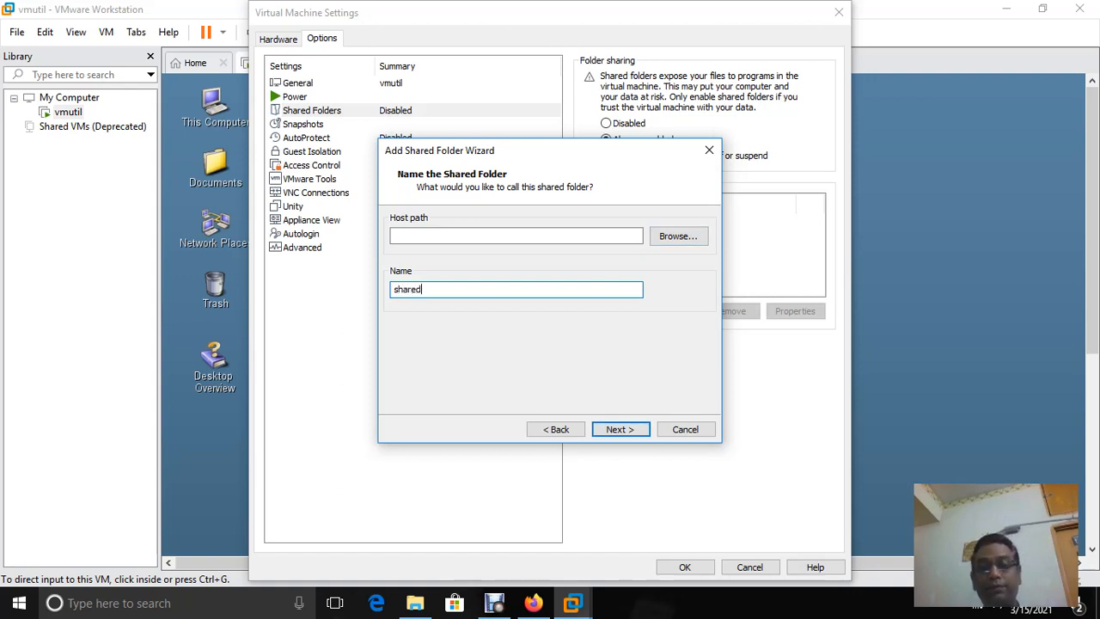
{"action": "key", "text": "Return"}
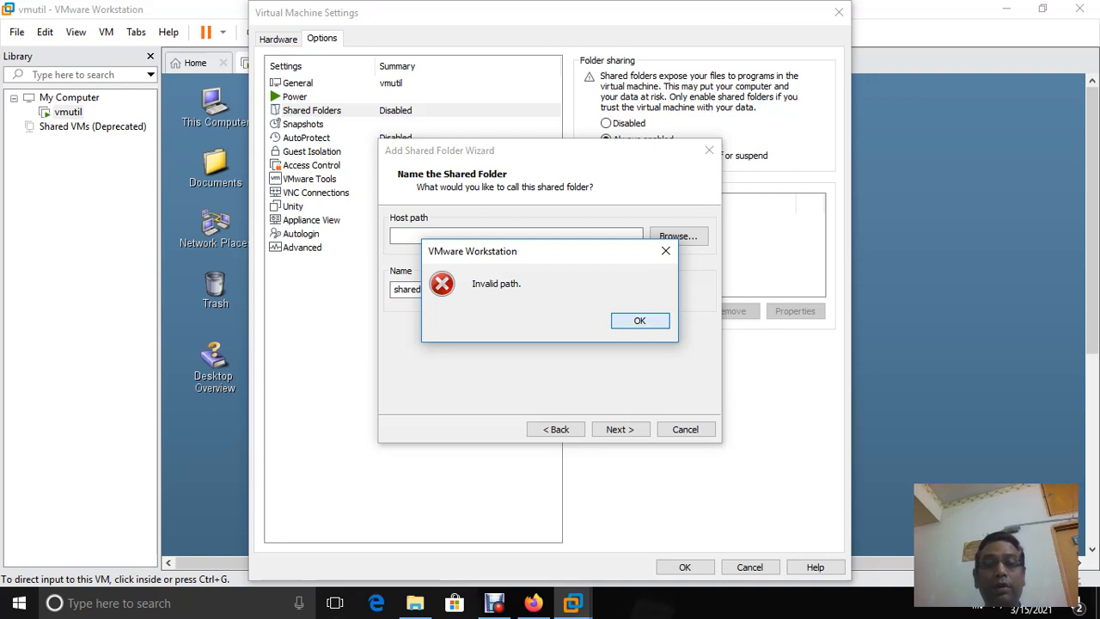
{"action": "key", "text": "Return"}
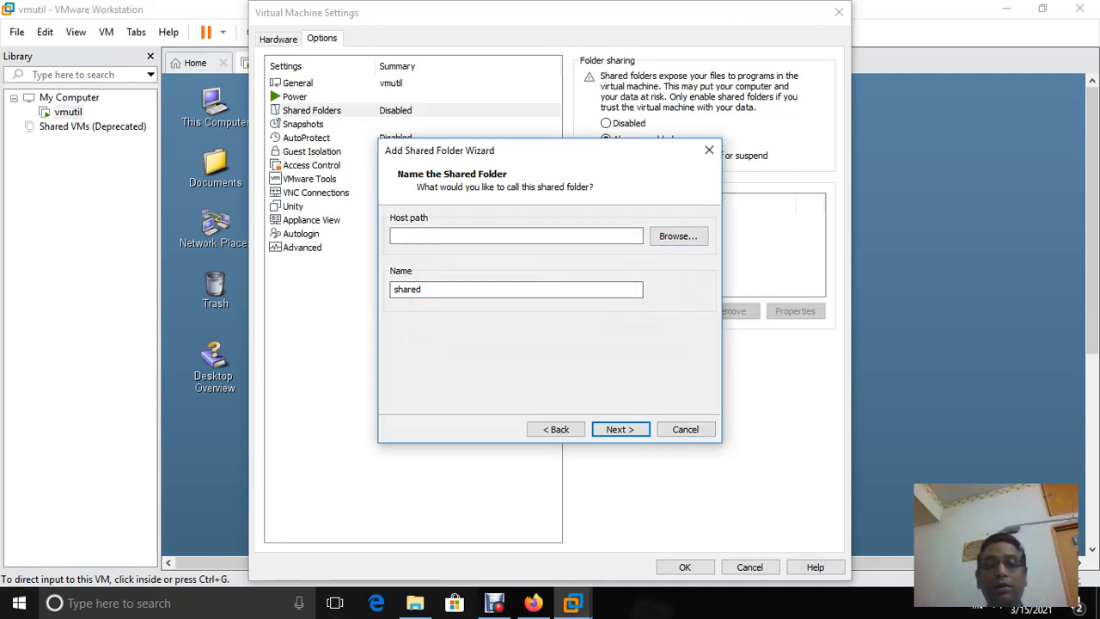
Browse the host folders and inspect the vmutil-1.vmdk.lck folder's context menu without choosing it
{"action": "left_click", "coordinate": [678, 236]}
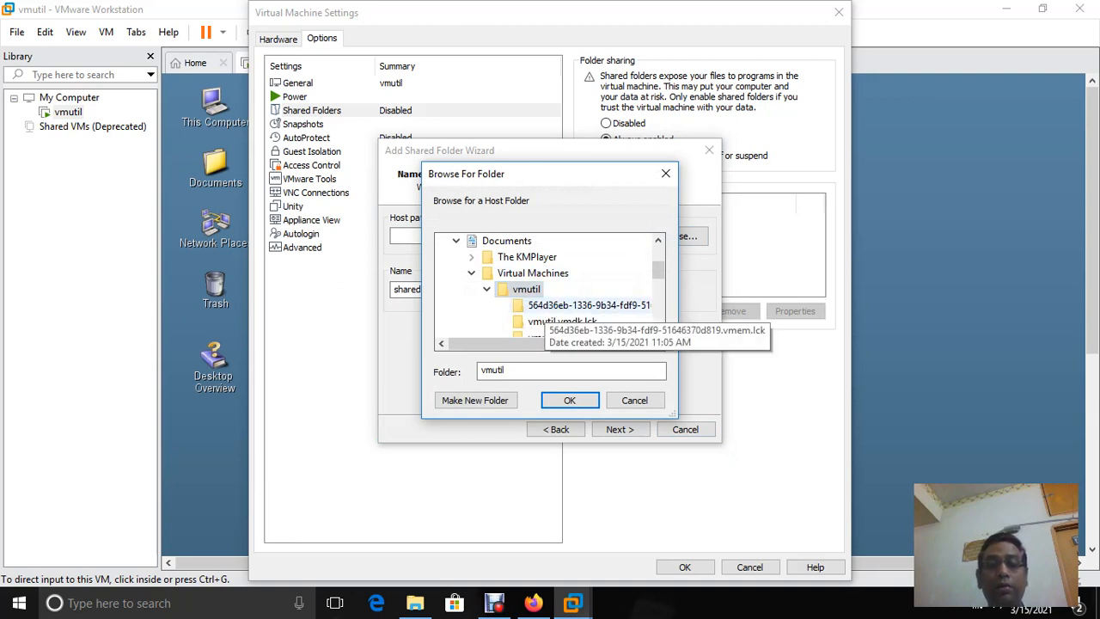
{"action": "scroll", "coordinate": [551, 288], "scroll_direction": "down", "scroll_amount": 6}
{"action": "scroll", "coordinate": [550, 288], "scroll_direction": "up", "scroll_amount": 3}
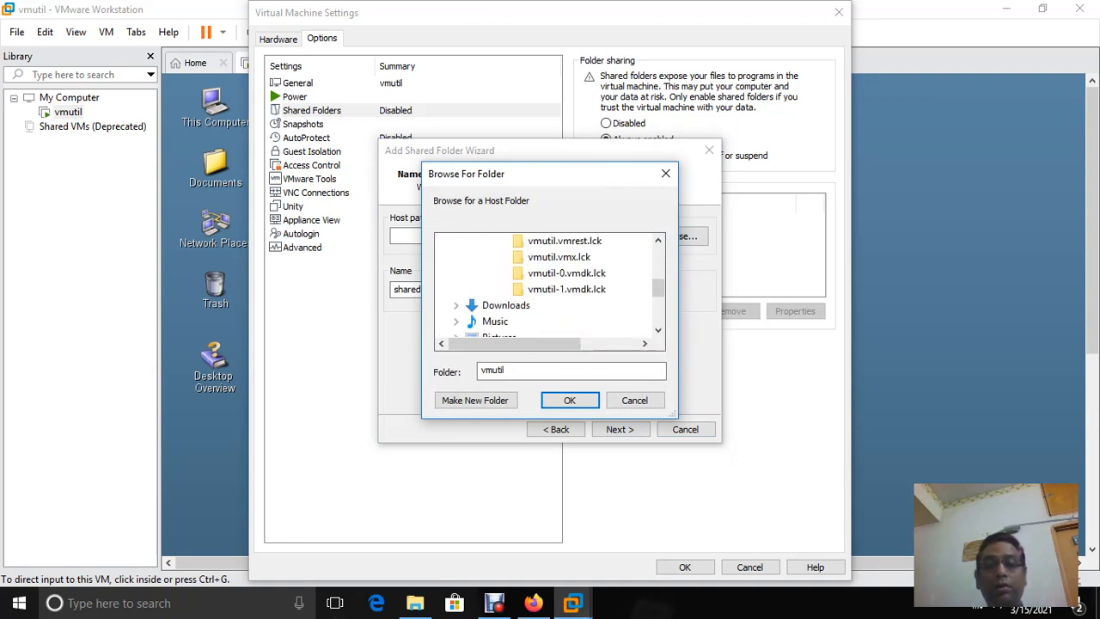
{"action": "left_click", "coordinate": [567, 289]}
{"action": "right_click", "coordinate": [569, 293]}
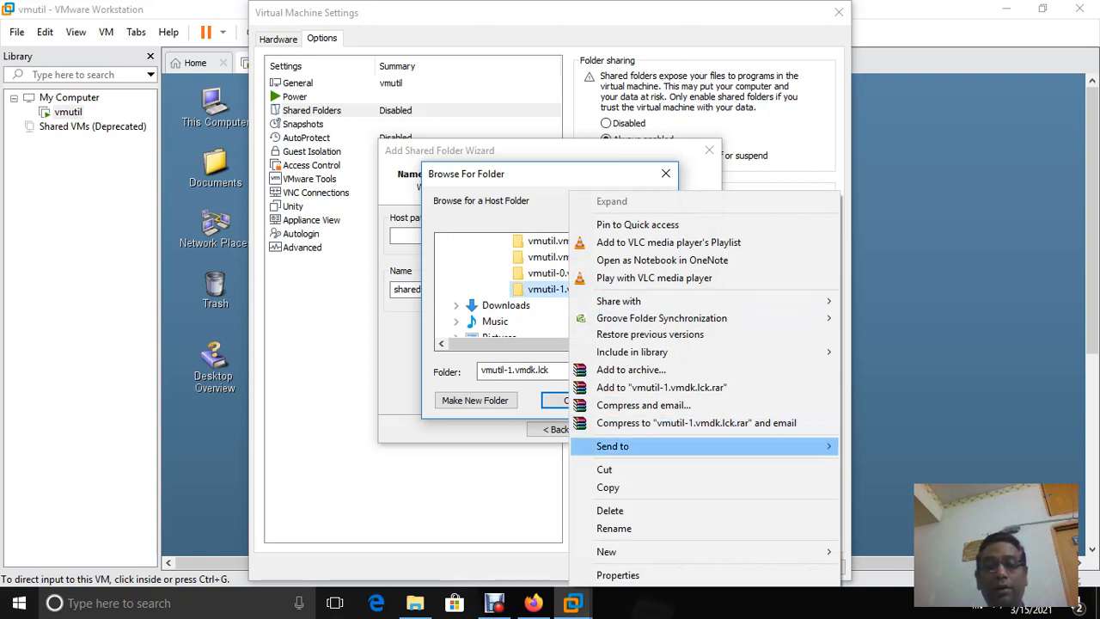
{"action": "mouse_move", "coordinate": [613, 446]}
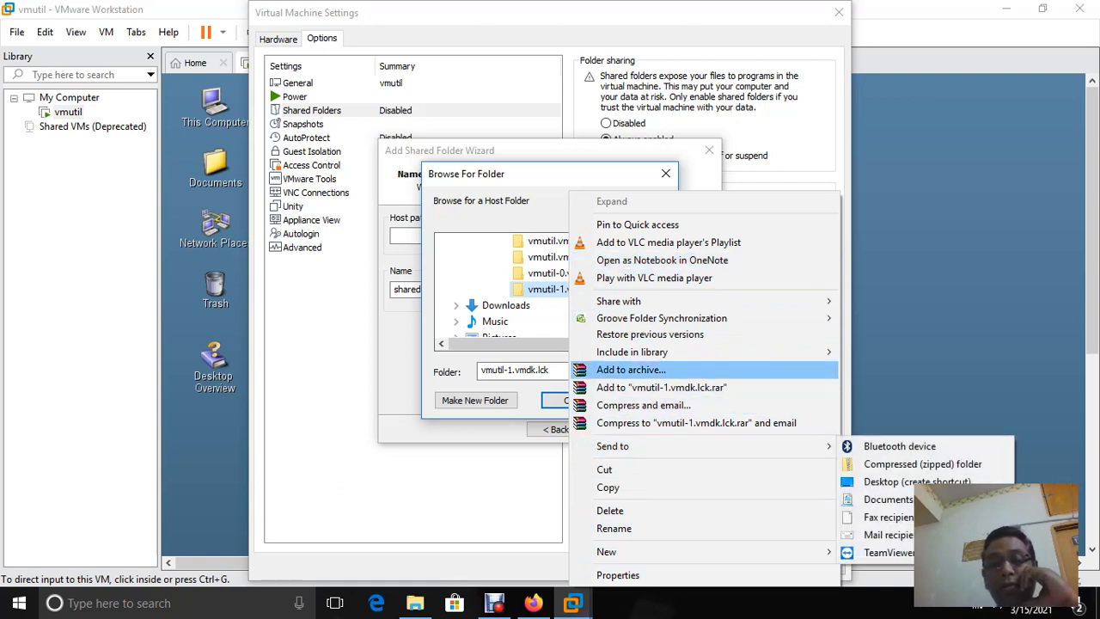
{"action": "key", "text": "Escape"}
Cancel the folder browser and the Add Shared Folder wizard, then close the VM settings
{"action": "left_click", "coordinate": [634, 399]}
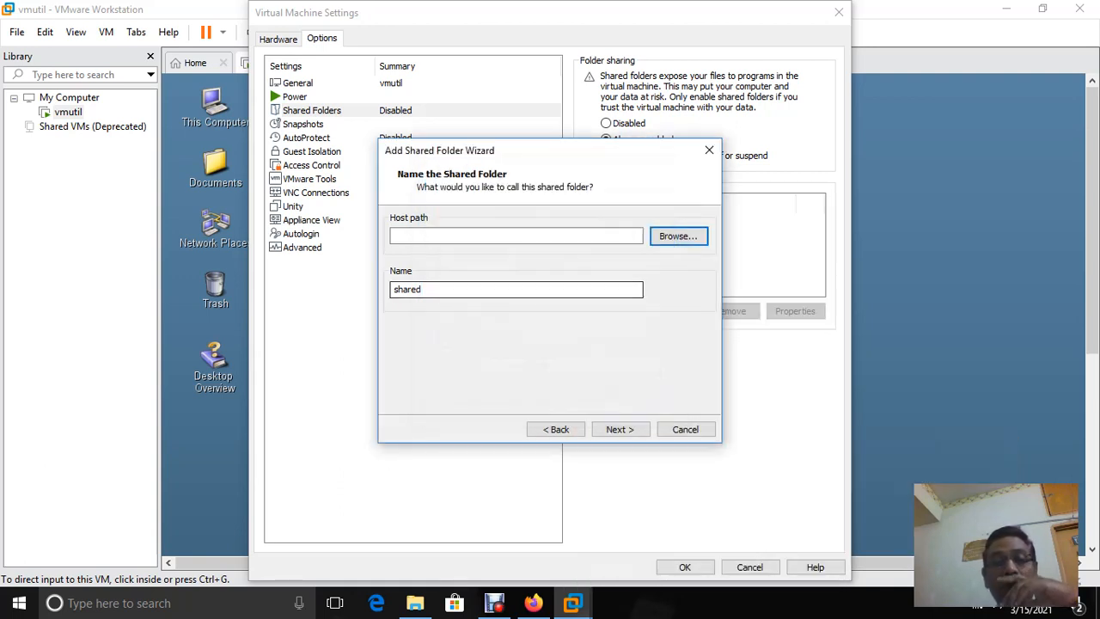
{"action": "left_click", "coordinate": [685, 429]}
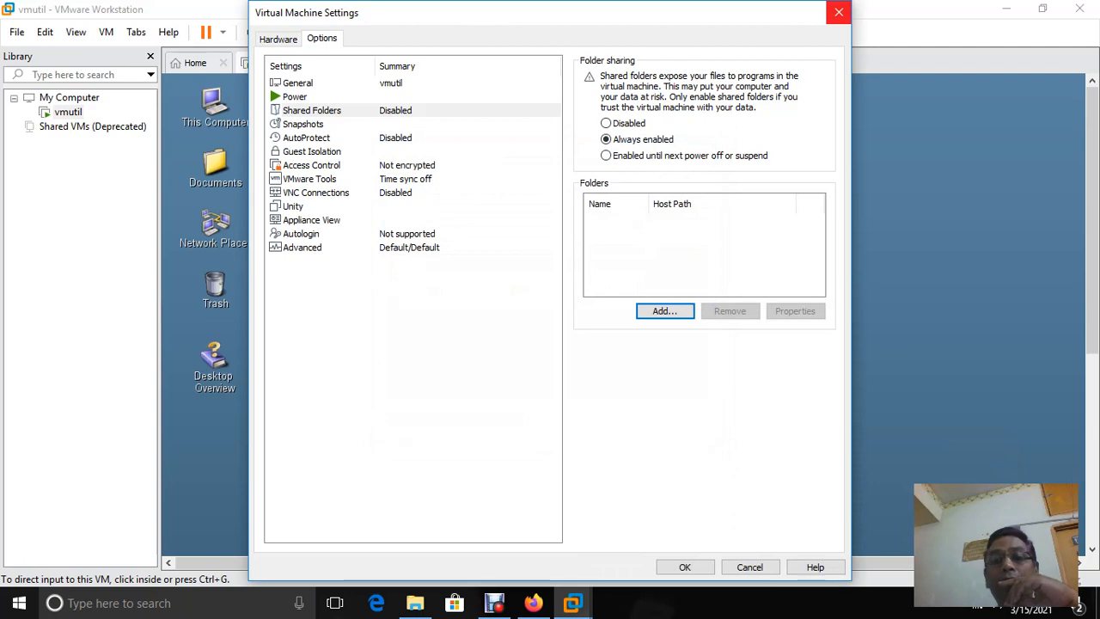
{"action": "left_click", "coordinate": [839, 12]}
Open Local Disk (C:) from This PC in File Explorer, then return to the vmutil VM
{"action": "left_click", "coordinate": [1006, 9]}
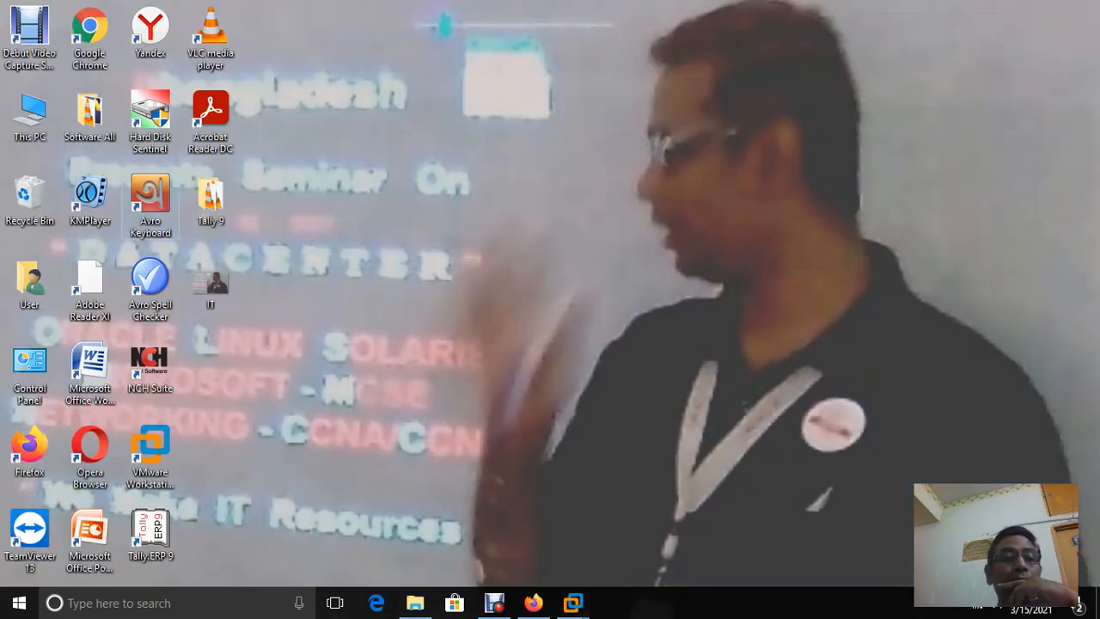
{"action": "double_click", "coordinate": [30, 111]}
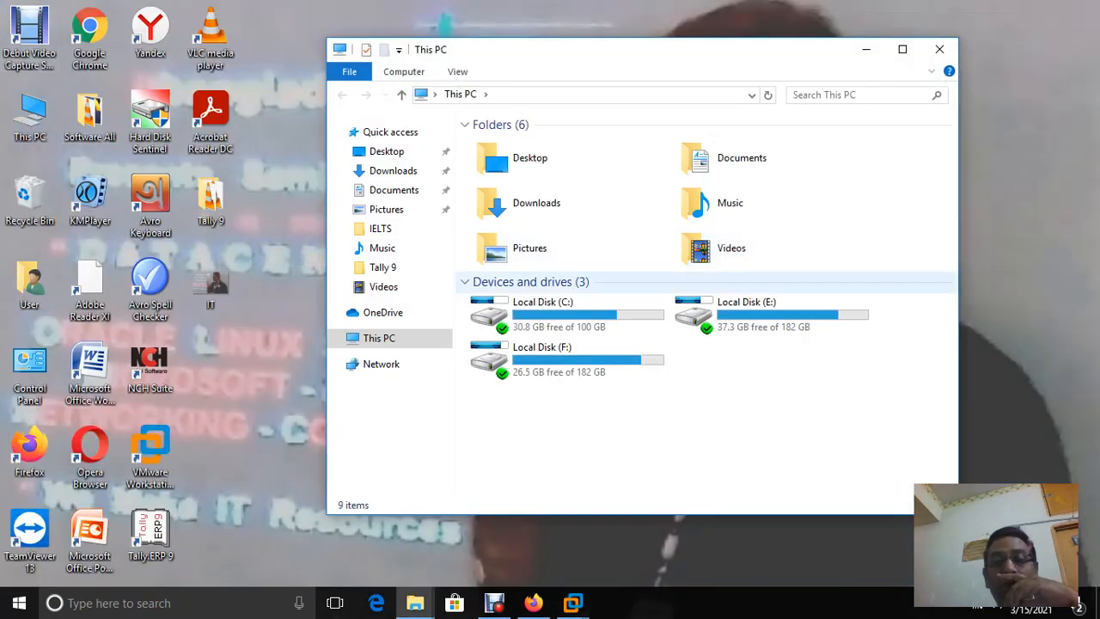
{"action": "double_click", "coordinate": [542, 314]}
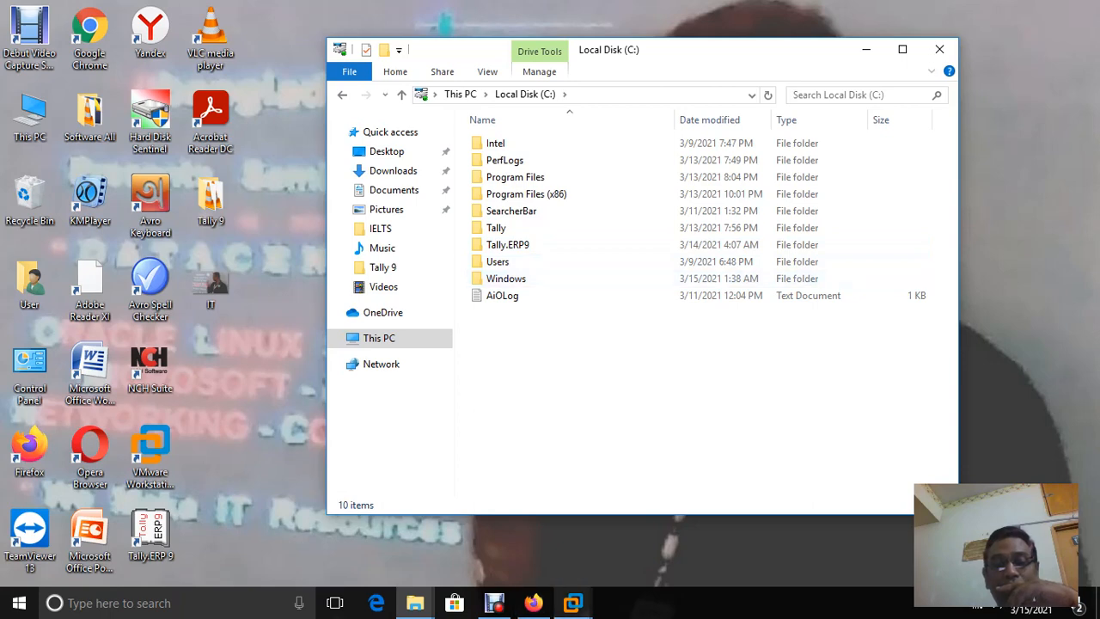
{"action": "left_click", "coordinate": [573, 603]}
{"action": "left_click", "coordinate": [659, 505]}
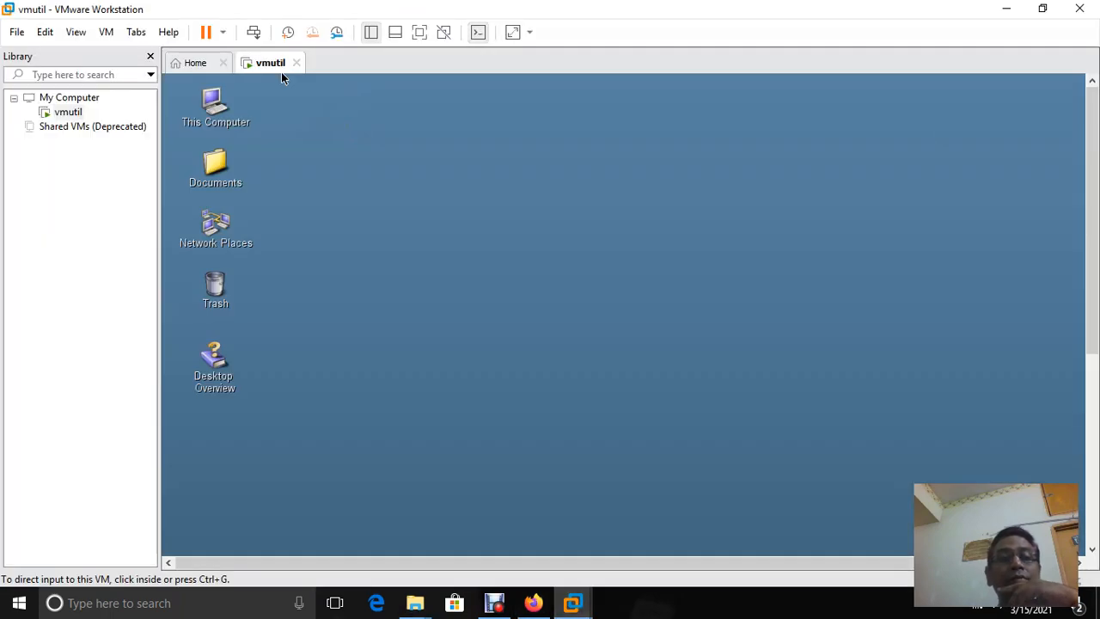
Open vmutil's settings and set Shared Folders on the Options tab to Always enabled
{"action": "right_click", "coordinate": [282, 71]}
{"action": "left_click", "coordinate": [310, 282]}
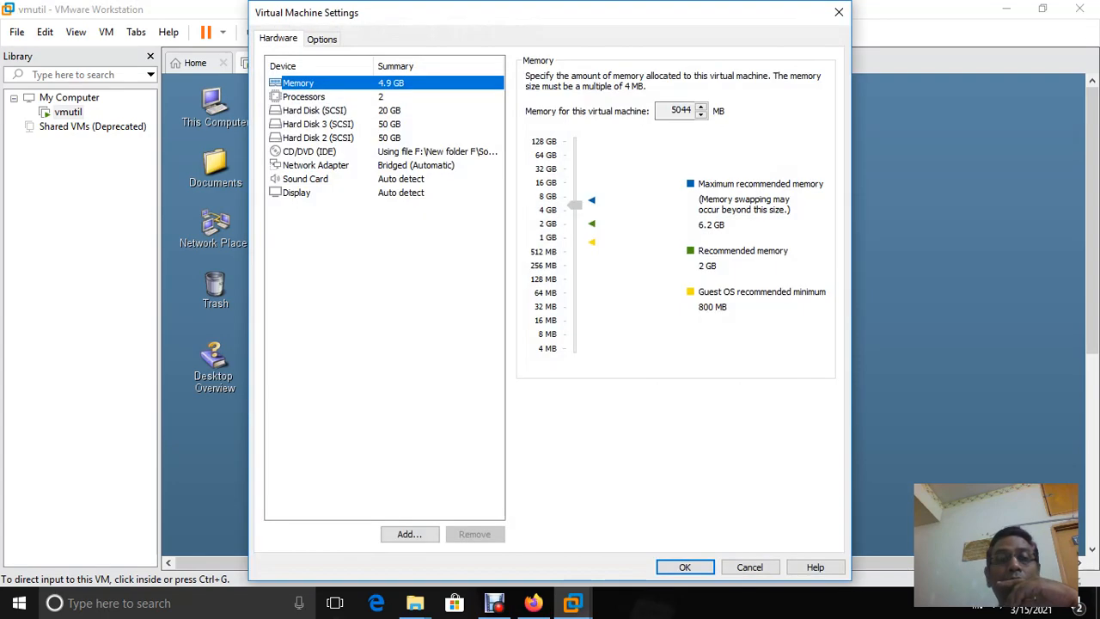
{"action": "left_click", "coordinate": [320, 38]}
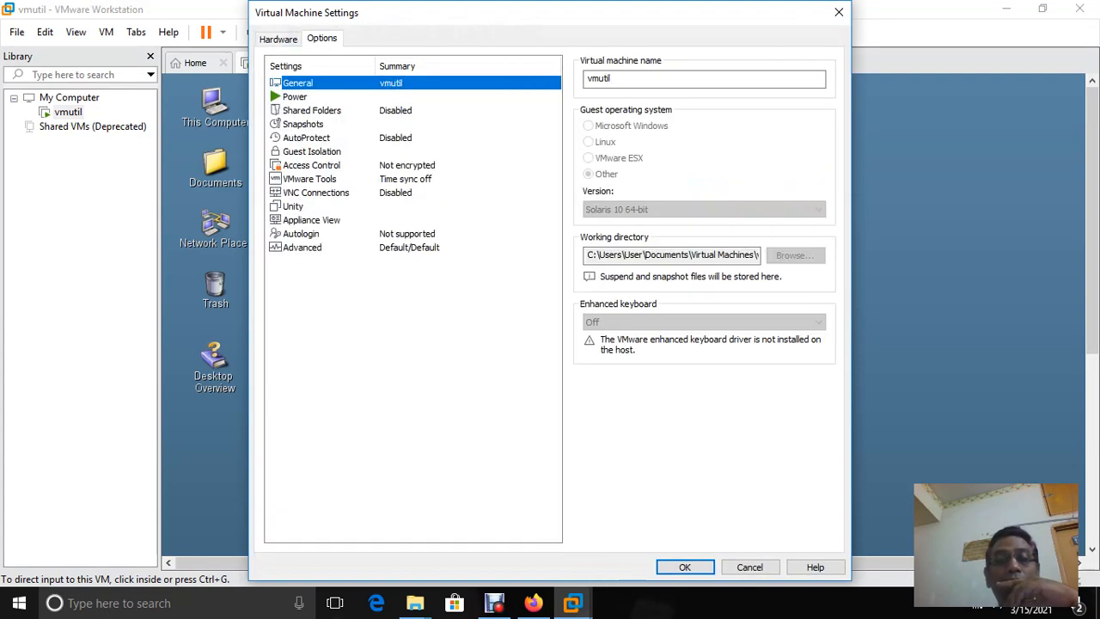
{"action": "left_click", "coordinate": [312, 110]}
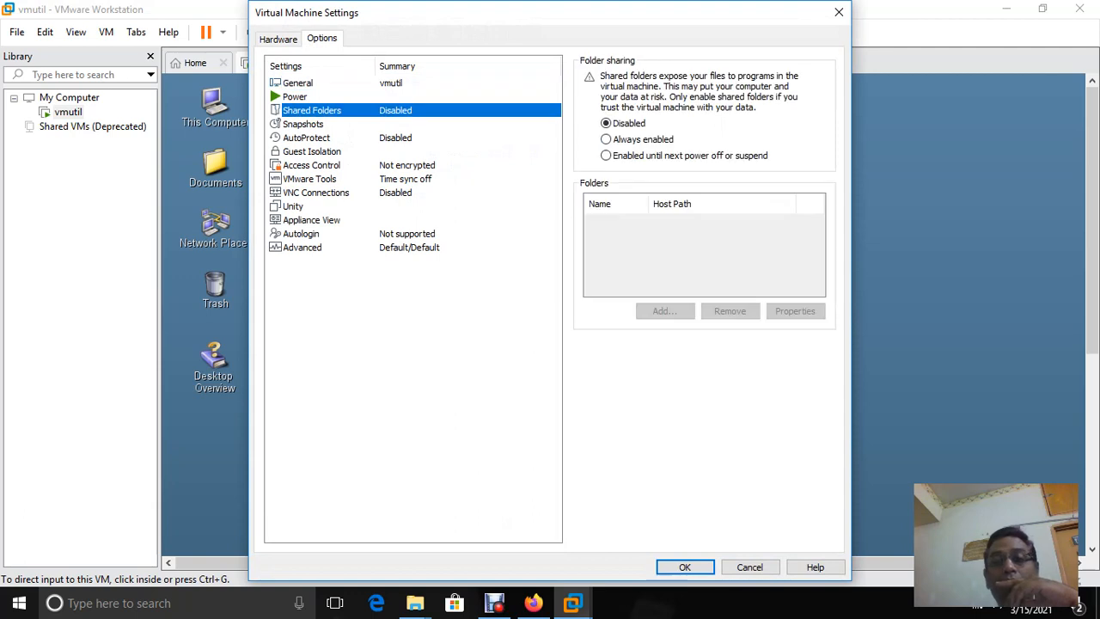
{"action": "left_click", "coordinate": [606, 139]}
Start adding a shared folder, browse into Documents, then escape out of all dialogs
{"action": "left_click", "coordinate": [665, 310]}
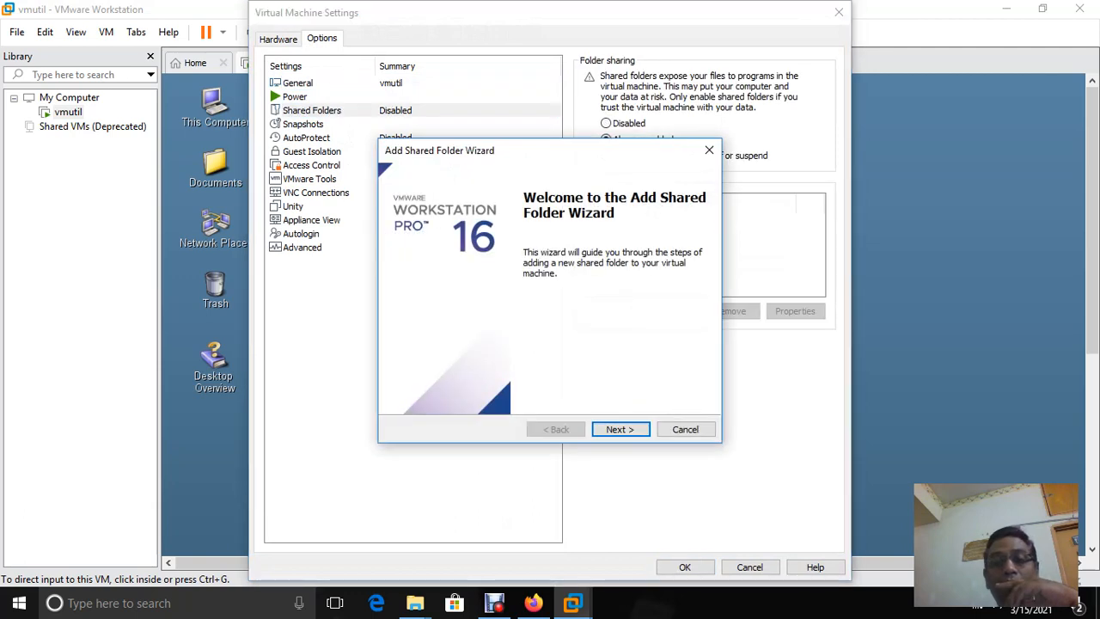
{"action": "left_click", "coordinate": [621, 429]}
{"action": "left_click", "coordinate": [680, 235]}
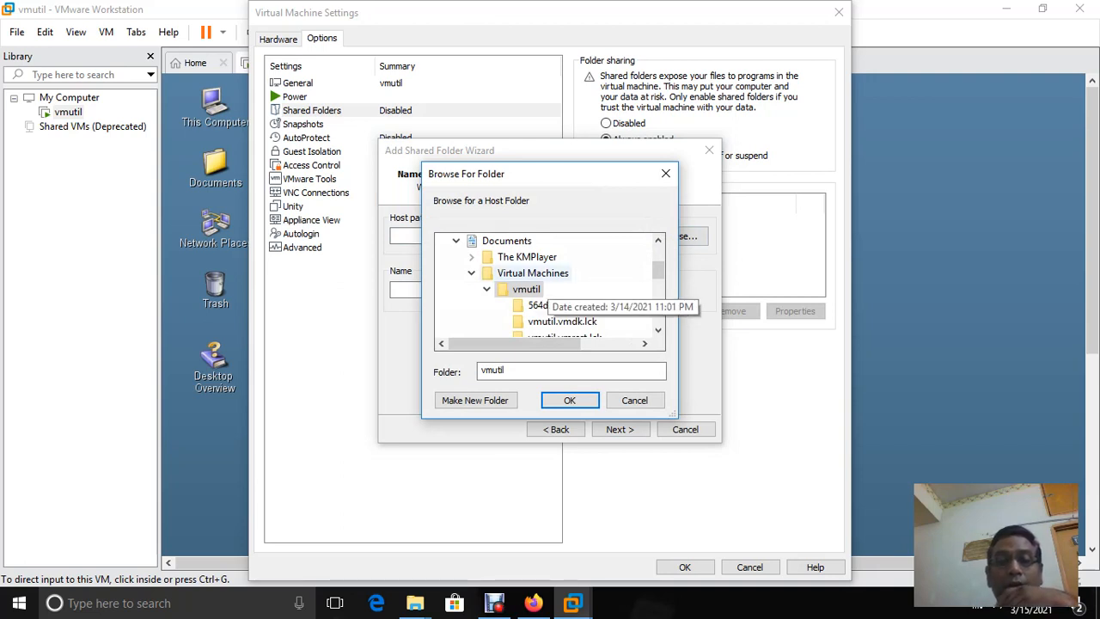
{"action": "scroll", "coordinate": [659, 271], "scroll_direction": "up", "scroll_amount": 1}
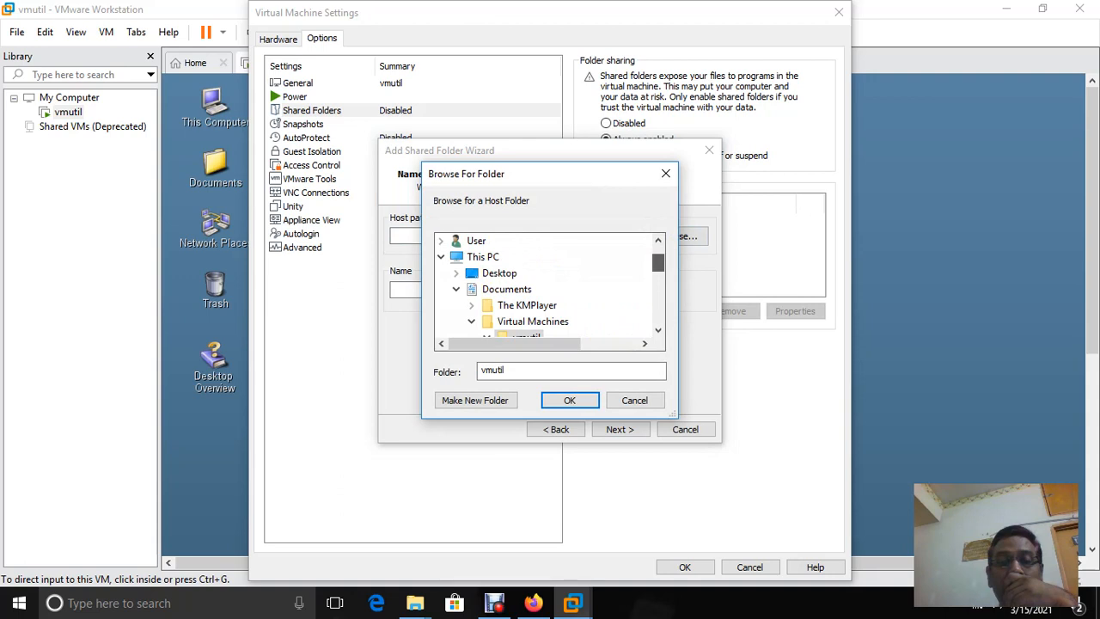
{"action": "scroll", "coordinate": [550, 292], "scroll_direction": "down", "scroll_amount": 1}
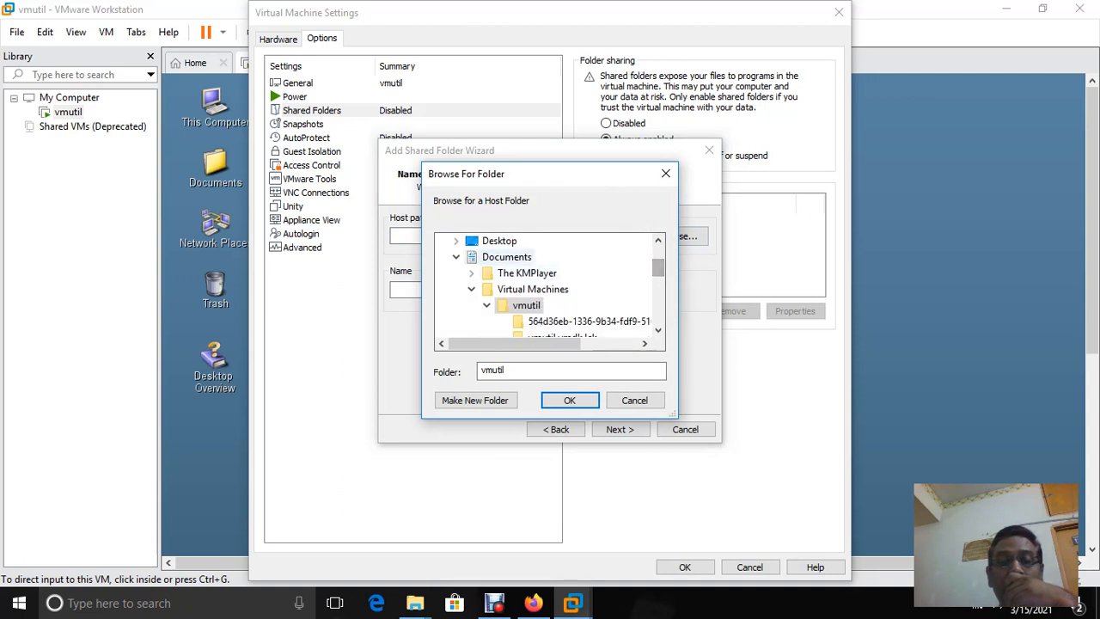
{"action": "left_click", "coordinate": [456, 257]}
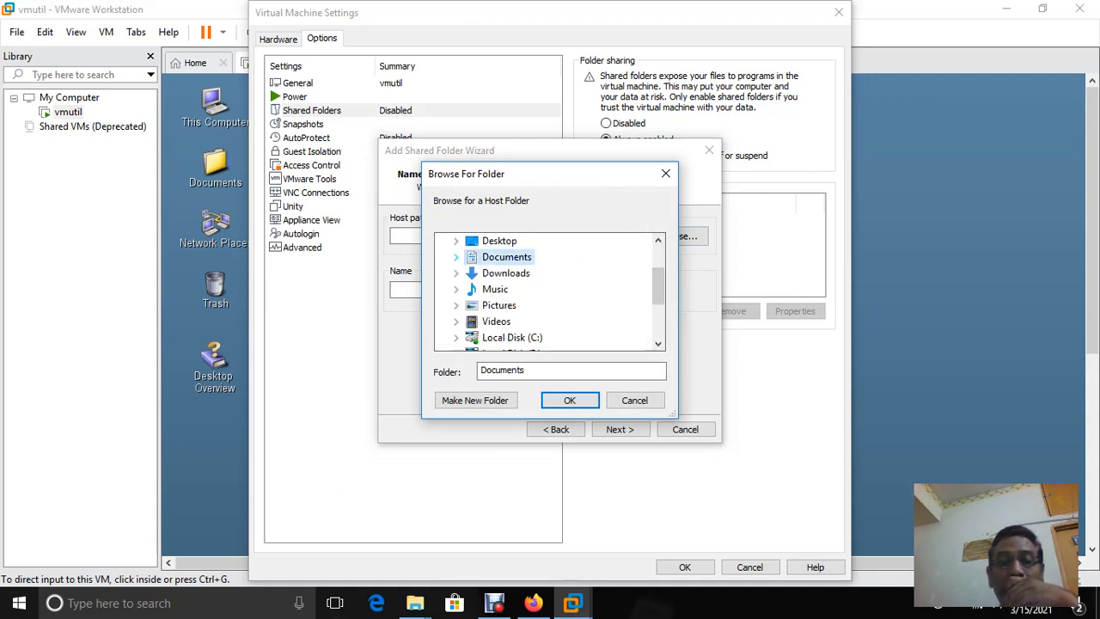
{"action": "key", "text": "Right"}
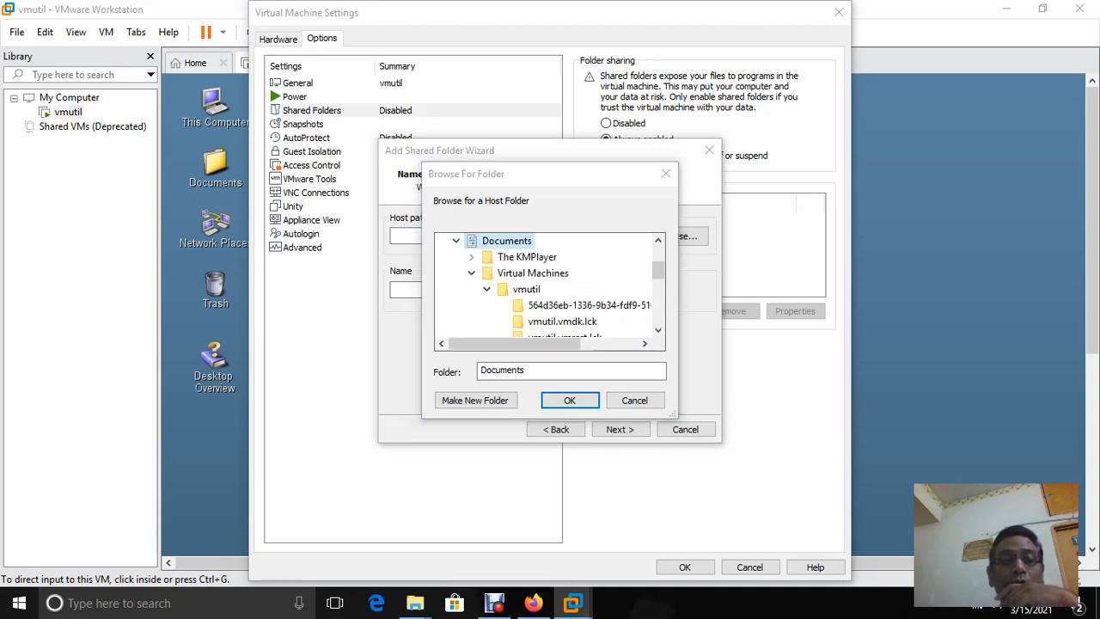
{"action": "key", "text": "Escape"}
{"action": "key", "text": "Escape"}
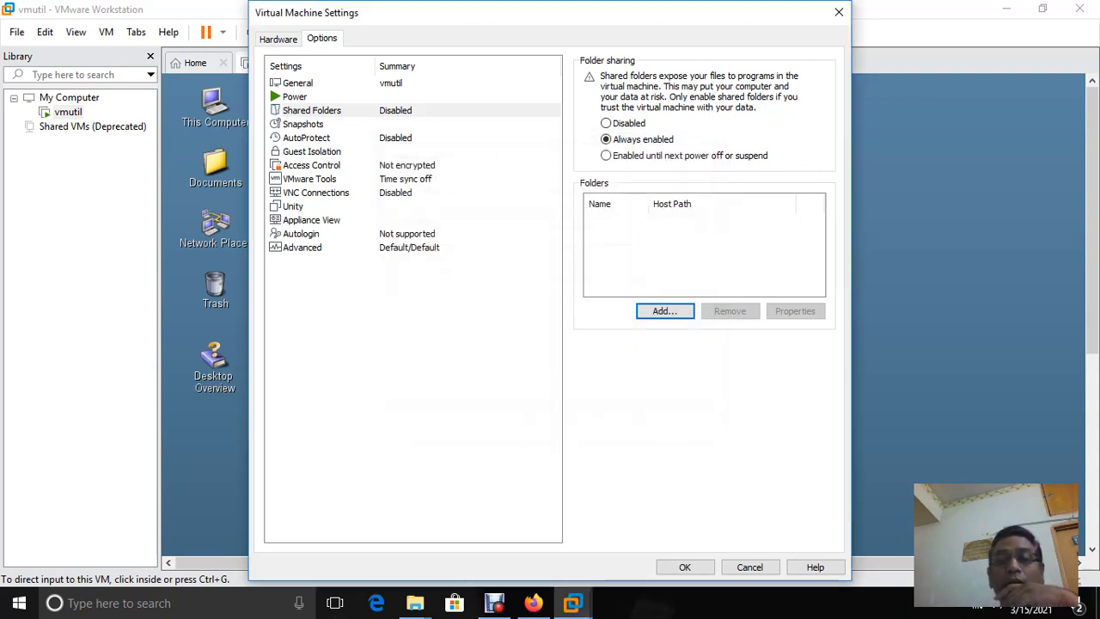
{"action": "key", "text": "Escape"}
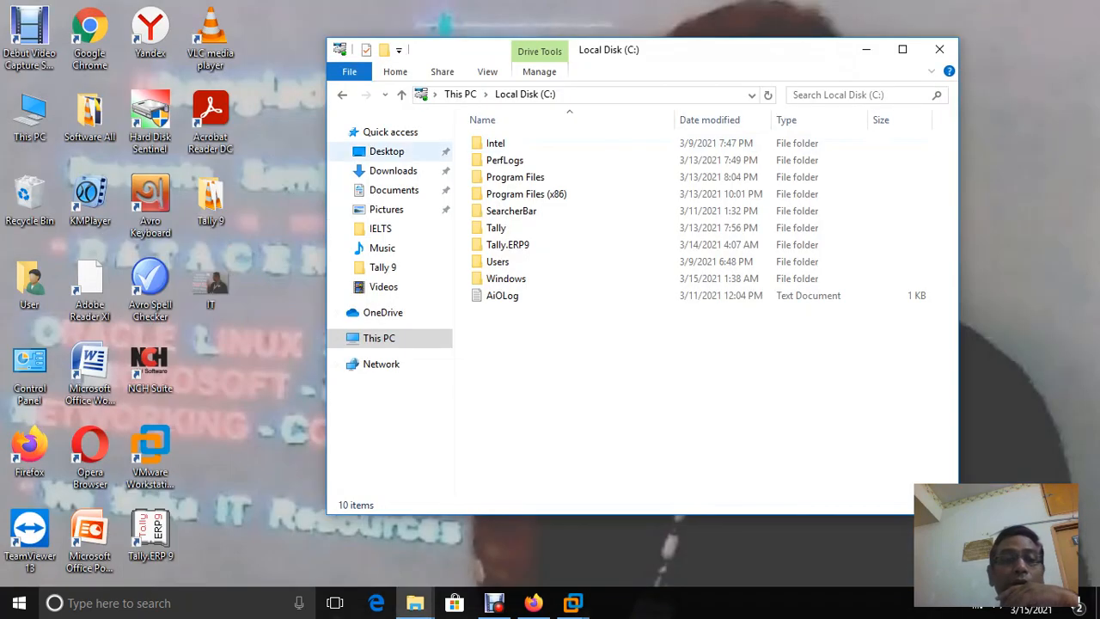
Navigate File Explorer to Documents\Virtual Machines\vmutil and maximize the window
{"action": "left_click", "coordinate": [393, 190]}
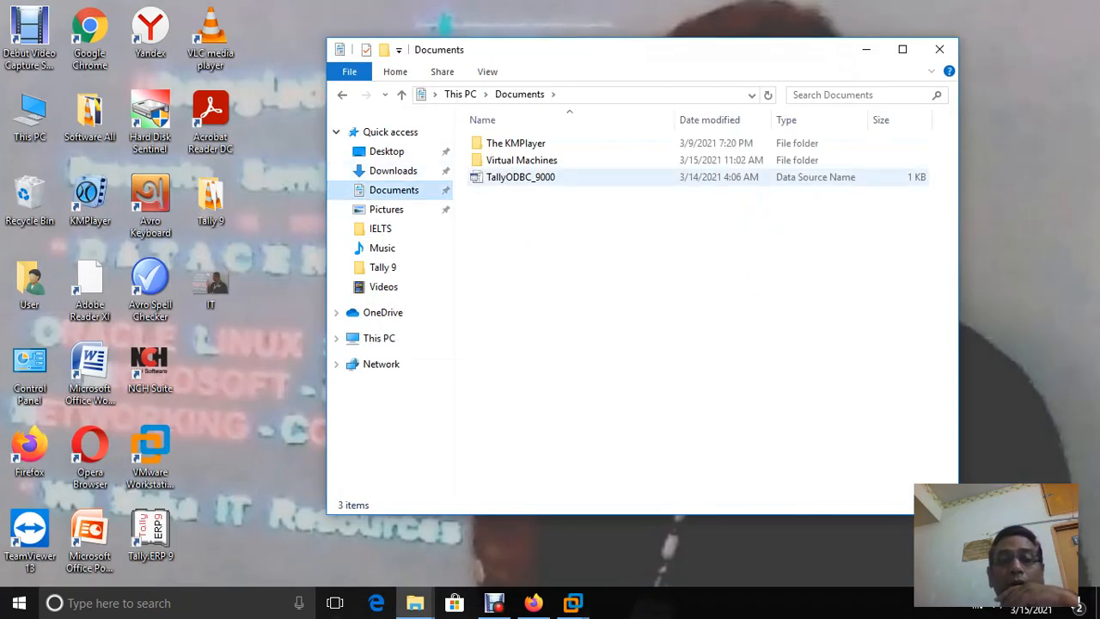
{"action": "double_click", "coordinate": [524, 160]}
{"action": "double_click", "coordinate": [500, 143]}
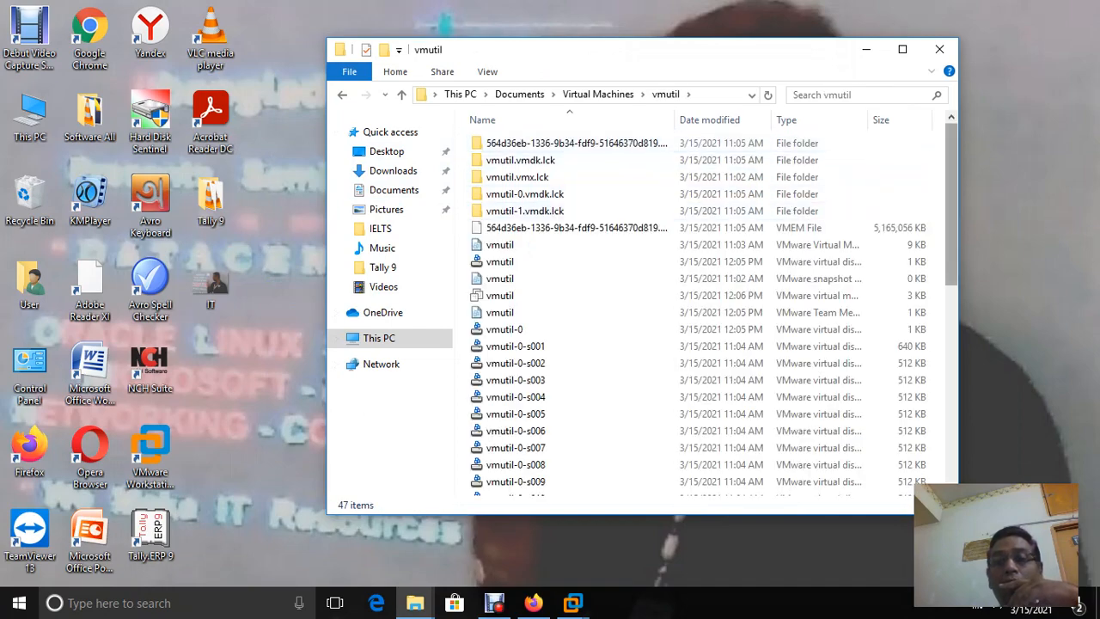
{"action": "scroll", "coordinate": [791, 197], "scroll_direction": "down", "scroll_amount": 8}
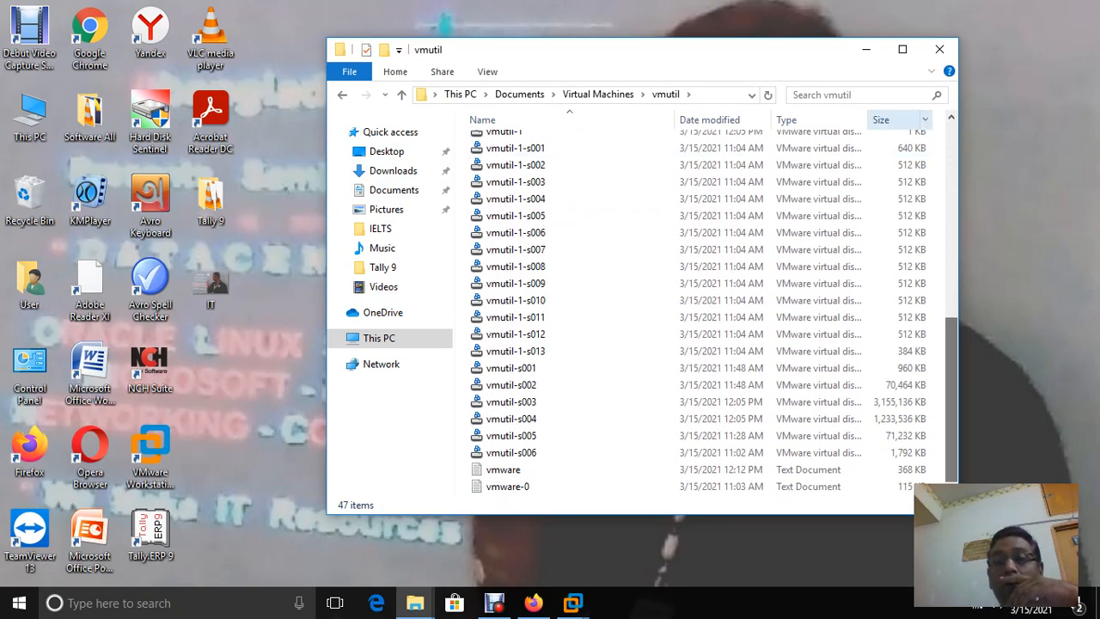
{"action": "left_click", "coordinate": [902, 49]}
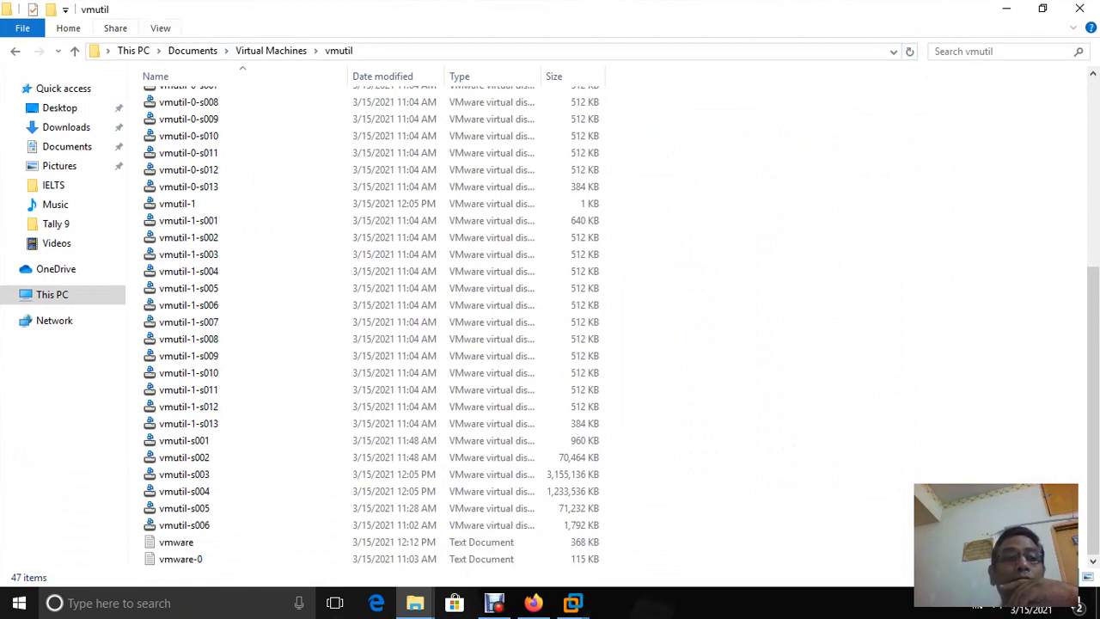
Create a new folder named 'hgfs' in vmutil, then switch back to the vmutil VM
{"action": "right_click", "coordinate": [829, 222]}
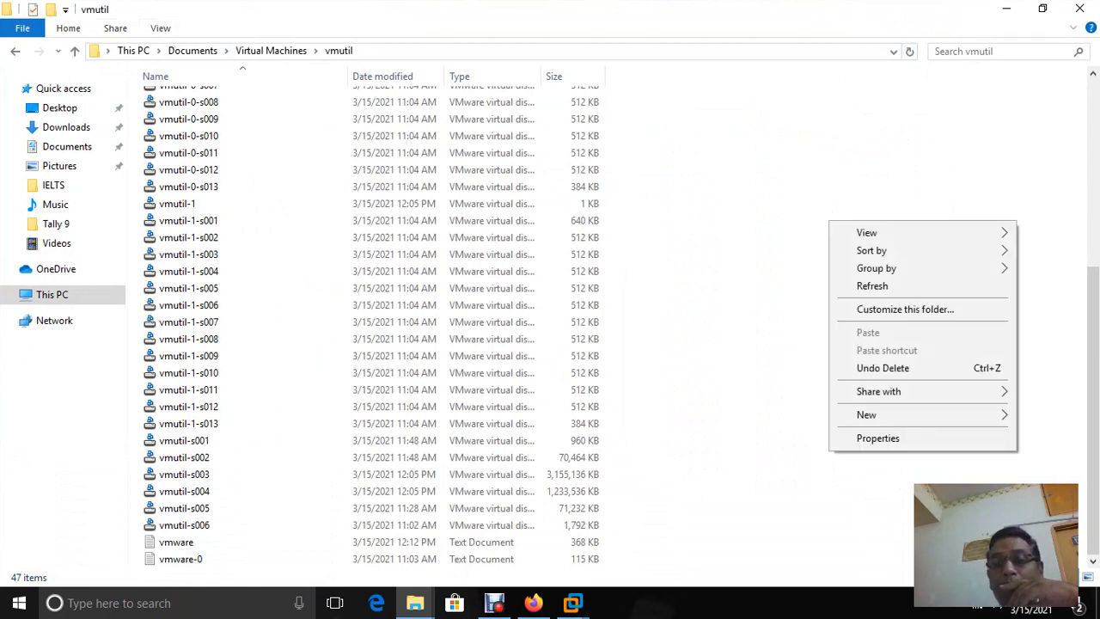
{"action": "mouse_move", "coordinate": [868, 414]}
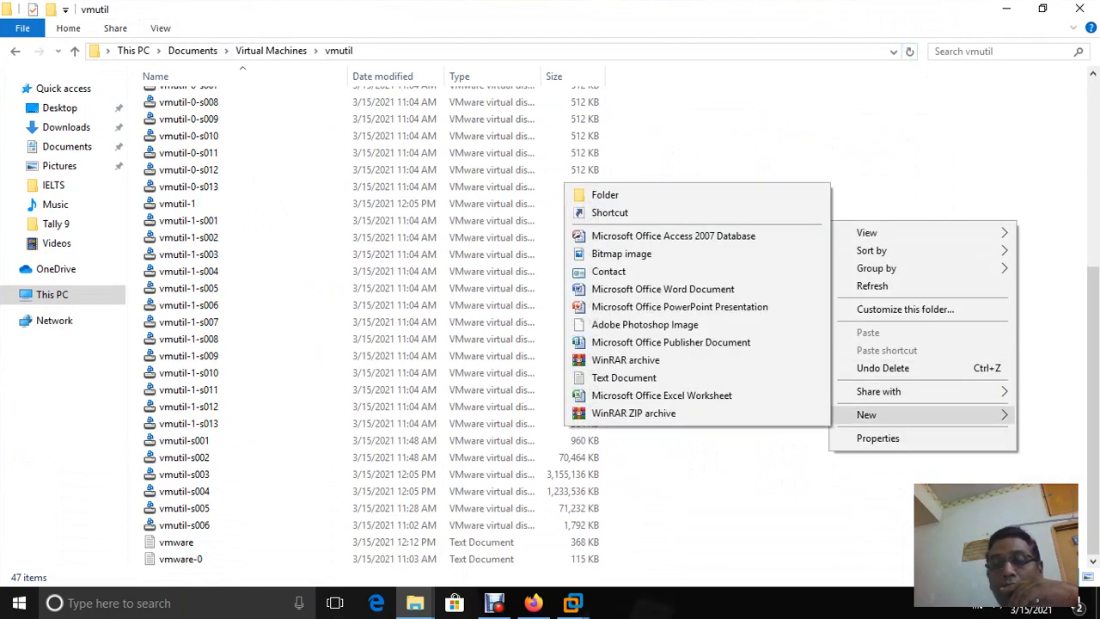
{"action": "left_click", "coordinate": [602, 195]}
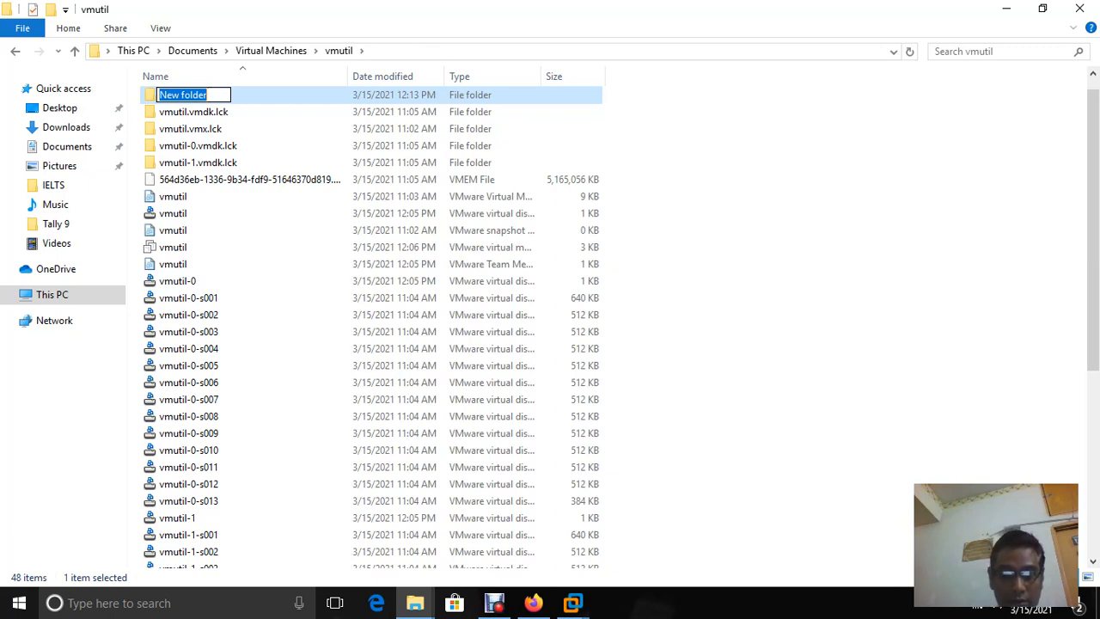
{"action": "type", "text": "hgfs"}
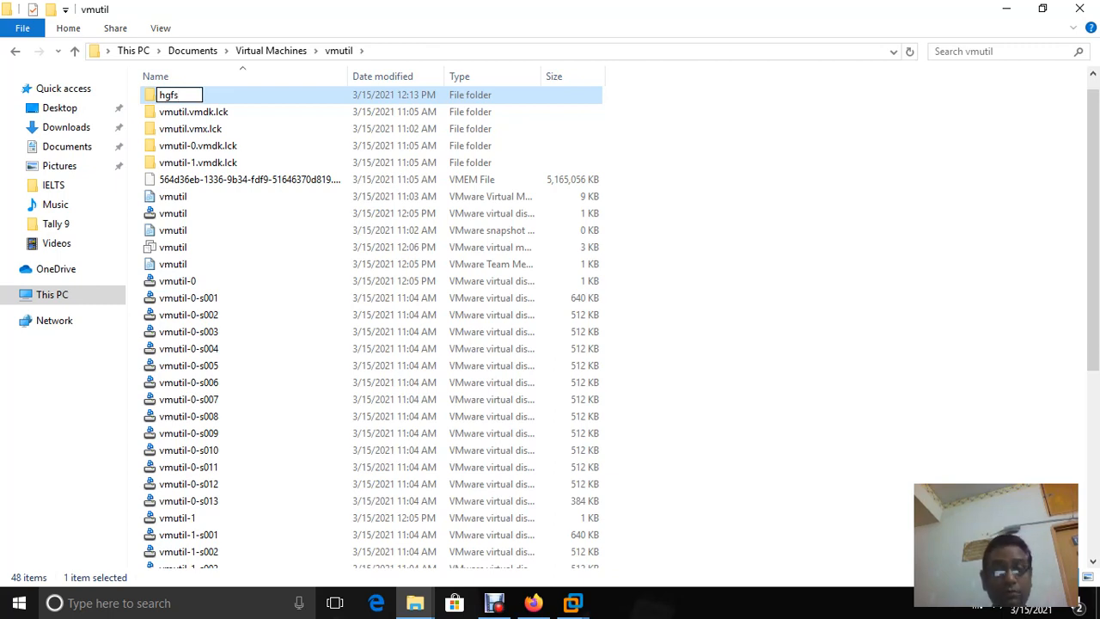
{"action": "key", "text": "Return"}
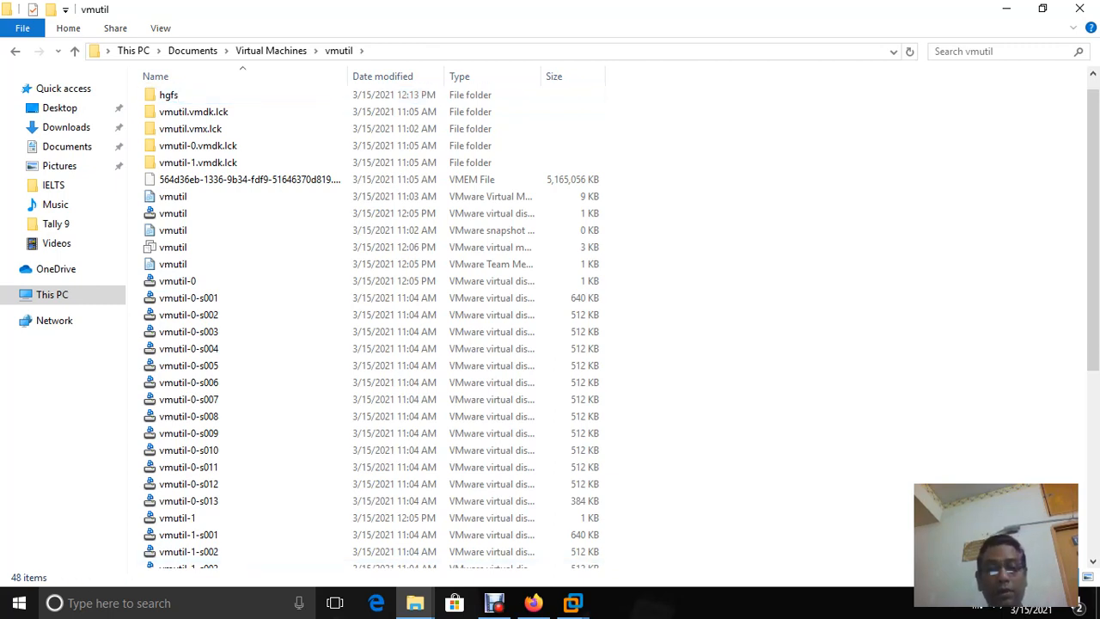
{"action": "mouse_move", "coordinate": [573, 602]}
{"action": "left_click", "coordinate": [657, 515]}
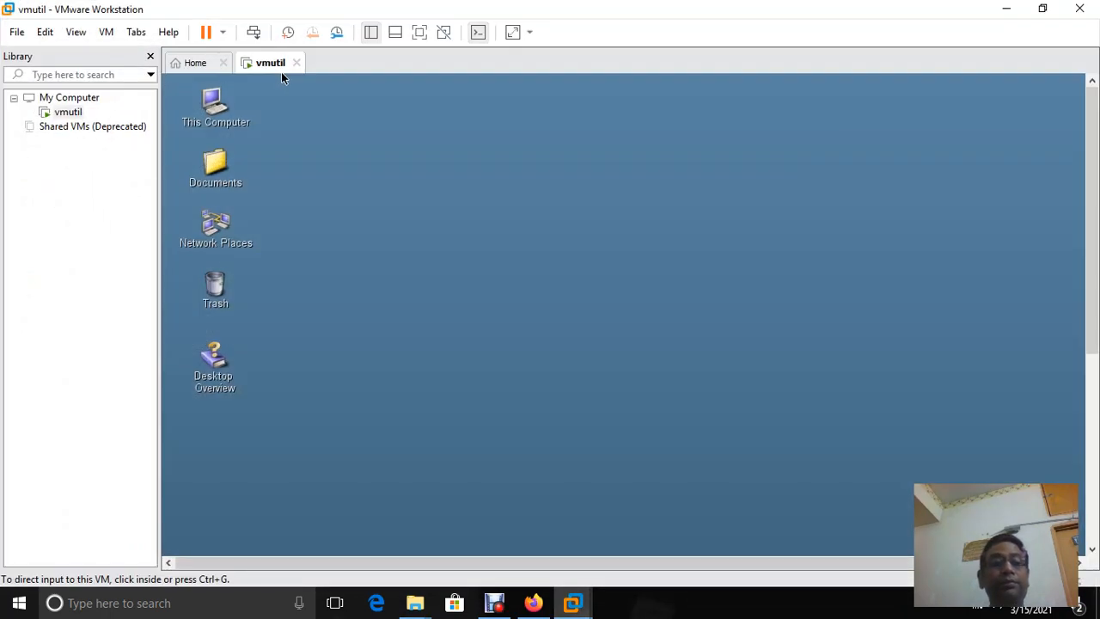
{"action": "right_click", "coordinate": [281, 72]}
{"action": "key", "text": "Up"}
{"action": "key", "text": "Return"}
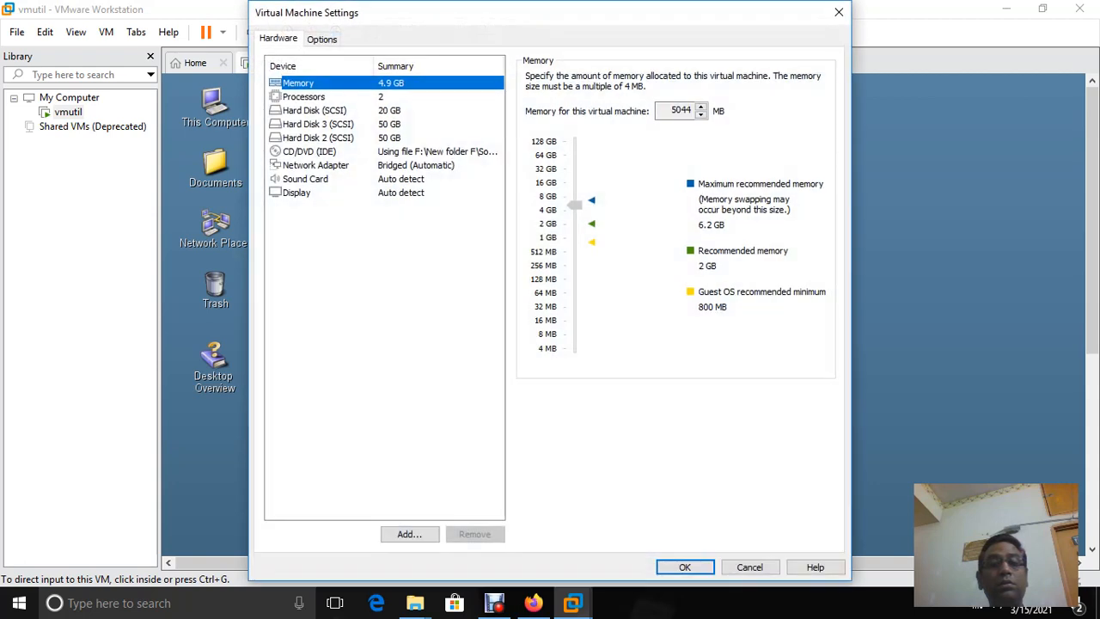
{"action": "left_click", "coordinate": [312, 40]}
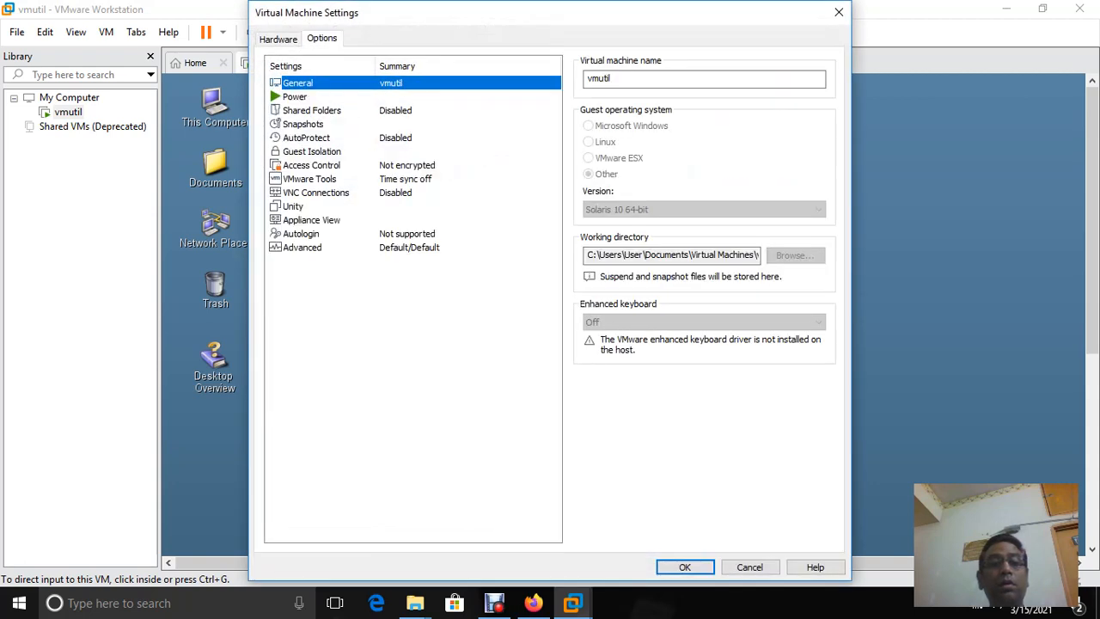
{"action": "left_click", "coordinate": [311, 110]}
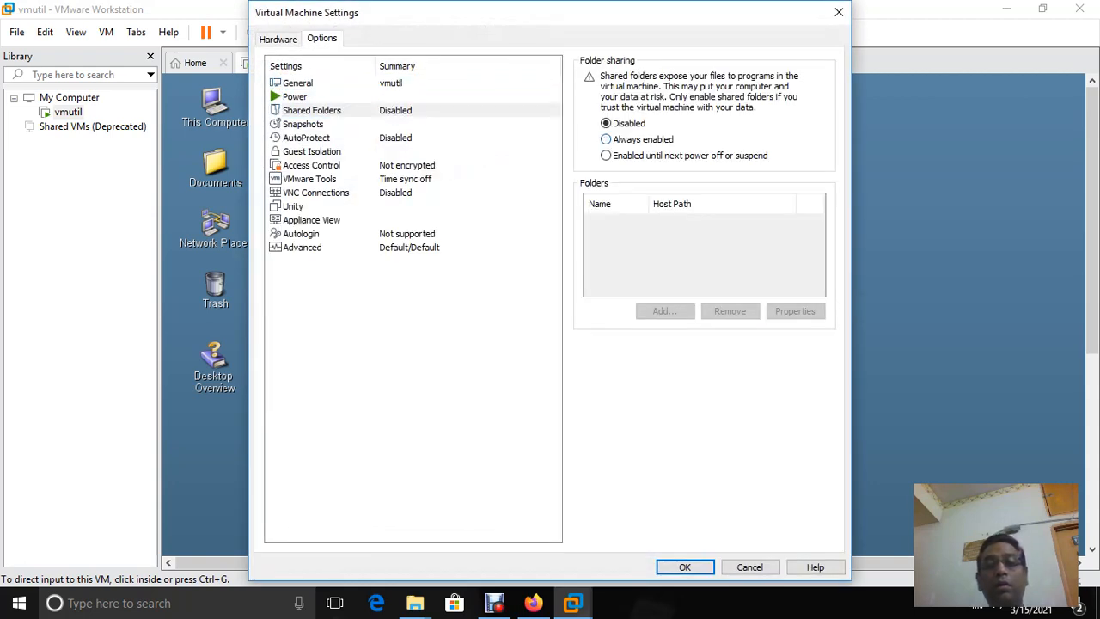
{"action": "left_click", "coordinate": [606, 139]}
{"action": "left_click", "coordinate": [665, 310]}
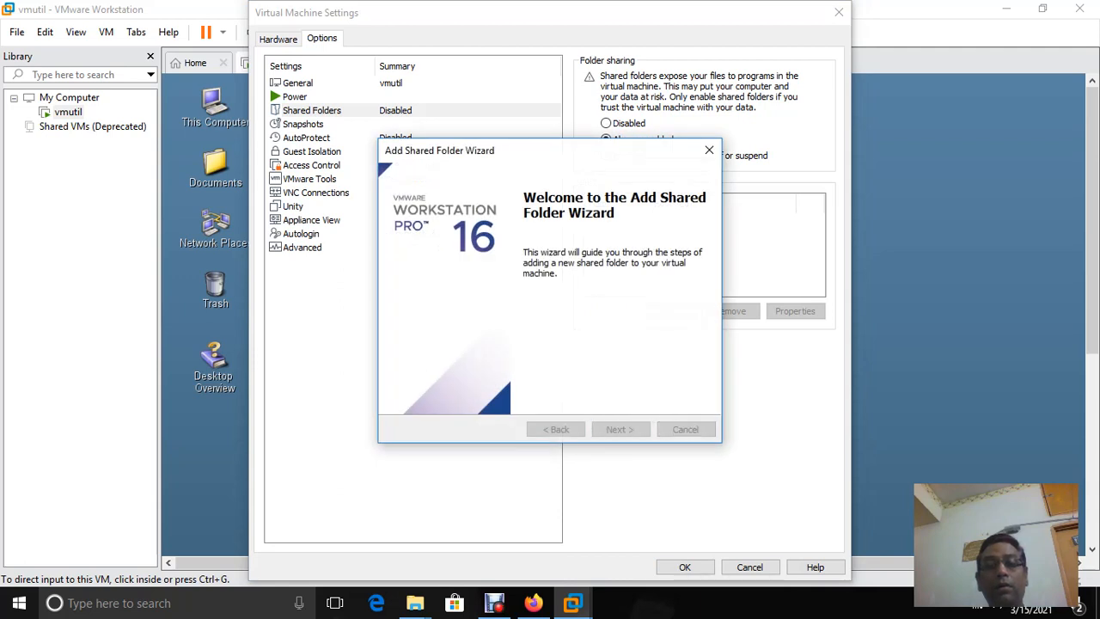
{"action": "left_click", "coordinate": [619, 428]}
{"action": "left_click", "coordinate": [678, 236]}
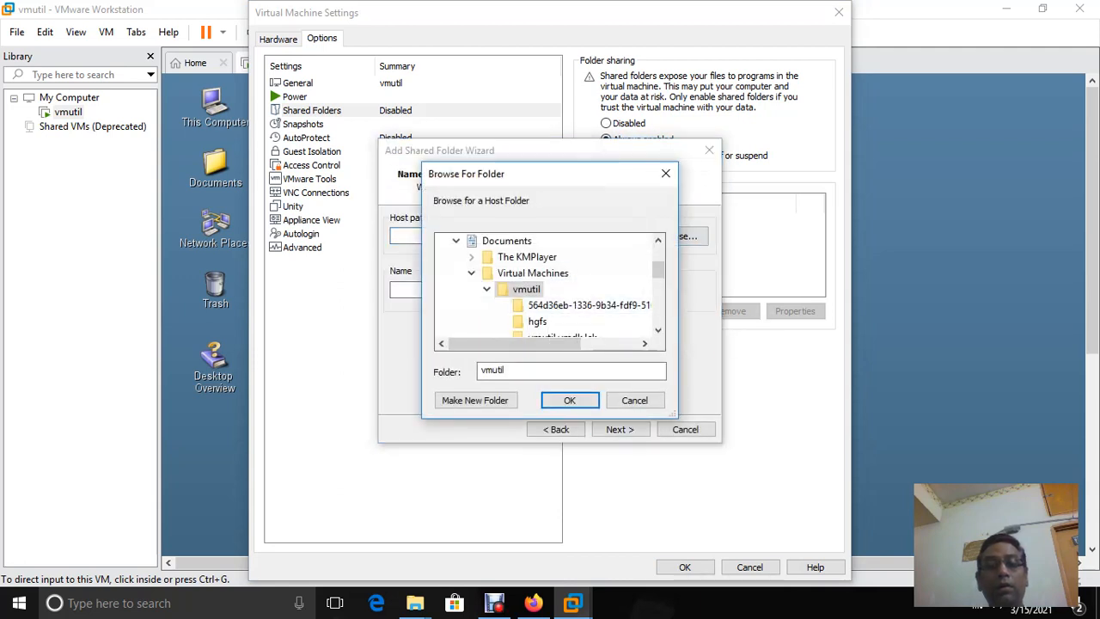
{"action": "left_click", "coordinate": [537, 321]}
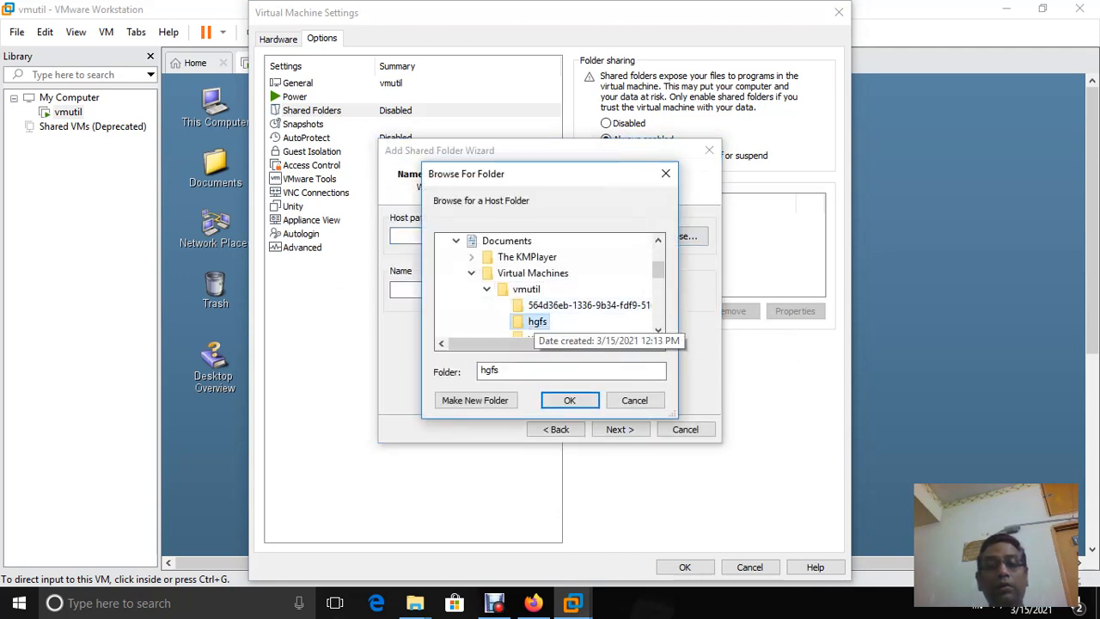
{"action": "left_click", "coordinate": [569, 399]}
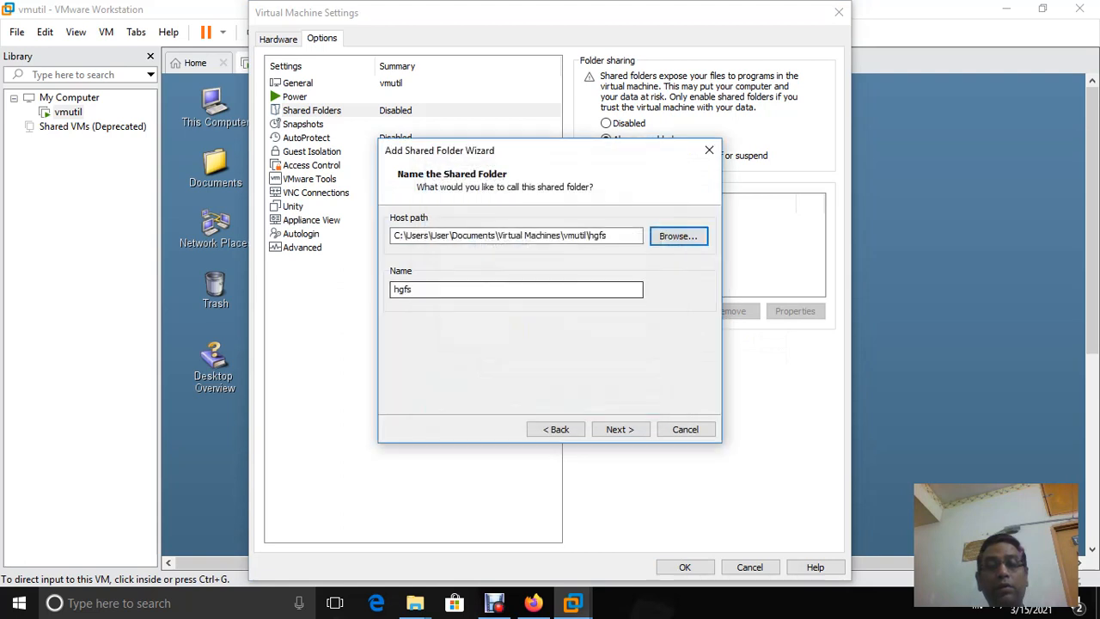
{"action": "key", "text": "BackSpace"}
{"action": "key", "text": "BackSpace"}
{"action": "key", "text": "BackSpace"}
{"action": "key", "text": "BackSpace"}
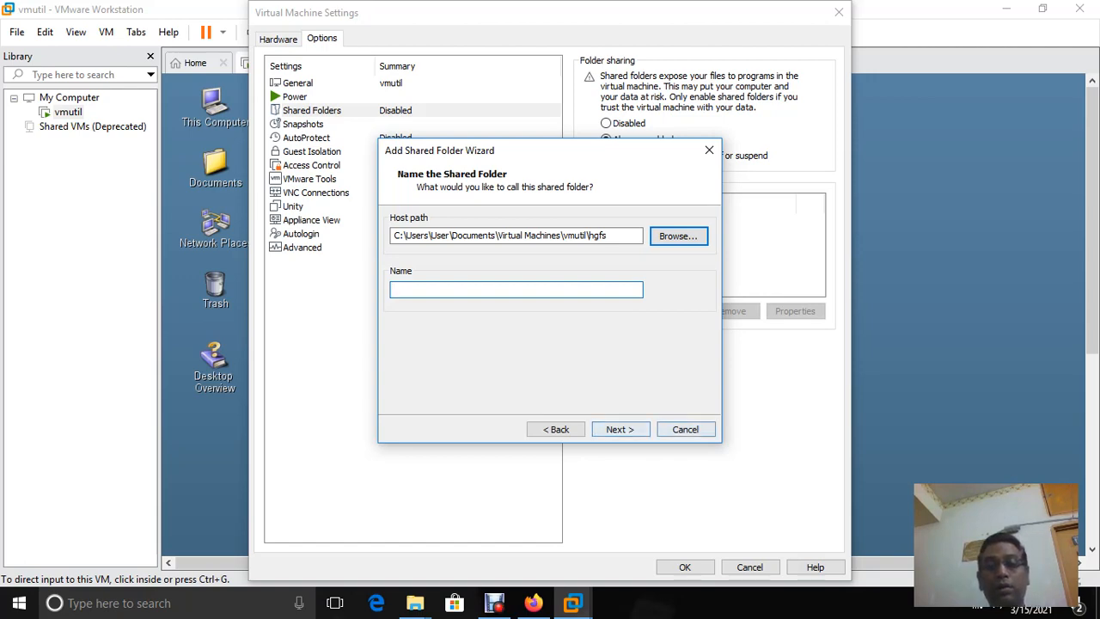
{"action": "left_click", "coordinate": [685, 429]}
{"action": "left_click", "coordinate": [838, 12]}
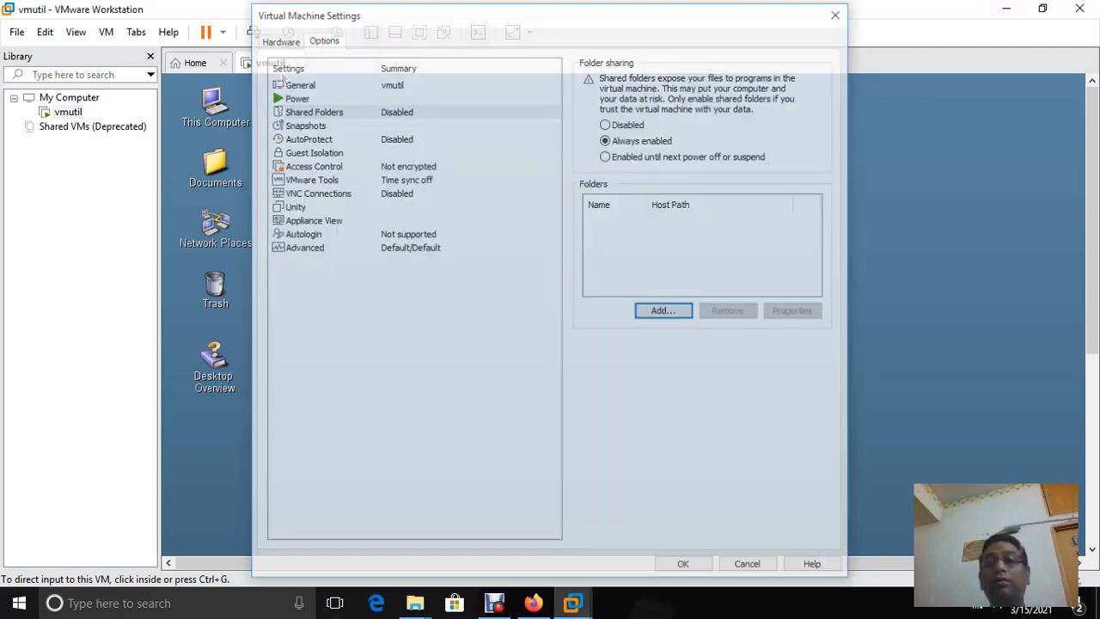
{"action": "left_click", "coordinate": [1006, 8]}
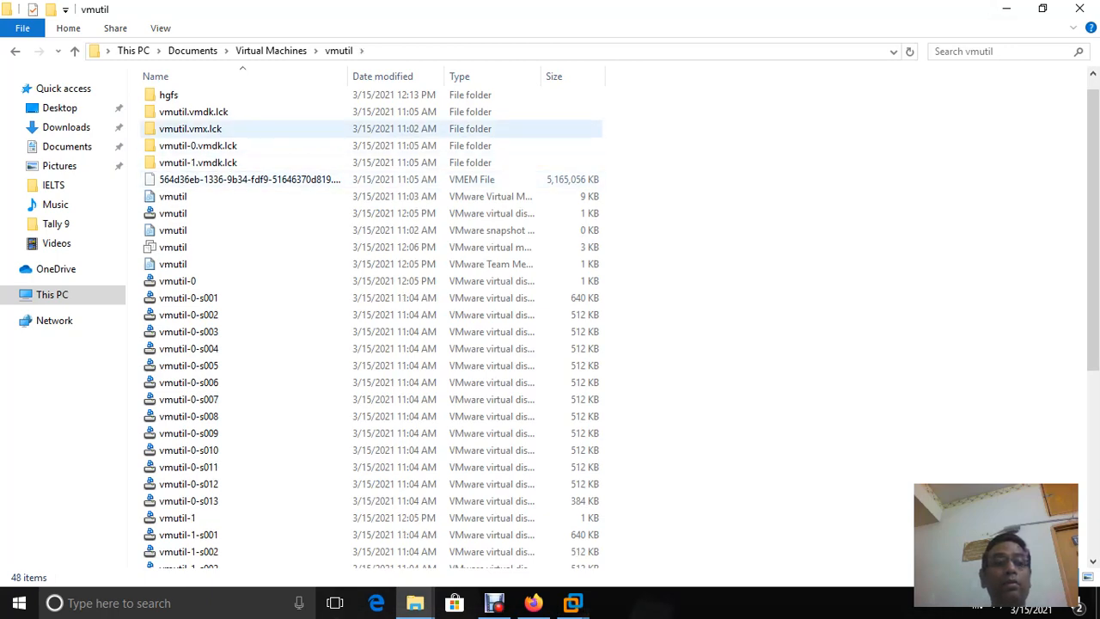
Rename the 'hgfs' folder inside vmutil to 'shared'
{"action": "left_click", "coordinate": [168, 95]}
{"action": "right_click", "coordinate": [163, 95]}
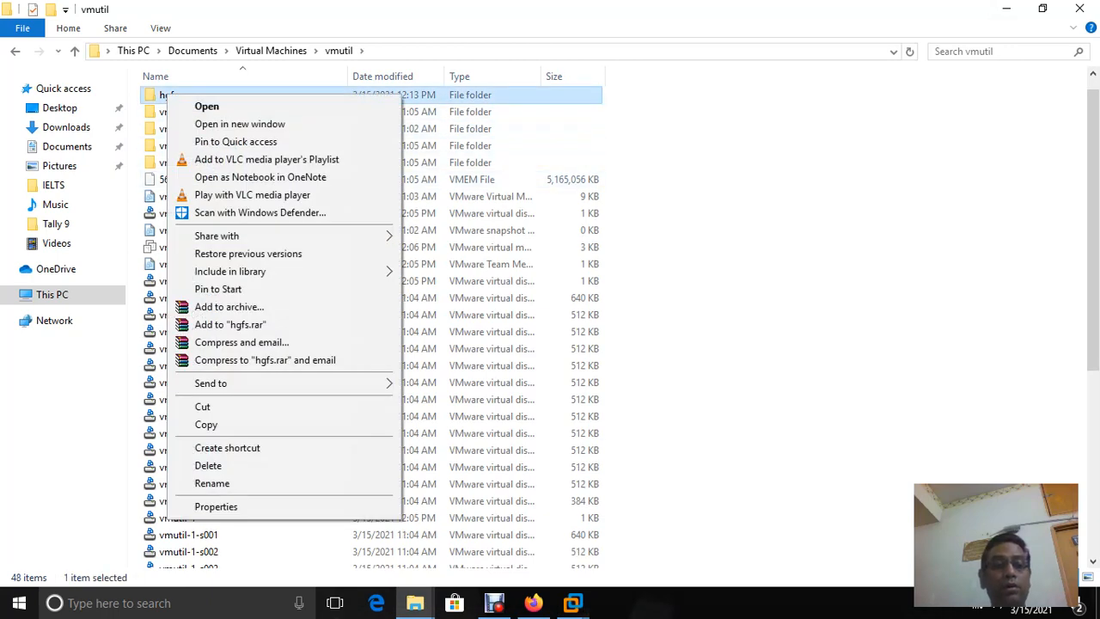
{"action": "left_click", "coordinate": [194, 484]}
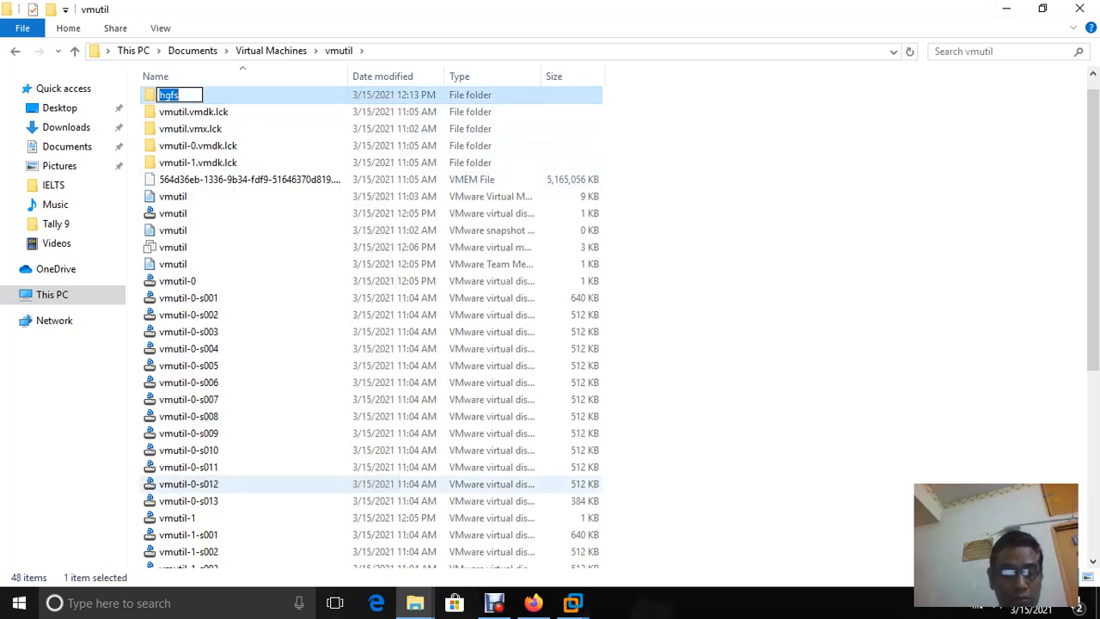
{"action": "type", "text": "sha"}
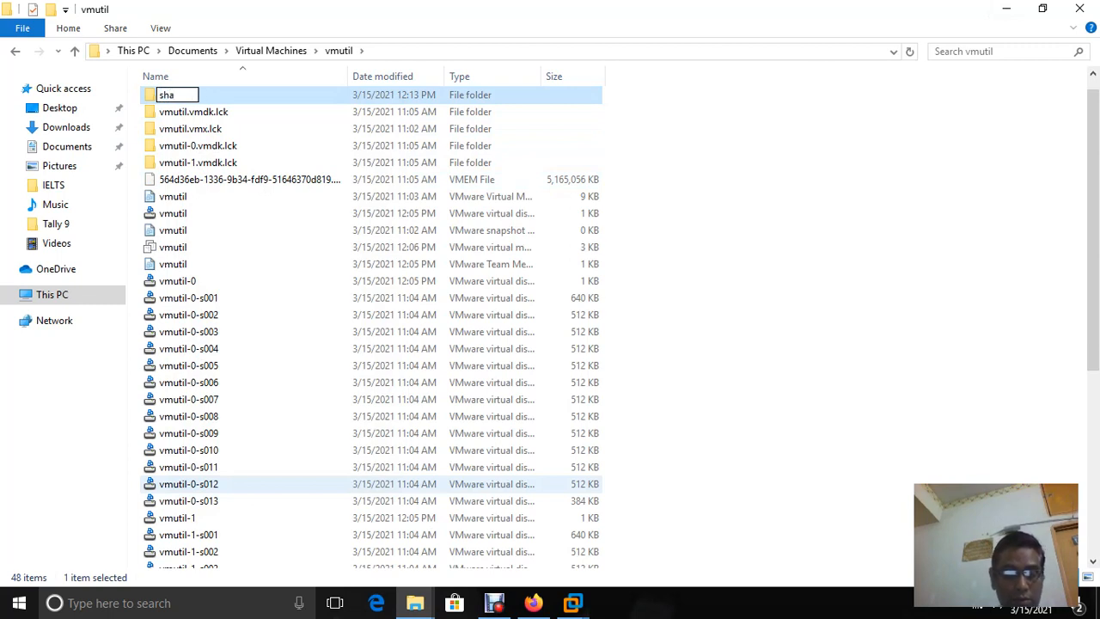
{"action": "type", "text": "red"}
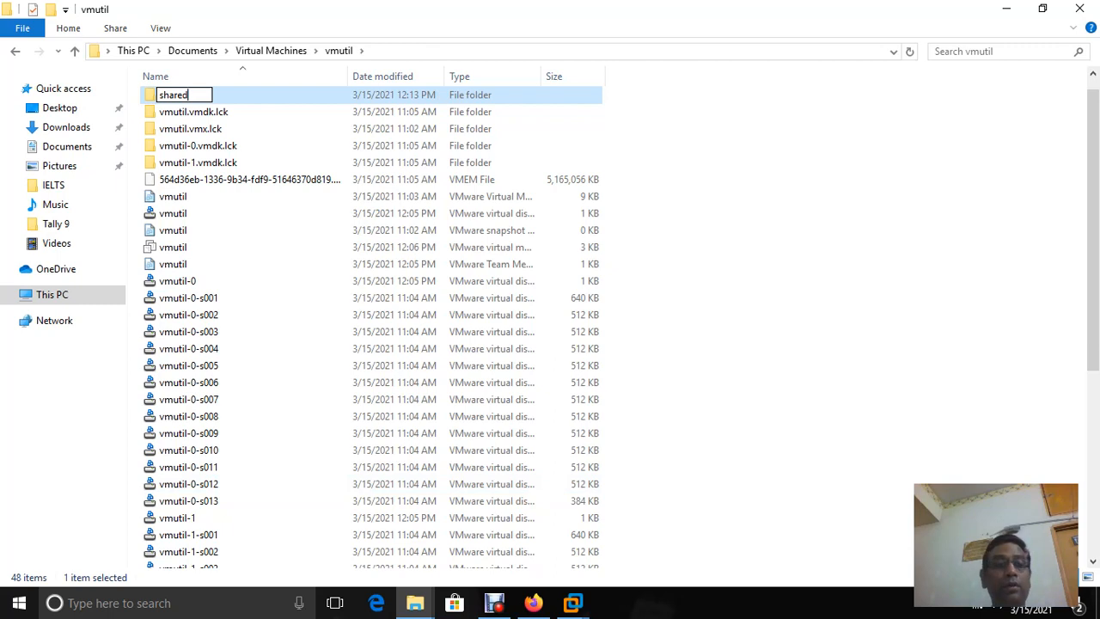
{"action": "key", "text": "Return"}
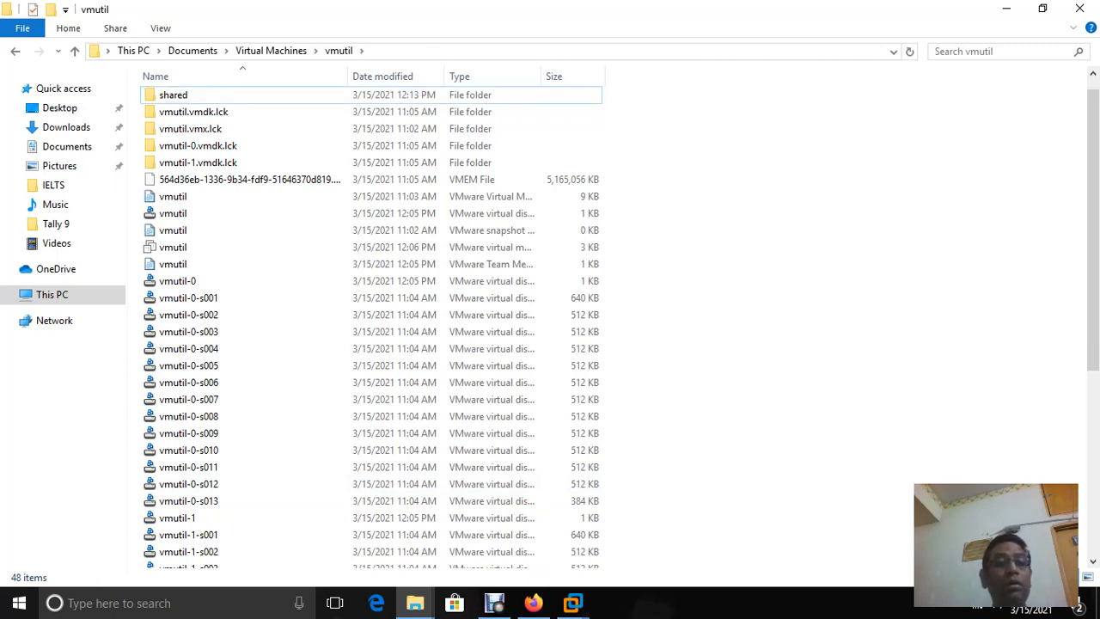
{"action": "left_click", "coordinate": [572, 603]}
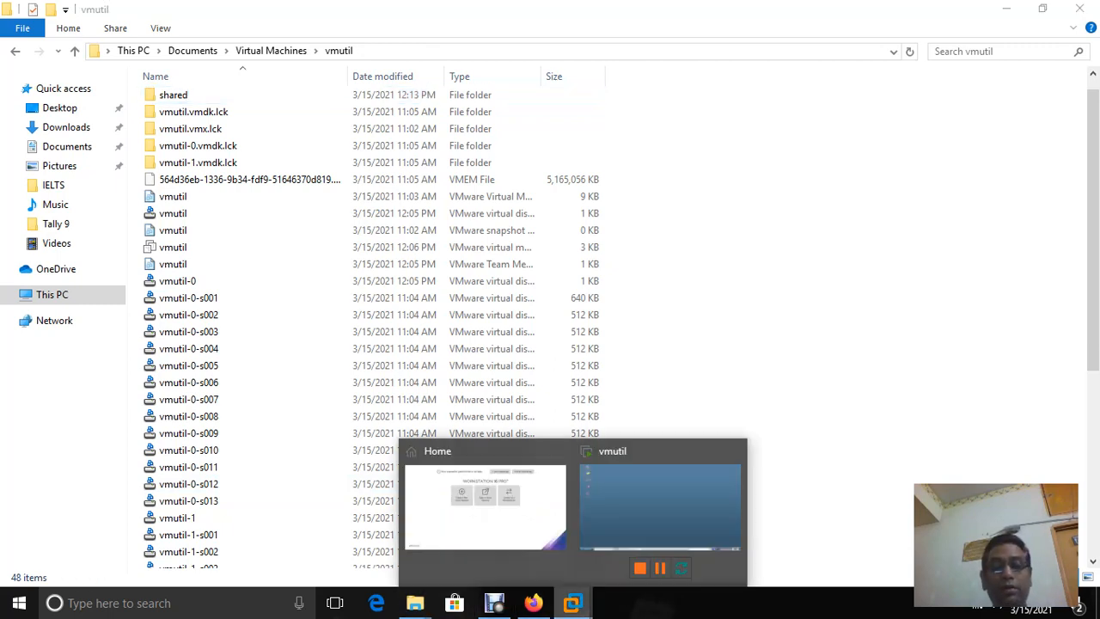
Reopen vmutil's settings and set Shared Folders to Always enabled
{"action": "left_click", "coordinate": [659, 507]}
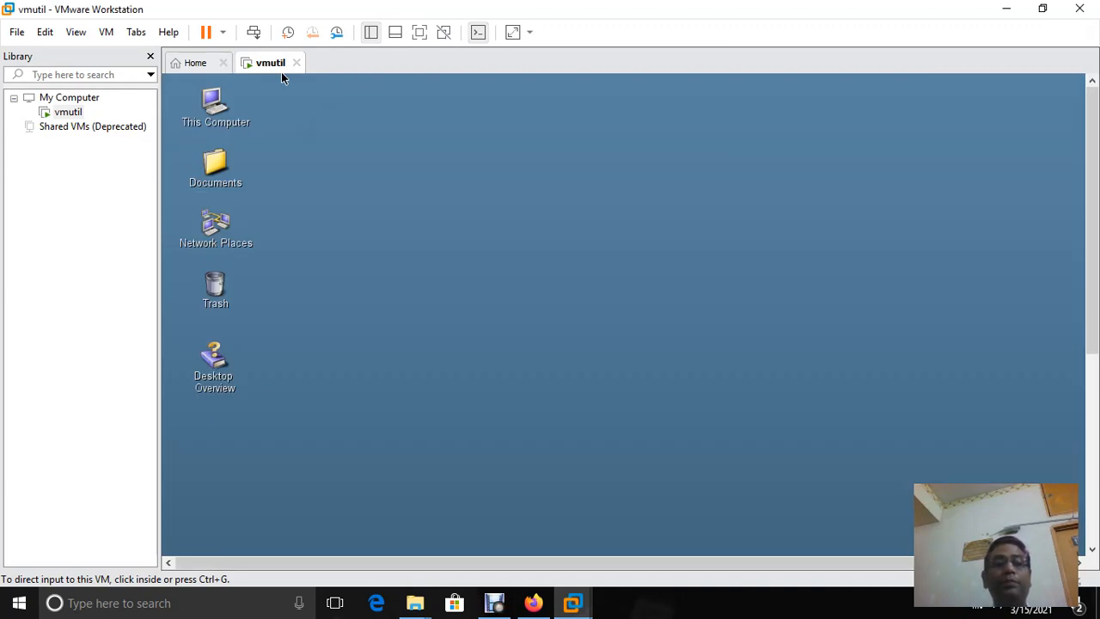
{"action": "right_click", "coordinate": [281, 72]}
{"action": "key", "text": "Down"}
{"action": "key", "text": "Return"}
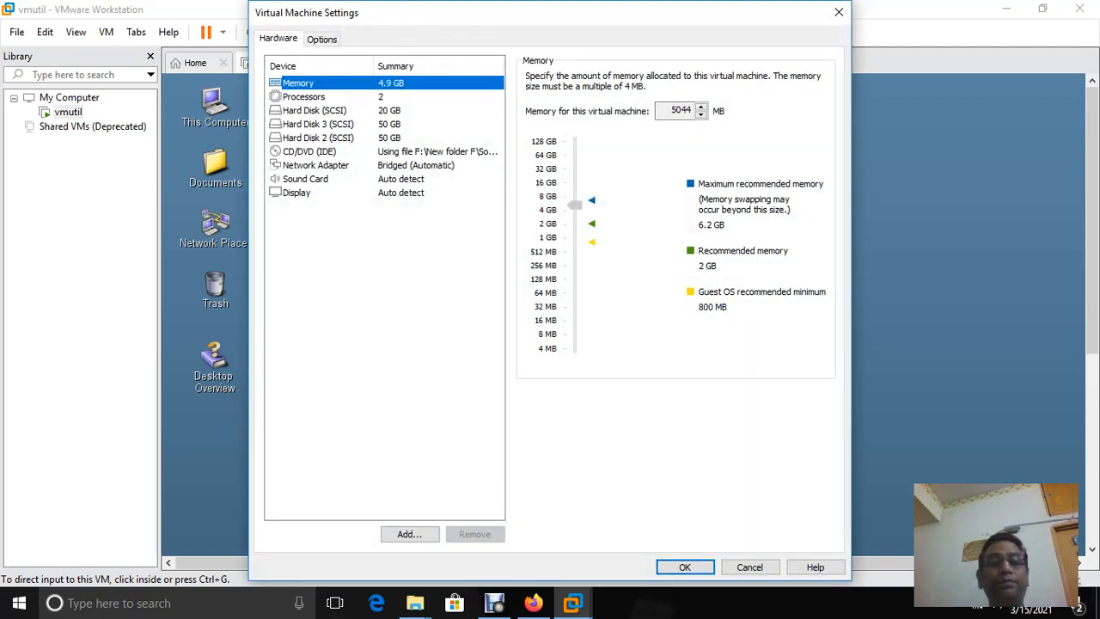
{"action": "left_click", "coordinate": [321, 38]}
{"action": "left_click", "coordinate": [311, 110]}
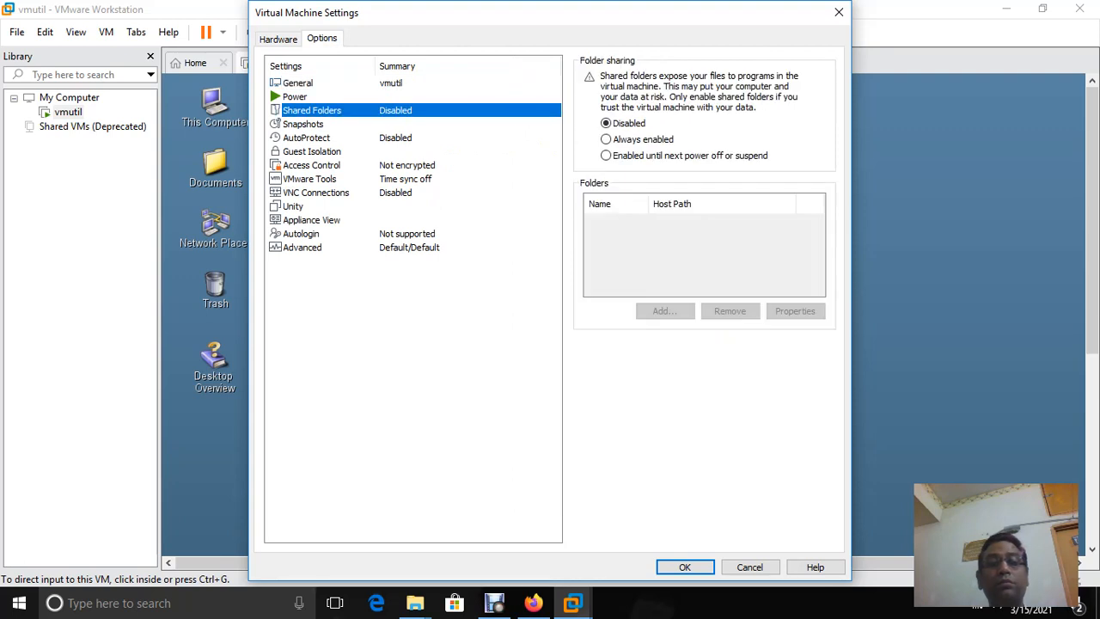
{"action": "left_click", "coordinate": [606, 140]}
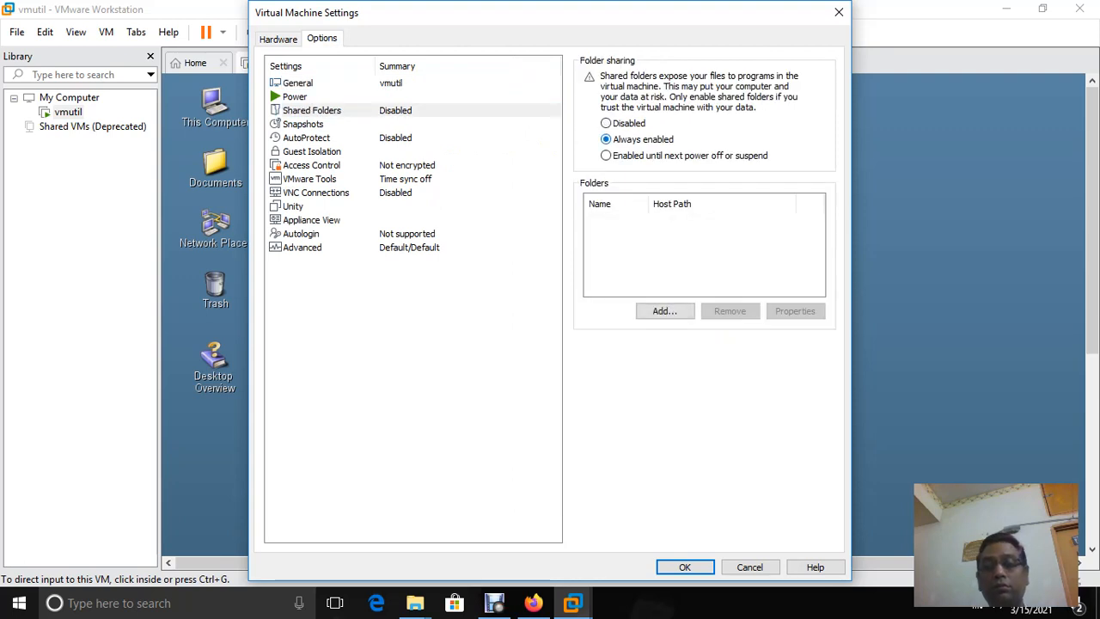
Add the host folder vmutil\shared as an enabled share named 'shared'
{"action": "left_click", "coordinate": [665, 312]}
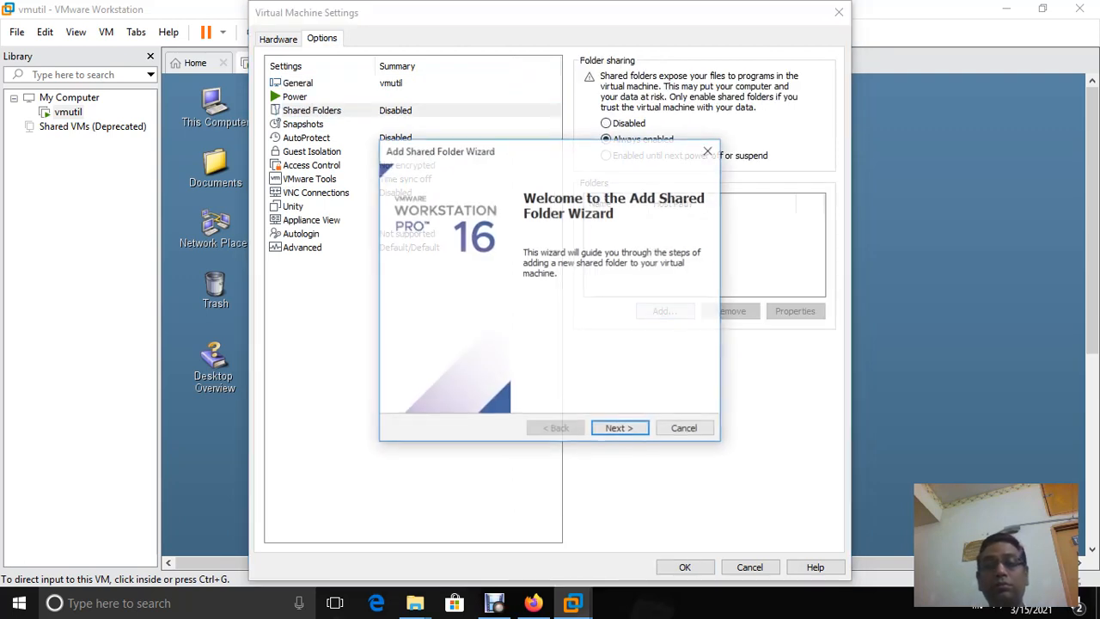
{"action": "left_click", "coordinate": [619, 429]}
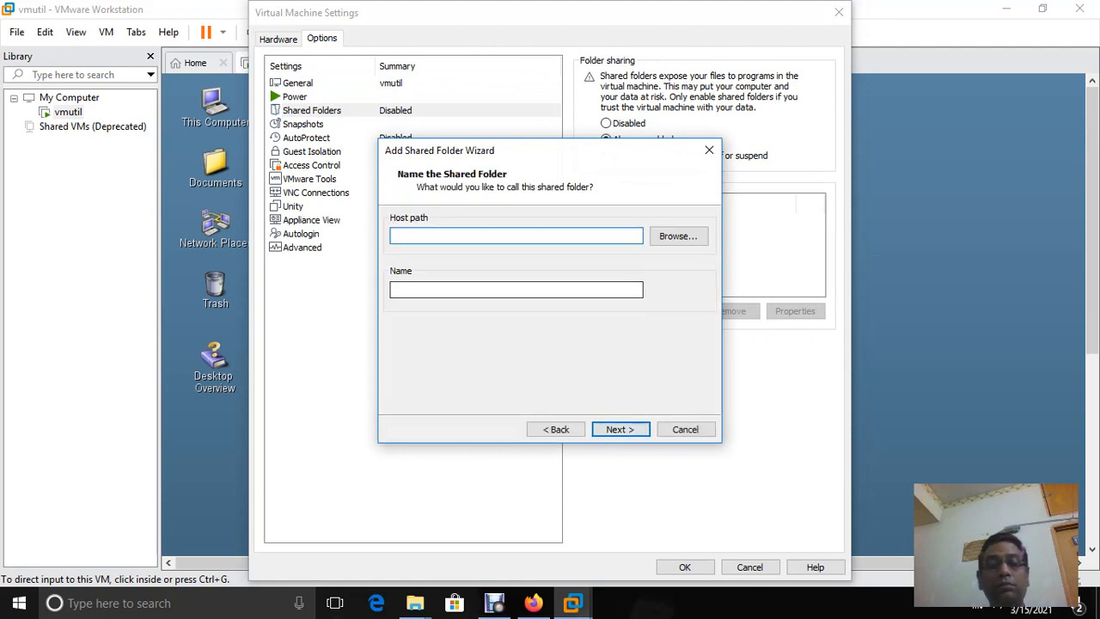
{"action": "left_click", "coordinate": [678, 236]}
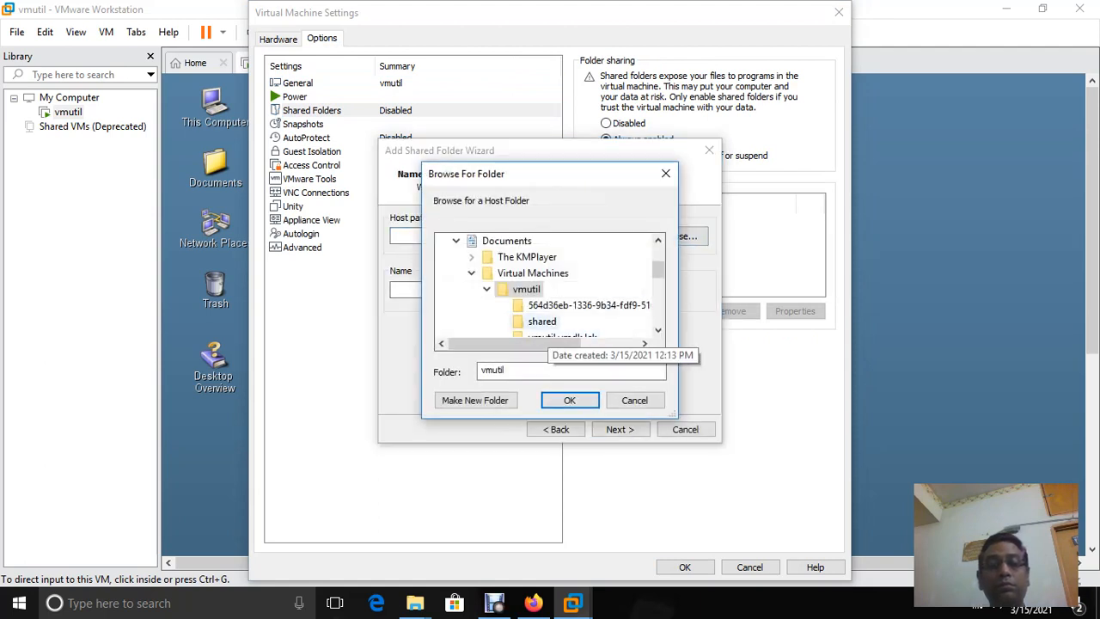
{"action": "left_click", "coordinate": [542, 321]}
{"action": "left_click", "coordinate": [570, 399]}
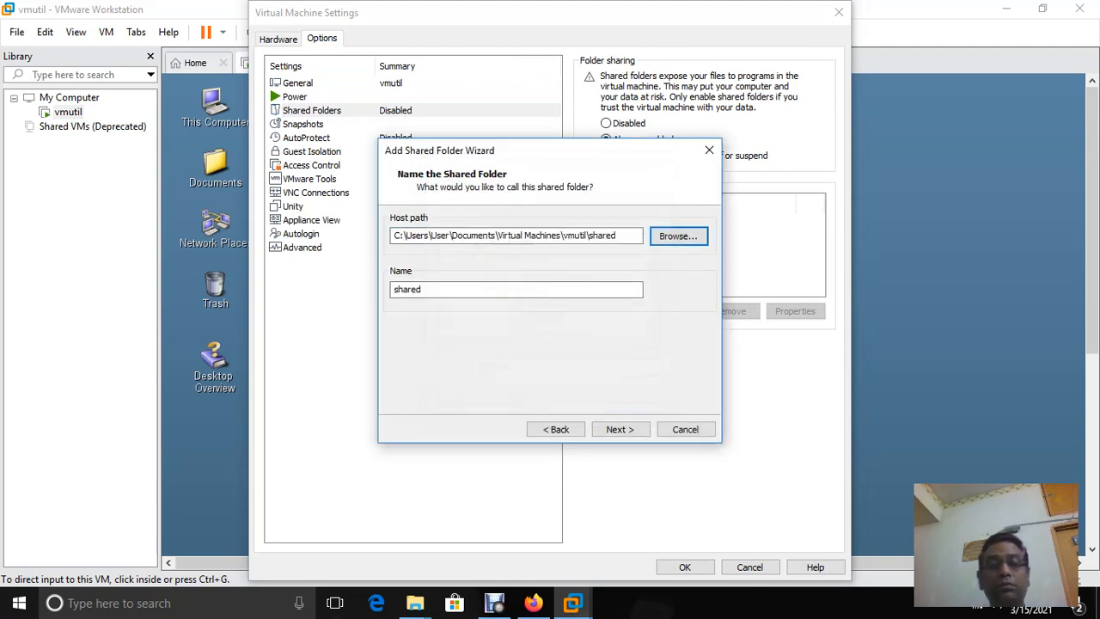
{"action": "left_click", "coordinate": [620, 428]}
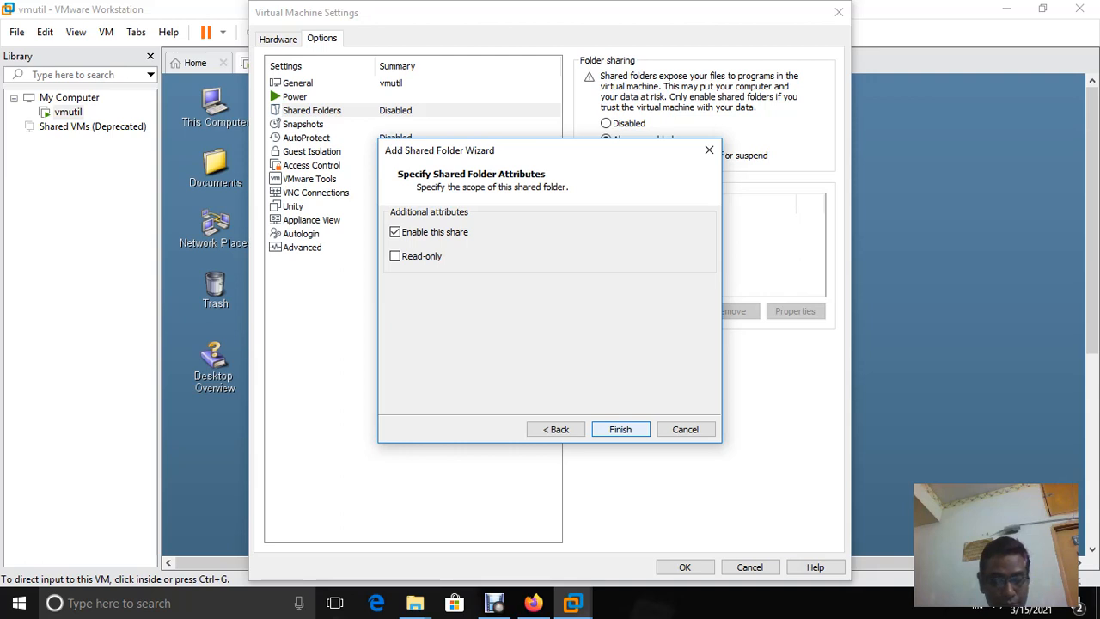
{"action": "left_click", "coordinate": [620, 429]}
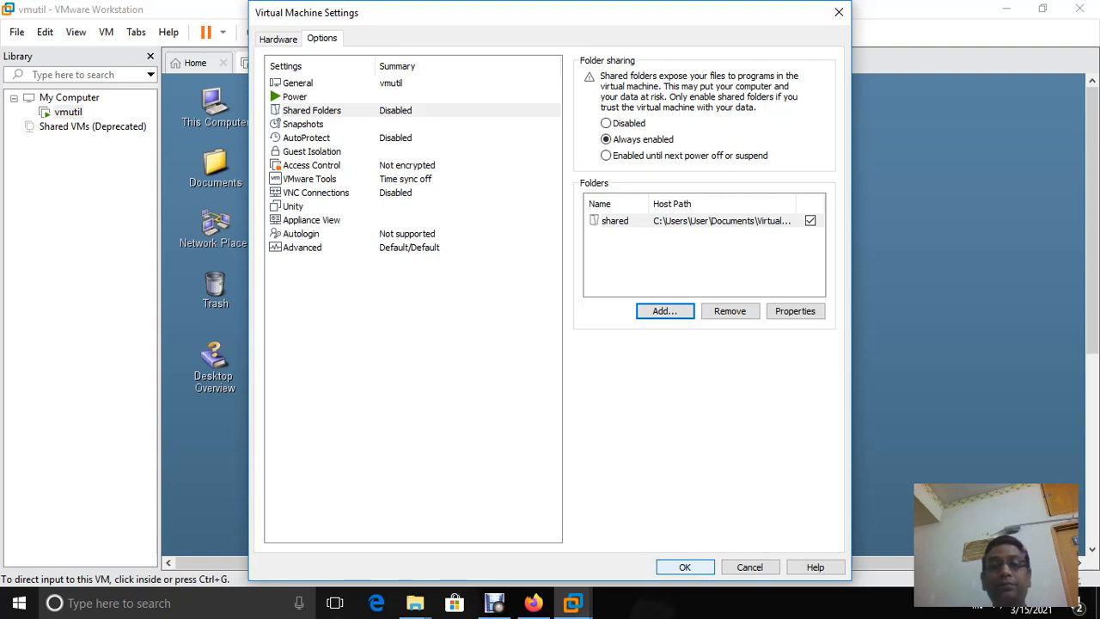
Confirm the Virtual Machine Settings with OK, keeping the enabled 'shared' folder
{"action": "left_click", "coordinate": [686, 567]}
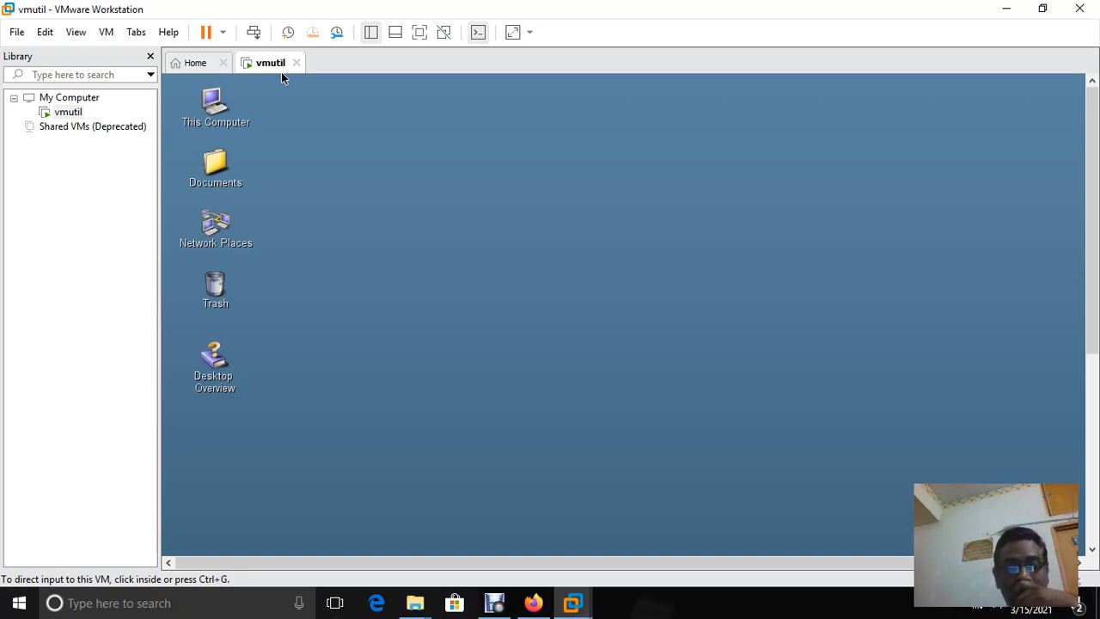
Open a Terminal from the Solaris guest desktop's context menu
{"action": "key", "text": "ctrl+g"}
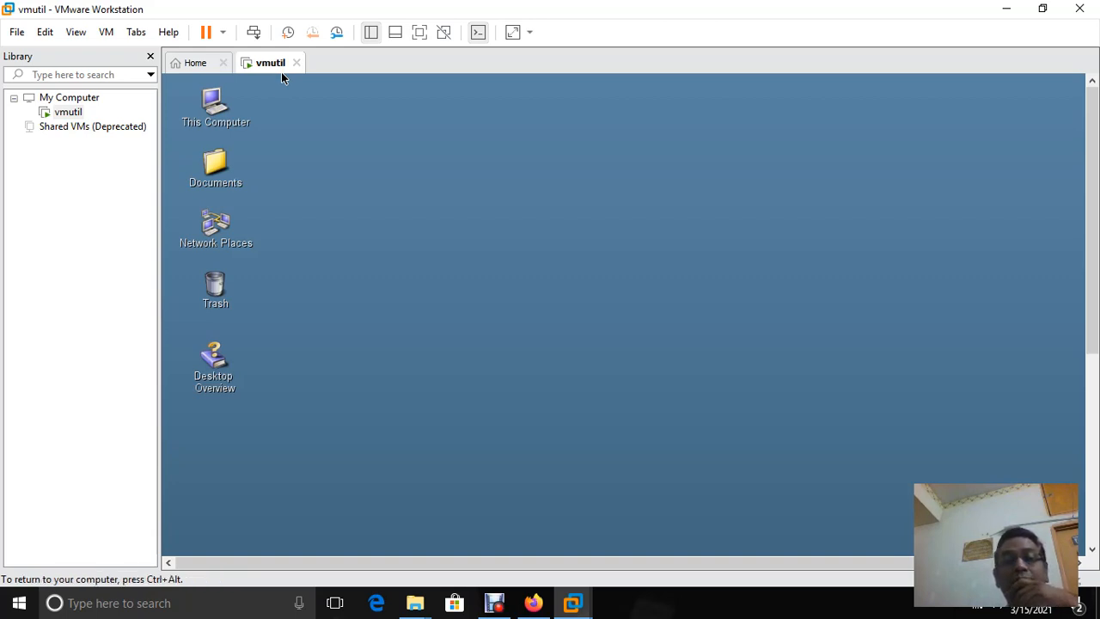
{"action": "right_click", "coordinate": [538, 200]}
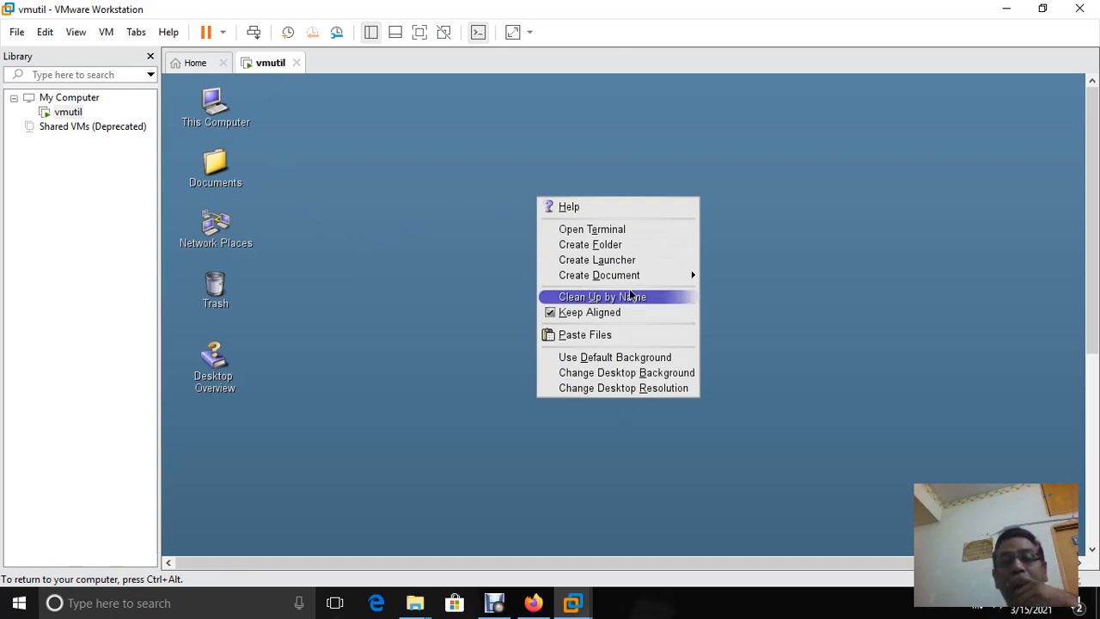
{"action": "left_click", "coordinate": [617, 229]}
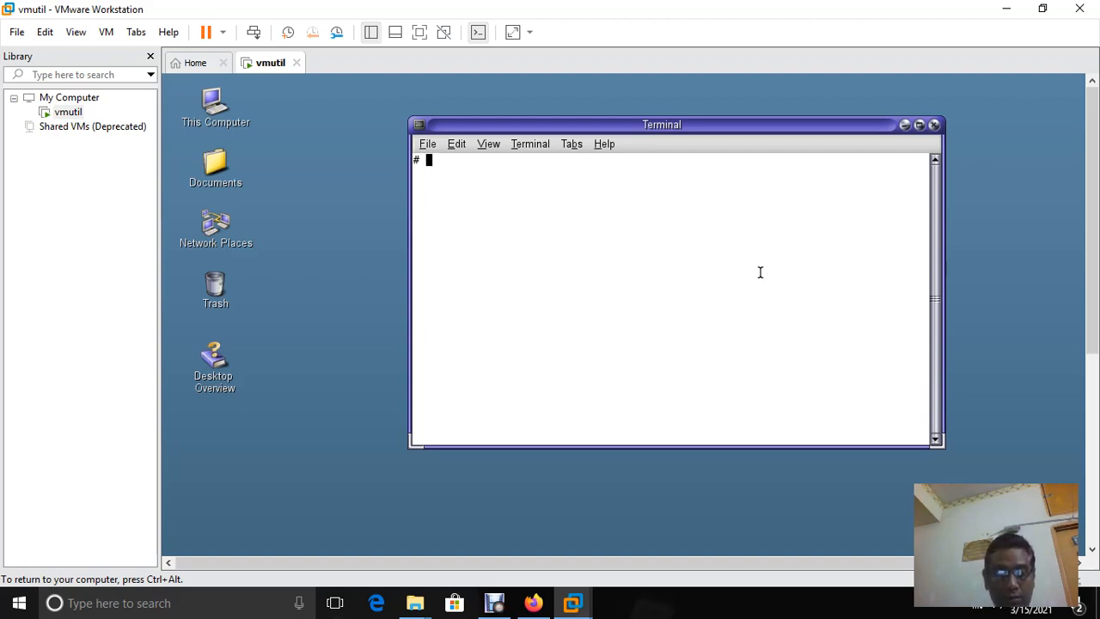
Run 'vi /etc/hosts' in the guest terminal
{"action": "type", "text": "vi"}
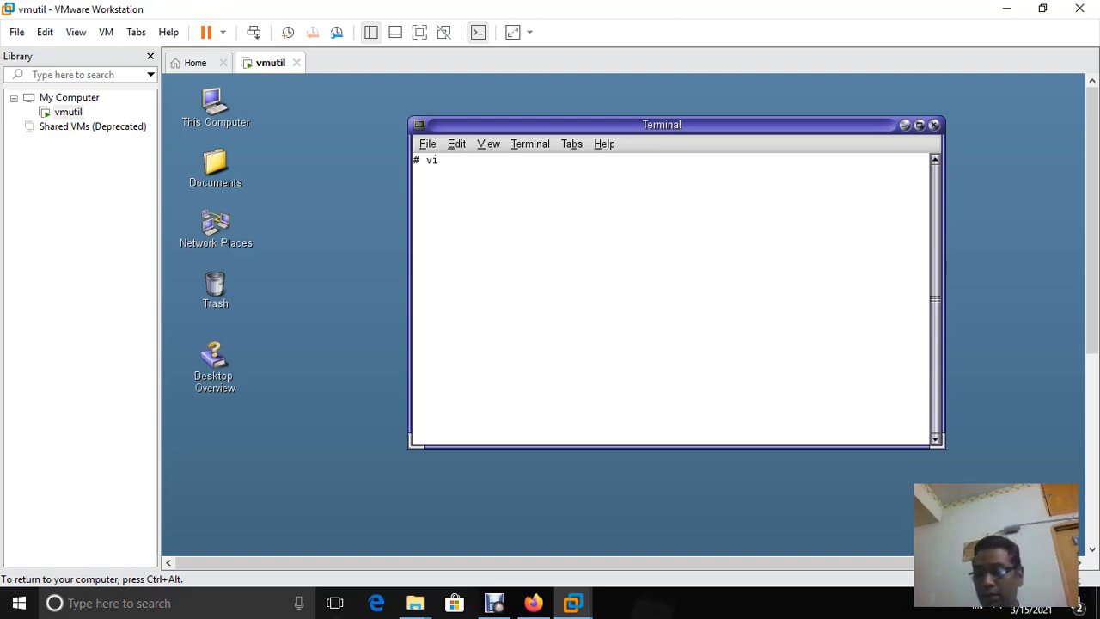
{"action": "type", "text": "/"}
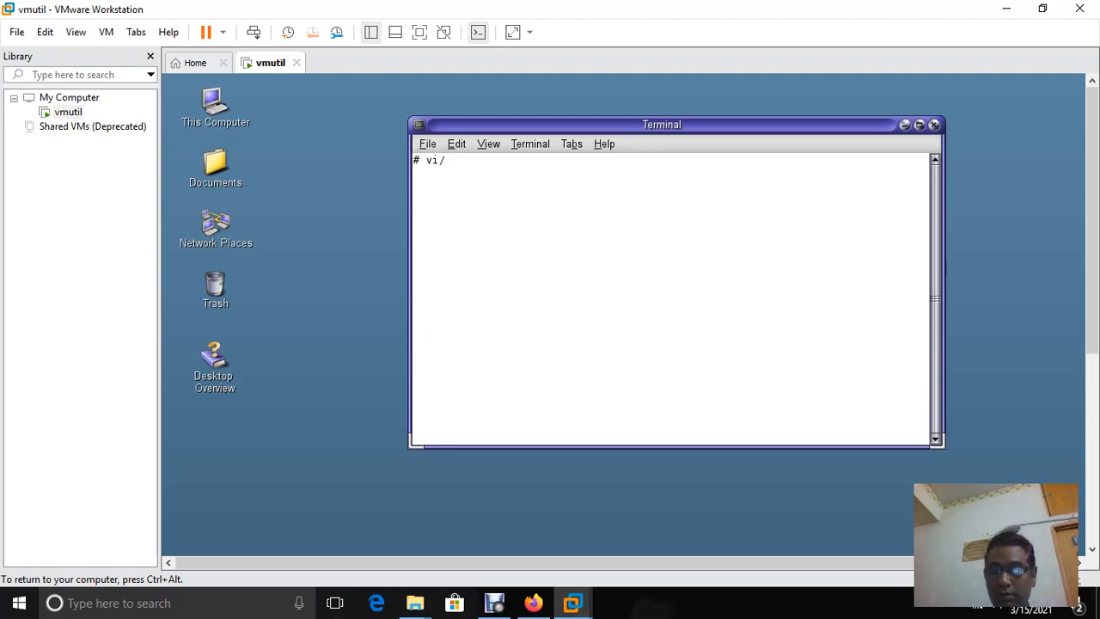
{"action": "key", "text": "BackSpace"}
{"action": "type", "text": "/e"}
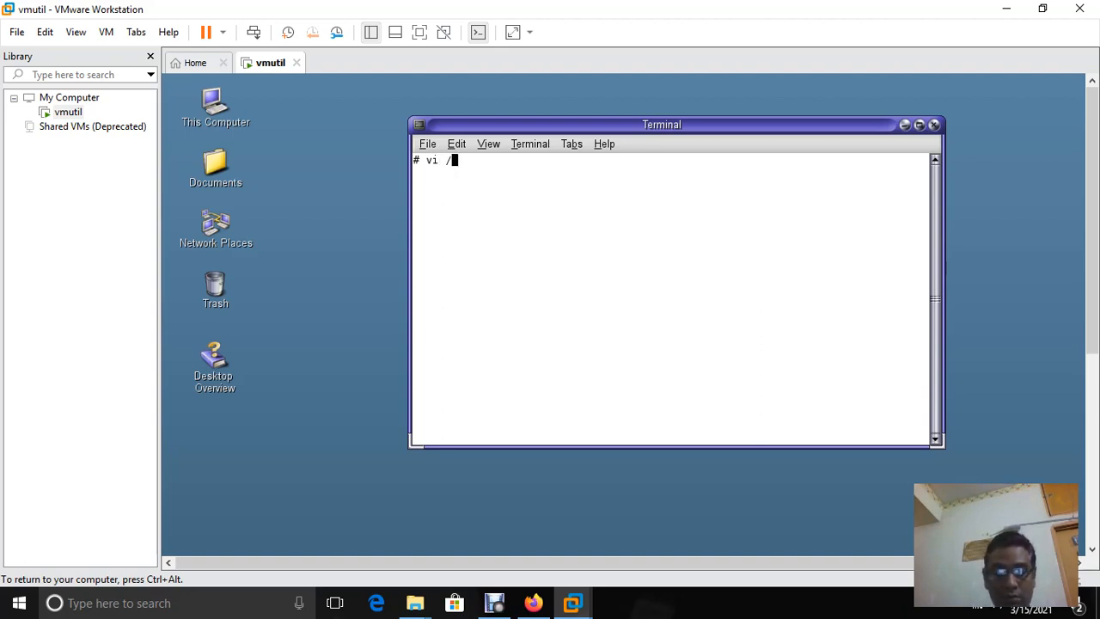
{"action": "type", "text": "tc/"}
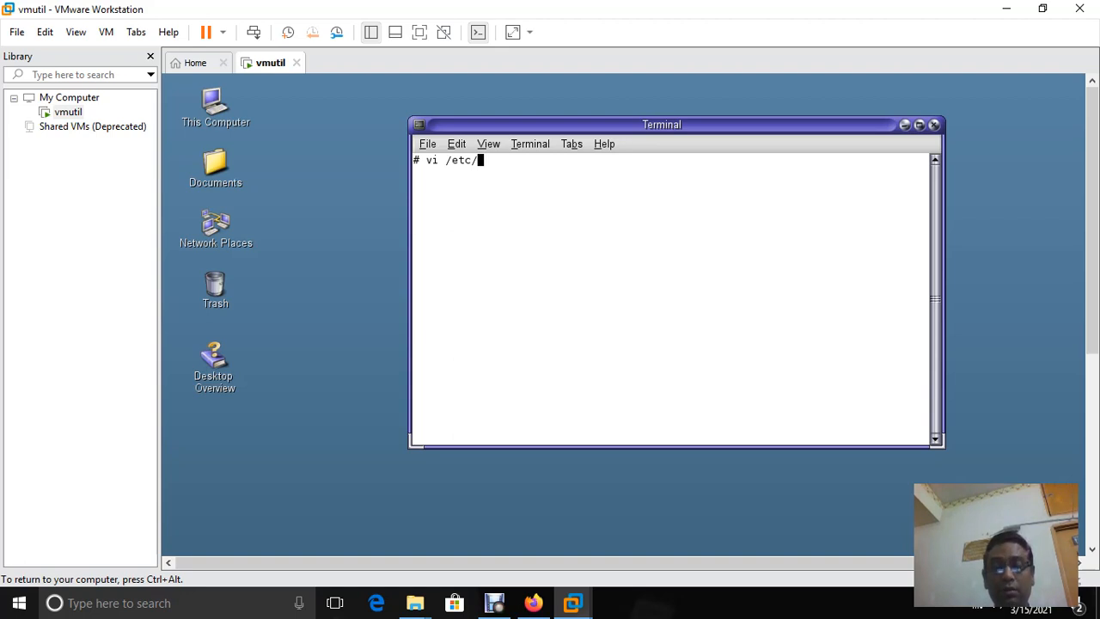
{"action": "type", "text": "host"}
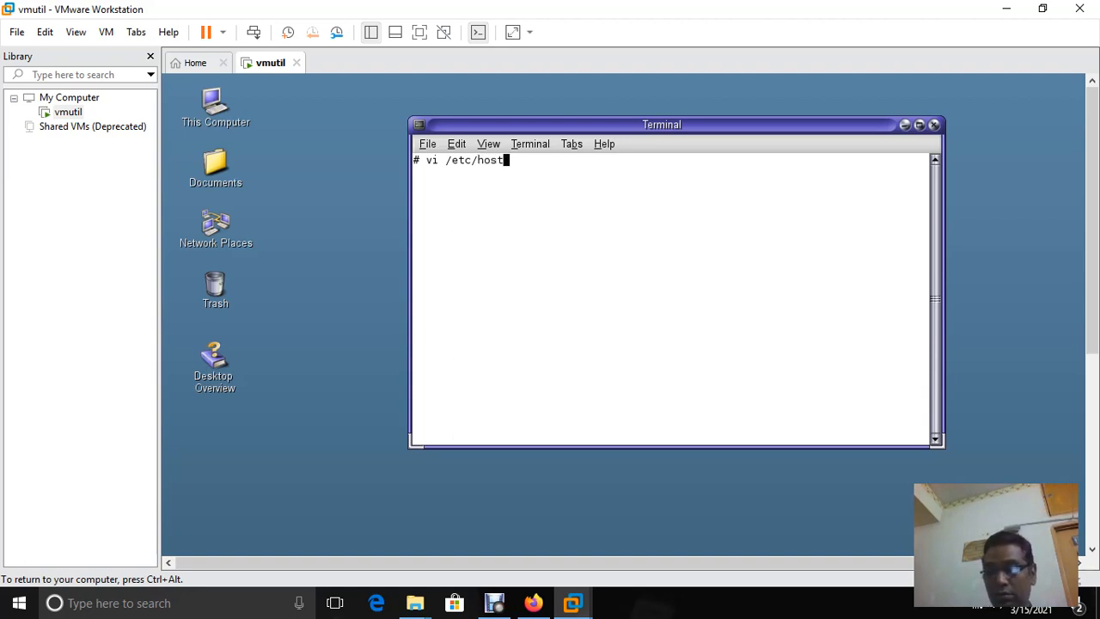
{"action": "type", "text": "s"}
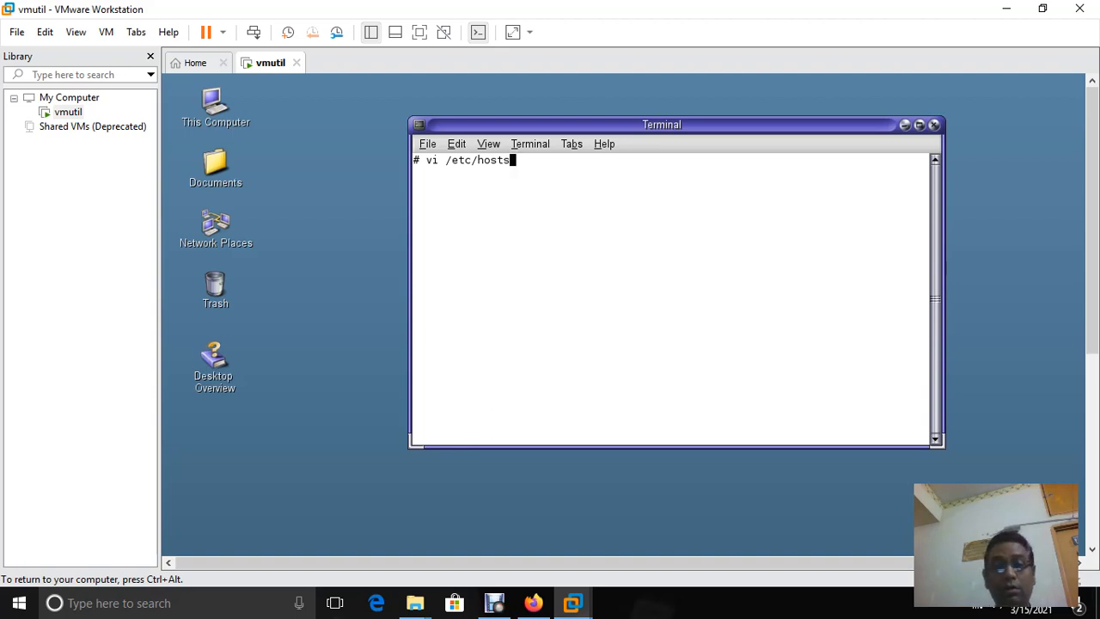
{"action": "key", "text": "Return"}
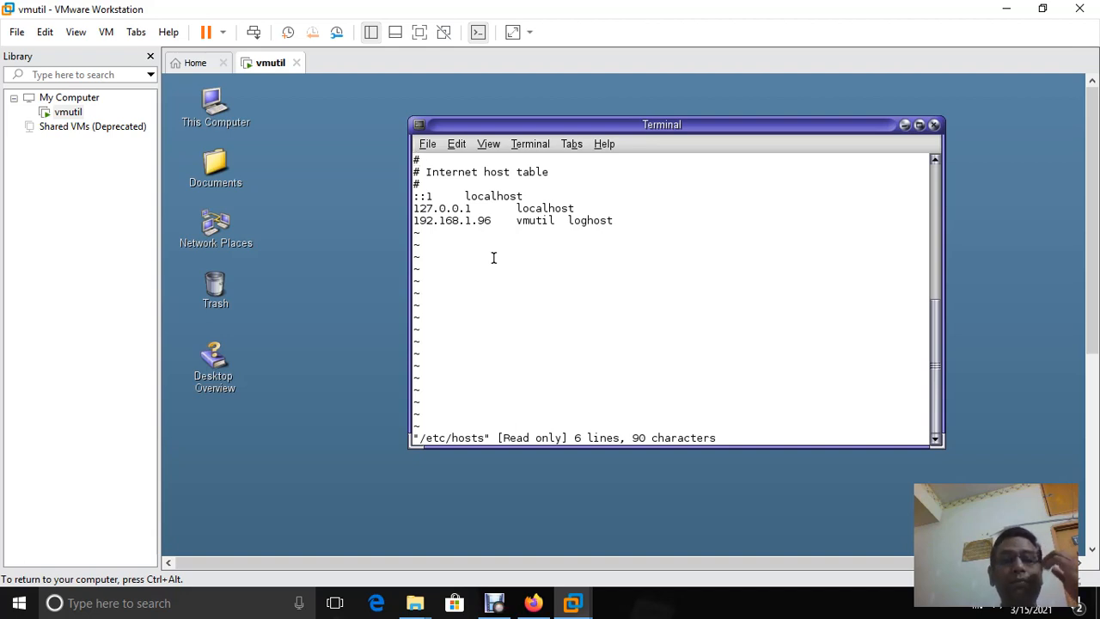
{"action": "key", "text": "Down"}
{"action": "key", "text": "Down"}
{"action": "key", "text": "Down"}
{"action": "key", "text": "Down"}
{"action": "key", "text": "Down"}
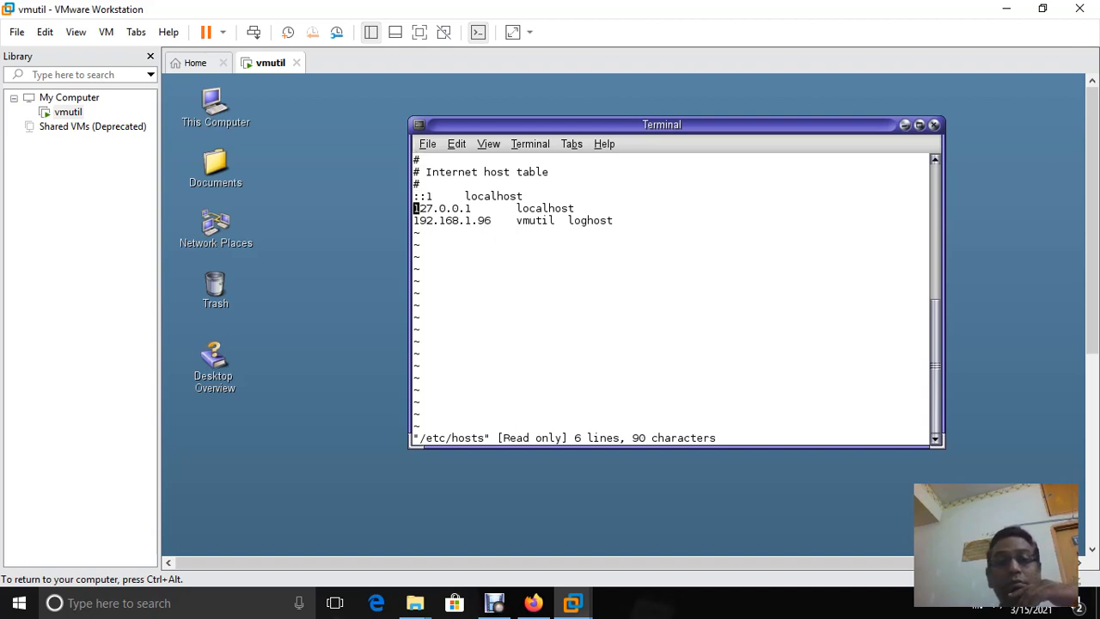
{"action": "key", "text": "Right"}
{"action": "key", "text": "Right"}
{"action": "key", "text": "Right"}
{"action": "key", "text": "Right"}
{"action": "key", "text": "Right"}
{"action": "key", "text": "Right"}
{"action": "key", "text": "Right"}
{"action": "key", "text": "Right"}
{"action": "key", "text": "Right"}
{"action": "key", "text": "Right"}
{"action": "key", "text": "Right"}
{"action": "key", "text": "Right"}
{"action": "key", "text": "Right"}
{"action": "key", "text": "Right"}
{"action": "key", "text": "Right"}
{"action": "key", "text": "Right"}
{"action": "key", "text": "Right"}
{"action": "key", "text": "Right"}
{"action": "key", "text": "Right"}
{"action": "key", "text": "Right"}
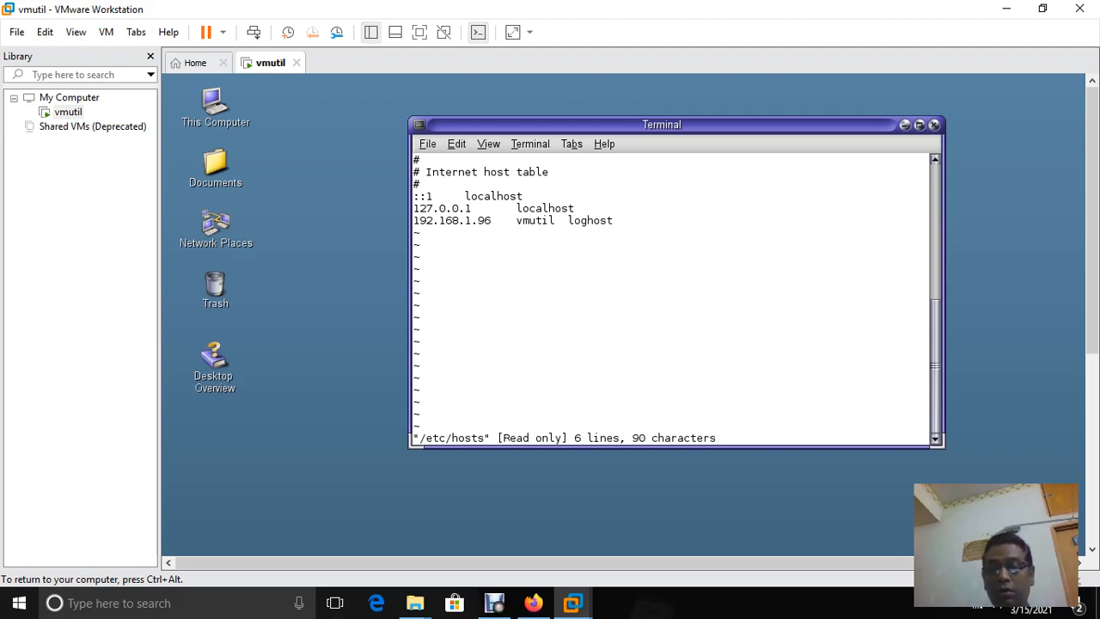
Remove the stray 'w' from loghost and move down to the 192.168.1.96 line
{"action": "type", "text": "iw"}
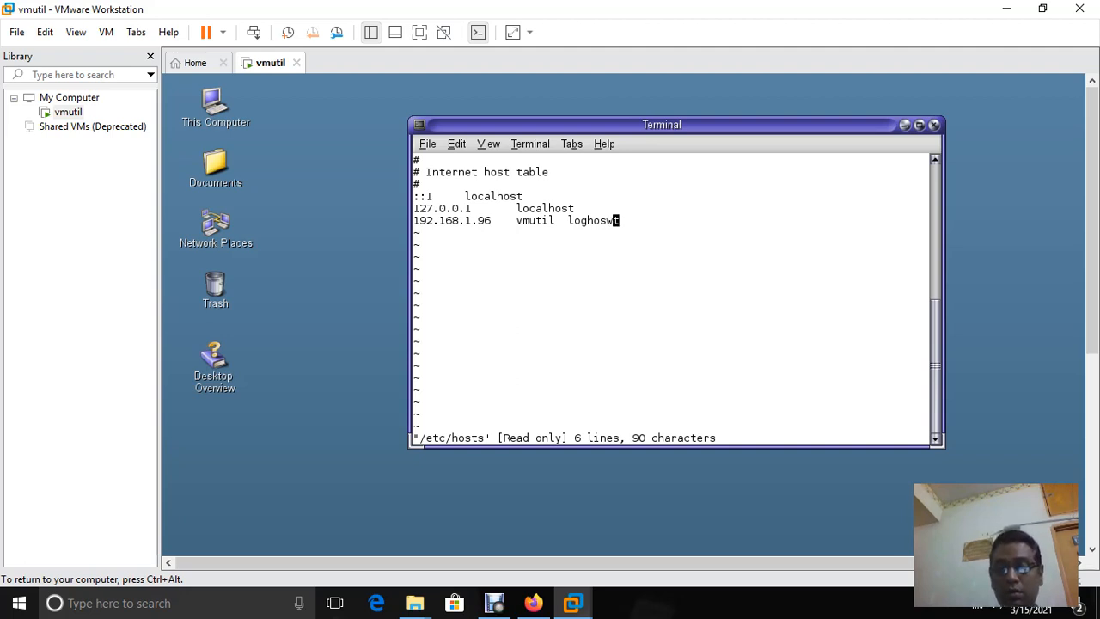
{"action": "key", "text": "Escape"}
{"action": "key", "text": "x"}
{"action": "key", "text": "Right"}
{"action": "key", "text": "Right"}
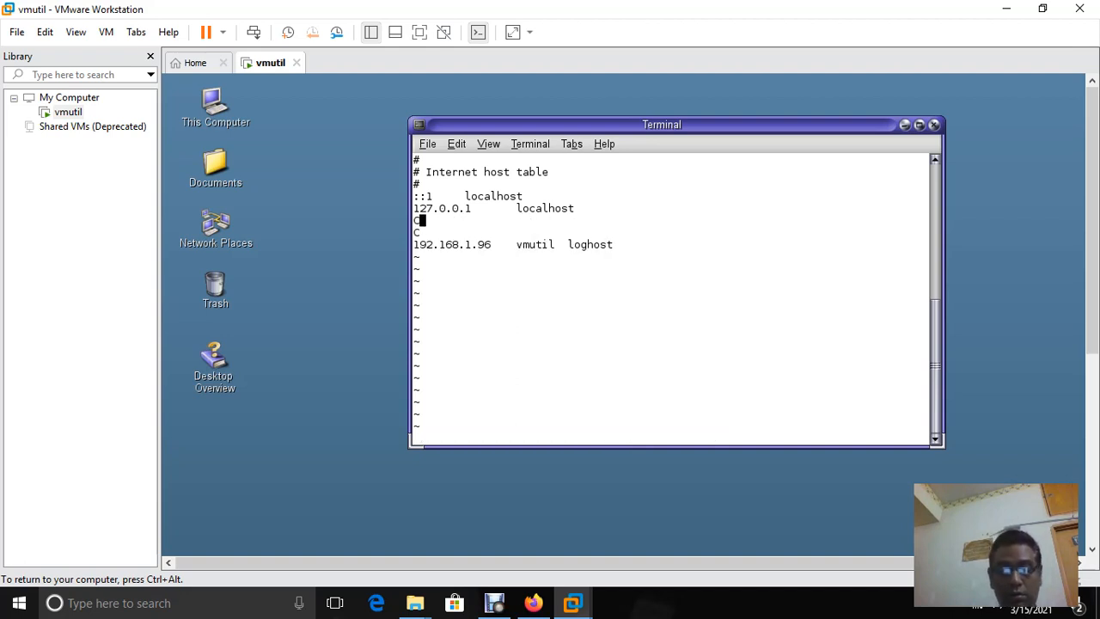
{"action": "key", "text": "Escape"}
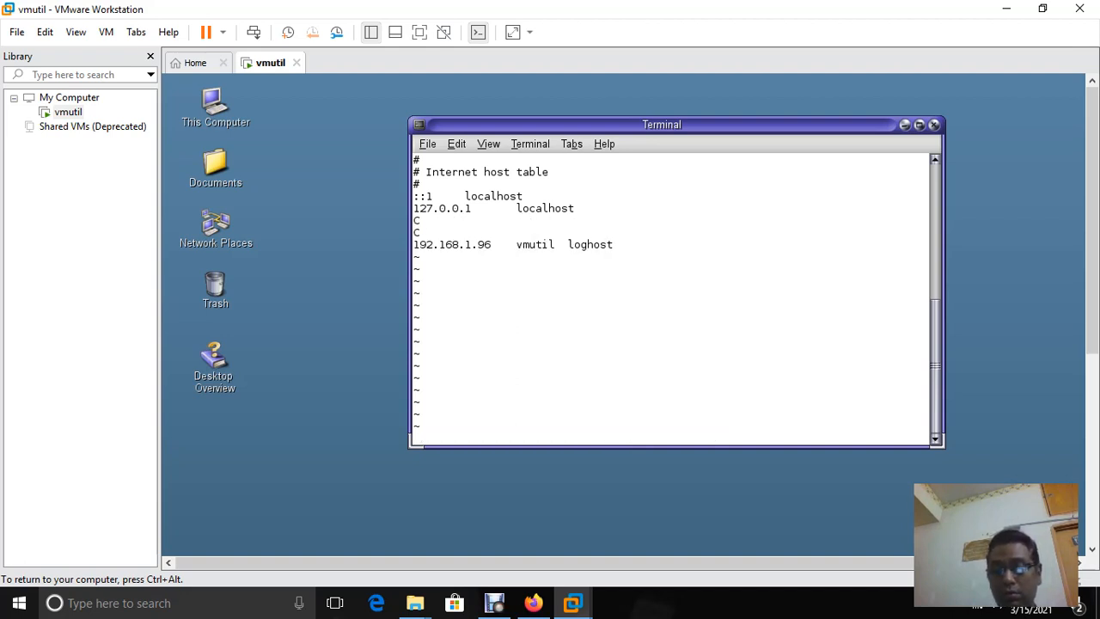
{"action": "key", "text": "j"}
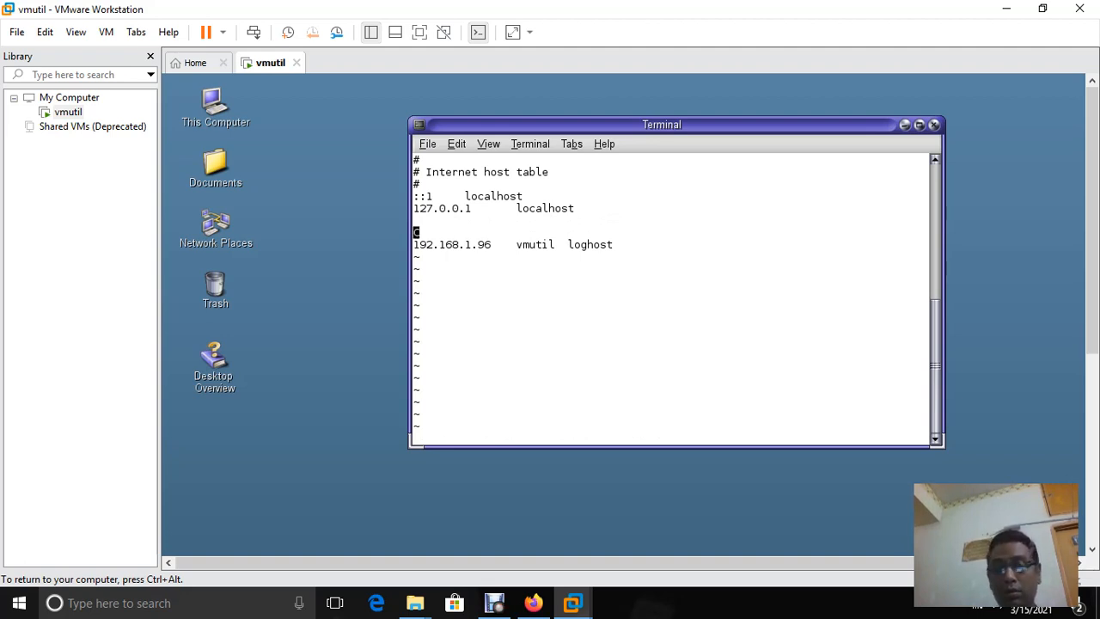
{"action": "key", "text": "j"}
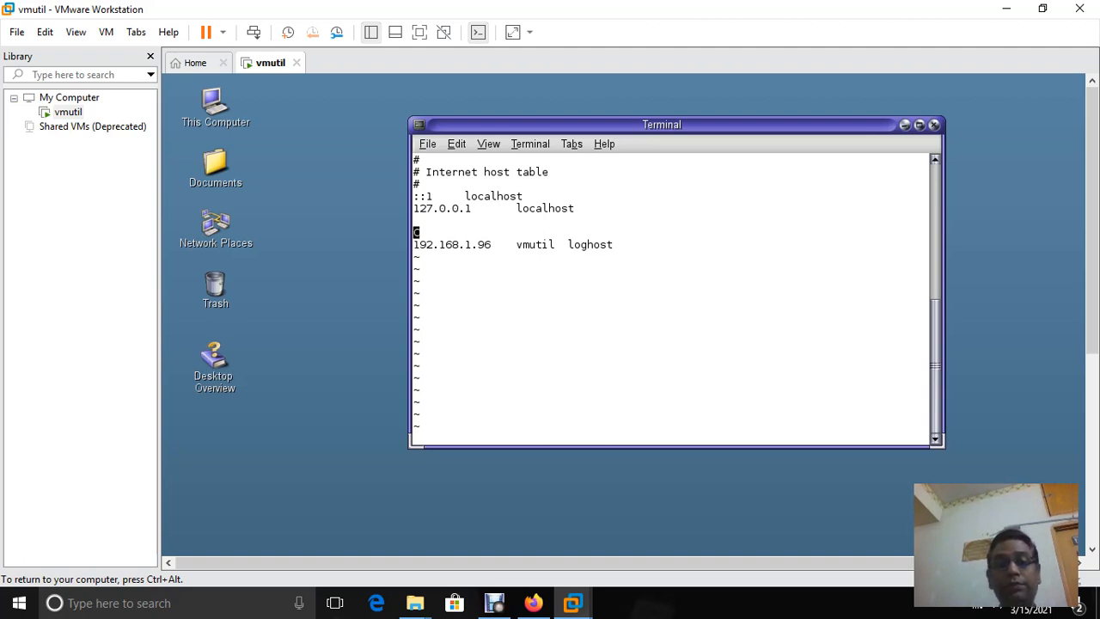
{"action": "key", "text": "j"}
Toggle letter case in the loghost alias, leaving '192.168.1.96 vmutil loghosT'
{"action": "key", "text": "l"}
{"action": "key", "text": "l"}
{"action": "key", "text": "l"}
{"action": "key", "text": "l"}
{"action": "key", "text": "l"}
{"action": "key", "text": "l"}
{"action": "key", "text": "l"}
{"action": "key", "text": "l"}
{"action": "key", "text": "l"}
{"action": "key", "text": "l"}
{"action": "key", "text": "l"}
{"action": "key", "text": "l"}
{"action": "key", "text": "l"}
{"action": "key", "text": "l"}
{"action": "key", "text": "l"}
{"action": "key", "text": "l"}
{"action": "key", "text": "l"}
{"action": "key", "text": "l"}
{"action": "key", "text": "l"}
{"action": "key", "text": "l"}
{"action": "key", "text": "l"}
{"action": "key", "text": "l"}
{"action": "key", "text": "l"}
{"action": "key", "text": "l"}
{"action": "key", "text": "l"}
{"action": "key", "text": "l"}
{"action": "key", "text": "l"}
{"action": "key", "text": "l"}
{"action": "key", "text": "l"}
{"action": "key", "text": "l"}
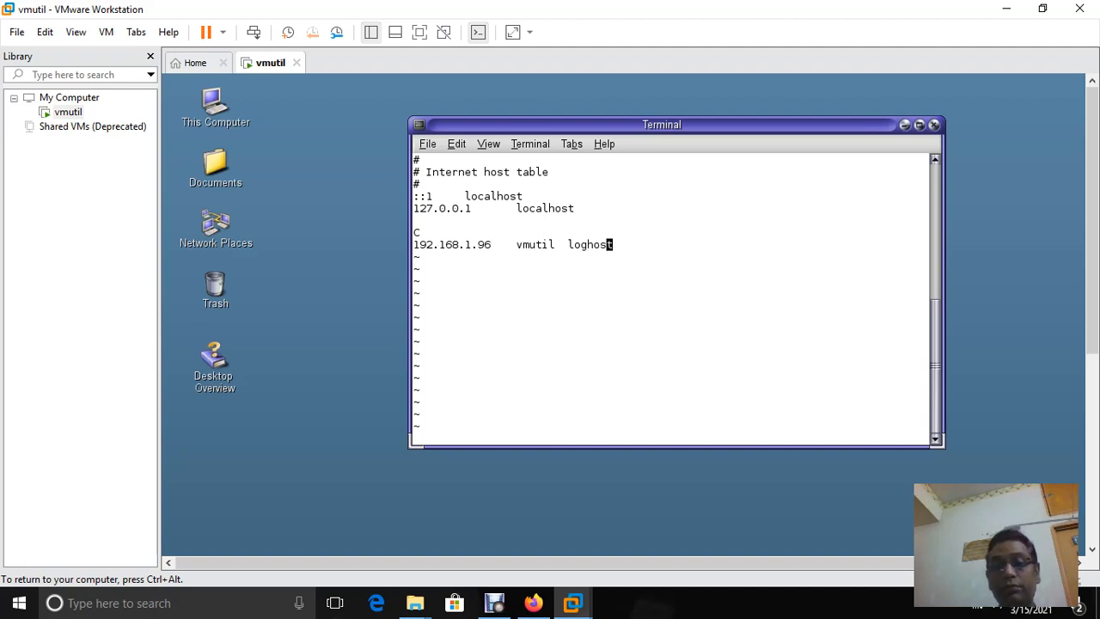
{"action": "key", "text": "h"}
{"action": "key", "text": "h"}
{"action": "key", "text": "h"}
{"action": "key", "text": "h"}
{"action": "key", "text": "h"}
{"action": "key", "text": "h"}
{"action": "key", "text": "h"}
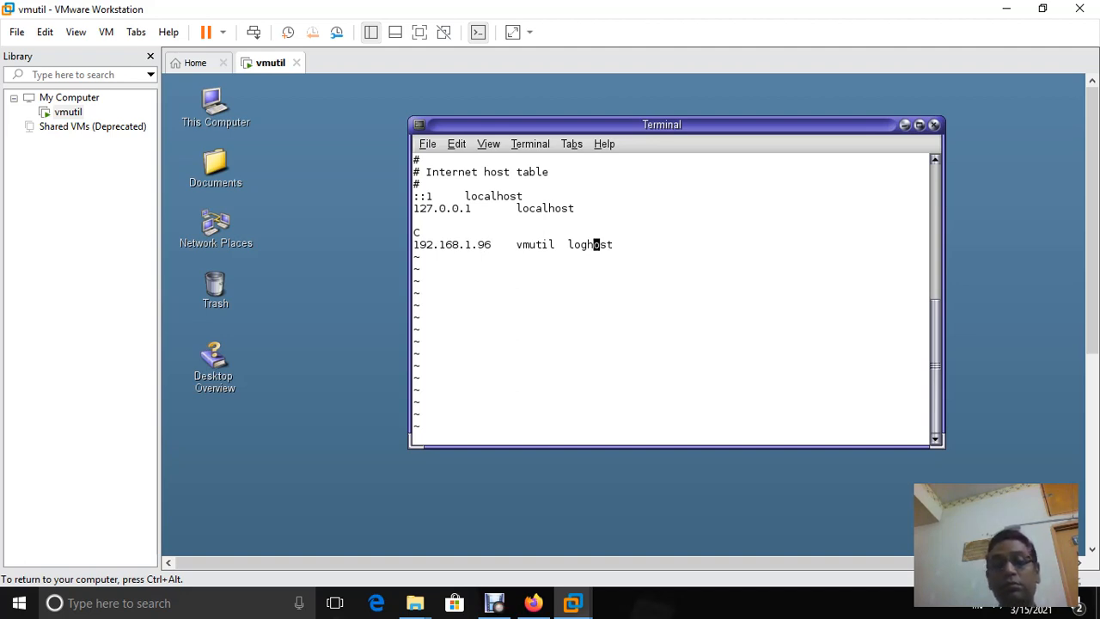
{"action": "key", "text": "asciitilde"}
{"action": "key", "text": "asciitilde"}
{"action": "key", "text": "asciitilde"}
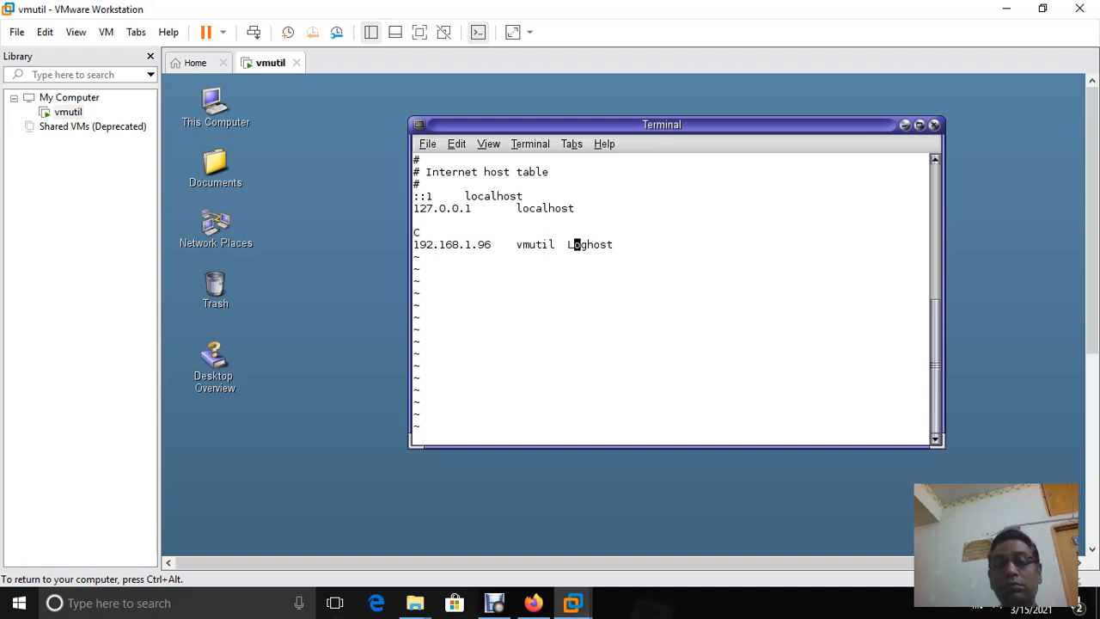
{"action": "key", "text": "asciitilde"}
{"action": "key", "text": "asciitilde"}
{"action": "key", "text": "asciitilde"}
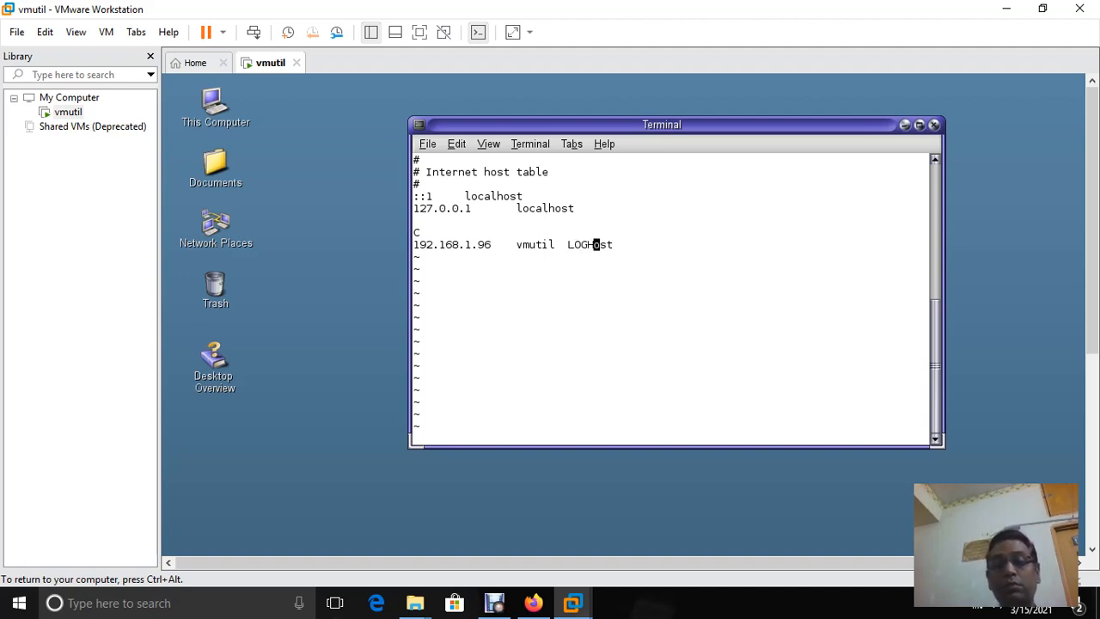
{"action": "key", "text": "h"}
{"action": "key", "text": "h"}
{"action": "key", "text": "h"}
{"action": "key", "text": "h"}
{"action": "key", "text": "h"}
{"action": "key", "text": "h"}
{"action": "key", "text": "h"}
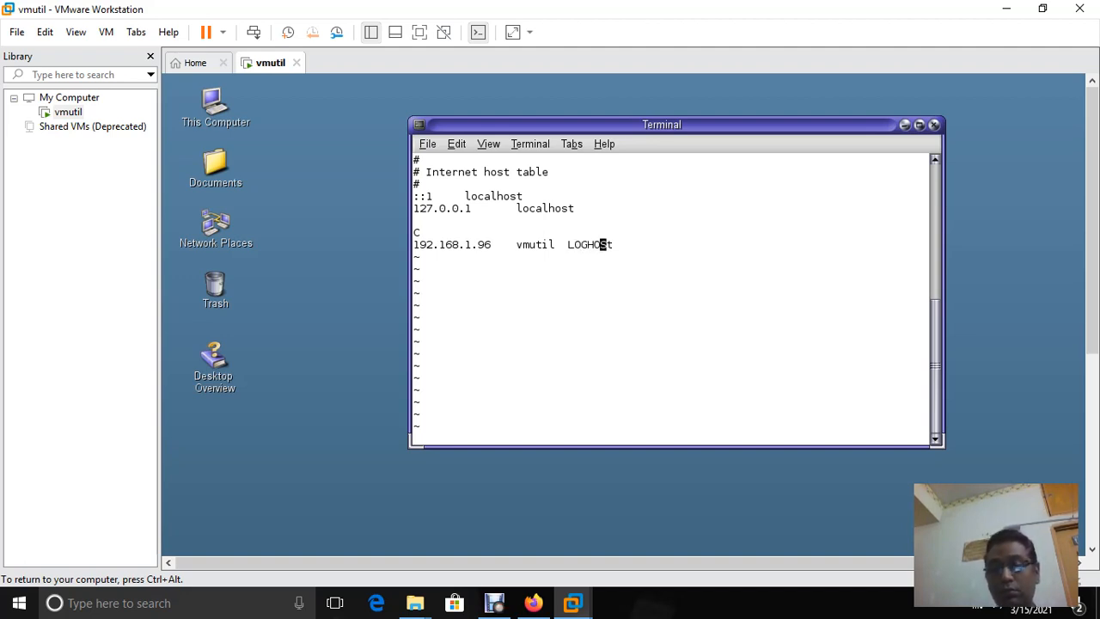
{"action": "key", "text": "asciitilde"}
{"action": "key", "text": "asciitilde"}
{"action": "key", "text": "asciitilde"}
{"action": "key", "text": "asciitilde"}
{"action": "key", "text": "asciitilde"}
{"action": "key", "text": "asciitilde"}
{"action": "key", "text": "asciitilde"}
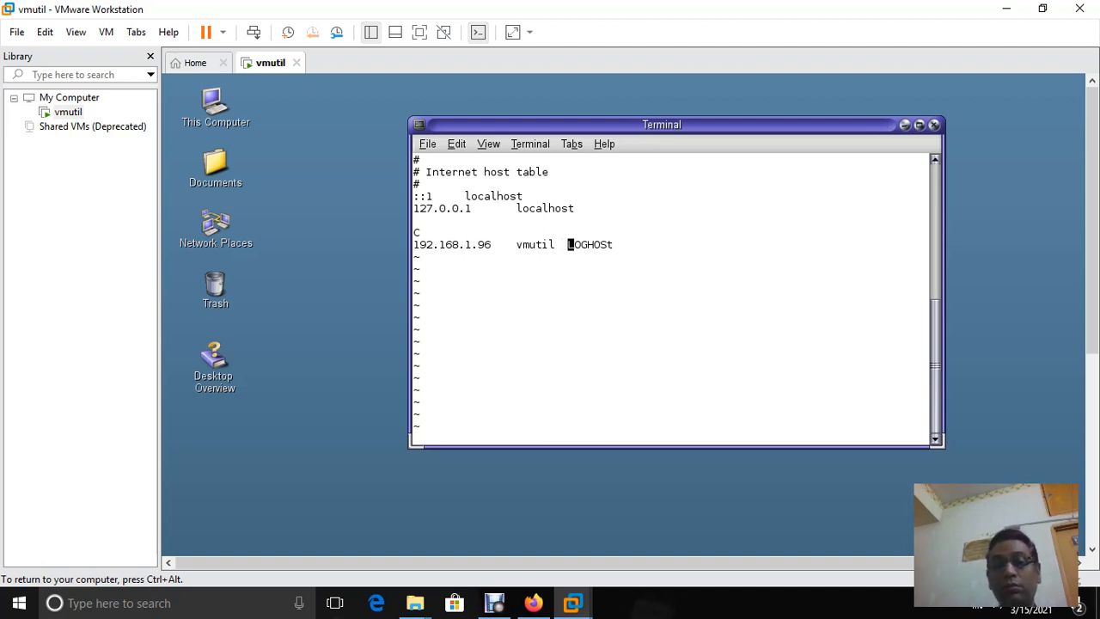
{"action": "key", "text": "asciitilde"}
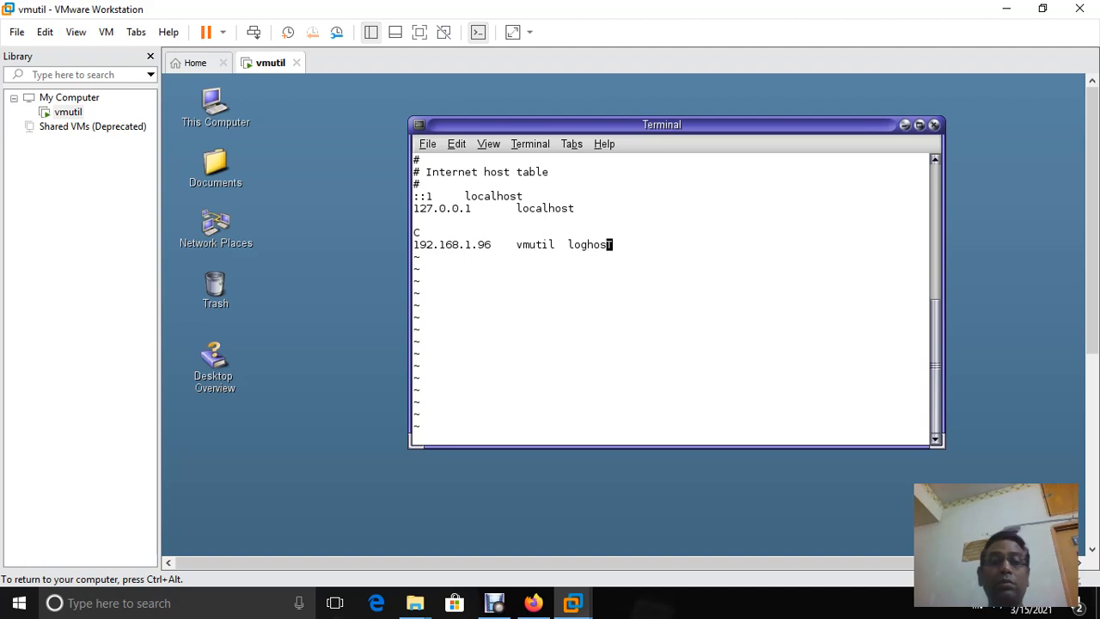
{"action": "left_click", "coordinate": [457, 144]}
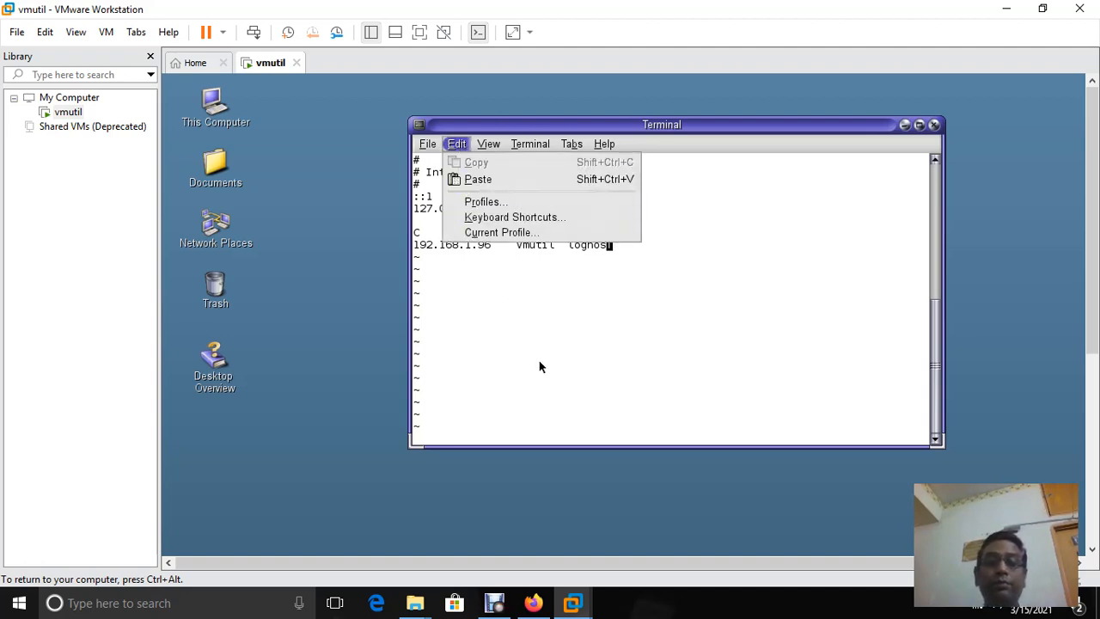
{"action": "left_click", "coordinate": [548, 341]}
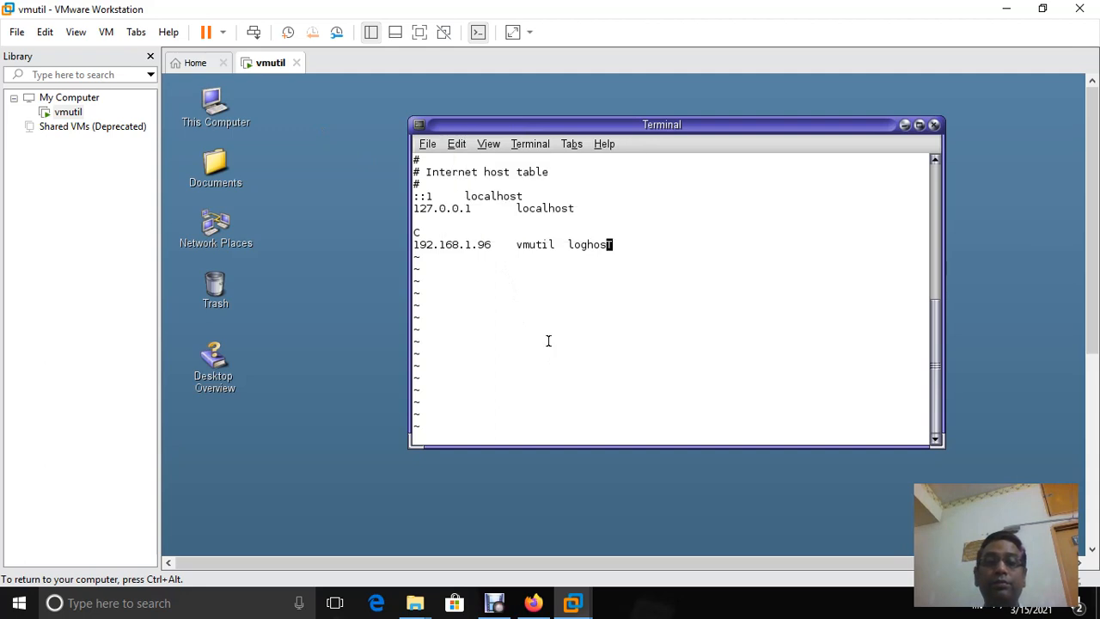
Close the vi terminal, open a fresh guest Terminal, and clear stray escape characters
{"action": "left_click", "coordinate": [935, 126]}
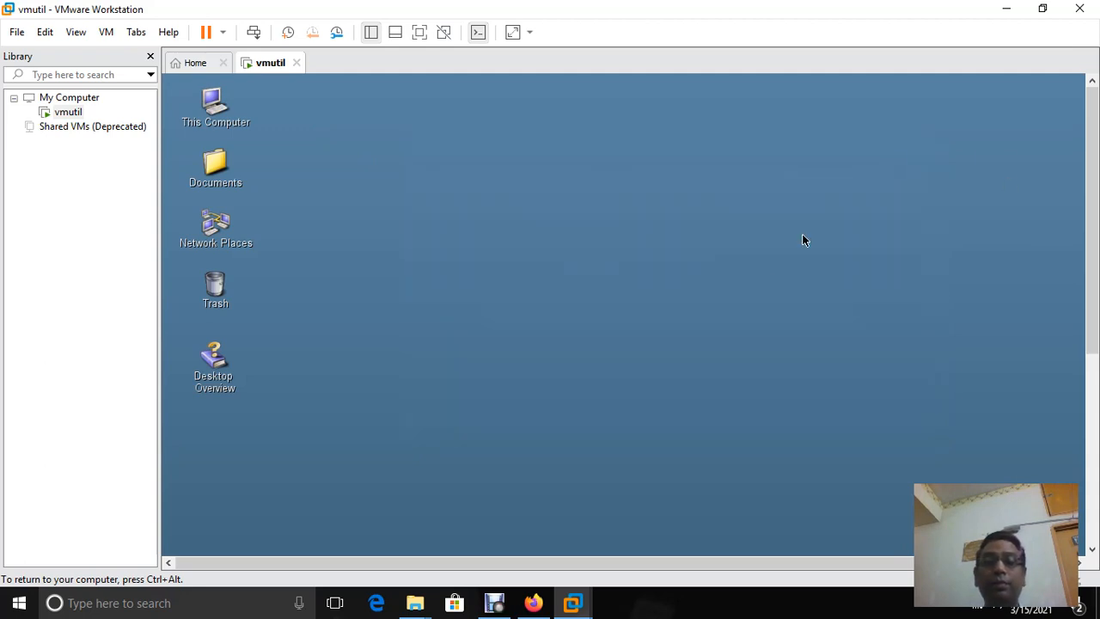
{"action": "right_click", "coordinate": [559, 223]}
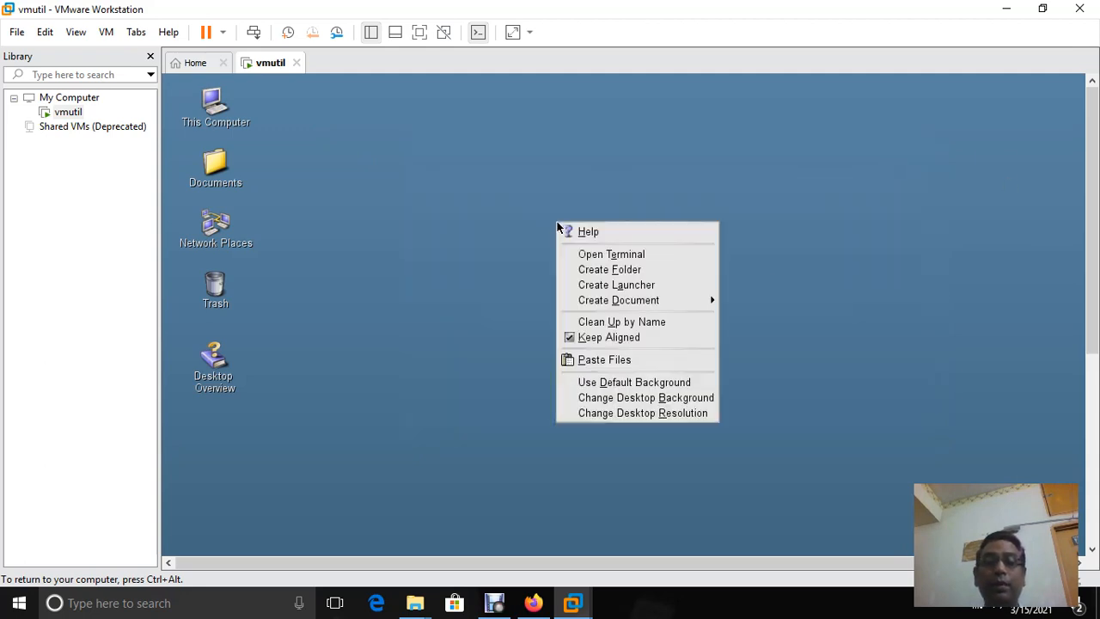
{"action": "left_click", "coordinate": [662, 258]}
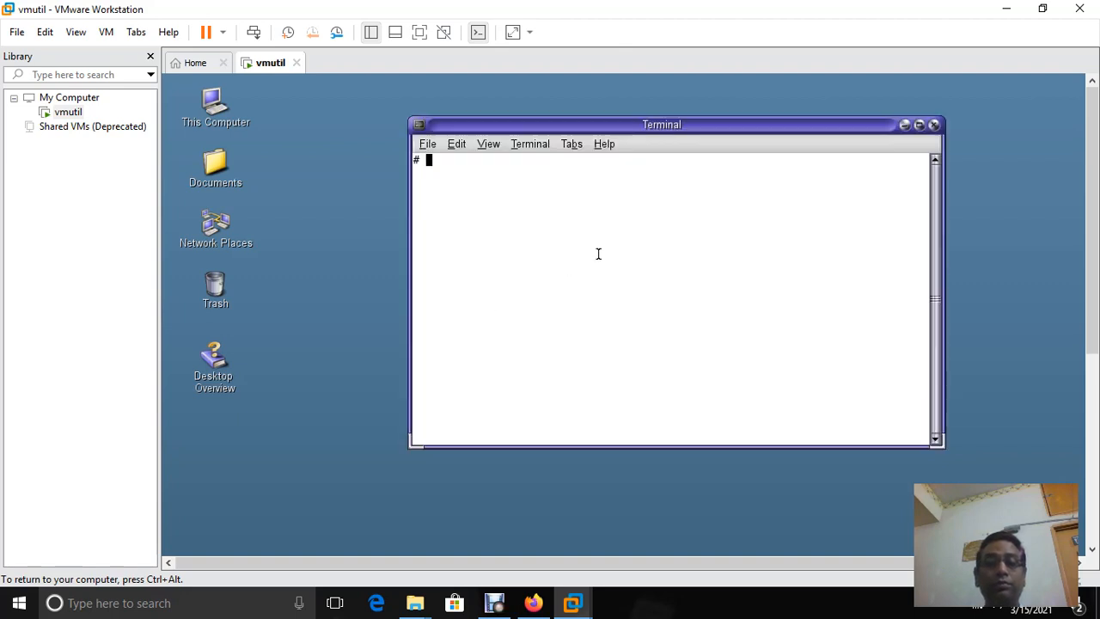
{"action": "key", "text": "Up"}
{"action": "key", "text": "Up"}
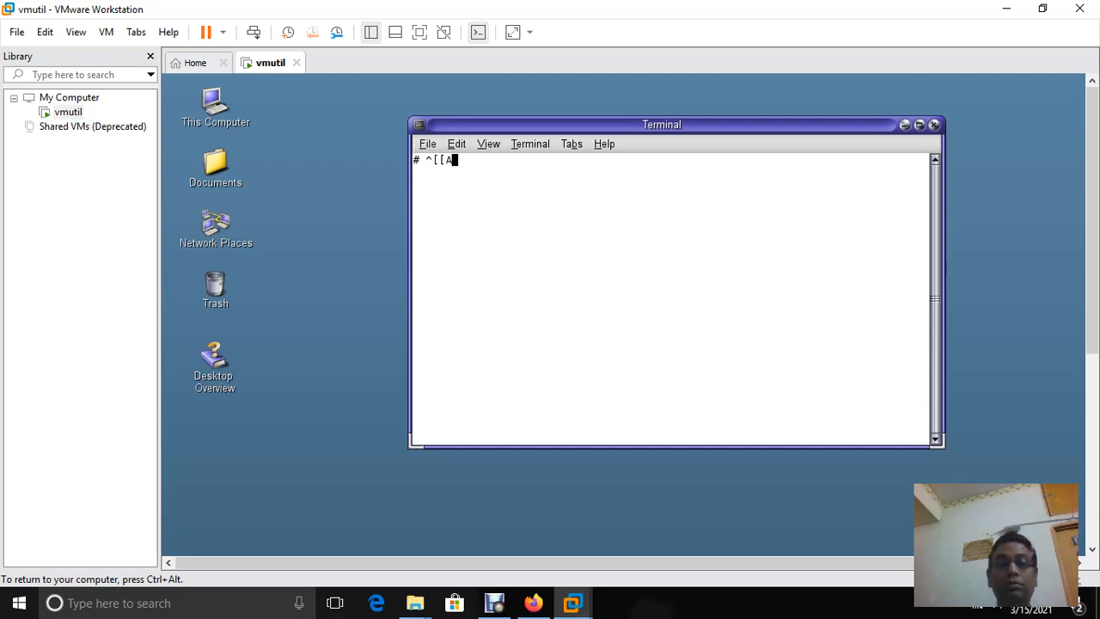
{"action": "key", "text": "Left"}
{"action": "key", "text": "Left"}
{"action": "key", "text": "BackSpace"}
{"action": "key", "text": "BackSpace"}
{"action": "key", "text": "BackSpace"}
{"action": "key", "text": "BackSpace"}
{"action": "key", "text": "BackSpace"}
{"action": "key", "text": "BackSpace"}
{"action": "key", "text": "BackSpace"}
{"action": "key", "text": "BackSpace"}
{"action": "key", "text": "BackSpace"}
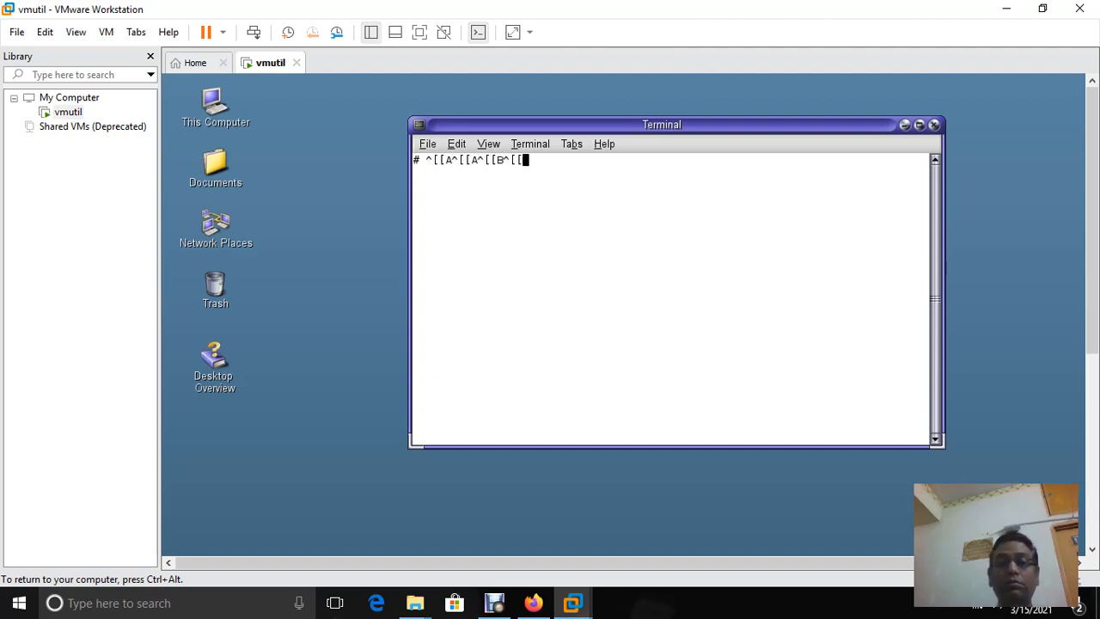
{"action": "key", "text": "BackSpace"}
{"action": "key", "text": "BackSpace"}
{"action": "key", "text": "BackSpace"}
{"action": "key", "text": "BackSpace"}
{"action": "key", "text": "BackSpace"}
{"action": "key", "text": "BackSpace"}
{"action": "key", "text": "BackSpace"}
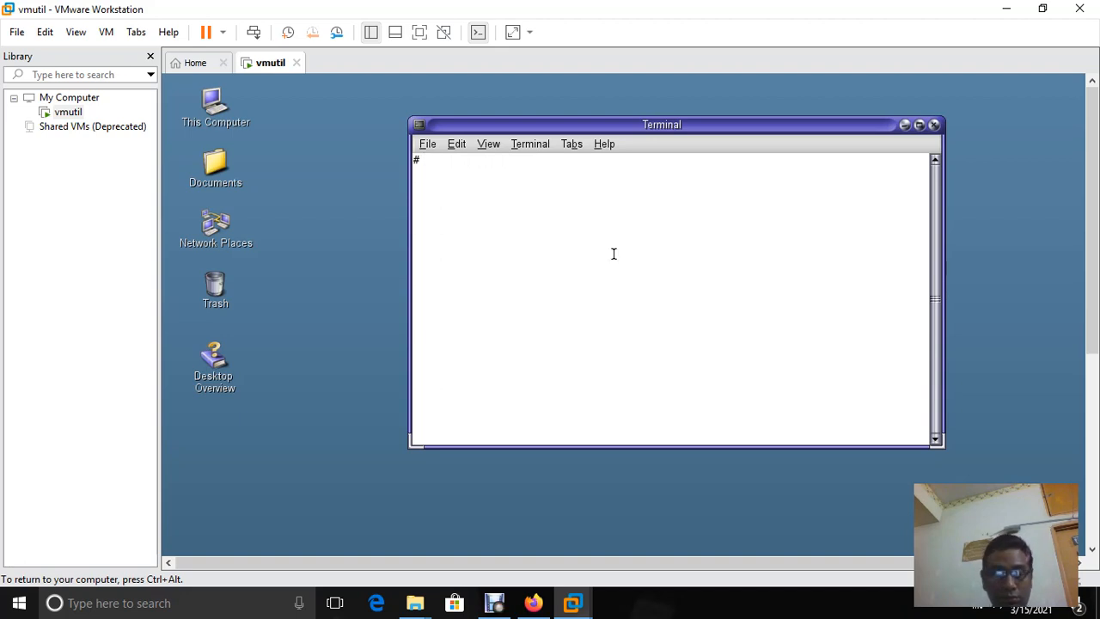
Run 'cd /etc/hosts', which fails with 'not a directory', then clear the prompt
{"action": "type", "text": "cd"}
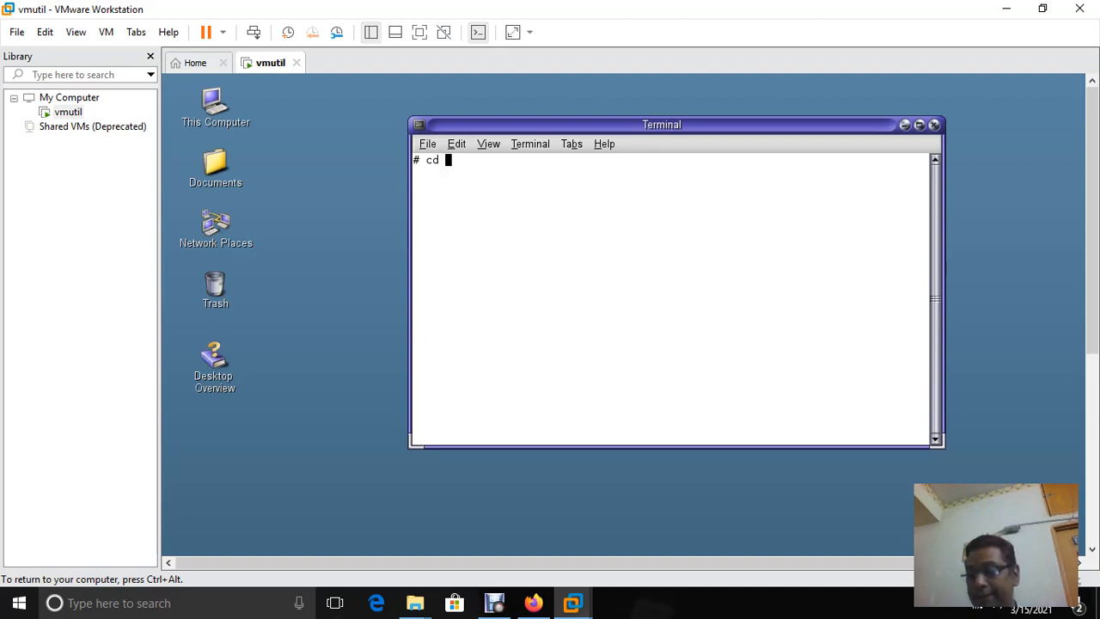
{"action": "type", "text": " etc/"}
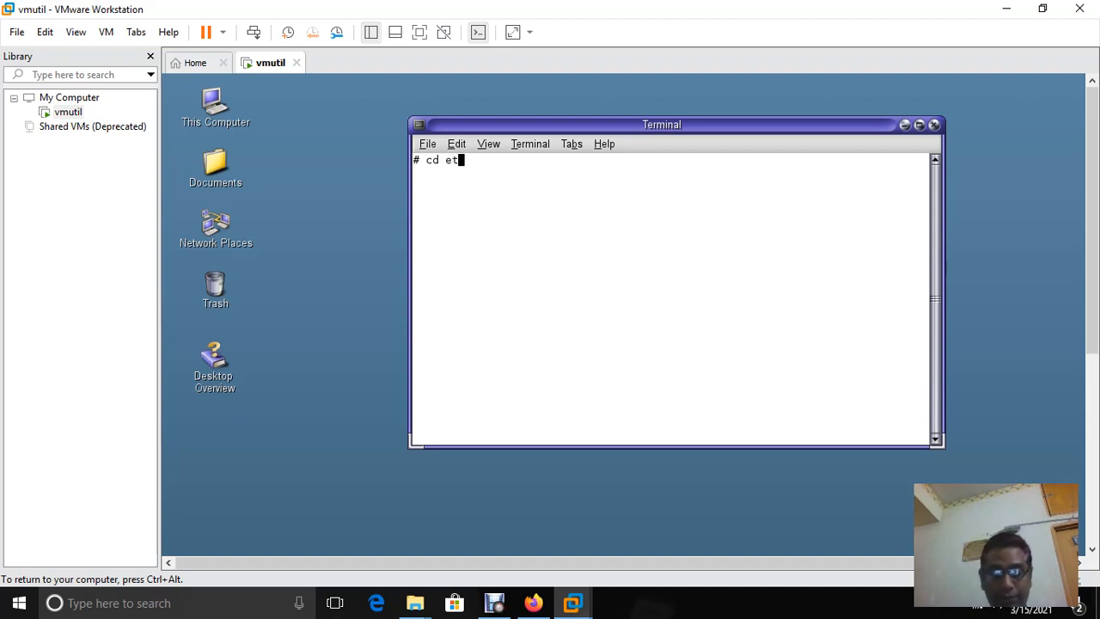
{"action": "key", "text": "BackSpace"}
{"action": "key", "text": "BackSpace"}
{"action": "key", "text": "BackSpace"}
{"action": "key", "text": "BackSpace"}
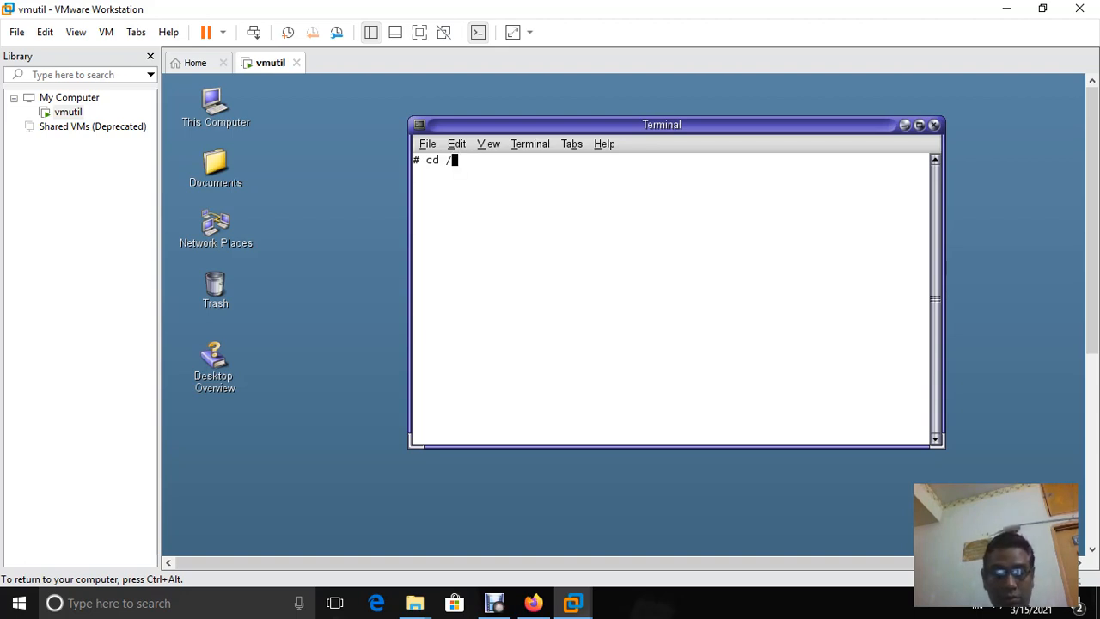
{"action": "type", "text": "/et"}
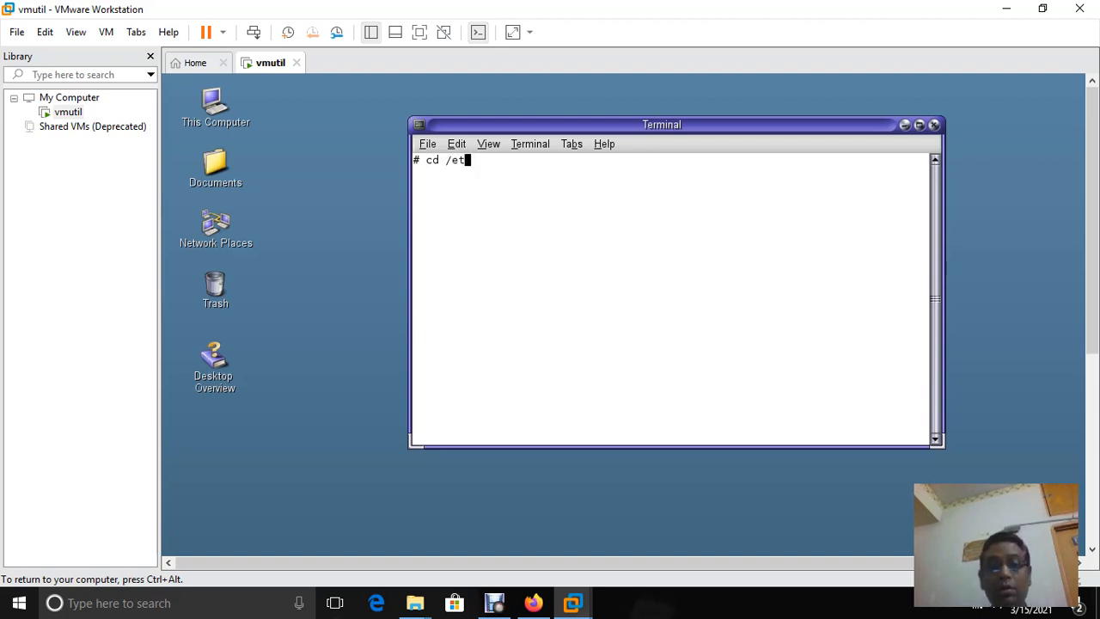
{"action": "type", "text": "c/"}
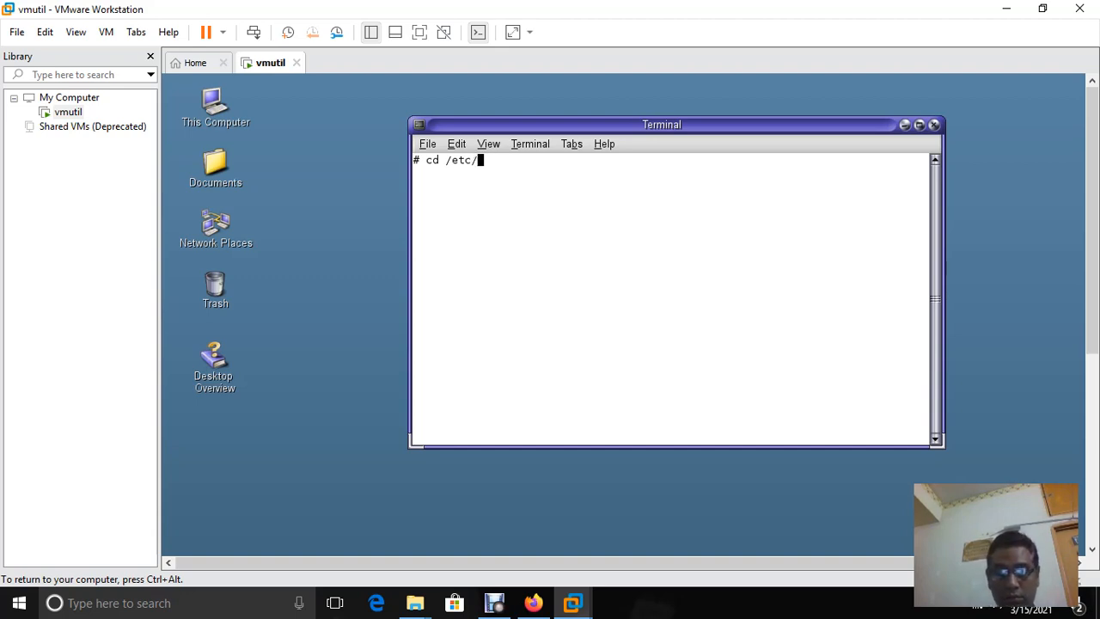
{"action": "type", "text": "hosts"}
{"action": "key", "text": "Return"}
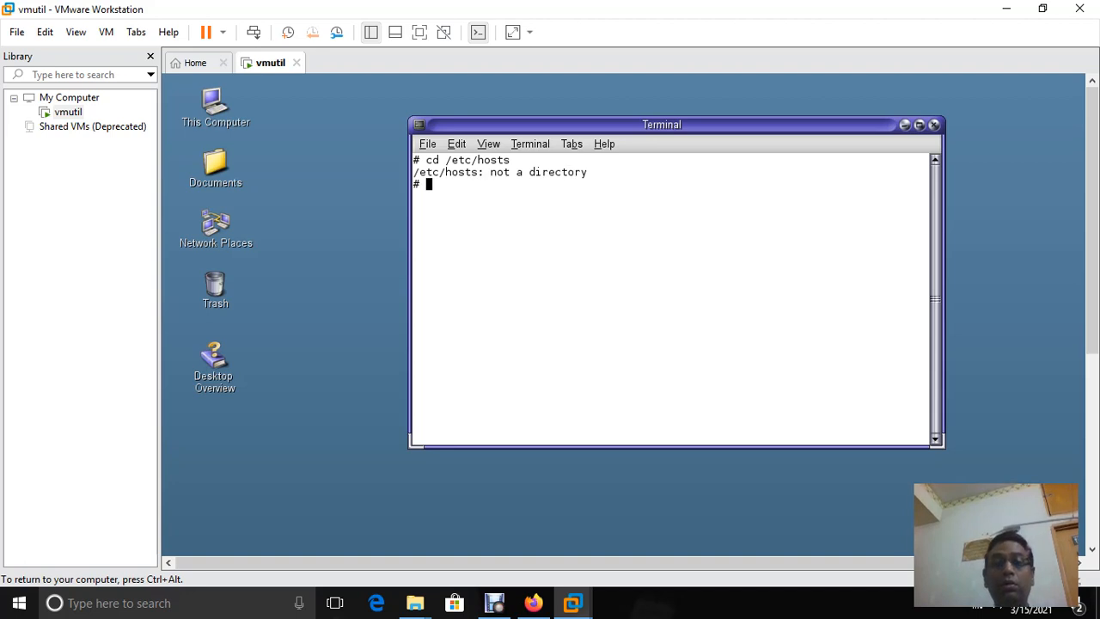
{"action": "key", "text": "Up"}
{"action": "key", "text": "Up"}
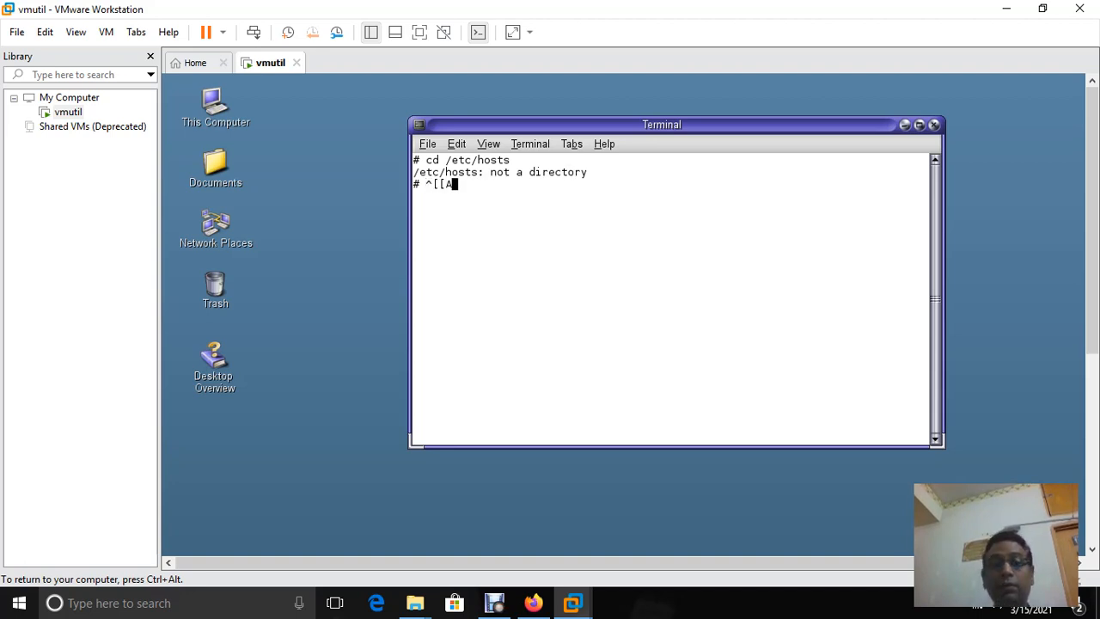
{"action": "key", "text": "BackSpace"}
{"action": "key", "text": "BackSpace"}
{"action": "key", "text": "BackSpace"}
{"action": "key", "text": "BackSpace"}
{"action": "key", "text": "BackSpace"}
{"action": "key", "text": "BackSpace"}
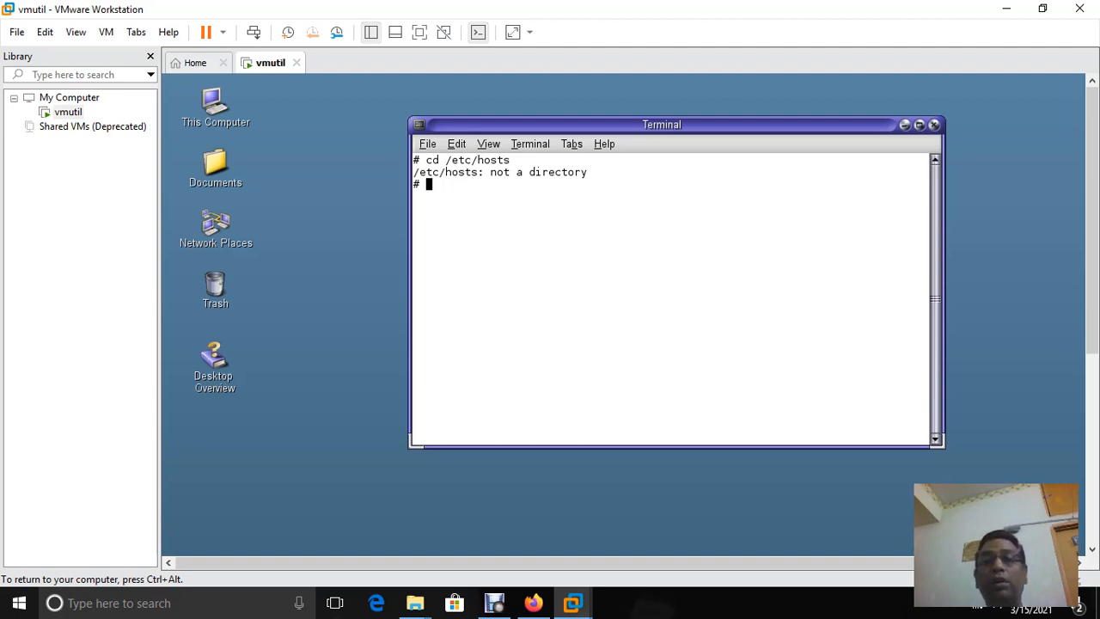
Close the guest Terminal and hand keyboard and mouse back to the vmutil guest
{"action": "left_click", "coordinate": [936, 127]}
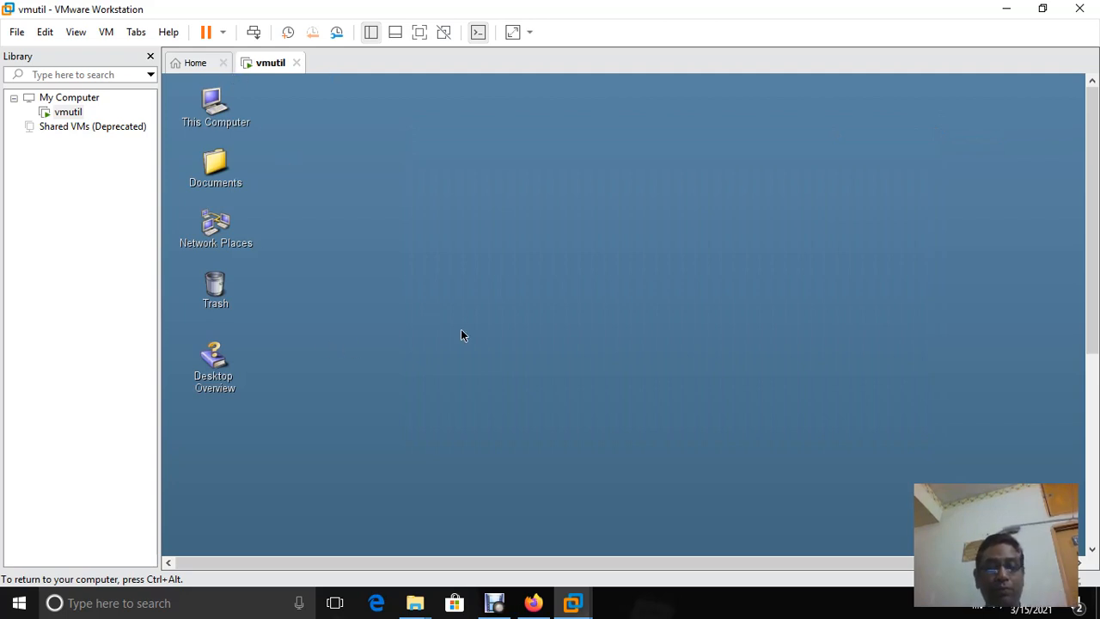
{"action": "key", "text": "ctrl+alt"}
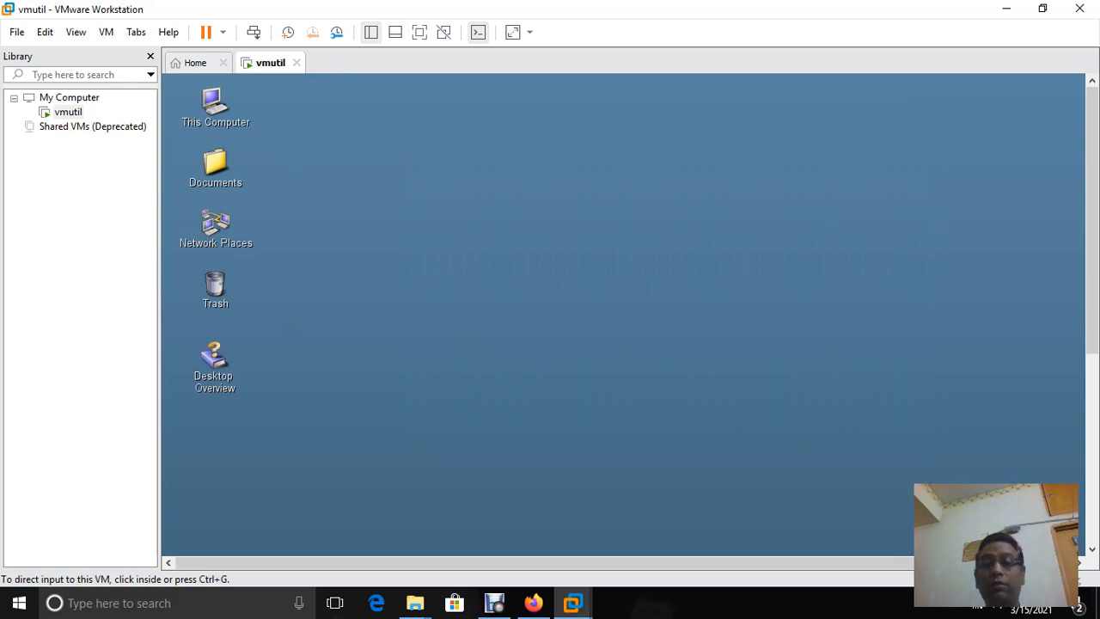
{"action": "scroll", "coordinate": [624, 316], "scroll_direction": "down", "scroll_amount": 5}
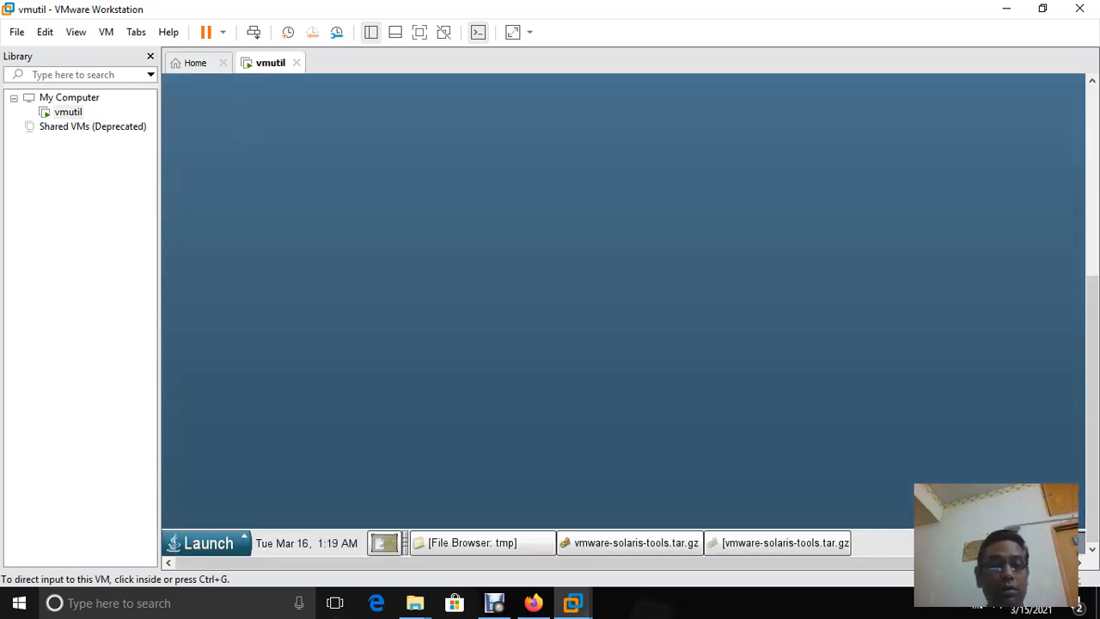
{"action": "key", "text": "ctrl+g"}
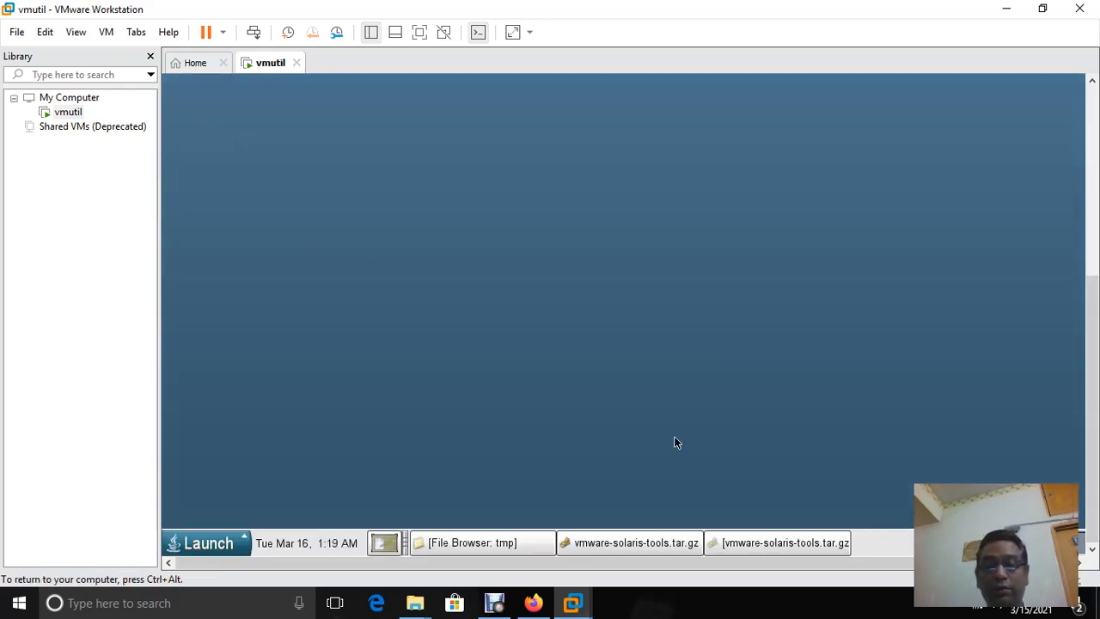
{"action": "left_click", "coordinate": [779, 550]}
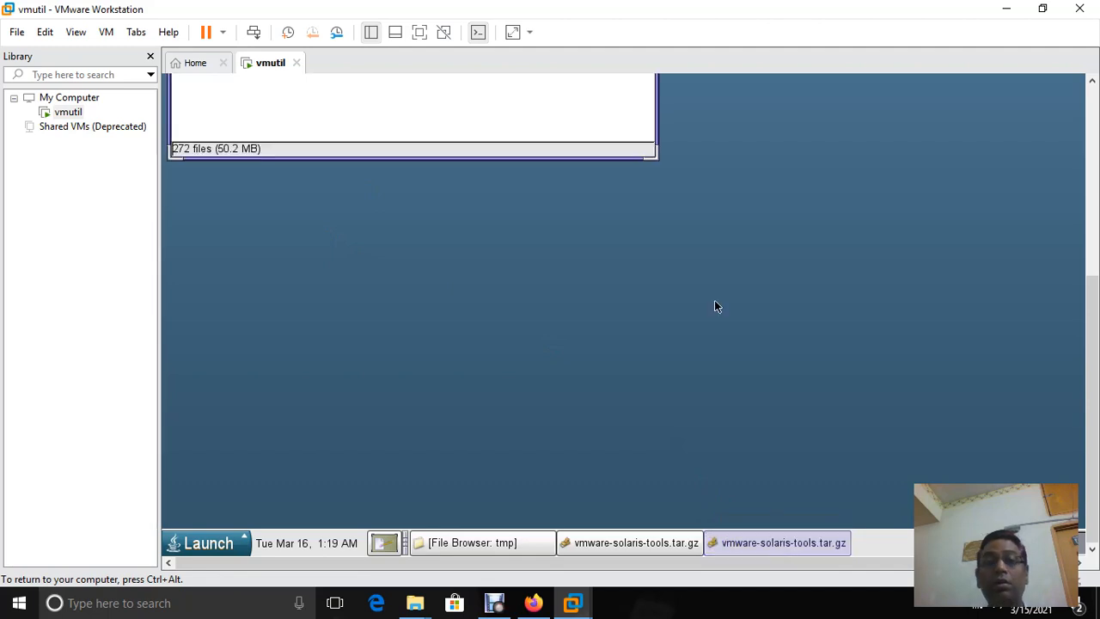
Log out root from the Launch menu and choose 'Restart the computer'
{"action": "left_click", "coordinate": [206, 544]}
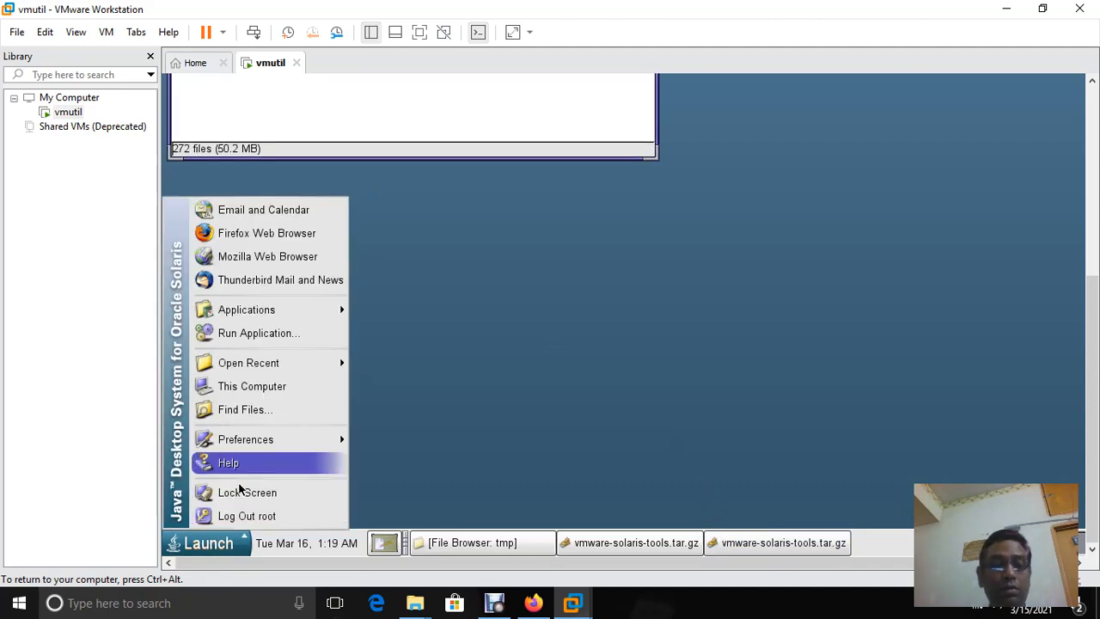
{"action": "left_click", "coordinate": [240, 521]}
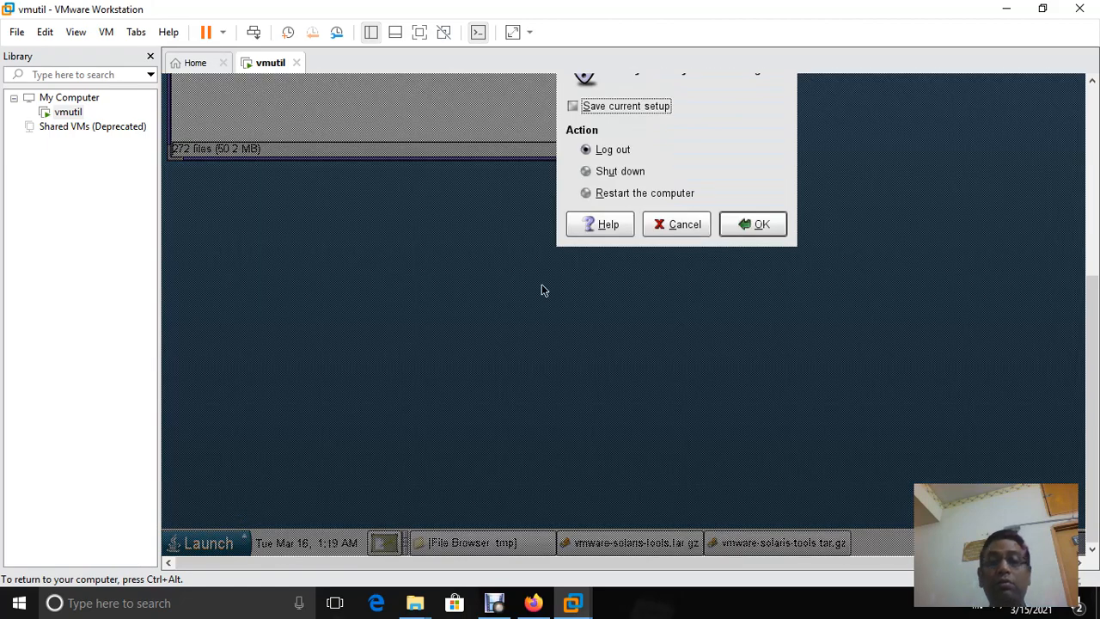
{"action": "left_click", "coordinate": [608, 197]}
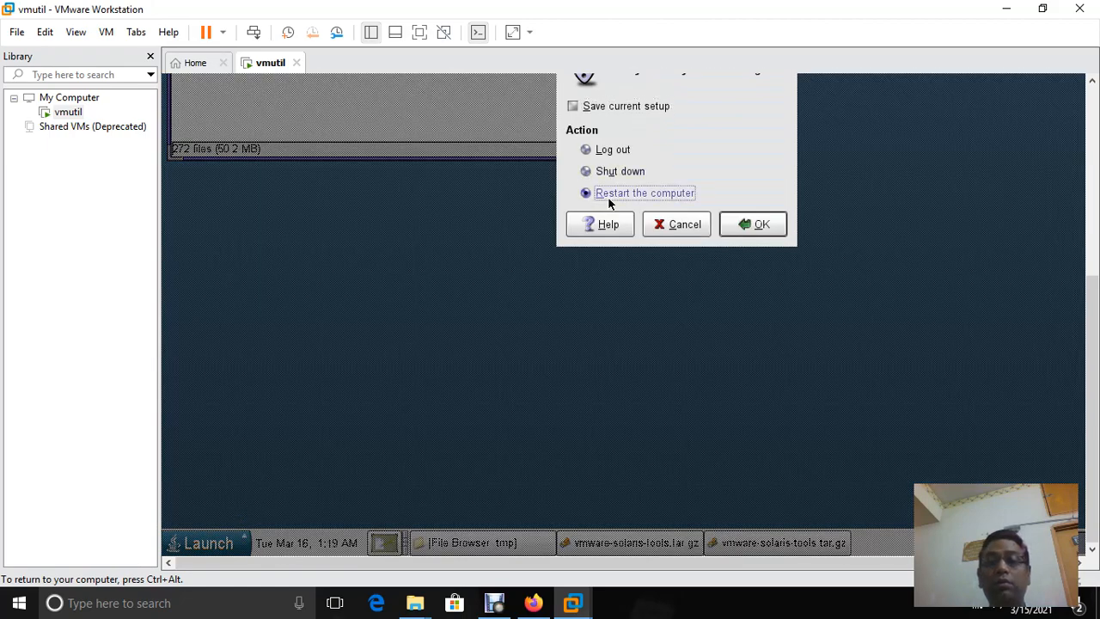
{"action": "left_click", "coordinate": [731, 226]}
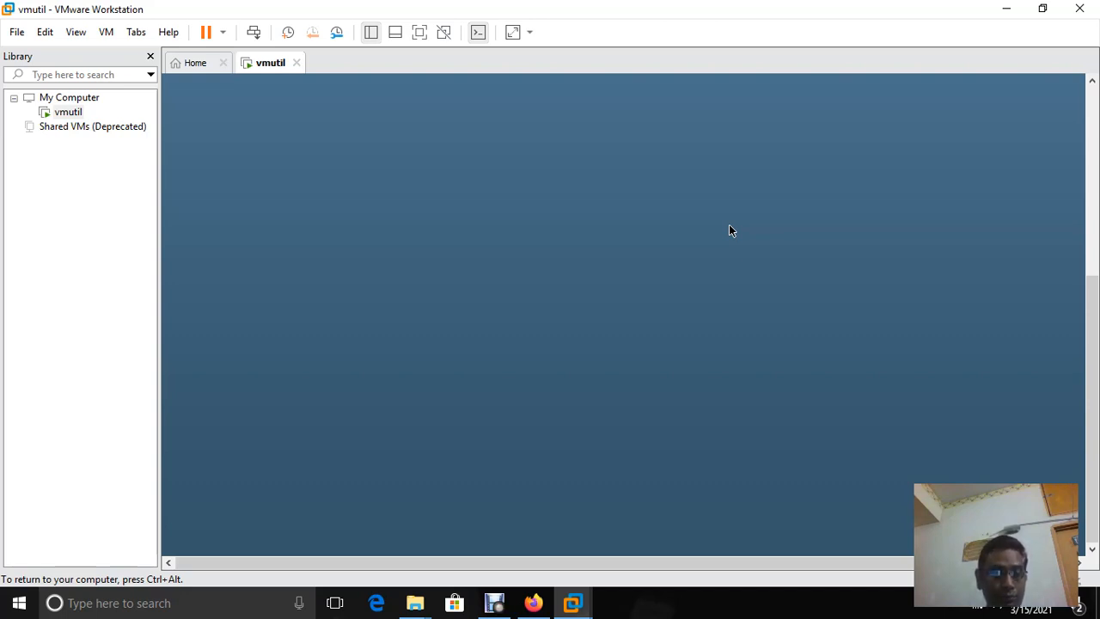
Release input, then grab it again once the rebooted guest shows the GRUB menu
{"action": "key", "text": "ctrl+alt"}
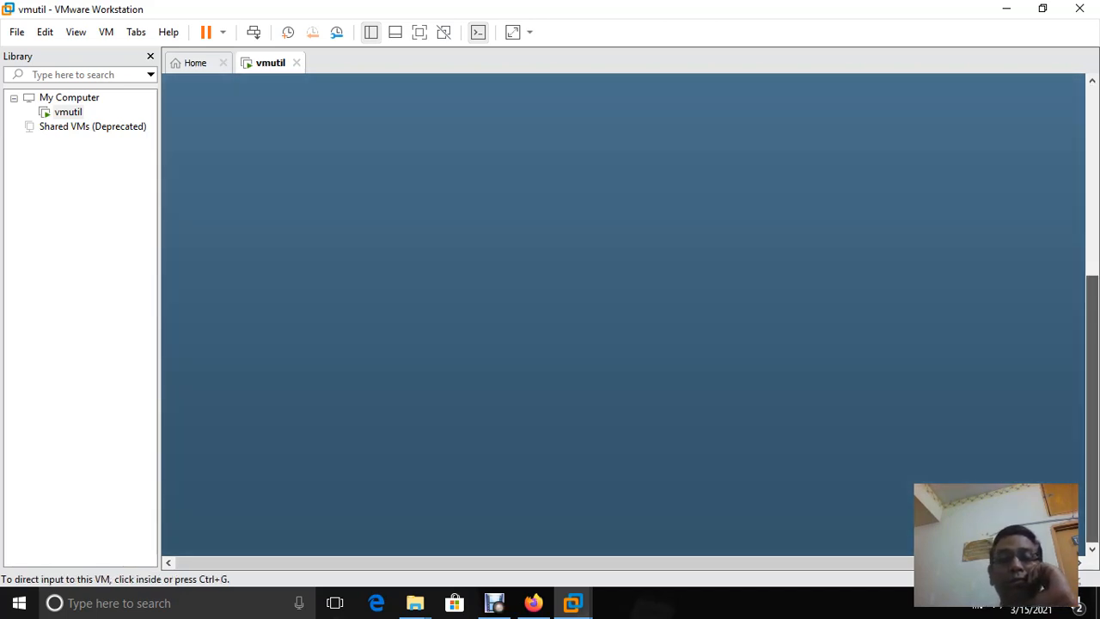
{"action": "left_click", "coordinate": [730, 227]}
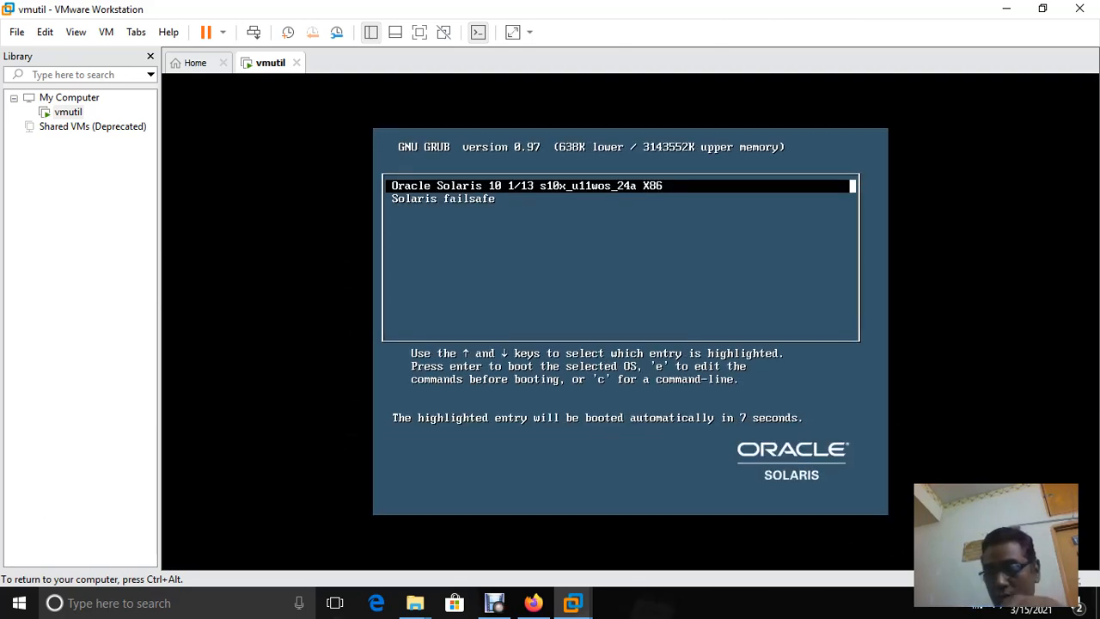
Boot the default Oracle Solaris 10 1/13 entry straight from GRUB
{"action": "key", "text": "Return"}
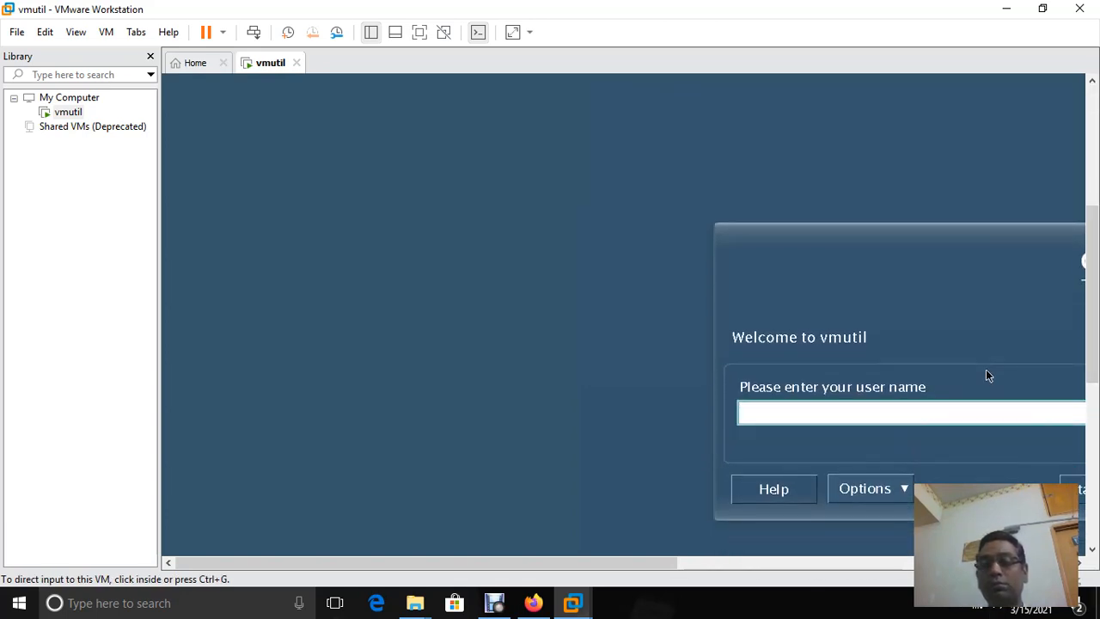
Enter user name root at the Solaris login screen, then submit the root password
{"action": "left_click_drag", "start_coordinate": [427, 563], "coordinate": [662, 563]}
{"action": "left_click_drag", "start_coordinate": [1091, 294], "coordinate": [1092, 321]}
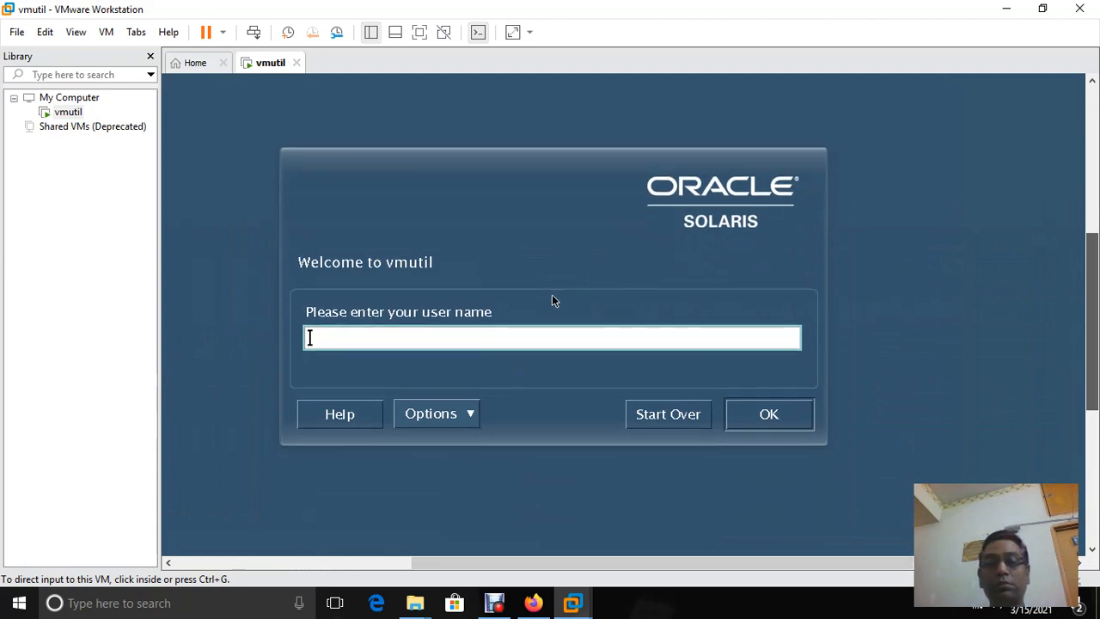
{"action": "left_click", "coordinate": [553, 296]}
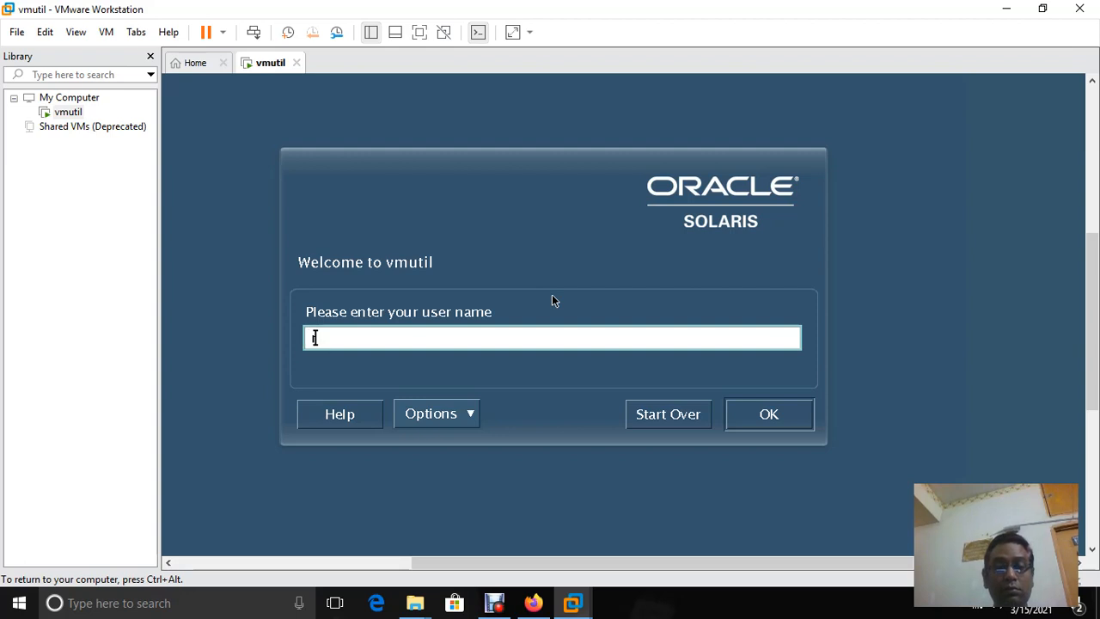
{"action": "type", "text": "root"}
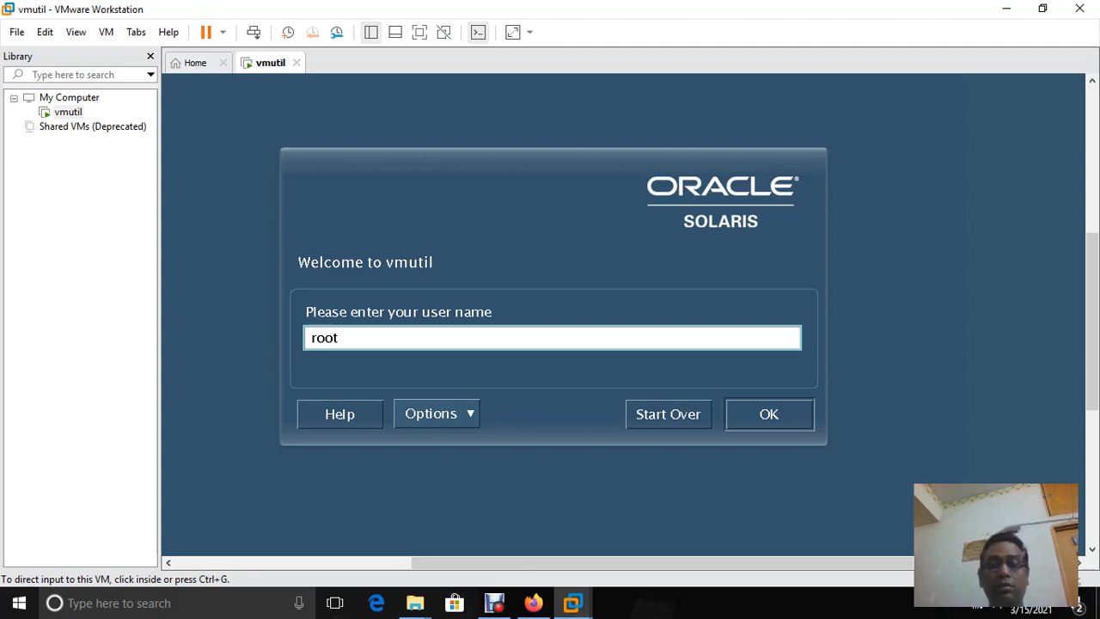
{"action": "key", "text": "Return"}
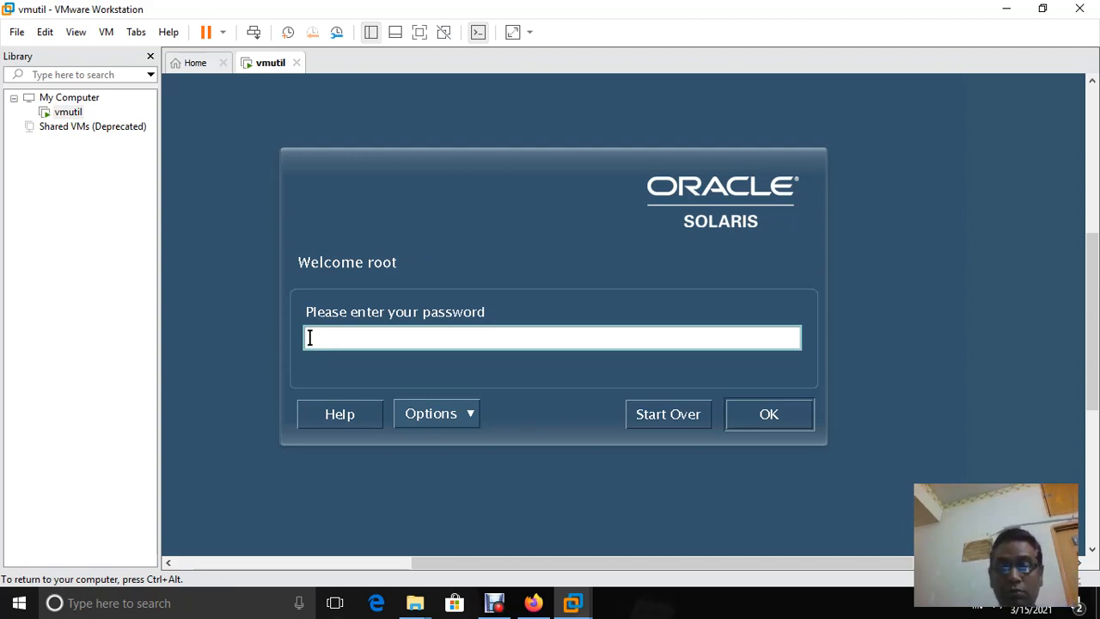
{"action": "key", "text": "Return"}
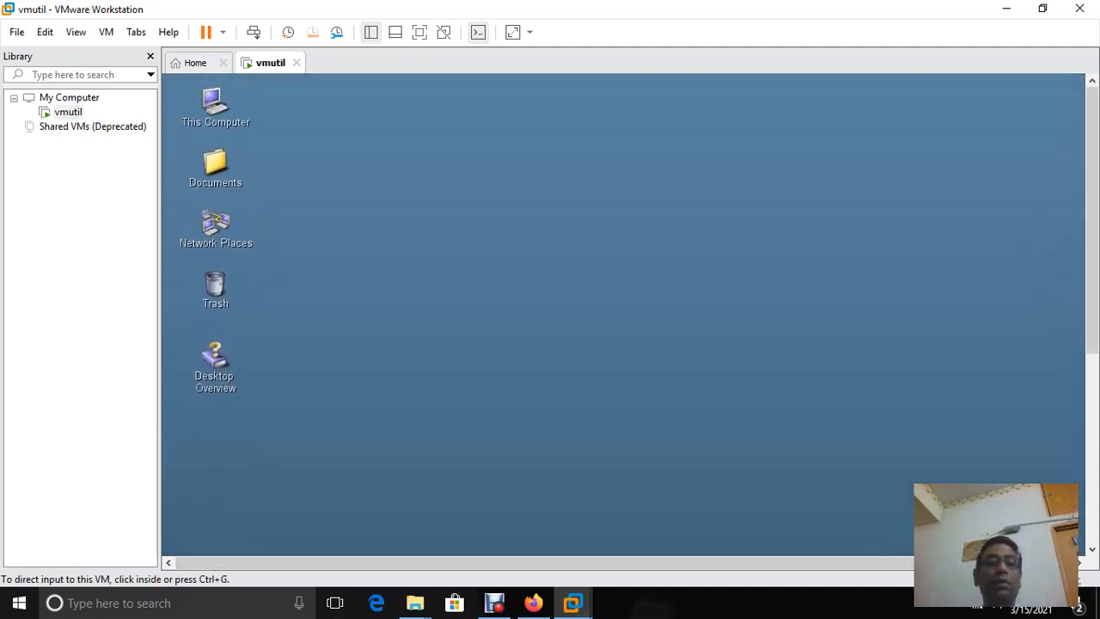
Open a Terminal from the Solaris desktop, then replace it with a fresh Terminal
{"action": "right_click", "coordinate": [440, 126]}
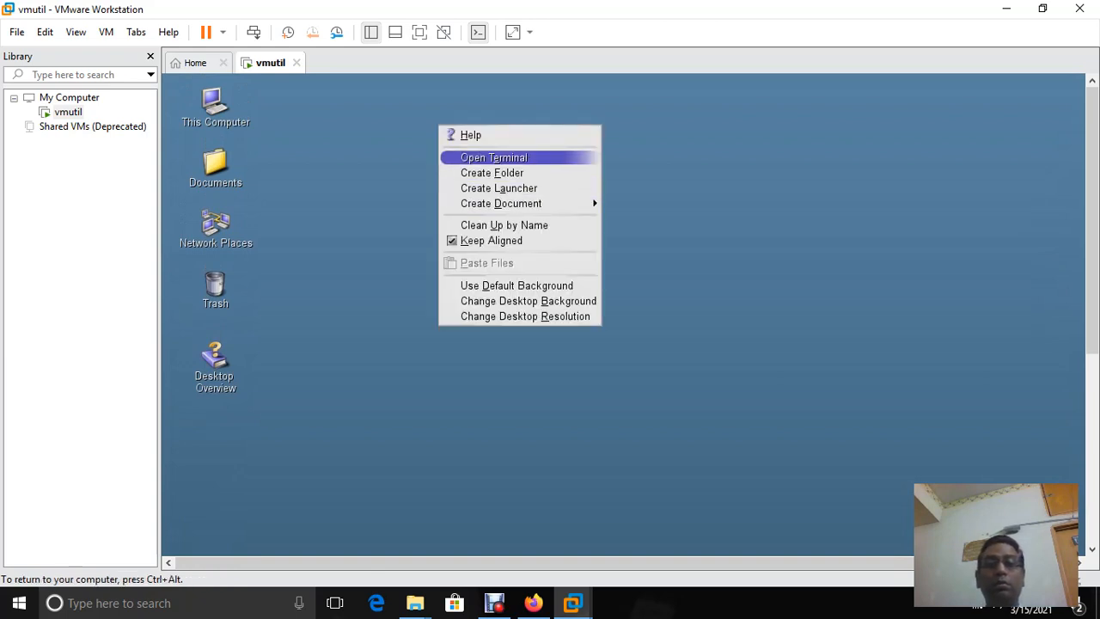
{"action": "left_click", "coordinate": [494, 158]}
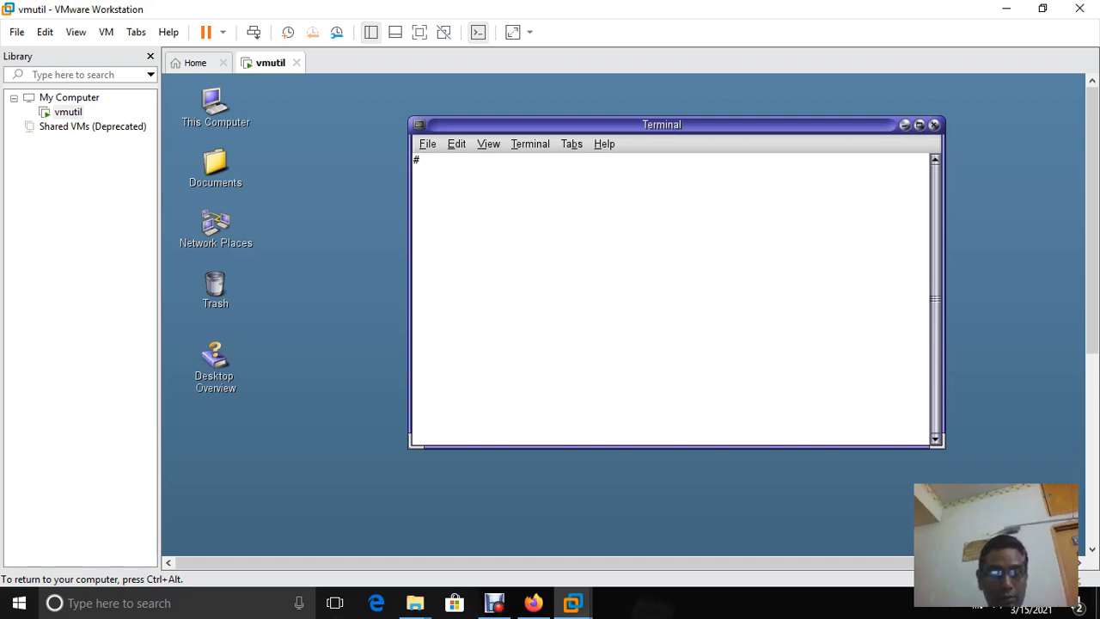
{"action": "type", "text": "cd "}
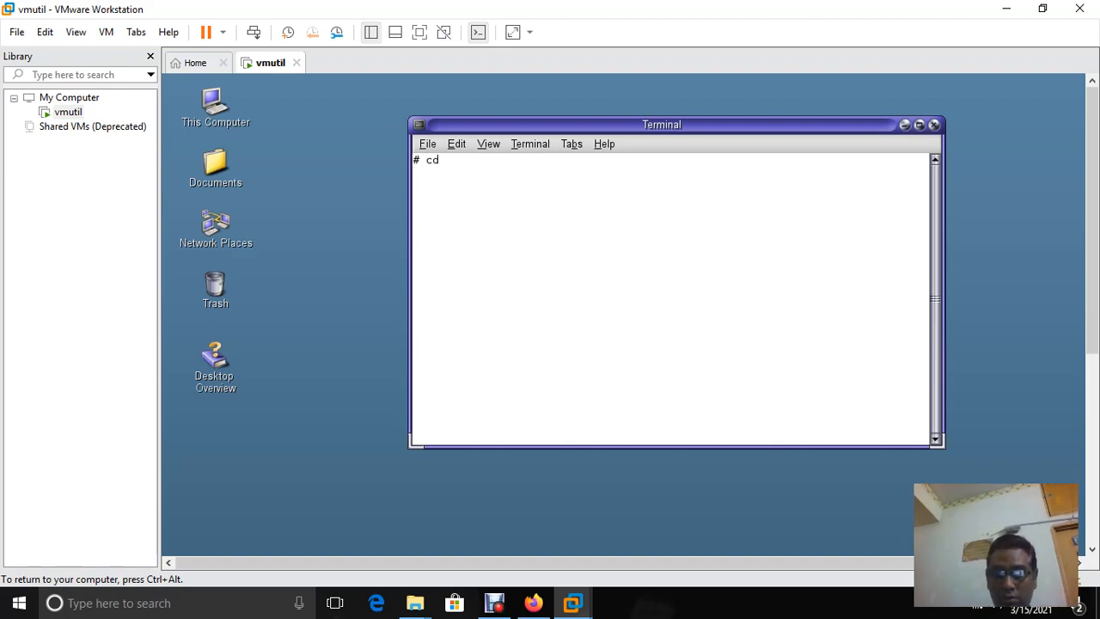
{"action": "type", "text": "/"}
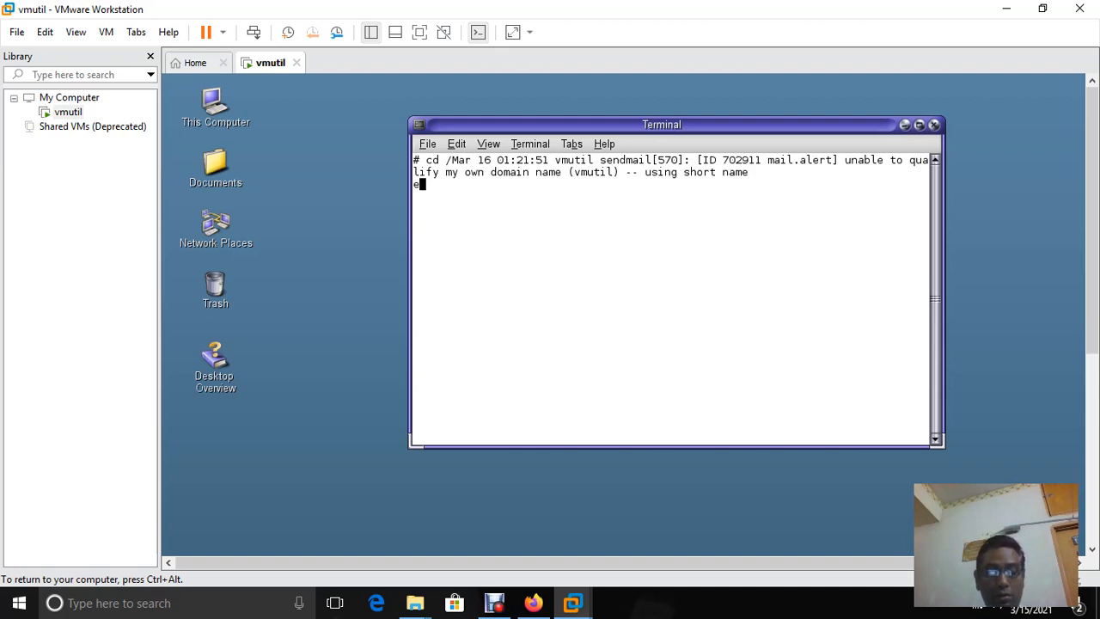
{"action": "type", "text": "et"}
{"action": "key", "text": "Tab"}
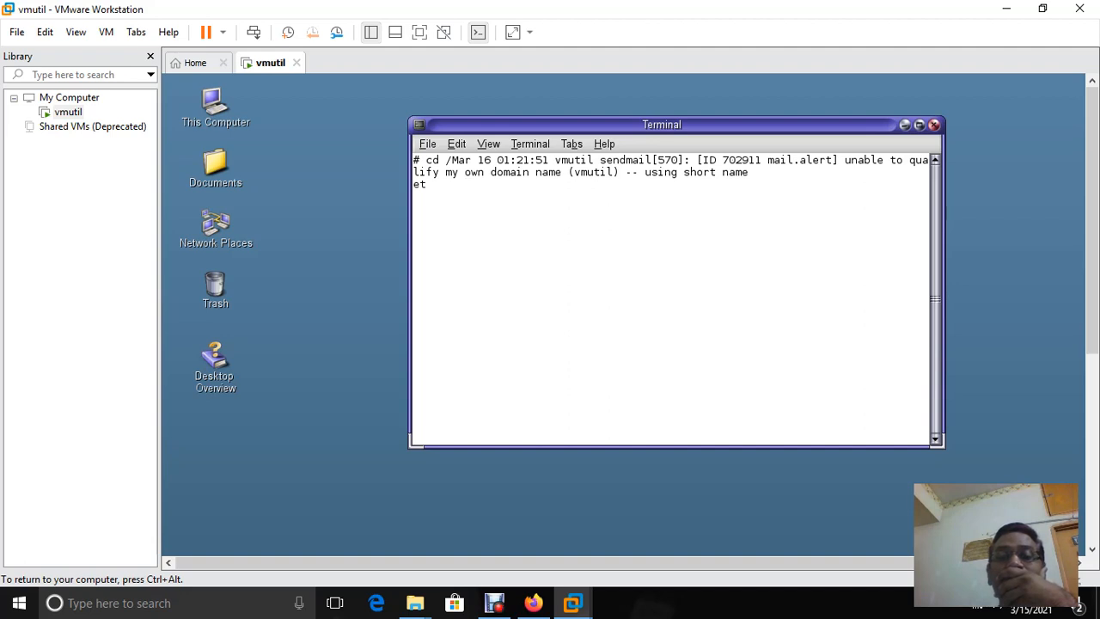
{"action": "left_click", "coordinate": [934, 125]}
{"action": "right_click", "coordinate": [777, 168]}
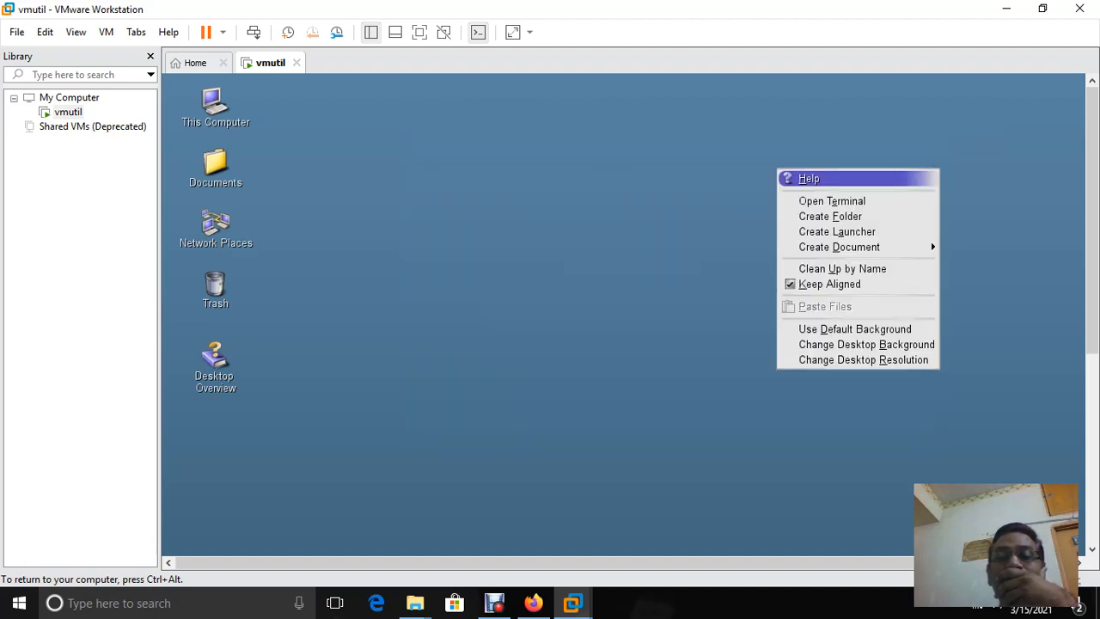
{"action": "left_click", "coordinate": [813, 200]}
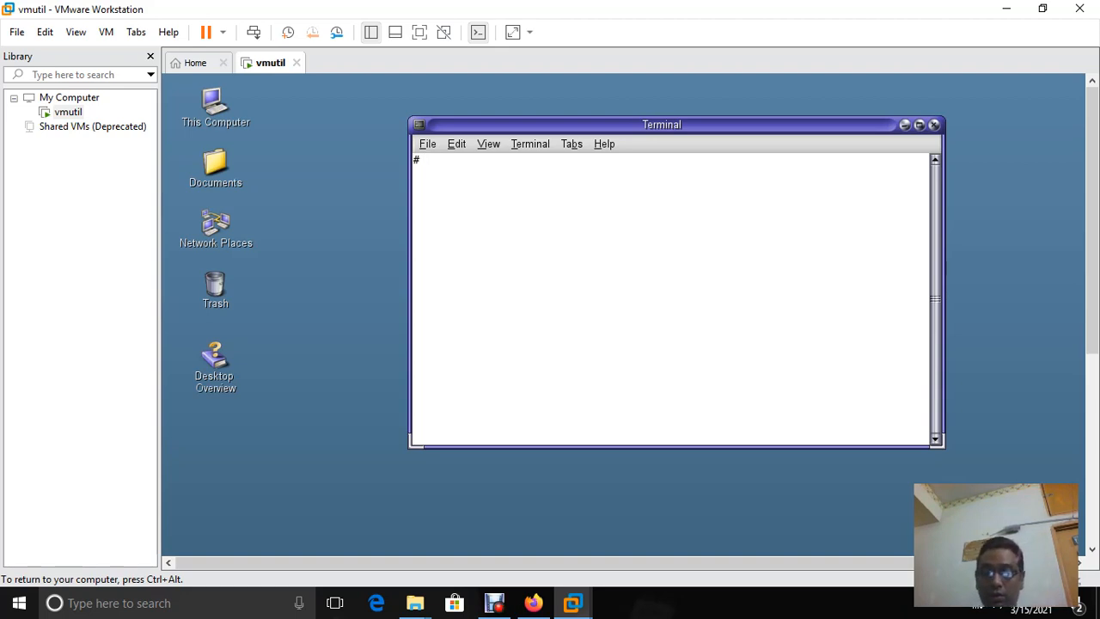
Run cd /, then cd /etc/hosts and cd /etc/hosts/, both reporting not a directory
{"action": "type", "text": "cd "}
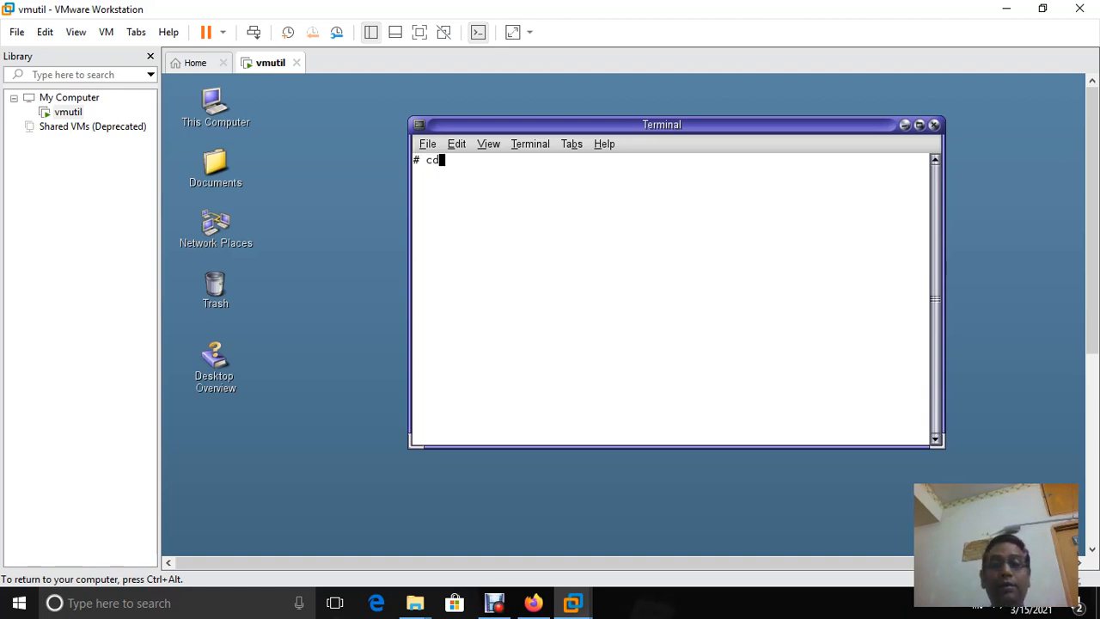
{"action": "type", "text": "/"}
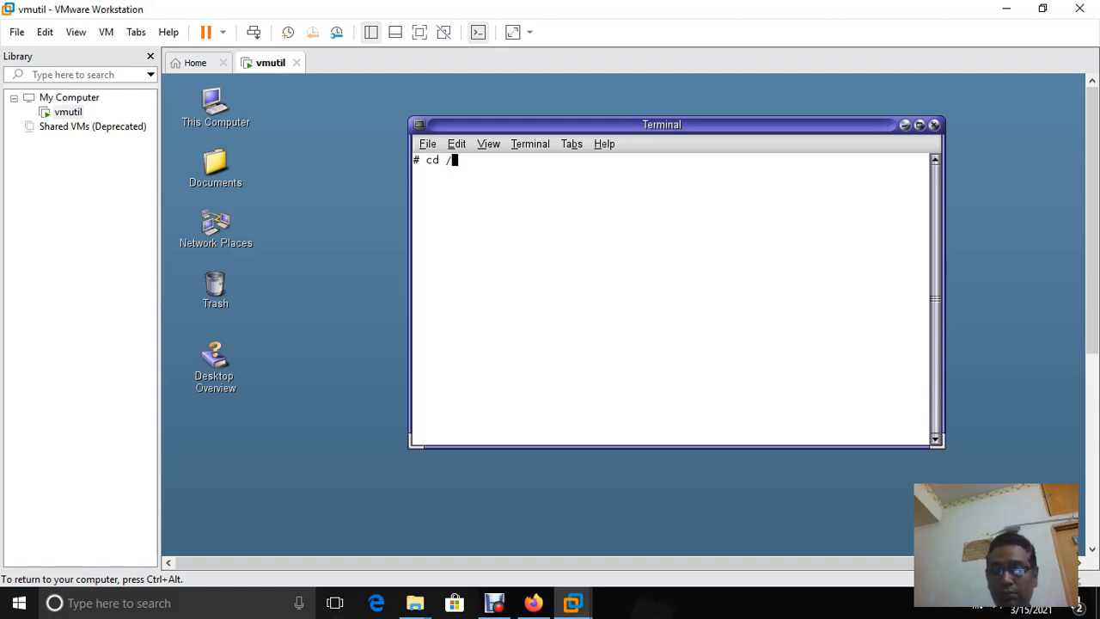
{"action": "key", "text": "Return"}
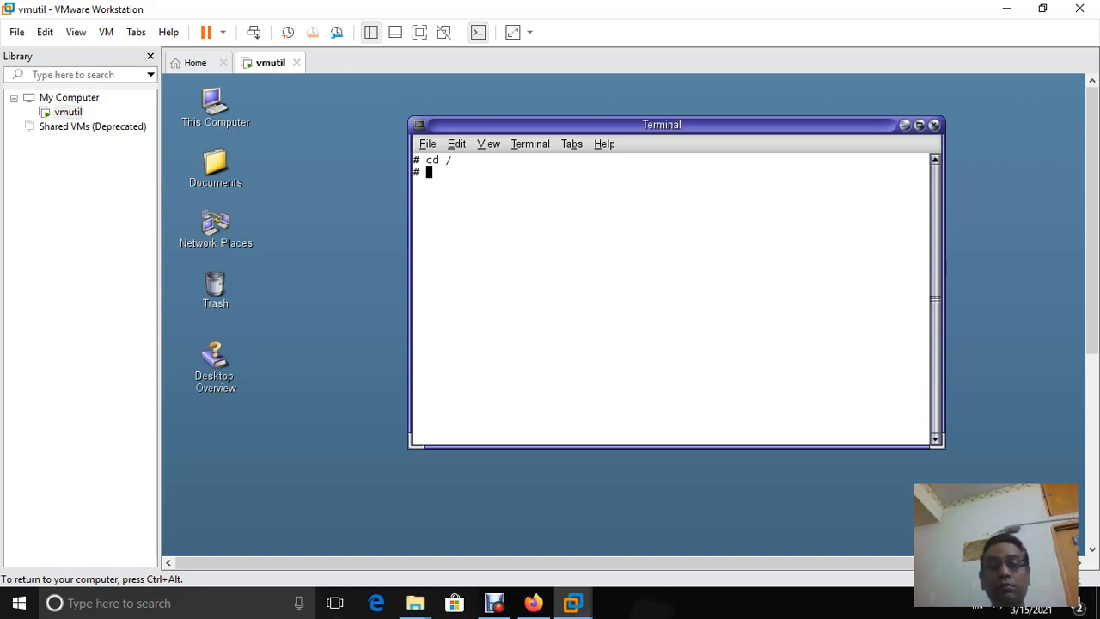
{"action": "type", "text": "cd /t"}
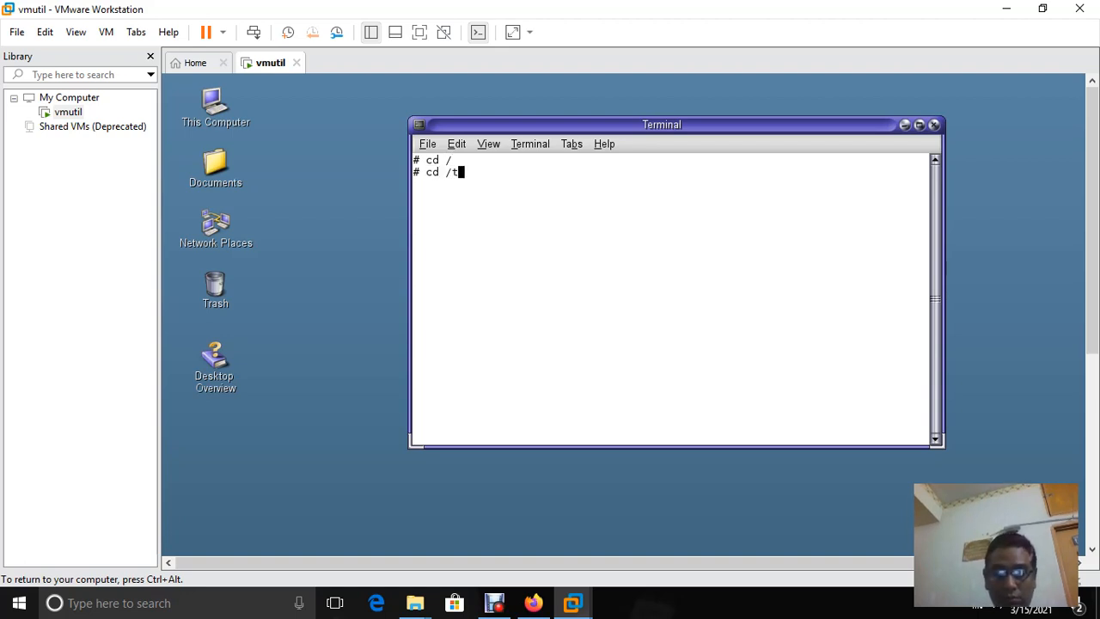
{"action": "key", "text": "BackSpace"}
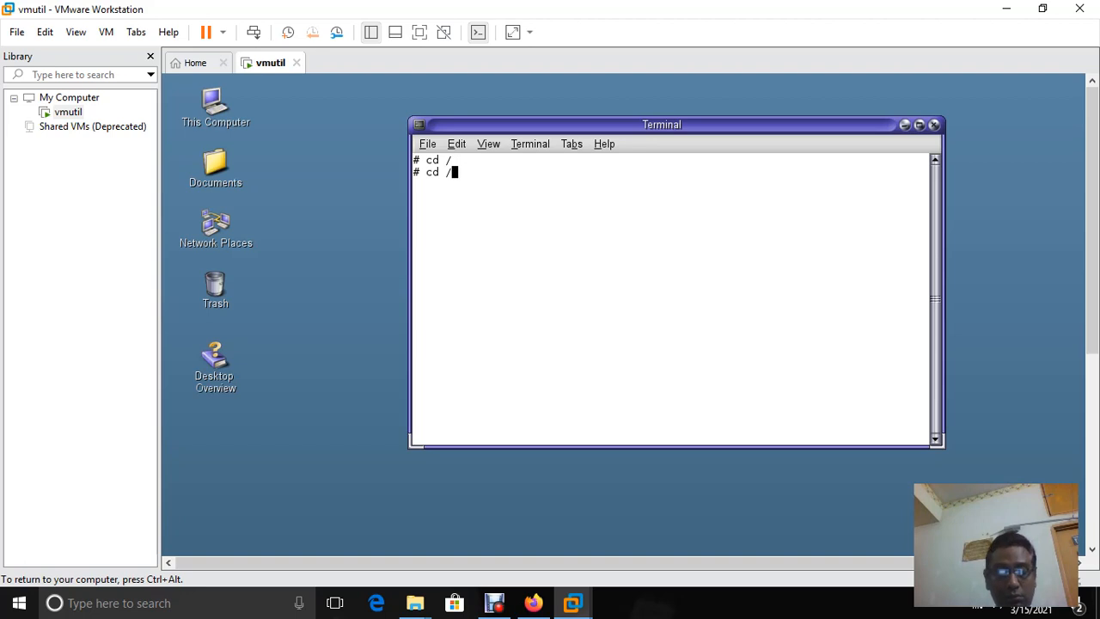
{"action": "type", "text": "etc/h"}
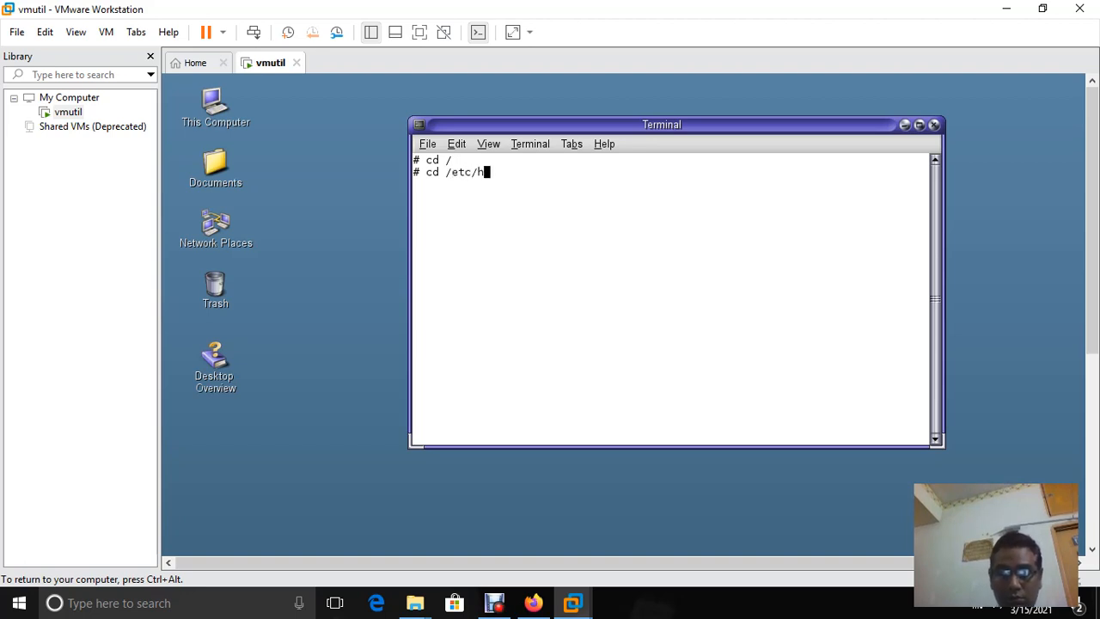
{"action": "type", "text": "osts"}
{"action": "key", "text": "Return"}
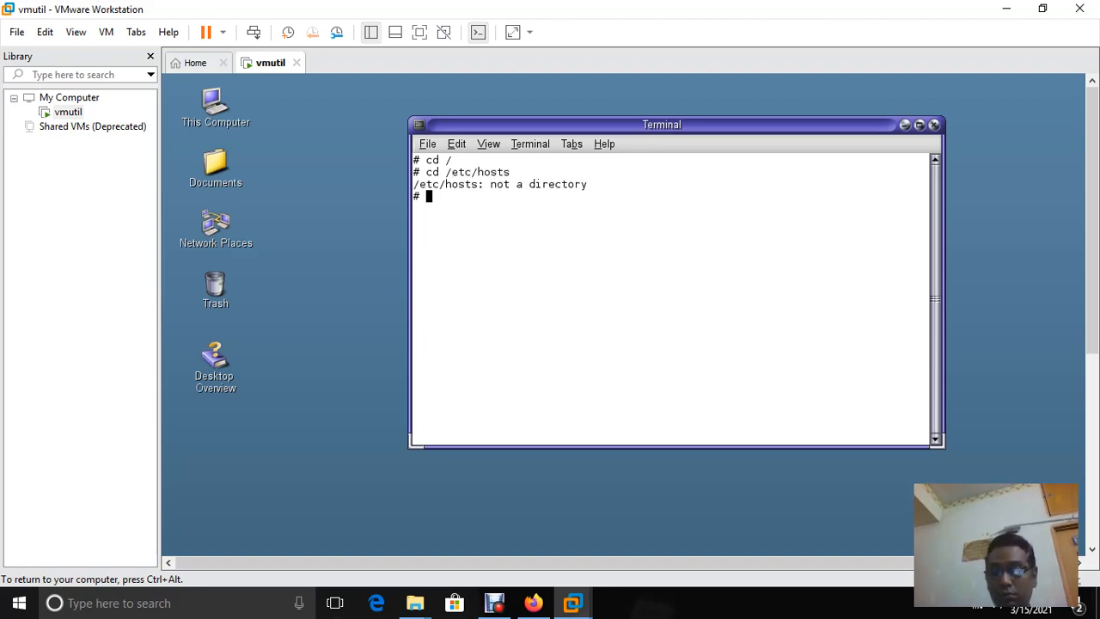
{"action": "key", "text": "Up"}
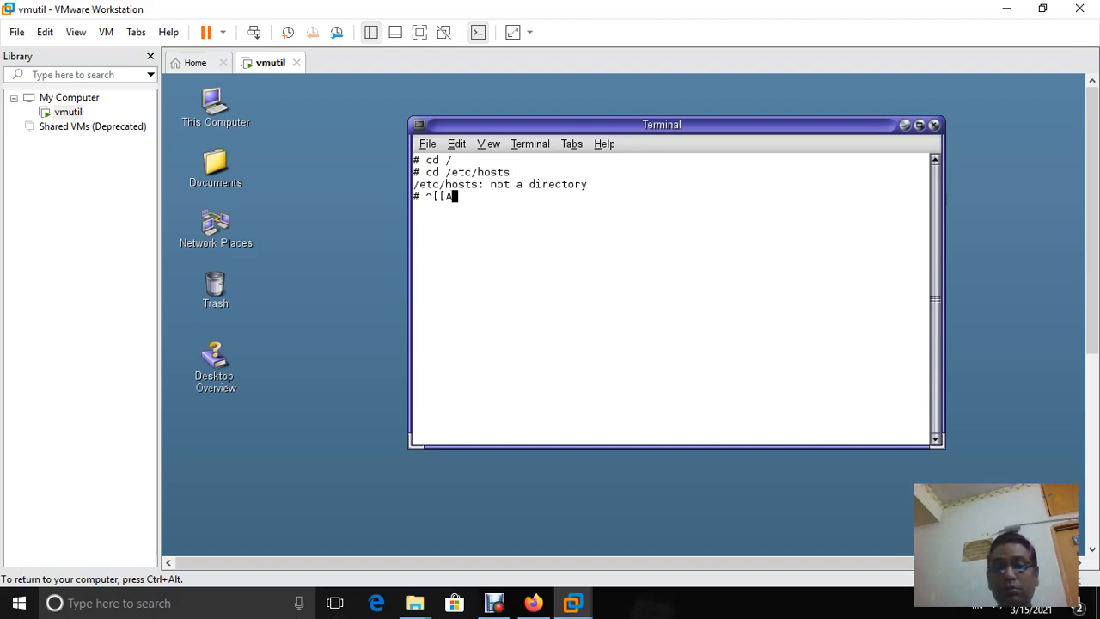
{"action": "key", "text": "BackSpace"}
{"action": "key", "text": "BackSpace"}
{"action": "key", "text": "BackSpace"}
{"action": "key", "text": "BackSpace"}
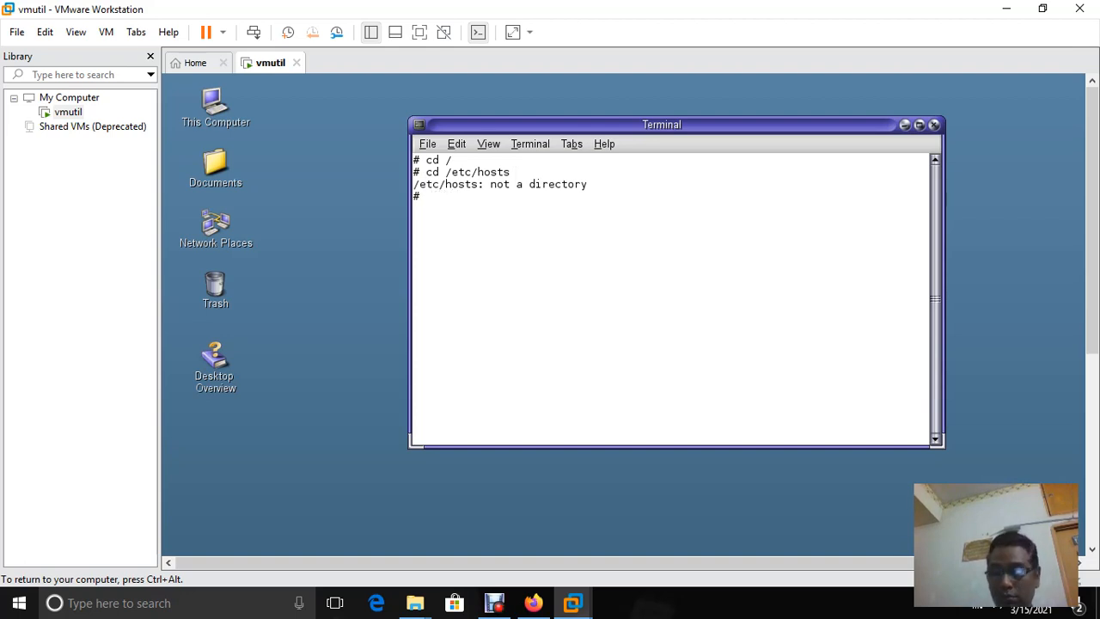
{"action": "key", "text": "Right"}
{"action": "key", "text": "Right"}
{"action": "key", "text": "BackSpace"}
{"action": "key", "text": "BackSpace"}
{"action": "key", "text": "BackSpace"}
{"action": "key", "text": "BackSpace"}
{"action": "key", "text": "BackSpace"}
{"action": "key", "text": "BackSpace"}
{"action": "key", "text": "BackSpace"}
{"action": "key", "text": "BackSpace"}
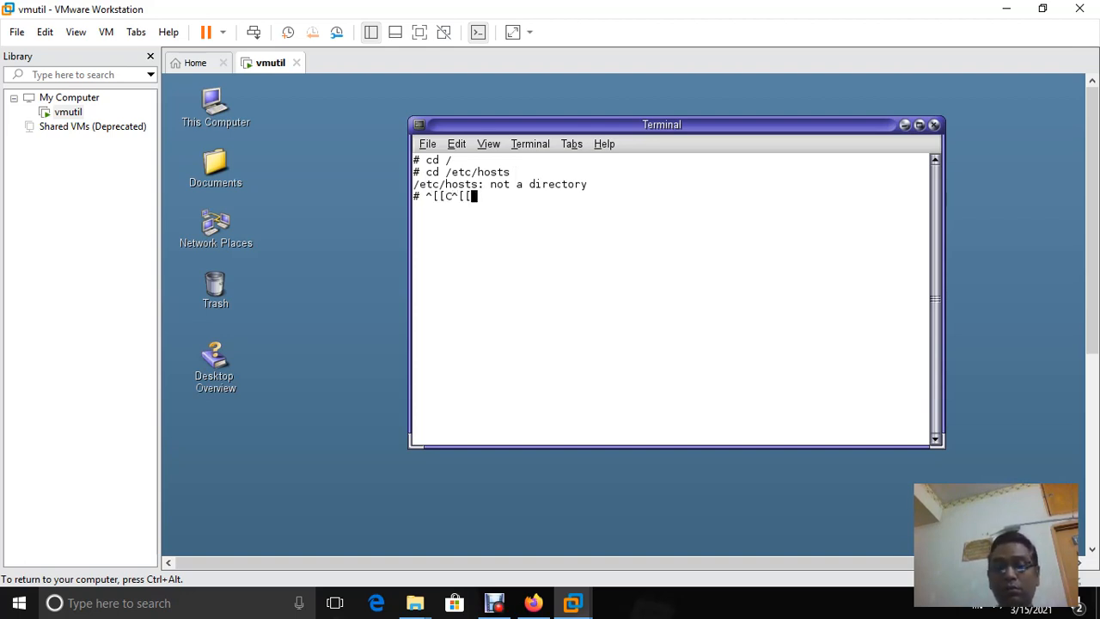
{"action": "type", "text": "c"}
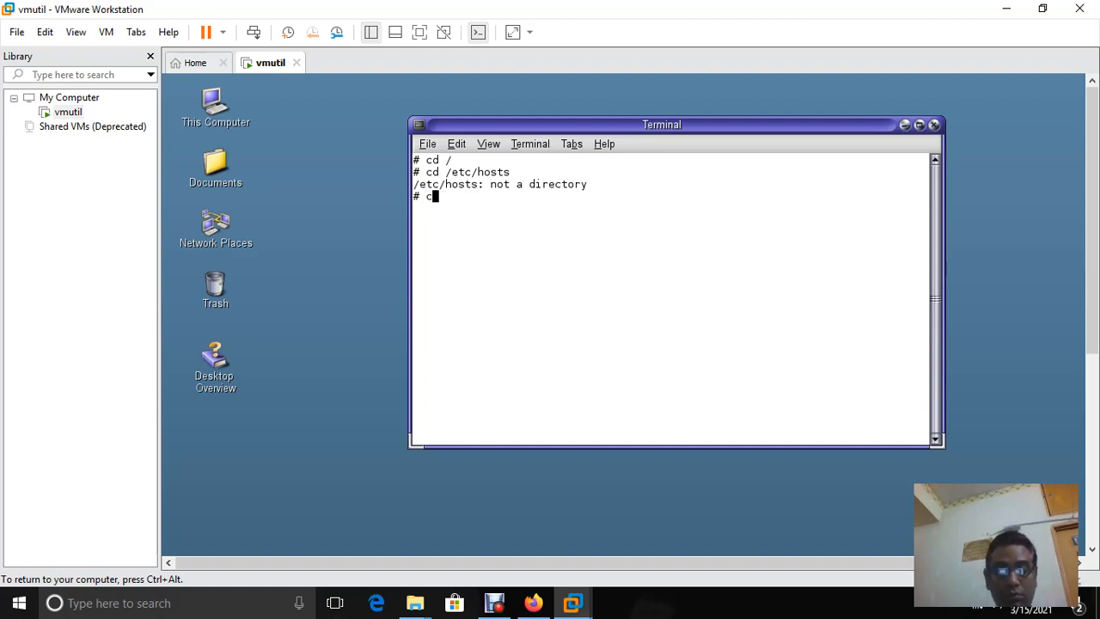
{"action": "type", "text": "d /etc/"}
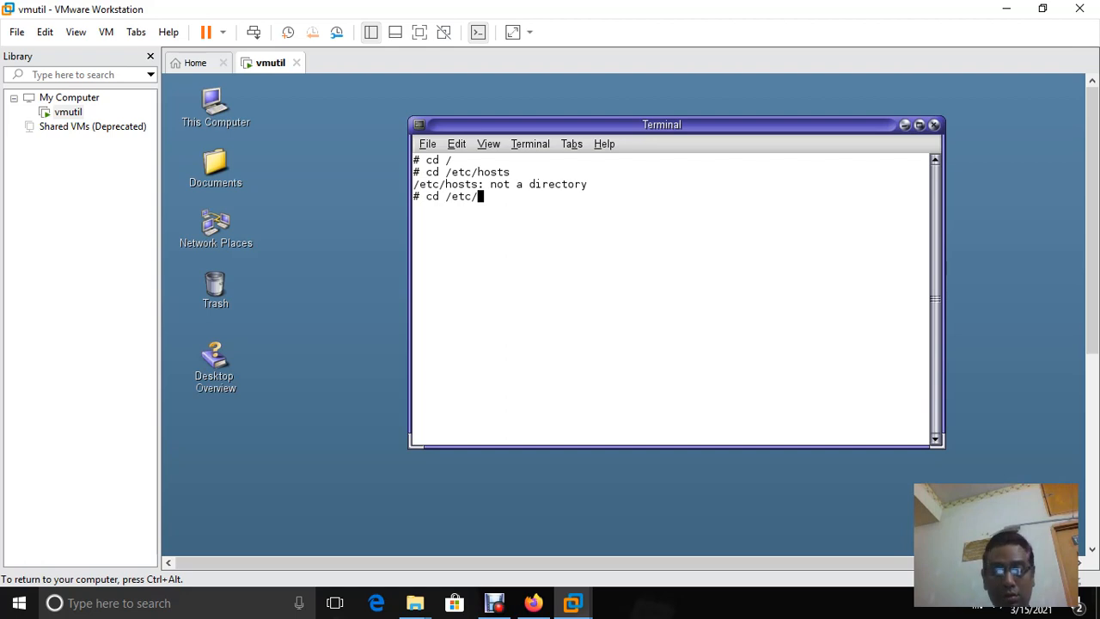
{"action": "type", "text": "hosts"}
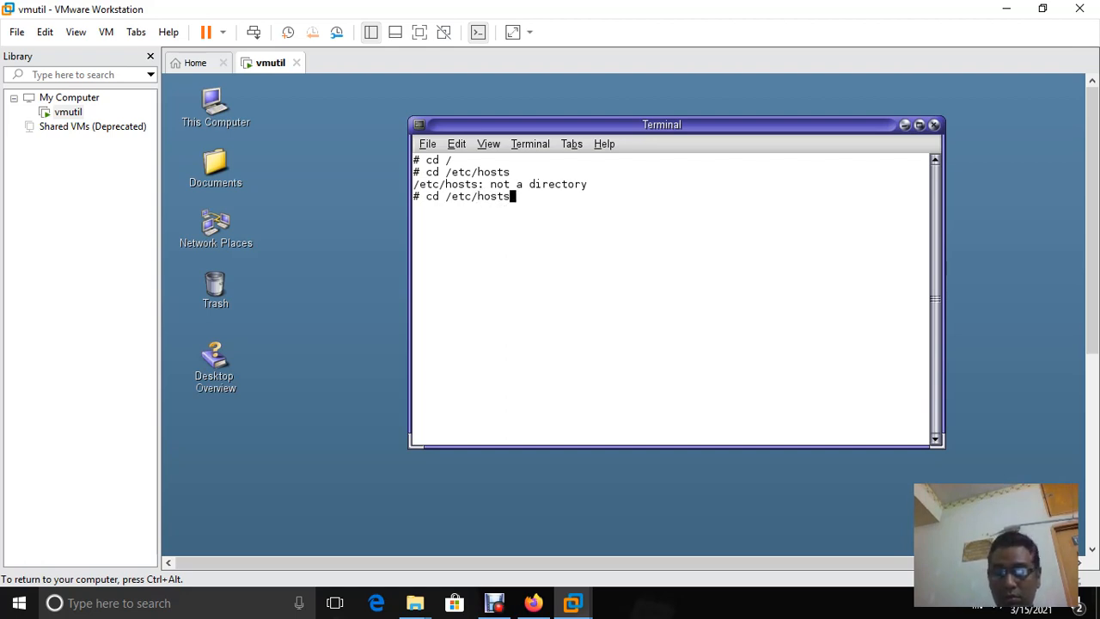
{"action": "type", "text": "/"}
{"action": "key", "text": "Return"}
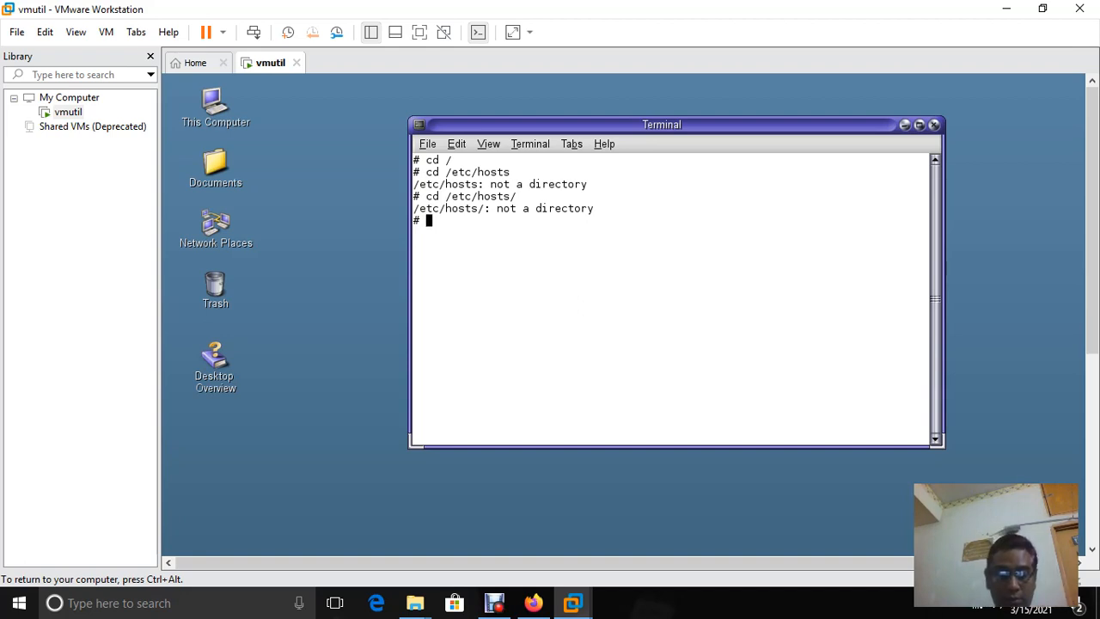
{"action": "type", "text": "vi "}
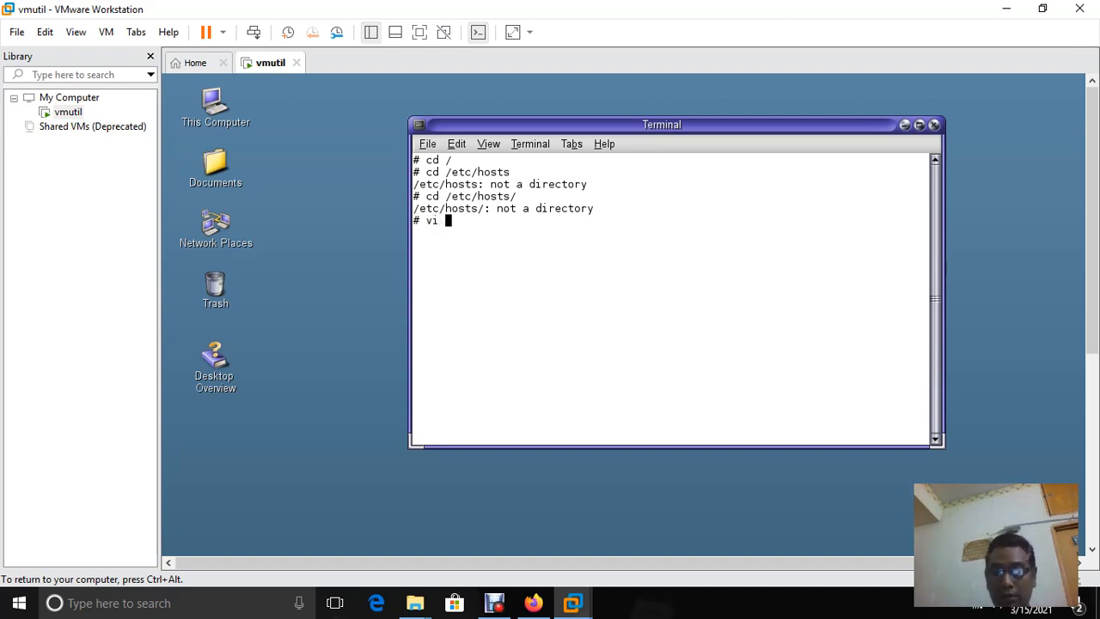
{"action": "type", "text": "/etc"}
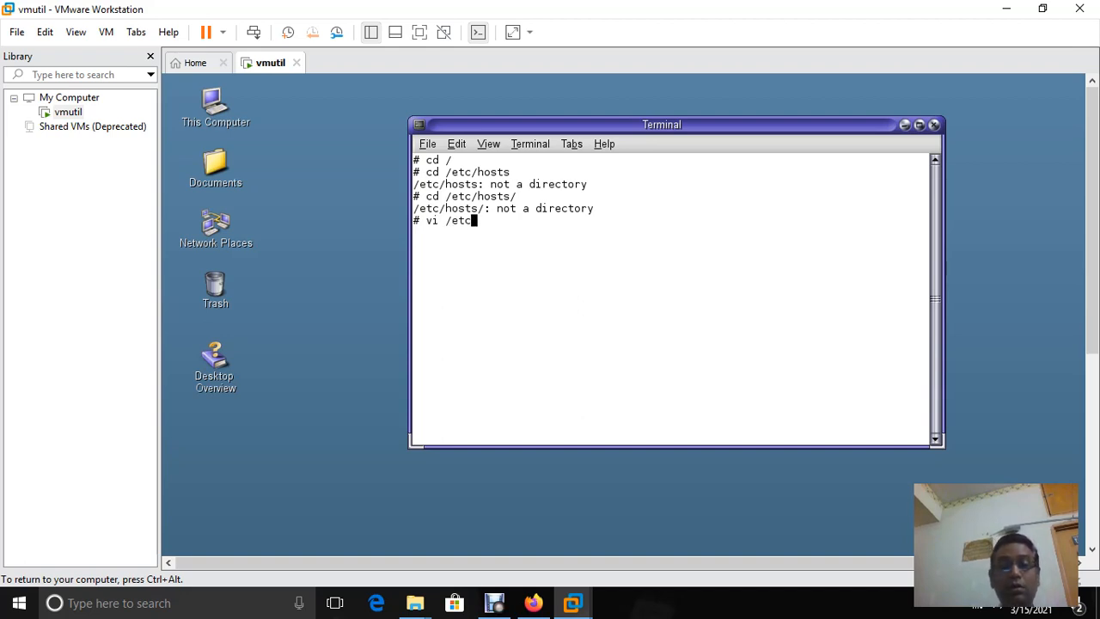
{"action": "key", "text": "Tab"}
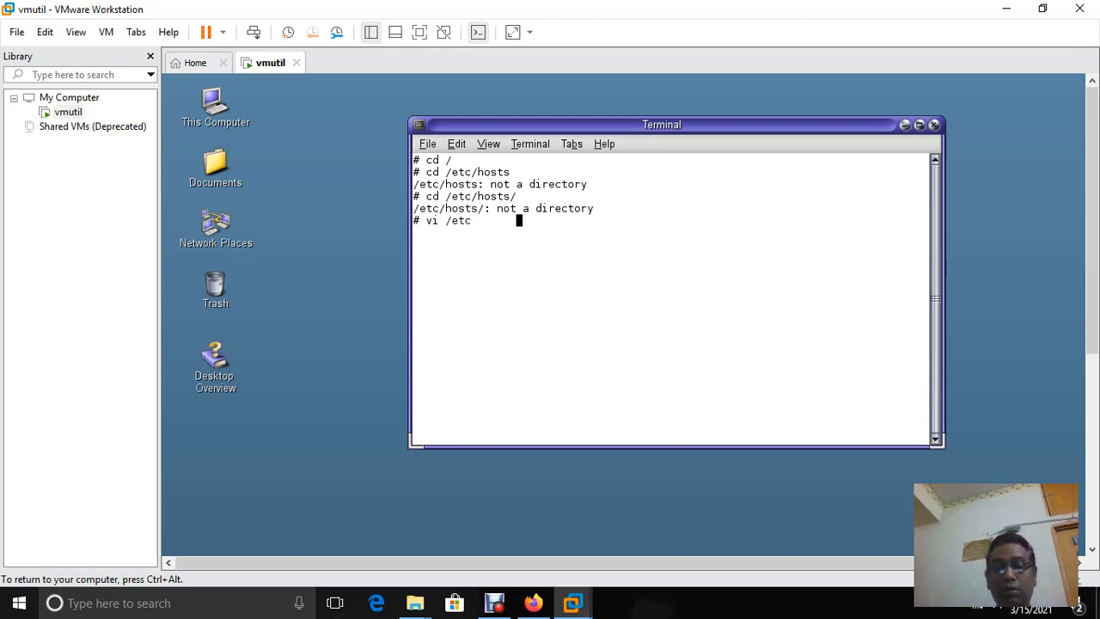
{"action": "key", "text": "BackSpace"}
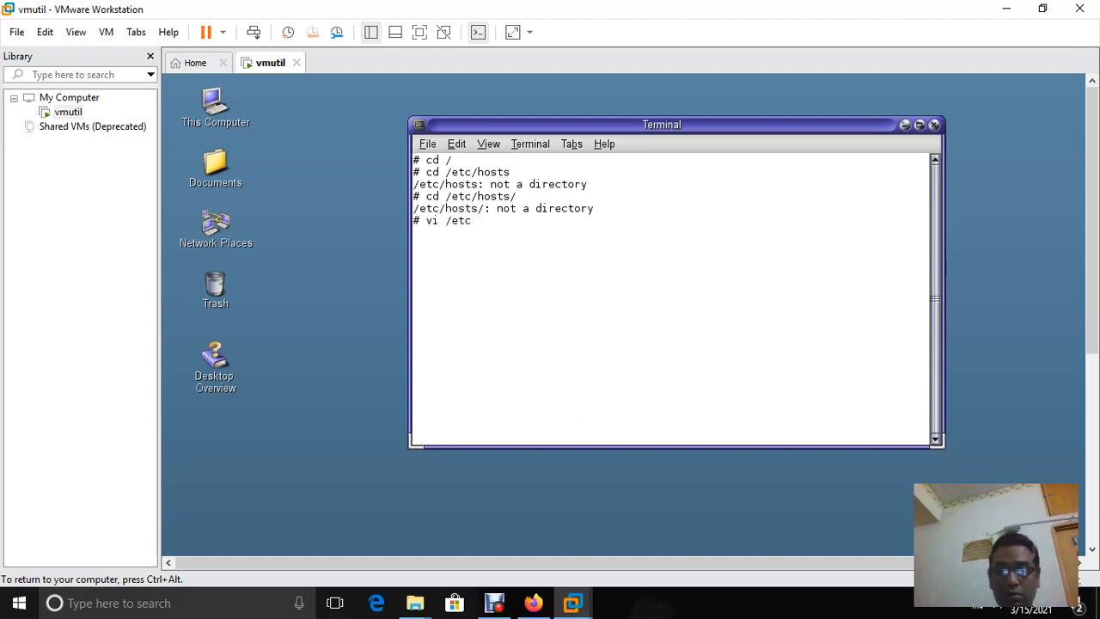
{"action": "type", "text": "/hosts"}
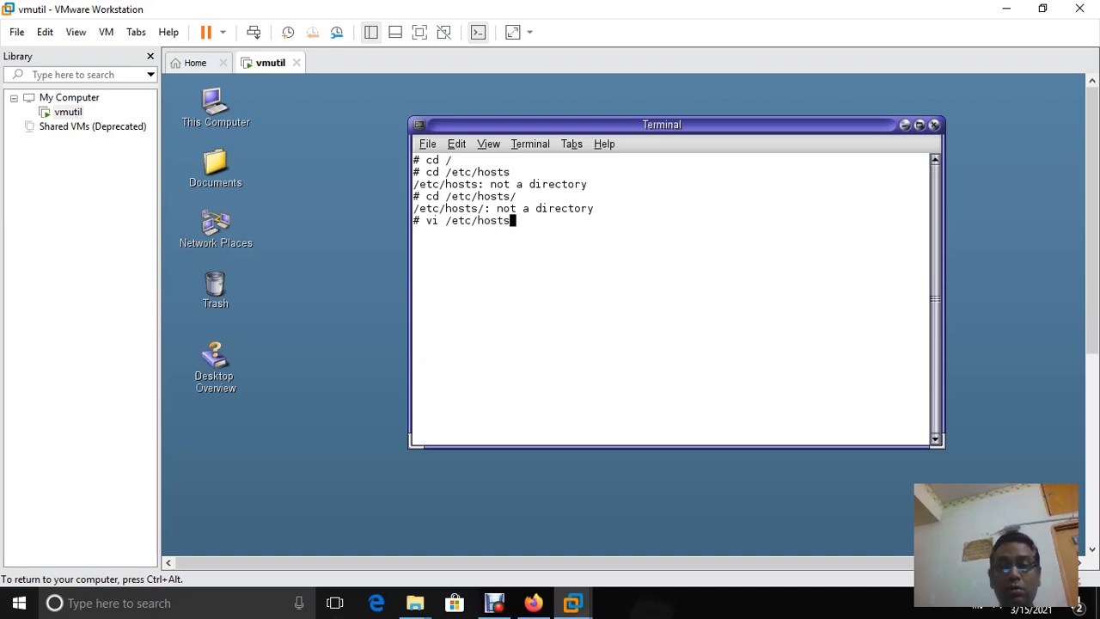
{"action": "type", "text": "/"}
{"action": "key", "text": "Return"}
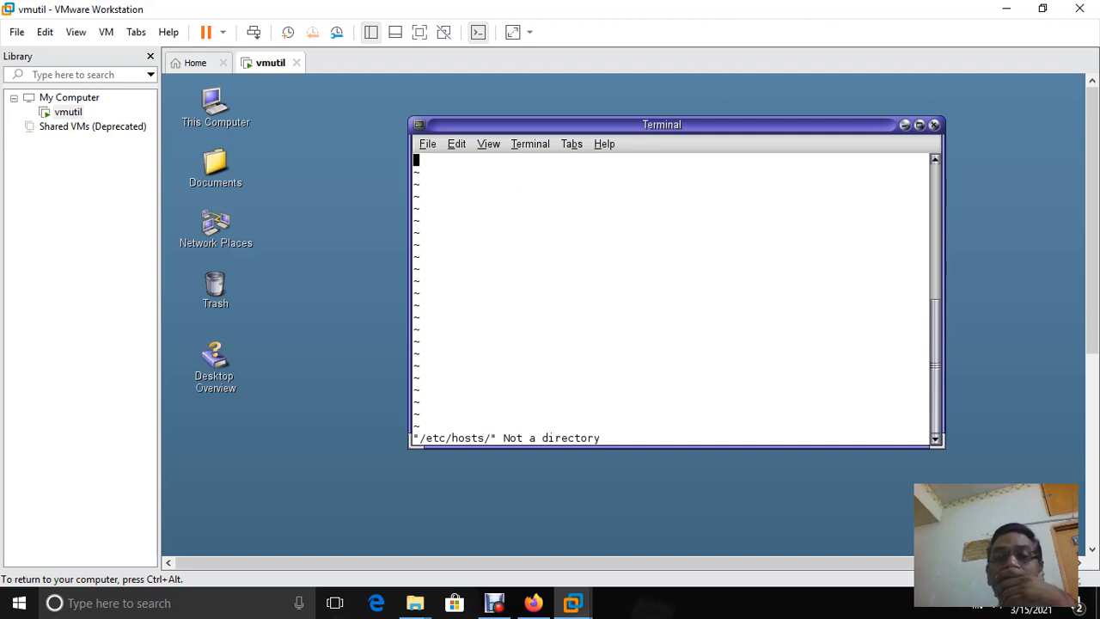
{"action": "scroll", "coordinate": [675, 297], "scroll_direction": "up", "scroll_amount": 5}
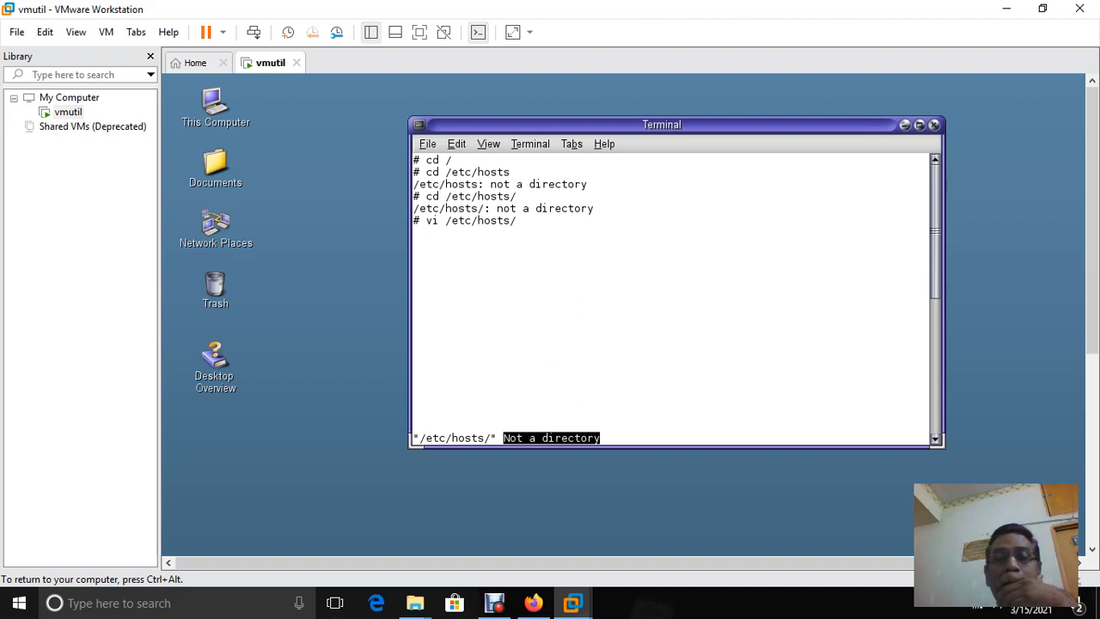
{"action": "scroll", "coordinate": [671, 296], "scroll_direction": "down", "scroll_amount": 5}
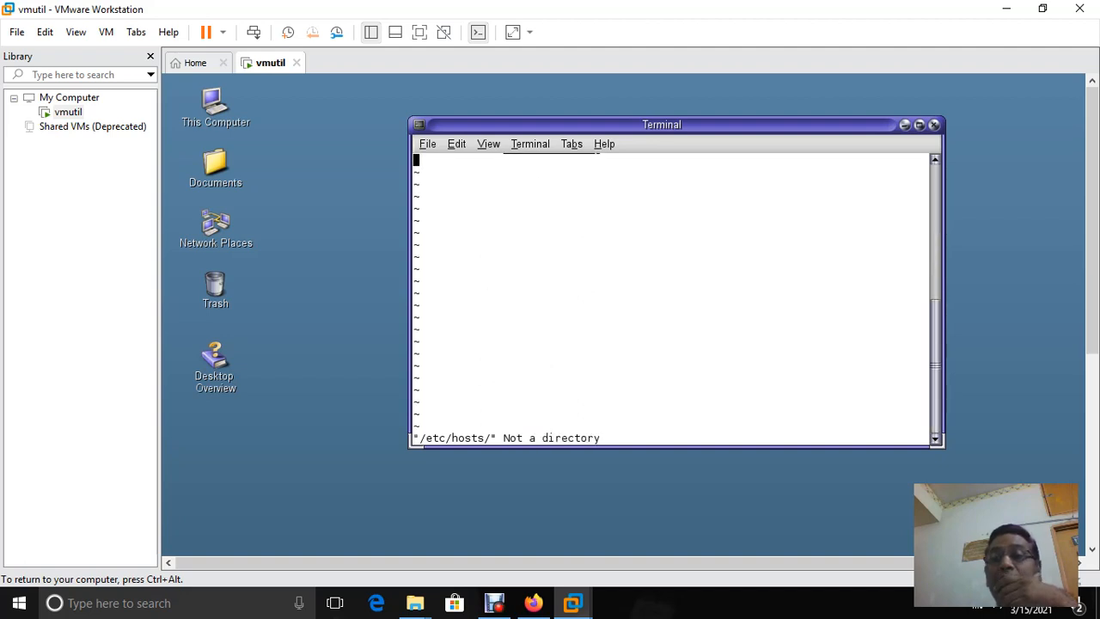
In a fresh guest Terminal, run vi /etc/hosts/, which gives an error
{"action": "left_click", "coordinate": [935, 124]}
{"action": "right_click", "coordinate": [704, 147]}
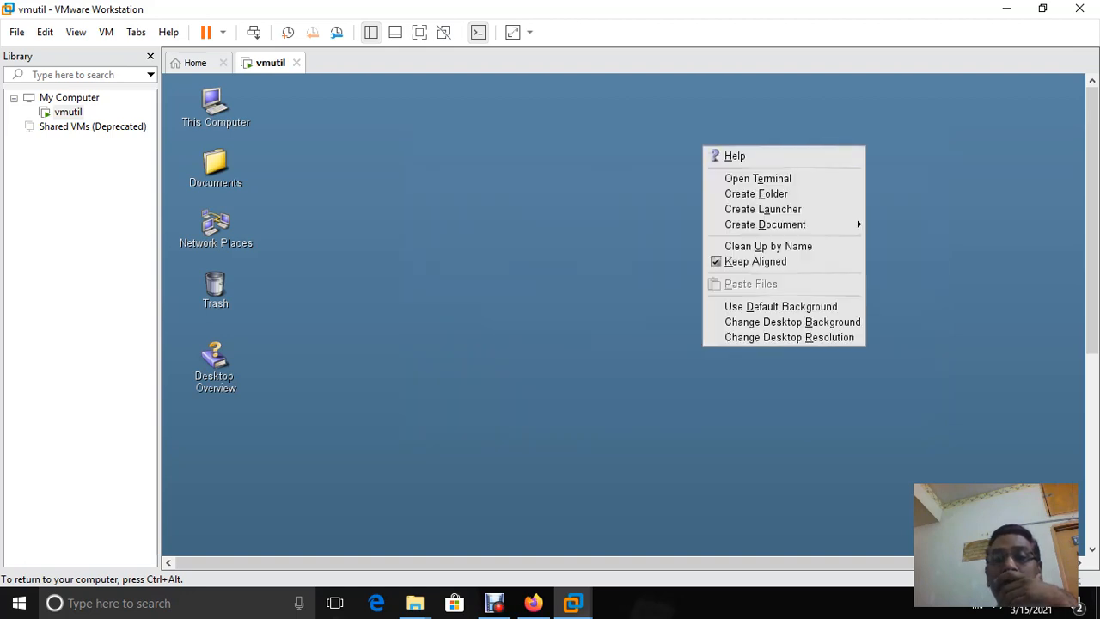
{"action": "left_click", "coordinate": [752, 178]}
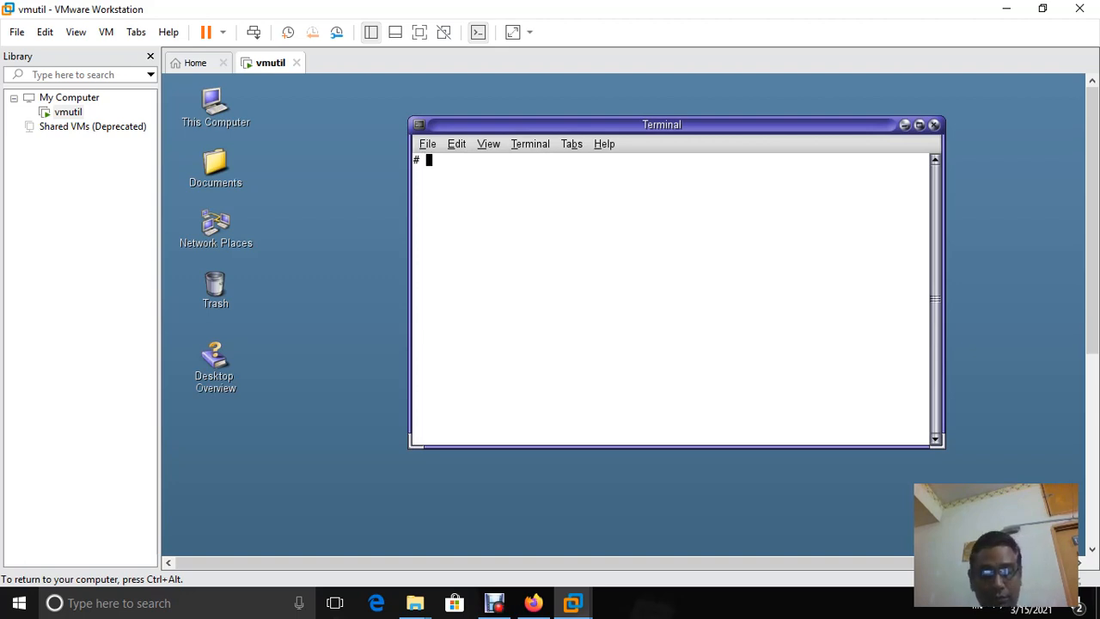
{"action": "type", "text": "vi "}
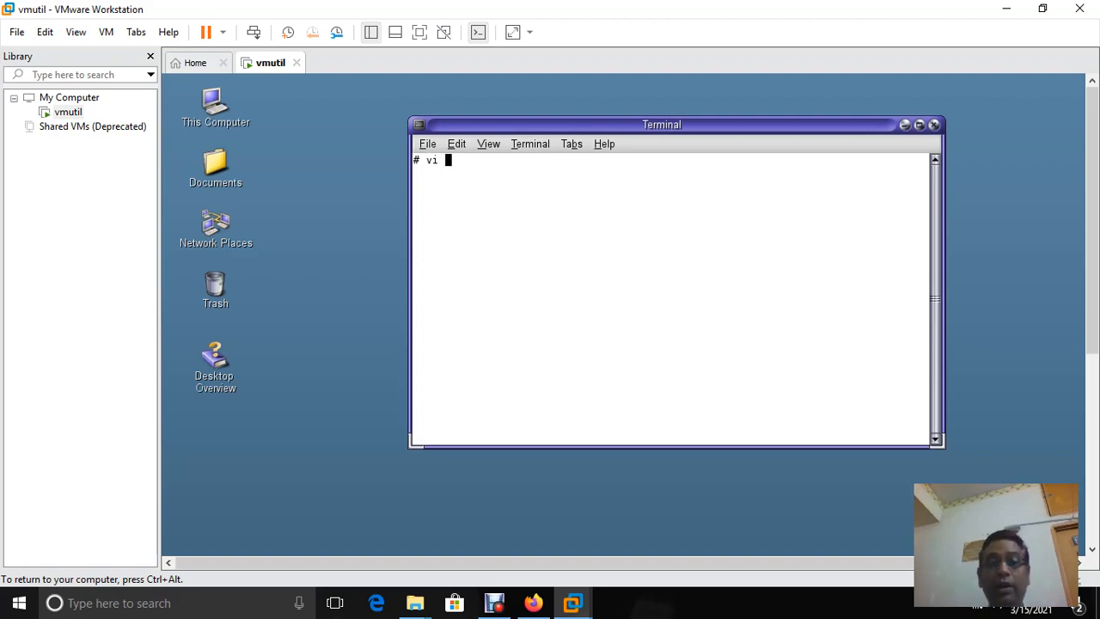
{"action": "type", "text": "/"}
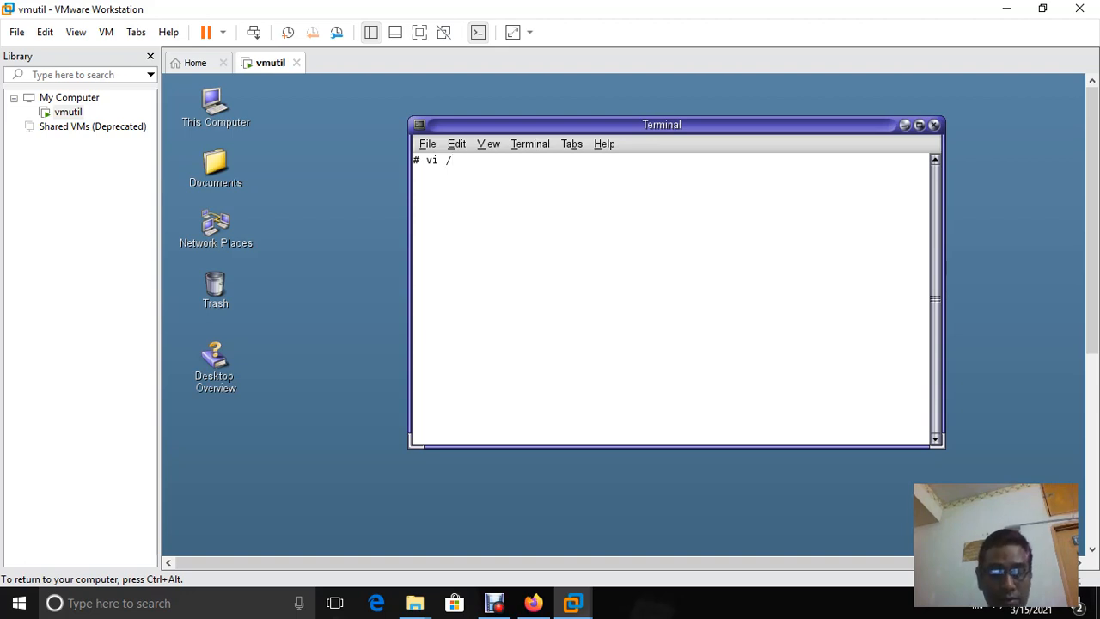
{"action": "type", "text": "etc"}
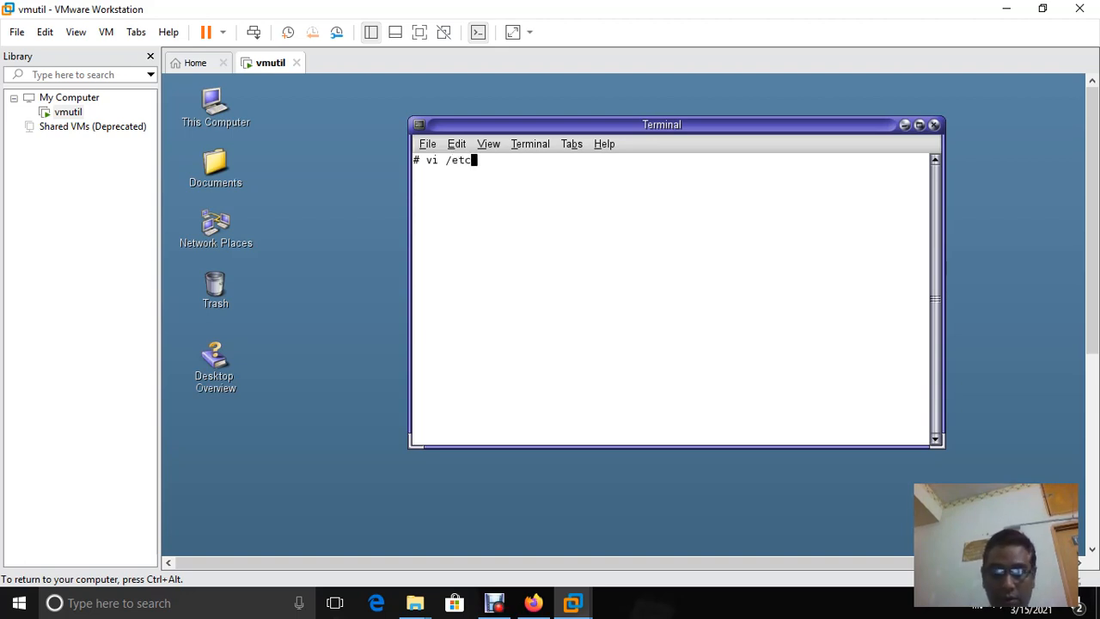
{"action": "type", "text": "/host"}
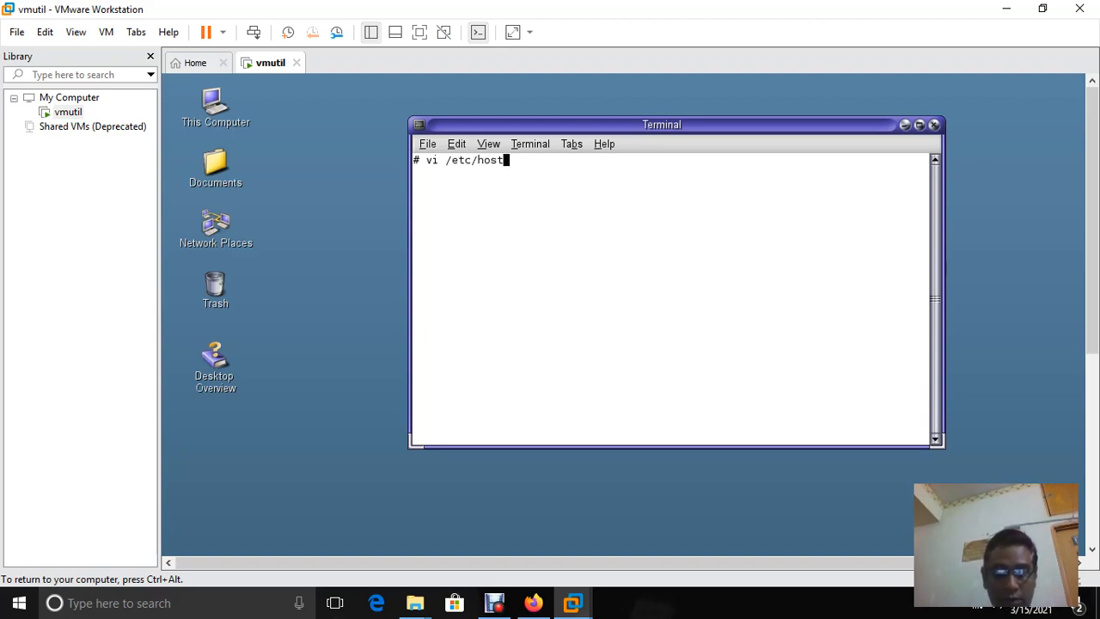
{"action": "type", "text": "s/"}
{"action": "key", "text": "Return"}
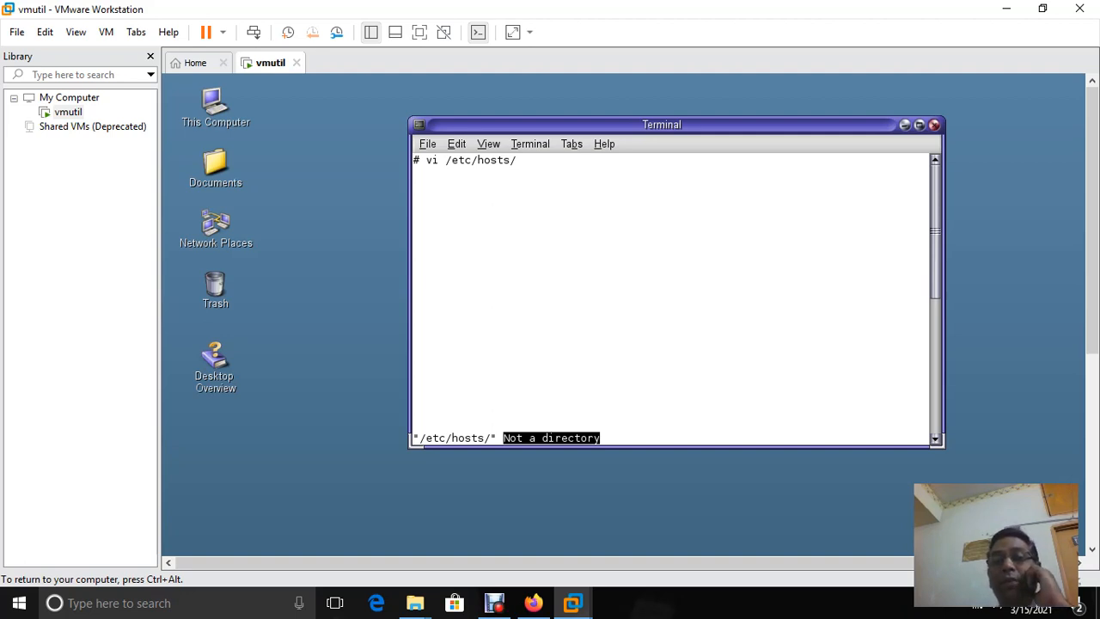
Open another fresh Terminal and run vi /etc/hosts without the trailing slash
{"action": "left_click", "coordinate": [934, 125]}
{"action": "right_click", "coordinate": [624, 179]}
{"action": "left_click", "coordinate": [678, 209]}
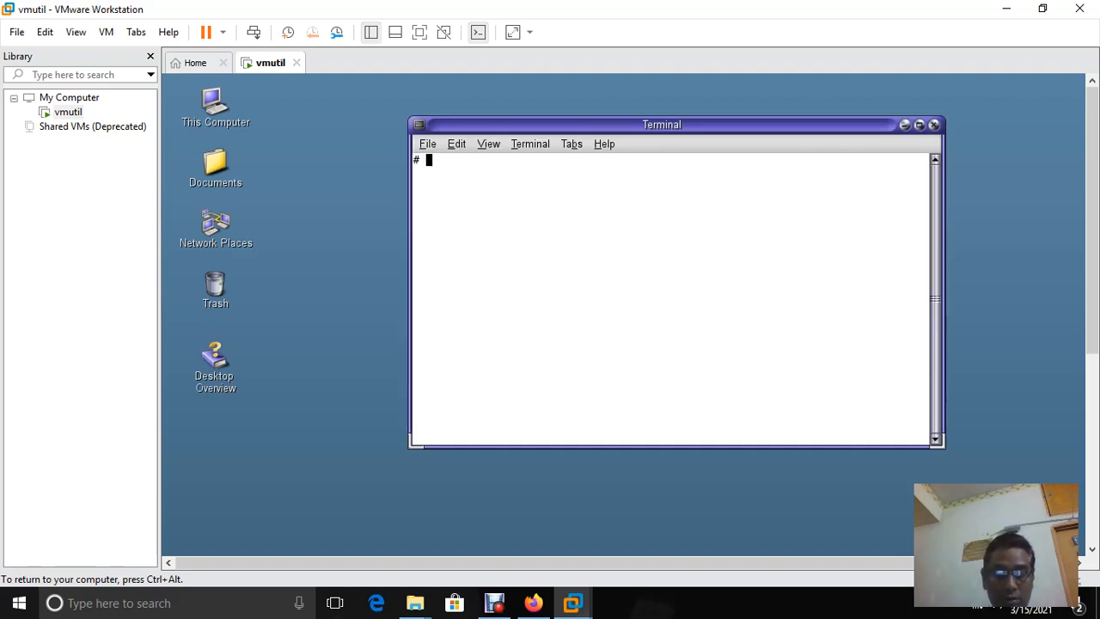
{"action": "type", "text": "vi /"}
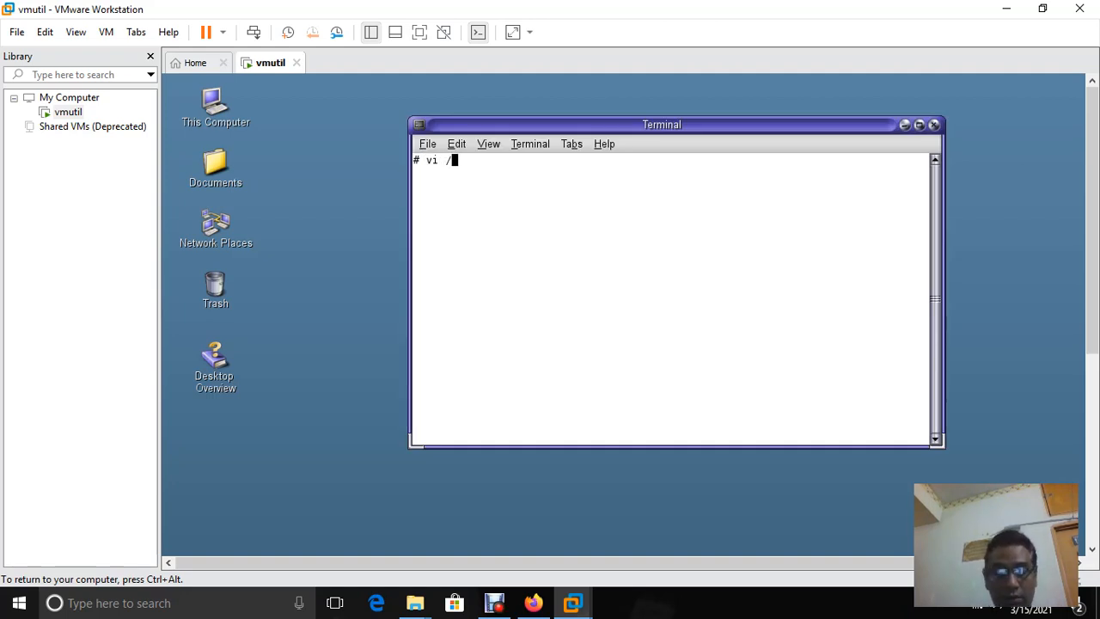
{"action": "type", "text": "etc/hos"}
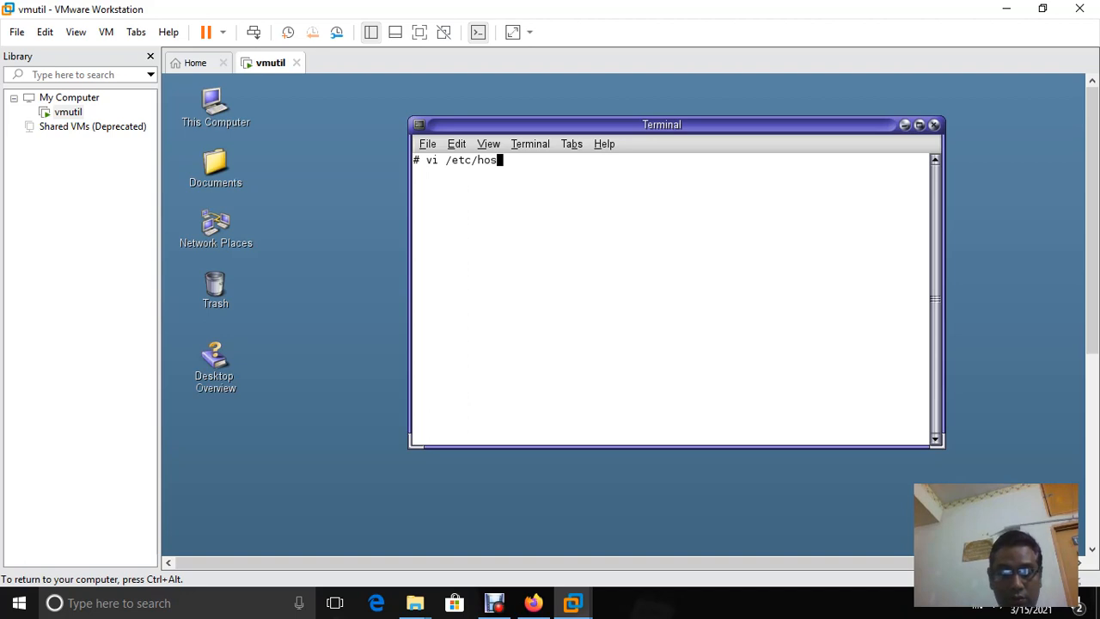
{"action": "type", "text": "t"}
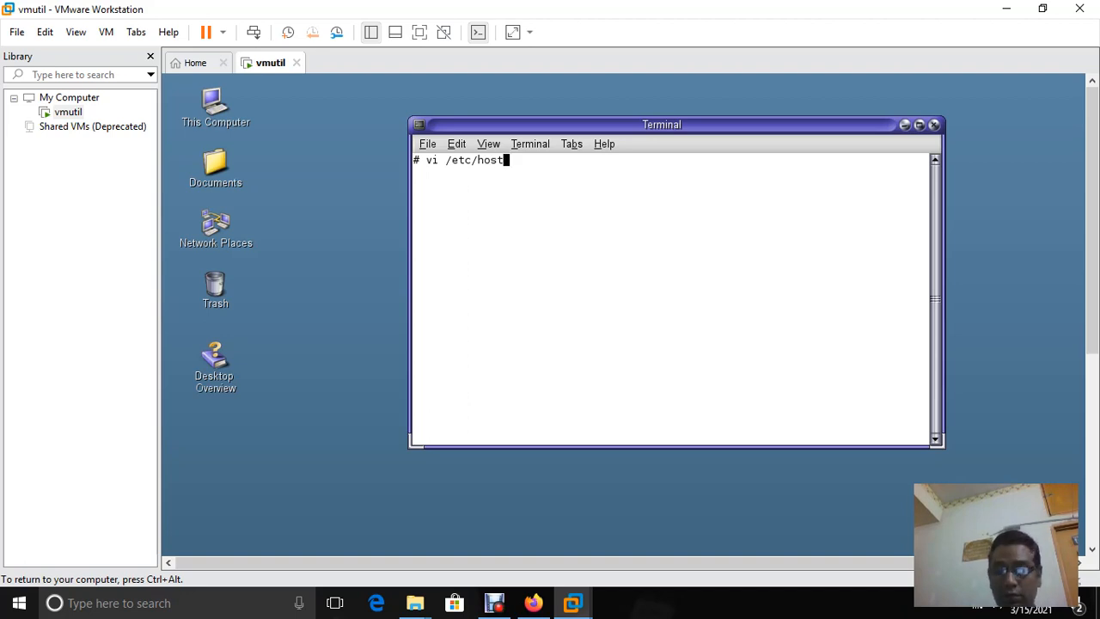
{"action": "type", "text": "s"}
{"action": "key", "text": "Return"}
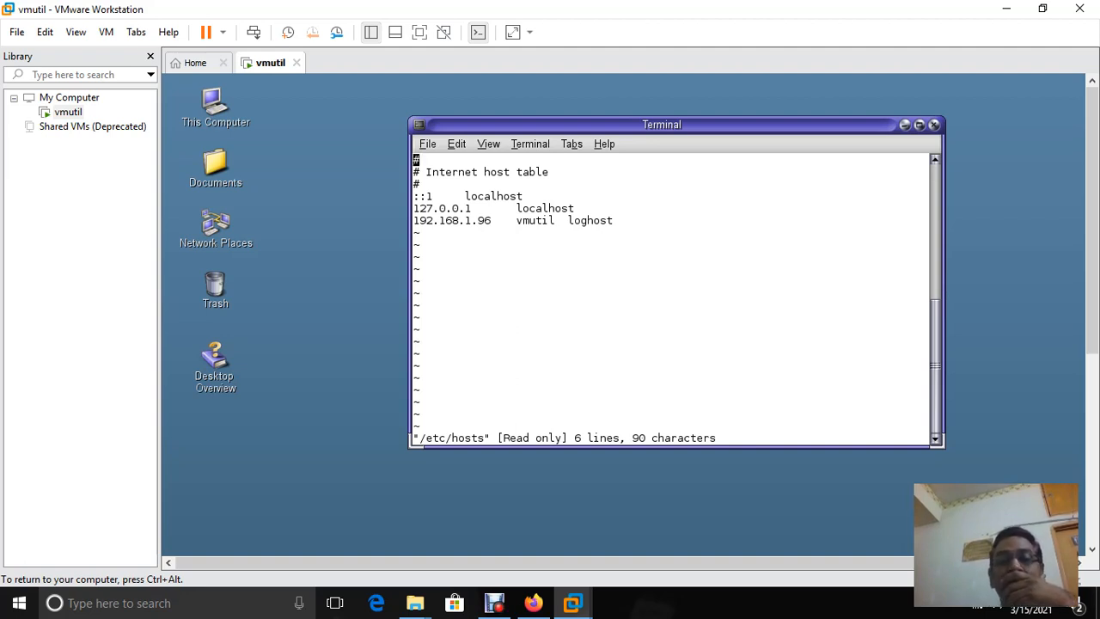
{"action": "key", "text": "alt+e"}
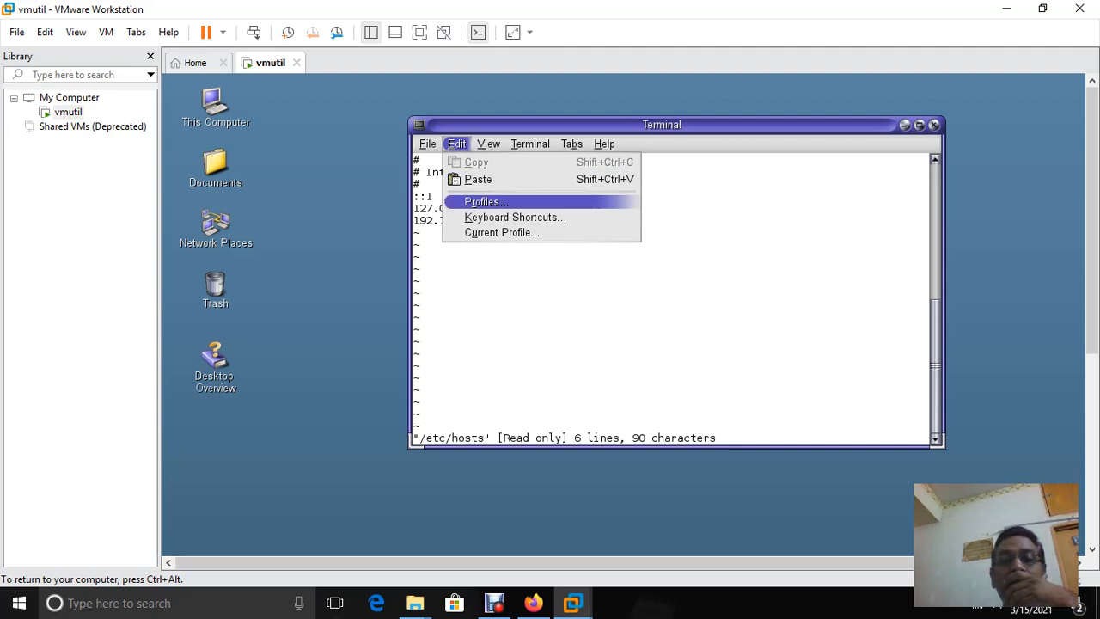
{"action": "key", "text": "Up"}
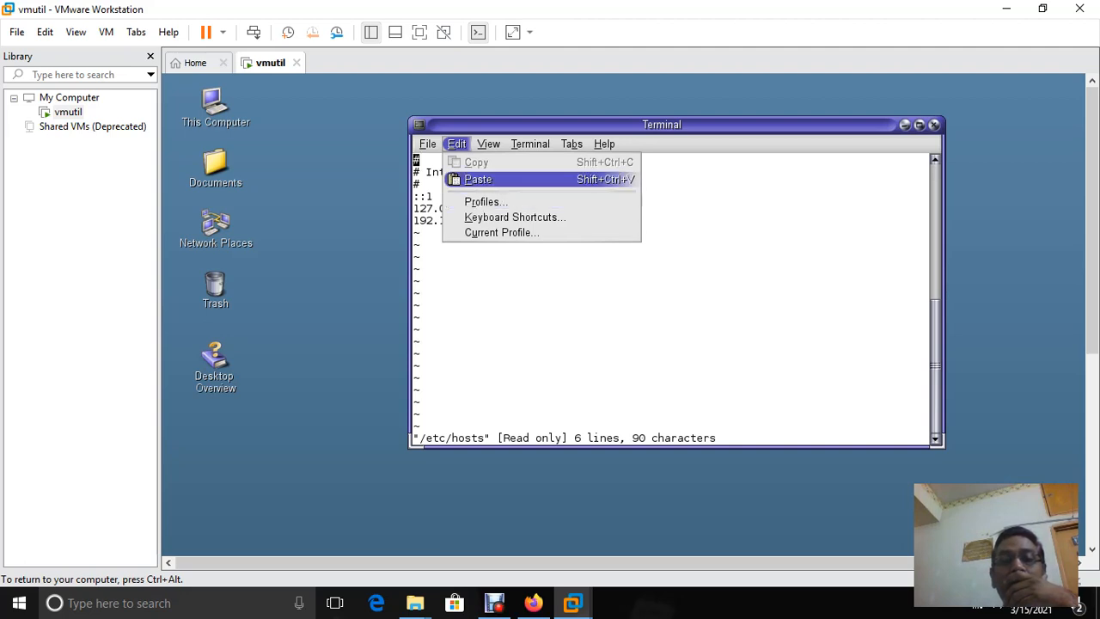
{"action": "key", "text": "Down"}
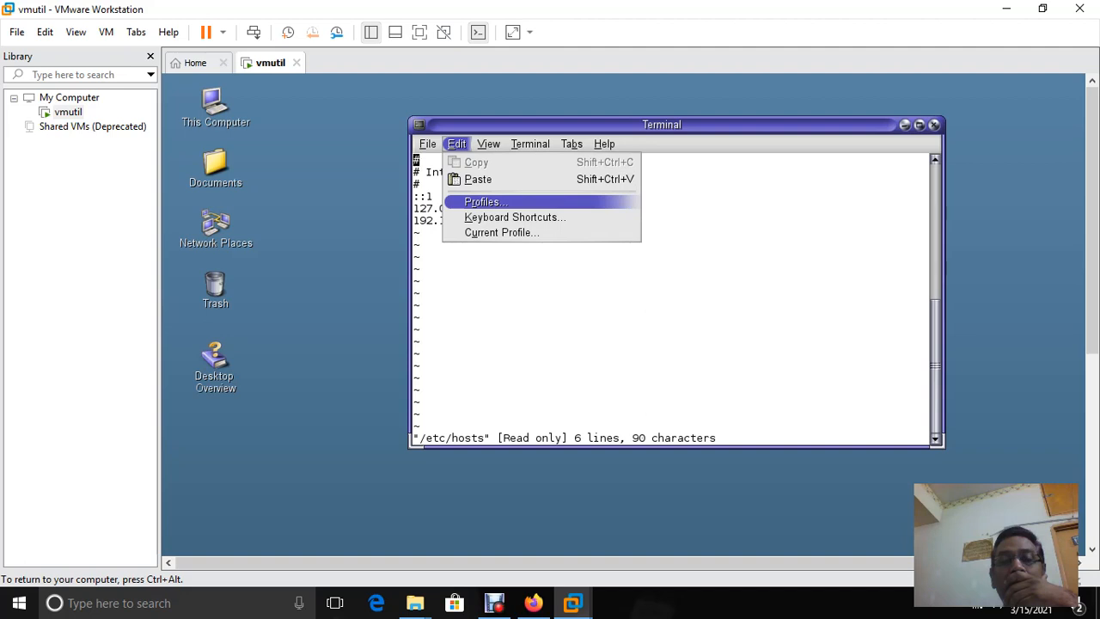
{"action": "key", "text": "Up"}
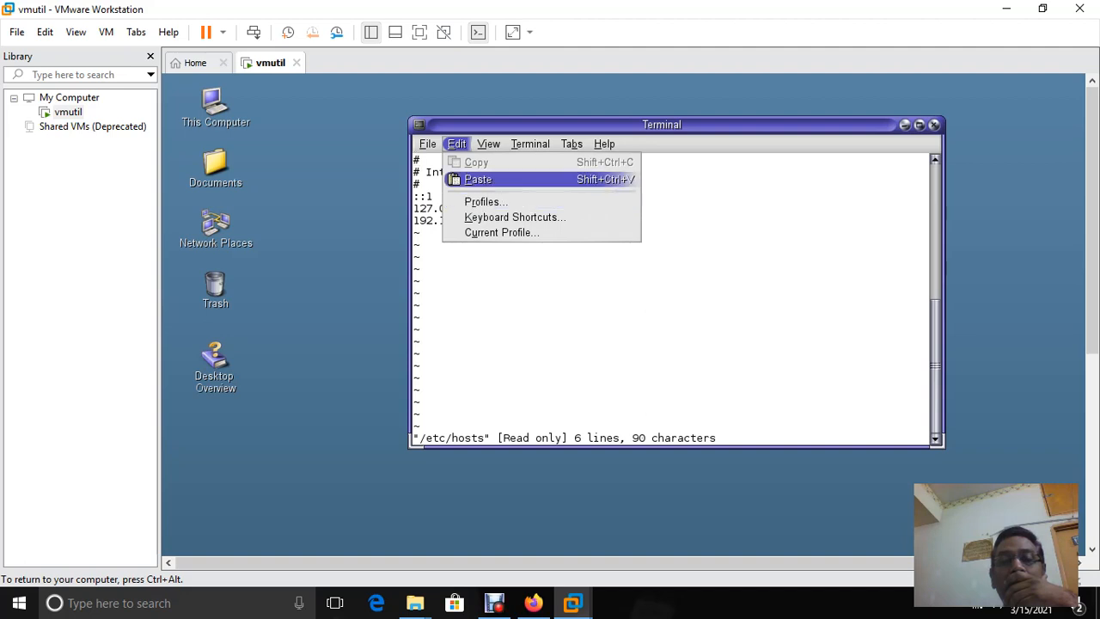
{"action": "key", "text": "Left"}
{"action": "key", "text": "Escape"}
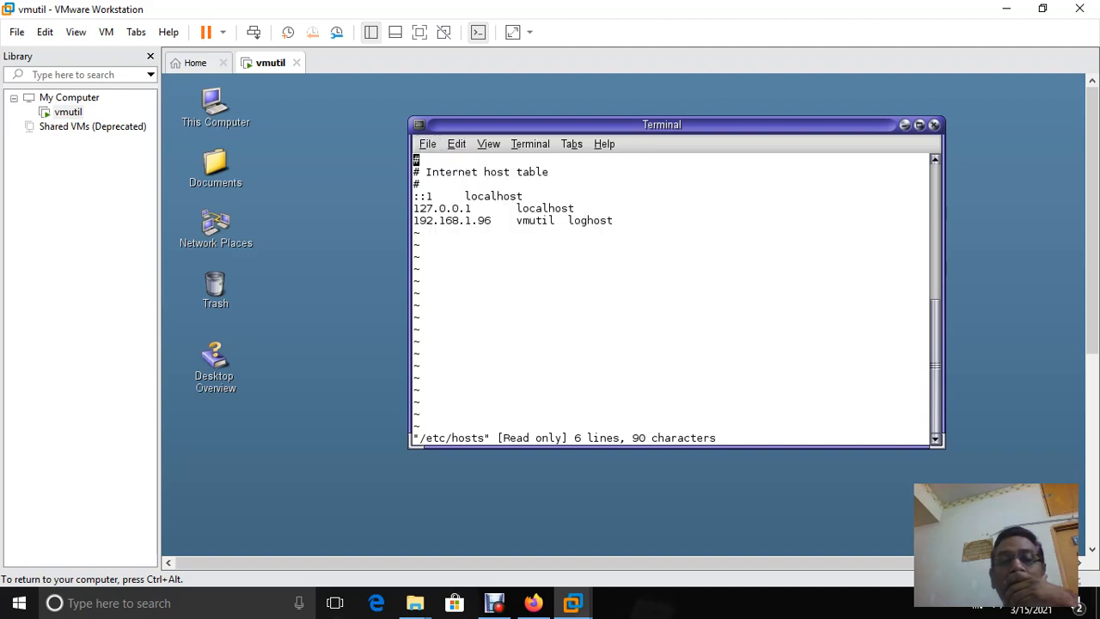
{"action": "key", "text": "alt+t"}
{"action": "key", "text": "Down"}
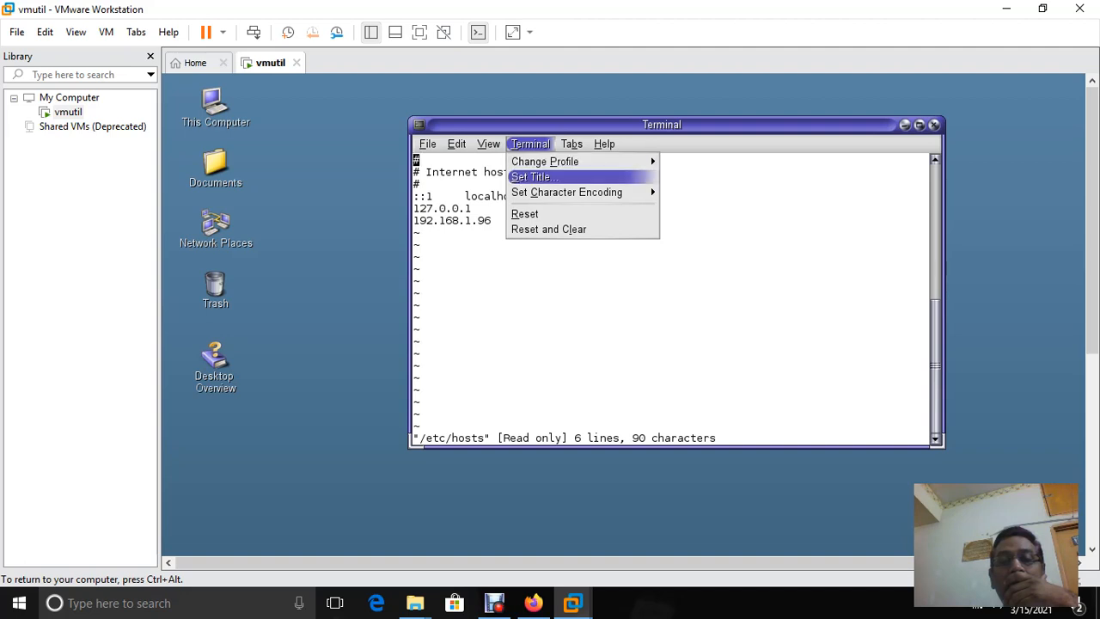
{"action": "key", "text": "Up"}
{"action": "key", "text": "Down"}
{"action": "key", "text": "Down"}
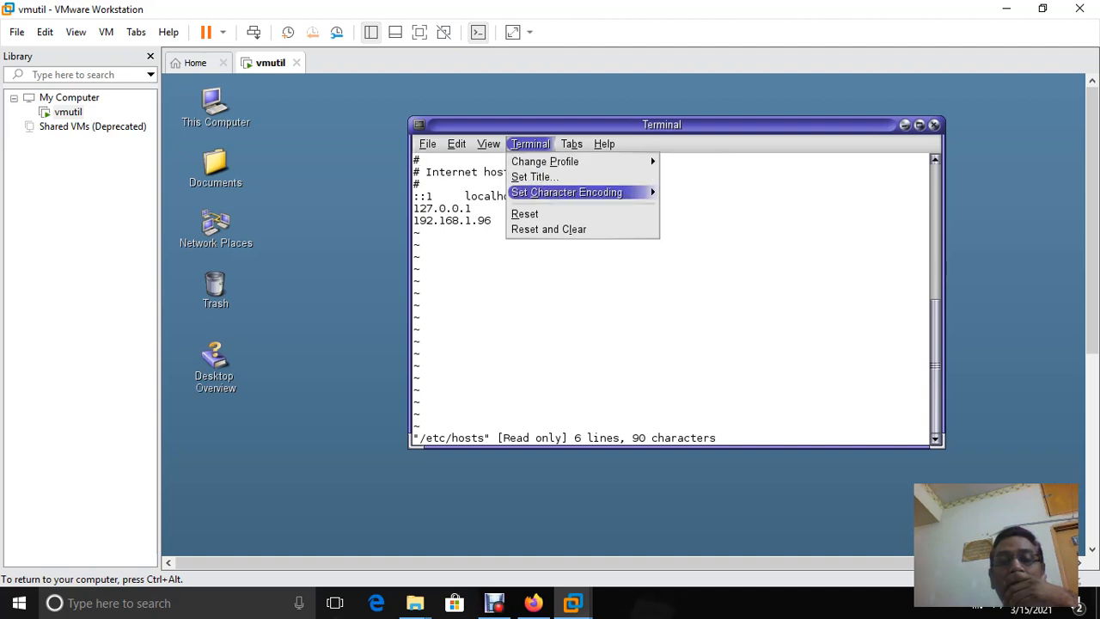
{"action": "key", "text": "Down"}
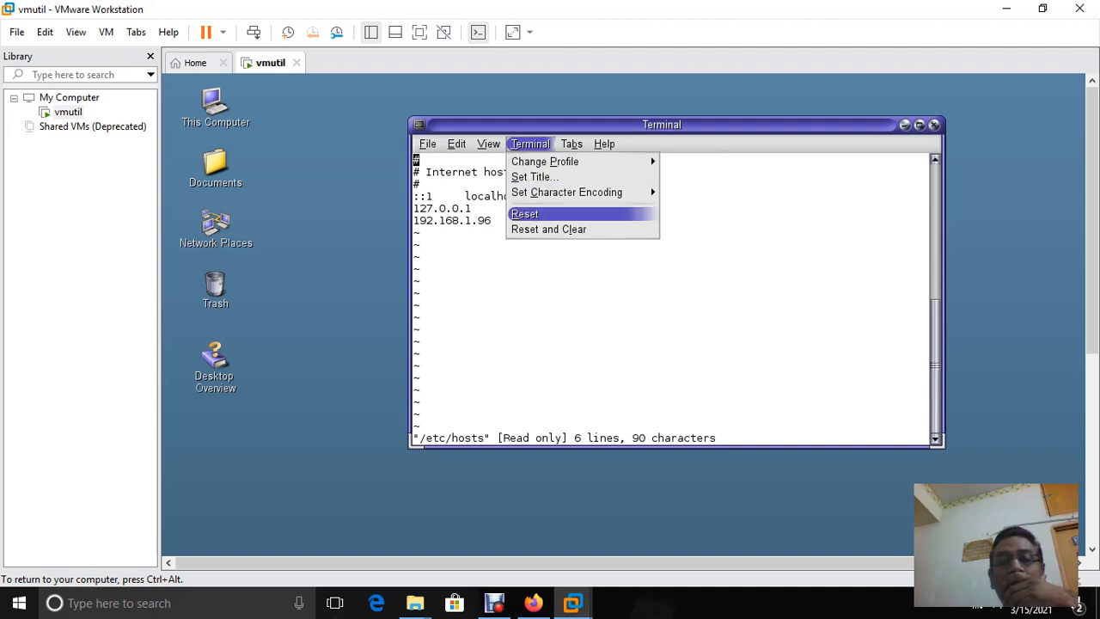
{"action": "key", "text": "Right"}
{"action": "key", "text": "Left"}
{"action": "key", "text": "Left"}
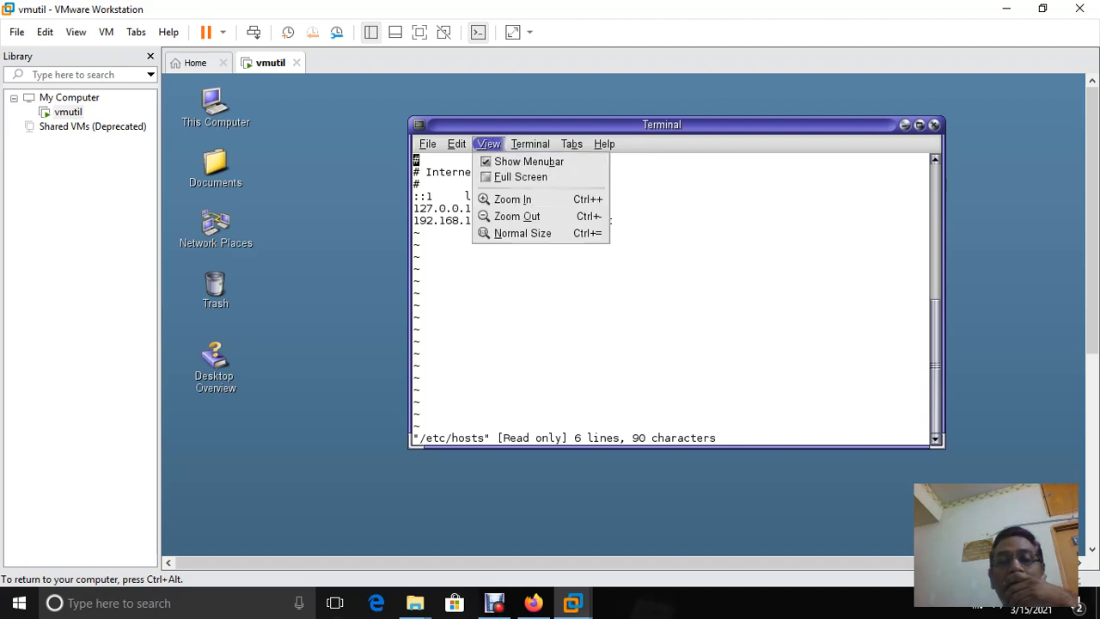
{"action": "key", "text": "Escape"}
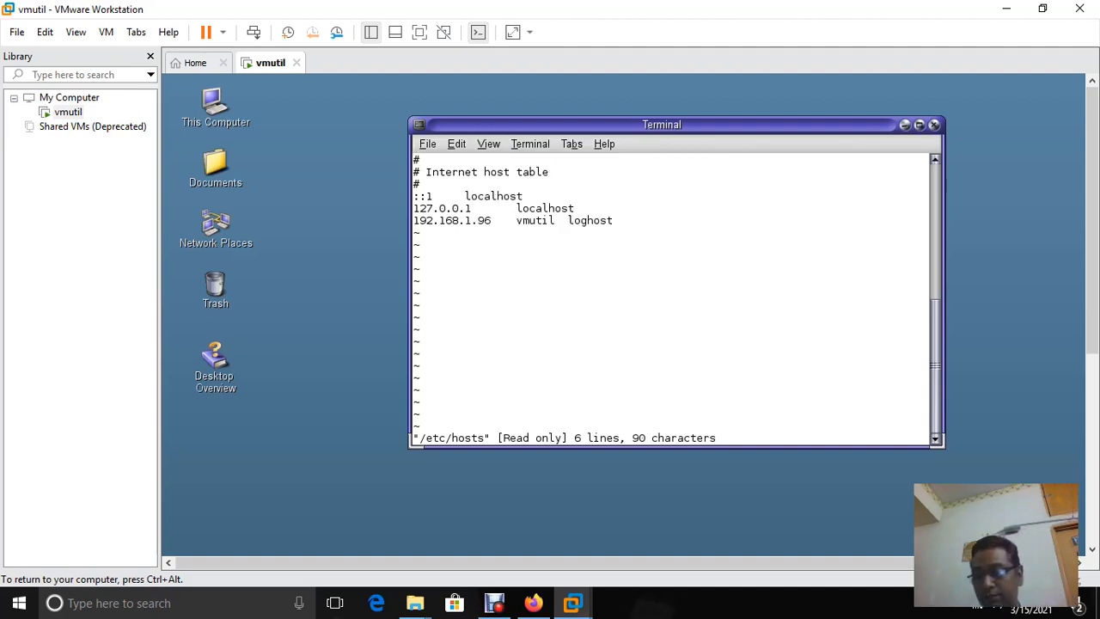
{"action": "key", "text": "Down"}
{"action": "key", "text": "Down"}
{"action": "key", "text": "Down"}
{"action": "key", "text": "Down"}
{"action": "key", "text": "Down"}
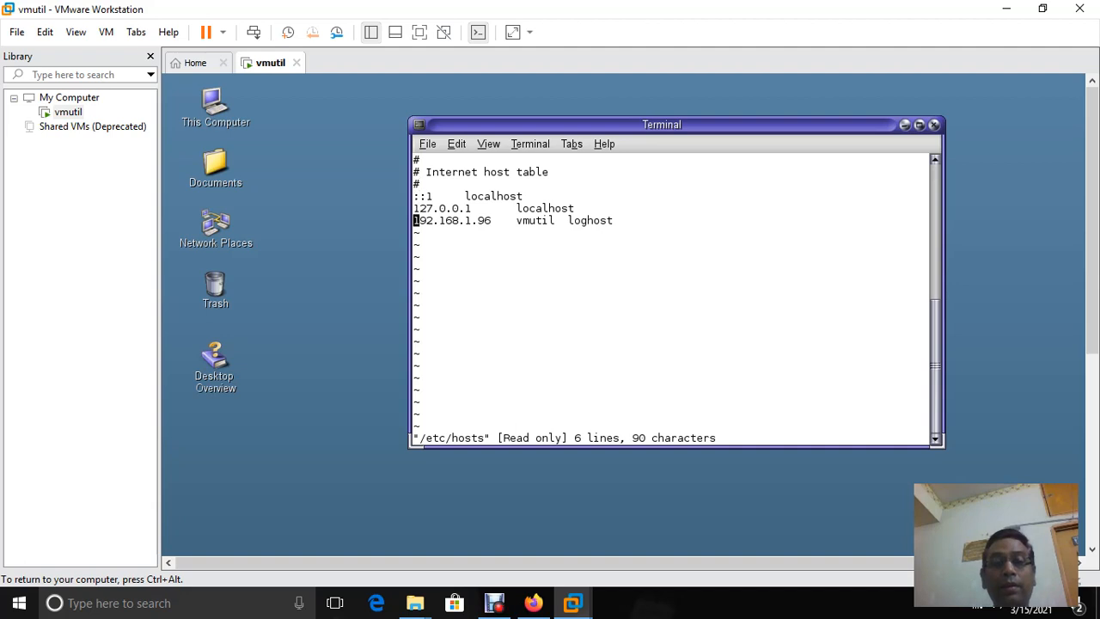
{"action": "key", "text": "Right"}
{"action": "key", "text": "Right"}
{"action": "key", "text": "Right"}
{"action": "key", "text": "Right"}
{"action": "key", "text": "Right"}
{"action": "key", "text": "Right"}
{"action": "key", "text": "Right"}
{"action": "key", "text": "Right"}
{"action": "key", "text": "Right"}
{"action": "key", "text": "Right"}
{"action": "key", "text": "Right"}
{"action": "key", "text": "Right"}
{"action": "key", "text": "Right"}
{"action": "key", "text": "Right"}
{"action": "key", "text": "Right"}
{"action": "key", "text": "Right"}
{"action": "key", "text": "Right"}
{"action": "key", "text": "Right"}
{"action": "key", "text": "Right"}
{"action": "key", "text": "Right"}
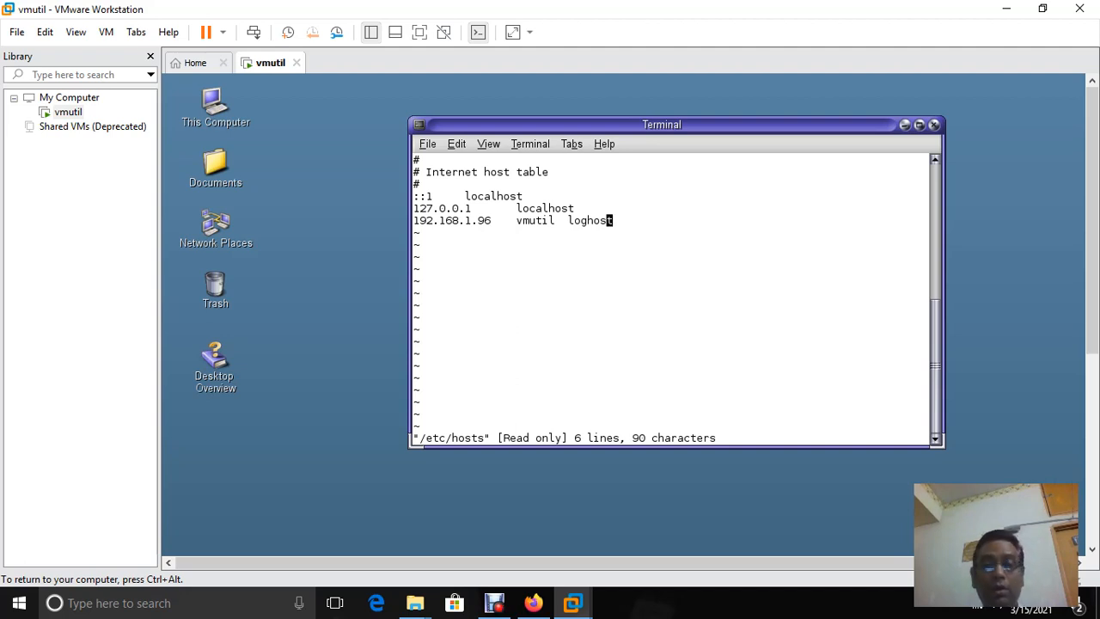
{"action": "key", "text": "ctrl+alt"}
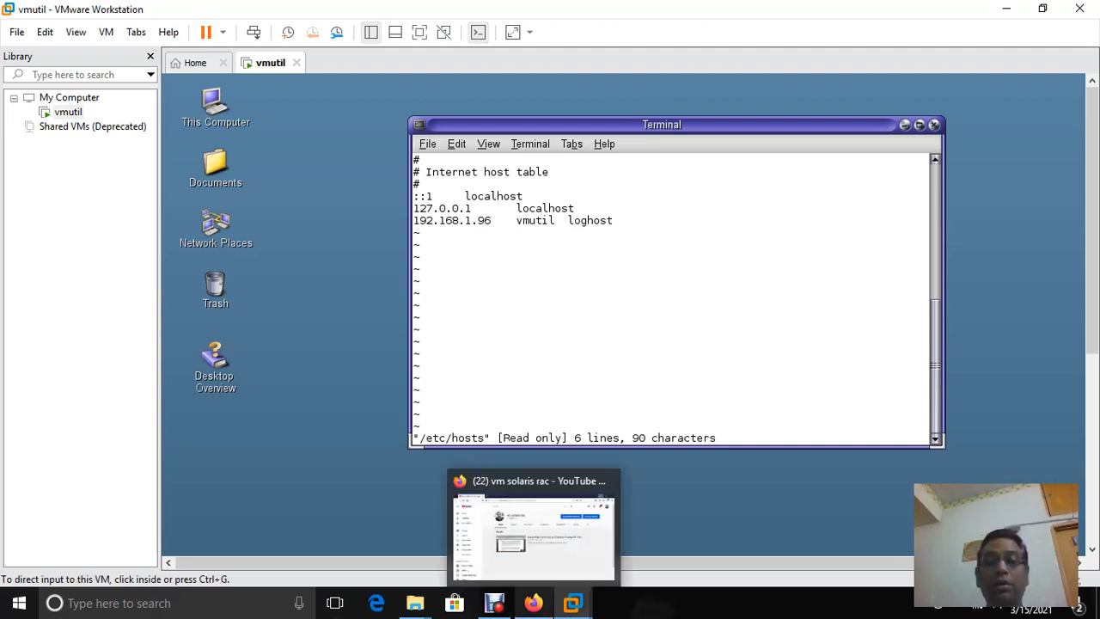
Search Google in a new Firefox tab for 'how to edit in vi editor'
{"action": "left_click", "coordinate": [533, 603]}
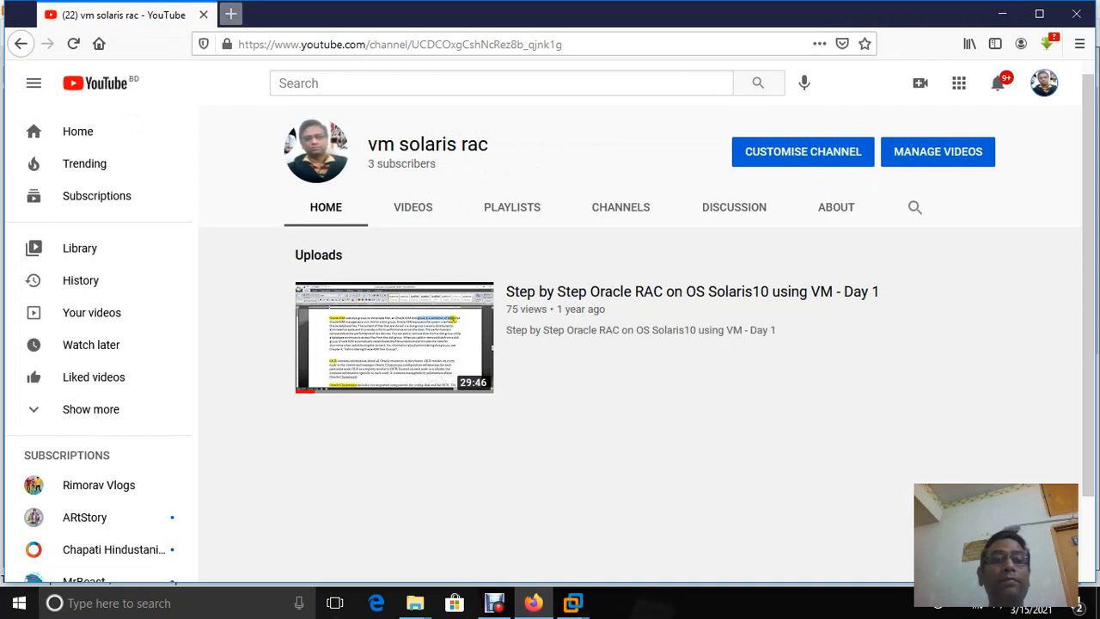
{"action": "left_click", "coordinate": [230, 13]}
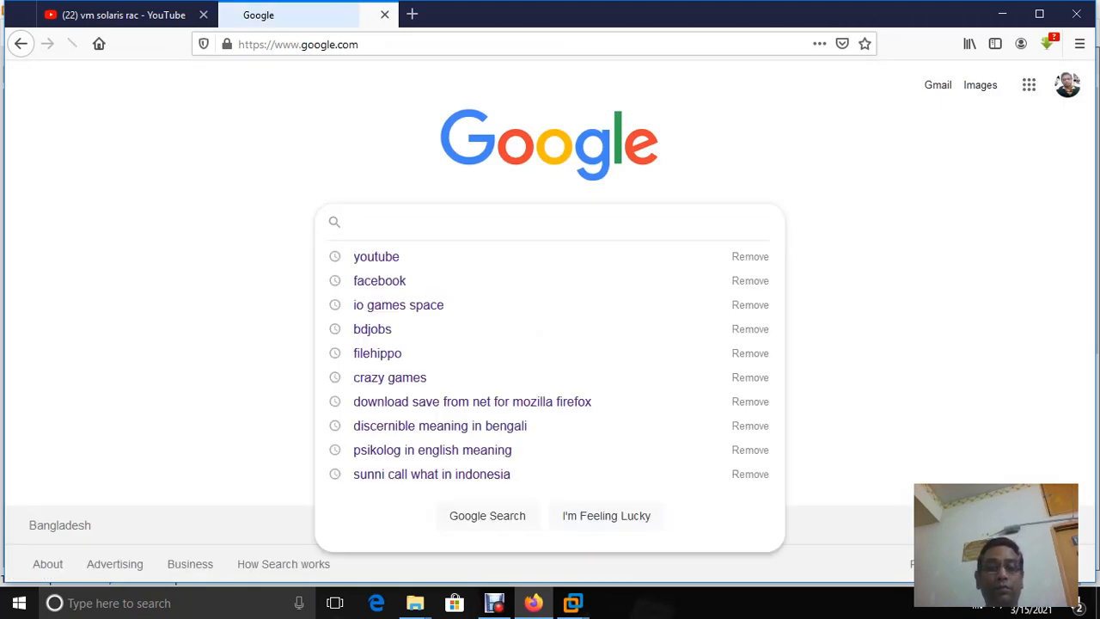
{"action": "type", "text": "h"}
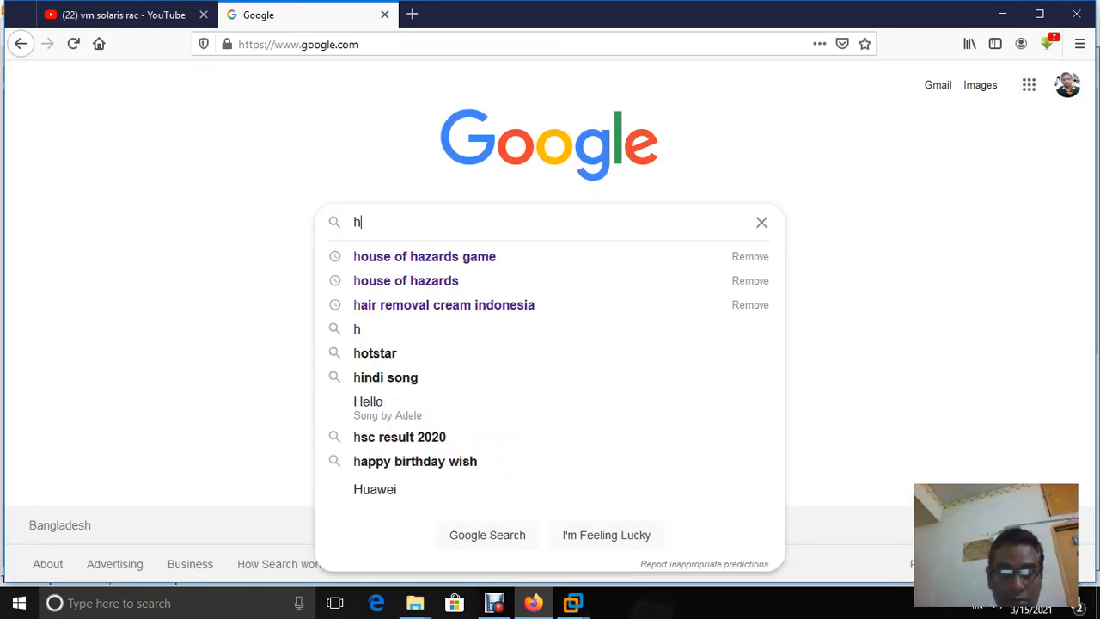
{"action": "type", "text": "ow to "}
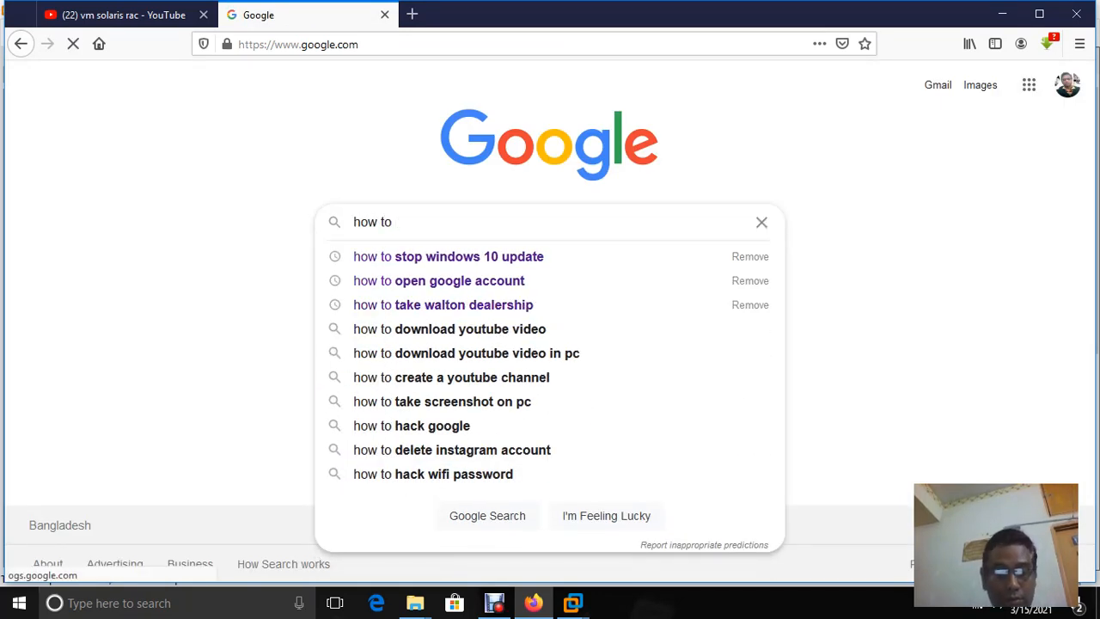
{"action": "type", "text": "edit"}
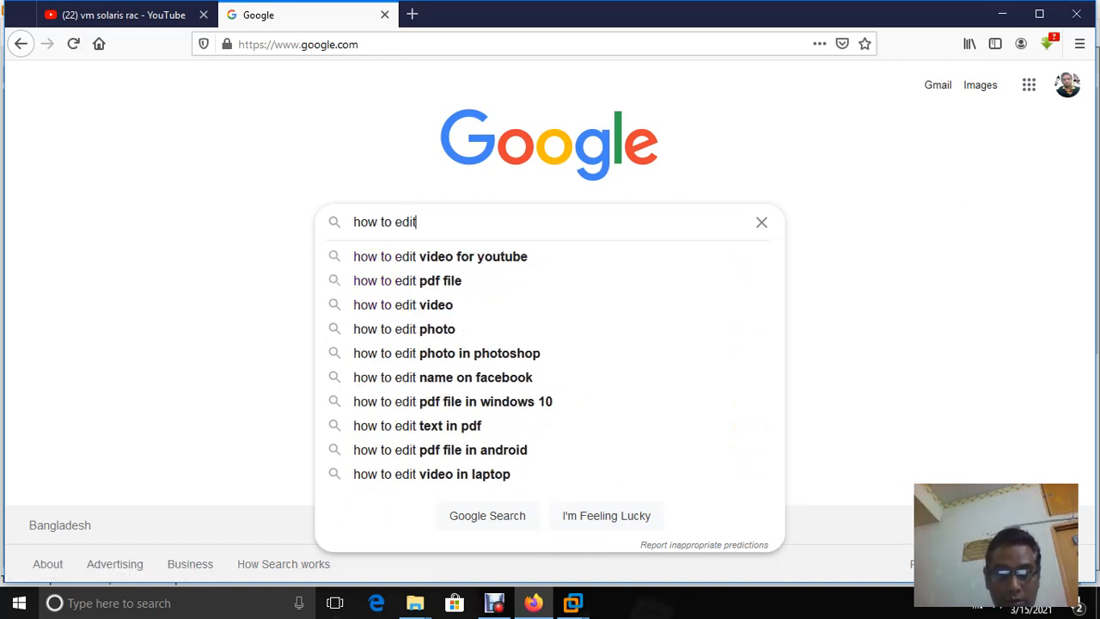
{"action": "type", "text": " in vi"}
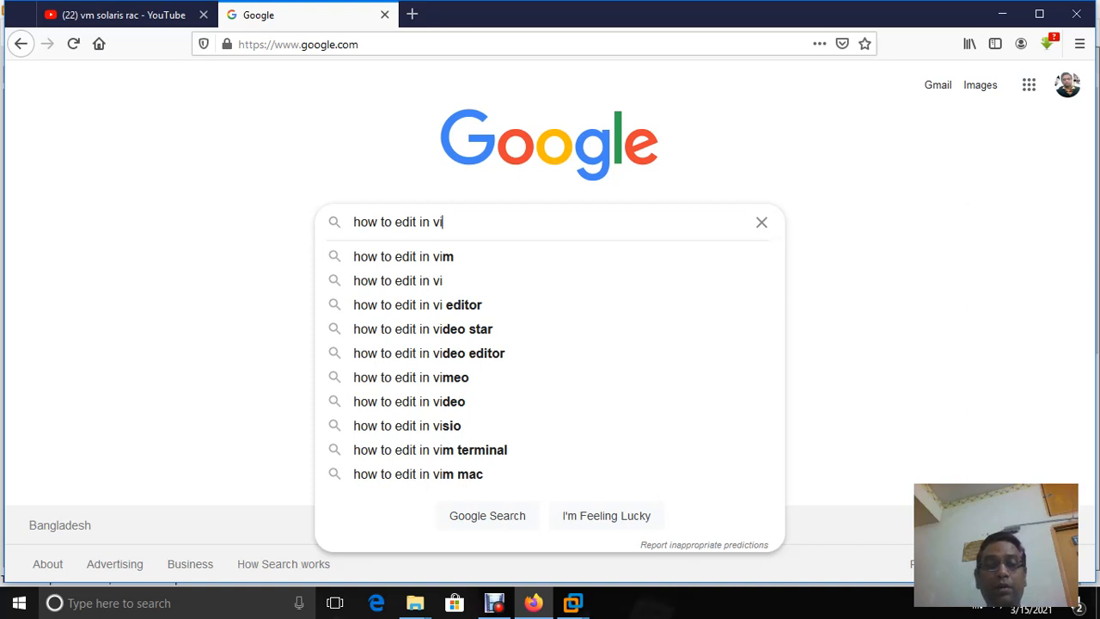
{"action": "key", "text": "Down"}
{"action": "key", "text": "Down"}
{"action": "key", "text": "Down"}
{"action": "key", "text": "Return"}
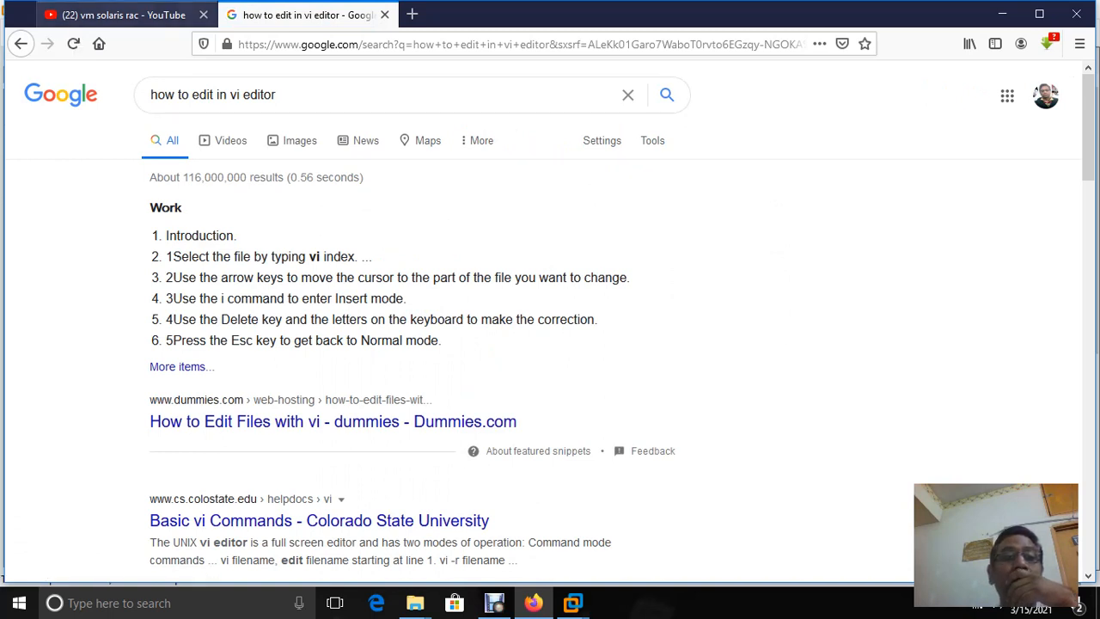
Insert a blank line above the 192.168.1.96 vmutil loghost line in vi, then return to Firefox
{"action": "mouse_move", "coordinate": [573, 602]}
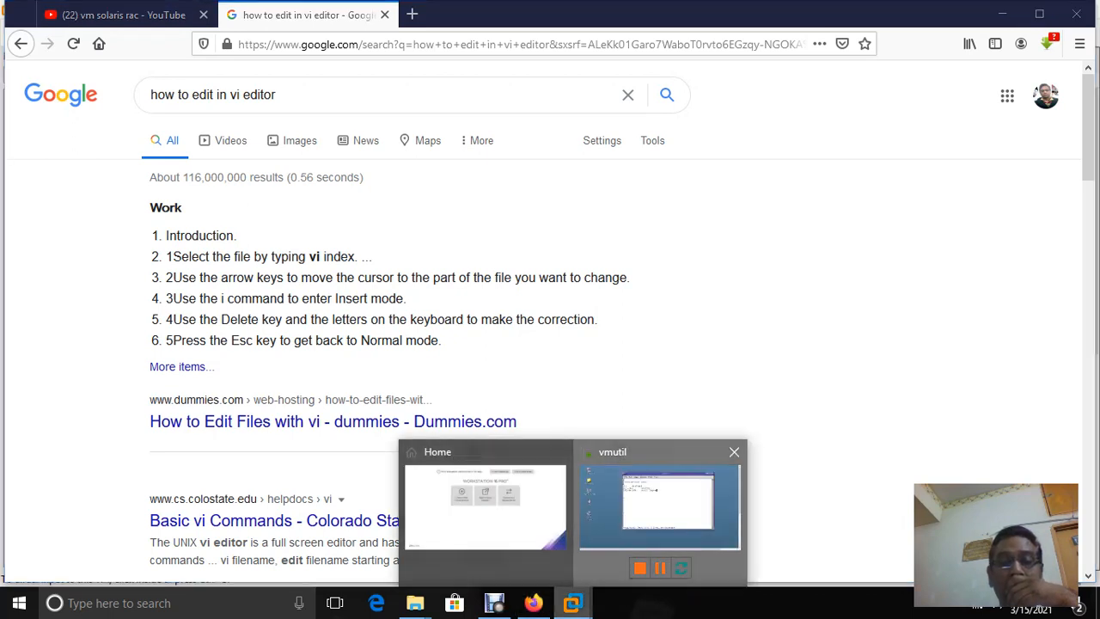
{"action": "left_click", "coordinate": [662, 516]}
{"action": "key", "text": "ctrl+g"}
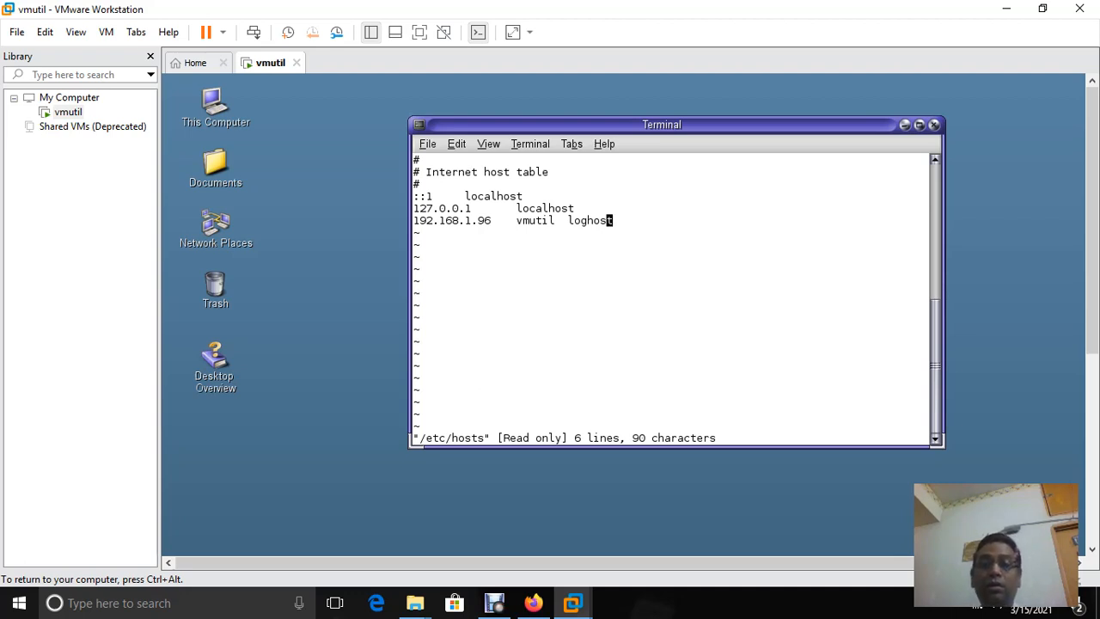
{"action": "key", "text": "O"}
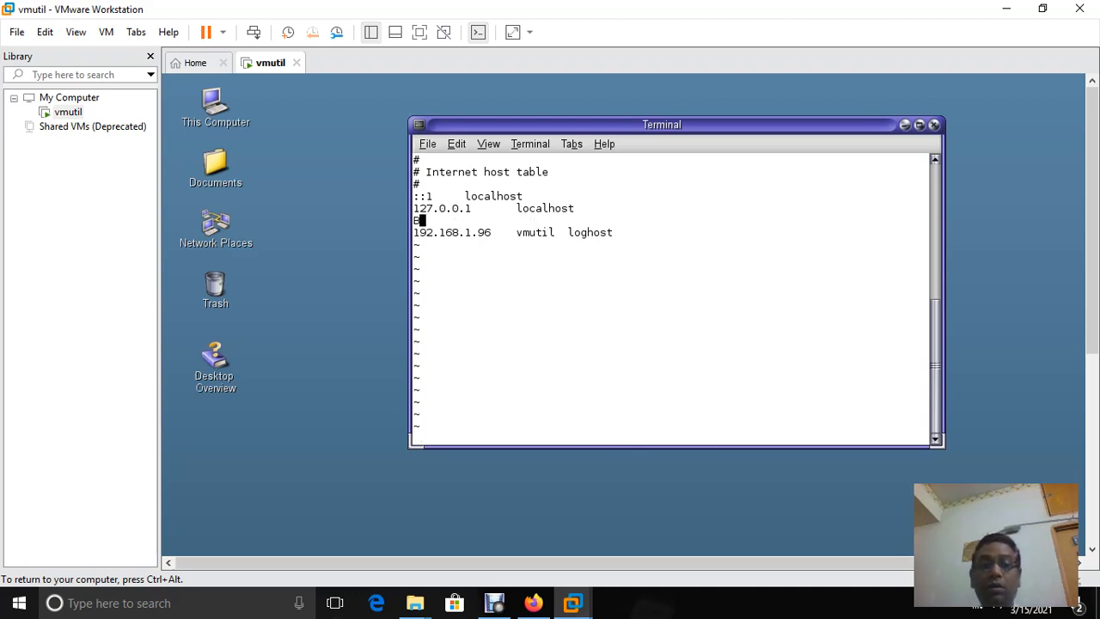
{"action": "key", "text": "Escape"}
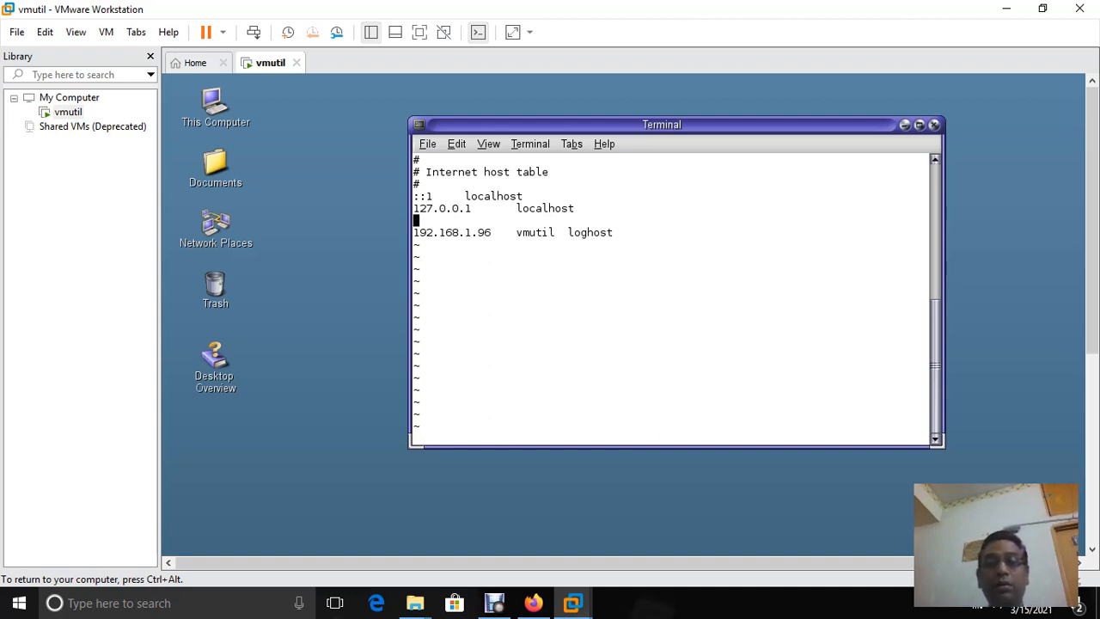
{"action": "left_click", "coordinate": [416, 232]}
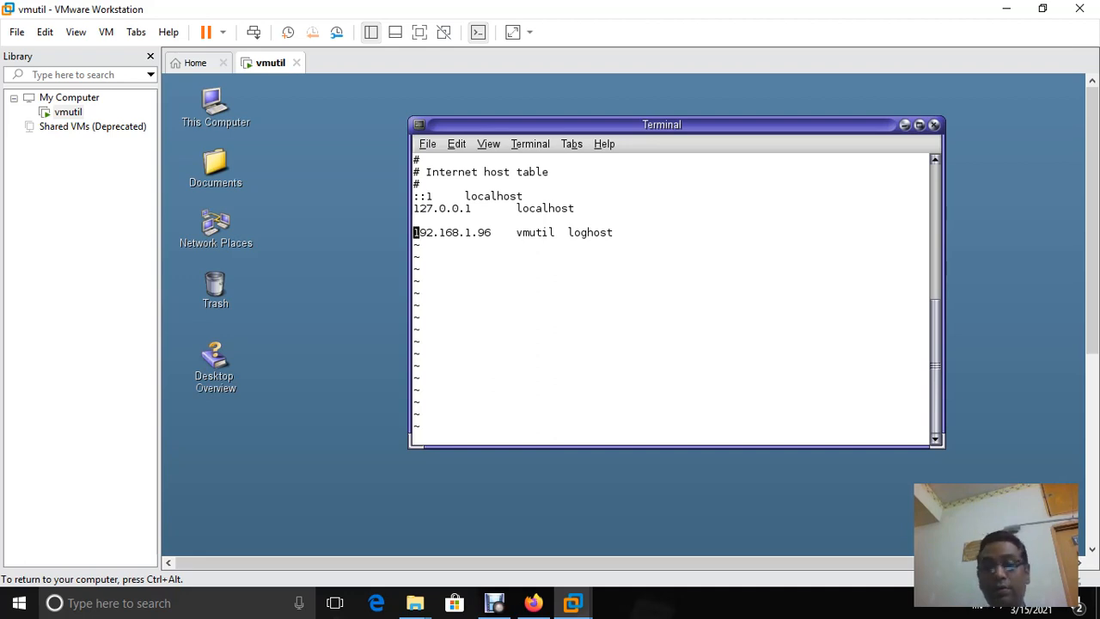
{"action": "key", "text": "Right"}
{"action": "key", "text": "Right"}
{"action": "key", "text": "Right"}
{"action": "key", "text": "Right"}
{"action": "key", "text": "Right"}
{"action": "key", "text": "Right"}
{"action": "key", "text": "Right"}
{"action": "key", "text": "Right"}
{"action": "key", "text": "Right"}
{"action": "key", "text": "Right"}
{"action": "key", "text": "Right"}
{"action": "key", "text": "Right"}
{"action": "key", "text": "Right"}
{"action": "key", "text": "Right"}
{"action": "key", "text": "Right"}
{"action": "key", "text": "Right"}
{"action": "key", "text": "Right"}
{"action": "key", "text": "Right"}
{"action": "key", "text": "Right"}
{"action": "key", "text": "Right"}
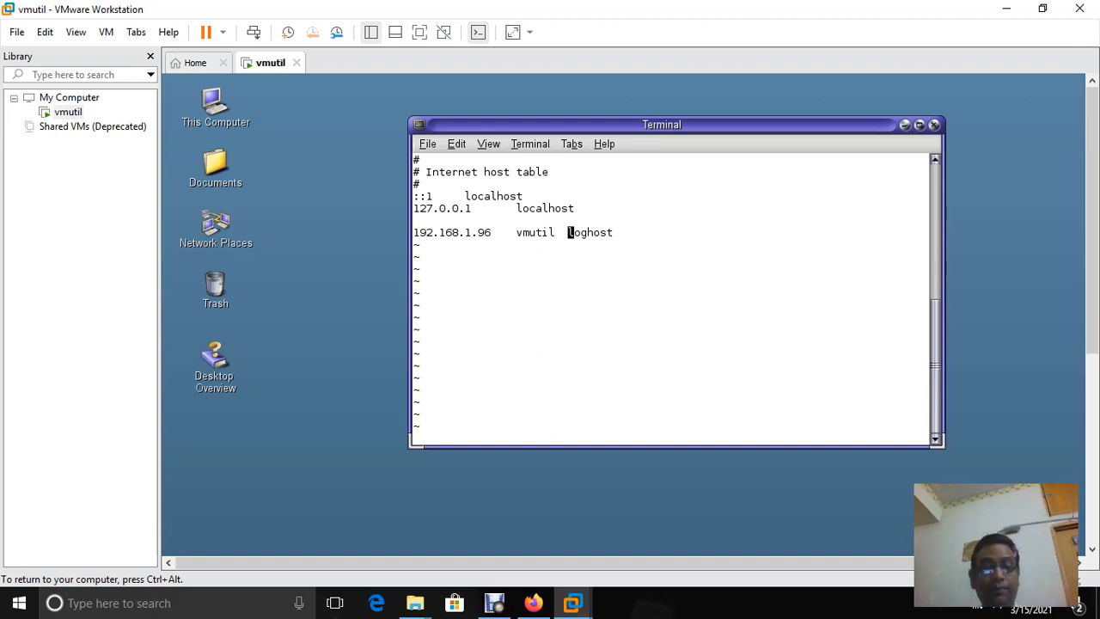
{"action": "left_click", "coordinate": [533, 602]}
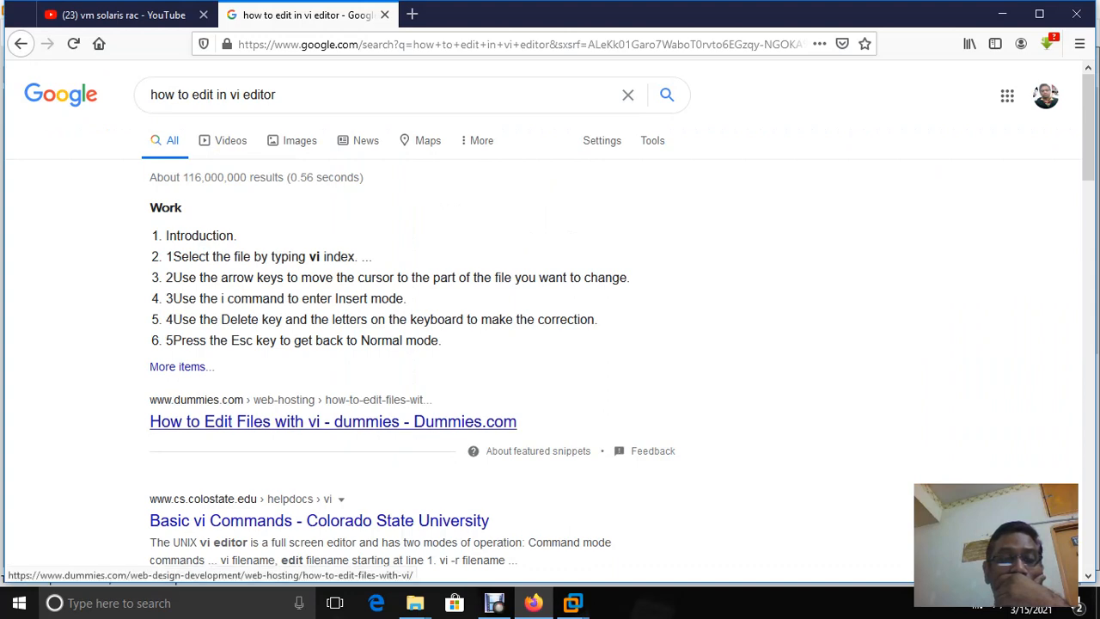
Read the To Exit vi and Moving the Cursor sections on Colorado State's Basic vi Commands page, then return to vmutil
{"action": "scroll", "coordinate": [335, 421], "scroll_direction": "down", "scroll_amount": 3}
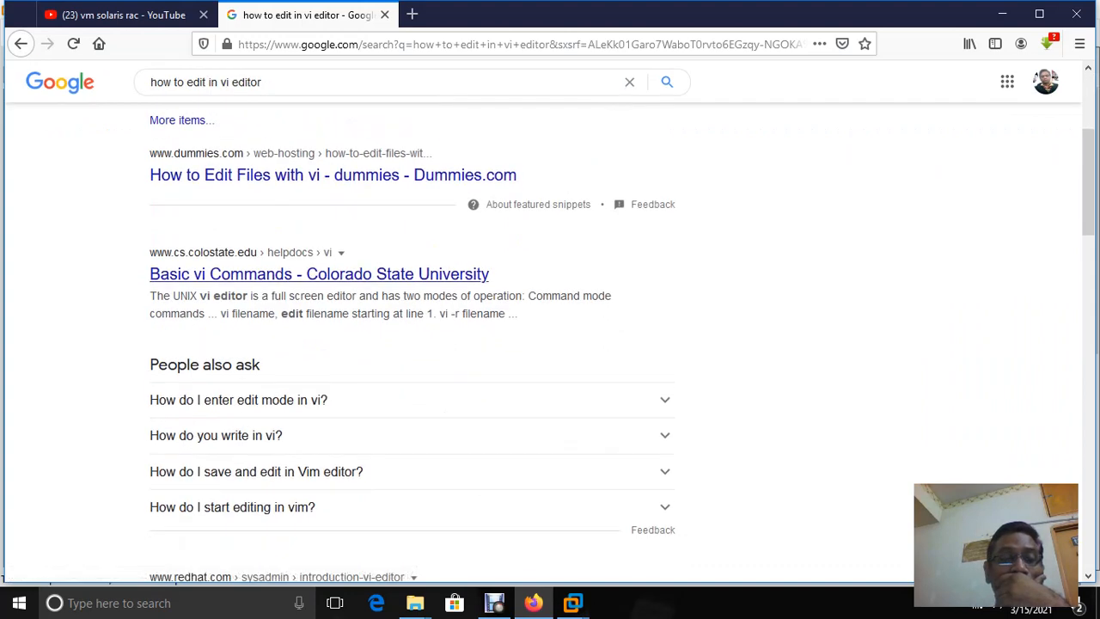
{"action": "left_click", "coordinate": [319, 274]}
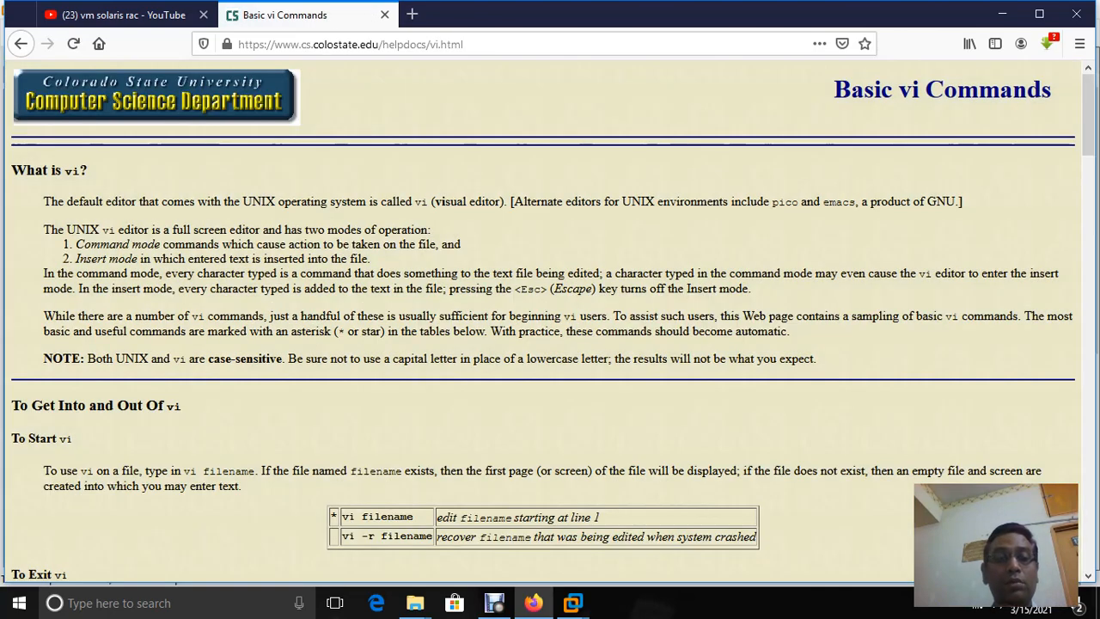
{"action": "scroll", "coordinate": [550, 318], "scroll_direction": "down", "scroll_amount": 3}
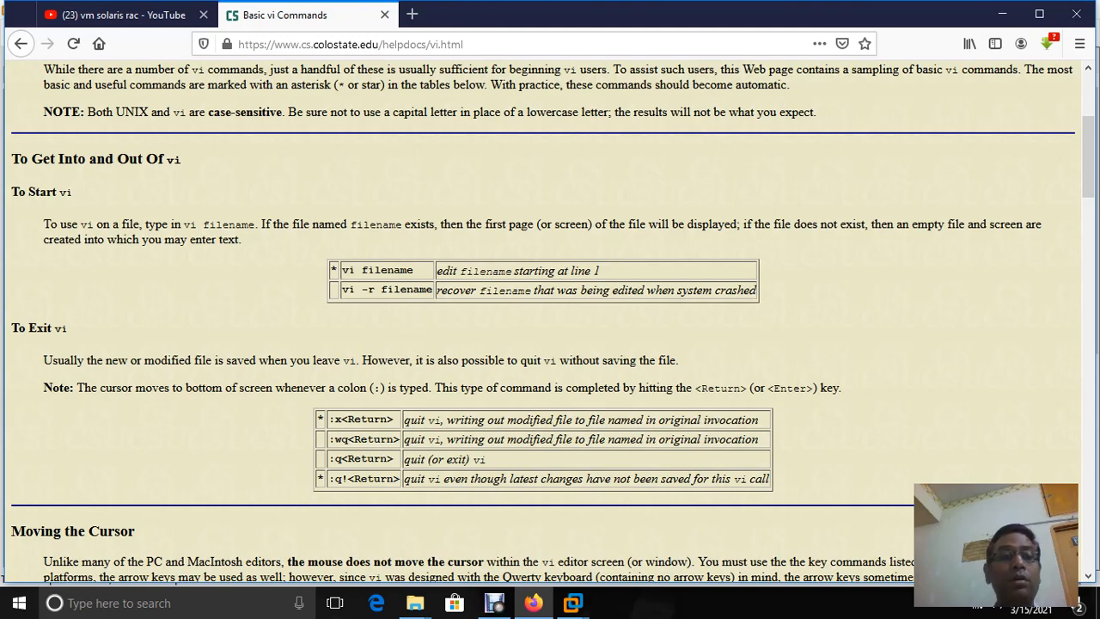
{"action": "scroll", "coordinate": [550, 335], "scroll_direction": "down", "scroll_amount": 5}
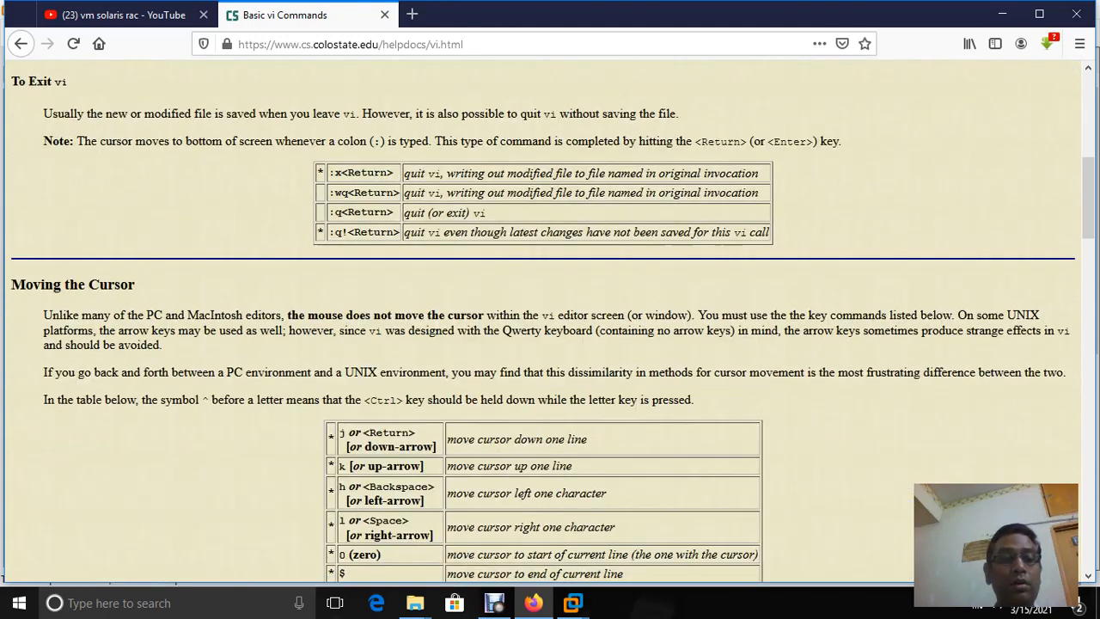
{"action": "scroll", "coordinate": [550, 335], "scroll_direction": "down", "scroll_amount": 3}
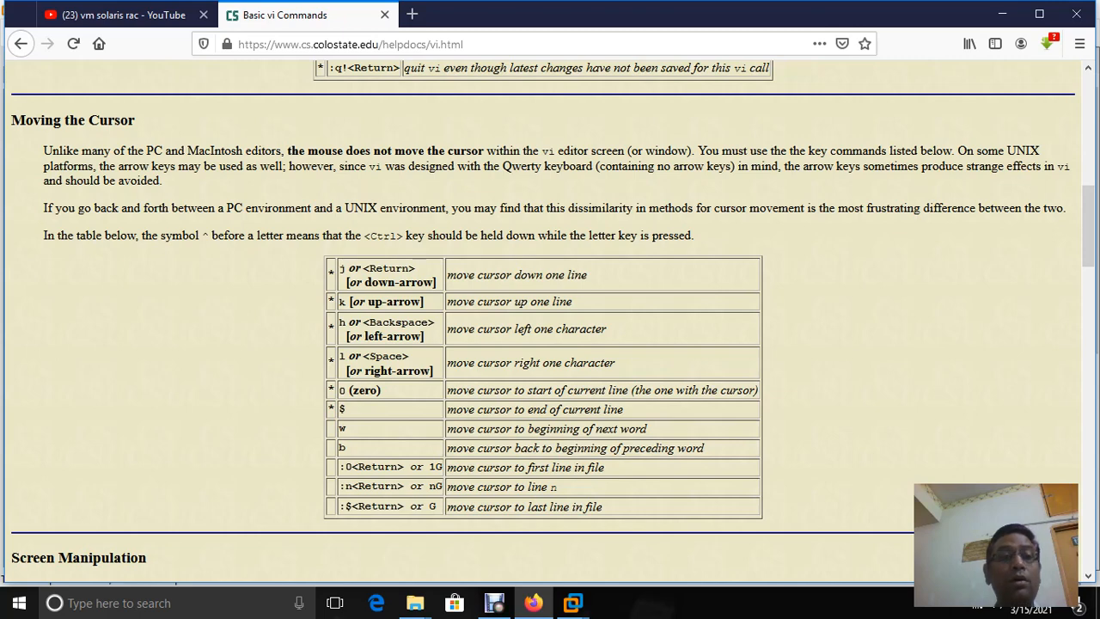
{"action": "mouse_move", "coordinate": [573, 603]}
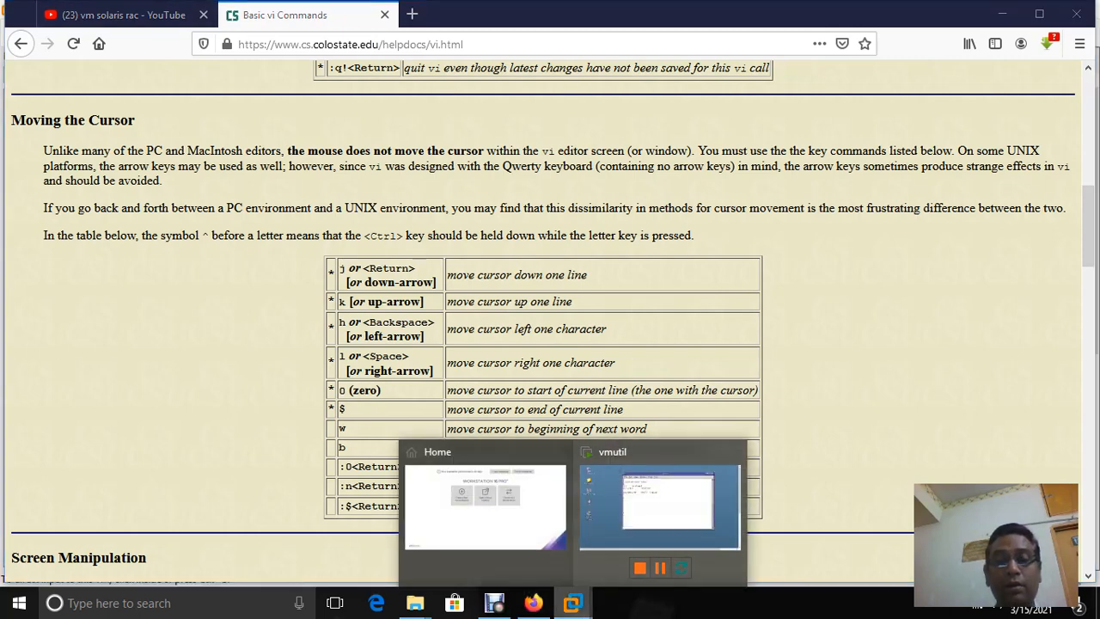
{"action": "left_click", "coordinate": [659, 507]}
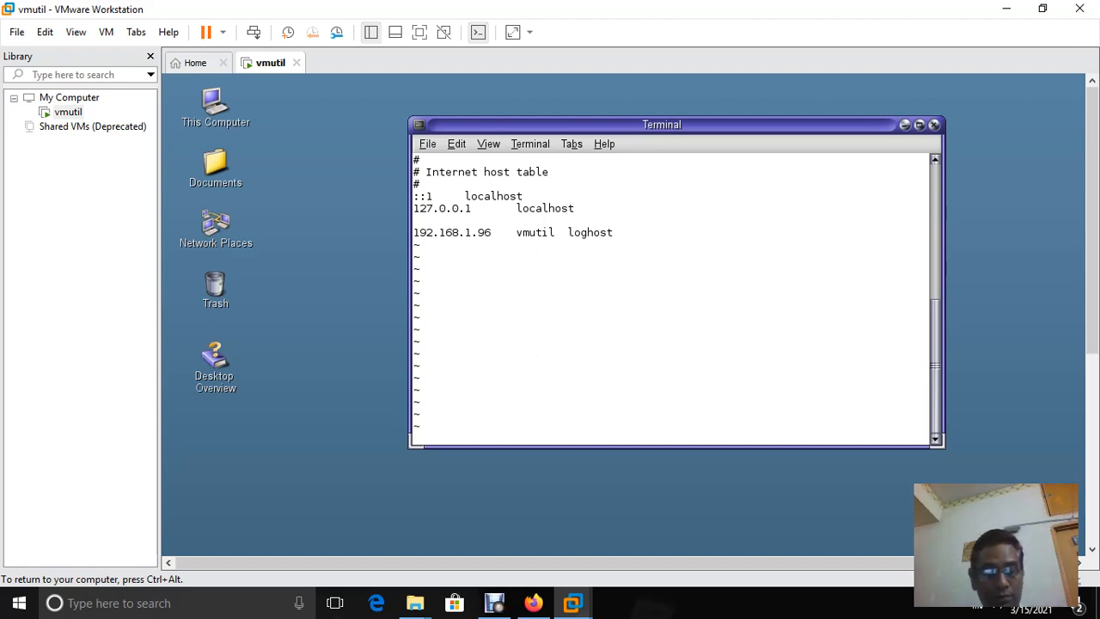
Close the Terminal holding the hosts file in vi and open a fresh guest Terminal
{"action": "key", "text": "ctrl+alt"}
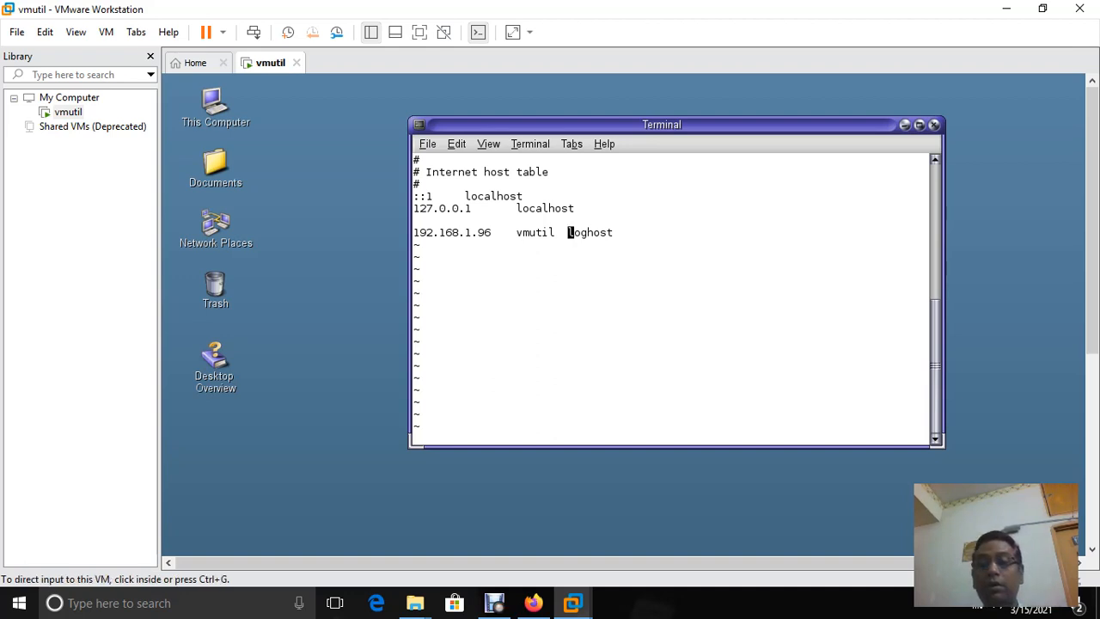
{"action": "key", "text": "ctrl+g"}
{"action": "scroll", "coordinate": [671, 300], "scroll_direction": "up", "scroll_amount": 5}
{"action": "scroll", "coordinate": [670, 301], "scroll_direction": "up", "scroll_amount": 3}
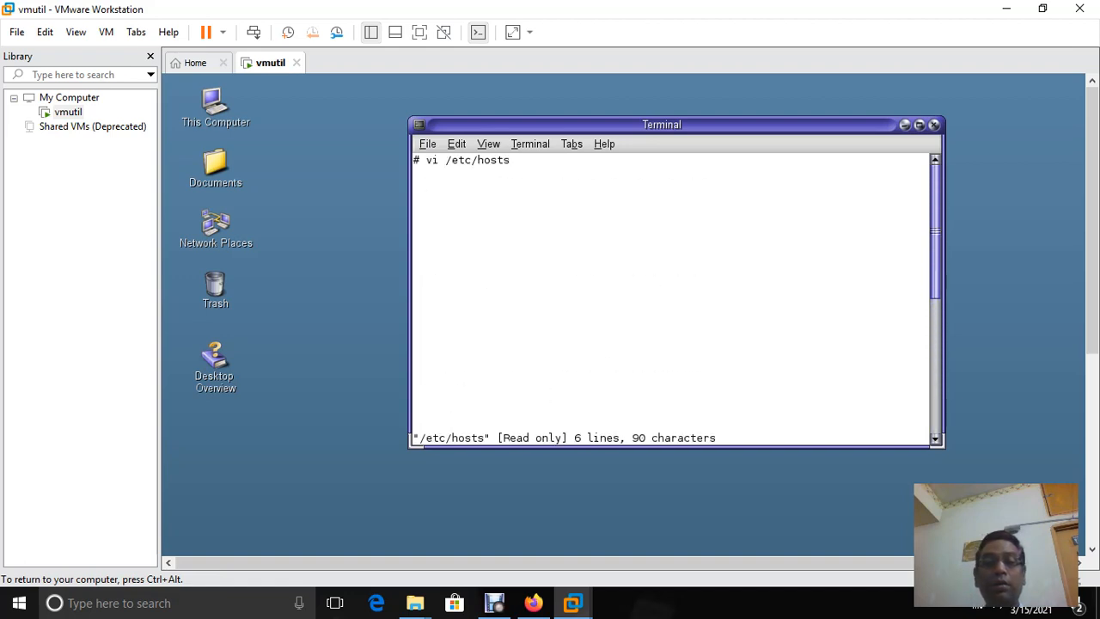
{"action": "scroll", "coordinate": [670, 301], "scroll_direction": "down", "scroll_amount": 5}
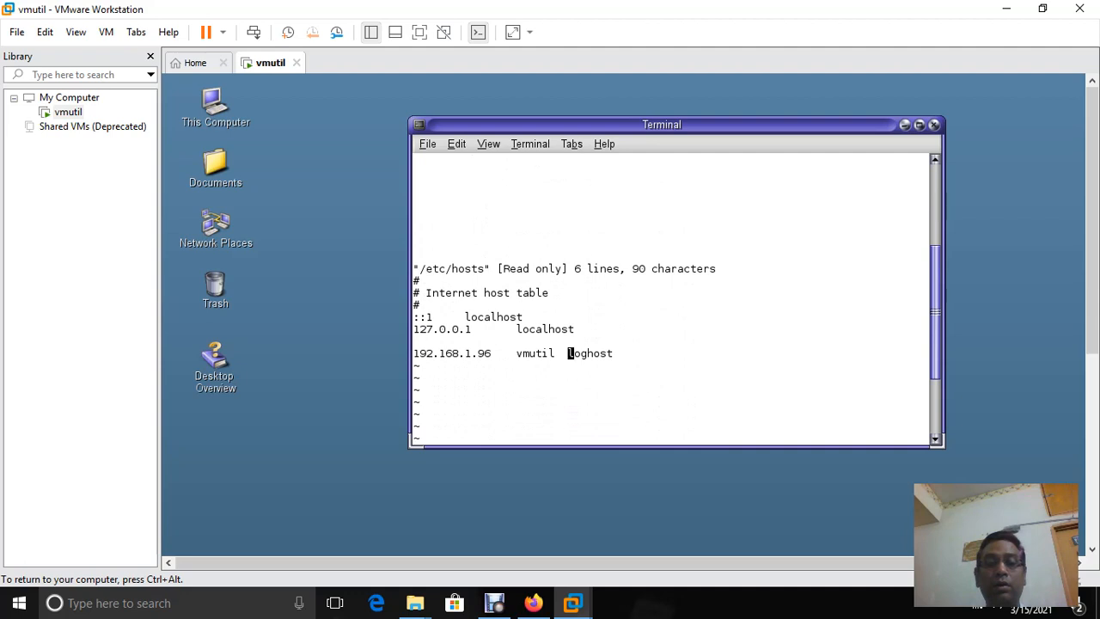
{"action": "scroll", "coordinate": [670, 301], "scroll_direction": "up", "scroll_amount": 5}
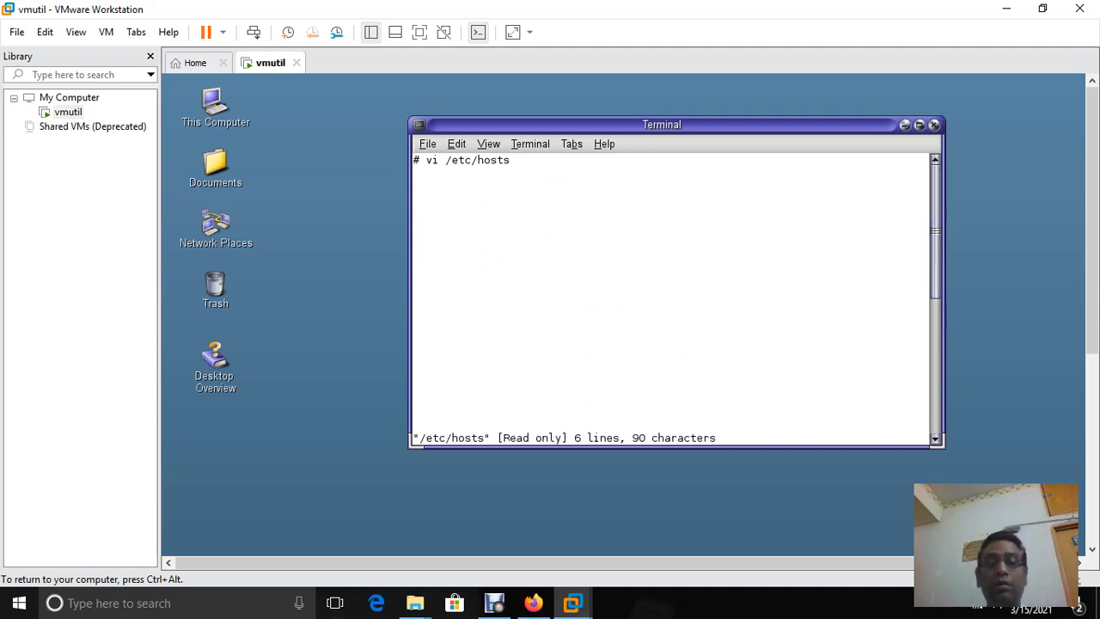
{"action": "left_click", "coordinate": [934, 124]}
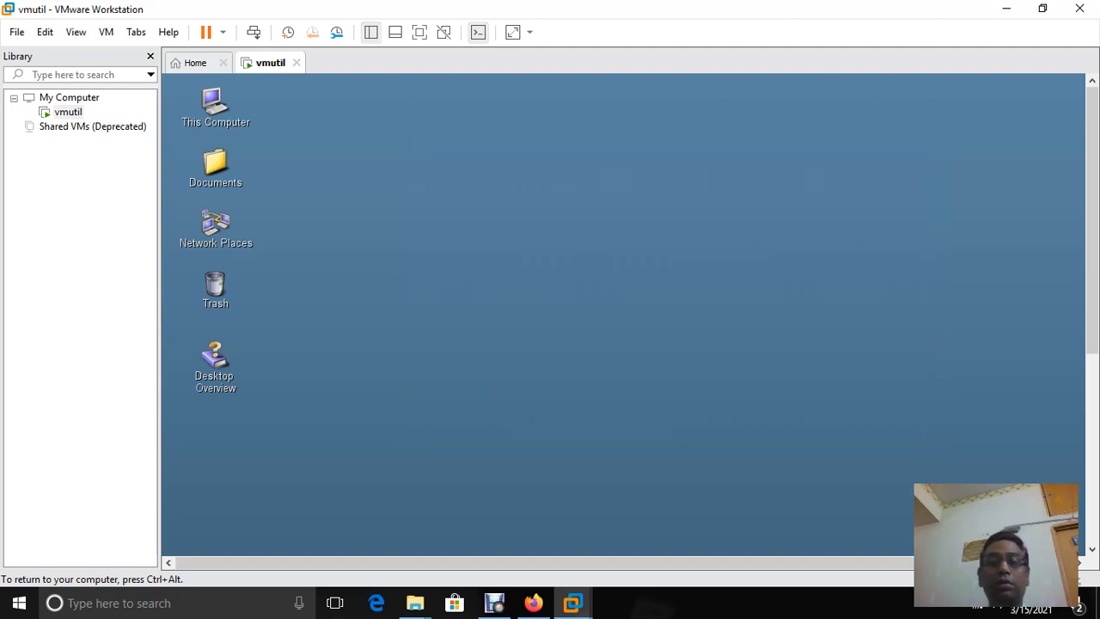
{"action": "right_click", "coordinate": [429, 210]}
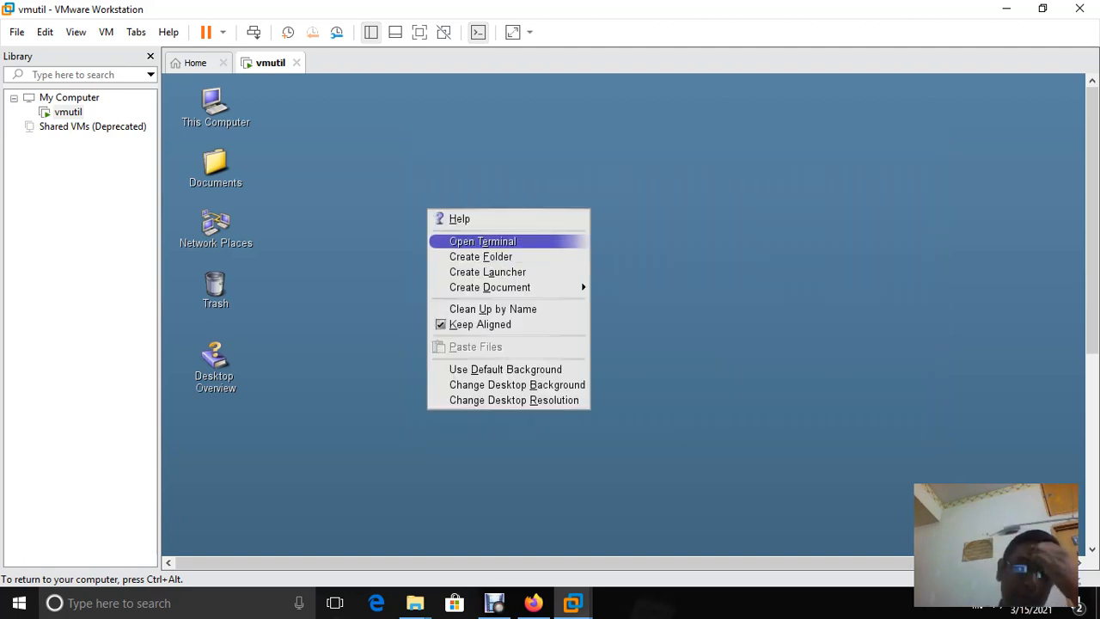
{"action": "left_click", "coordinate": [482, 241]}
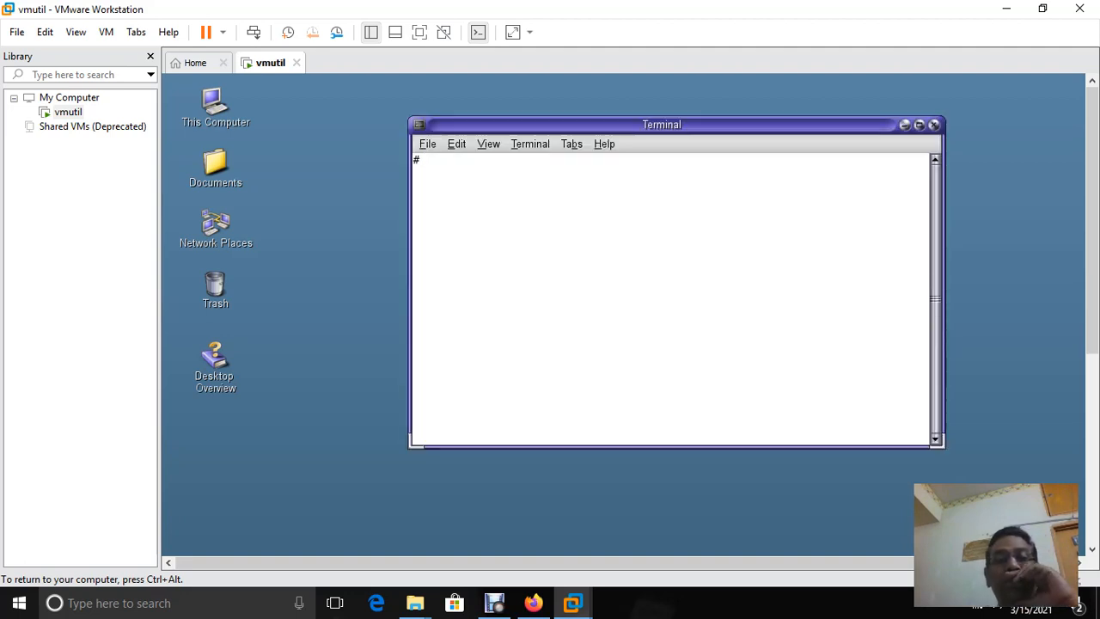
Work the guest taskbar and desktop toward opening This Computer in the File Browser
{"action": "left_click", "coordinate": [494, 603]}
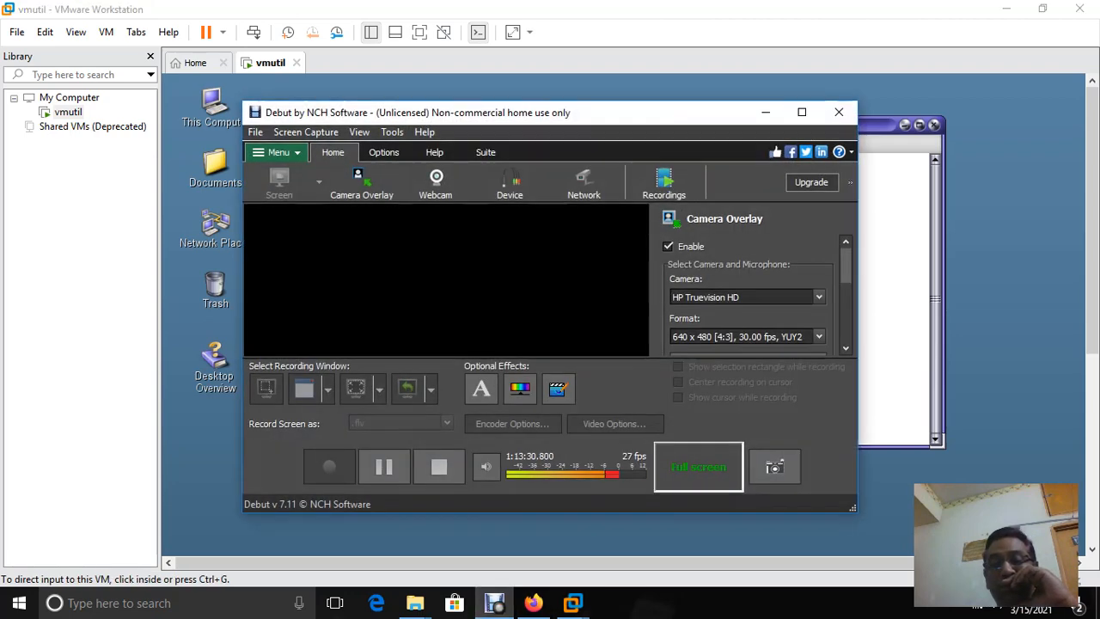
{"action": "left_click", "coordinate": [766, 112]}
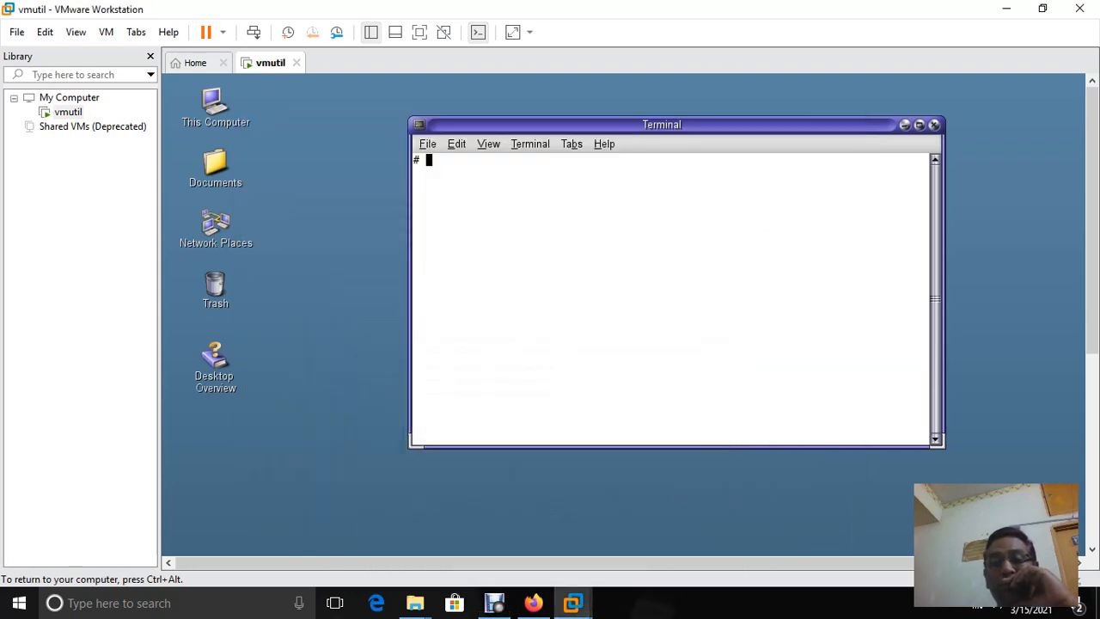
{"action": "left_click", "coordinate": [979, 606]}
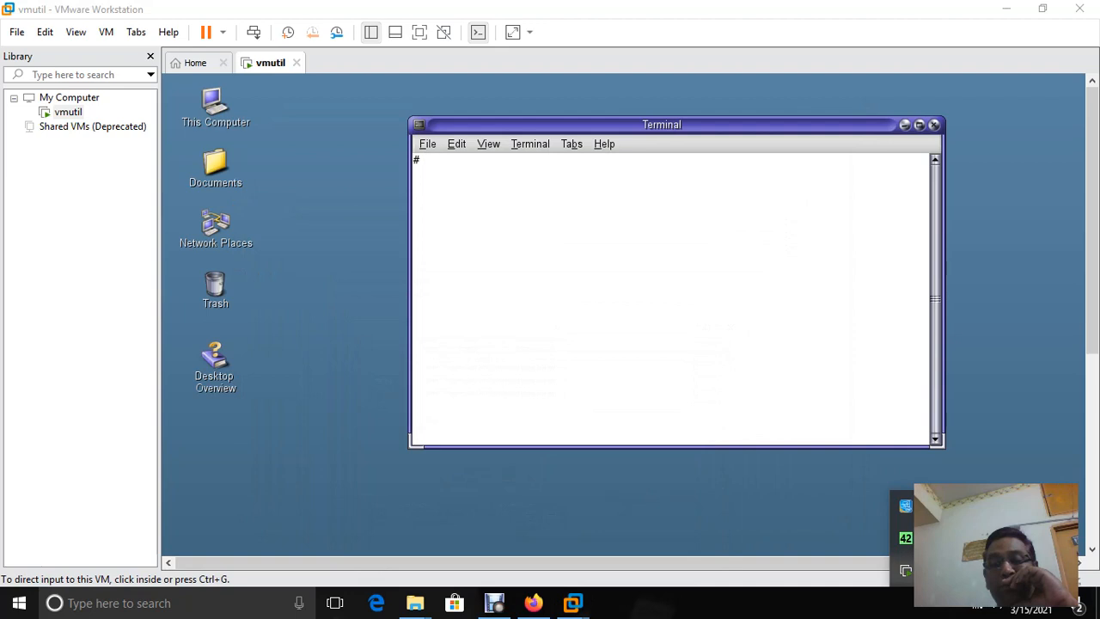
{"action": "right_click", "coordinate": [905, 506]}
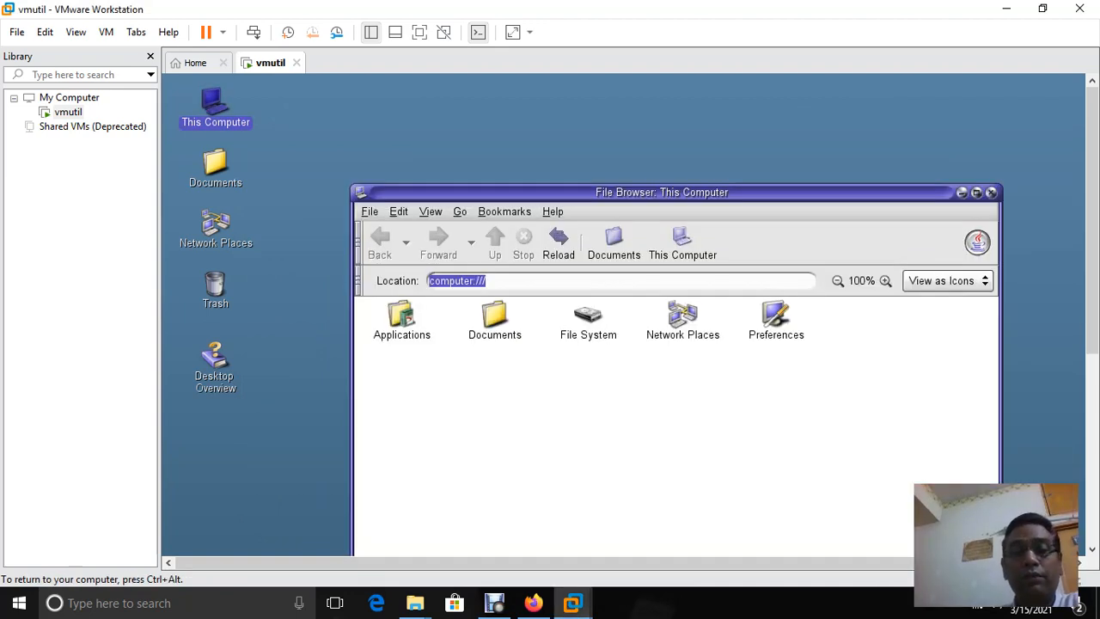
Browse to /etc in the maximized File Browser and open the hosts file in gedit
{"action": "left_click", "coordinate": [588, 320]}
{"action": "double_click", "coordinate": [588, 320]}
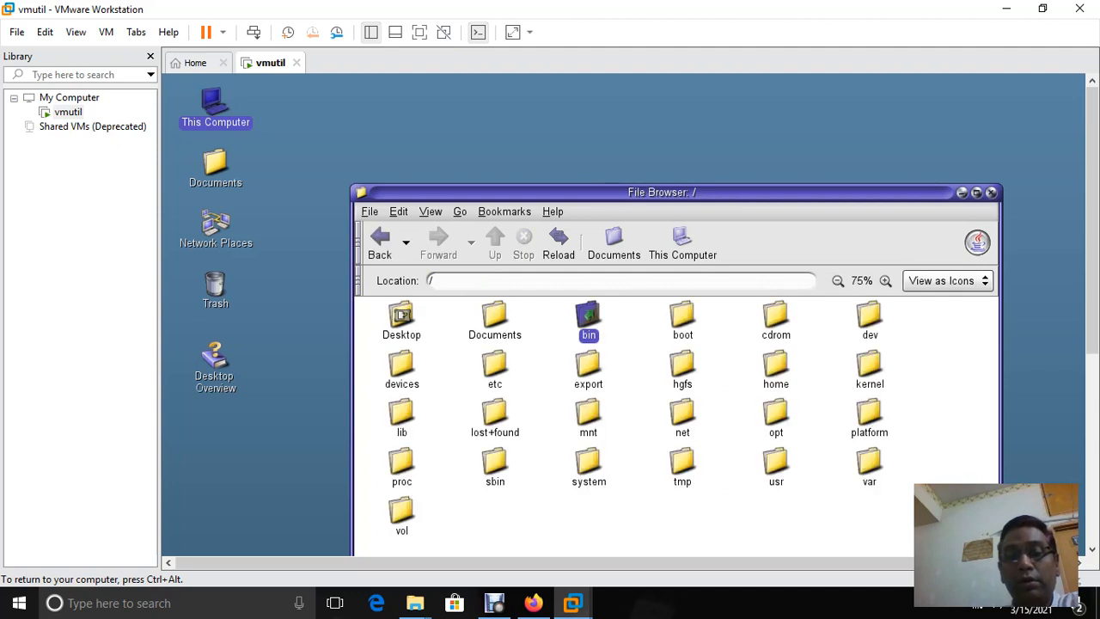
{"action": "double_click", "coordinate": [496, 362]}
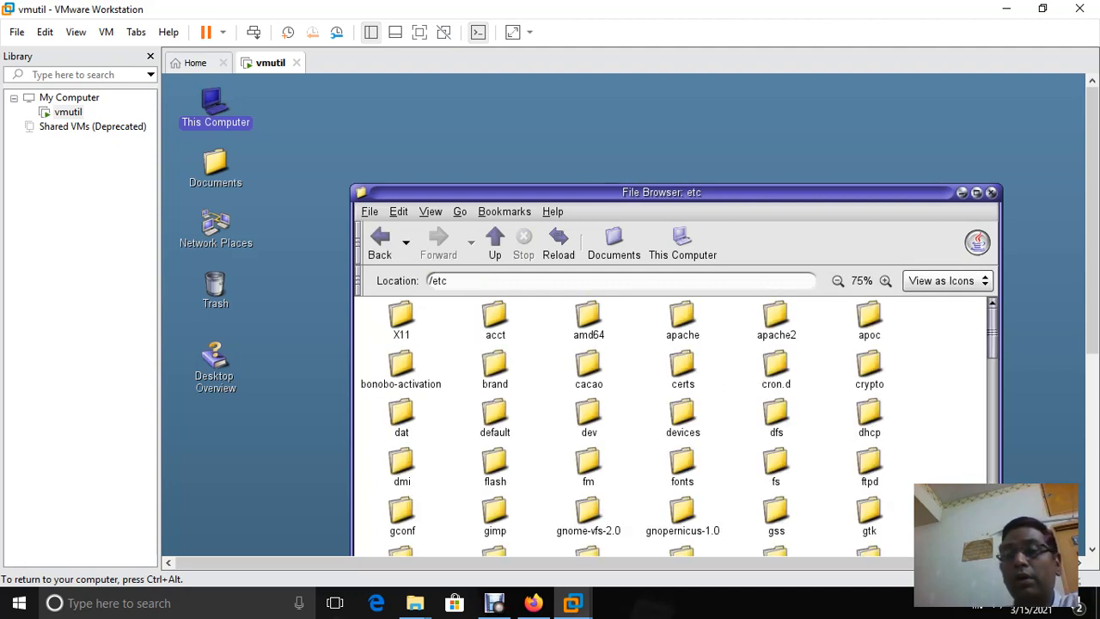
{"action": "left_click", "coordinate": [976, 192]}
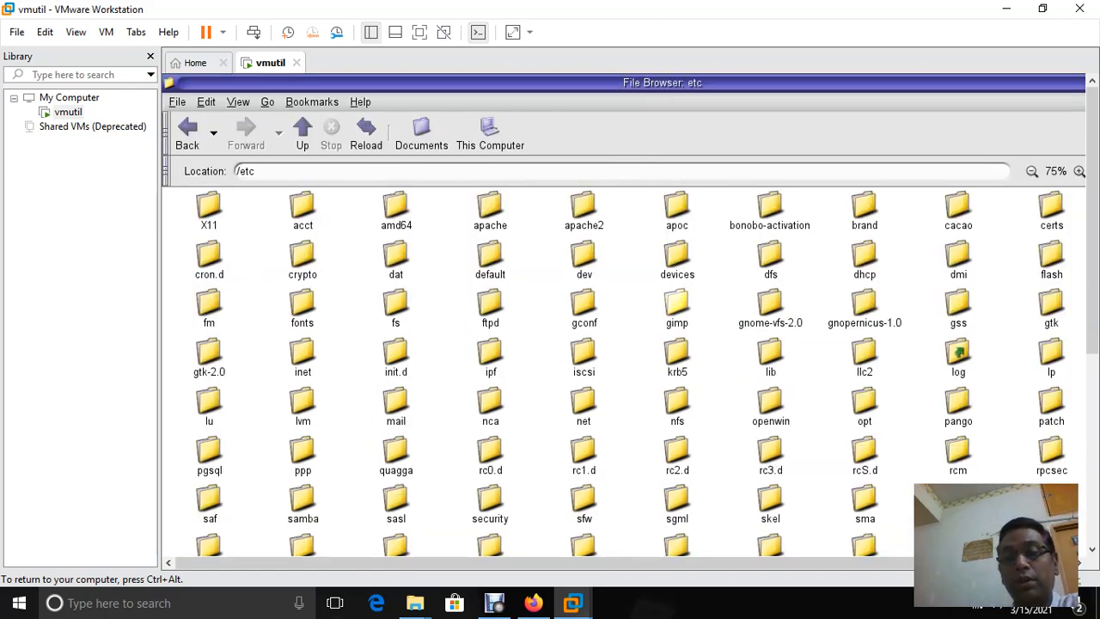
{"action": "scroll", "coordinate": [632, 371], "scroll_direction": "down", "scroll_amount": 10}
{"action": "left_click", "coordinate": [490, 391]}
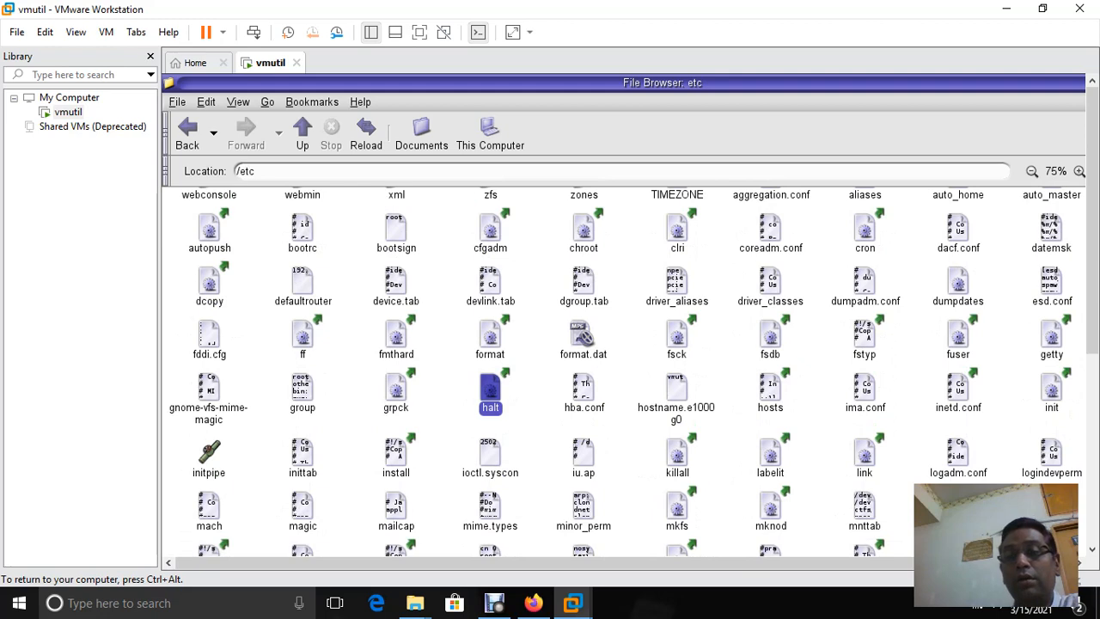
{"action": "left_click", "coordinate": [770, 388]}
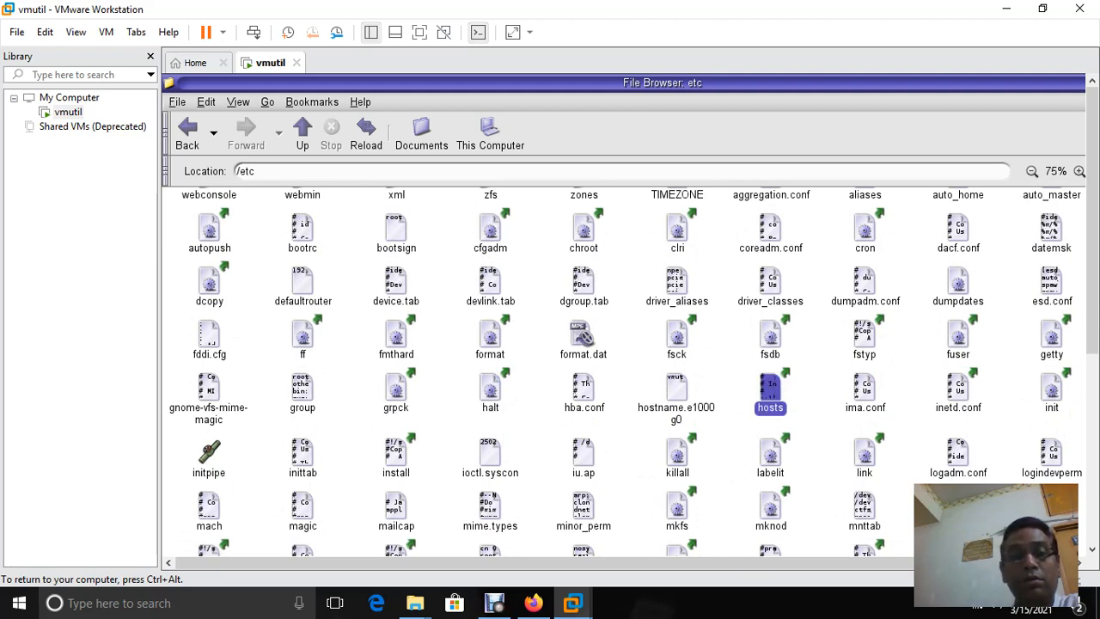
{"action": "double_click", "coordinate": [770, 388]}
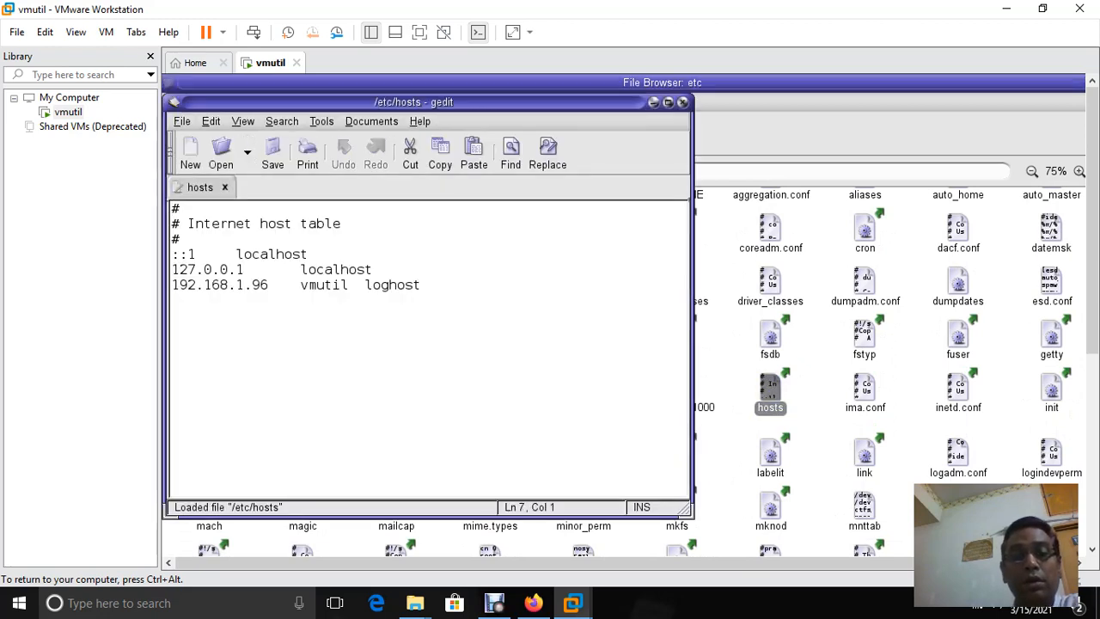
Change the 192.168.1.96 line to 'vmutil vmutil.mydom.com loghost', then save and close gedit
{"action": "left_click", "coordinate": [430, 269]}
{"action": "key", "text": "Down"}
{"action": "key", "text": "BackSpace"}
{"action": "key", "text": "BackSpace"}
{"action": "key", "text": "BackSpace"}
{"action": "key", "text": "BackSpace"}
{"action": "key", "text": "BackSpace"}
{"action": "key", "text": "BackSpace"}
{"action": "key", "text": "BackSpace"}
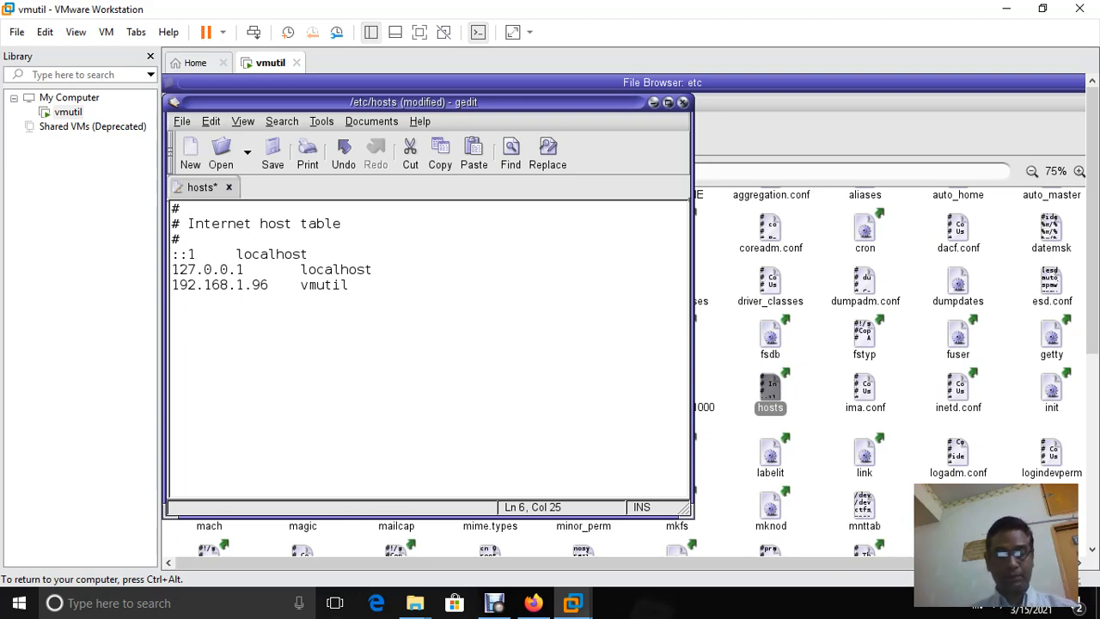
{"action": "type", "text": "vmu"}
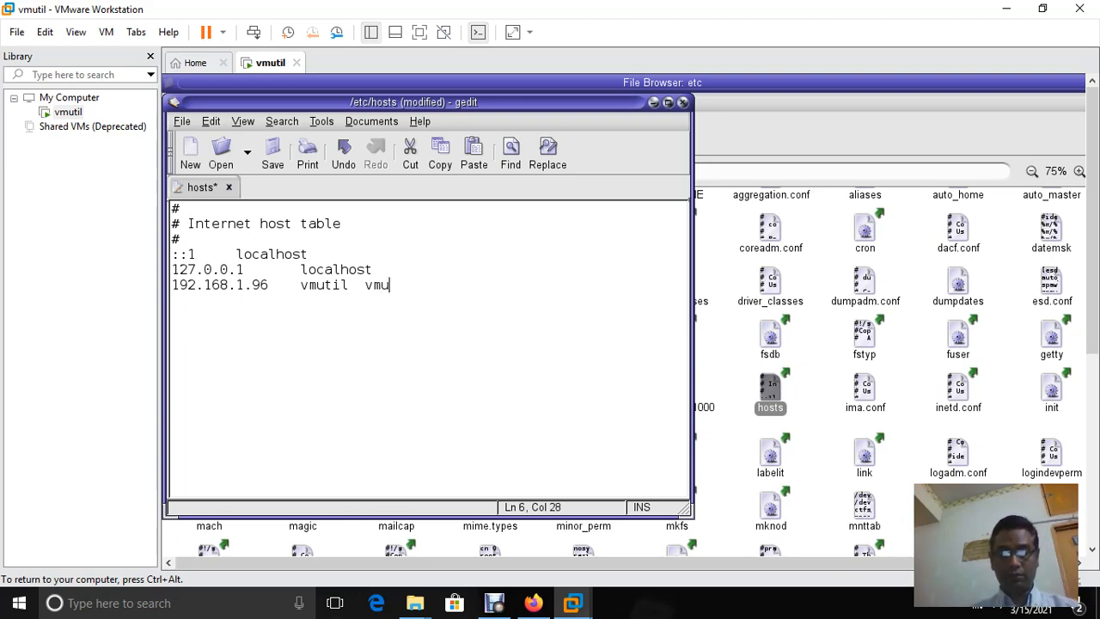
{"action": "type", "text": "itl"}
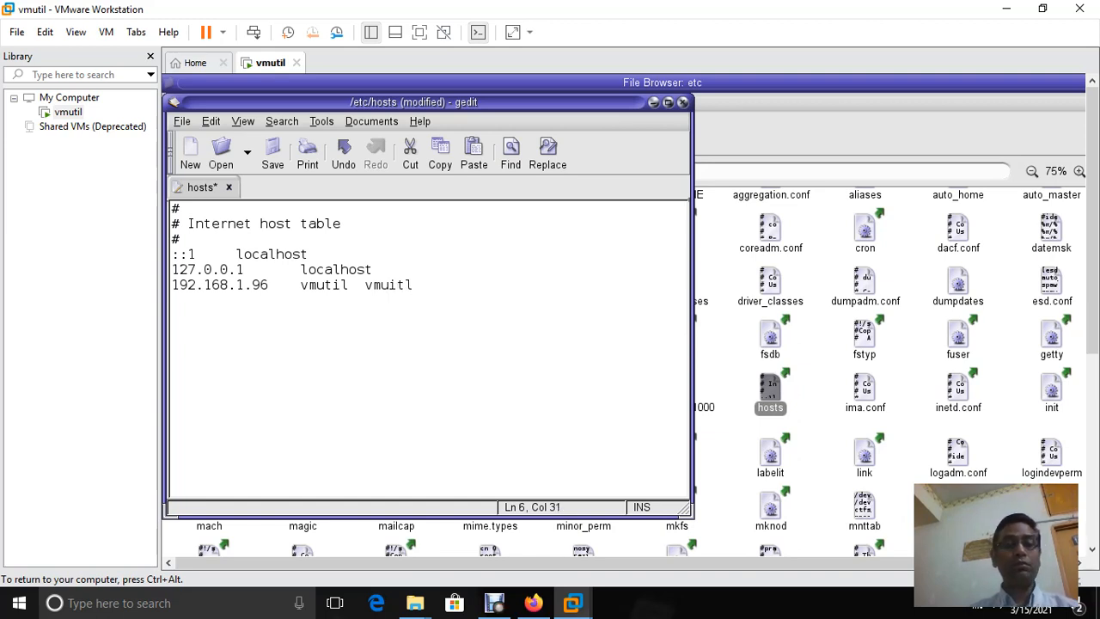
{"action": "key", "text": "BackSpace"}
{"action": "key", "text": "BackSpace"}
{"action": "key", "text": "BackSpace"}
{"action": "key", "text": "BackSpace"}
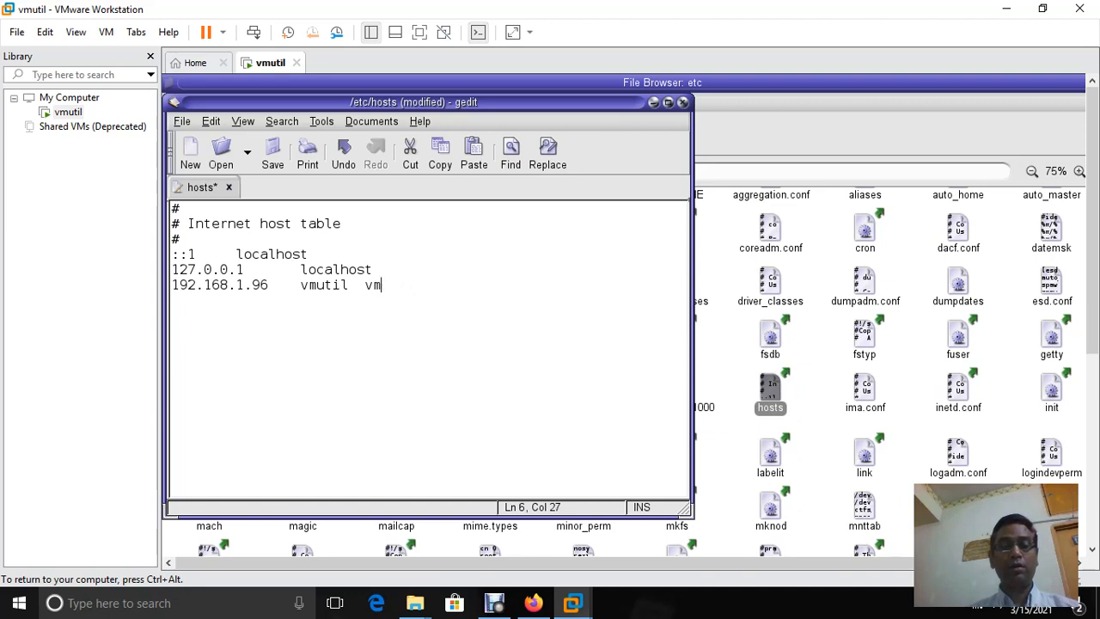
{"action": "type", "text": "util"}
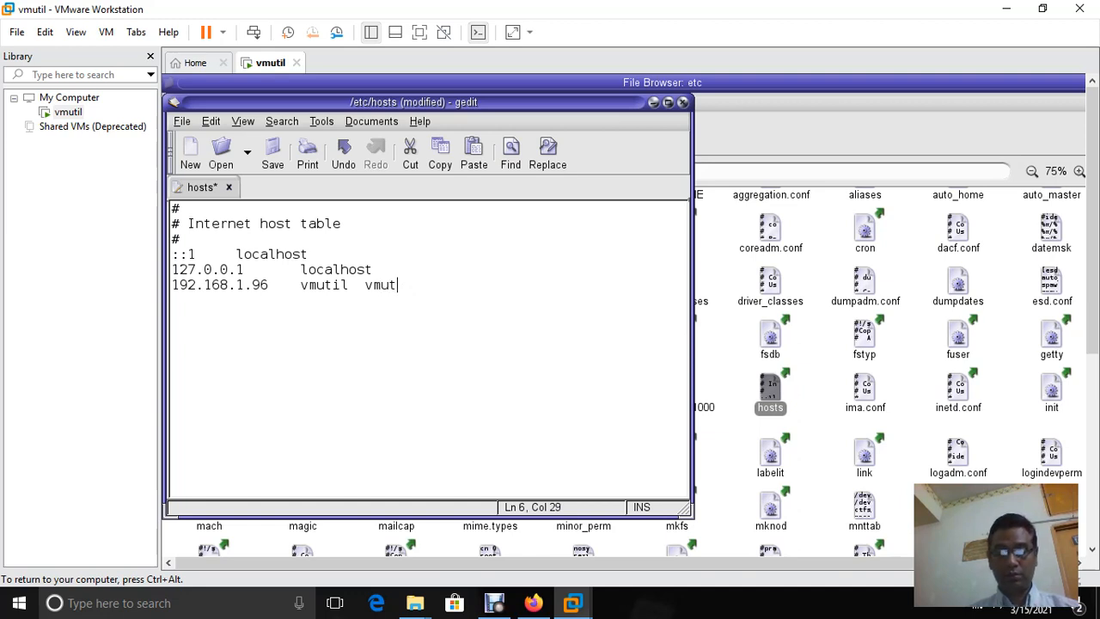
{"action": "type", "text": "."}
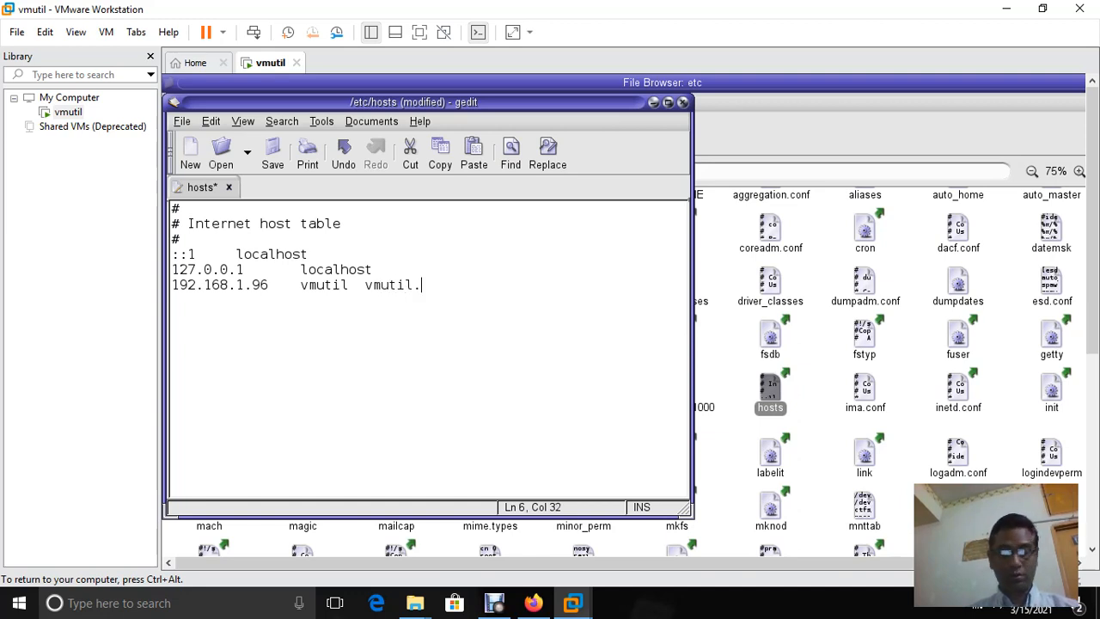
{"action": "type", "text": "my"}
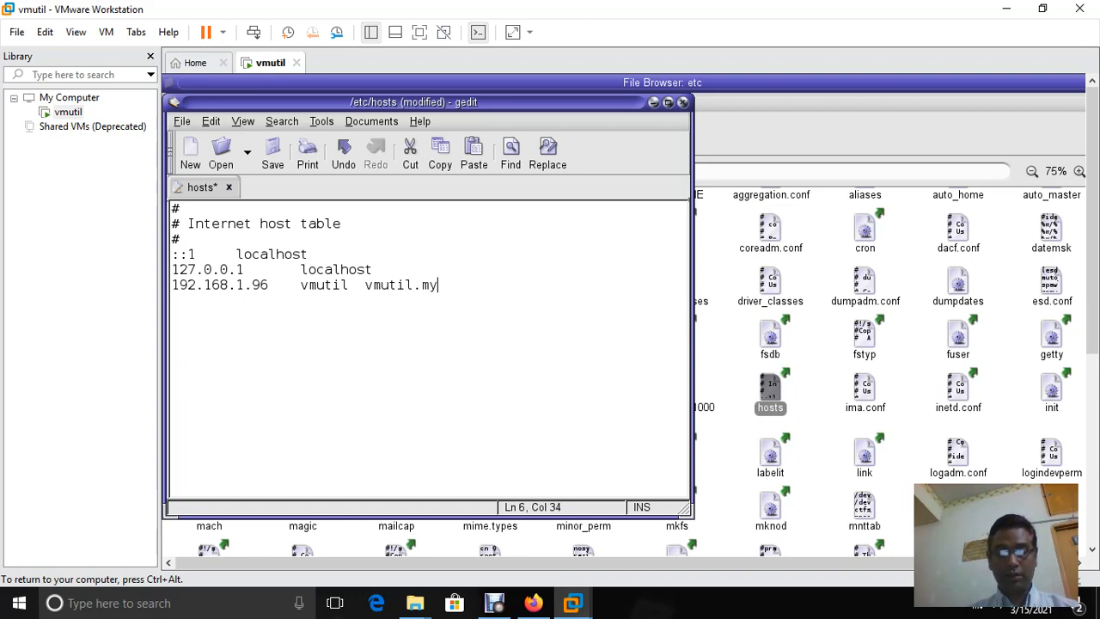
{"action": "type", "text": "do"}
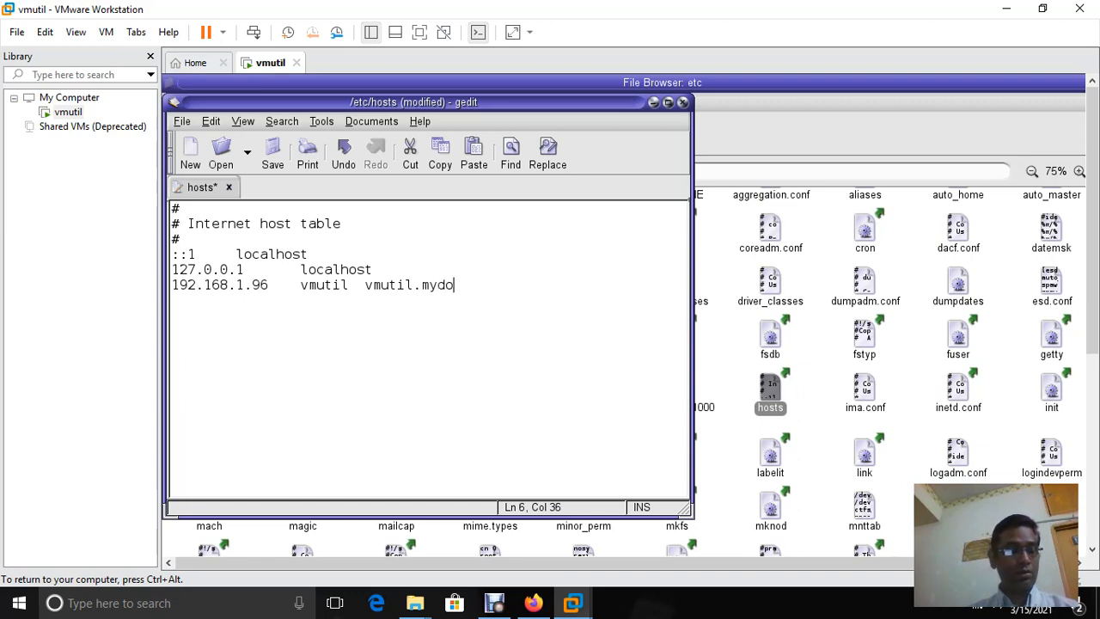
{"action": "type", "text": "m.com"}
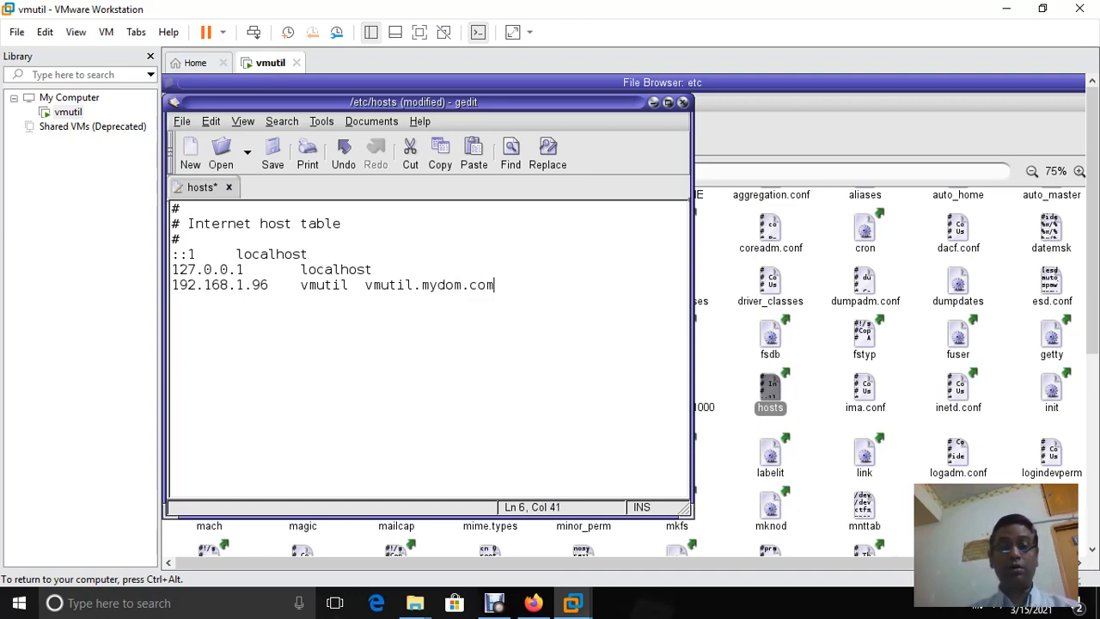
{"action": "type", "text": " l"}
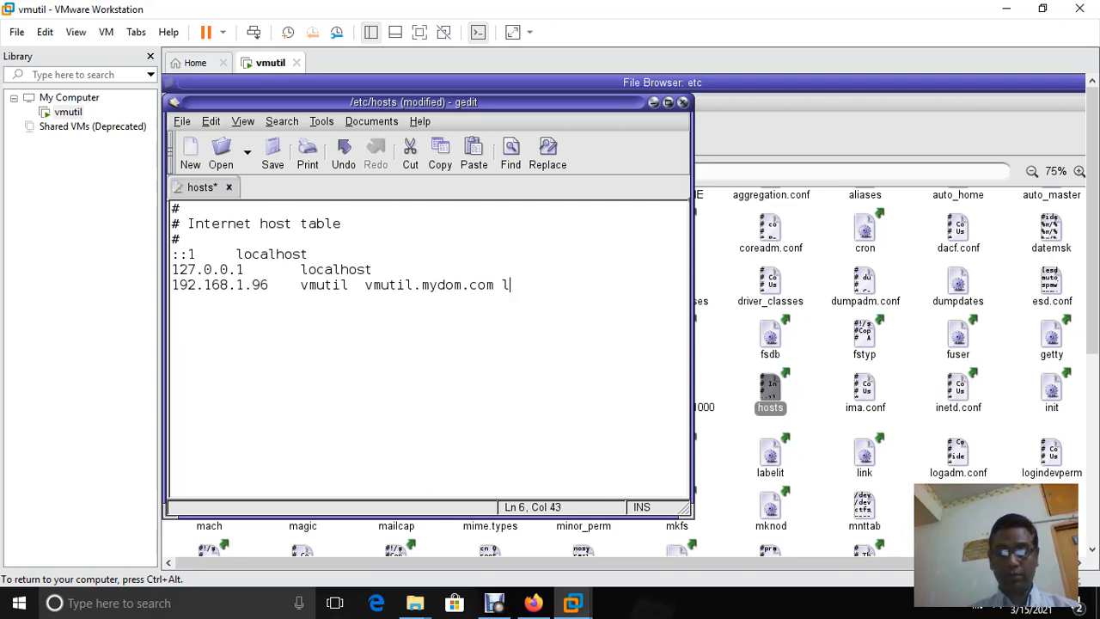
{"action": "type", "text": "oghost"}
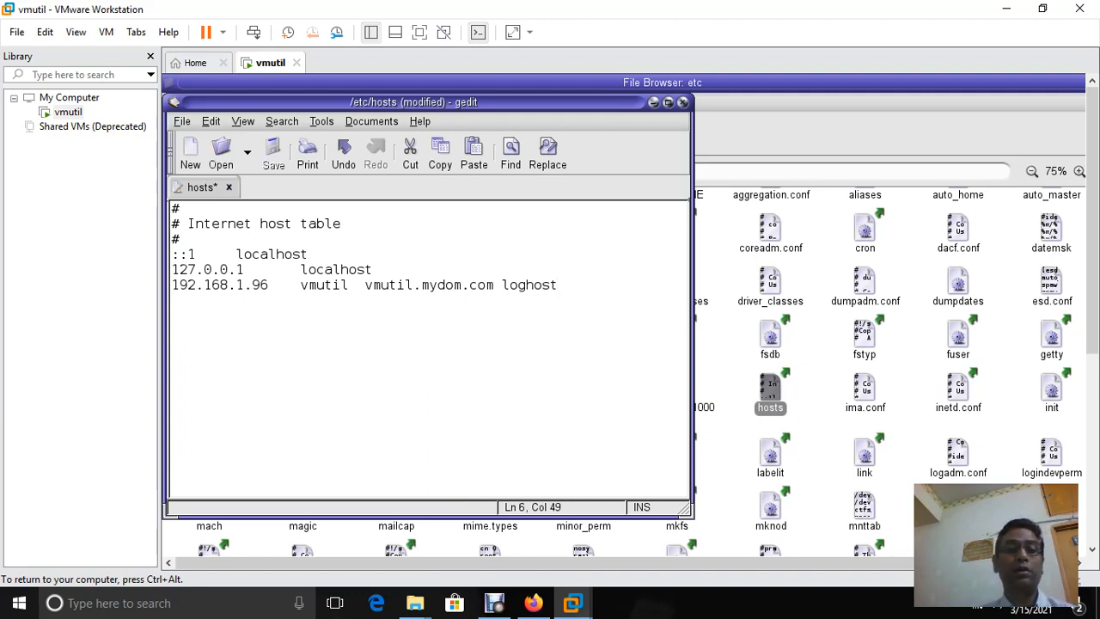
{"action": "left_click", "coordinate": [272, 155]}
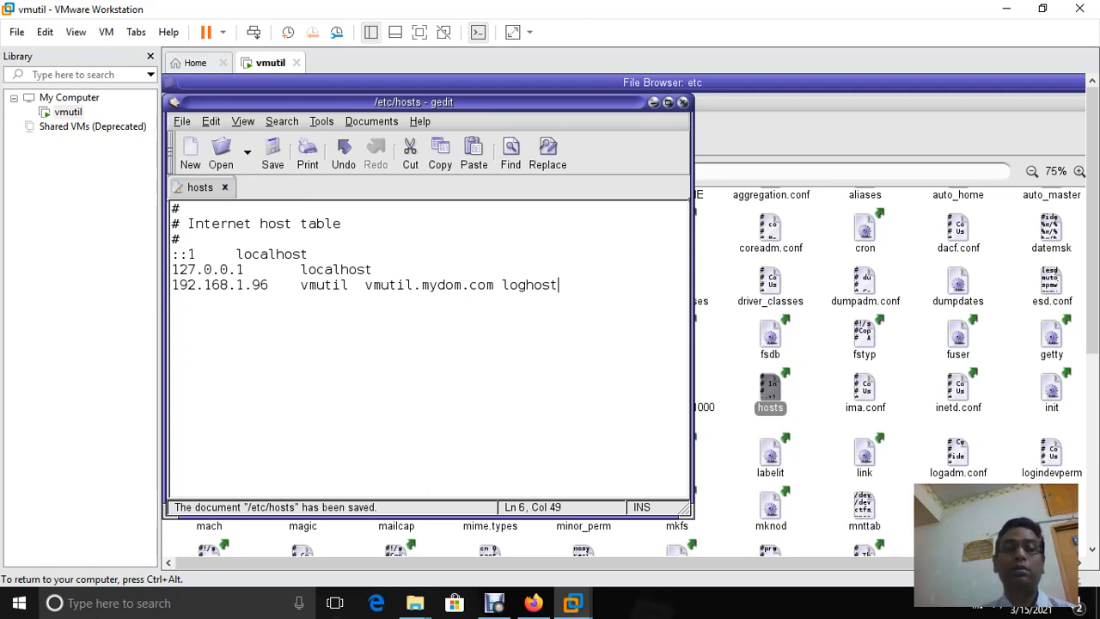
{"action": "left_click", "coordinate": [684, 101]}
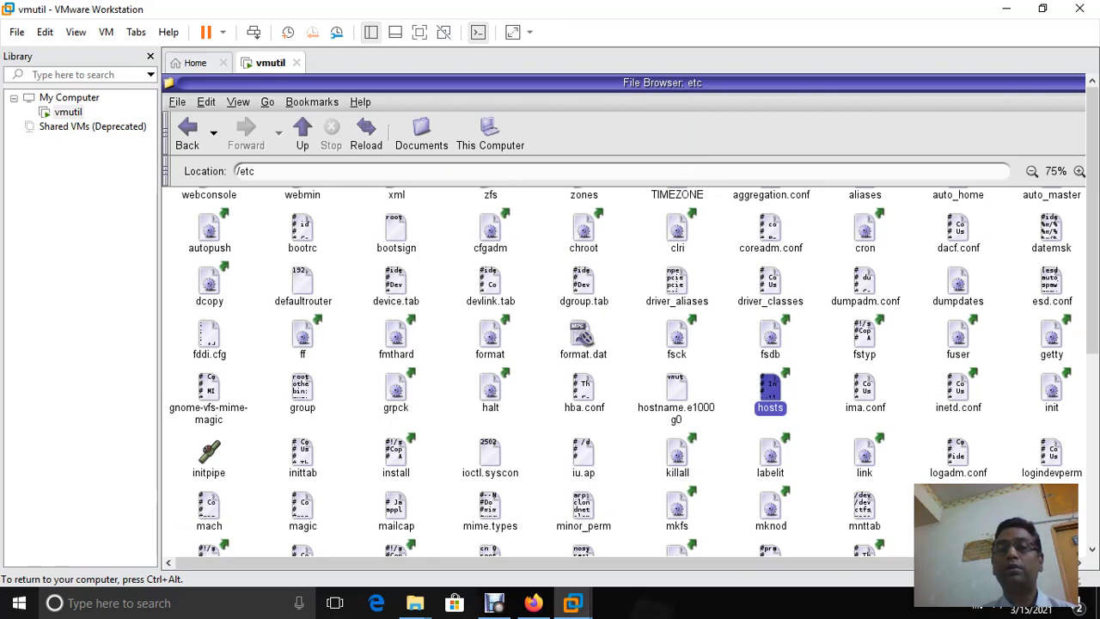
Restore the maximized File Browser window to normal size and close it
{"action": "key", "text": "alt+F5"}
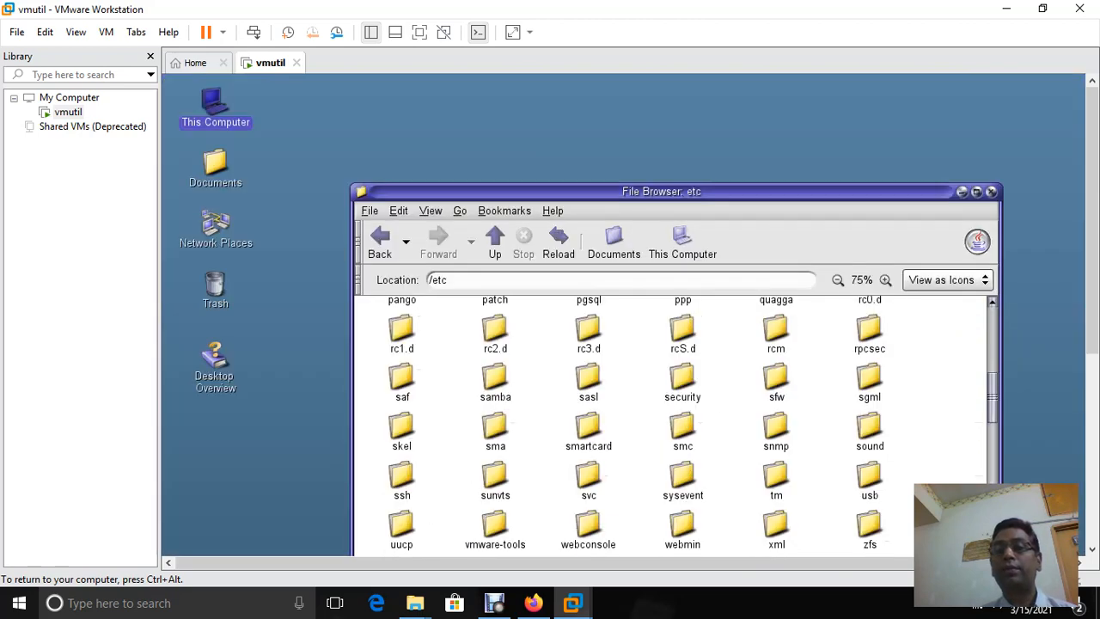
{"action": "left_click", "coordinate": [991, 191]}
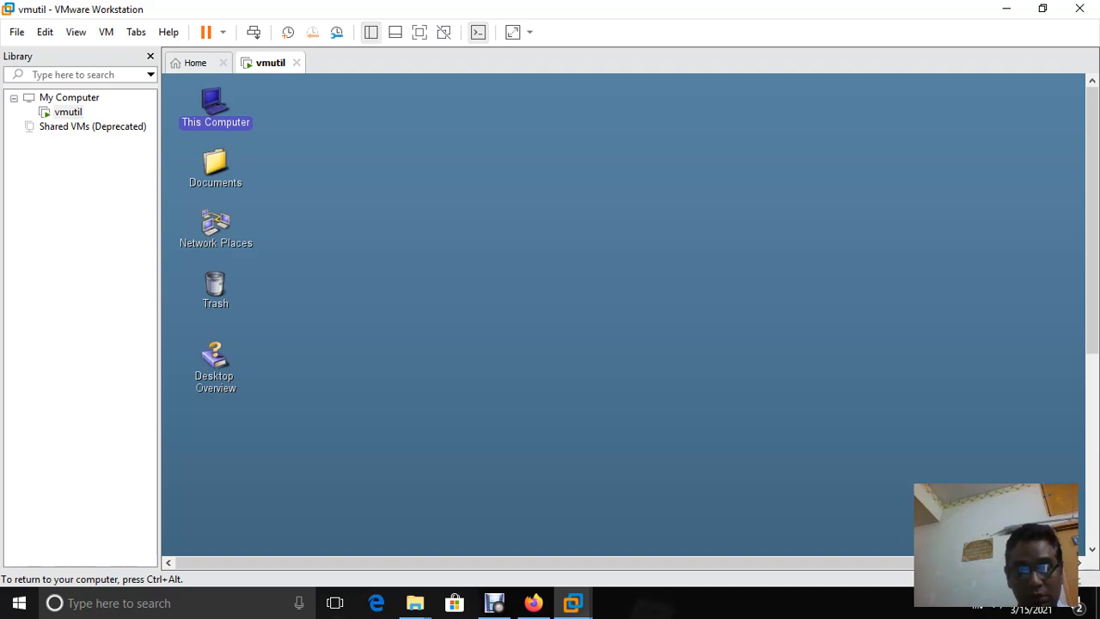
Start a new snapshot of the vmutil virtual machine from its context menu
{"action": "right_click", "coordinate": [260, 63]}
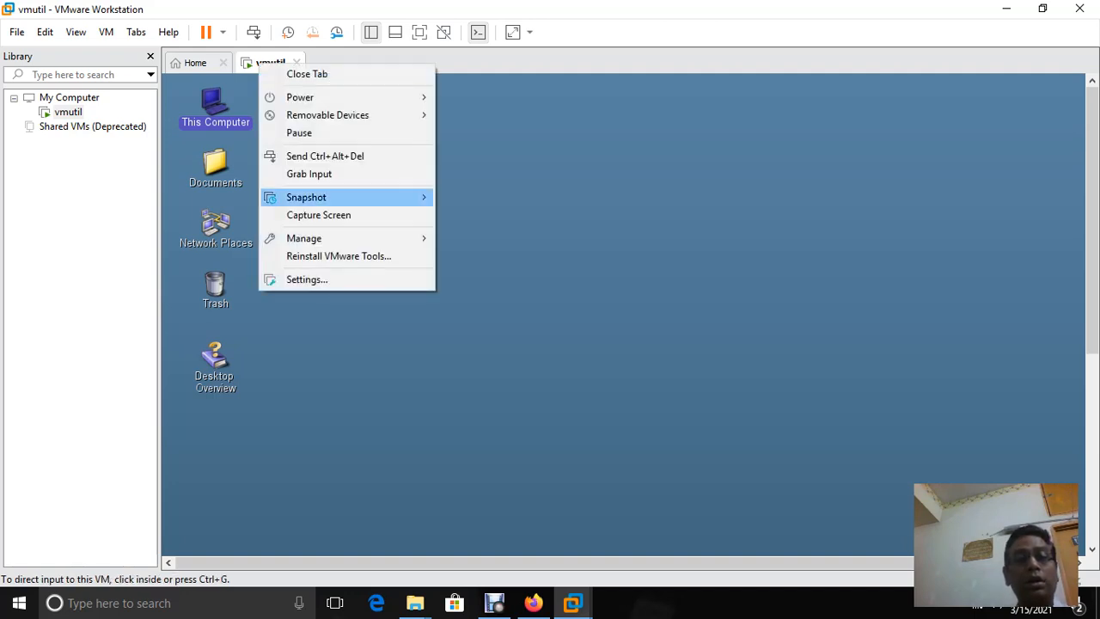
{"action": "mouse_move", "coordinate": [326, 197]}
{"action": "left_click", "coordinate": [493, 197]}
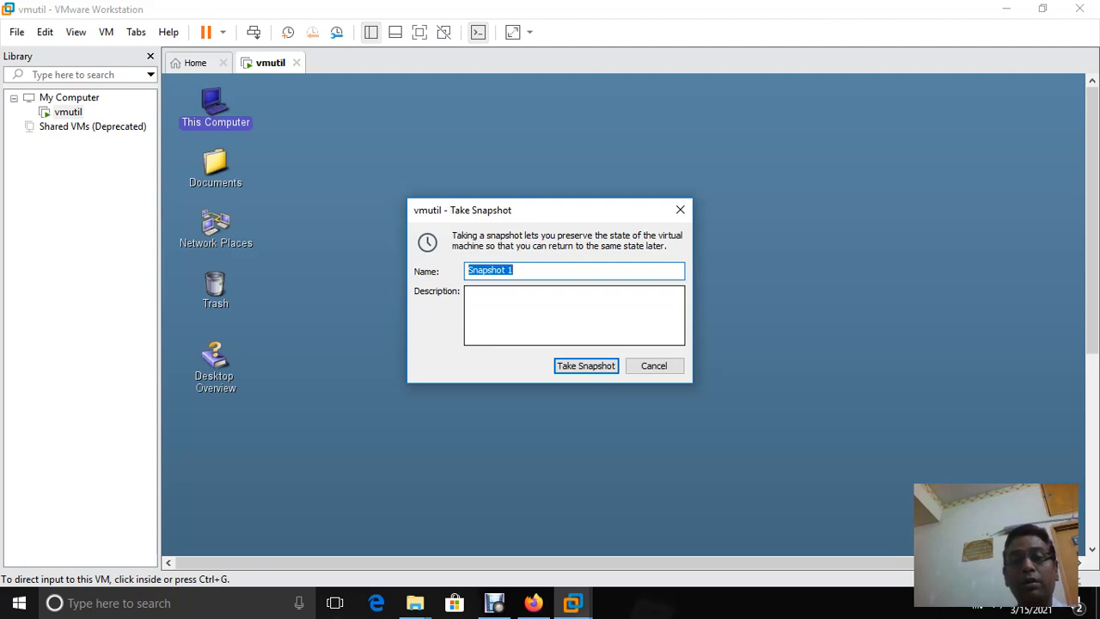
Edit the snapshot name to 'Snapshot-Vmutil-1' and move to the Description box
{"action": "left_click", "coordinate": [514, 270]}
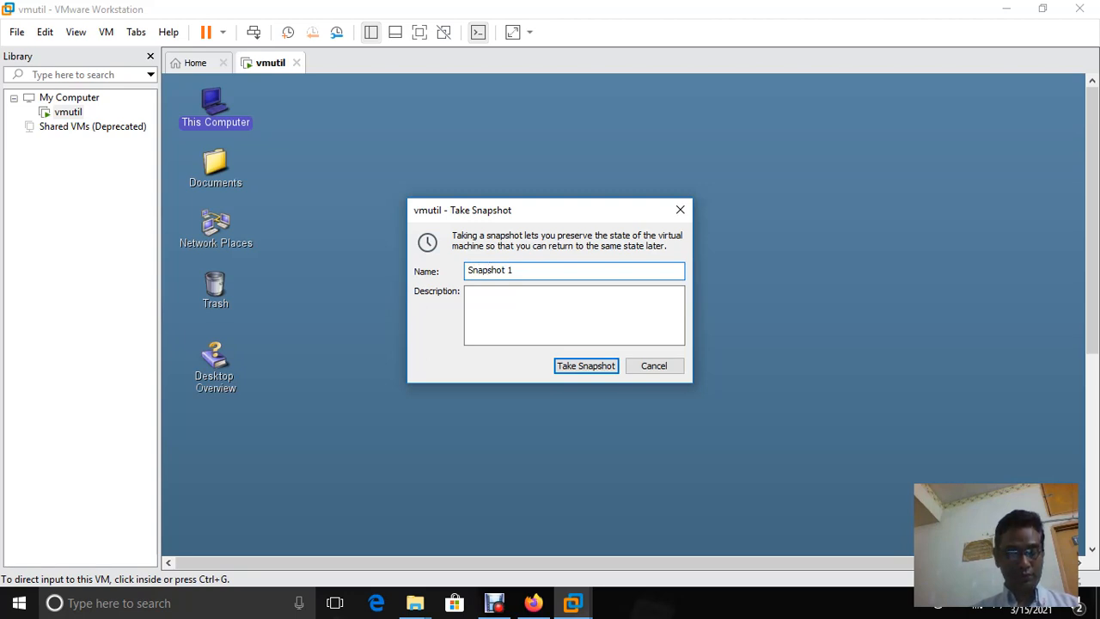
{"action": "left_click", "coordinate": [503, 270]}
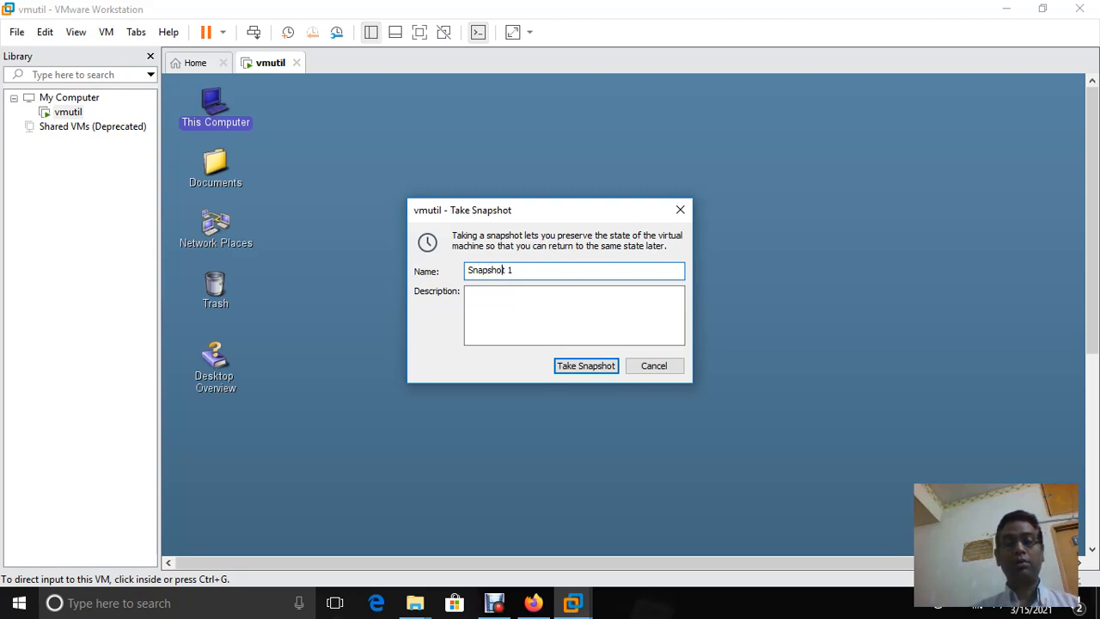
{"action": "key", "text": "Delete"}
{"action": "type", "text": "- "}
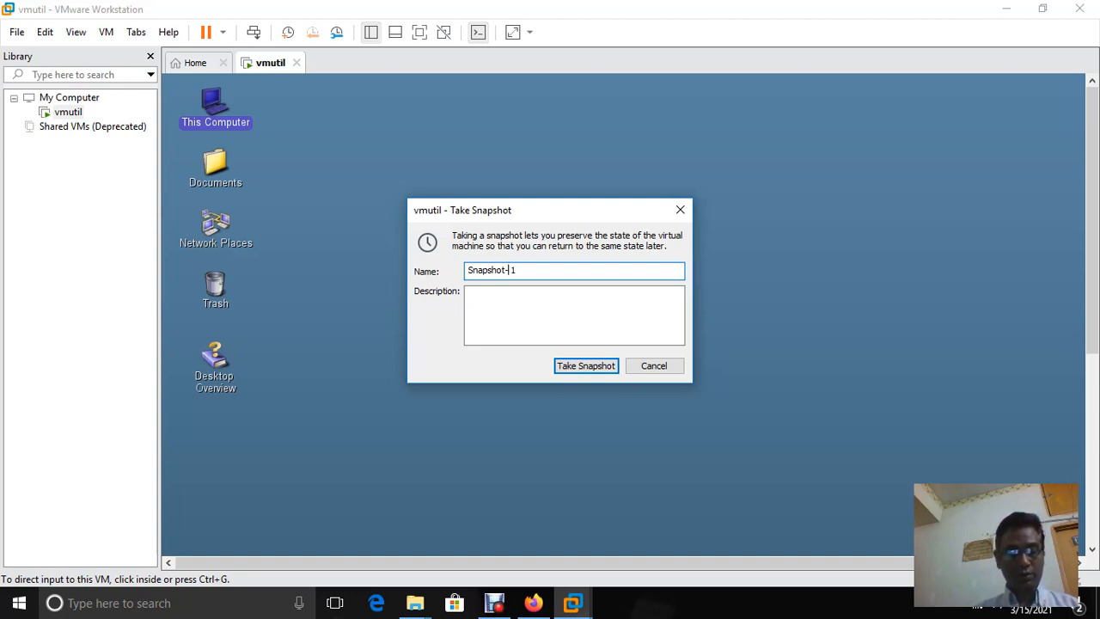
{"action": "type", "text": "Vmu"}
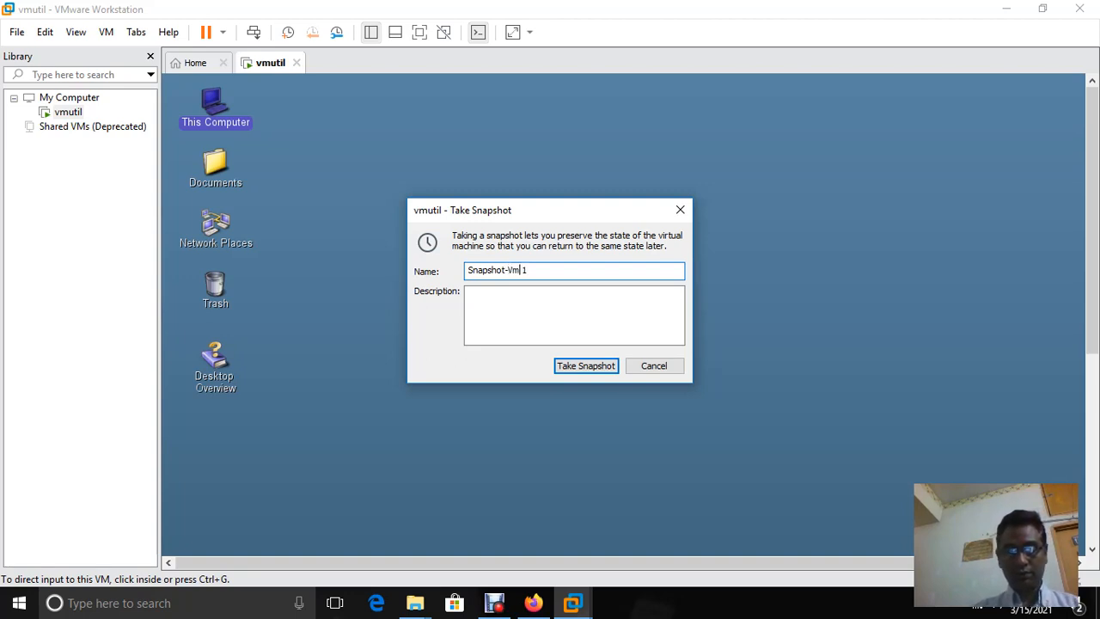
{"action": "type", "text": "til"}
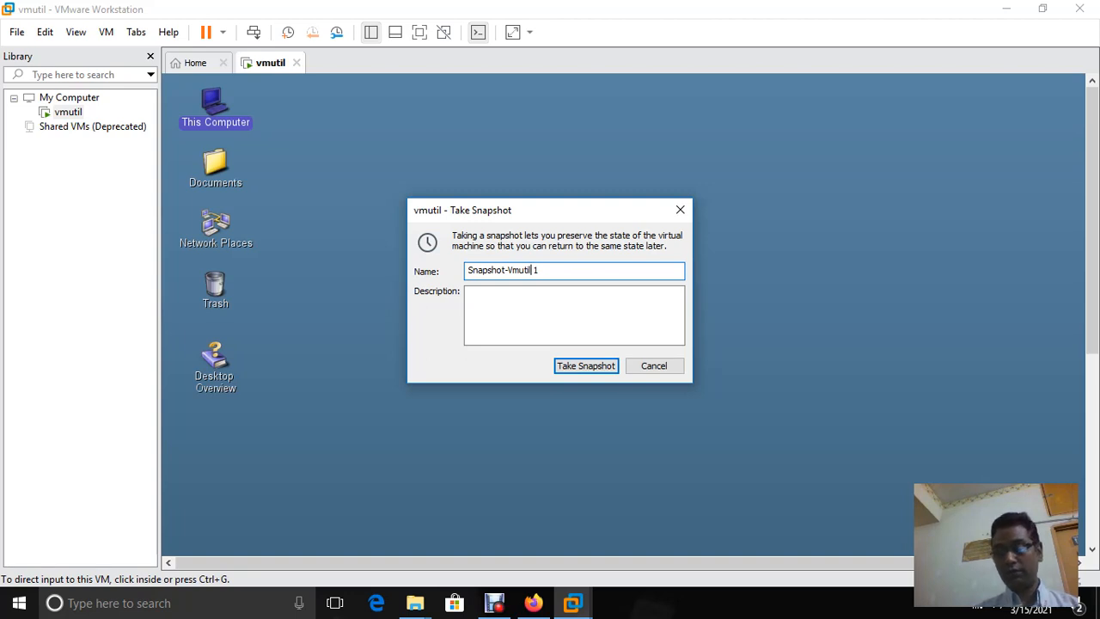
{"action": "key", "text": "BackSpace"}
{"action": "type", "text": "-"}
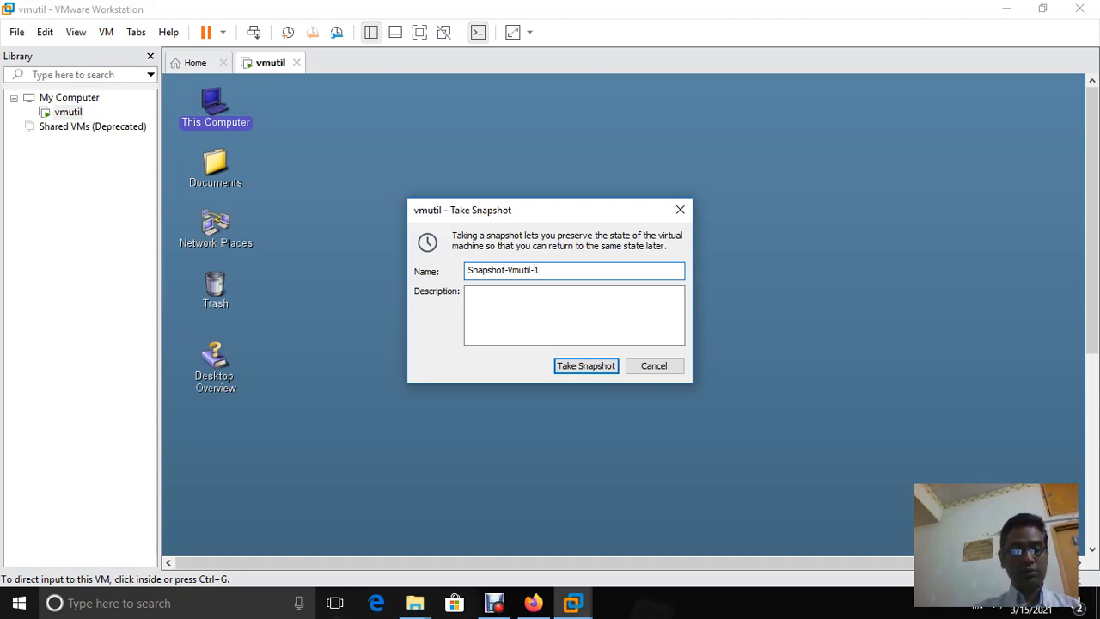
{"action": "type", "text": "1"}
{"action": "key", "text": "BackSpace"}
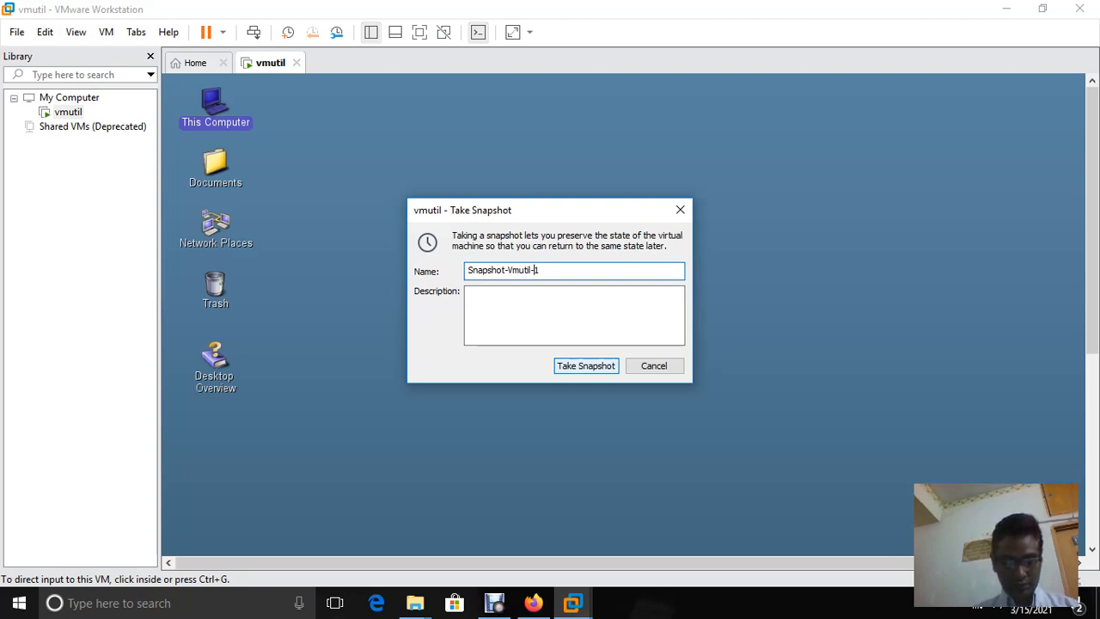
{"action": "key", "text": "Tab"}
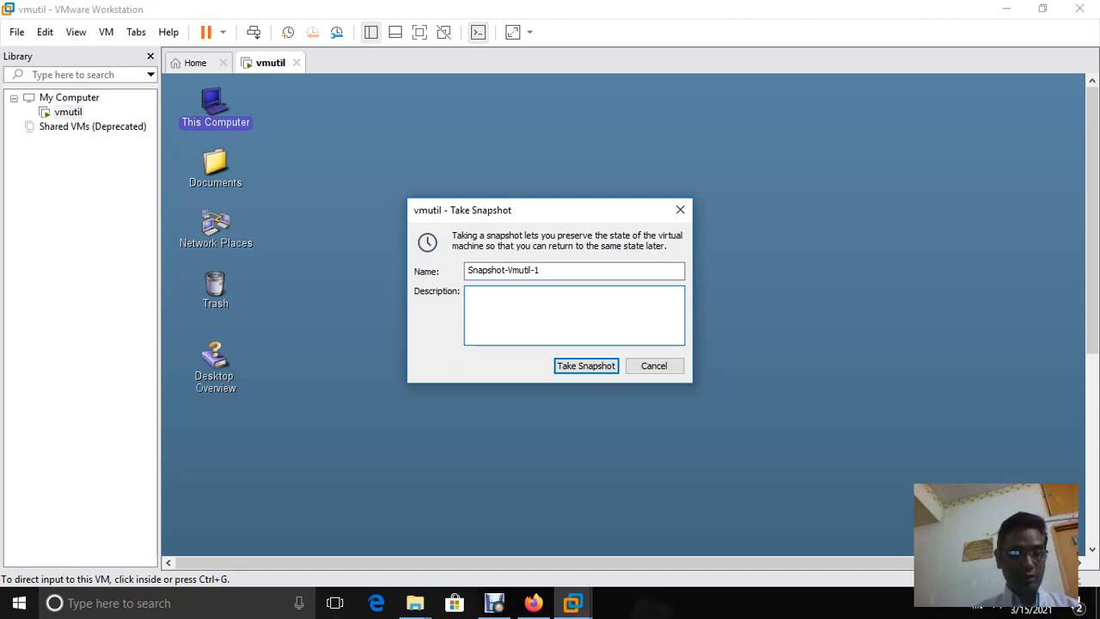
Describe it as 'solaris OS install / /etc/hosts modified / vmware tools installed / desktop configured...', take it, suspend
{"action": "type", "text": "solaris"}
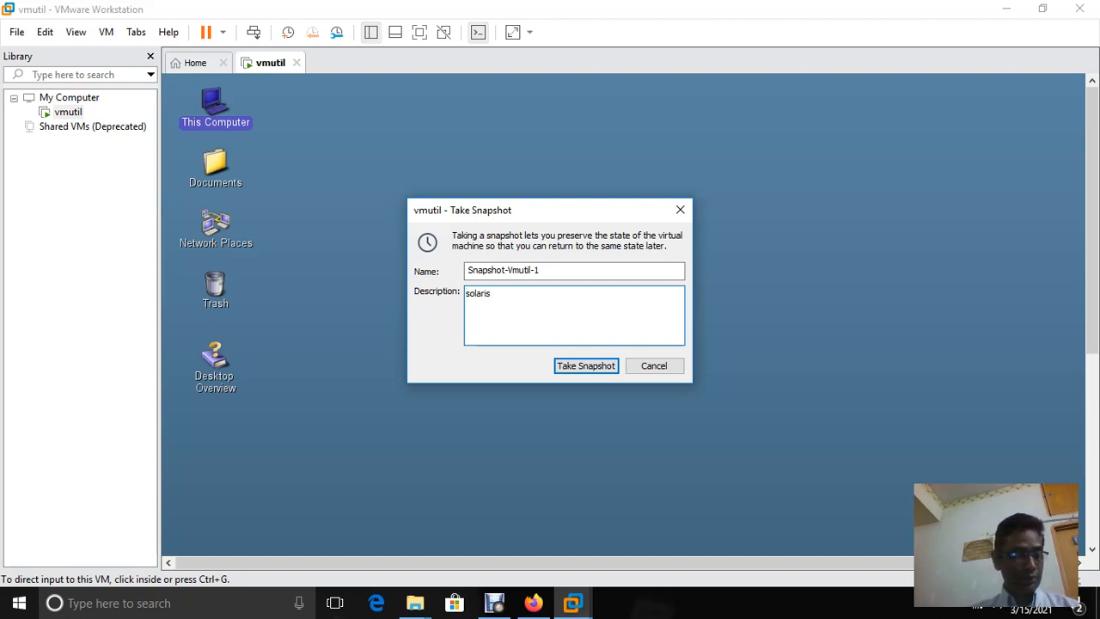
{"action": "type", "text": " OS"}
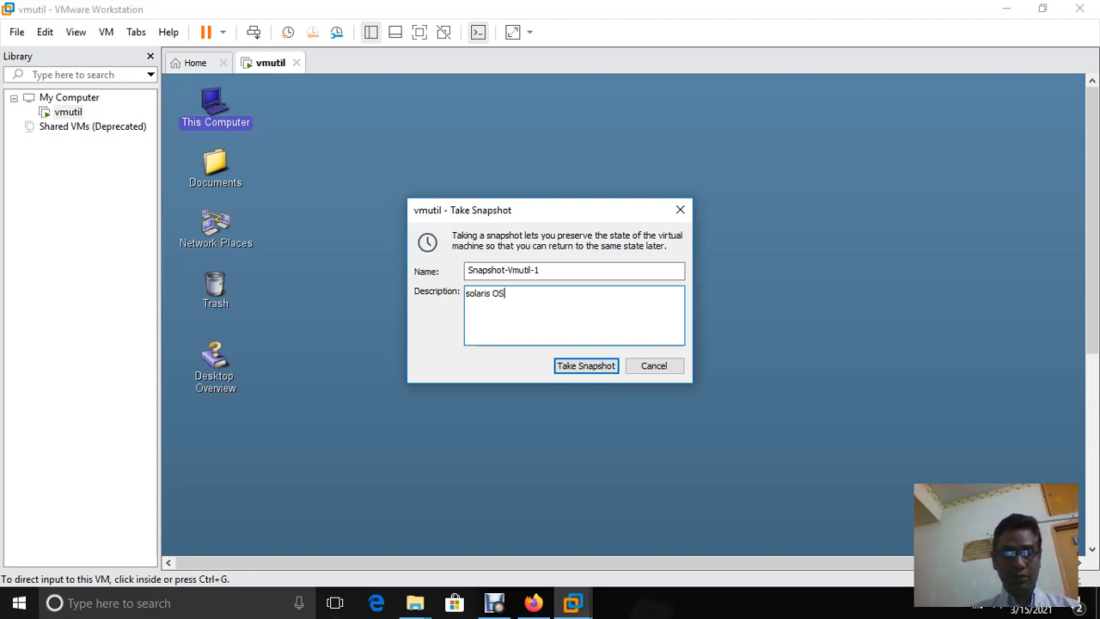
{"action": "type", "text": " i"}
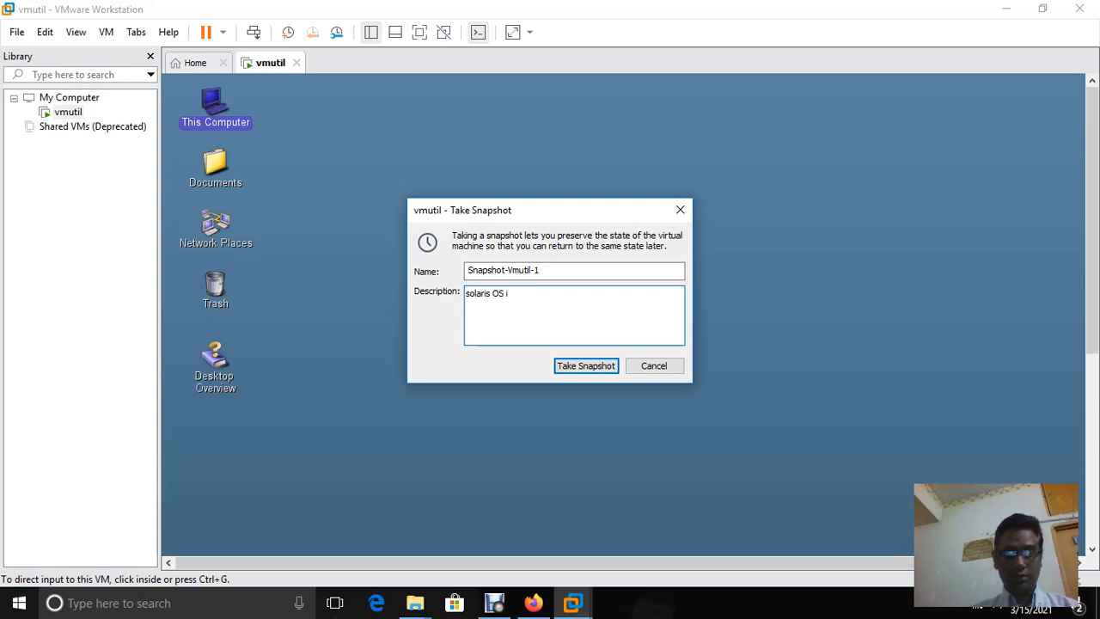
{"action": "type", "text": "ns"}
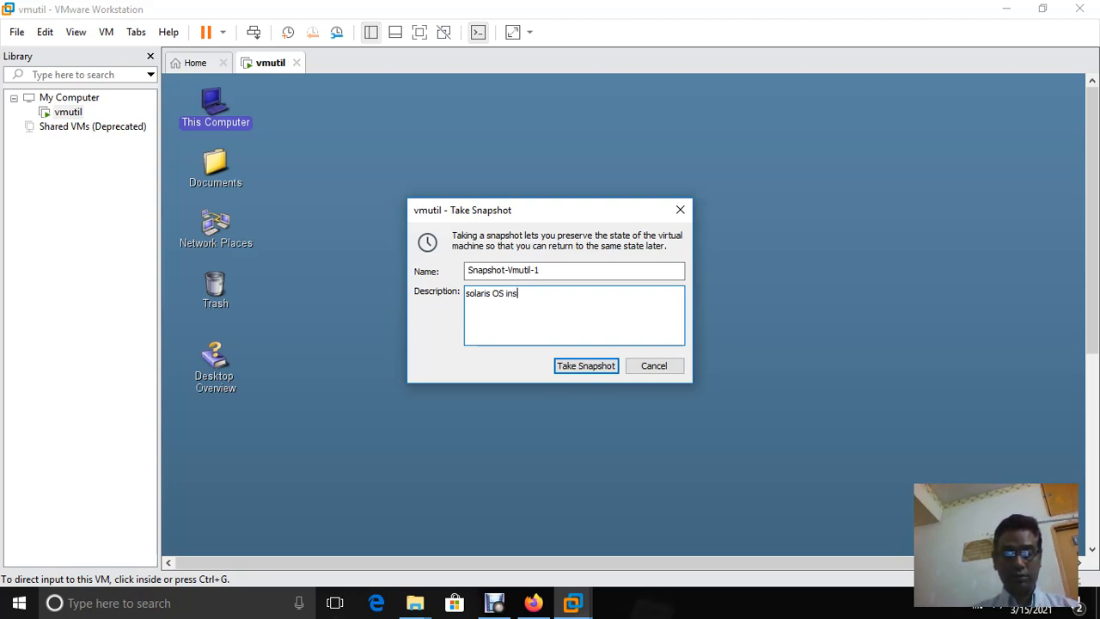
{"action": "type", "text": "tall"}
{"action": "key", "text": "Return"}
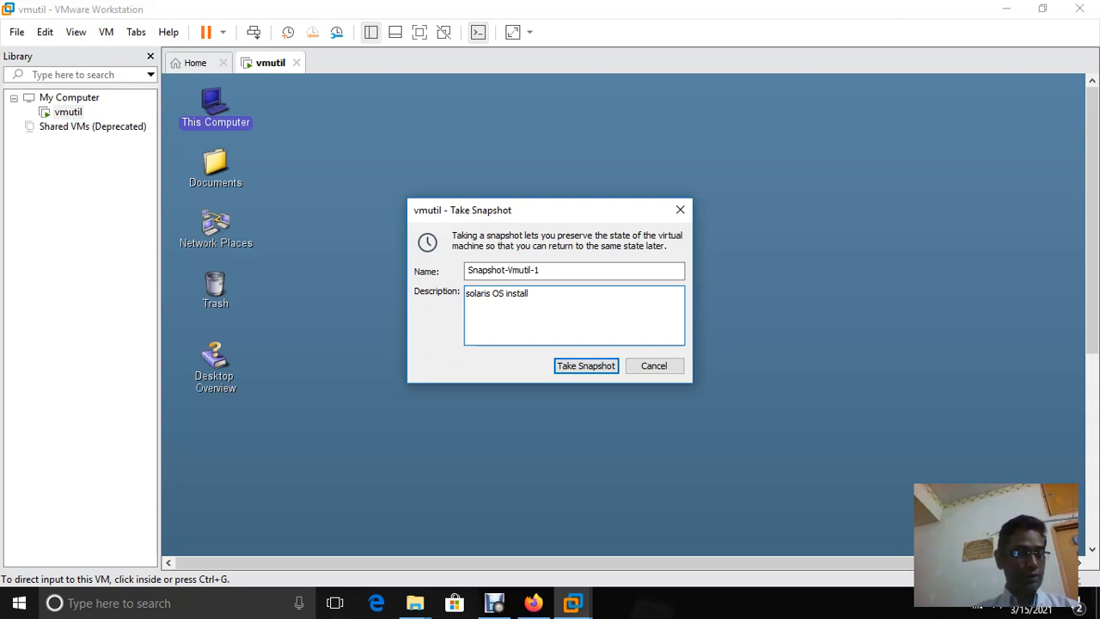
{"action": "type", "text": "/"}
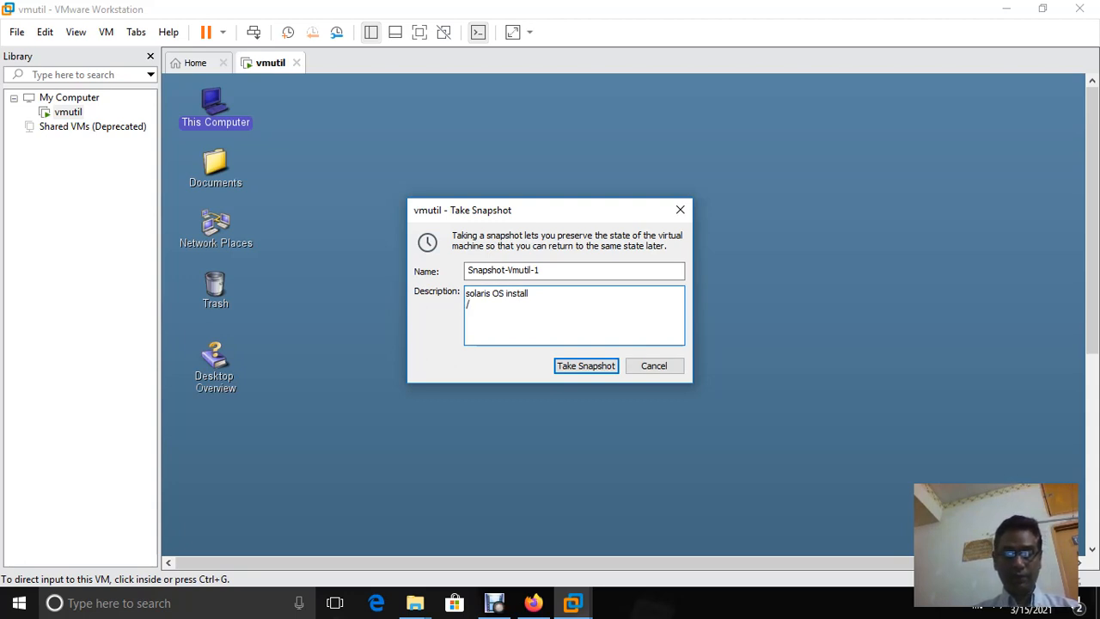
{"action": "type", "text": "etc/ho"}
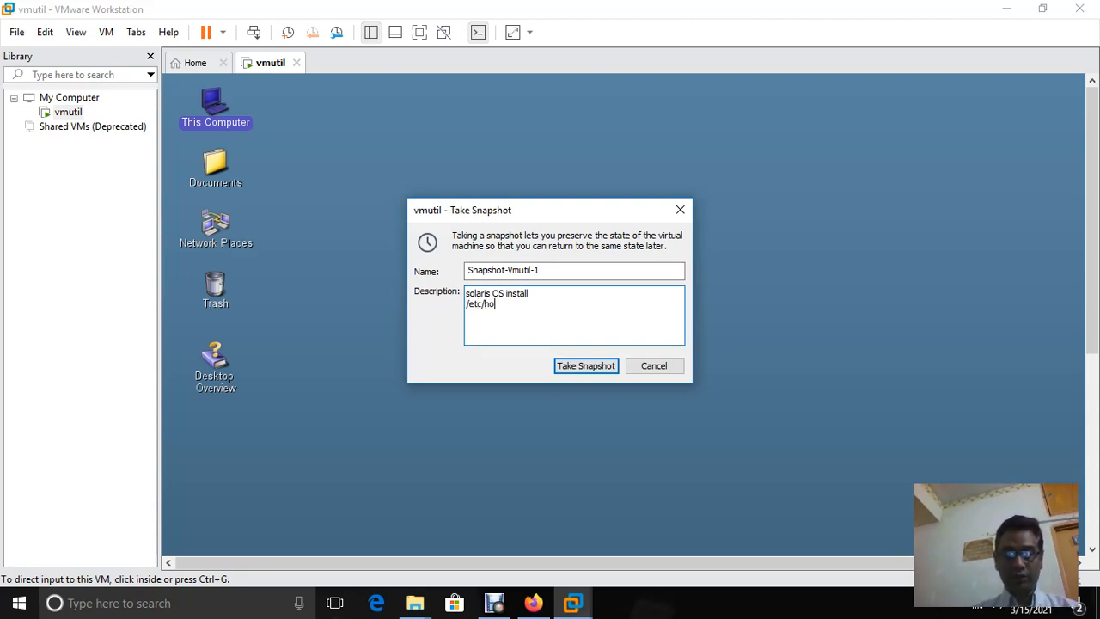
{"action": "type", "text": "st"}
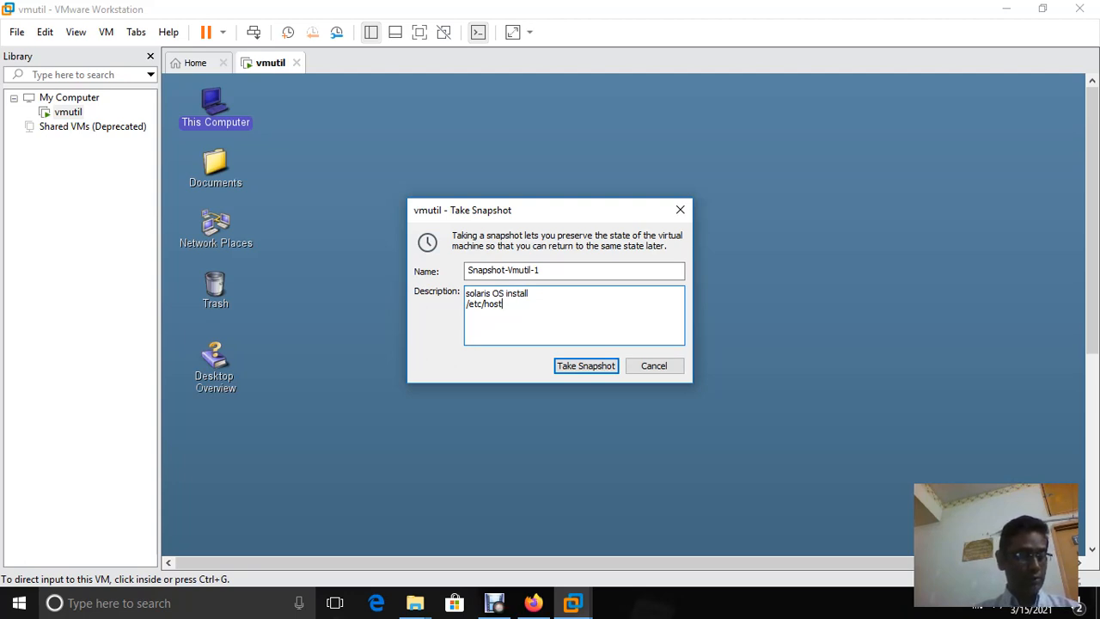
{"action": "type", "text": "s "}
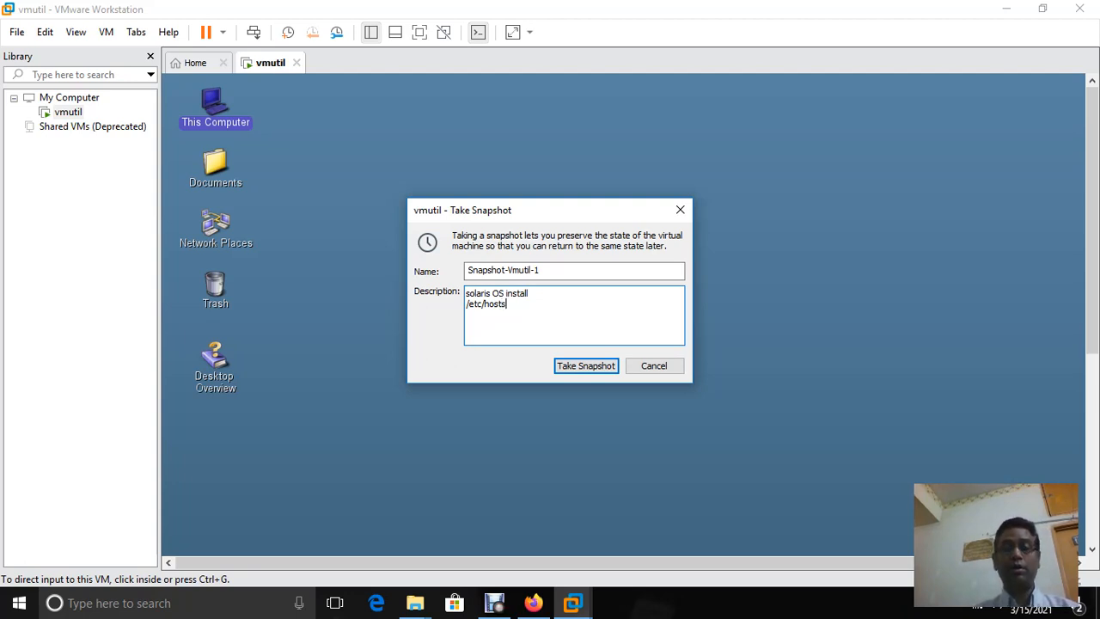
{"action": "type", "text": "mod"}
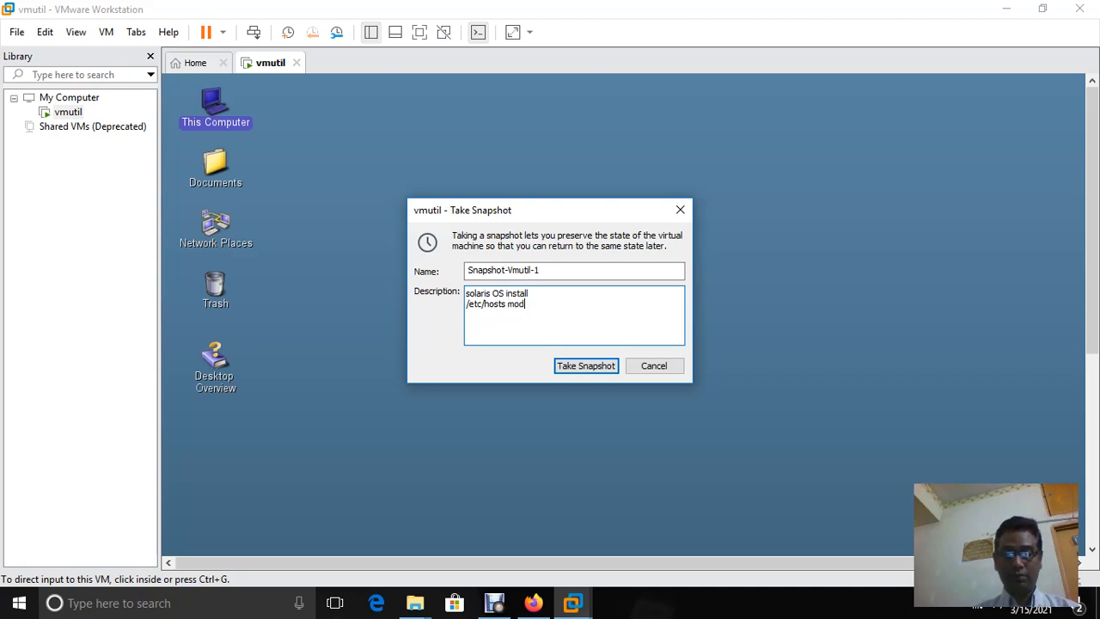
{"action": "type", "text": "ified"}
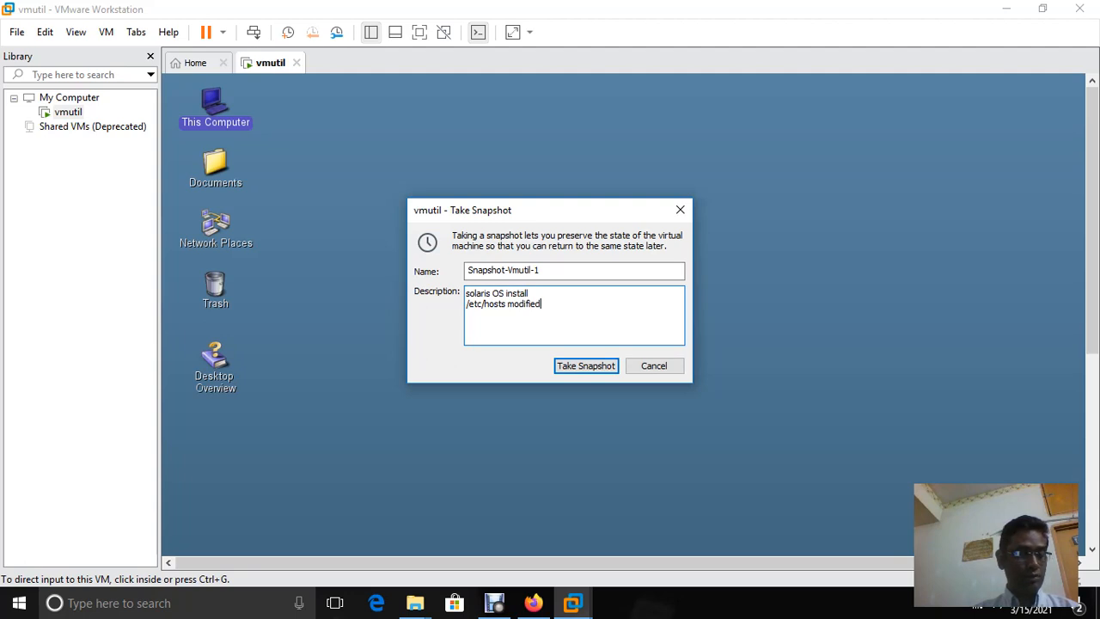
{"action": "key", "text": "Return"}
{"action": "type", "text": "v"}
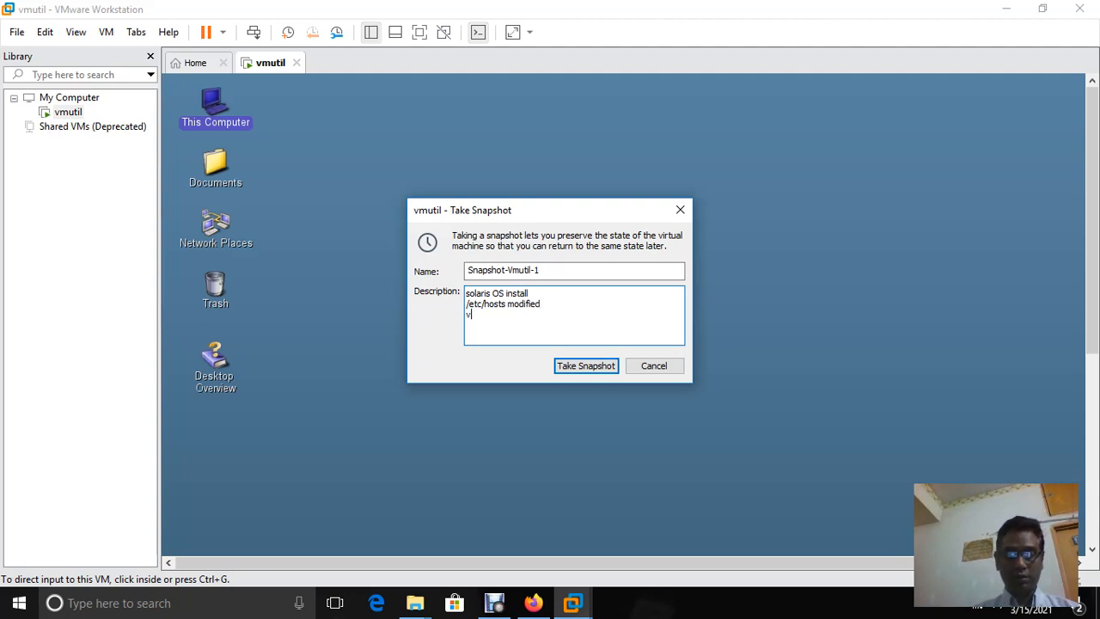
{"action": "type", "text": "mware"}
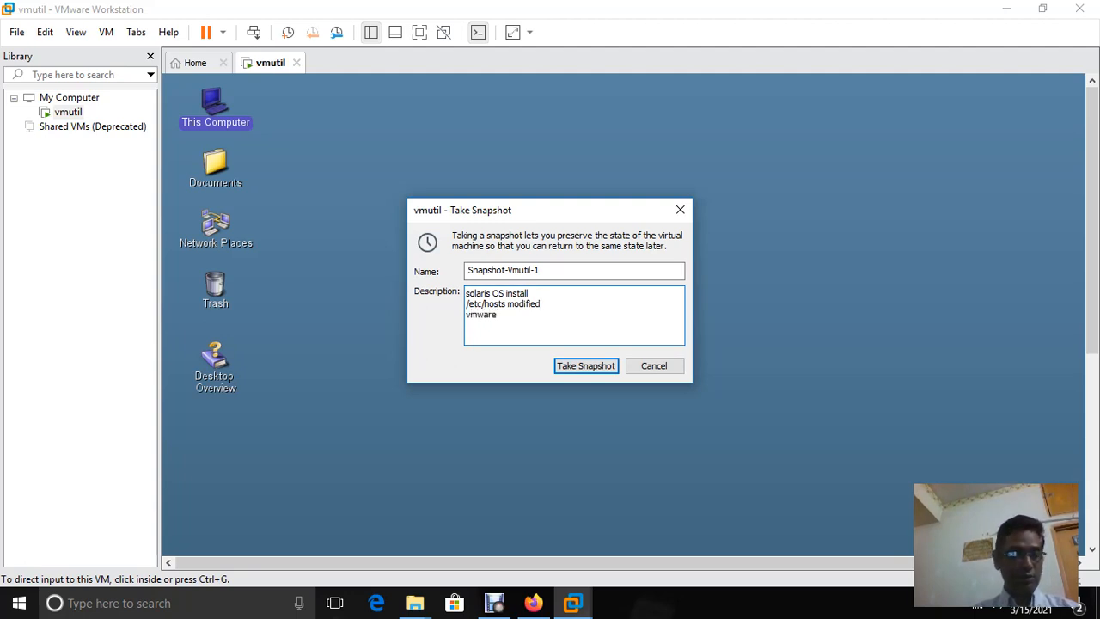
{"action": "type", "text": " tools"}
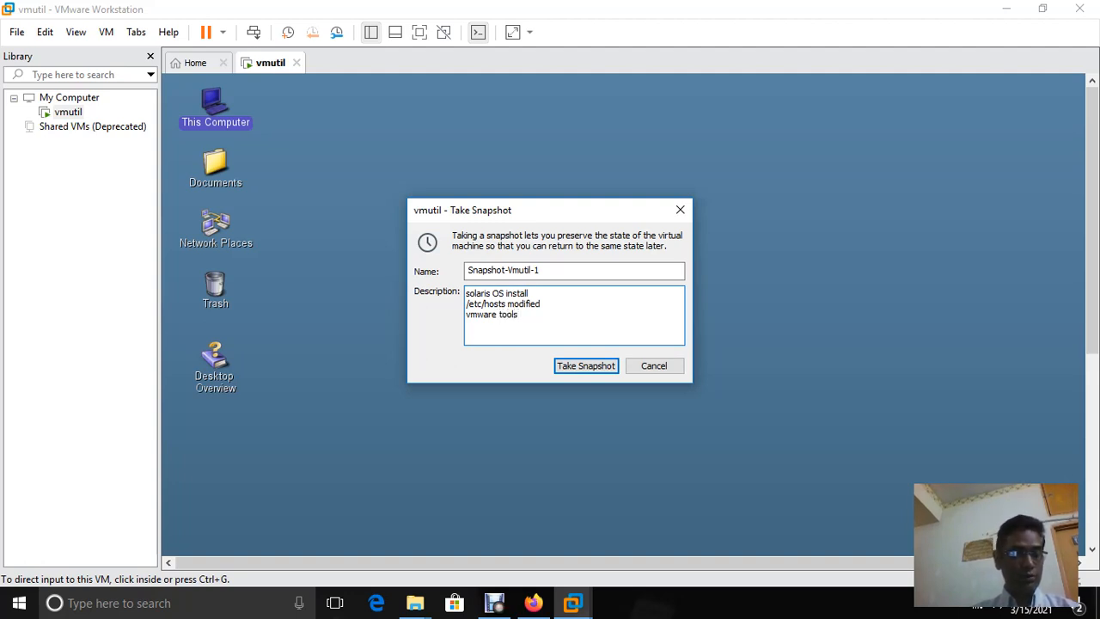
{"action": "type", "text": " inst"}
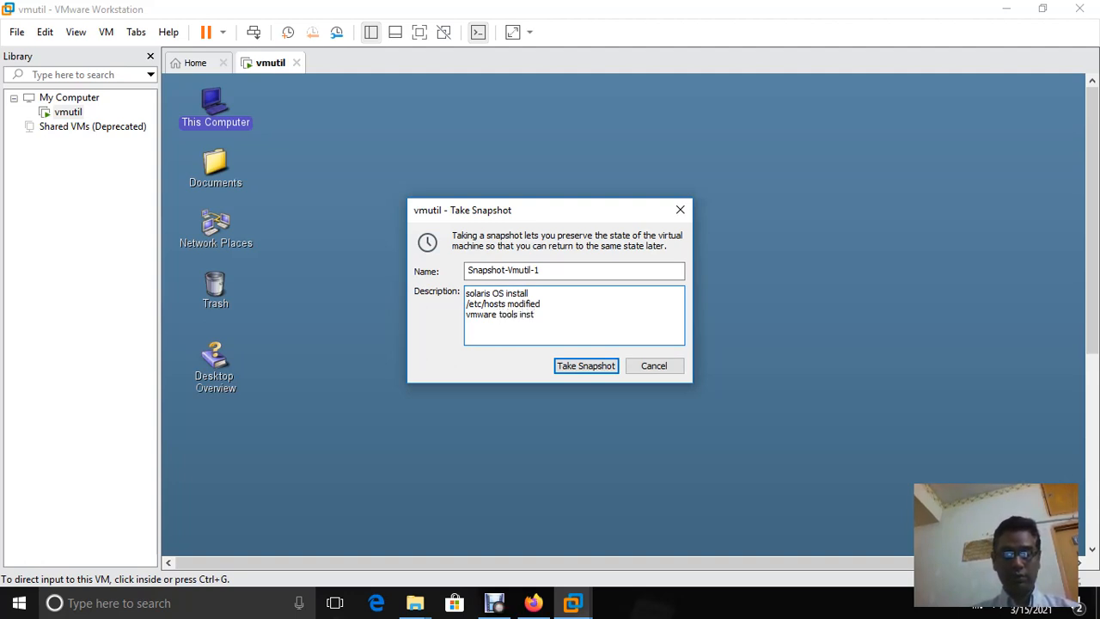
{"action": "type", "text": "alled"}
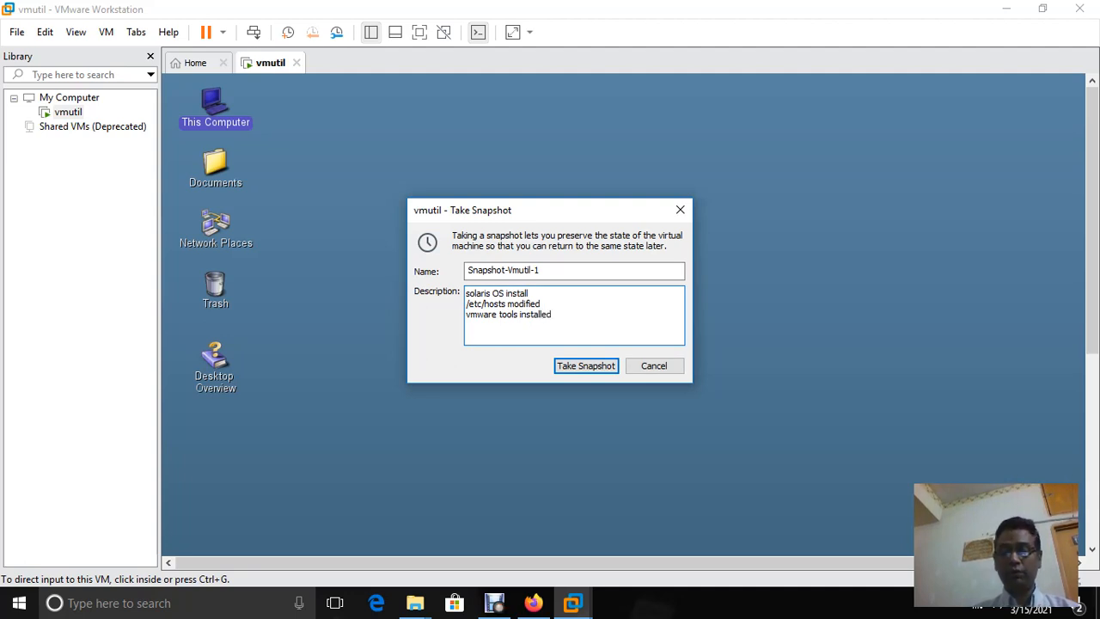
{"action": "key", "text": "Return"}
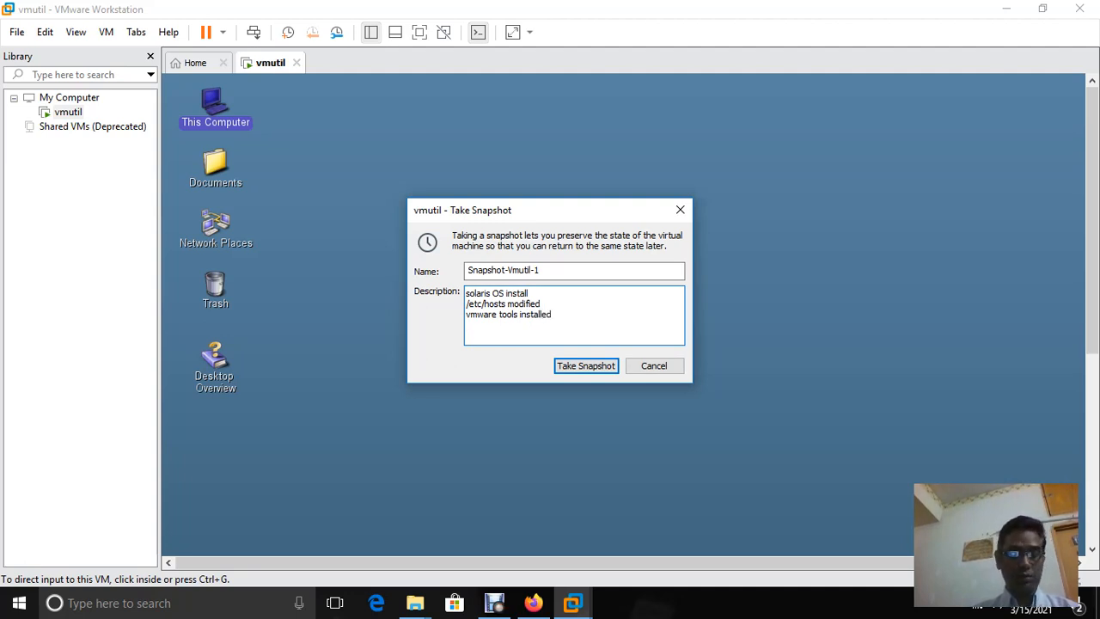
{"action": "type", "text": "deskt"}
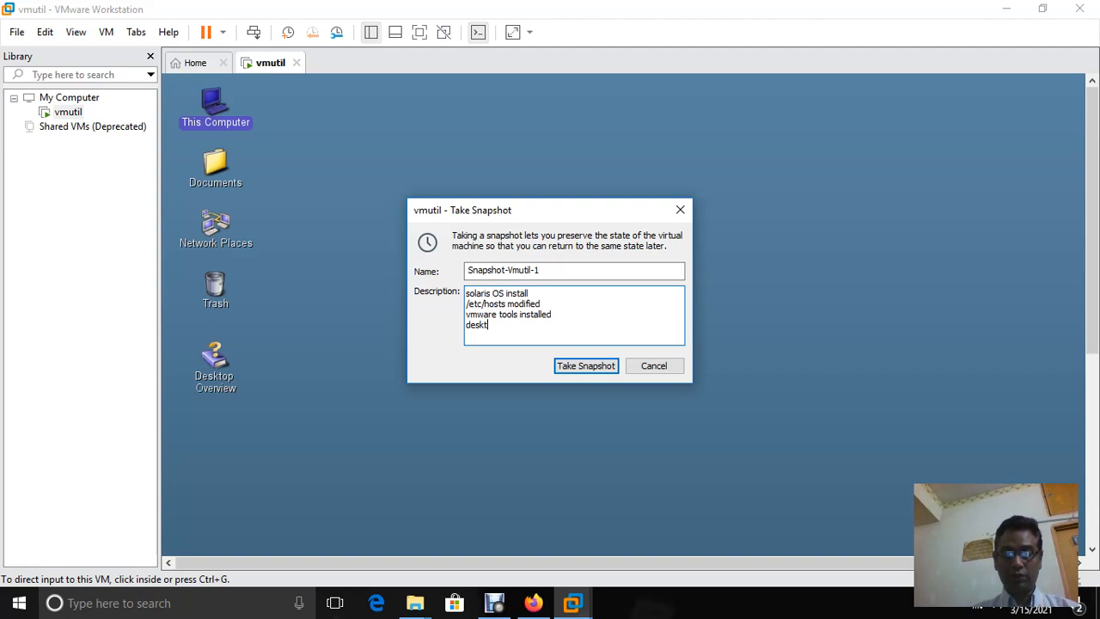
{"action": "type", "text": "op configured"}
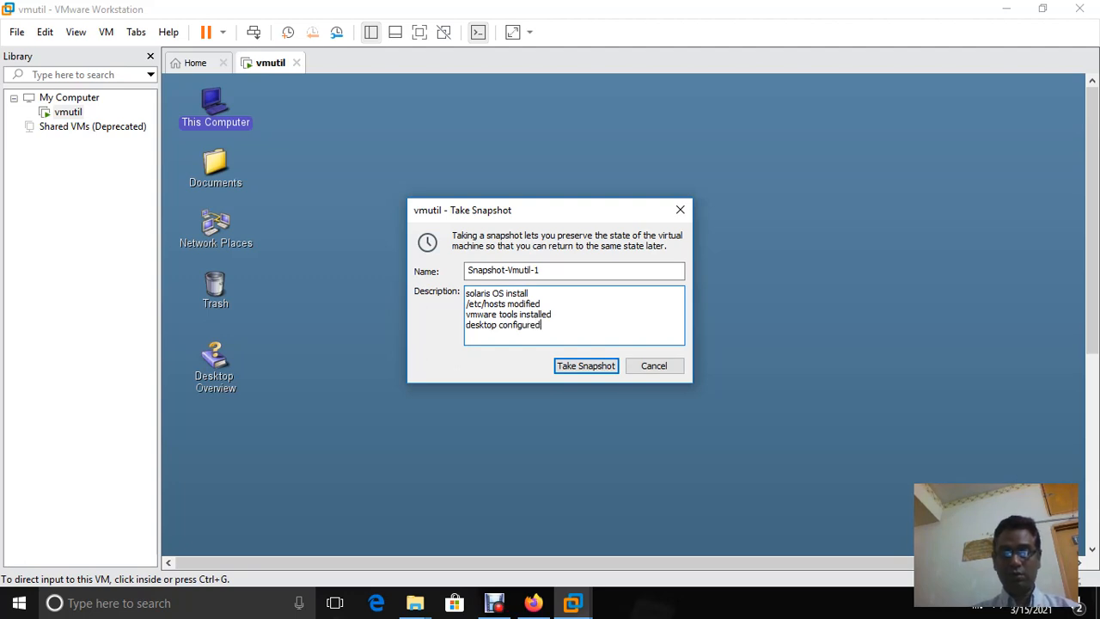
{"action": "type", "text": "."}
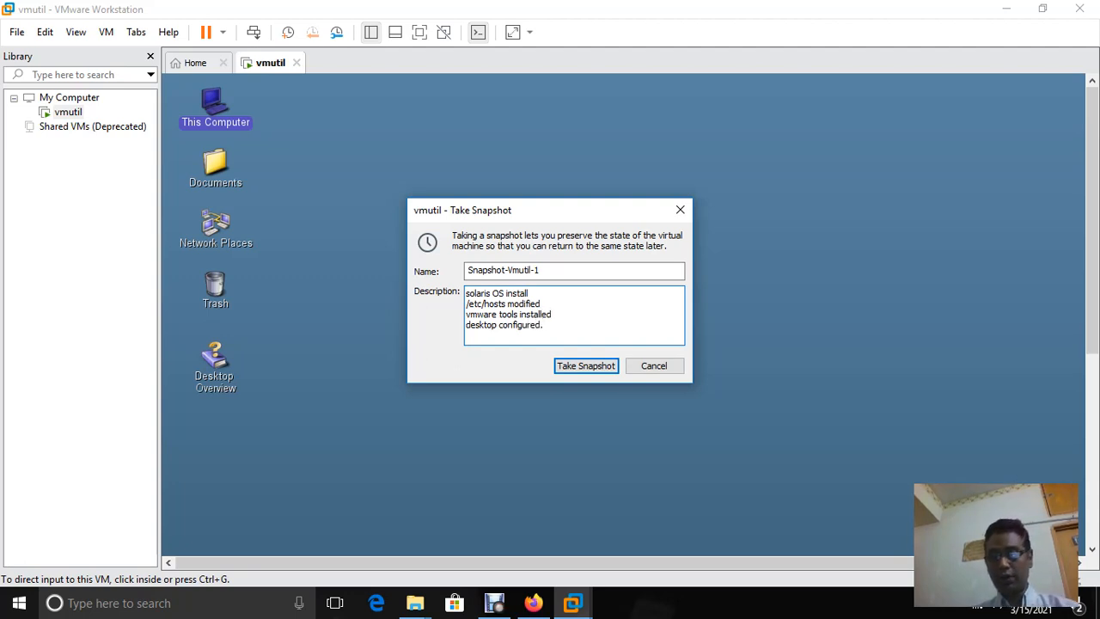
{"action": "type", "text": ".."}
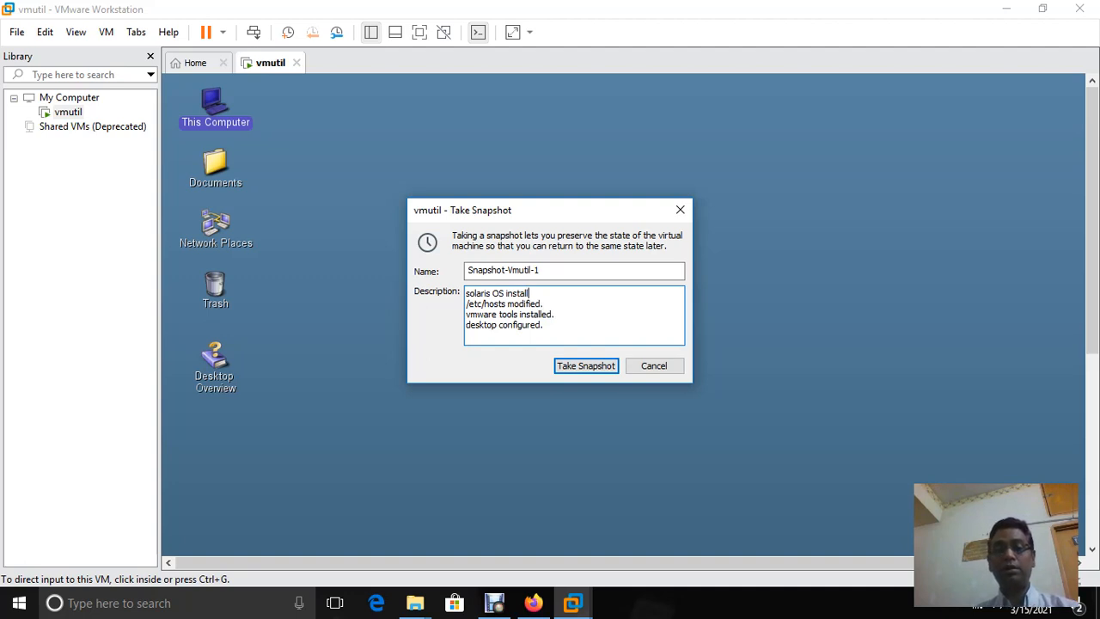
{"action": "type", "text": "."}
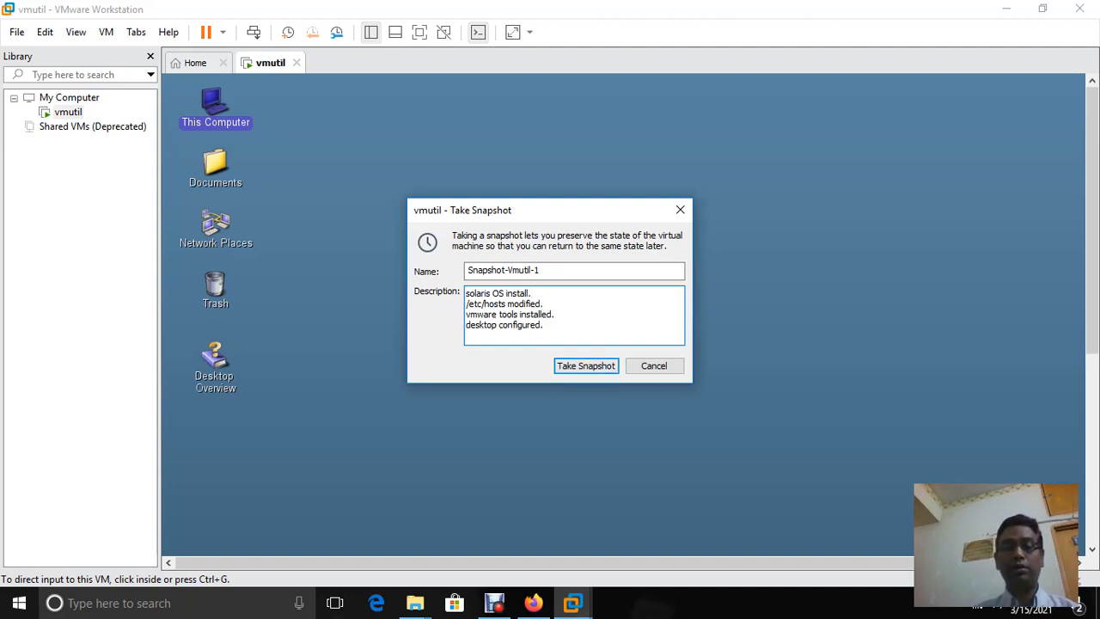
{"action": "key", "text": "Return"}
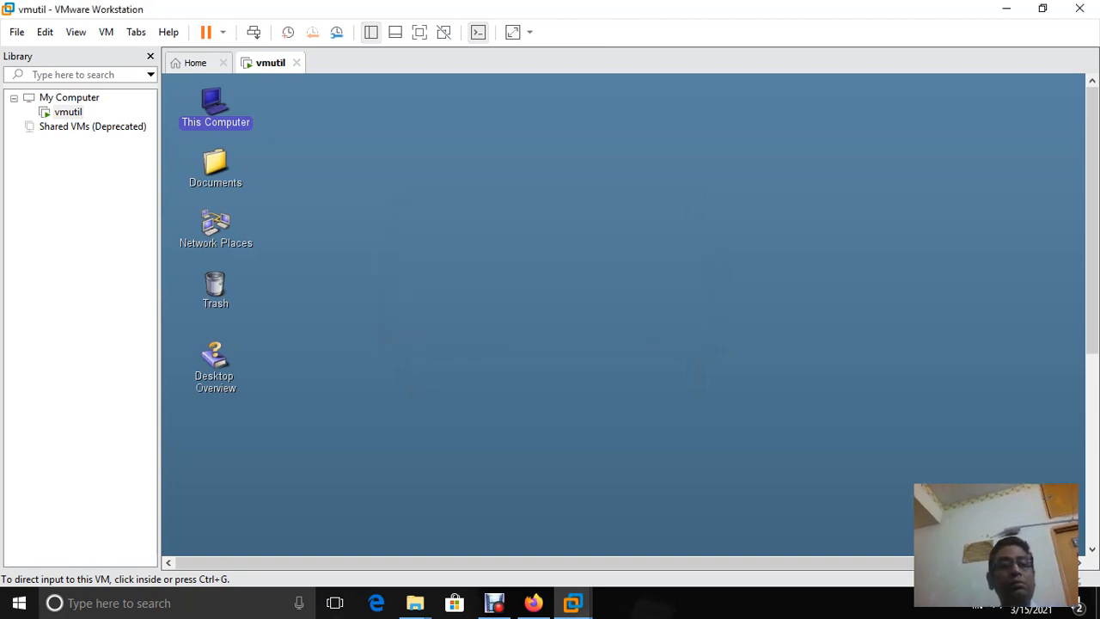
{"action": "key", "text": "ctrl+z"}
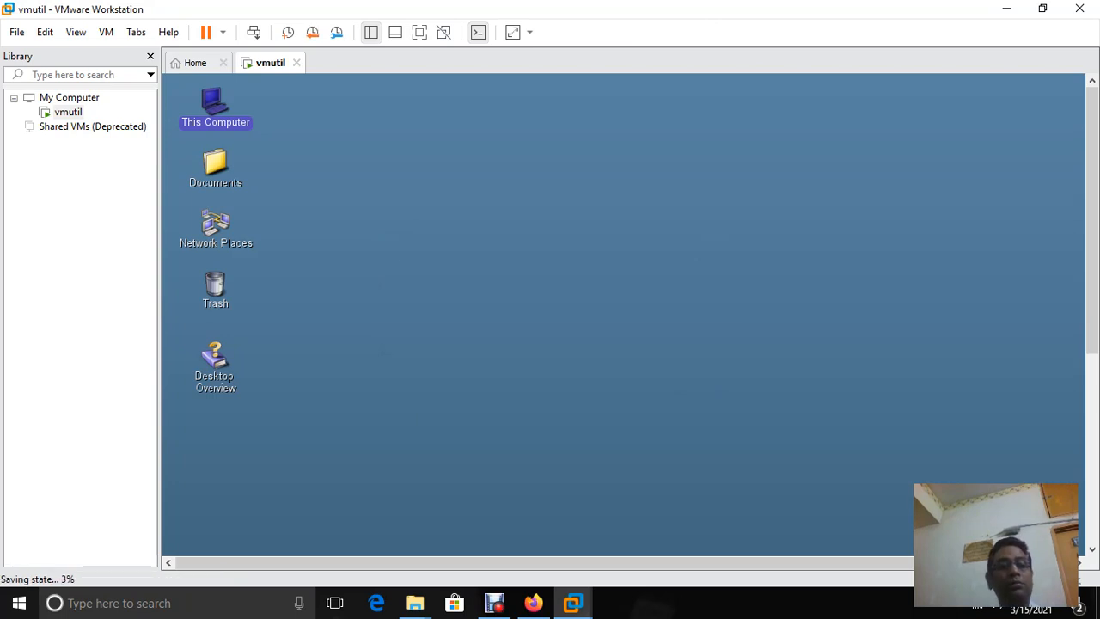